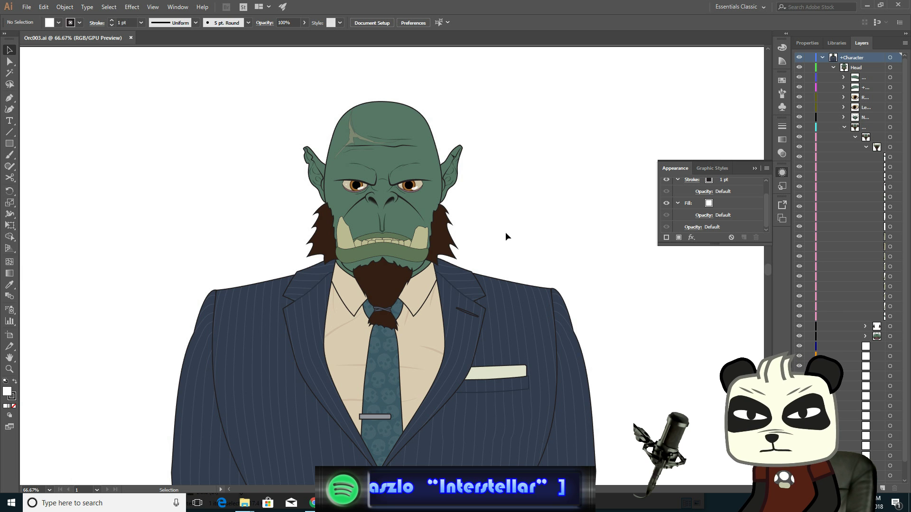
# - Pan and zoom around the orc character to inspect the face and suit
pyautogui.moveTo(472, 321); pyautogui.dragTo(495, 175)
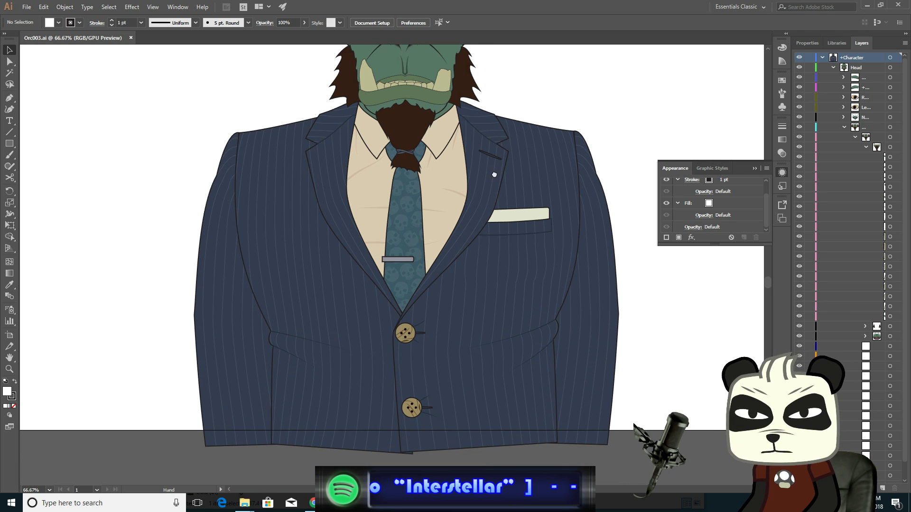
pyautogui.scroll(-1, 531, 202)
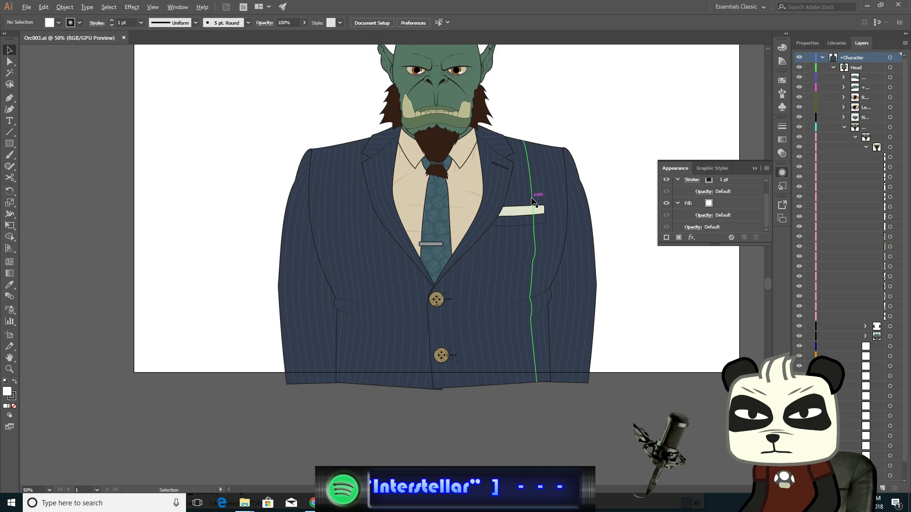
pyautogui.scroll(1, 532, 201)
pyautogui.moveTo(574, 89); pyautogui.dragTo(575, 92)
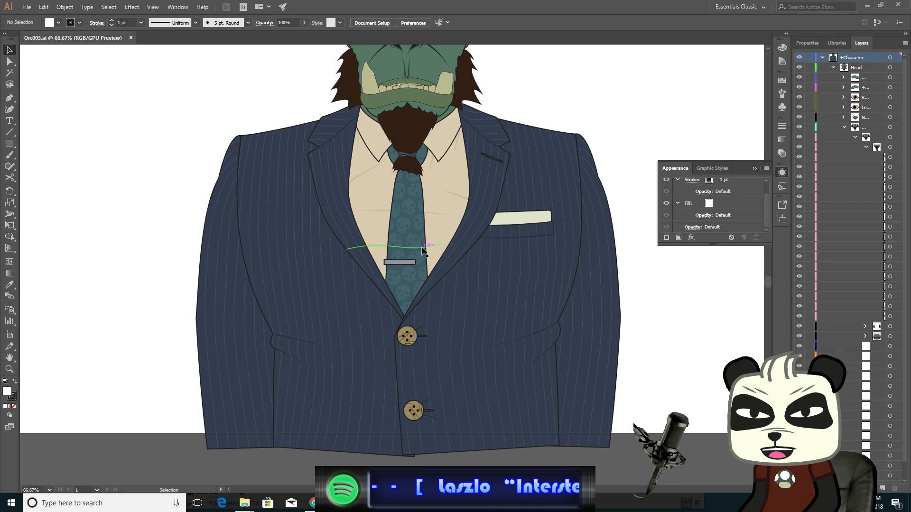
pyautogui.moveTo(570, 87); pyautogui.dragTo(569, 207)
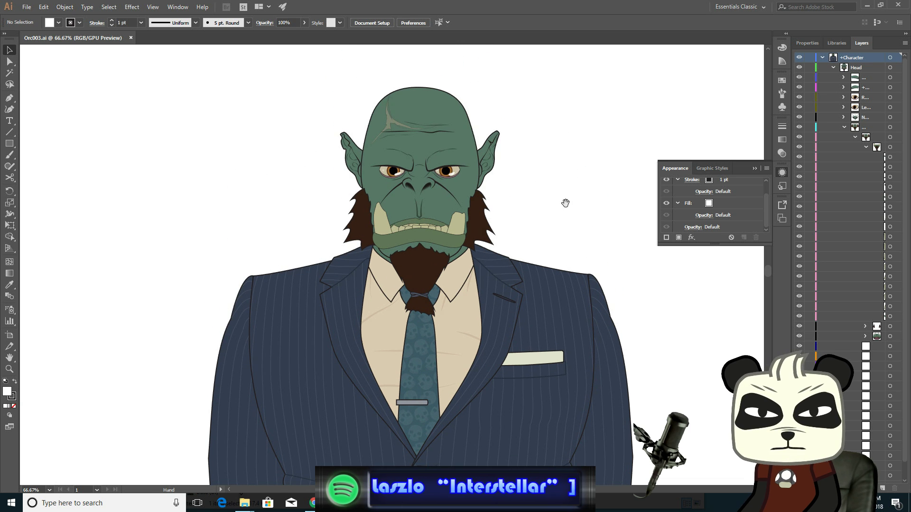
pyautogui.scroll(2, 519, 207)
pyautogui.scroll(-1, 518, 207)
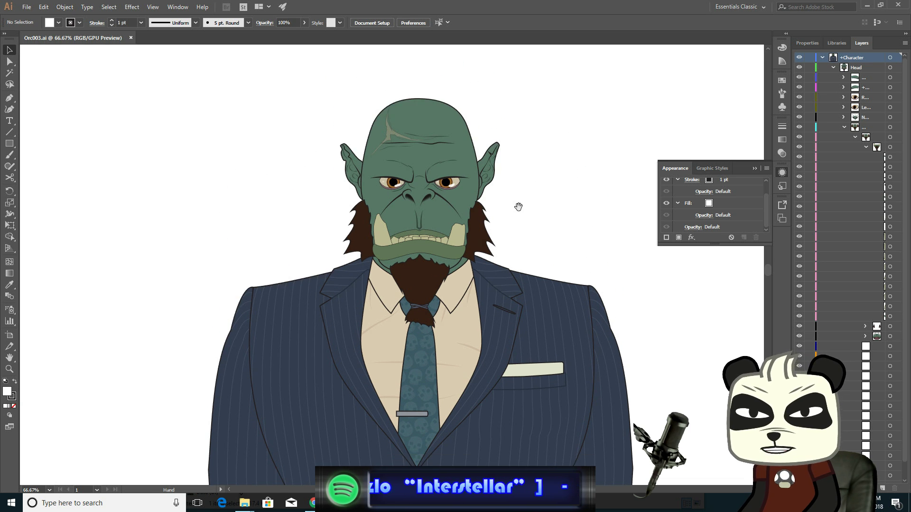
pyautogui.scroll(2, 508, 220)
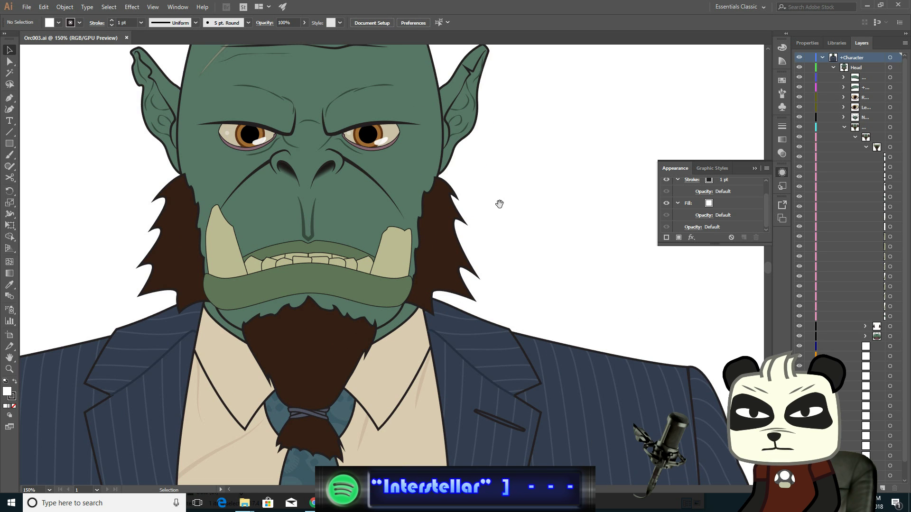
pyautogui.moveTo(499, 203); pyautogui.dragTo(614, 161)
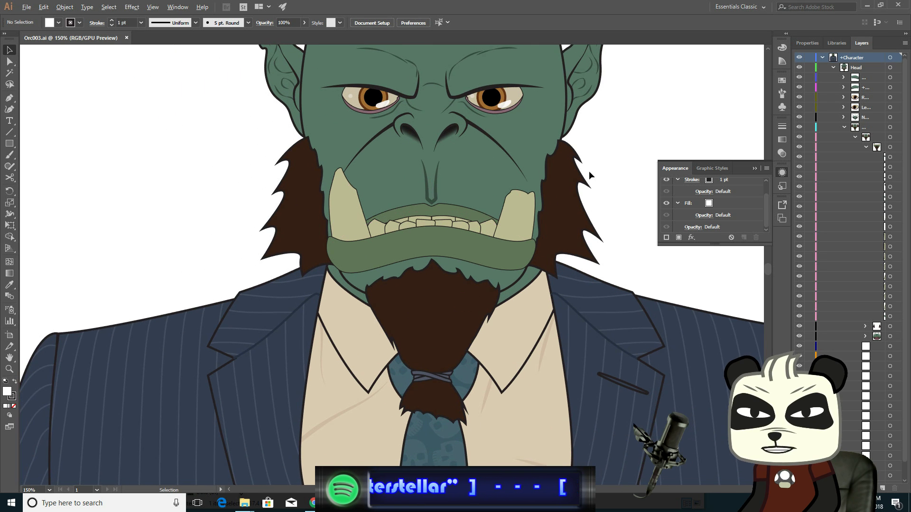
pyautogui.scroll(1, 588, 170)
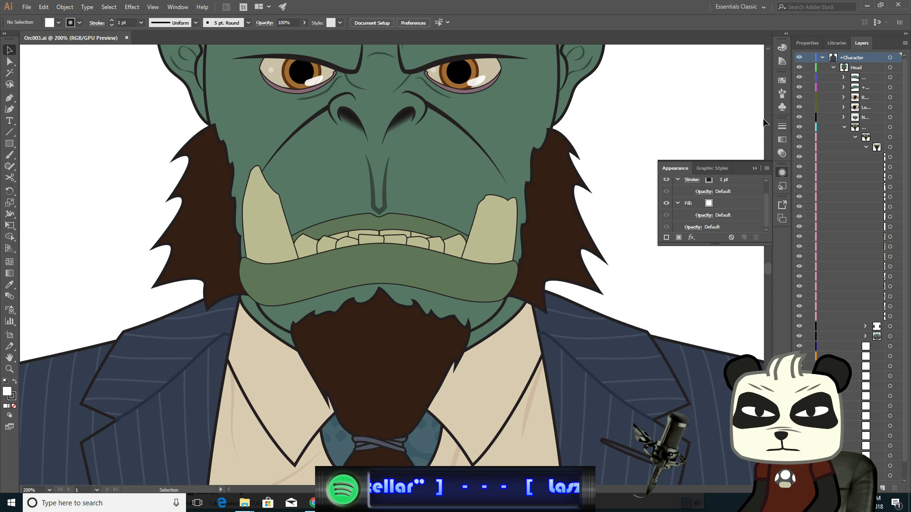
# - Close the Appearance panel and widen the Layers panel so the layer names are readable
pyautogui.moveTo(772, 118); pyautogui.dragTo(672, 118)
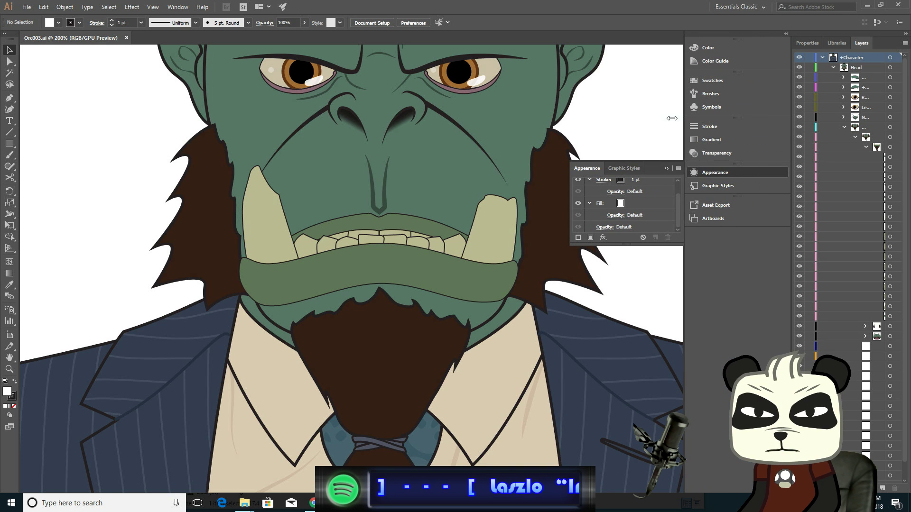
pyautogui.click(667, 169)
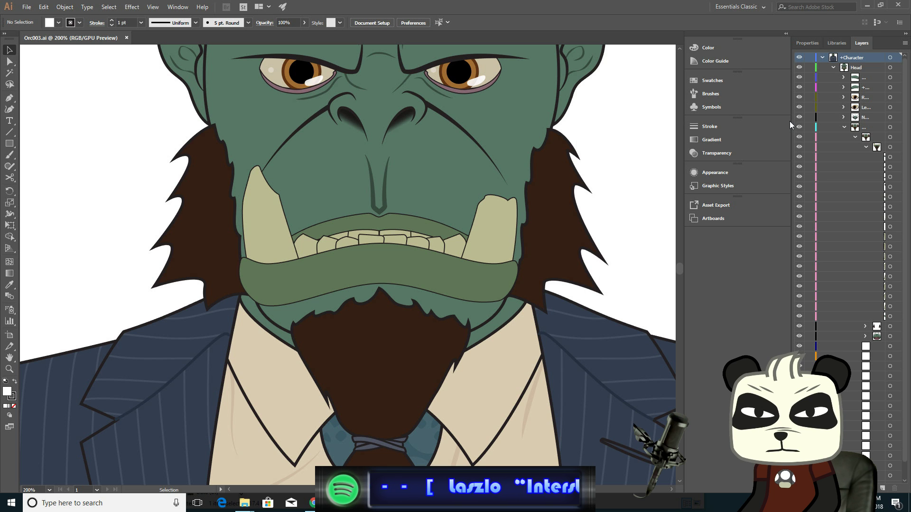
pyautogui.moveTo(789, 121); pyautogui.dragTo(713, 121)
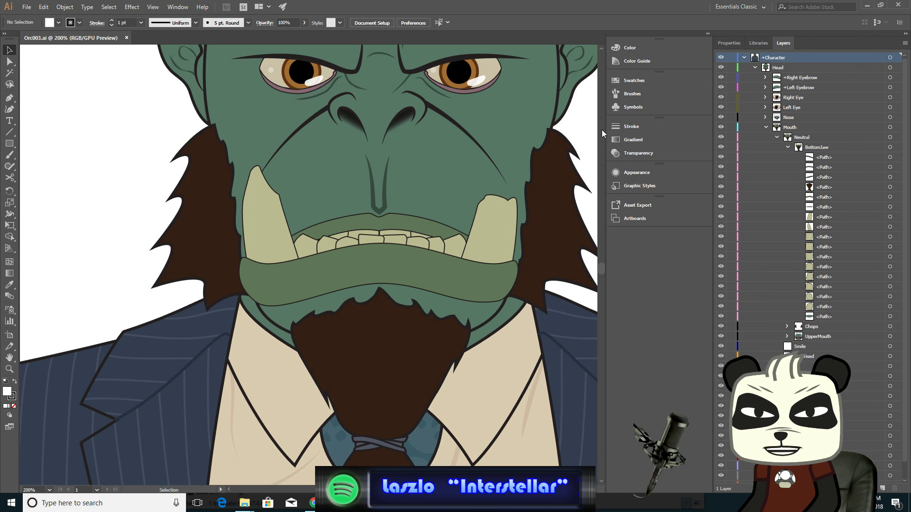
pyautogui.moveTo(603, 133); pyautogui.dragTo(687, 138)
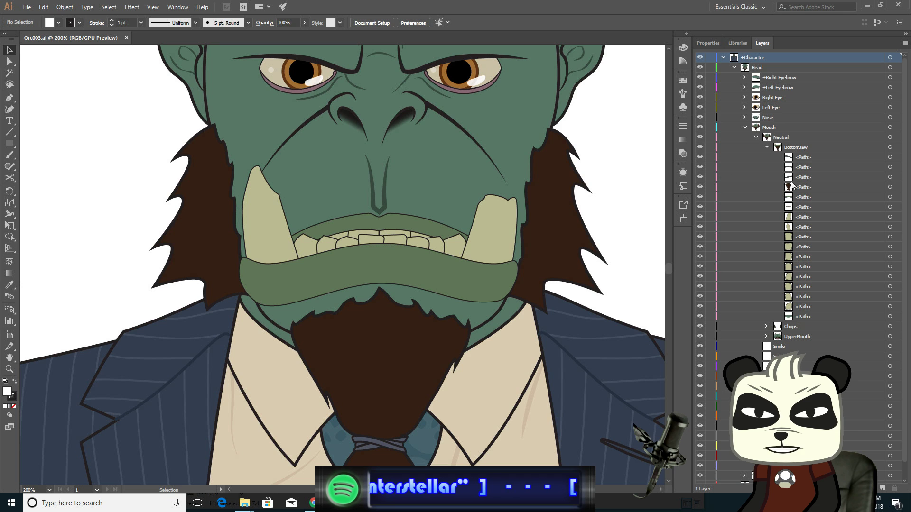
# - Collapse BottomJaw and select the artwork of the BottomJaw, Chops and UpperMouth layers in the Neutral mouth group
pyautogui.click(766, 148)
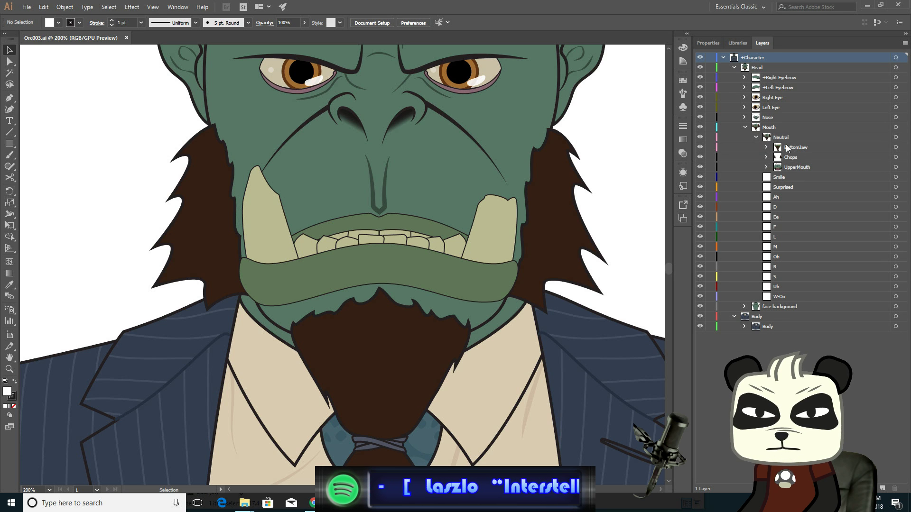
pyautogui.click(796, 169)
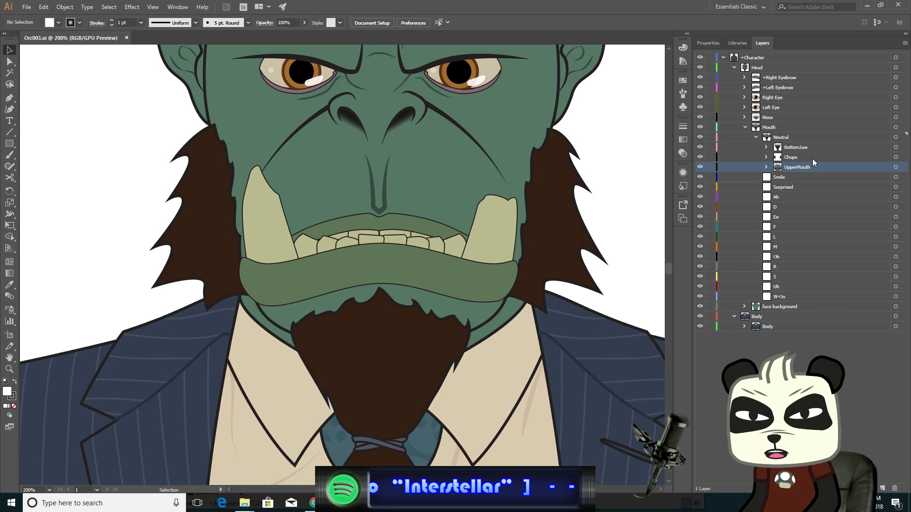
pyautogui.keyDown('shift'); pyautogui.click(813, 159); pyautogui.keyUp('shift')
pyautogui.keyDown('shift'); pyautogui.click(817, 148); pyautogui.keyUp('shift')
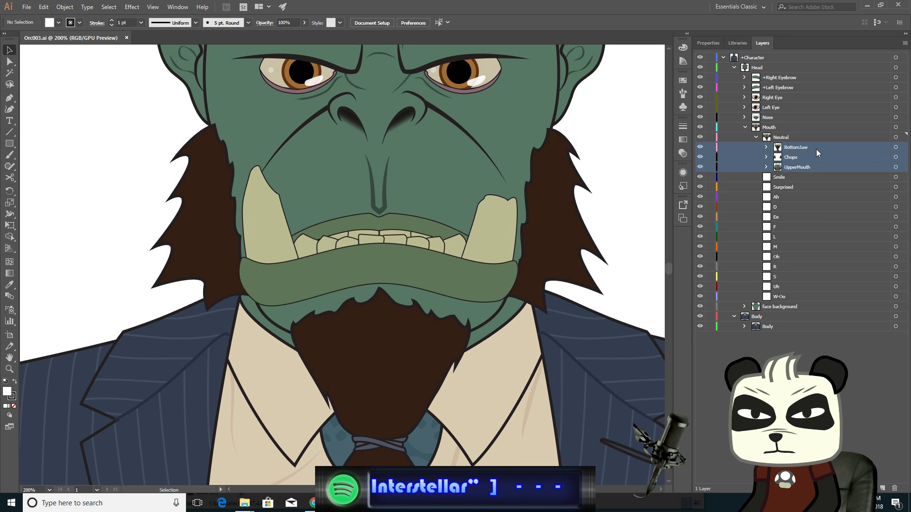
pyautogui.click(895, 148)
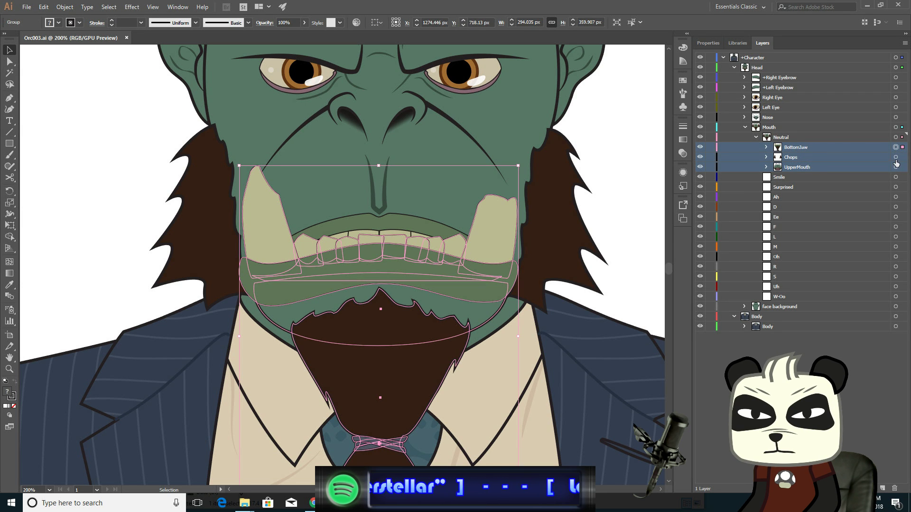
pyautogui.keyDown('shift'); pyautogui.click(895, 158); pyautogui.keyUp('shift')
pyautogui.keyDown('shift'); pyautogui.click(896, 168); pyautogui.keyUp('shift')
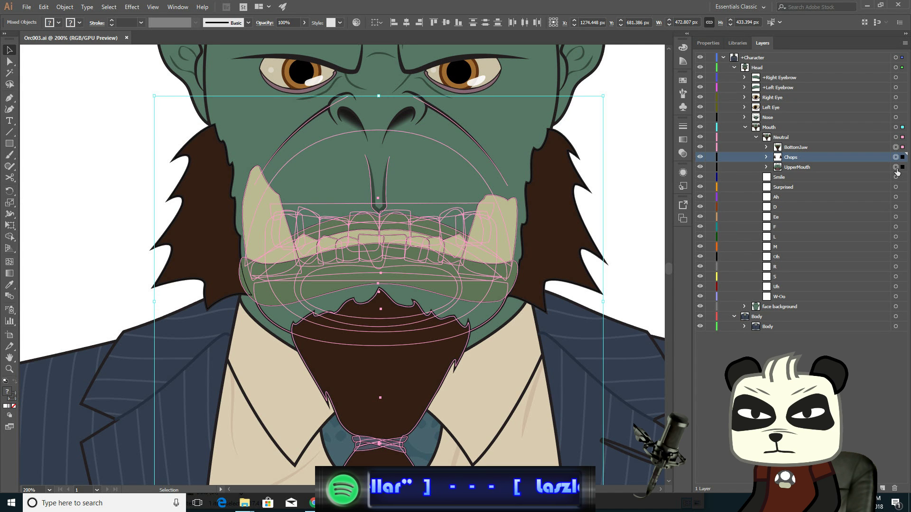
pyautogui.click(832, 148)
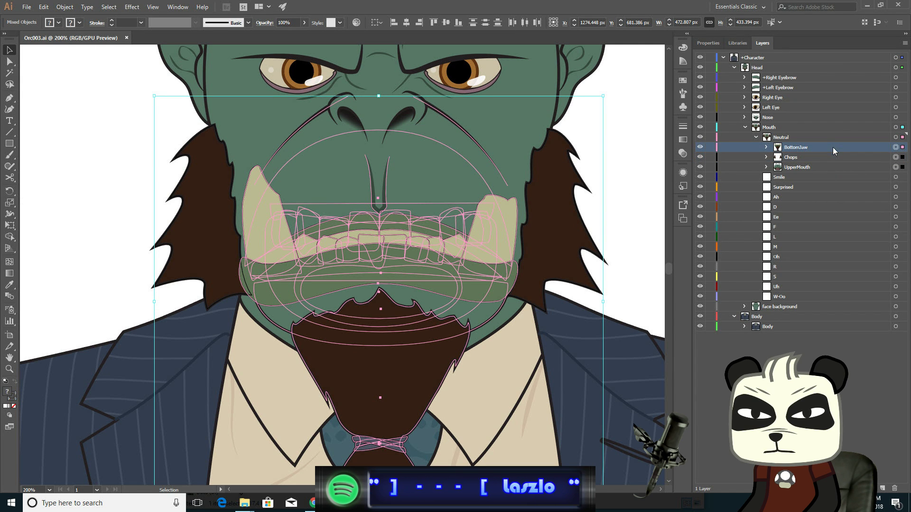
pyautogui.keyDown('shift'); pyautogui.click(833, 156); pyautogui.keyUp('shift')
pyautogui.keyDown('shift'); pyautogui.click(835, 166); pyautogui.keyUp('shift')
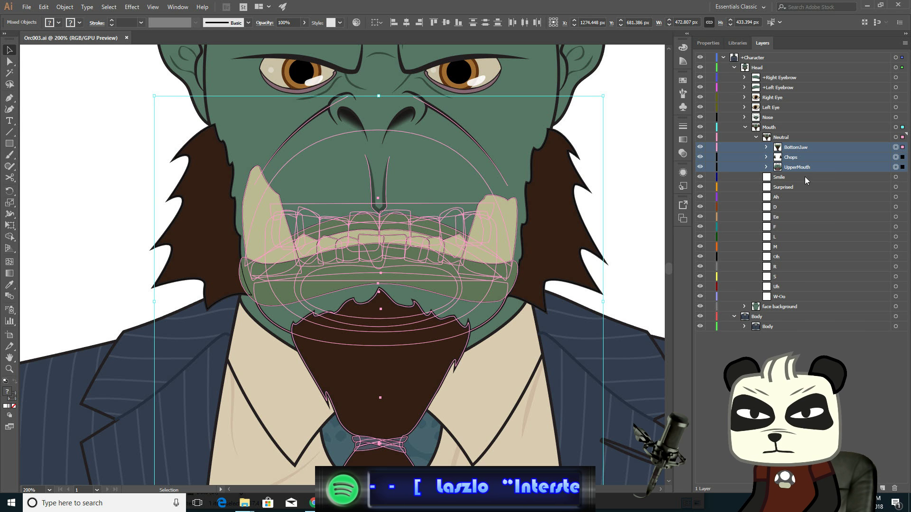
pyautogui.click(844, 180)
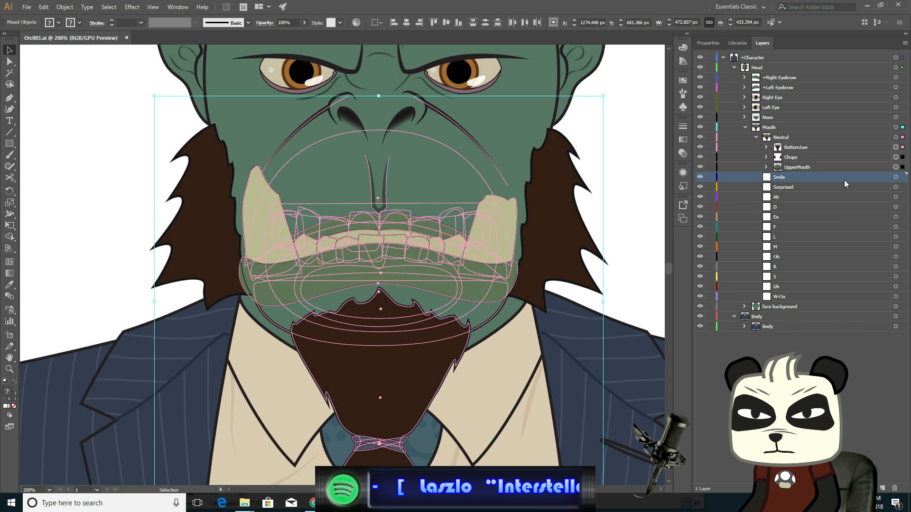
pyautogui.click(896, 177)
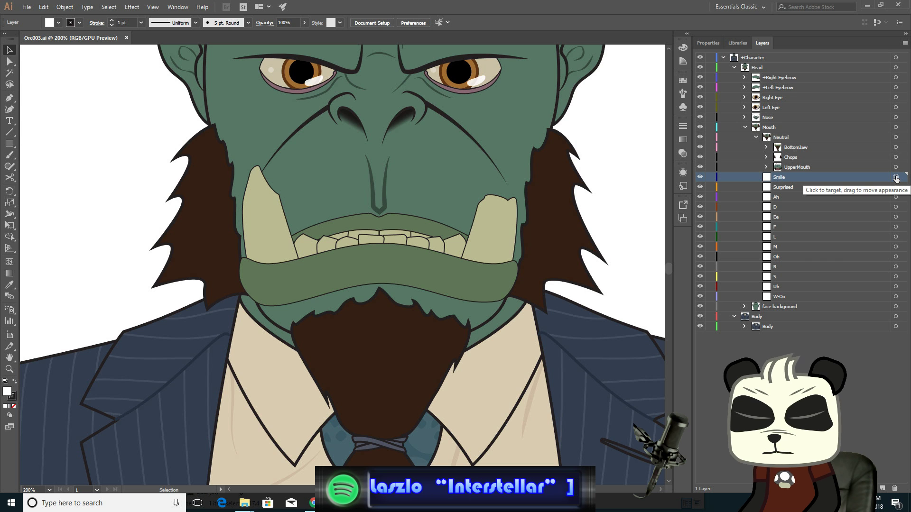
pyautogui.hotkey('ctrl', 'v')
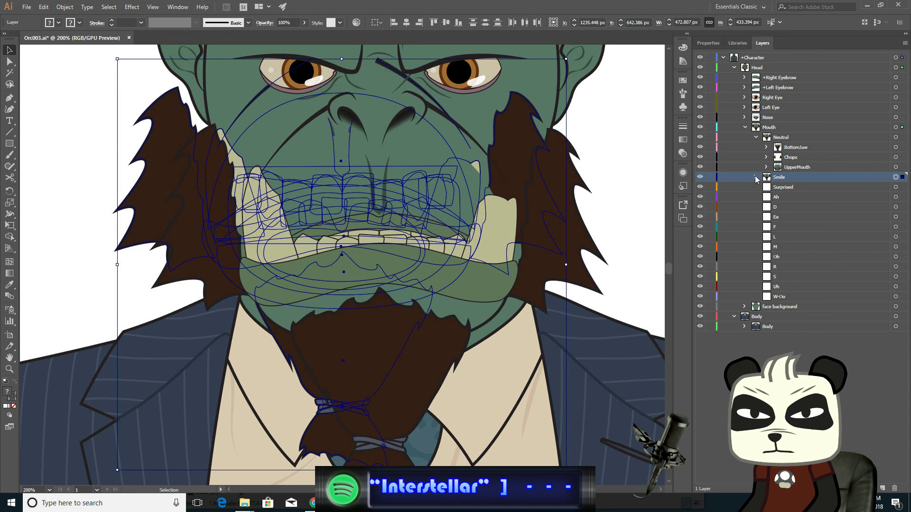
pyautogui.hotkey('ctrl', 'z')
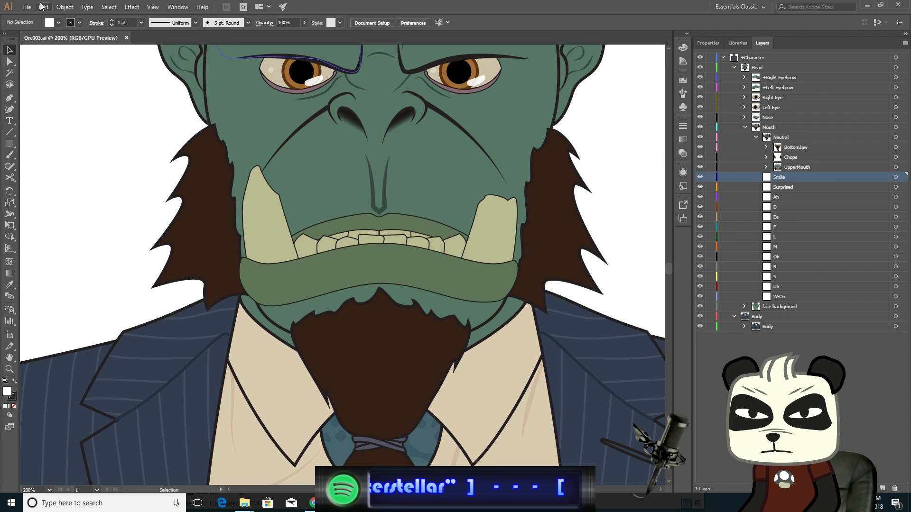
# - Paste the copied mouth parts in place into the Smile layer
pyautogui.click(896, 177)
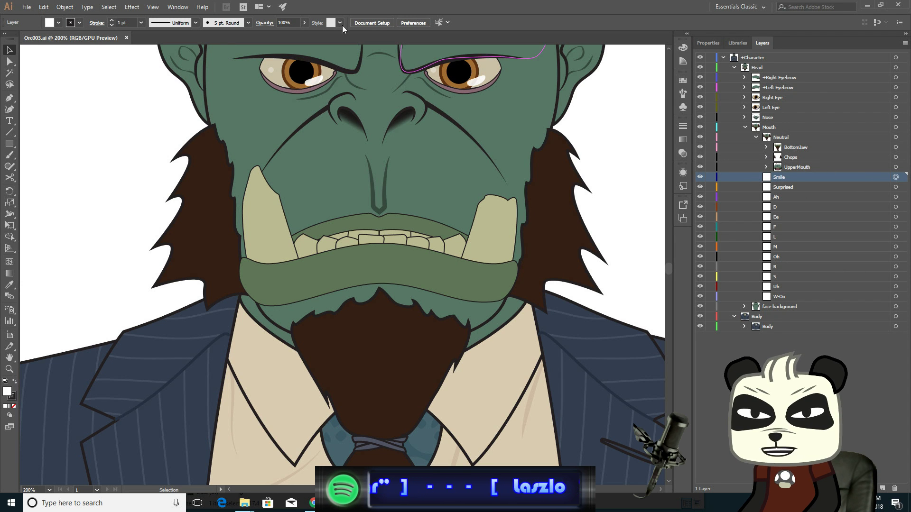
pyautogui.click(43, 8)
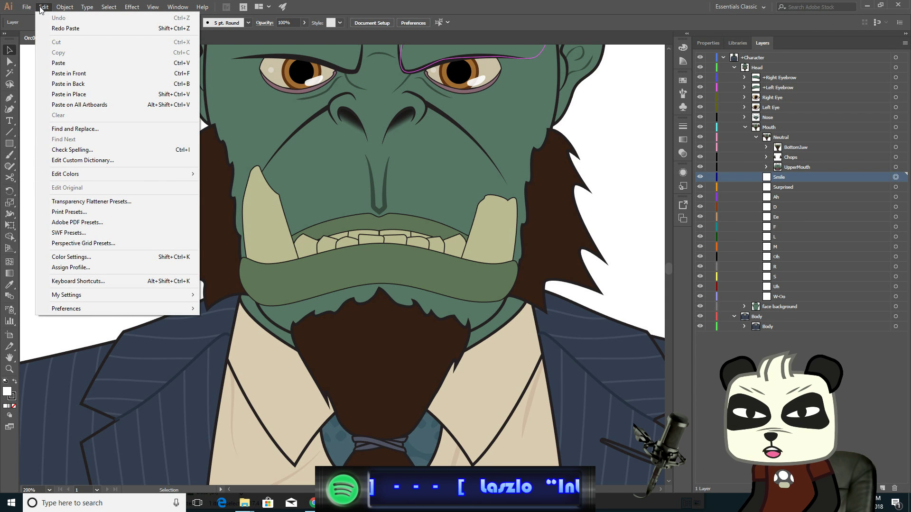
pyautogui.click(156, 95)
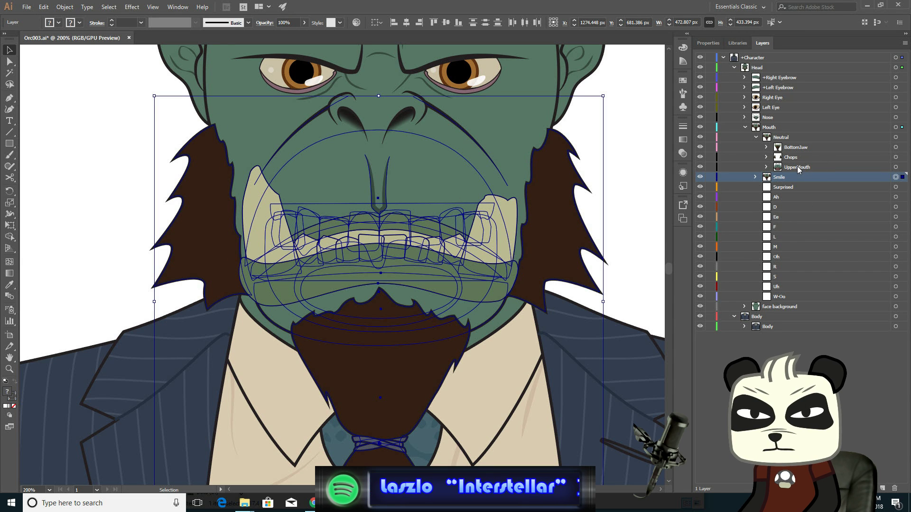
# - Collapse and hide the Neutral mouth group, and select the Smile layer's artwork
pyautogui.click(756, 137)
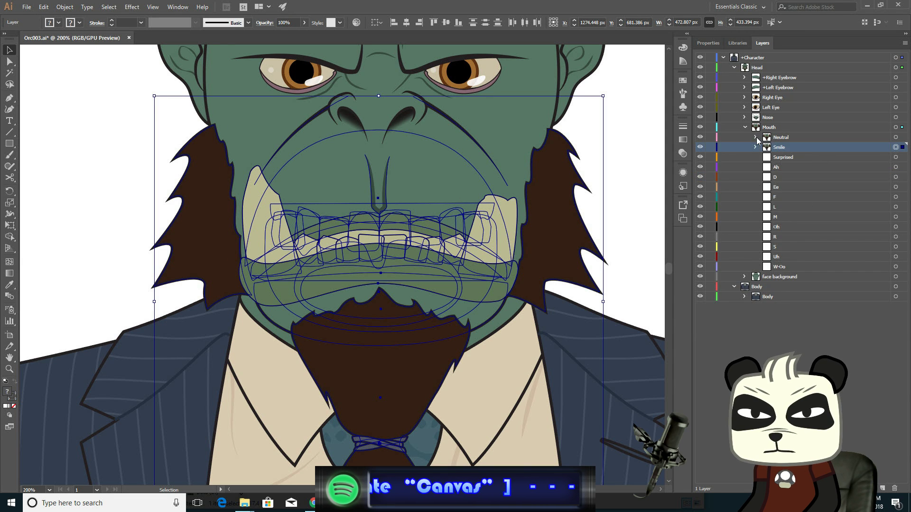
pyautogui.click(700, 138)
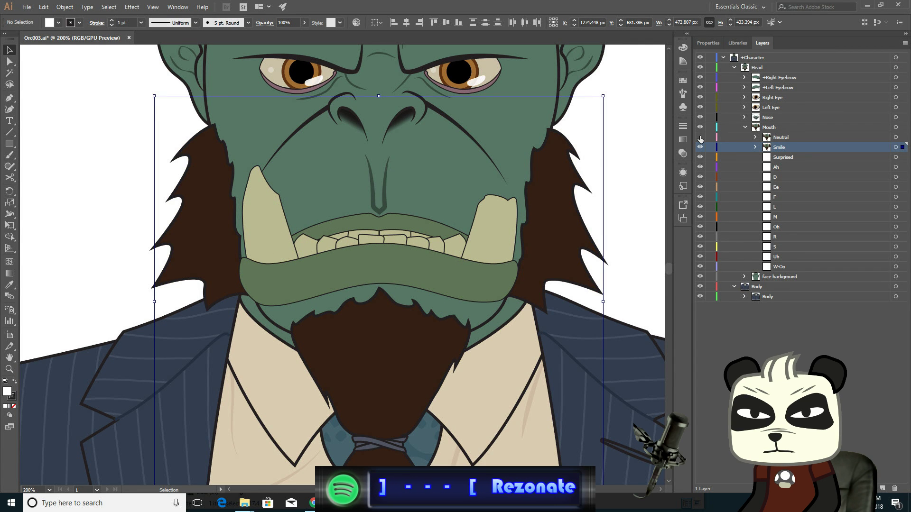
pyautogui.click(895, 148)
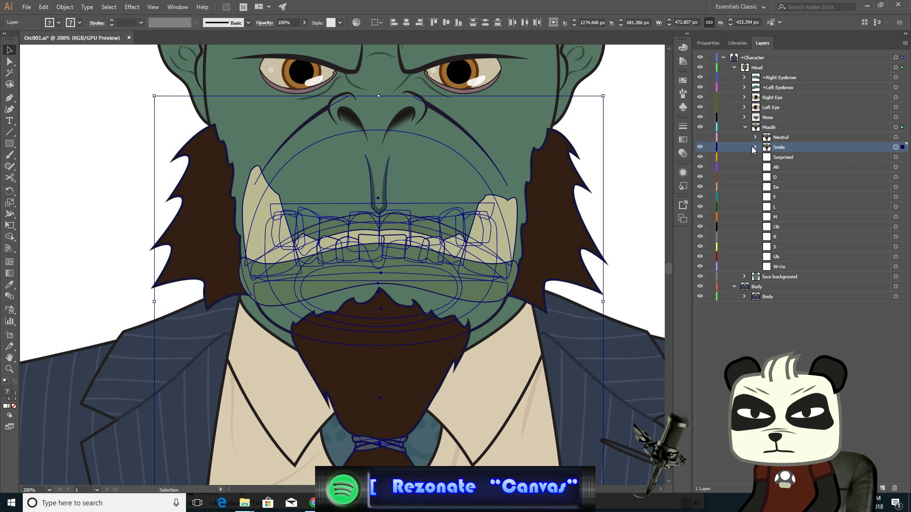
# - Expand the Smile group and its UpperMouth sublayer to show its paths
pyautogui.click(756, 147)
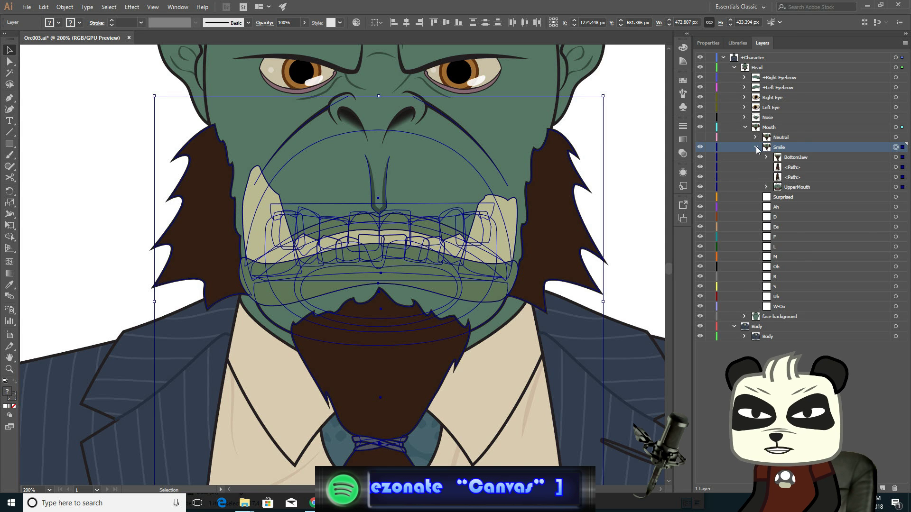
pyautogui.click(756, 148)
pyautogui.click(755, 148)
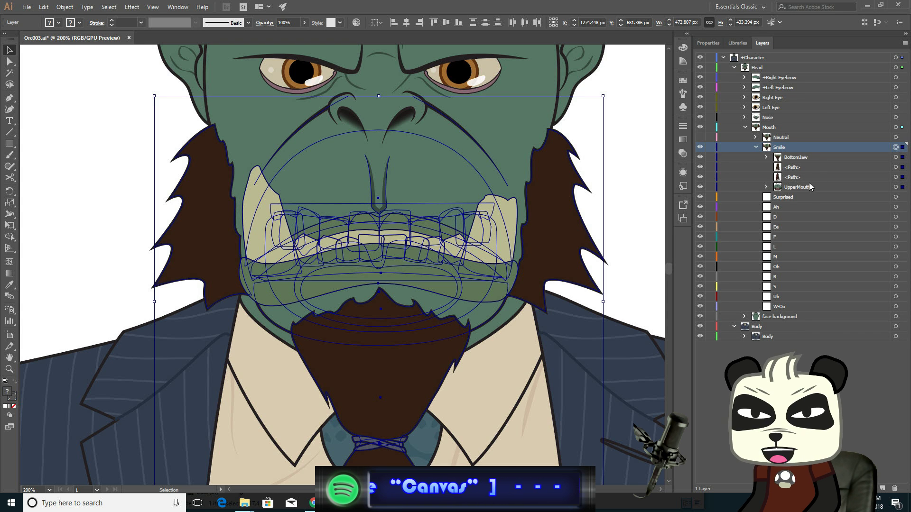
pyautogui.click(824, 188)
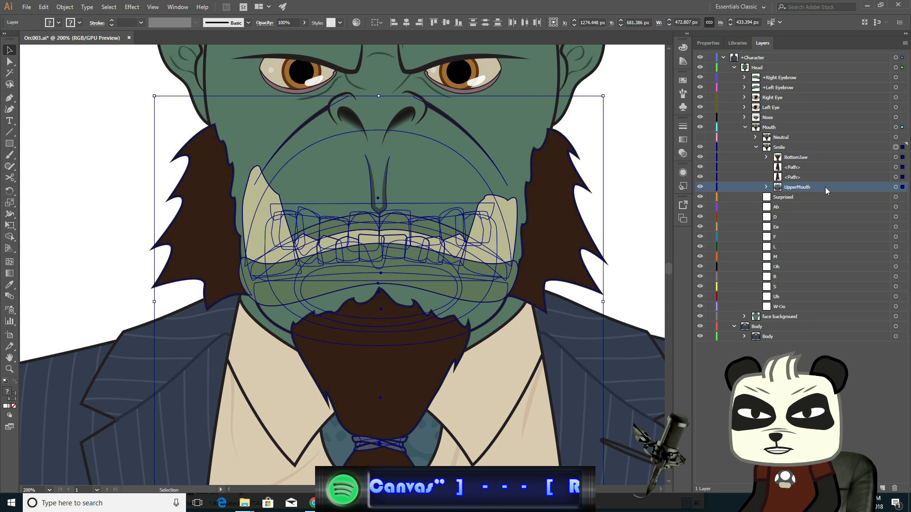
pyautogui.click(767, 187)
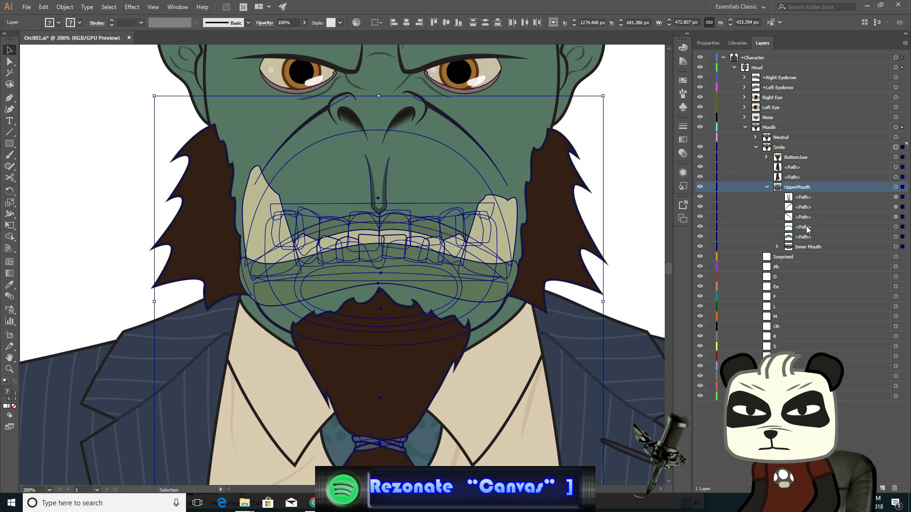
# - Select the upper lip path inside UpperMouth and switch to the Direct Selection tool
pyautogui.click(831, 227)
pyautogui.click(896, 227)
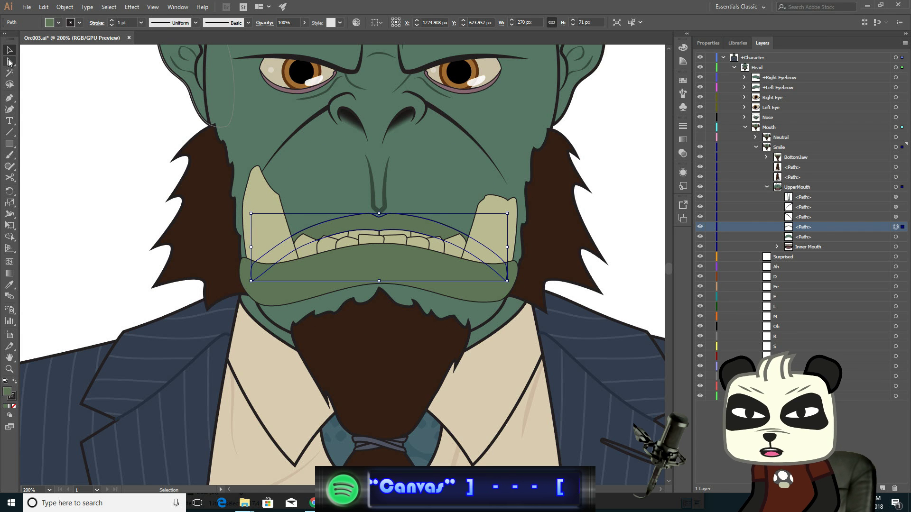
pyautogui.click(9, 61)
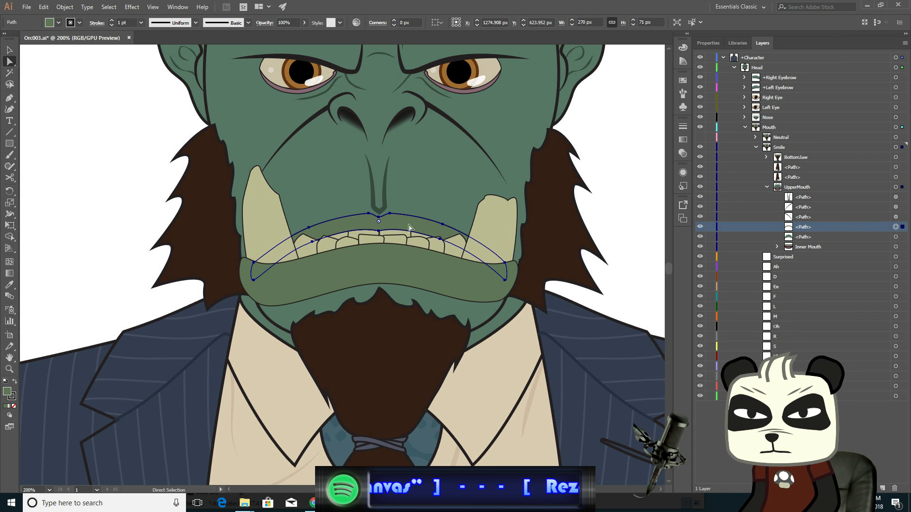
# - Zoom in on the mouth and reshape the upper lip's lower edge, raising its center anchor and adjusting the right handle upward
pyautogui.keyDown('alt'); pyautogui.scroll(2, 433, 232); pyautogui.keyUp('alt')
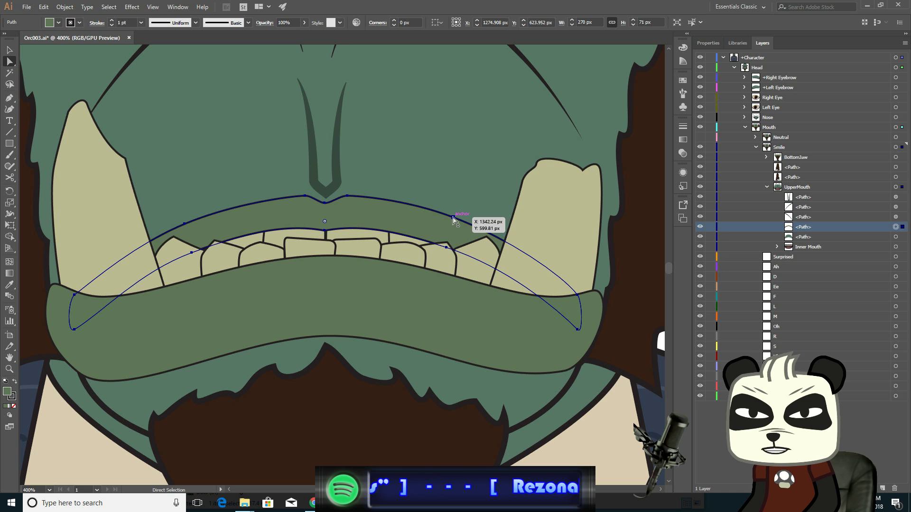
pyautogui.click(453, 219)
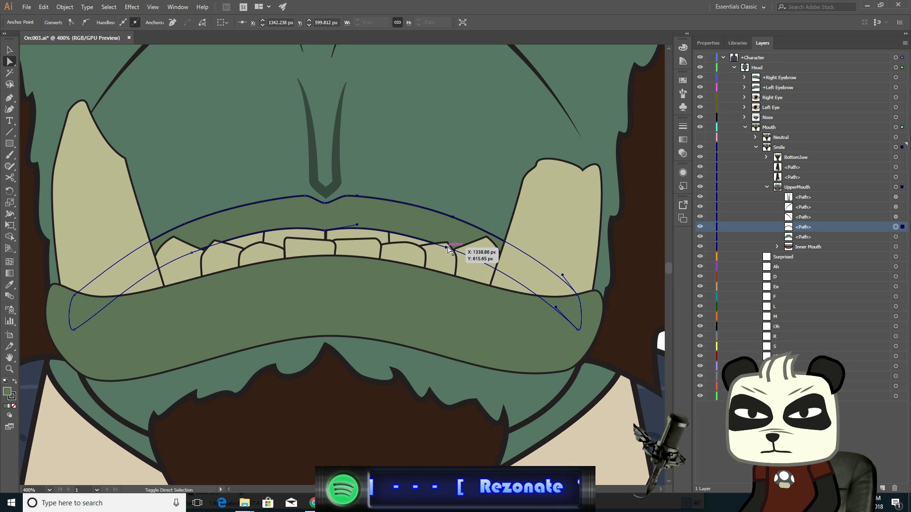
pyautogui.moveTo(447, 247); pyautogui.dragTo(475, 234)
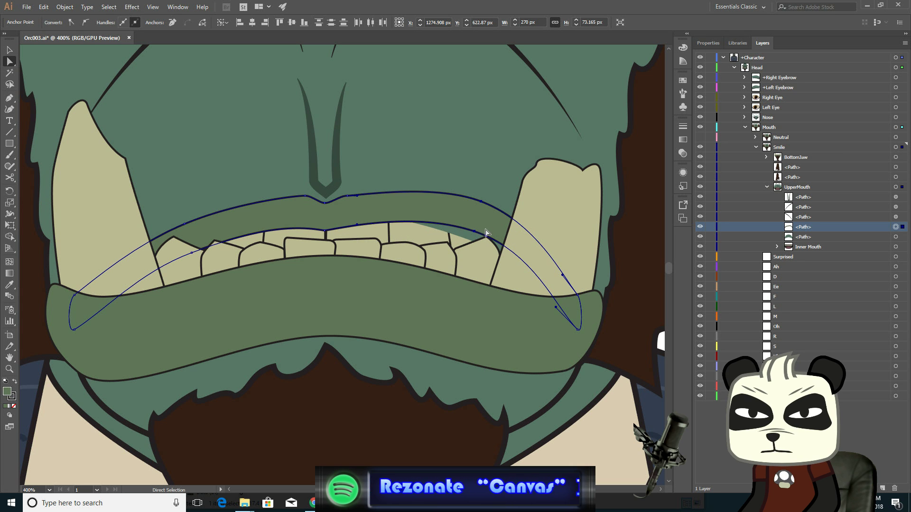
pyautogui.click(347, 197)
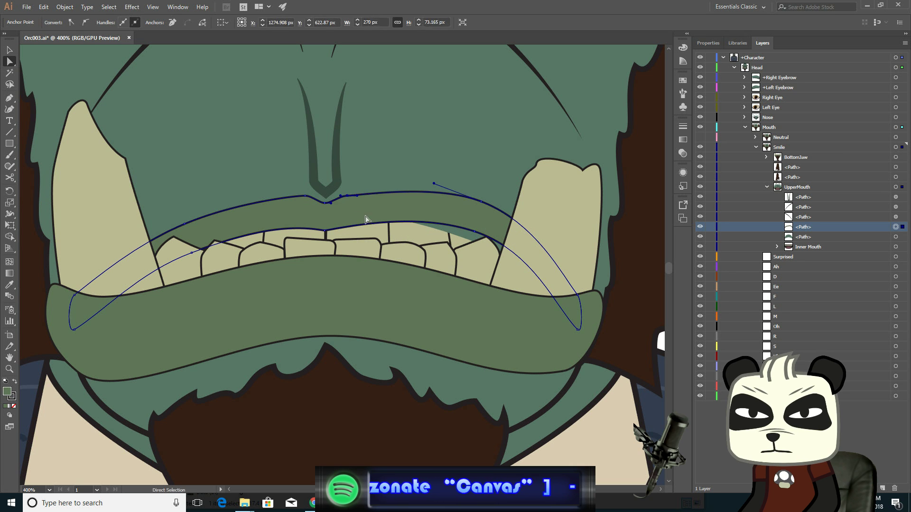
pyautogui.keyDown('shift'); pyautogui.click(325, 204); pyautogui.keyUp('shift')
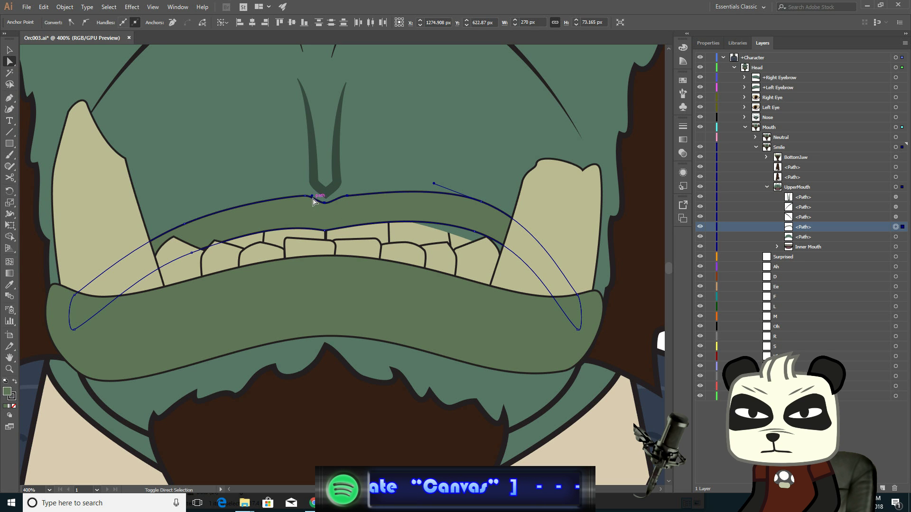
pyautogui.keyDown('shift'); pyautogui.click(306, 196); pyautogui.keyUp('shift')
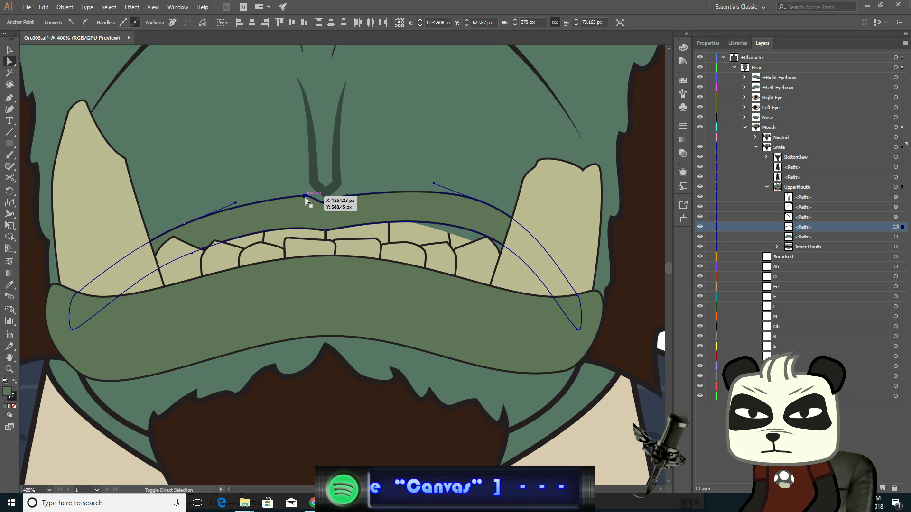
pyautogui.click(324, 230)
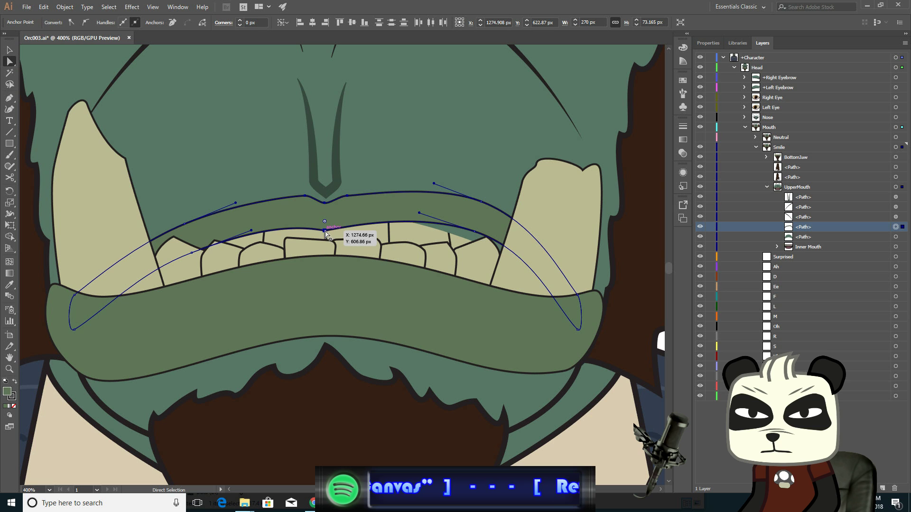
pyautogui.moveTo(323, 232); pyautogui.dragTo(338, 227)
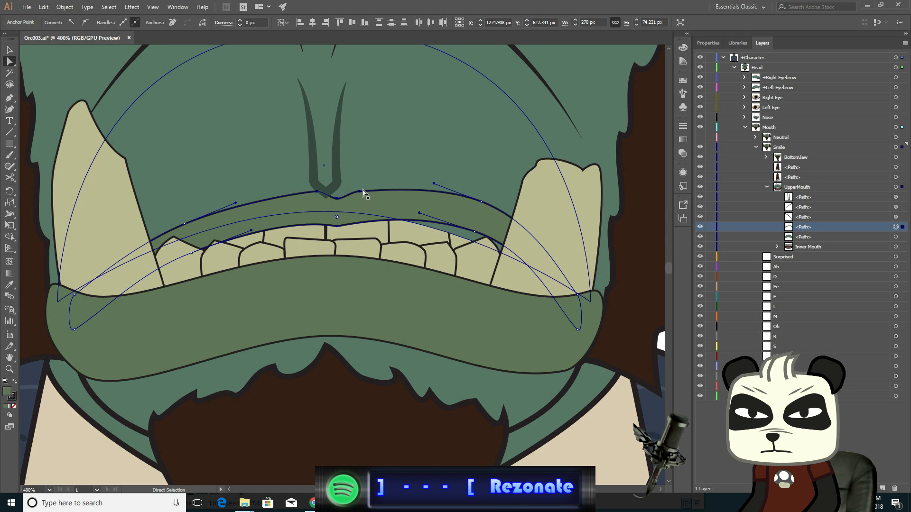
# - Adjust the upper lip's top anchor and the right-side handles so the lip curves up toward the right corner
pyautogui.moveTo(359, 190); pyautogui.dragTo(362, 188)
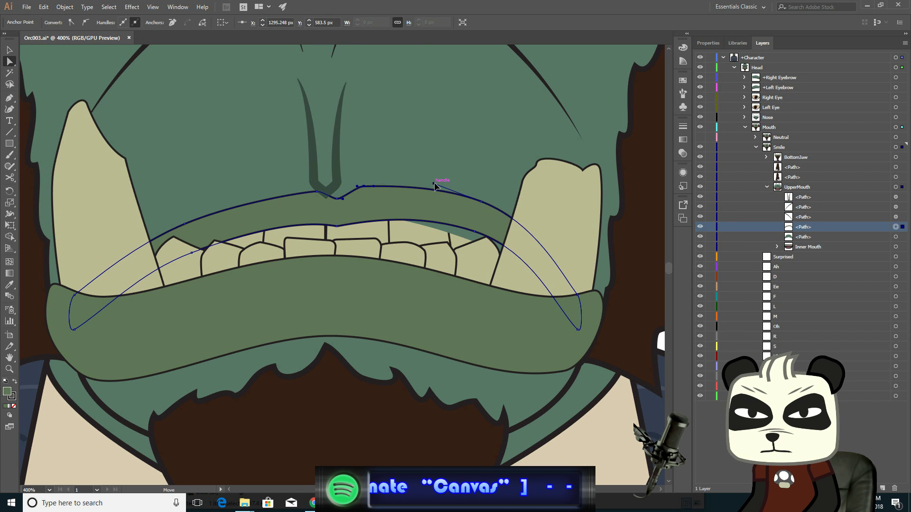
pyautogui.moveTo(436, 187); pyautogui.dragTo(431, 197)
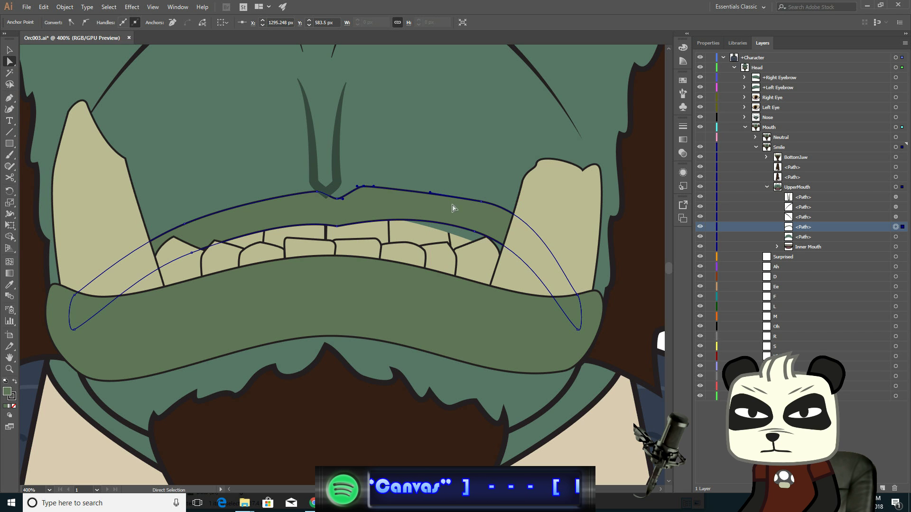
pyautogui.click(474, 231)
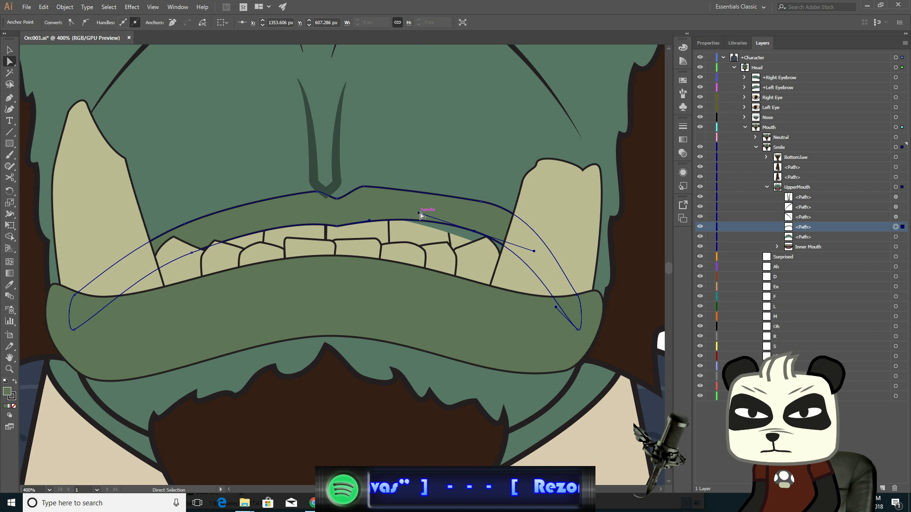
pyautogui.moveTo(419, 214); pyautogui.dragTo(419, 225)
# - Select the inner mouth path and drag its top center handle up to the right to tilt its curve
pyautogui.keyDown('shift'); pyautogui.click(896, 237); pyautogui.keyUp('shift')
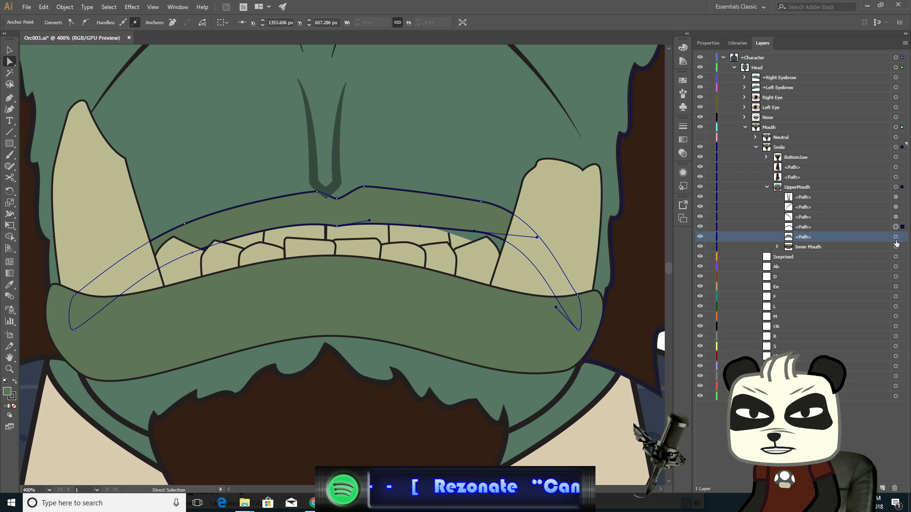
pyautogui.click(896, 238)
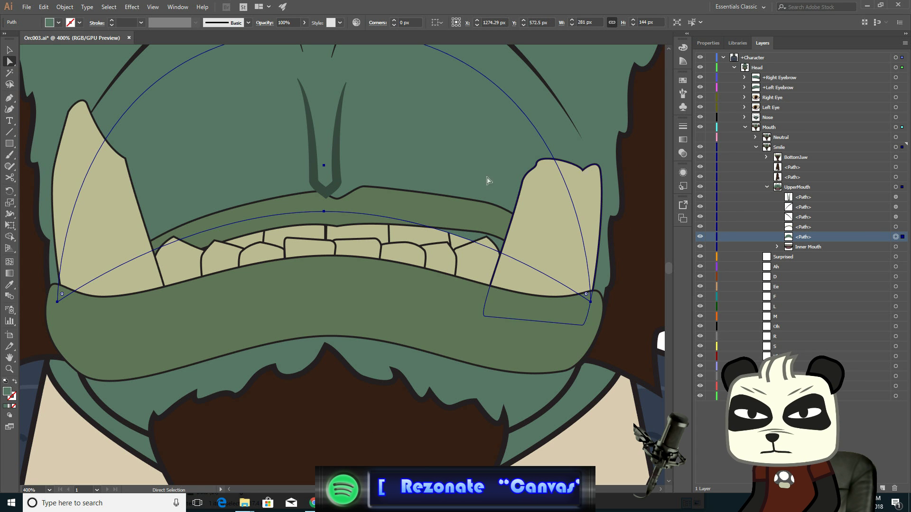
pyautogui.click(324, 212)
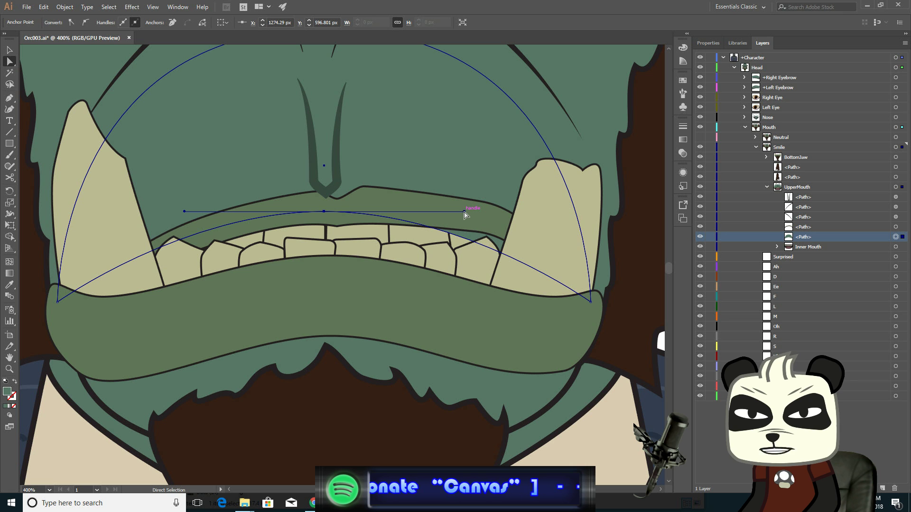
pyautogui.moveTo(465, 212); pyautogui.dragTo(531, 190)
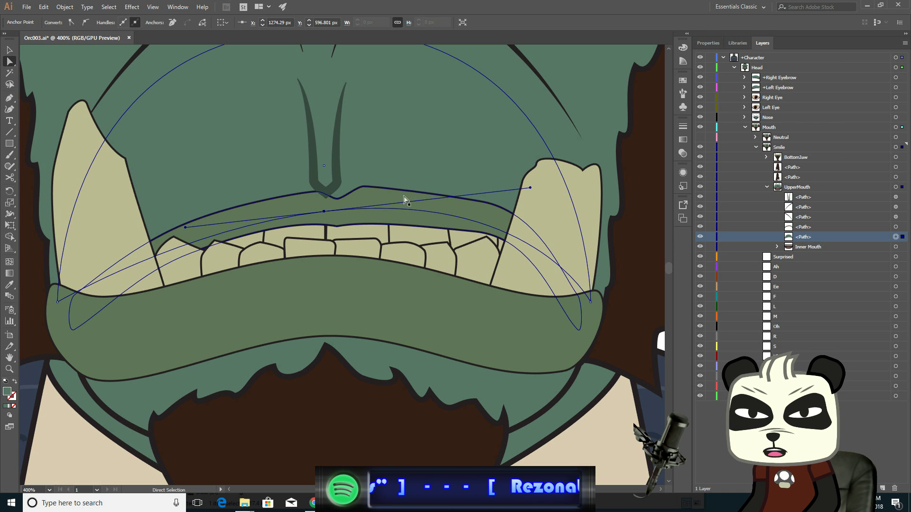
# - Reselect the upper lip path and move its lower right anchor upward to lift the lip's corner
pyautogui.click(896, 227)
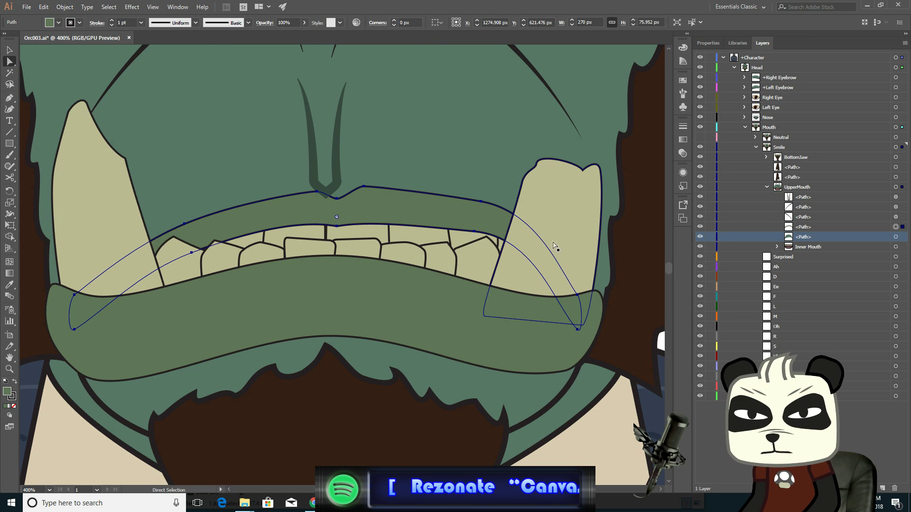
pyautogui.click(481, 201)
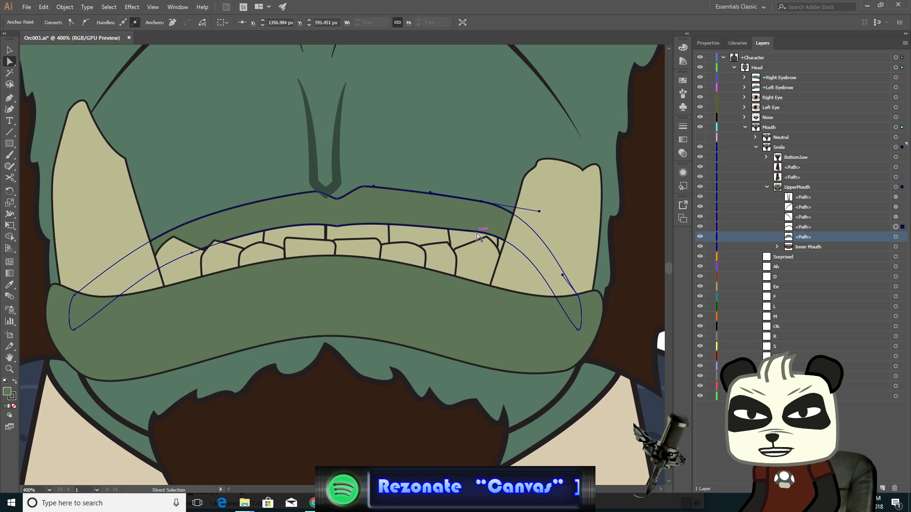
pyautogui.click(476, 232)
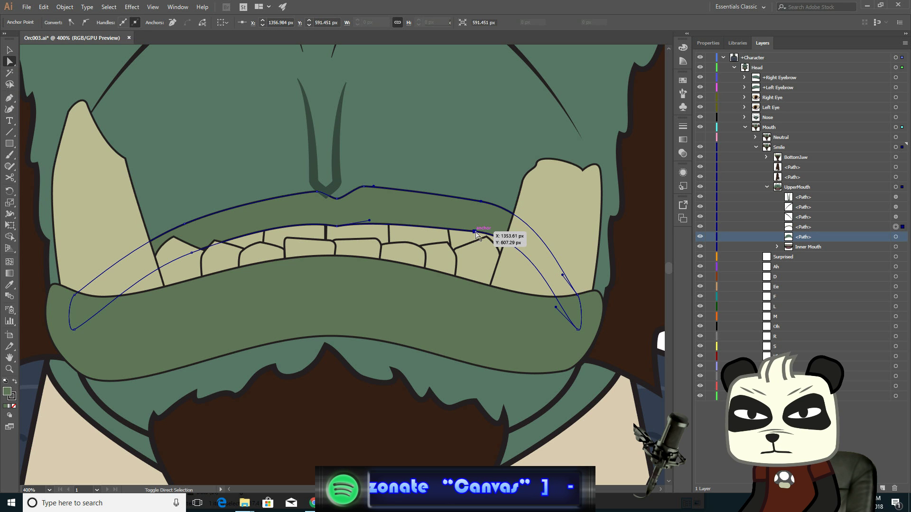
pyautogui.moveTo(476, 233); pyautogui.dragTo(474, 213)
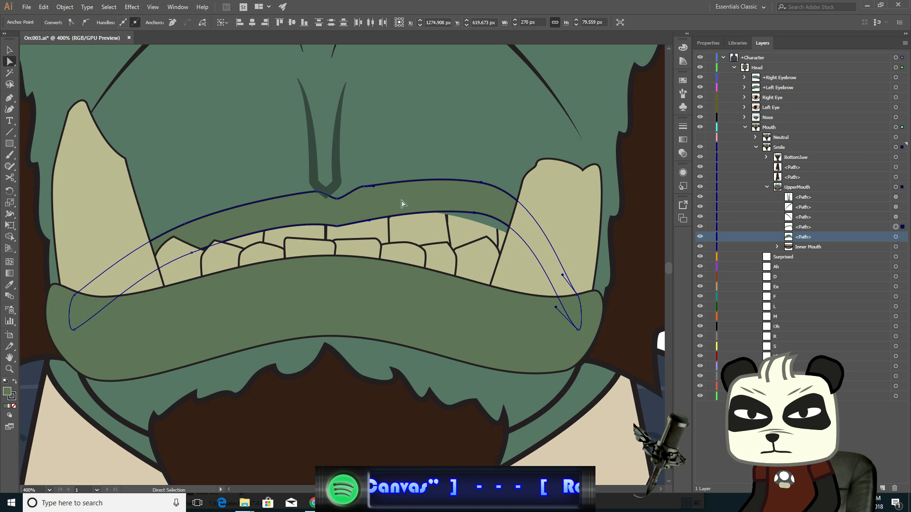
# - Move the upper lip's center notch anchors upward and reposition them to reshape the lip's middle
pyautogui.click(364, 186)
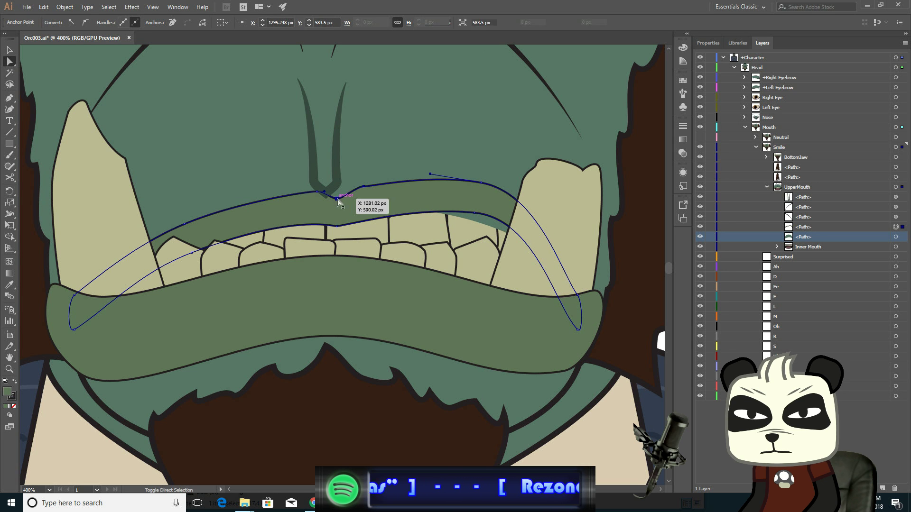
pyautogui.keyDown('shift'); pyautogui.click(337, 198); pyautogui.keyUp('shift')
pyautogui.keyDown('shift'); pyautogui.click(317, 192); pyautogui.keyUp('shift')
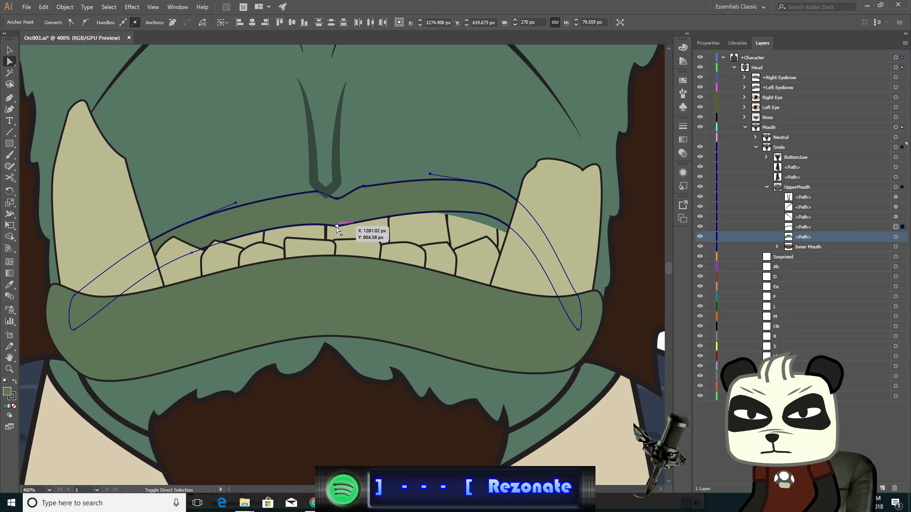
pyautogui.moveTo(336, 227); pyautogui.dragTo(346, 217)
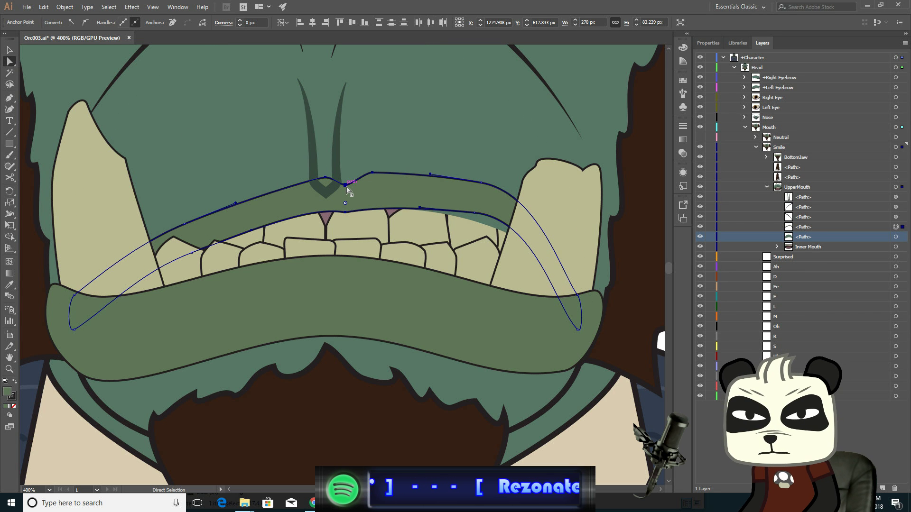
pyautogui.click(345, 185)
pyautogui.moveTo(346, 187); pyautogui.dragTo(337, 188)
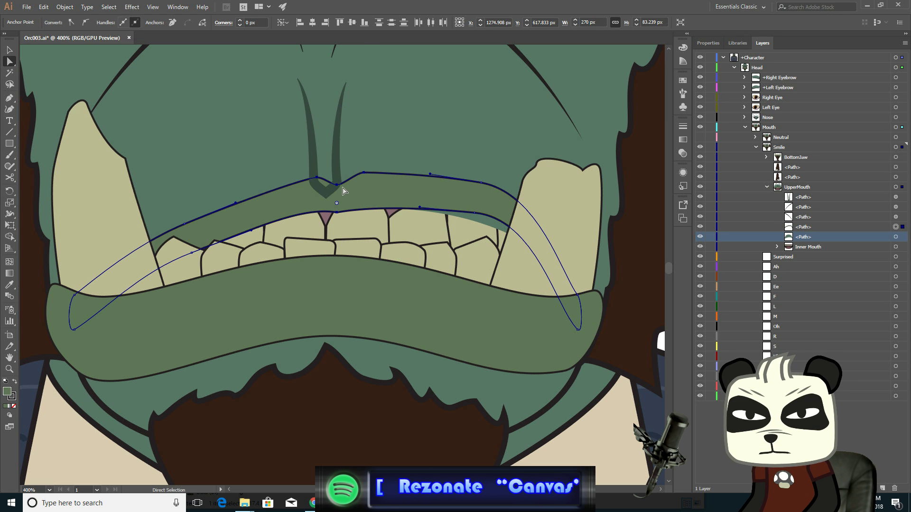
# - Lengthen the inner mouth path's right handle and raise its top center anchor to follow the lifted lip
pyautogui.click(486, 227)
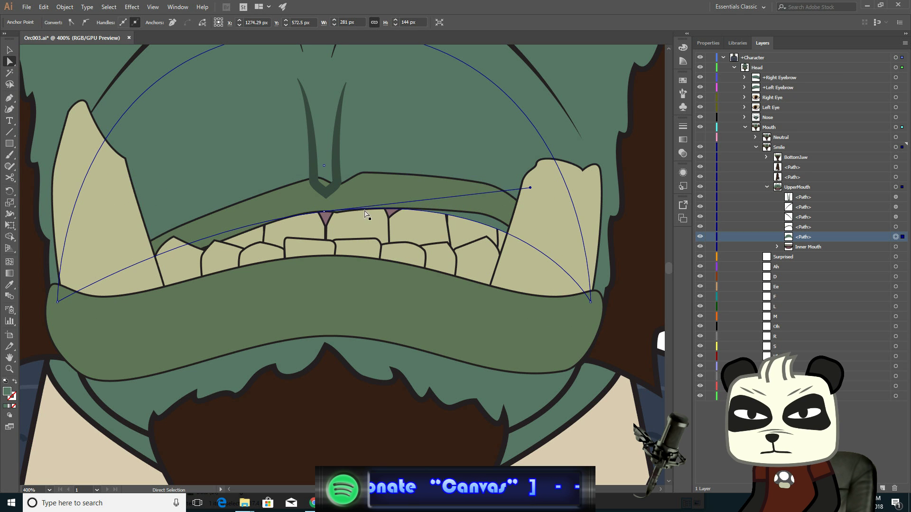
pyautogui.moveTo(530, 190); pyautogui.dragTo(555, 179)
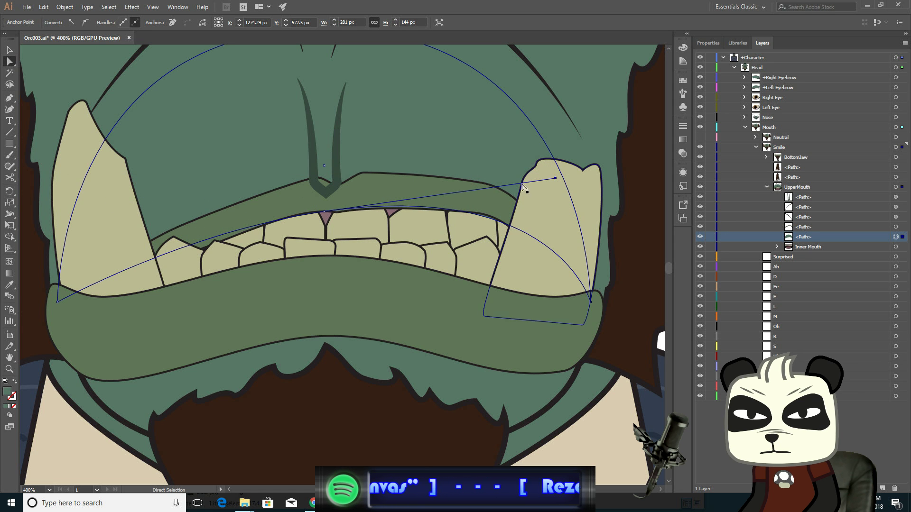
pyautogui.click(334, 213)
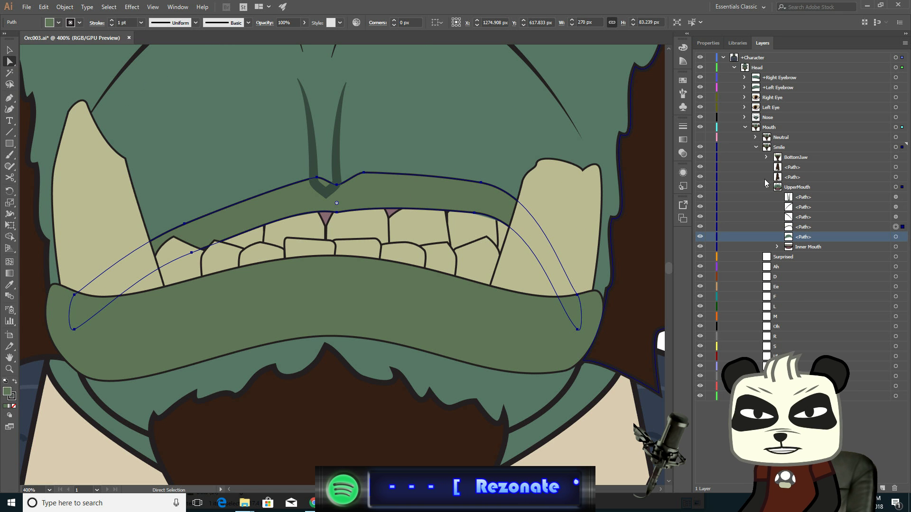
pyautogui.click(895, 237)
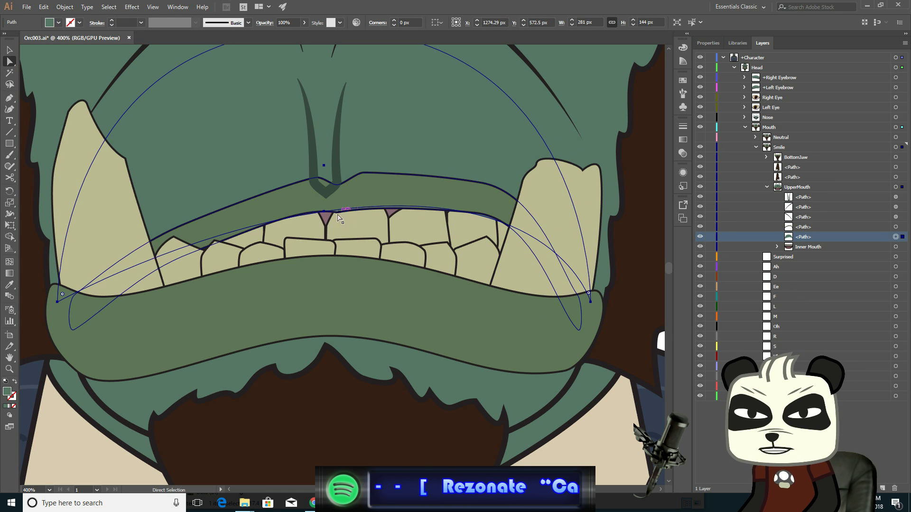
pyautogui.moveTo(324, 214); pyautogui.dragTo(324, 203)
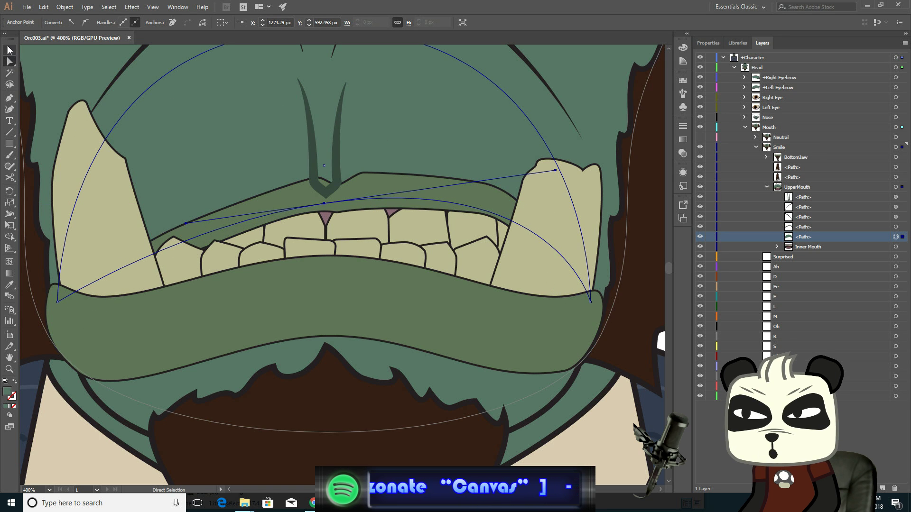
# - Select the nose crease path and move its bottom anchors to narrow the crease above the lip
pyautogui.click(310, 141)
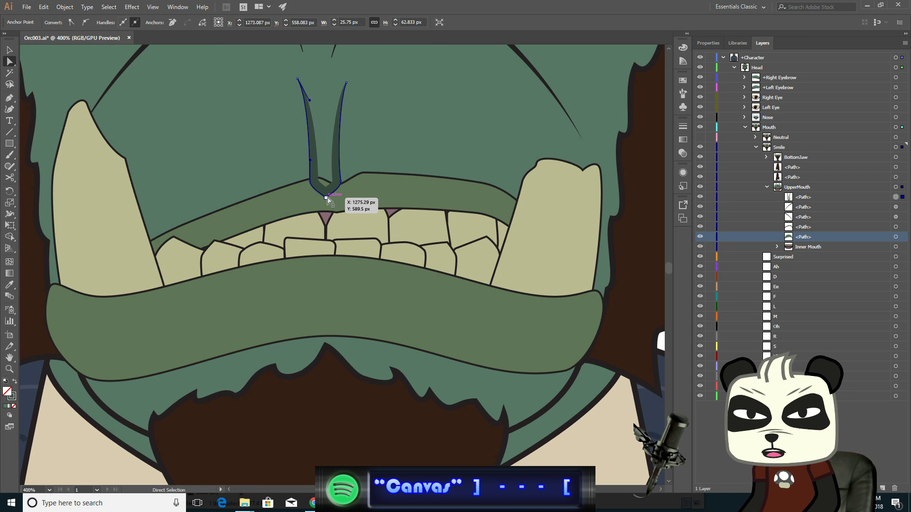
pyautogui.keyDown('shift'); pyautogui.click(341, 182); pyautogui.keyUp('shift')
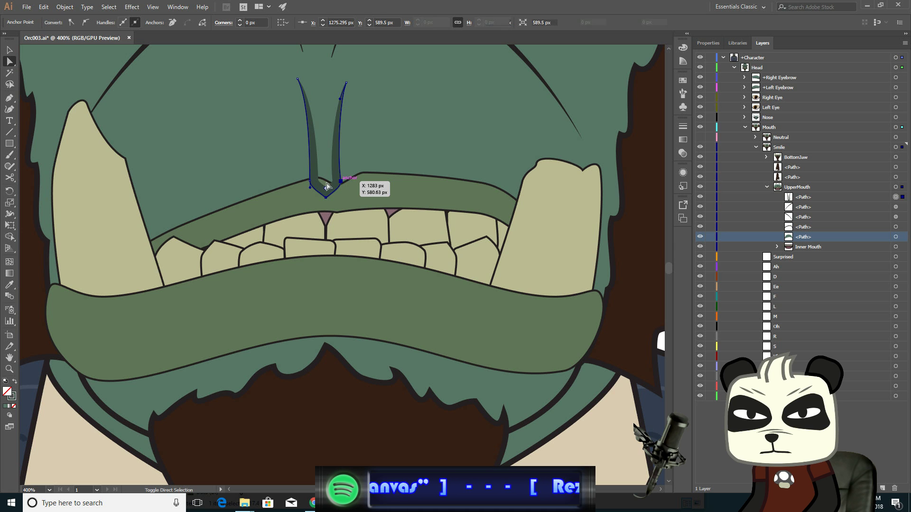
pyautogui.moveTo(311, 184); pyautogui.dragTo(336, 180)
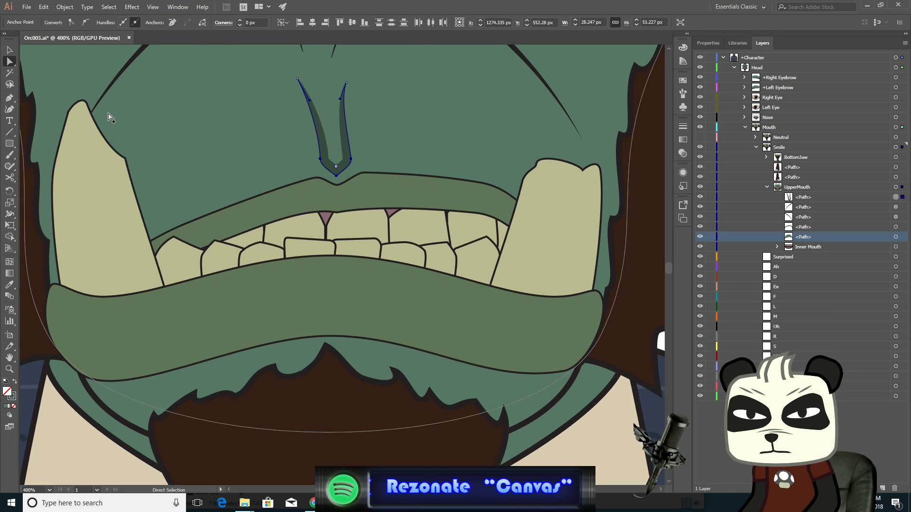
# - Pan up to the right cheek fold line, then shorten its lower end and raise its middle anchor
pyautogui.moveTo(512, 131); pyautogui.dragTo(446, 265)
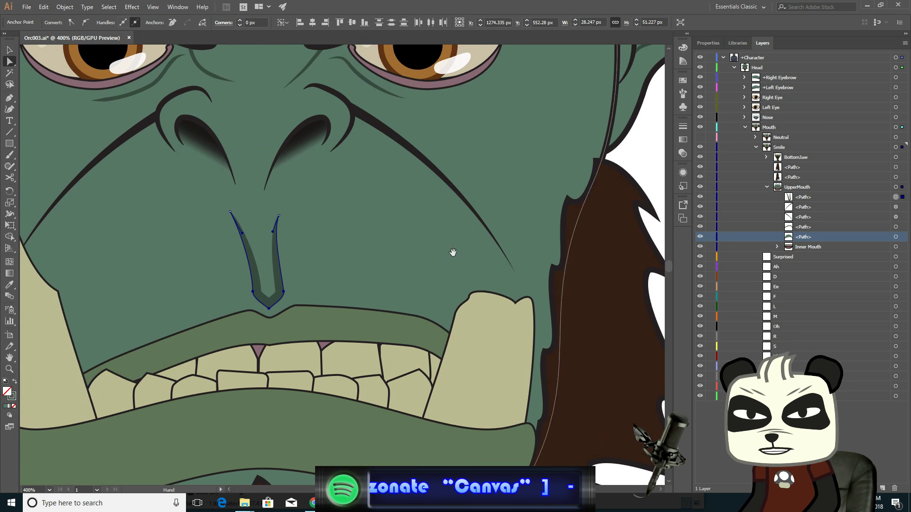
pyautogui.click(462, 198)
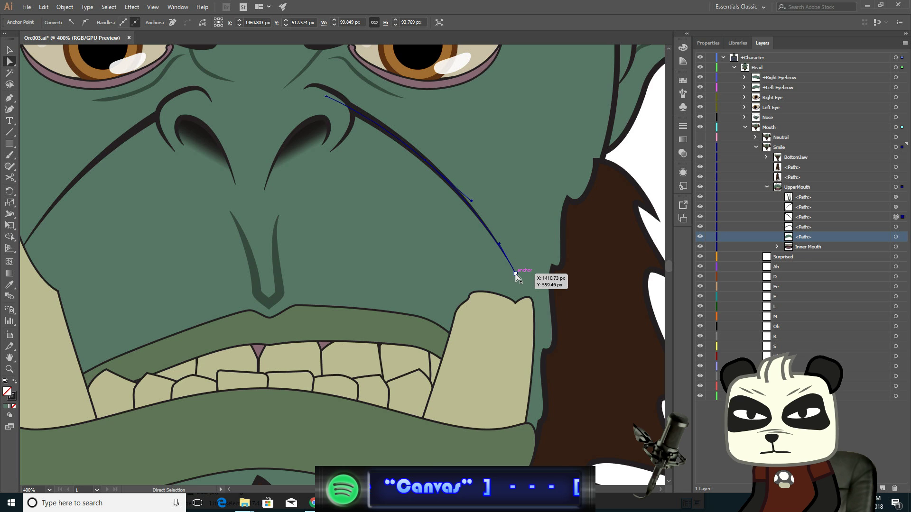
pyautogui.click(516, 275)
pyautogui.moveTo(516, 277); pyautogui.dragTo(511, 259)
pyautogui.click(425, 162)
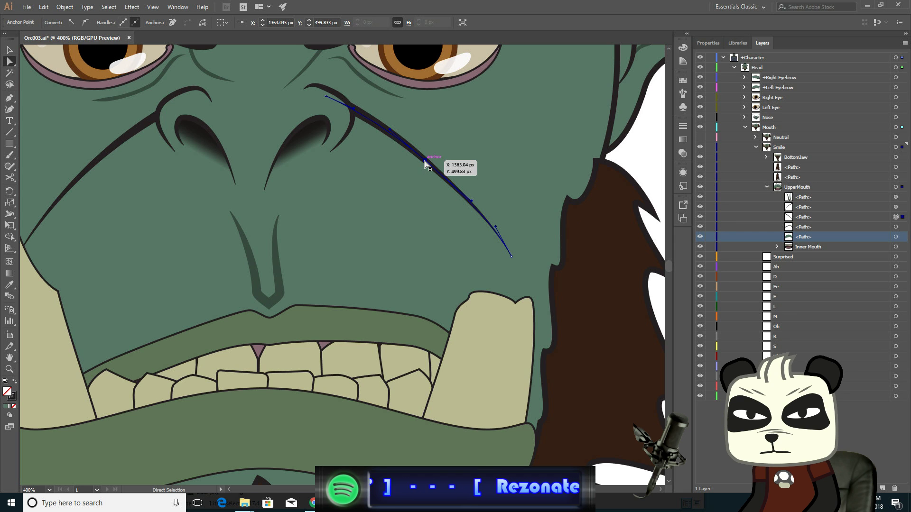
pyautogui.moveTo(425, 162); pyautogui.dragTo(426, 152)
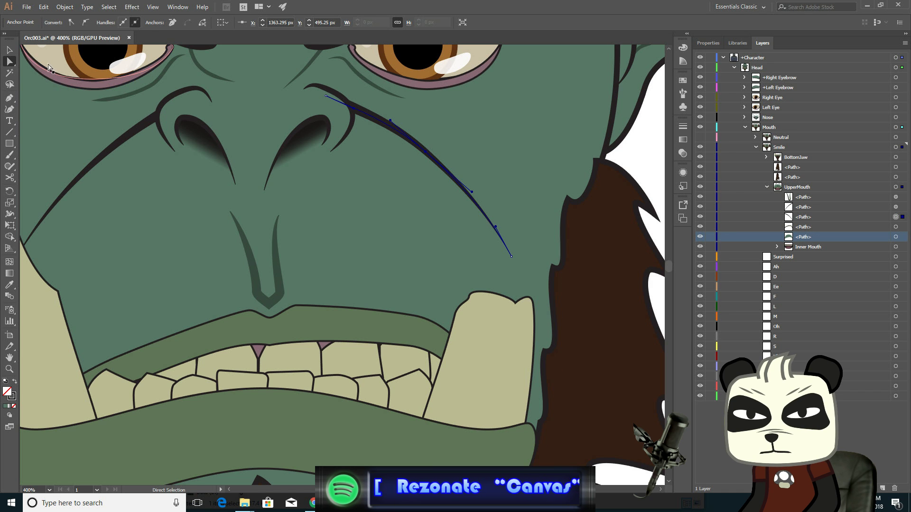
# - Reshape the lower lip's right corner by moving its corner anchors outward and upward and adjusting the bottom-right anchor
pyautogui.scroll(-5, 333, 247)
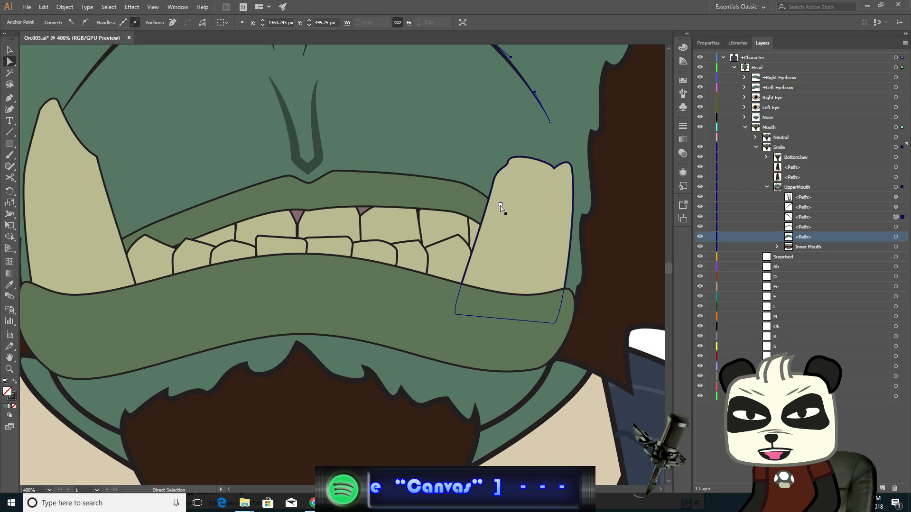
pyautogui.click(496, 291)
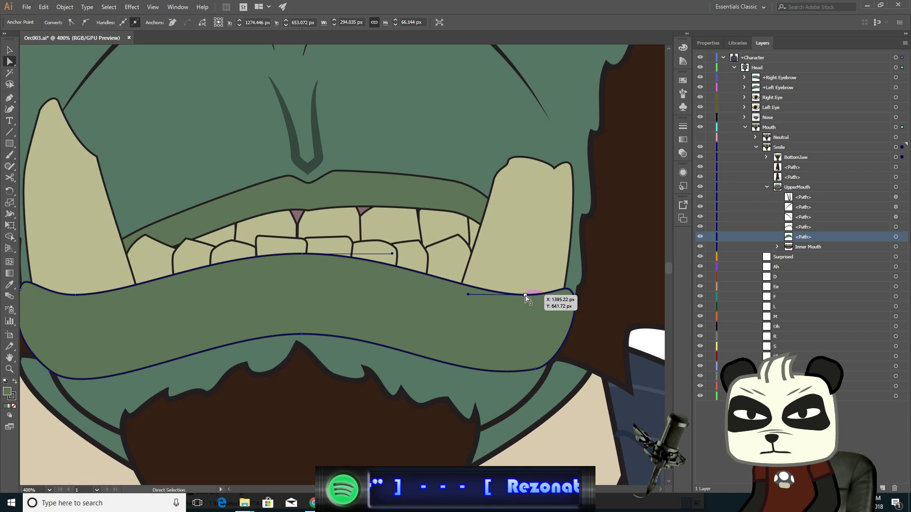
pyautogui.moveTo(525, 295); pyautogui.dragTo(542, 293)
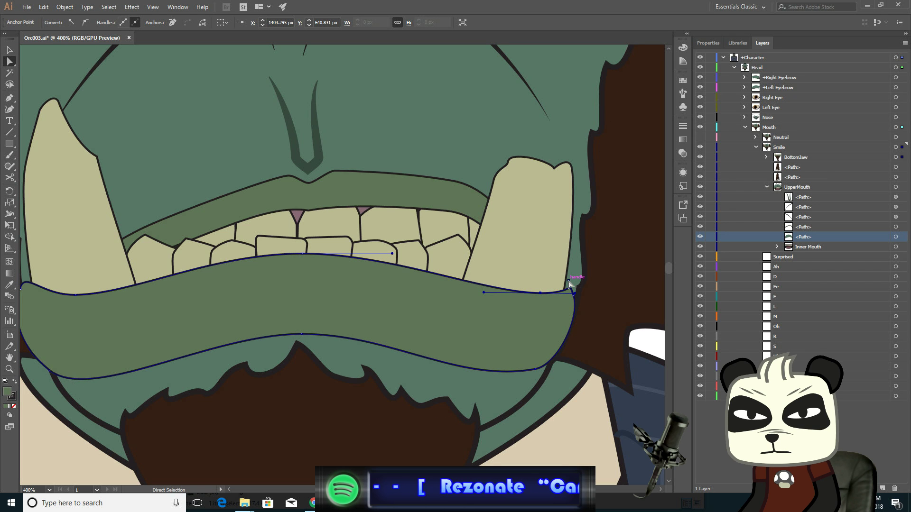
pyautogui.moveTo(573, 297); pyautogui.dragTo(567, 282)
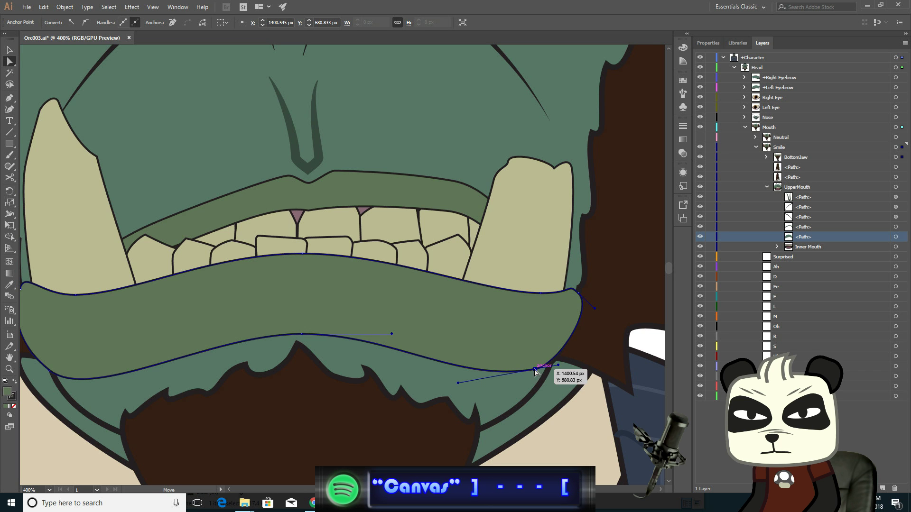
pyautogui.moveTo(537, 369); pyautogui.dragTo(546, 369)
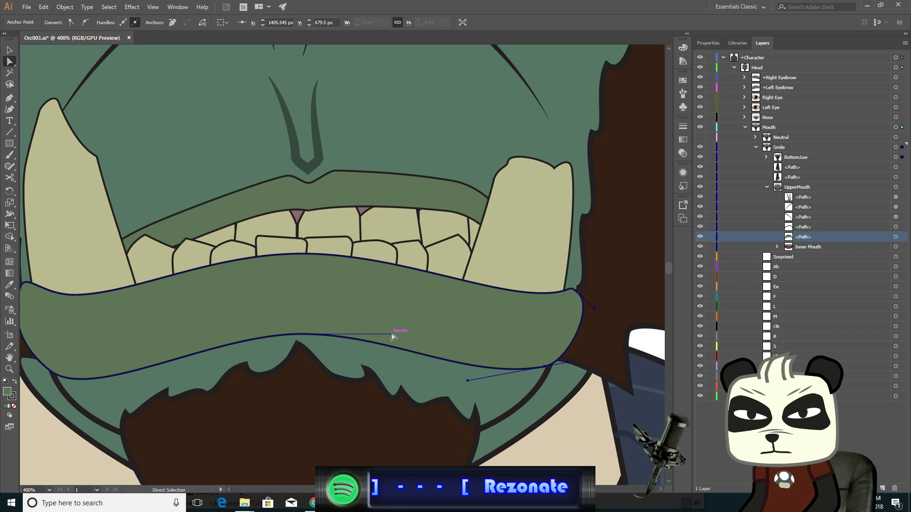
pyautogui.moveTo(391, 334); pyautogui.dragTo(392, 333)
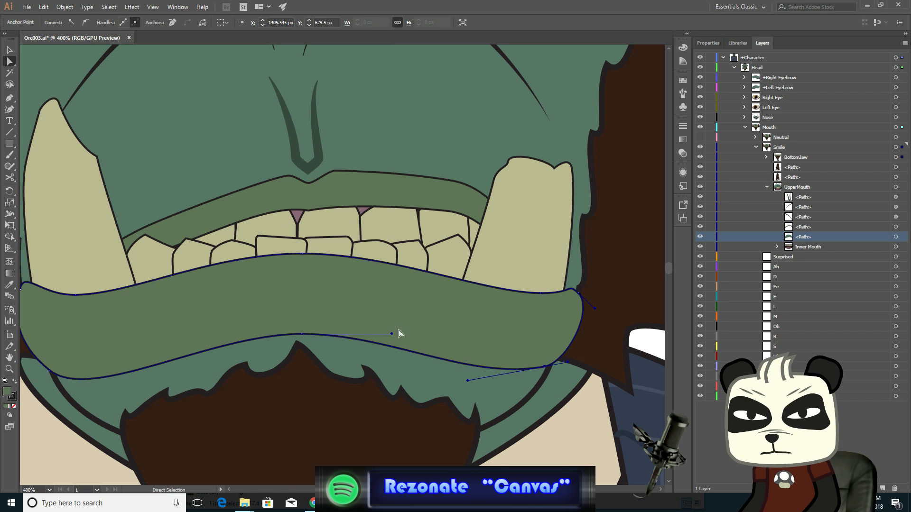
# - Nudge the lower lip's bottom and top center anchors to the right and raise its two right-side anchors slightly
pyautogui.click(301, 335)
pyautogui.press('Right')
pyautogui.press('Right')
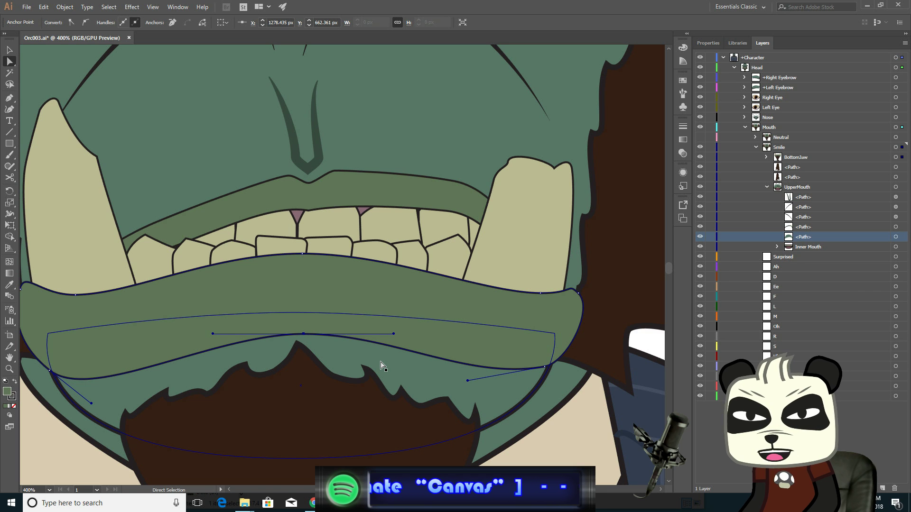
pyautogui.click(302, 255)
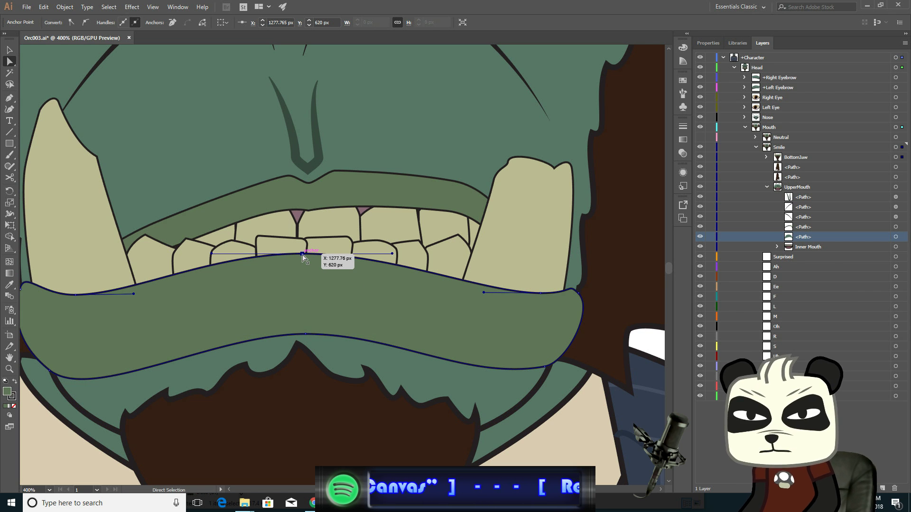
pyautogui.press('Right')
pyautogui.press('Right')
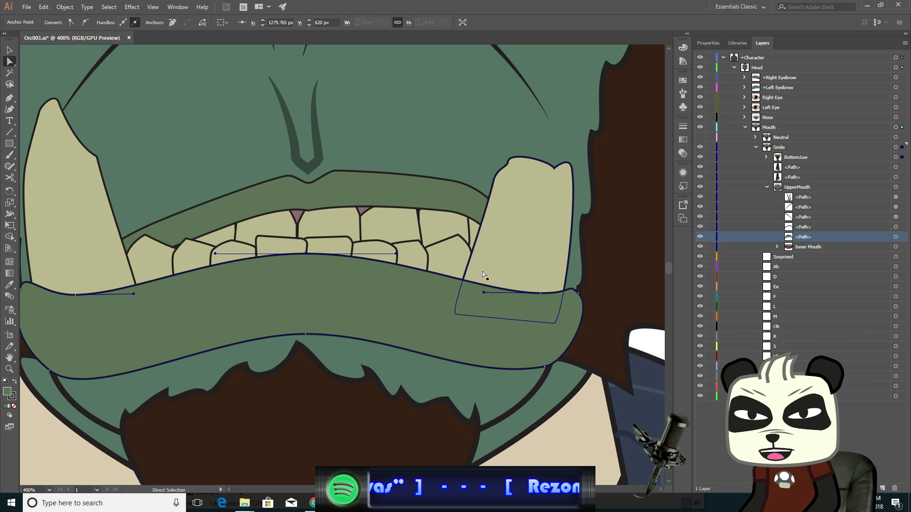
pyautogui.click(541, 293)
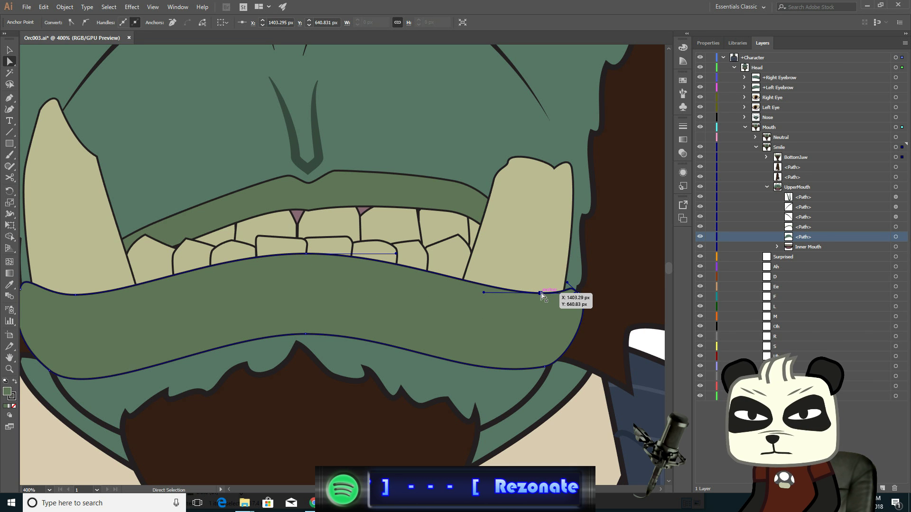
pyautogui.press('Up')
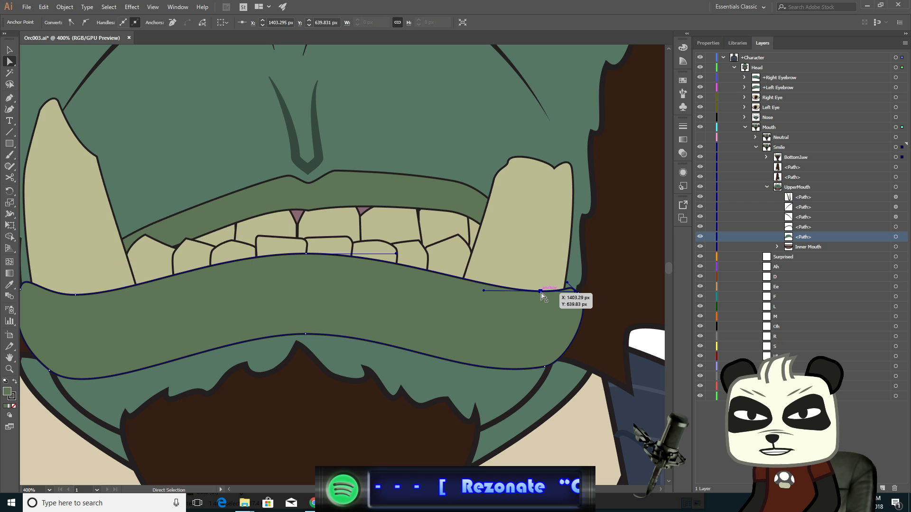
pyautogui.click(544, 368)
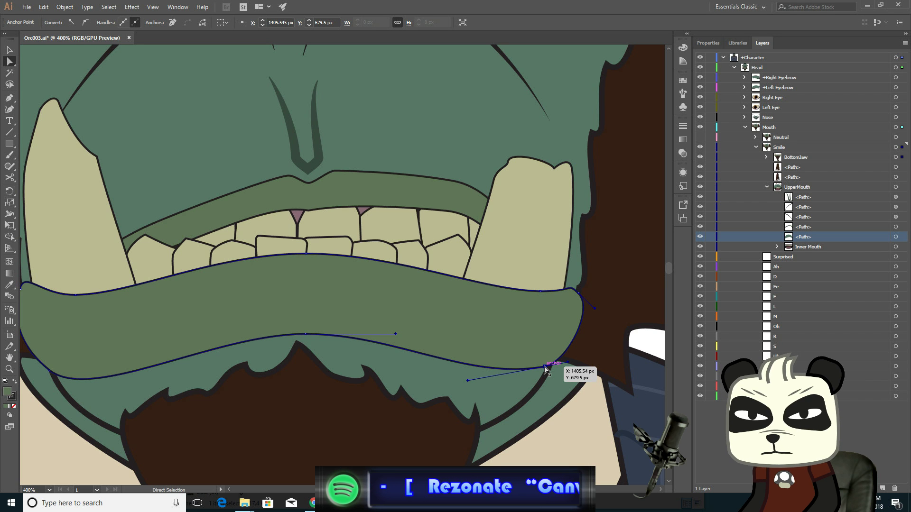
pyautogui.press('Up')
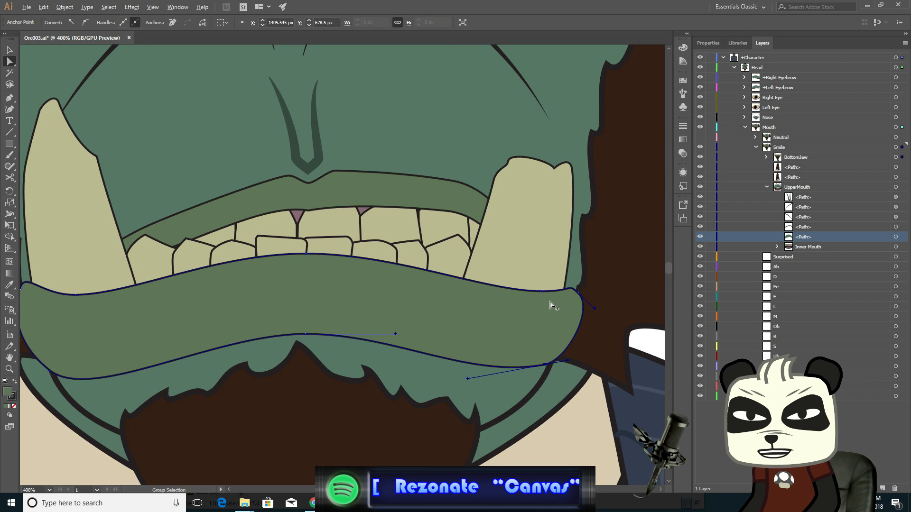
# - Zoom back into the nose and raise the top anchor of the right nose fold line slightly
pyautogui.keyDown('alt'); pyautogui.scroll(-2, 550, 304); pyautogui.keyUp('alt')
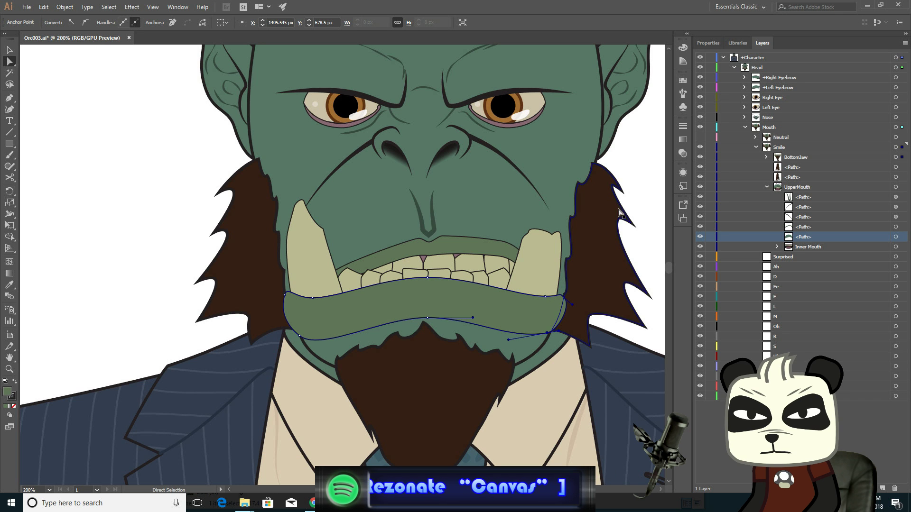
pyautogui.hscroll(2, 567, 285)
pyautogui.scroll(3, 569, 266)
pyautogui.scroll(-1, 571, 268)
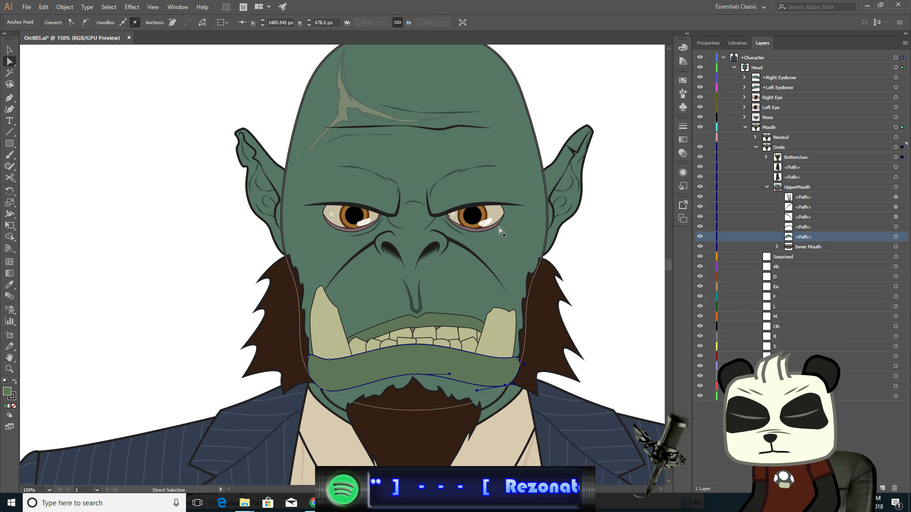
pyautogui.scroll(2, 431, 257)
pyautogui.scroll(1, 431, 258)
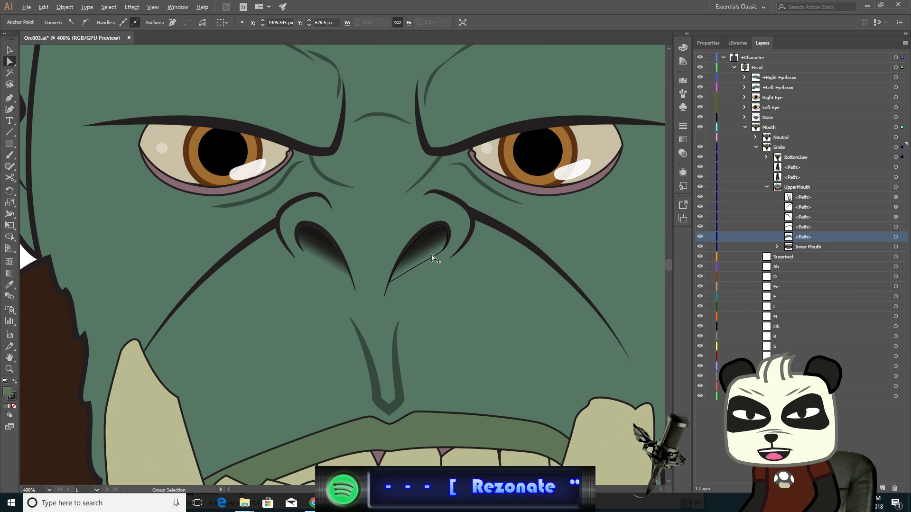
pyautogui.scroll(-1, 432, 258)
pyautogui.scroll(1, 433, 258)
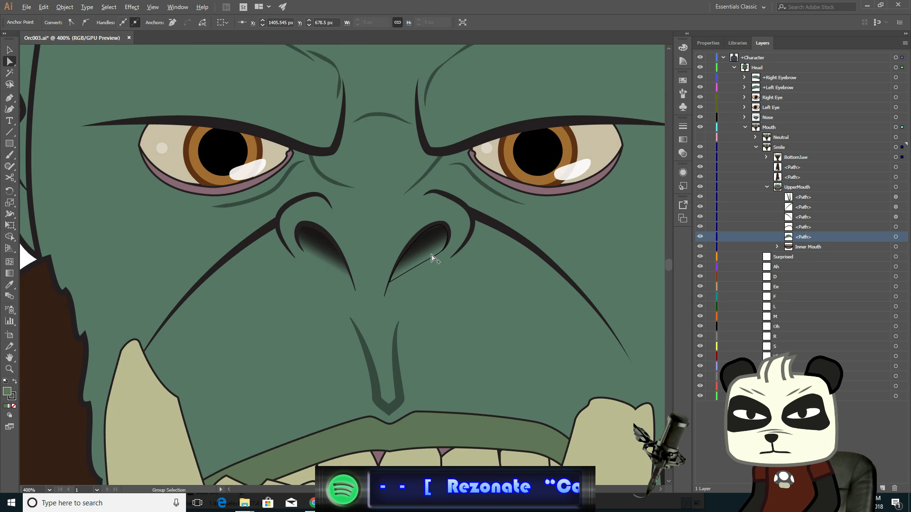
pyautogui.click(461, 206)
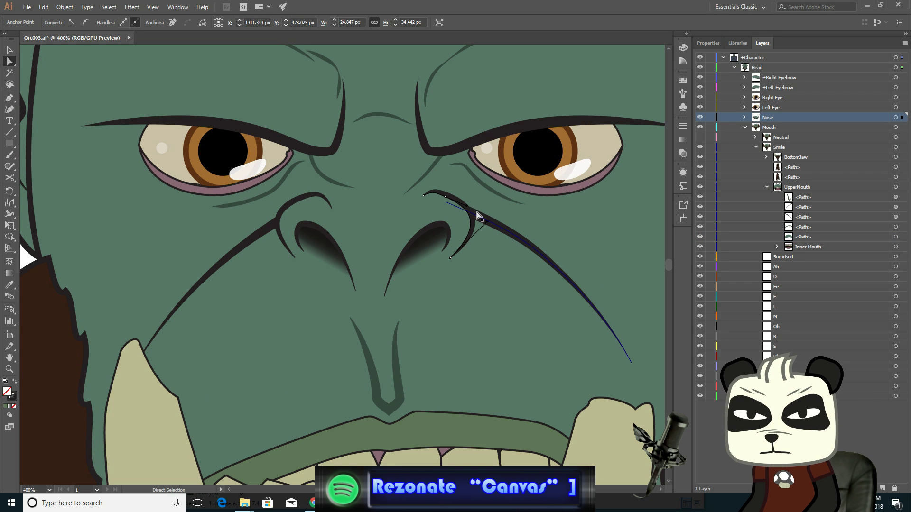
pyautogui.click(446, 198)
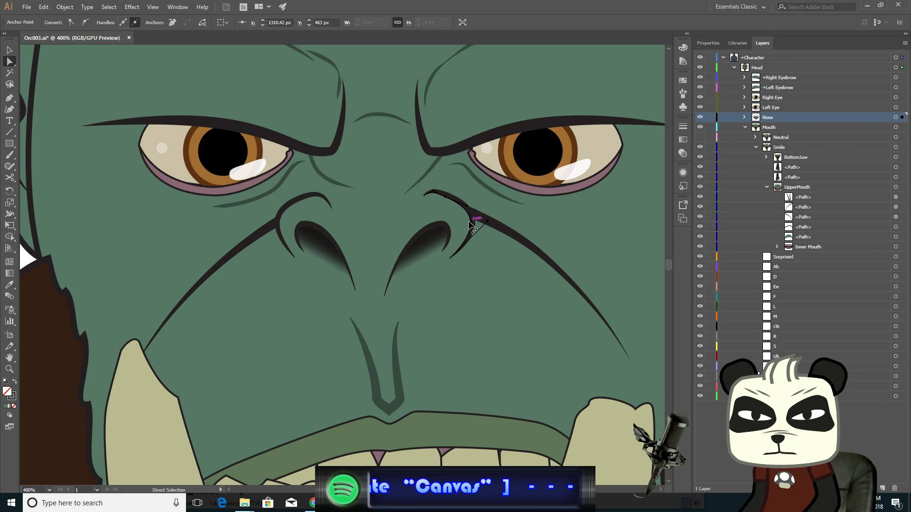
pyautogui.press('Up')
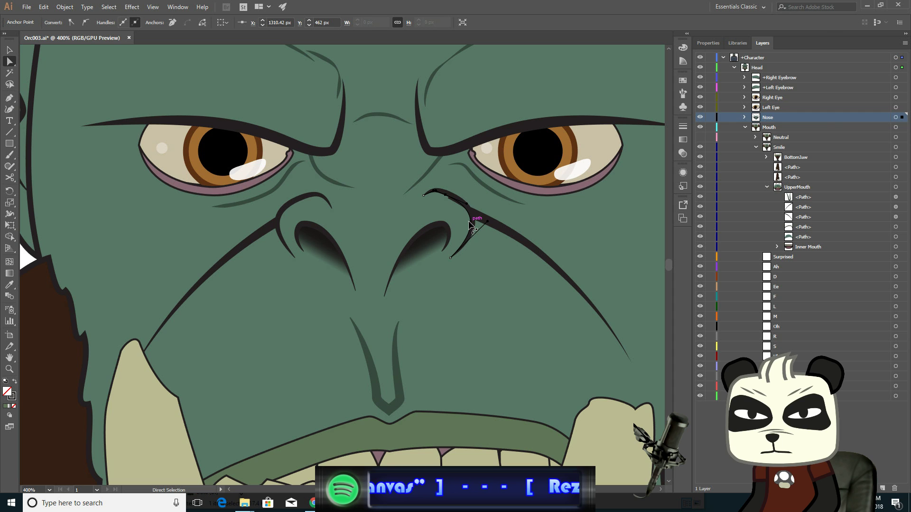
pyautogui.press('Up')
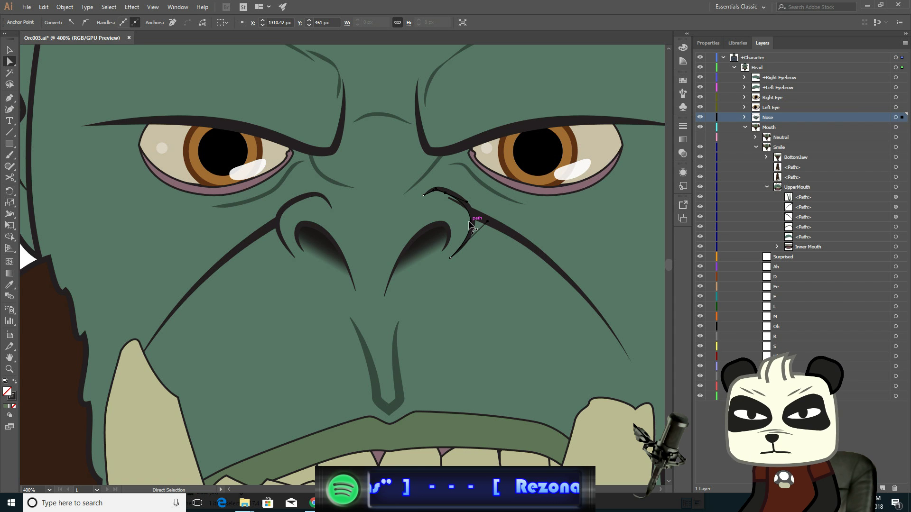
# - Reshape the right side of the nose outline by lifting its anchor handle and shifting its upper anchor
pyautogui.click(442, 198)
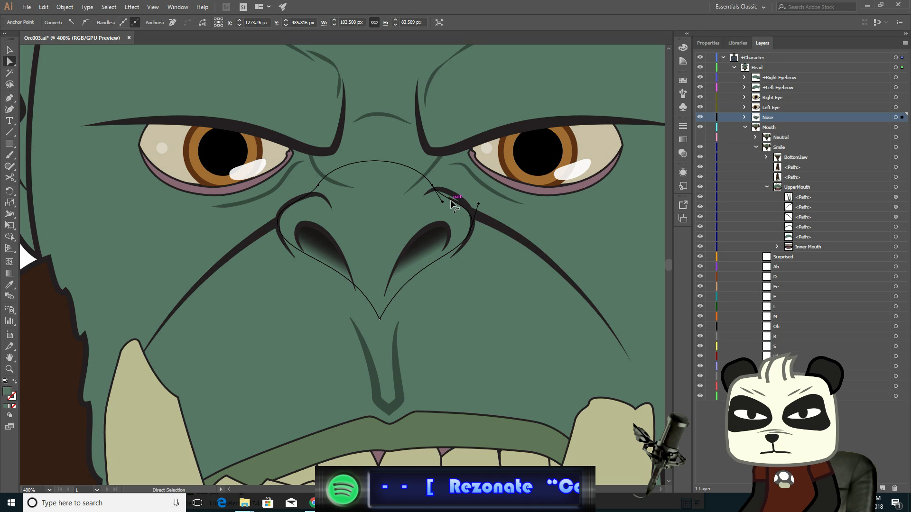
pyautogui.click(471, 229)
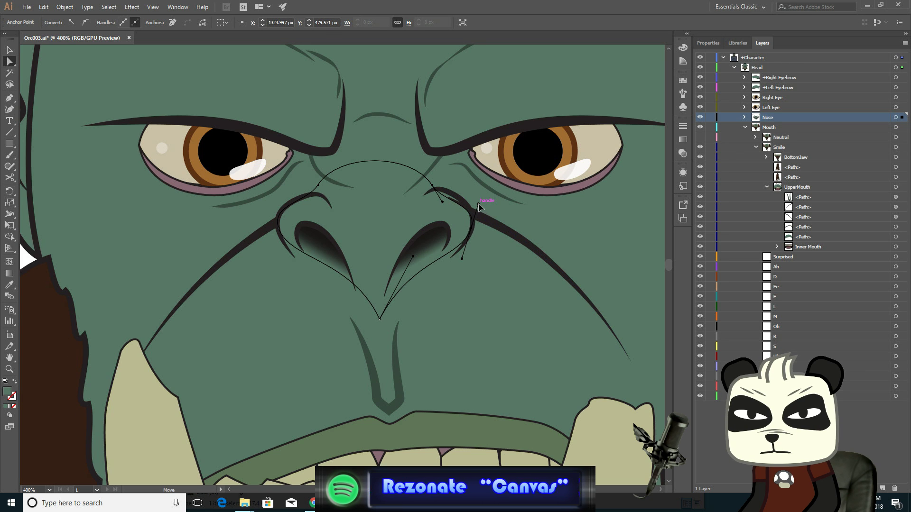
pyautogui.moveTo(479, 203); pyautogui.dragTo(476, 189)
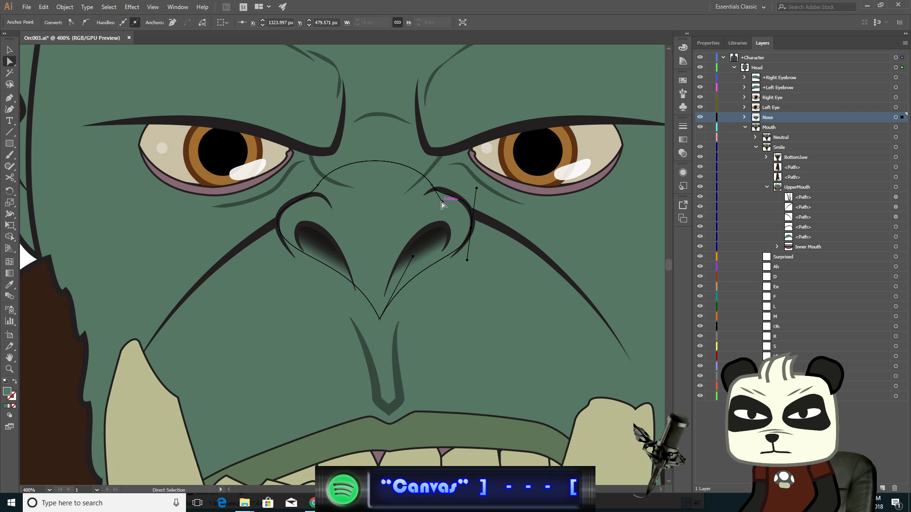
pyautogui.moveTo(442, 205); pyautogui.dragTo(446, 202)
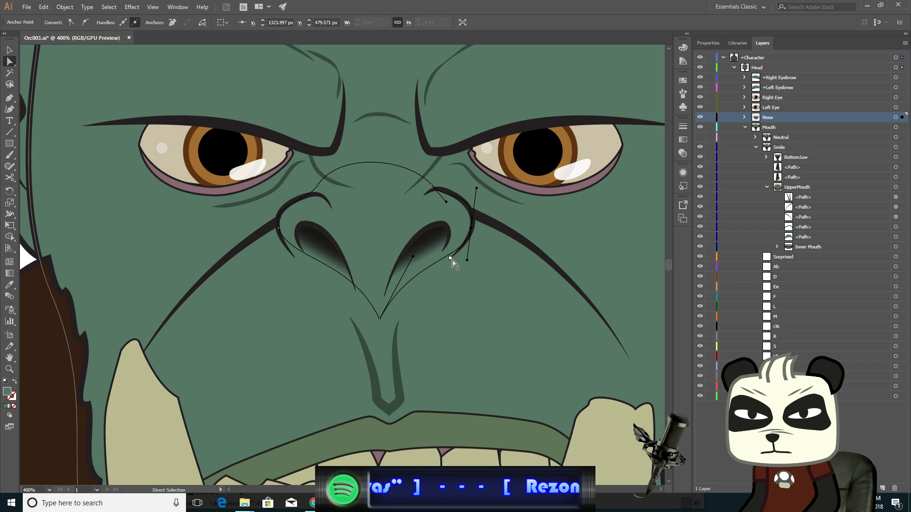
# - Nudge the right nose wing's lower anchor and the right nostril's top anchor up and right one step each
pyautogui.click(451, 259)
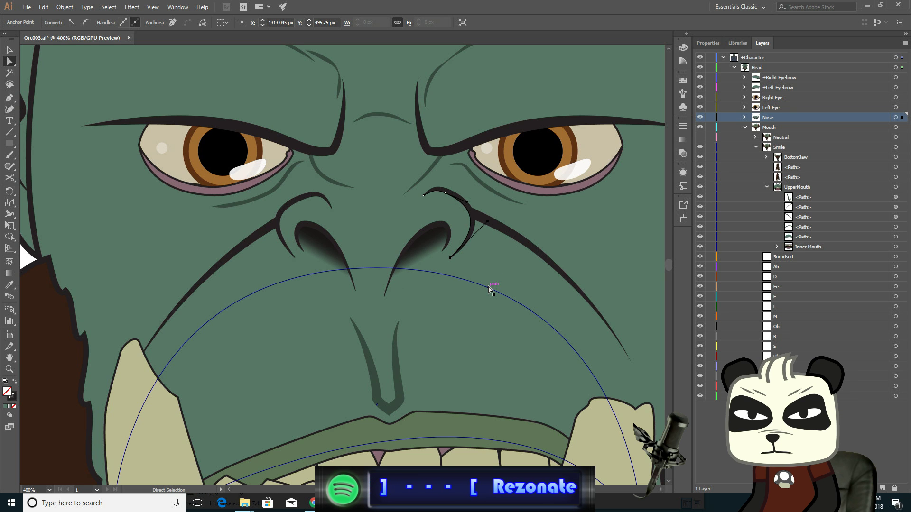
pyautogui.press('Up')
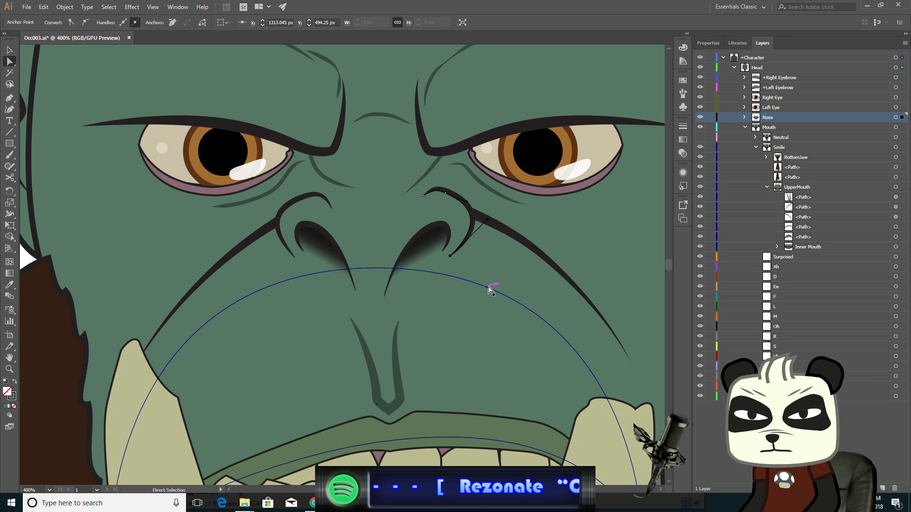
pyautogui.press('Right')
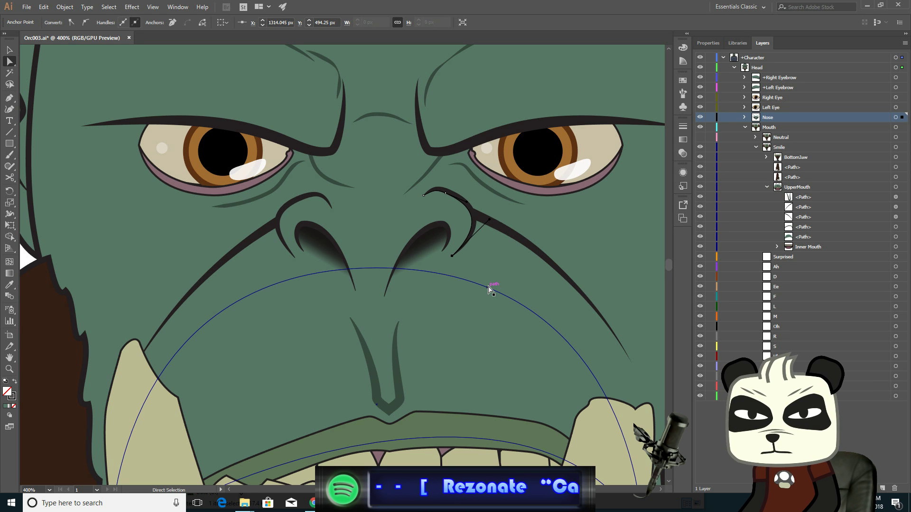
pyautogui.click(439, 242)
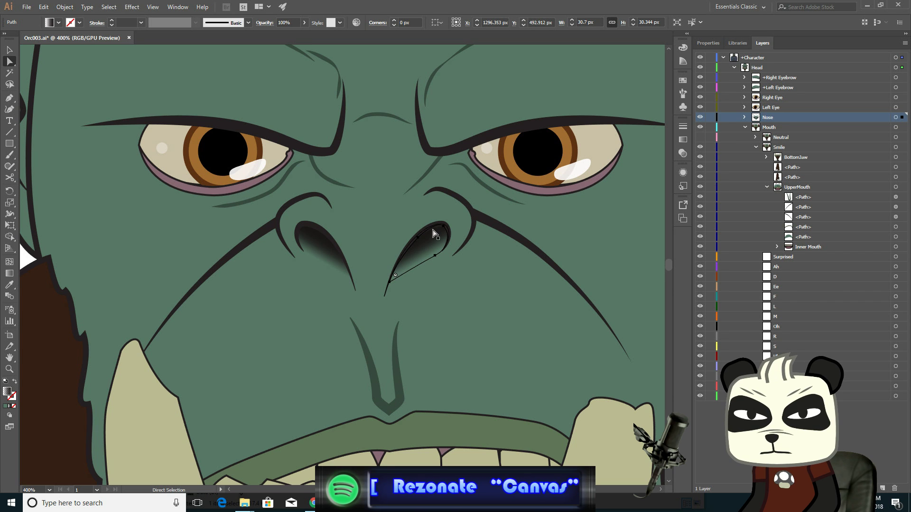
pyautogui.keyDown('shift'); pyautogui.click(431, 225); pyautogui.keyUp('shift')
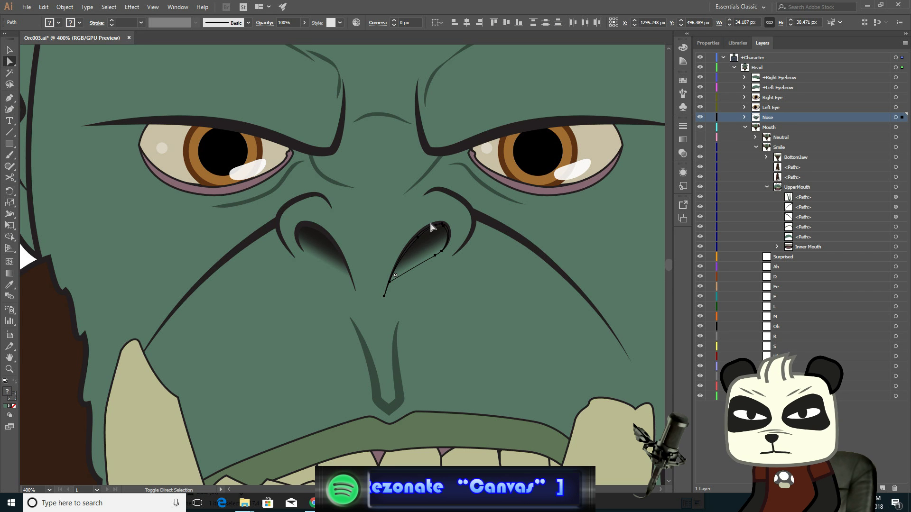
pyautogui.press('Up')
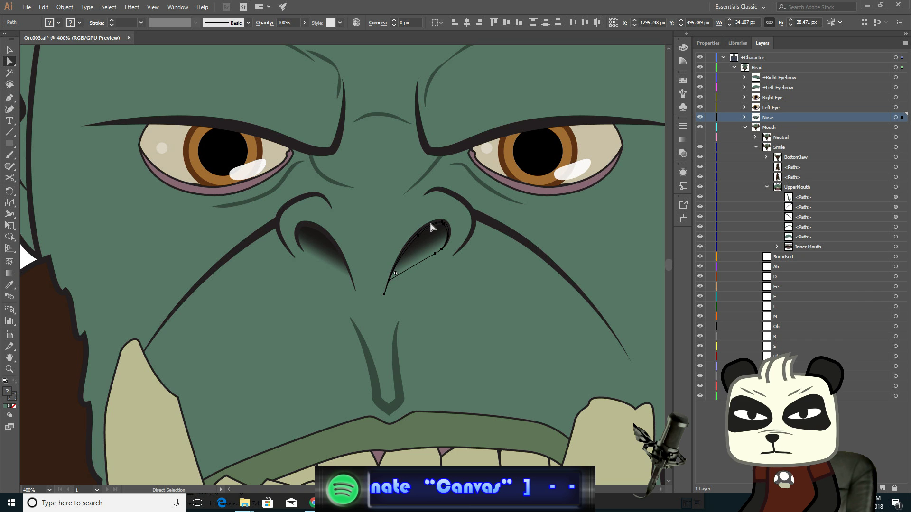
pyautogui.press('Right')
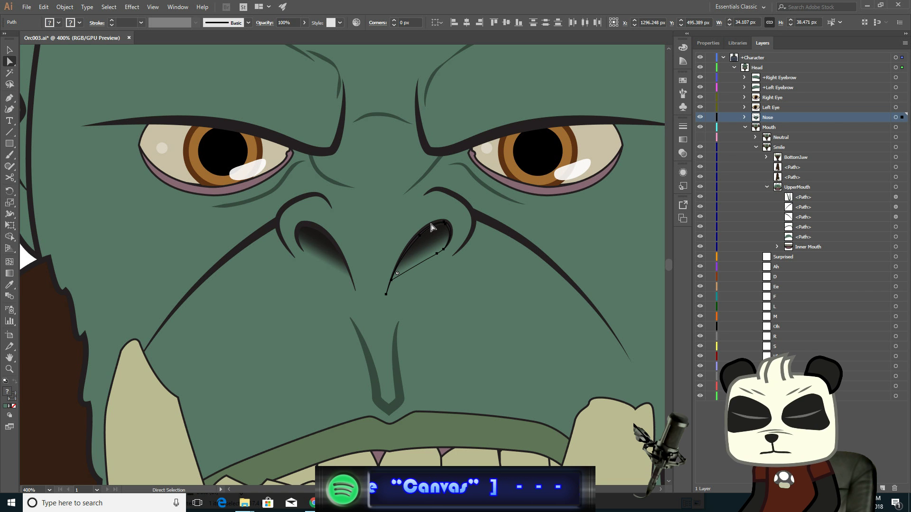
# - Zoom out to the whole character, deselect, collapse the Smile layer and toggle the Neutral layer's visibility
pyautogui.click(9, 50)
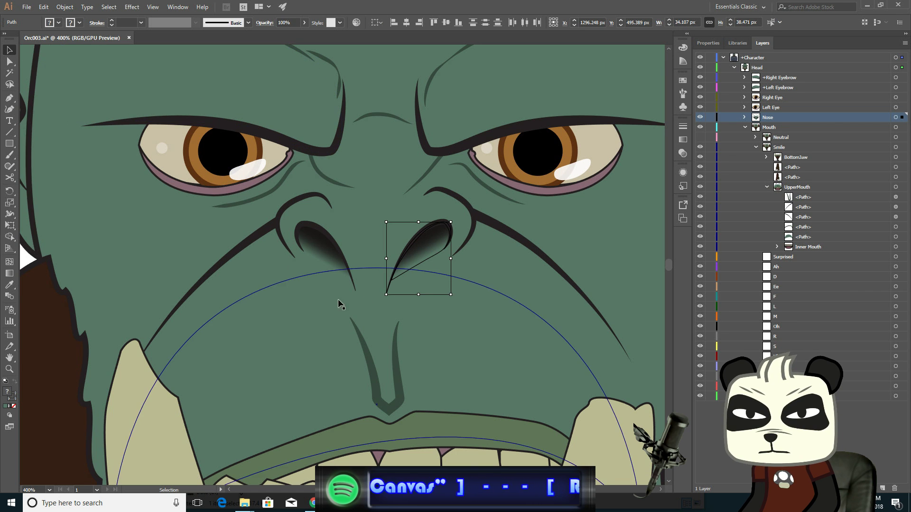
pyautogui.hotkey('ctrl', '1')
pyautogui.click(177, 232)
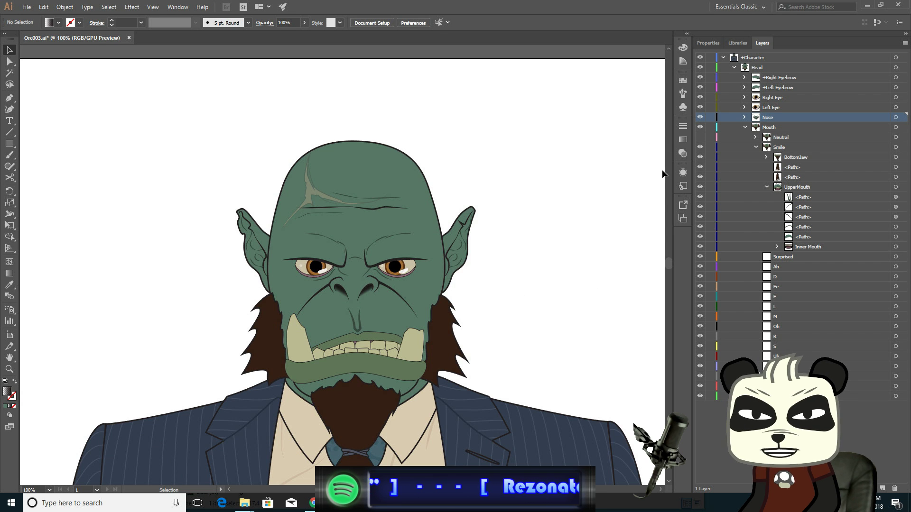
pyautogui.click(756, 147)
pyautogui.click(700, 137)
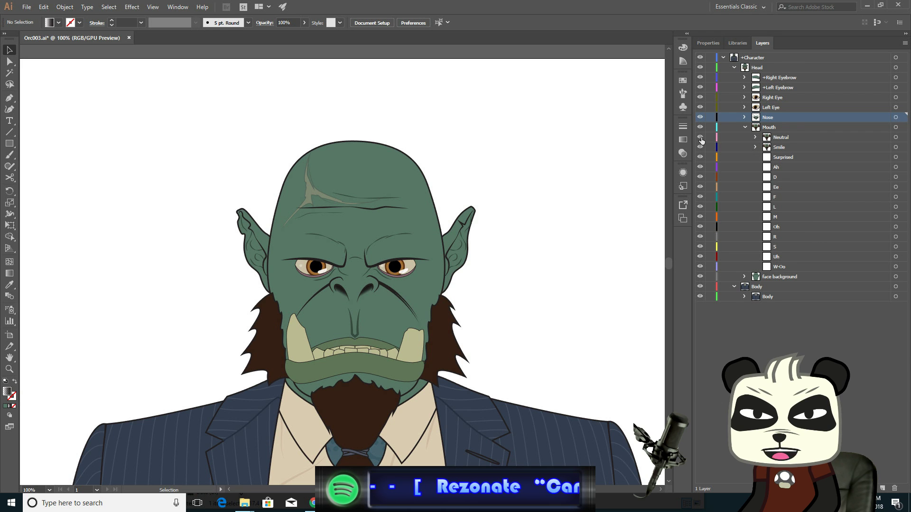
# - Toggle the Neutral layer's visibility repeatedly to compare it against the Smile mouth
pyautogui.click(700, 138)
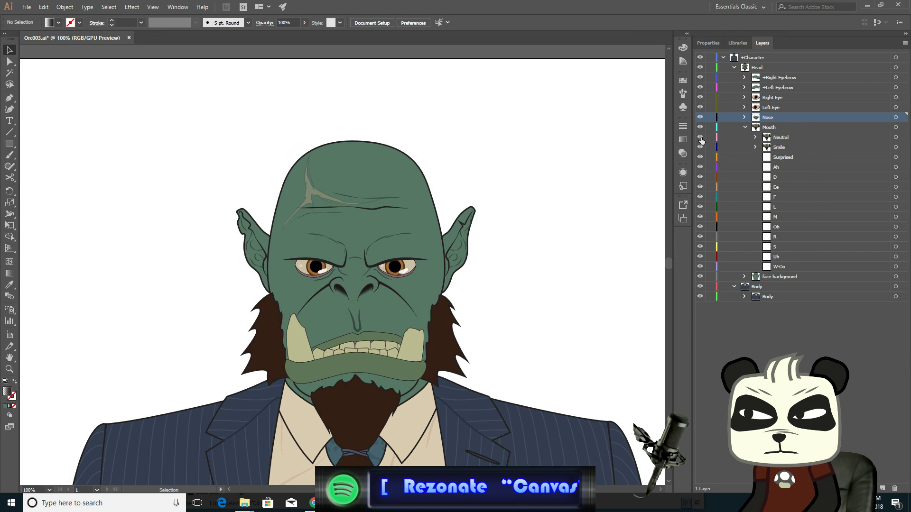
pyautogui.click(700, 138)
pyautogui.click(701, 137)
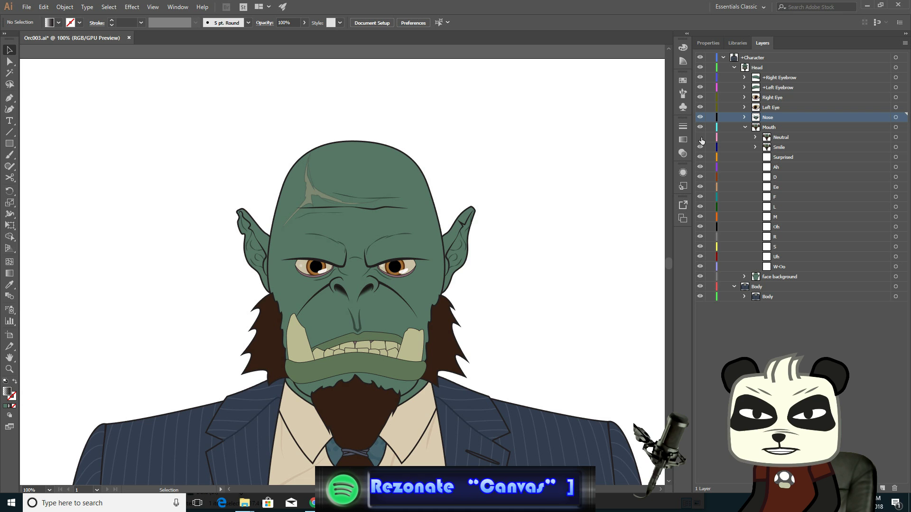
pyautogui.click(700, 138)
pyautogui.click(700, 137)
pyautogui.click(700, 138)
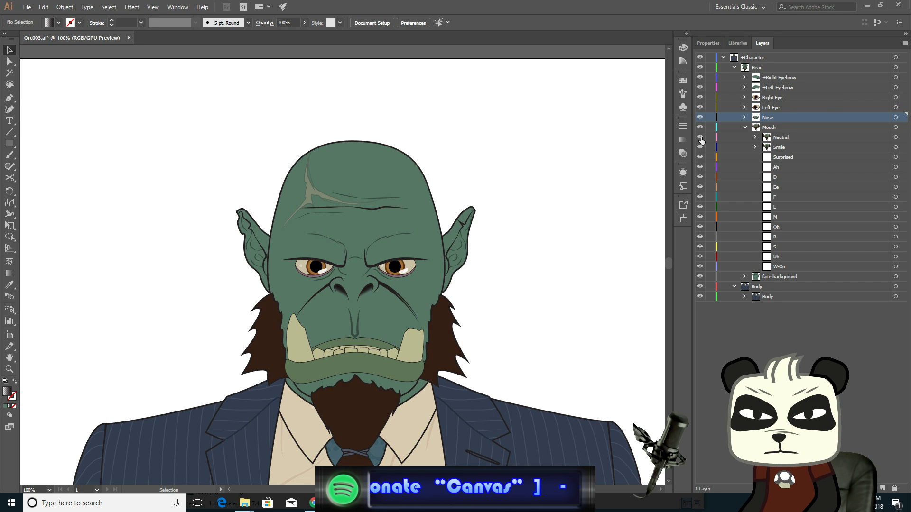
pyautogui.click(700, 138)
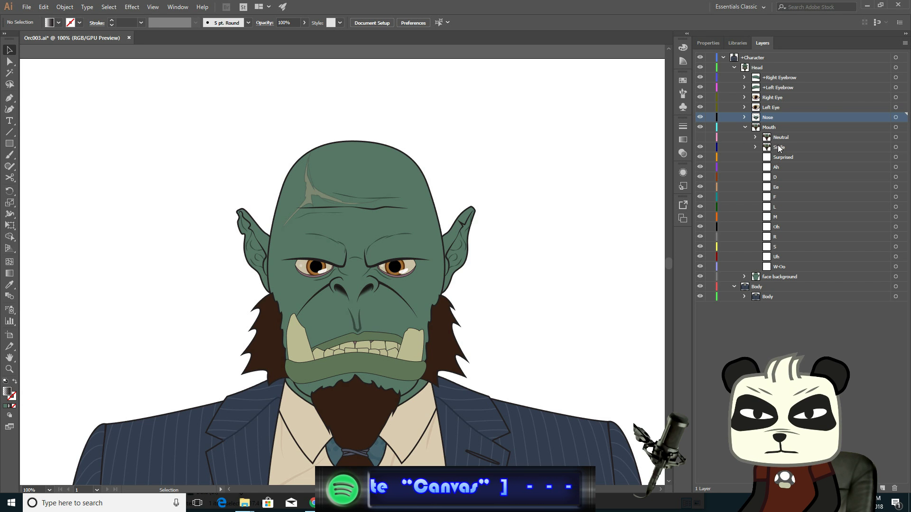
# - Expand the Smile layer and reshape the lower lip's right corner by adjusting its anchor handles
pyautogui.click(755, 147)
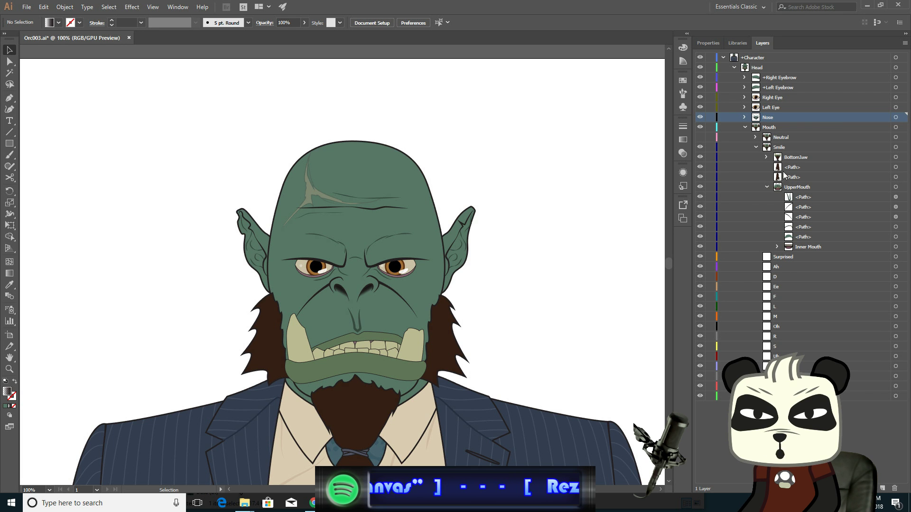
pyautogui.scroll(4, 451, 343)
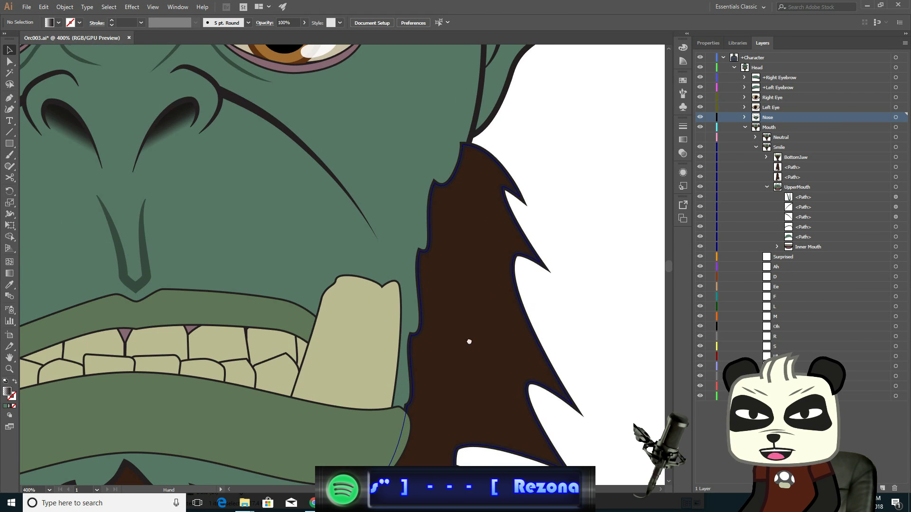
pyautogui.moveTo(468, 339); pyautogui.dragTo(540, 192)
pyautogui.scroll(2, 494, 250)
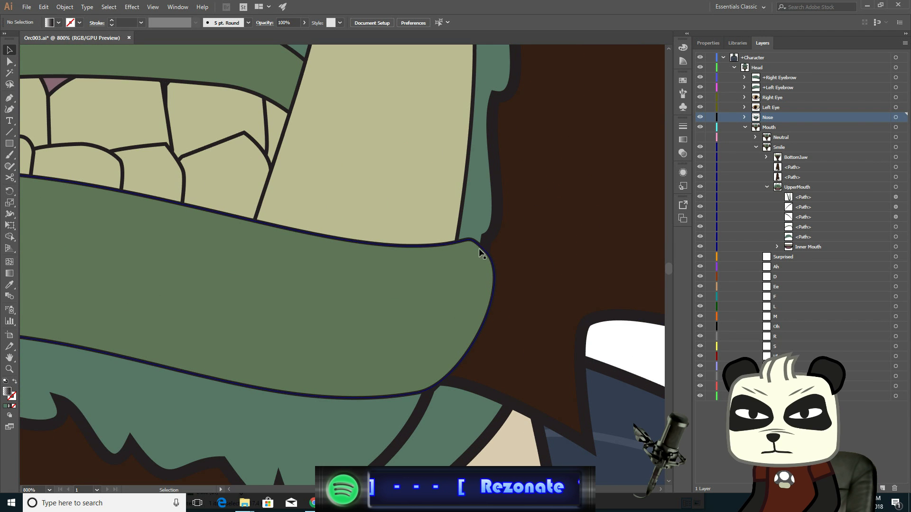
pyautogui.click(476, 244)
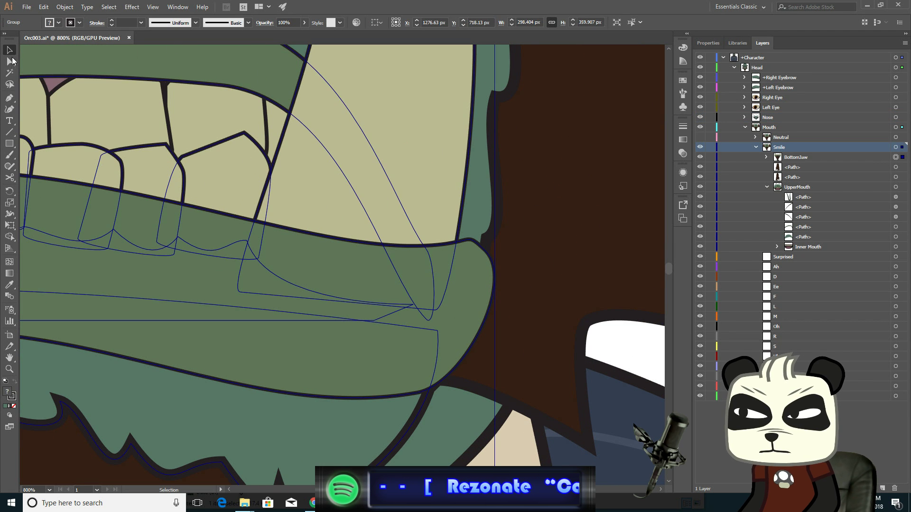
pyautogui.press('a')
pyautogui.click(610, 339)
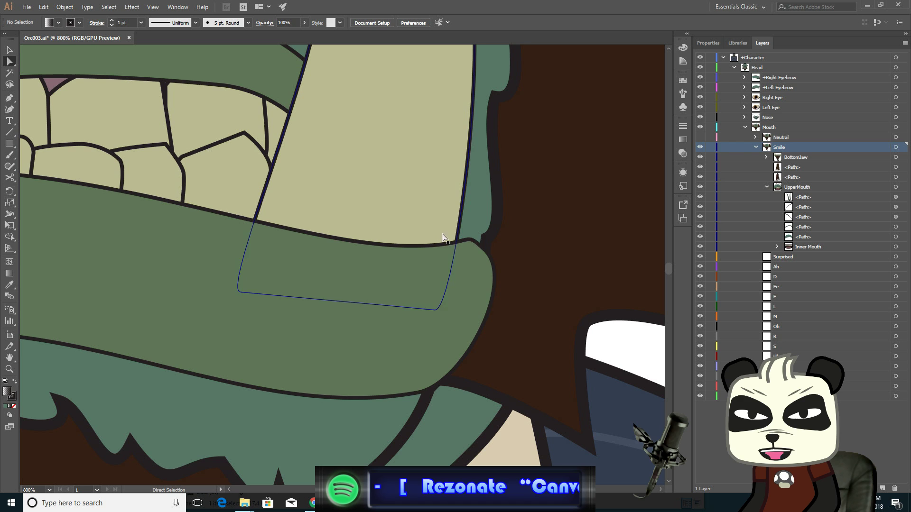
pyautogui.click(476, 244)
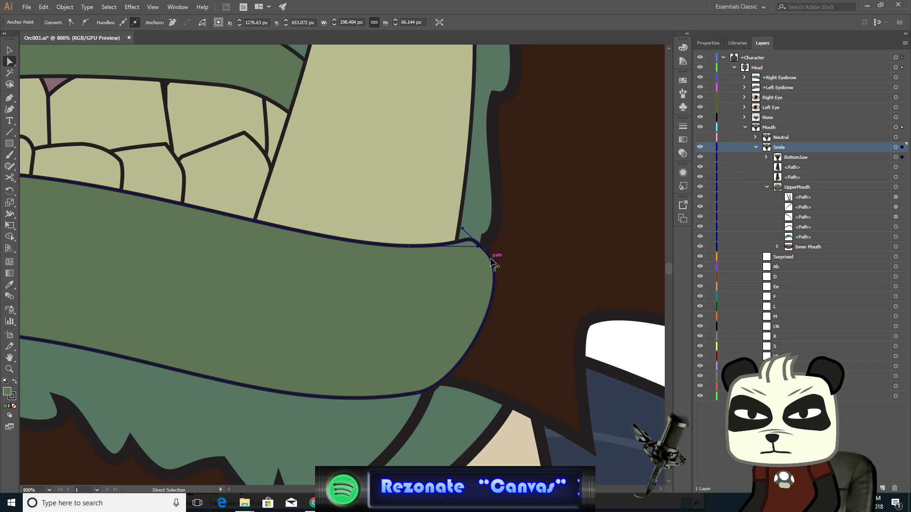
pyautogui.click(484, 250)
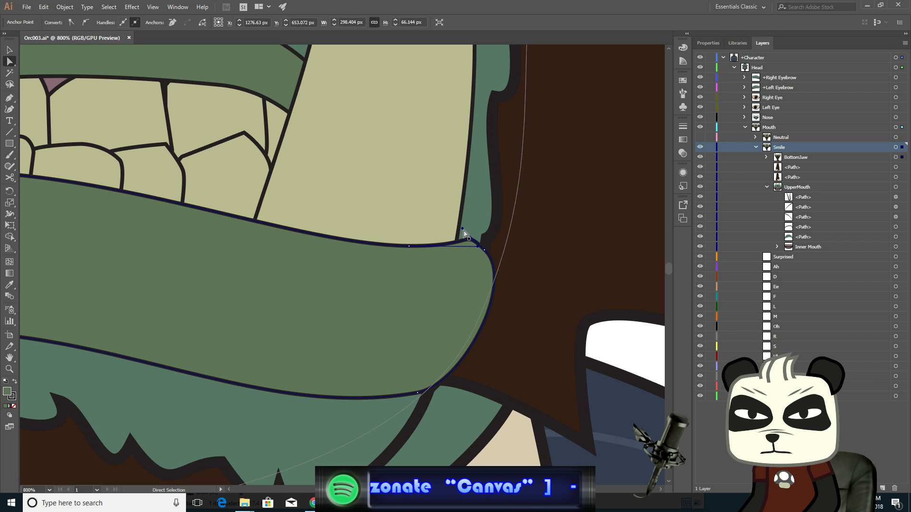
pyautogui.moveTo(463, 229)
pyautogui.mouseDown()
pyautogui.moveTo(475, 240)
pyautogui.moveTo(466, 237)
pyautogui.mouseUp()
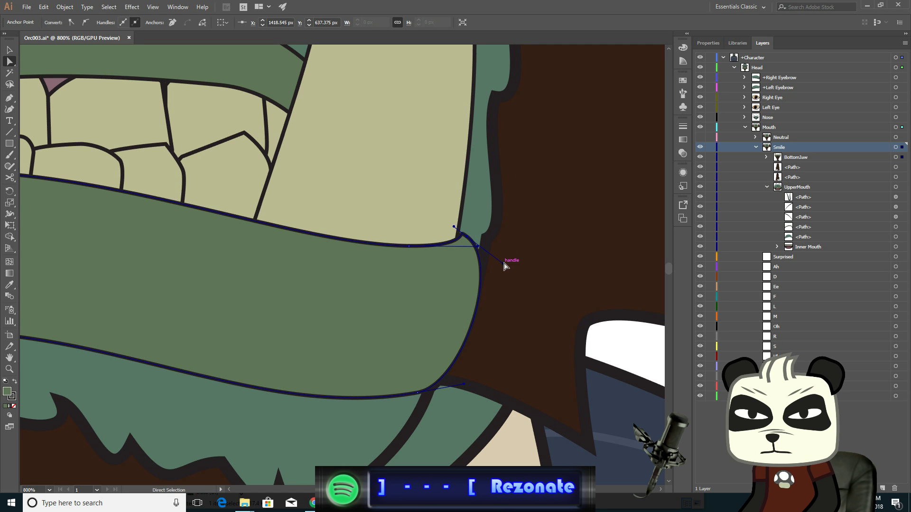
pyautogui.moveTo(504, 263); pyautogui.dragTo(489, 253)
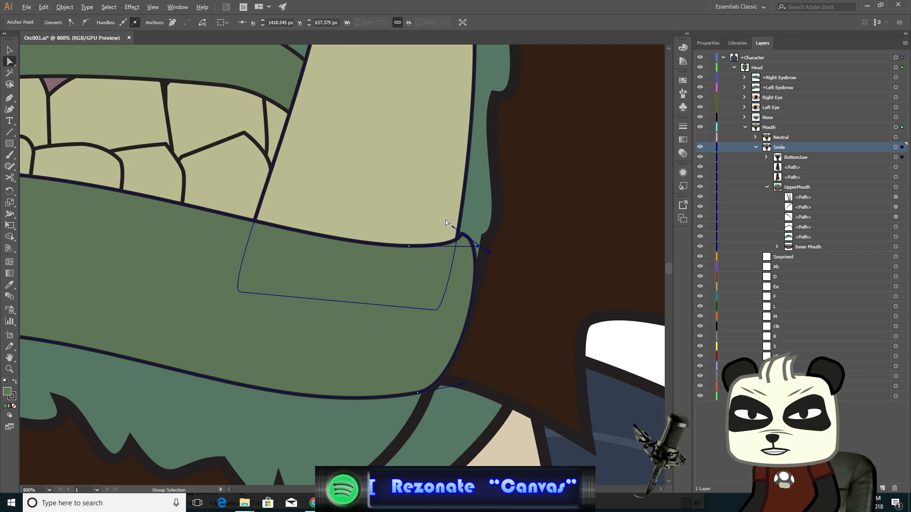
# - Zoom out to the face, deselect, and toggle the Neutral layer's visibility repeatedly to compare both mouths
pyautogui.hotkey('ctrl', '-')
pyautogui.hotkey('ctrl', '-')
pyautogui.hotkey('ctrl', '-')
pyautogui.moveTo(557, 144); pyautogui.dragTo(597, 247)
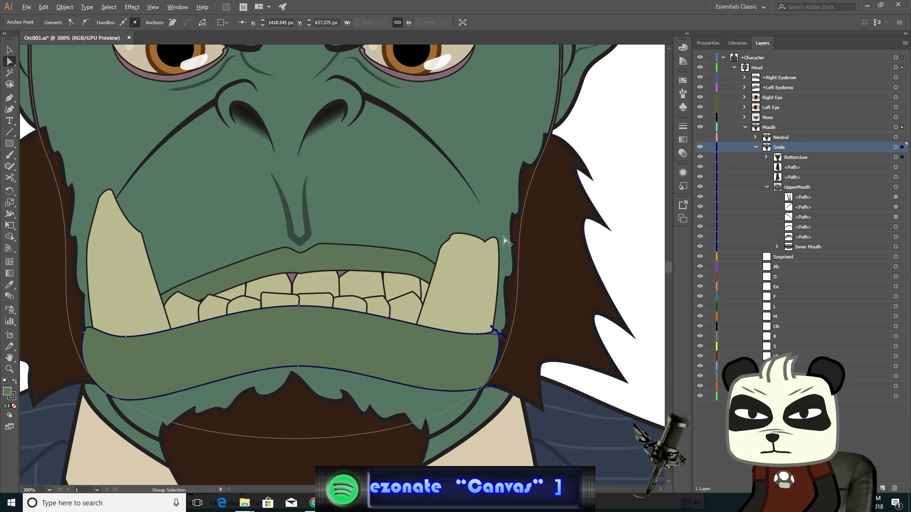
pyautogui.hotkey('ctrl', '-')
pyautogui.hotkey('ctrl', '-')
pyautogui.moveTo(526, 239); pyautogui.dragTo(533, 268)
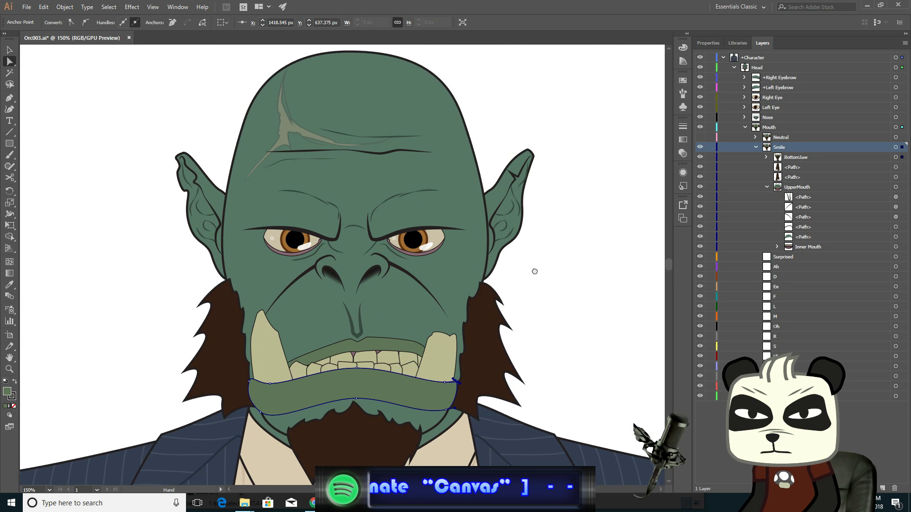
pyautogui.press('v')
pyautogui.click(66, 86)
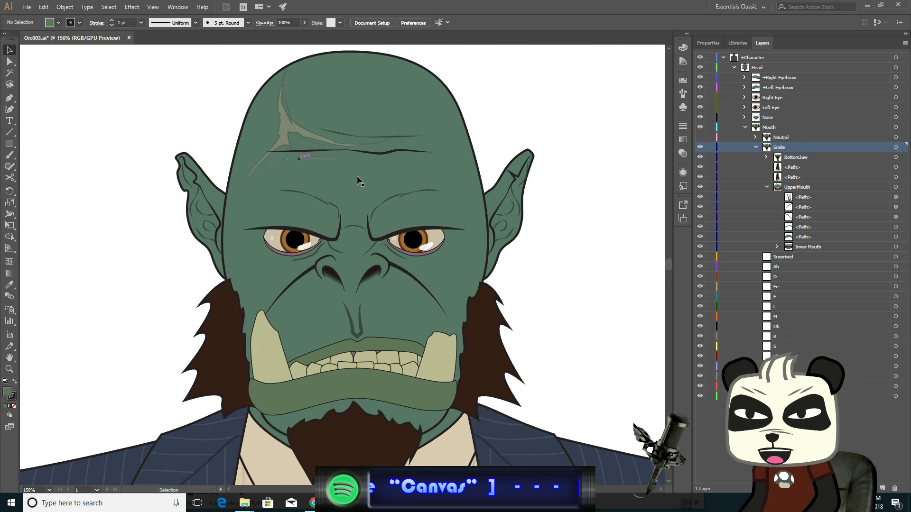
pyautogui.click(702, 136)
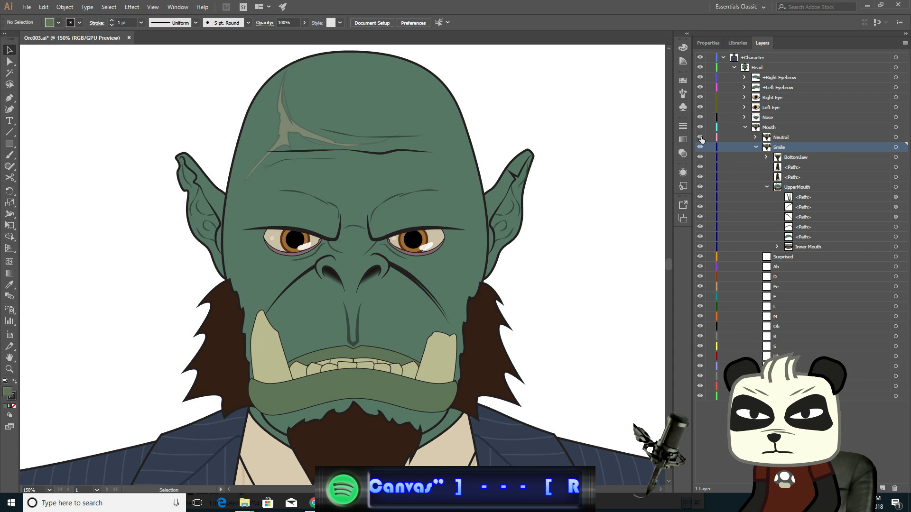
pyautogui.click(701, 137)
pyautogui.click(701, 137)
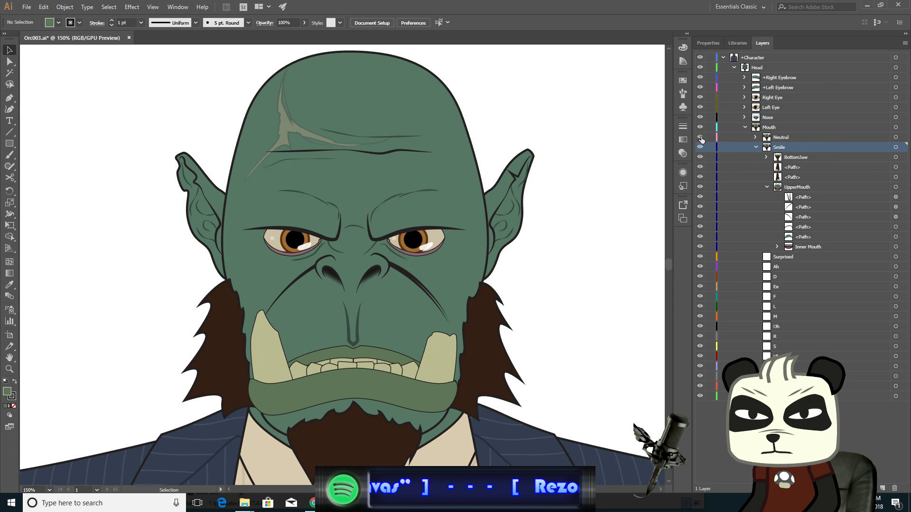
pyautogui.click(701, 137)
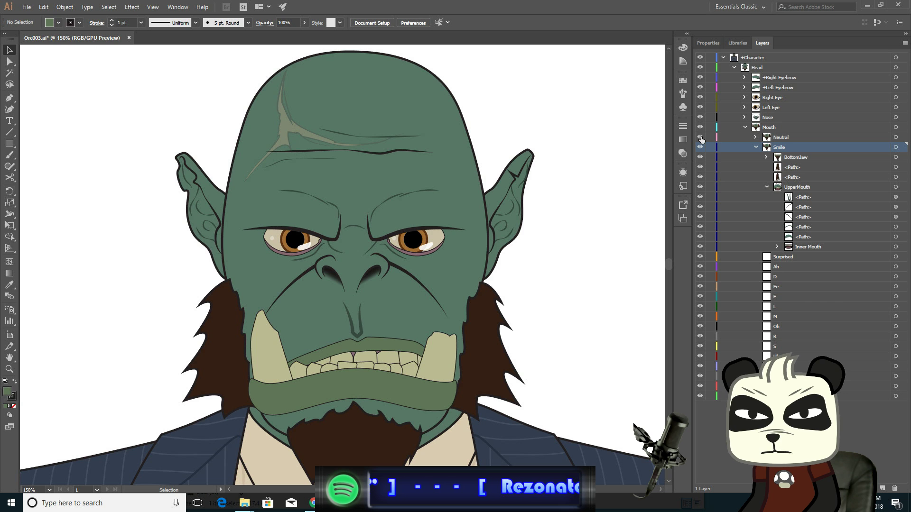
pyautogui.click(702, 137)
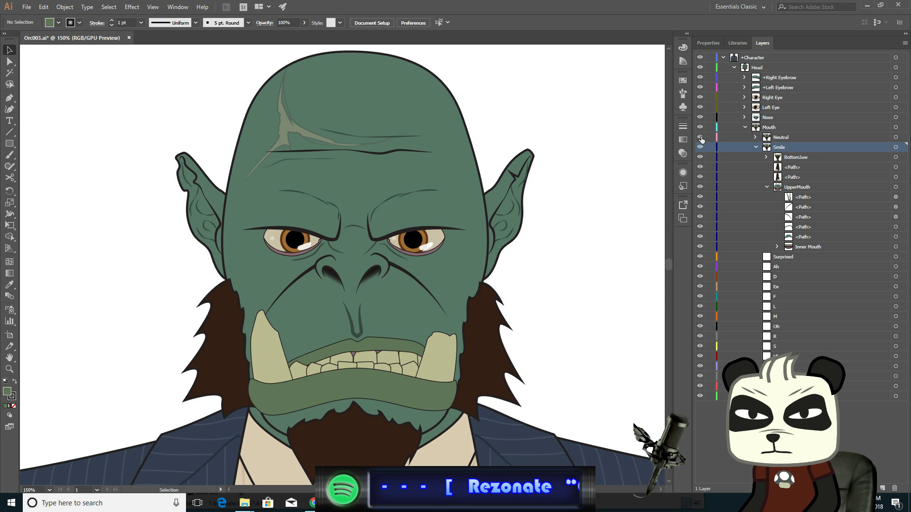
pyautogui.click(702, 136)
pyautogui.click(701, 137)
pyautogui.click(701, 137)
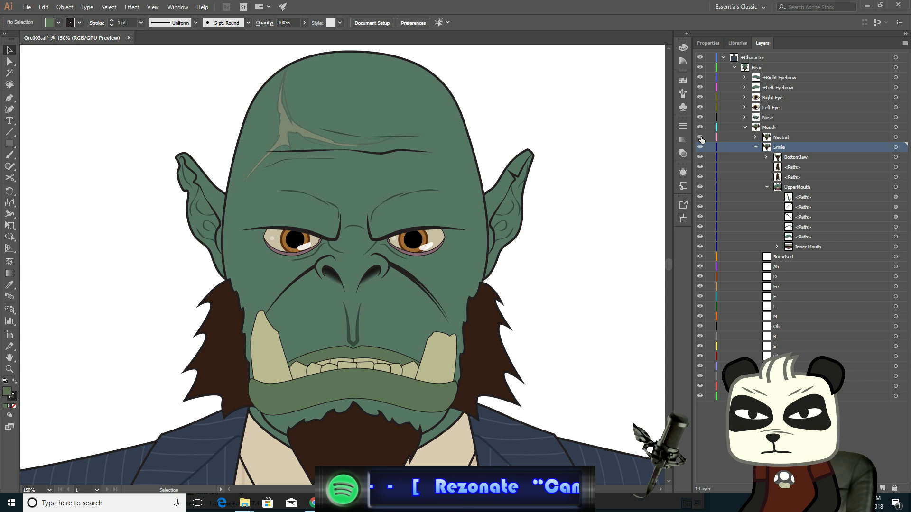
pyautogui.click(702, 137)
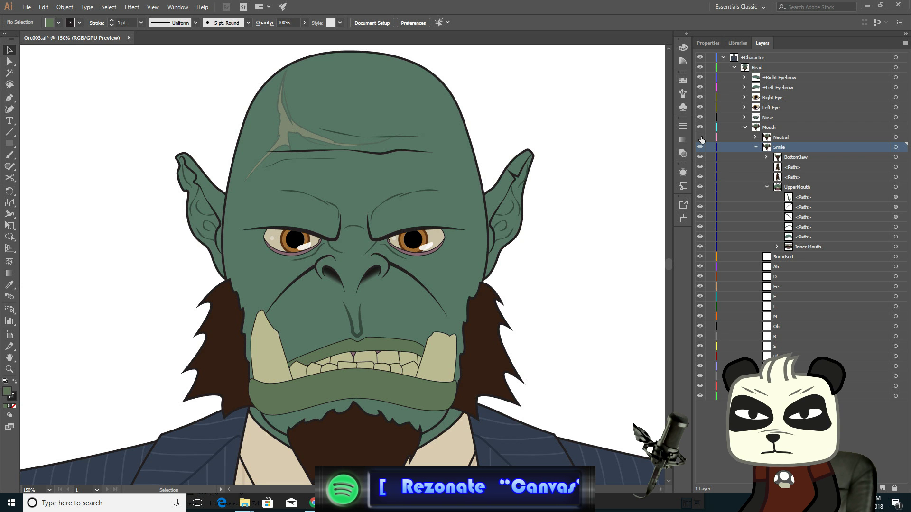
# - Select the three lower anchors of the crease line above the upper lip and nudge them down two steps
pyautogui.scroll(3, 351, 341)
pyautogui.scroll(2, 351, 342)
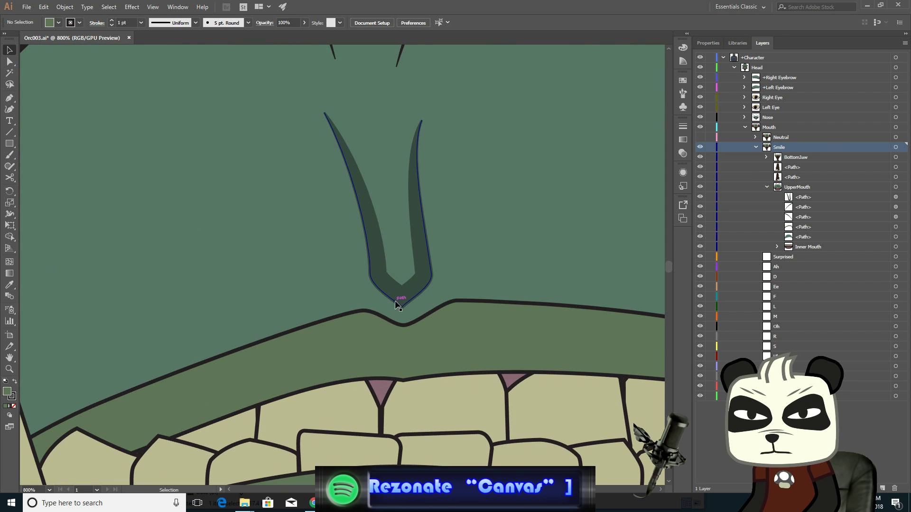
pyautogui.click(8, 63)
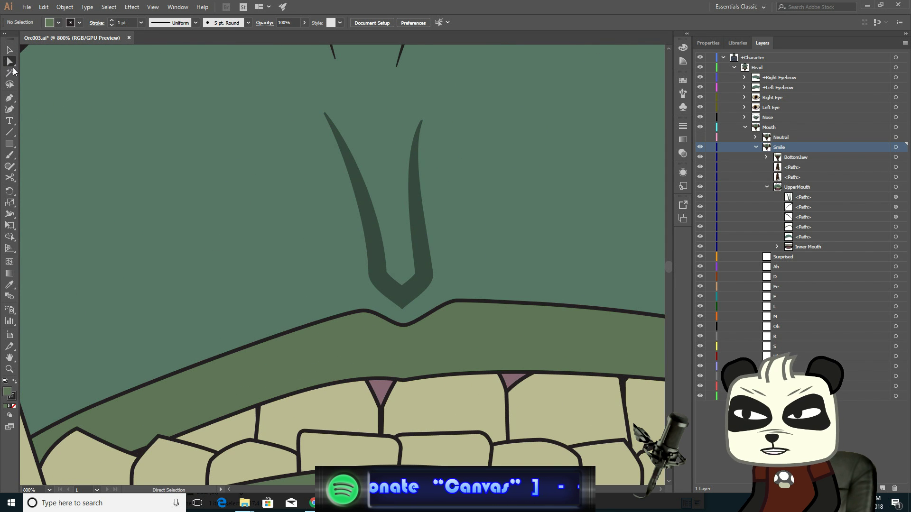
pyautogui.click(402, 310)
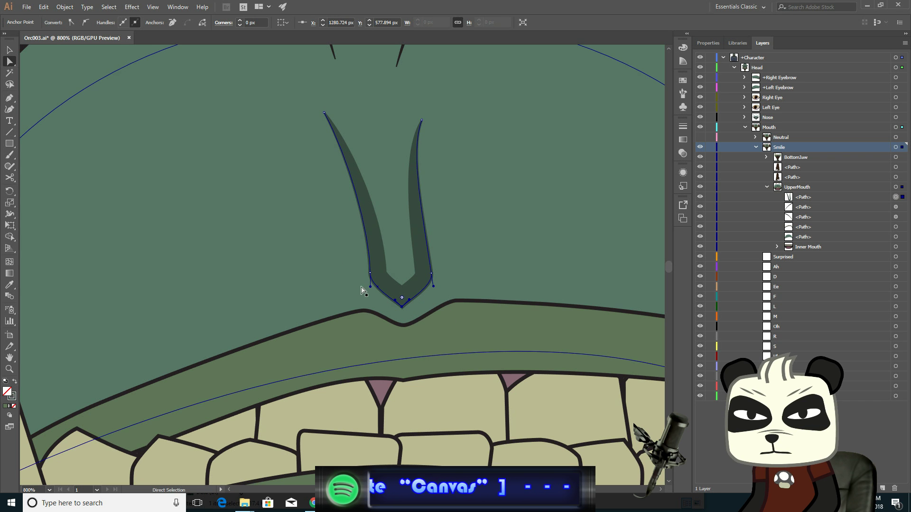
pyautogui.keyDown('shift'); pyautogui.click(371, 273); pyautogui.keyUp('shift')
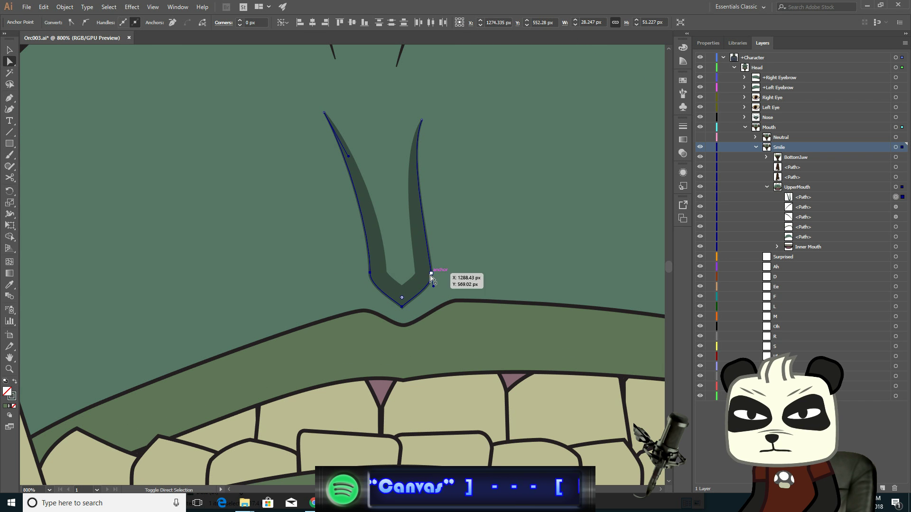
pyautogui.keyDown('shift'); pyautogui.click(431, 273); pyautogui.keyUp('shift')
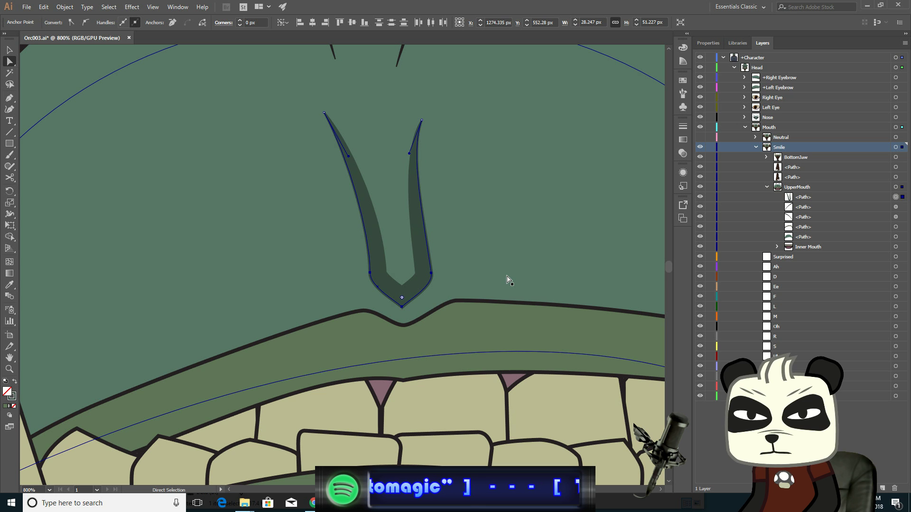
pyautogui.press('Down')
pyautogui.press('Down')
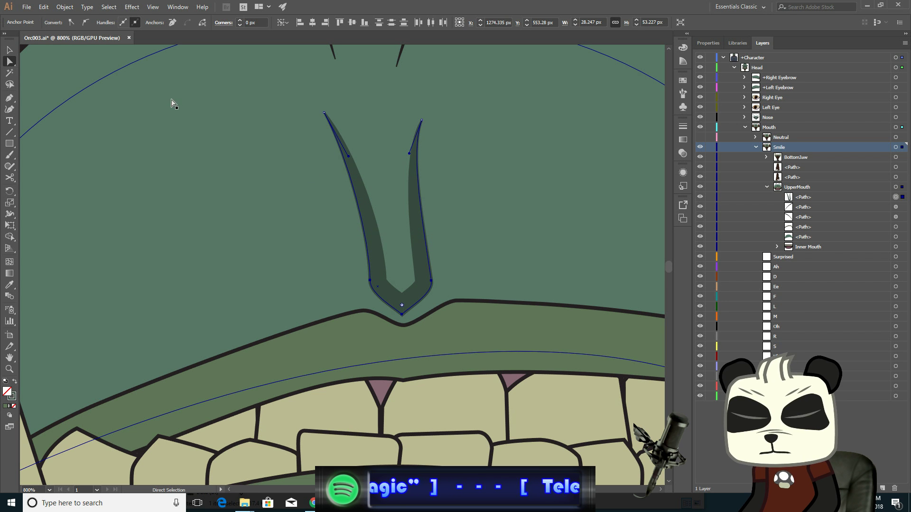
pyautogui.click(9, 50)
# - Zoom out, deselect, and toggle the Neutral layer's visibility repeatedly to compare the expressions
pyautogui.scroll(-4, 220, 197)
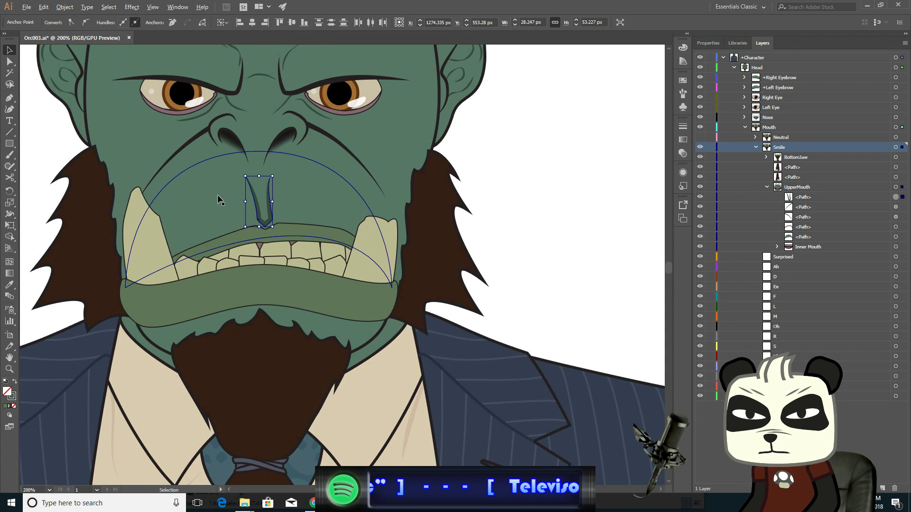
pyautogui.moveTo(471, 187); pyautogui.dragTo(570, 272)
pyautogui.click(623, 231)
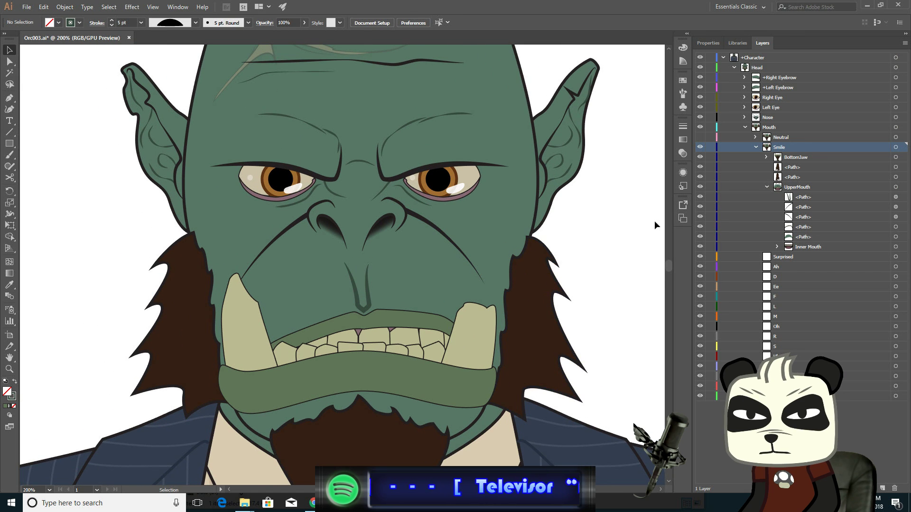
pyautogui.click(702, 136)
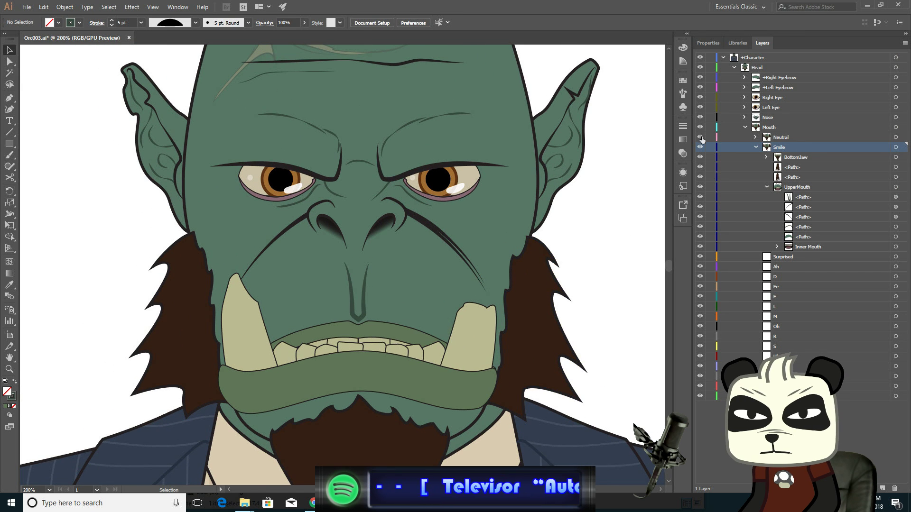
pyautogui.click(702, 136)
pyautogui.click(702, 138)
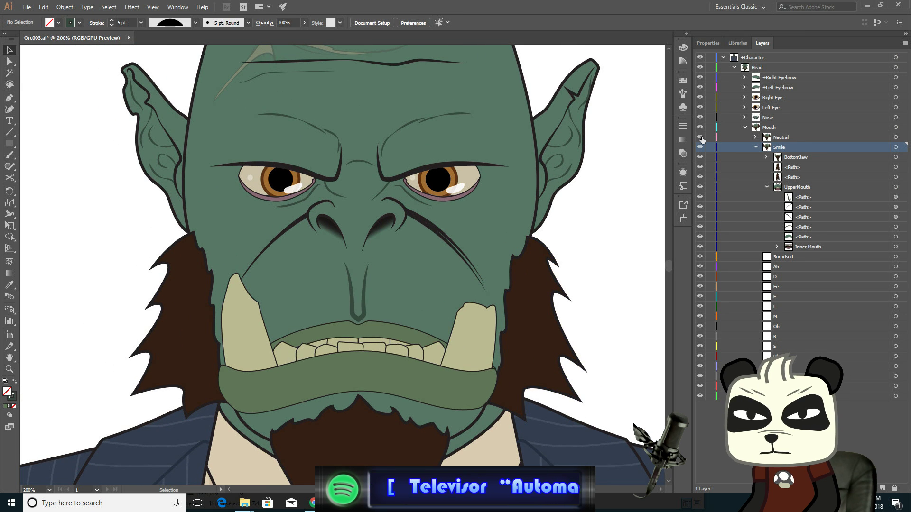
pyautogui.click(701, 137)
pyautogui.click(702, 136)
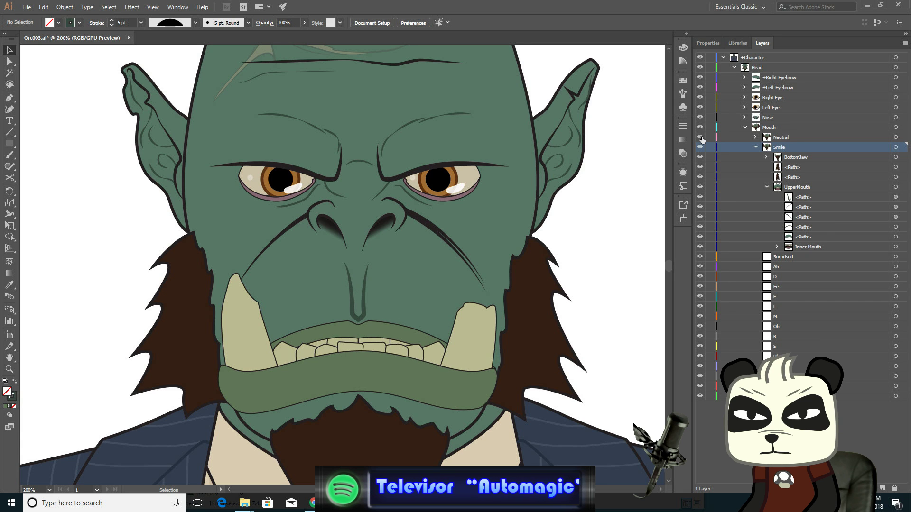
pyautogui.click(701, 136)
pyautogui.click(702, 137)
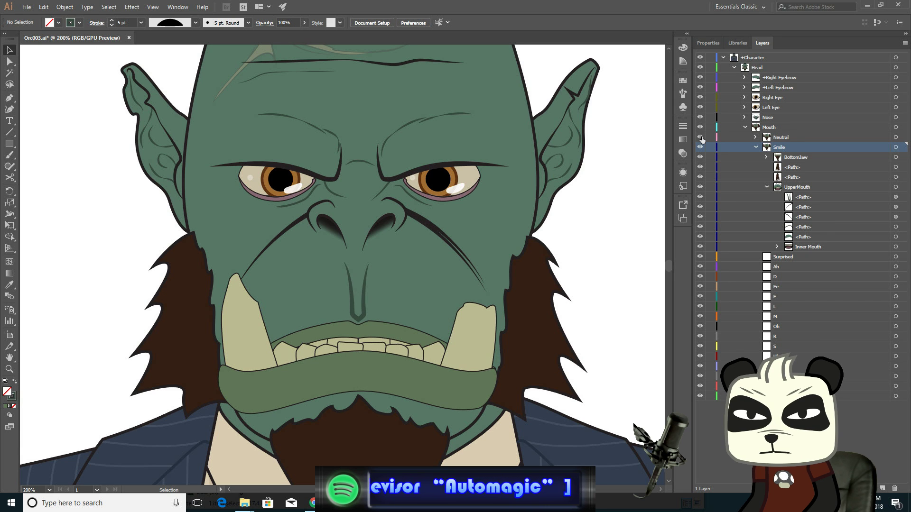
pyautogui.click(701, 136)
pyautogui.click(702, 137)
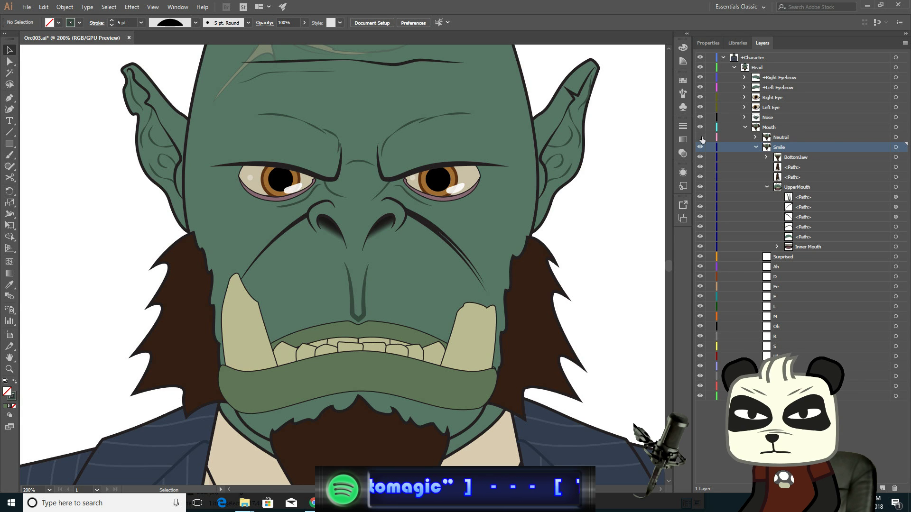
# - Toggle the Neutral layer's visibility repeatedly to compare the Neutral and Smile mouths
pyautogui.click(702, 136)
pyautogui.click(702, 136)
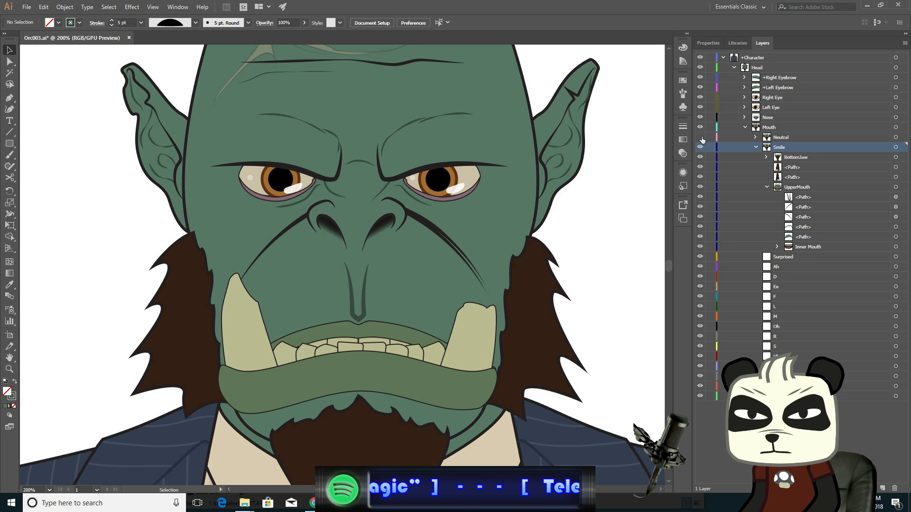
pyautogui.click(702, 137)
pyautogui.click(701, 136)
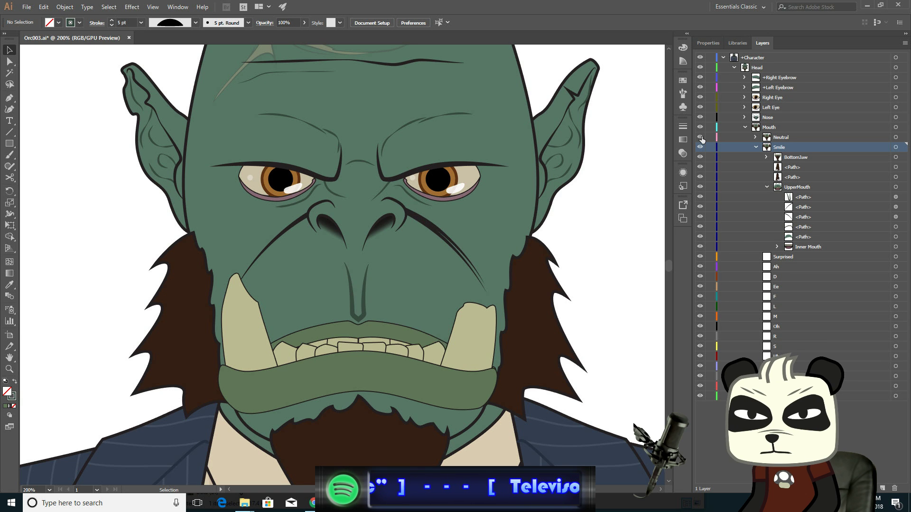
pyautogui.click(702, 136)
pyautogui.click(702, 136)
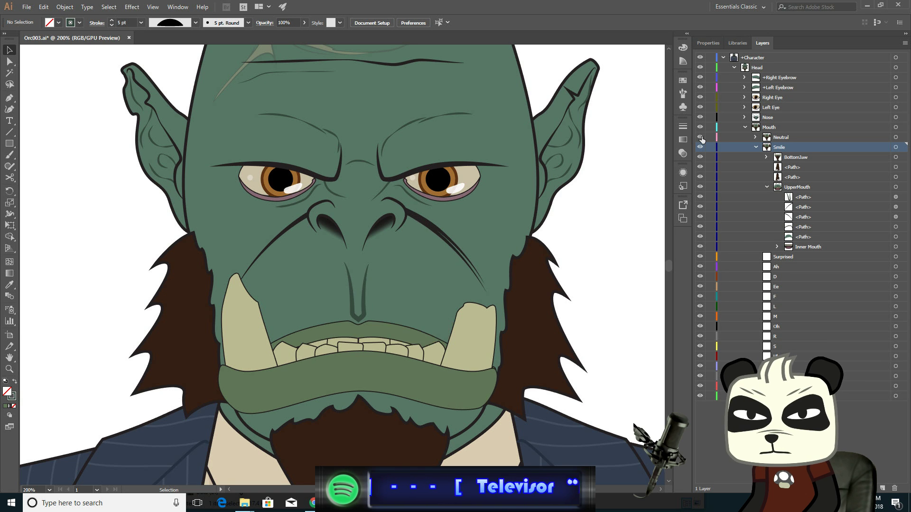
pyautogui.click(702, 137)
pyautogui.click(702, 137)
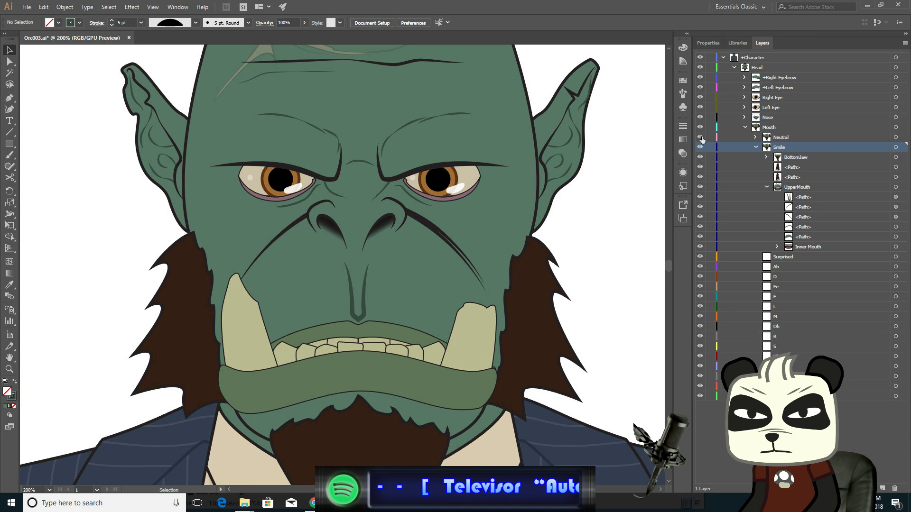
pyautogui.click(702, 138)
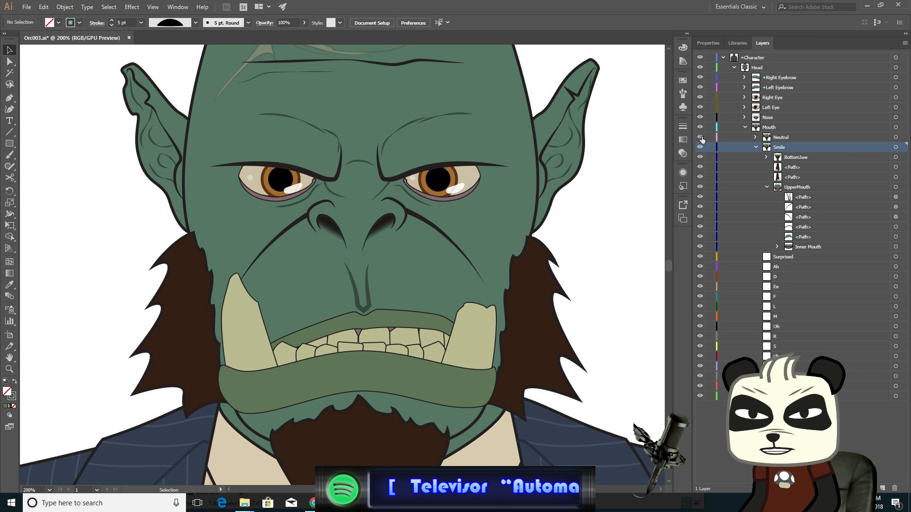
pyautogui.click(702, 137)
pyautogui.click(702, 137)
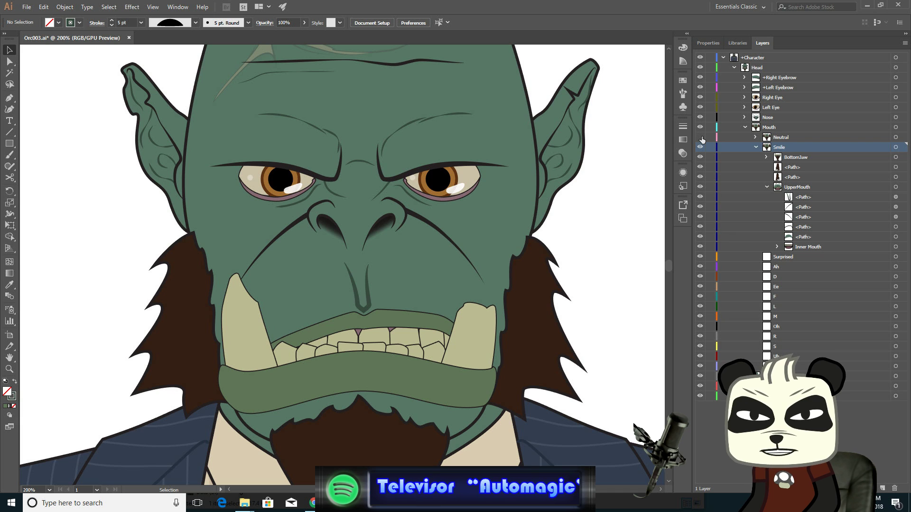
pyautogui.click(702, 138)
pyautogui.click(702, 137)
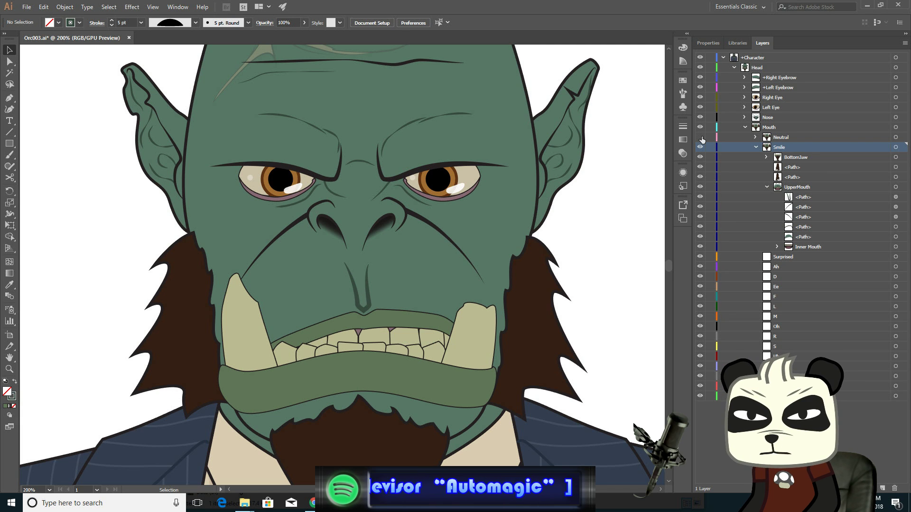
pyautogui.click(702, 137)
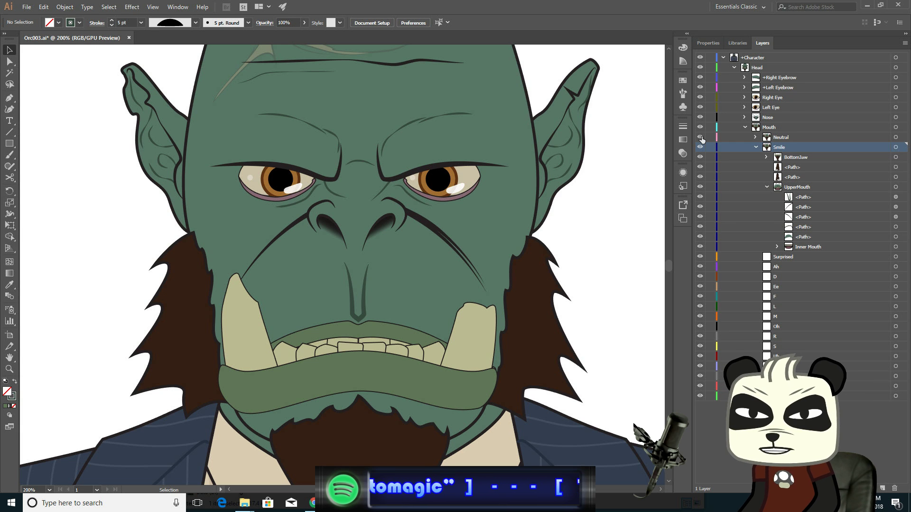
pyautogui.click(701, 138)
pyautogui.click(701, 137)
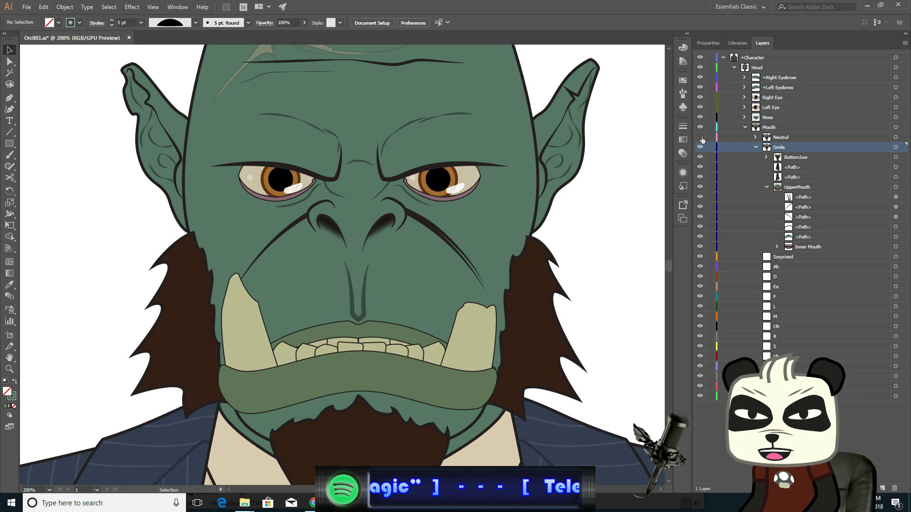
pyautogui.click(702, 137)
pyautogui.click(702, 137)
pyautogui.click(701, 137)
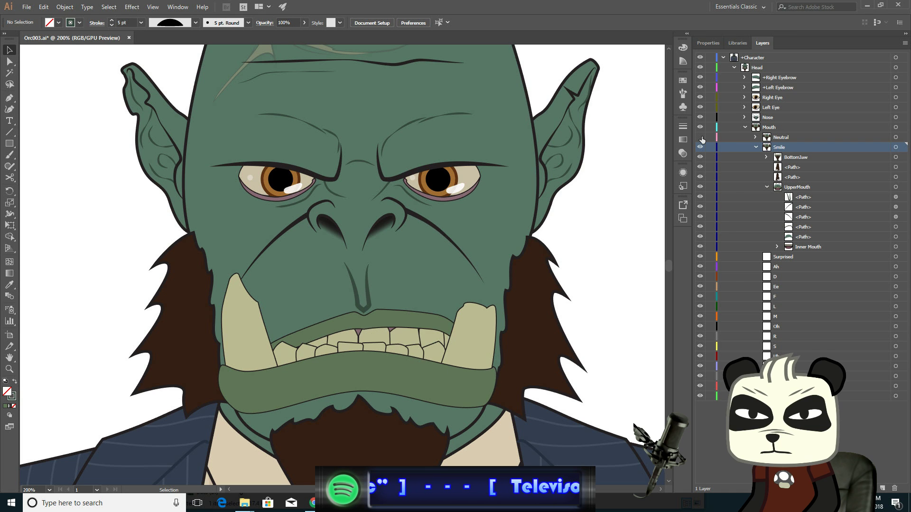
pyautogui.click(702, 137)
pyautogui.click(701, 137)
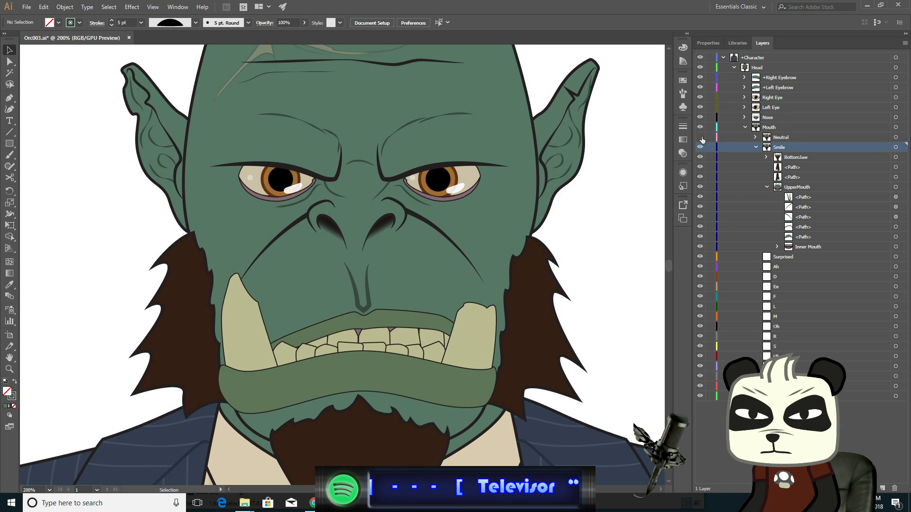
pyautogui.click(701, 136)
pyautogui.click(702, 137)
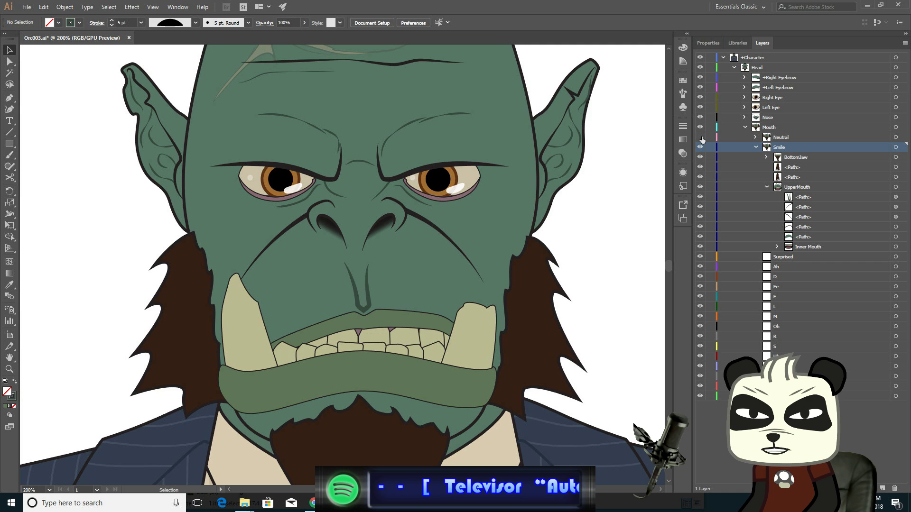
pyautogui.click(701, 137)
pyautogui.click(702, 137)
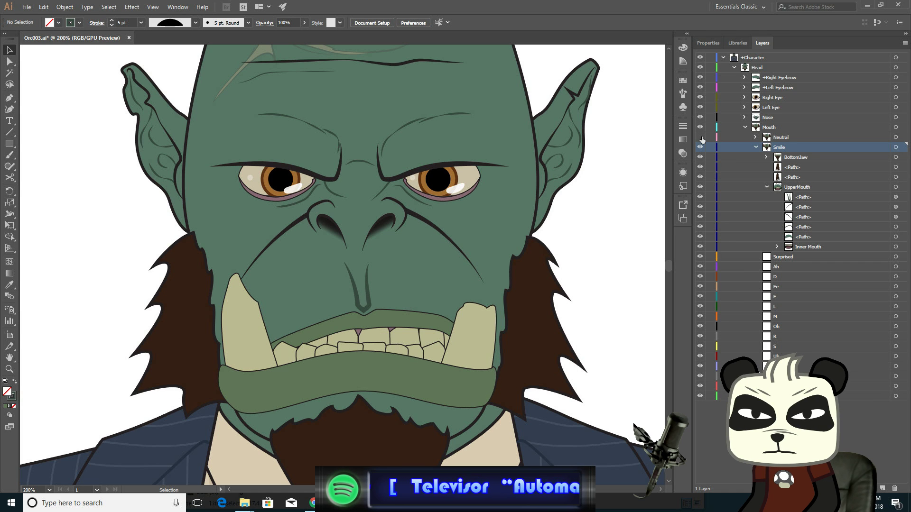
pyautogui.click(701, 136)
pyautogui.click(702, 137)
pyautogui.click(702, 137)
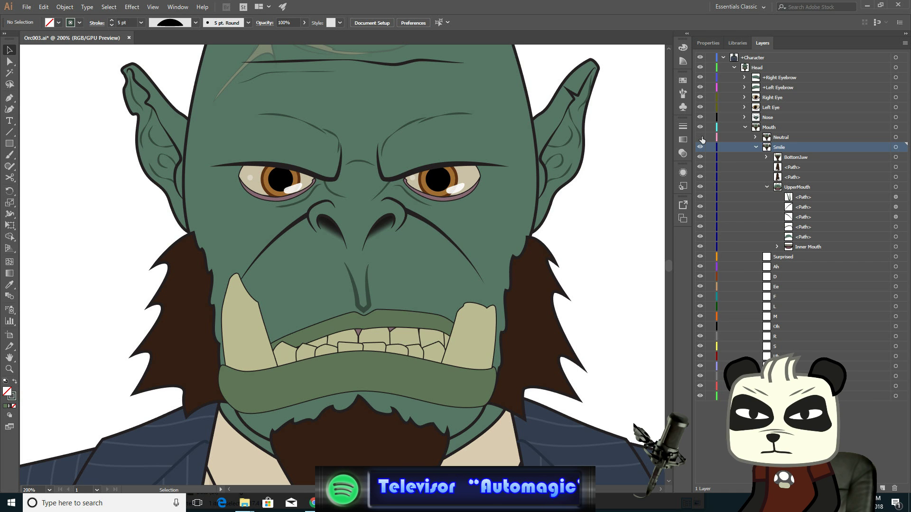
pyautogui.click(702, 137)
pyautogui.click(702, 137)
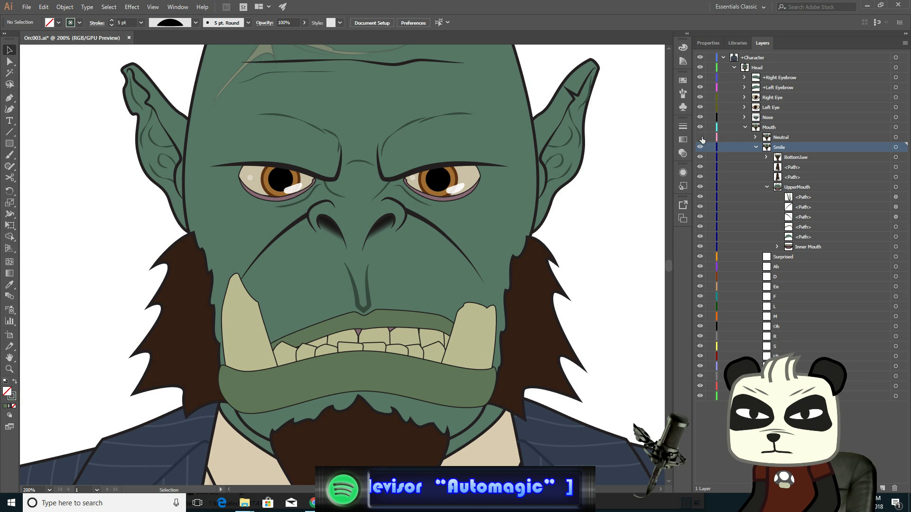
# - Zoom in on the lower lip's right corner and move its anchor up, nudging it one step higher
pyautogui.click(10, 62)
pyautogui.scroll(2, 380, 320)
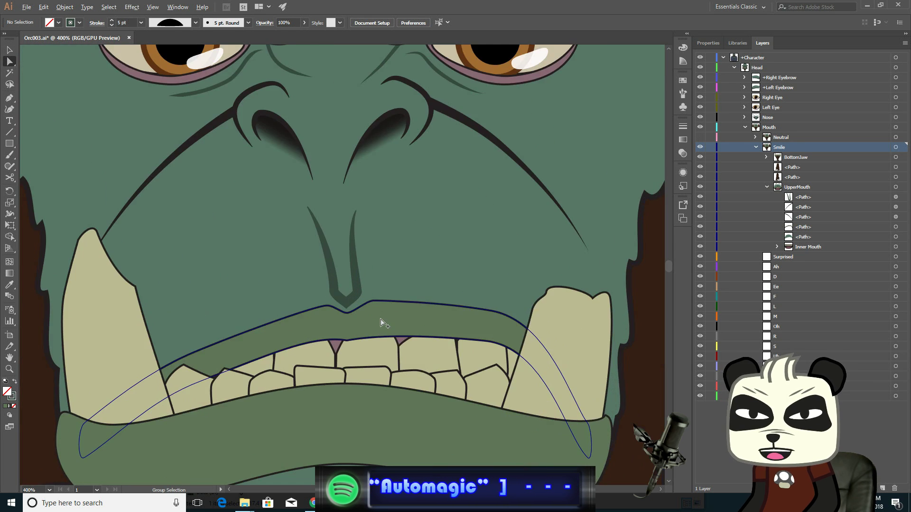
pyautogui.scroll(1, 381, 320)
pyautogui.scroll(-5, 476, 319)
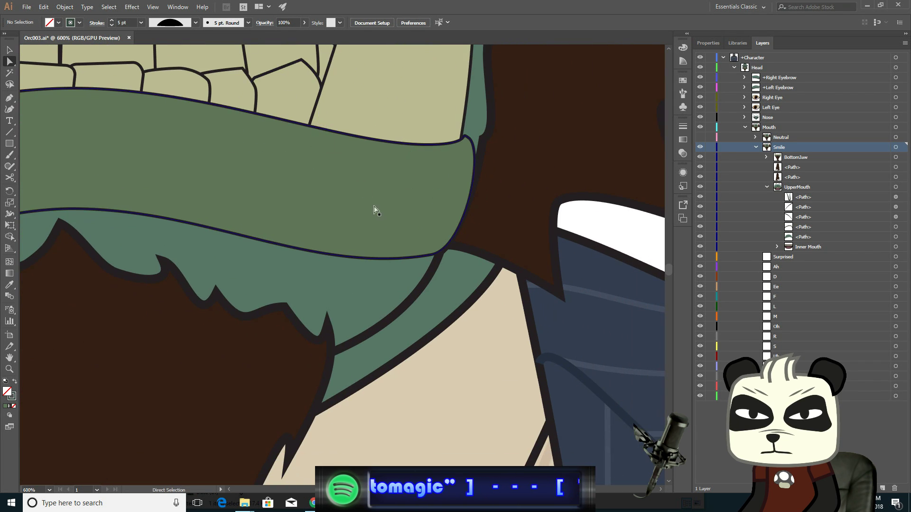
pyautogui.click(432, 257)
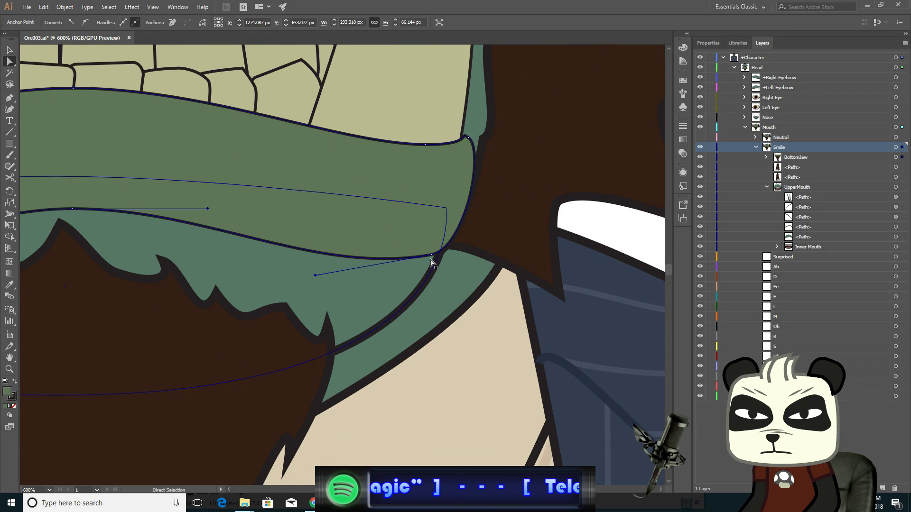
pyautogui.moveTo(431, 260); pyautogui.dragTo(455, 249)
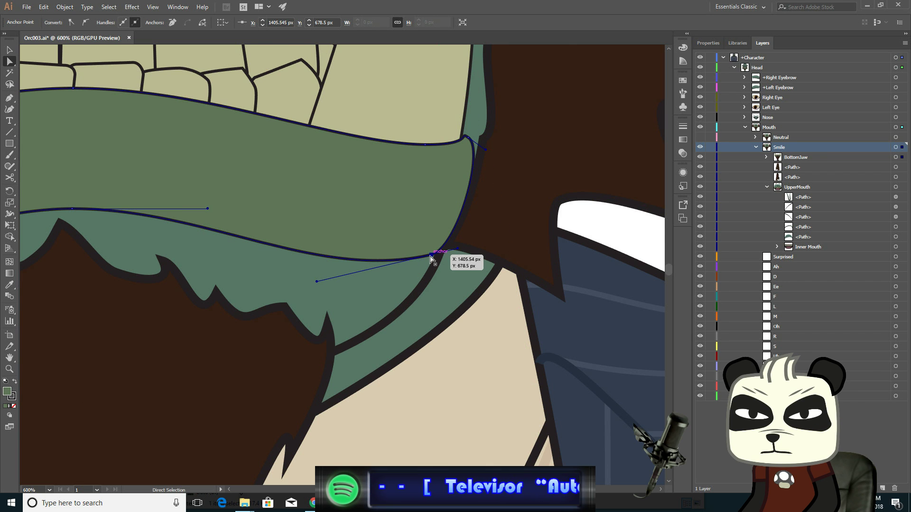
pyautogui.press('Up')
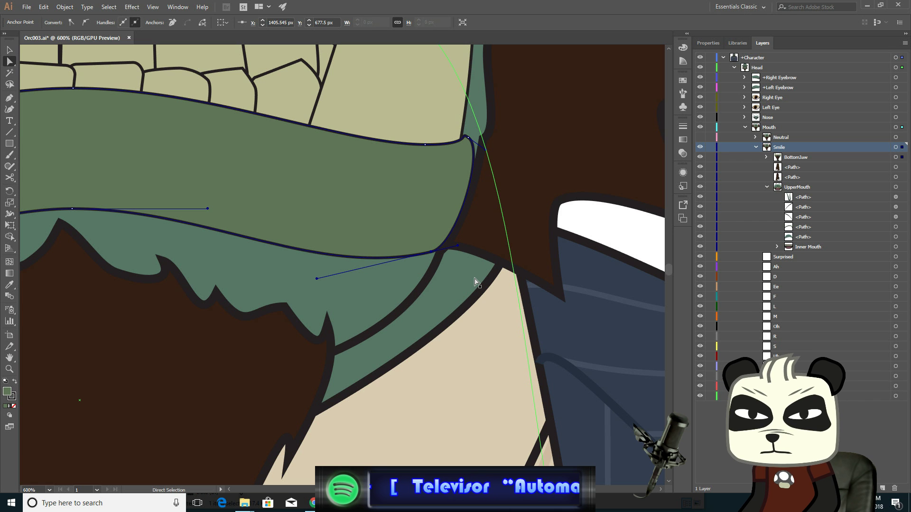
pyautogui.click(9, 50)
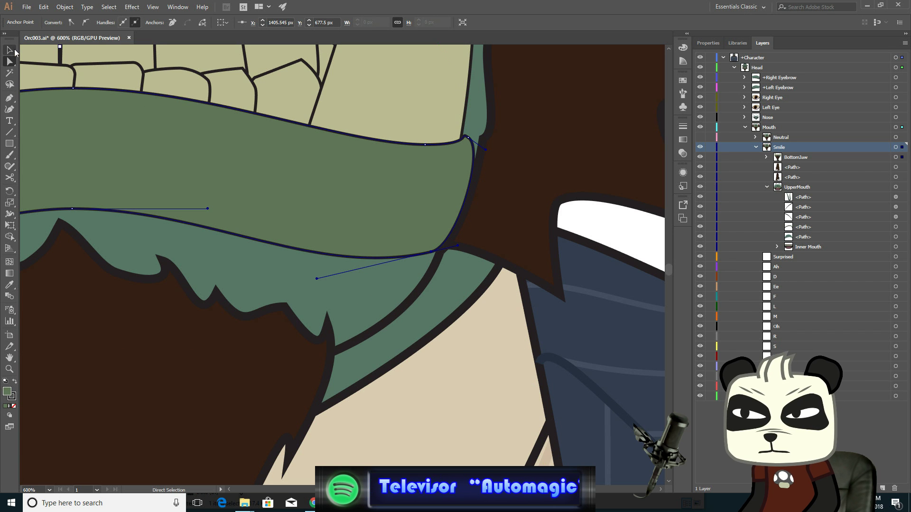
# - Zoom out to the face, deselect, and toggle the Neutral layer's visibility repeatedly to compare the two mouths
pyautogui.click(193, 161)
pyautogui.scroll(-3, 313, 223)
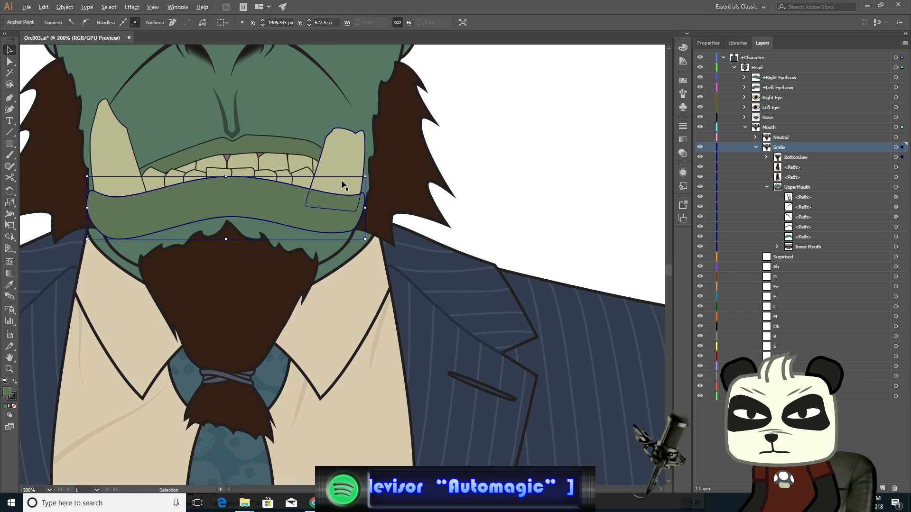
pyautogui.click(510, 167)
pyautogui.scroll(5, 650, 277)
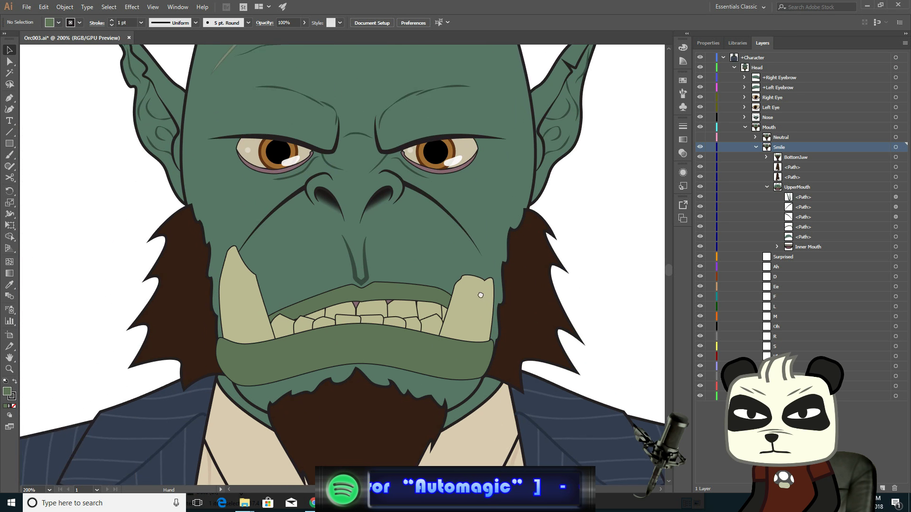
pyautogui.click(699, 137)
pyautogui.click(700, 137)
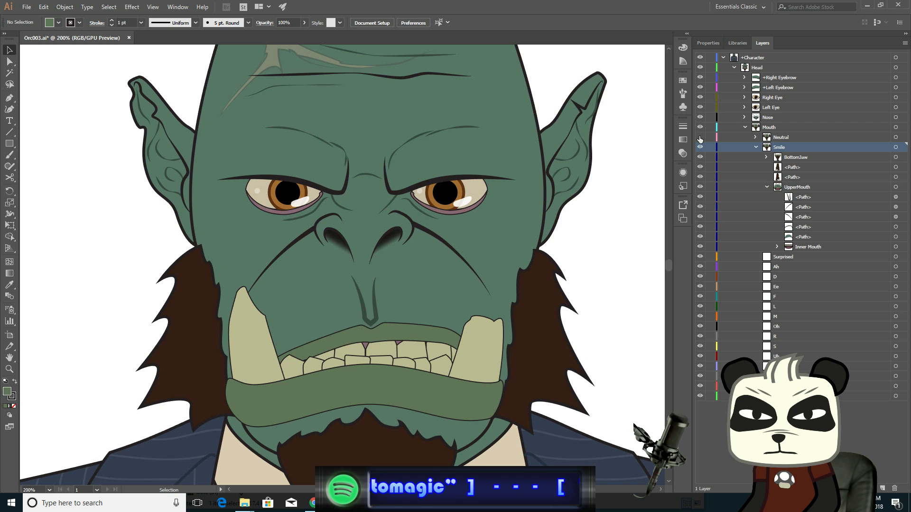
pyautogui.click(700, 137)
pyautogui.click(700, 137)
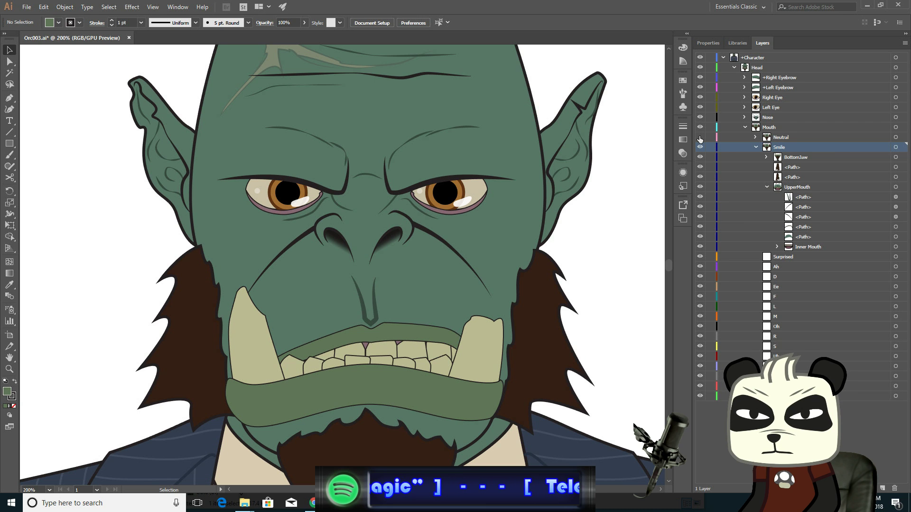
pyautogui.click(700, 138)
pyautogui.click(700, 137)
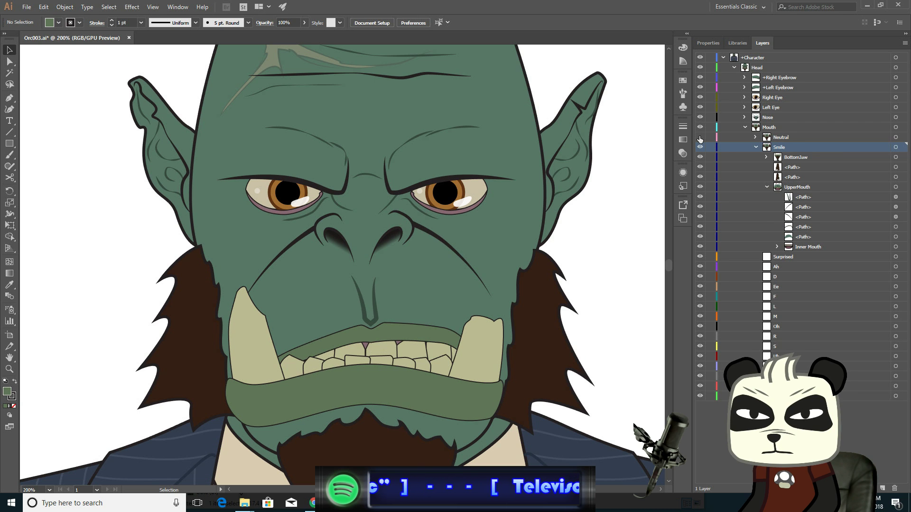
pyautogui.click(700, 137)
pyautogui.click(700, 138)
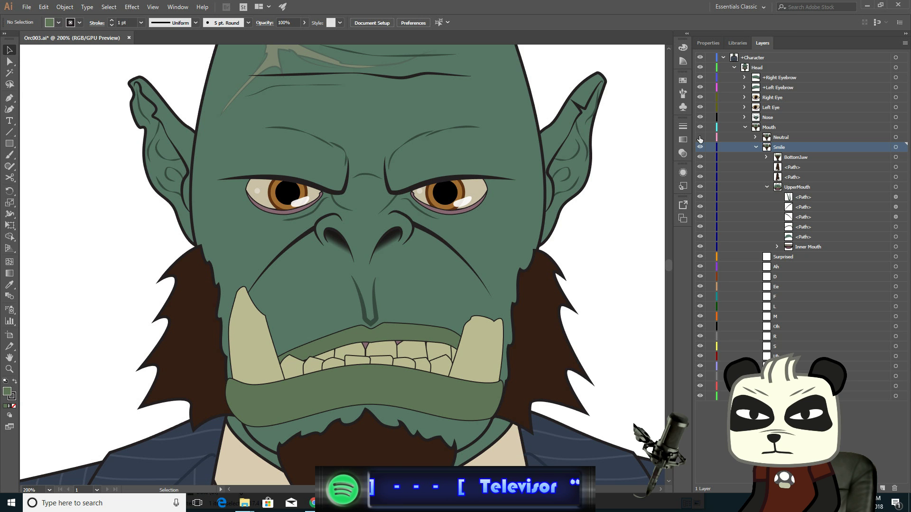
pyautogui.click(700, 137)
pyautogui.click(700, 137)
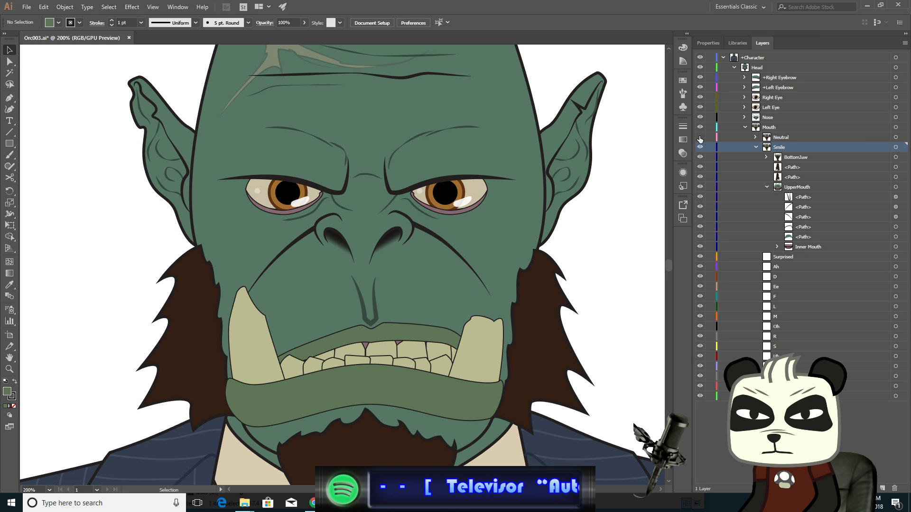
pyautogui.click(700, 137)
pyautogui.click(700, 138)
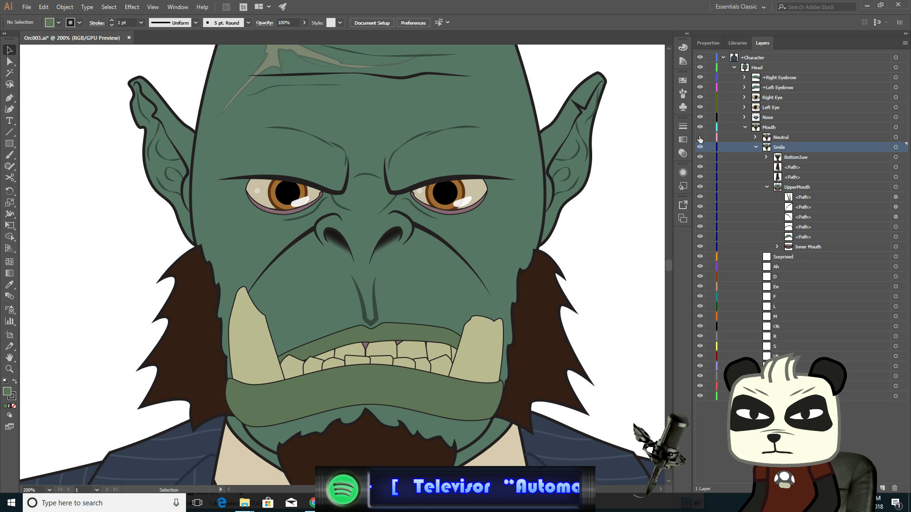
pyautogui.click(700, 137)
pyautogui.click(700, 138)
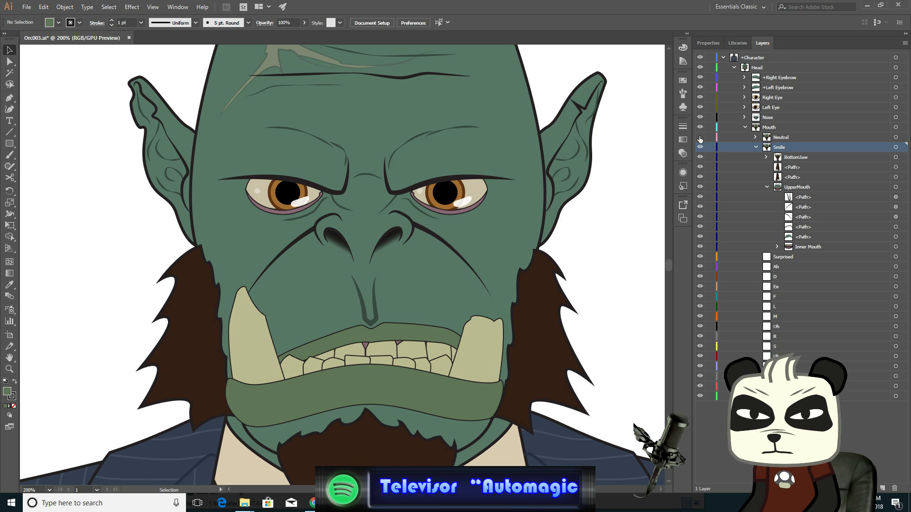
pyautogui.click(700, 138)
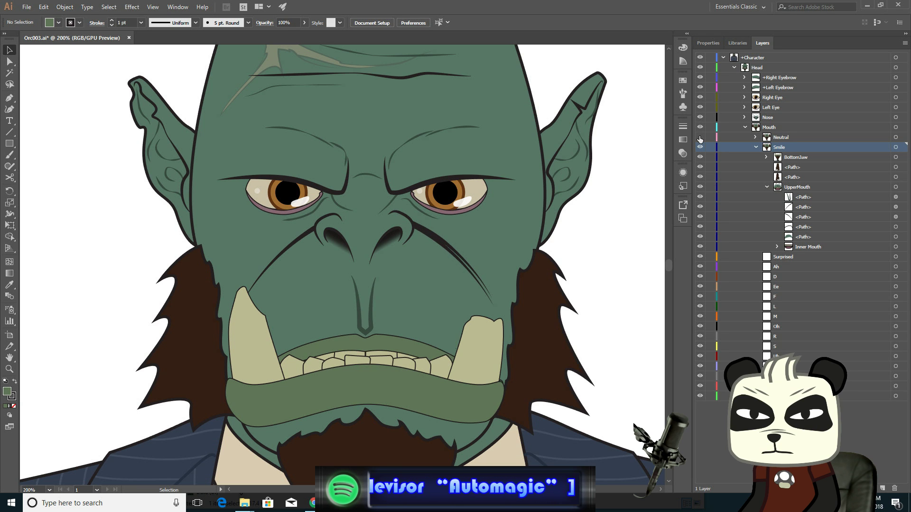
pyautogui.click(700, 138)
pyautogui.click(700, 138)
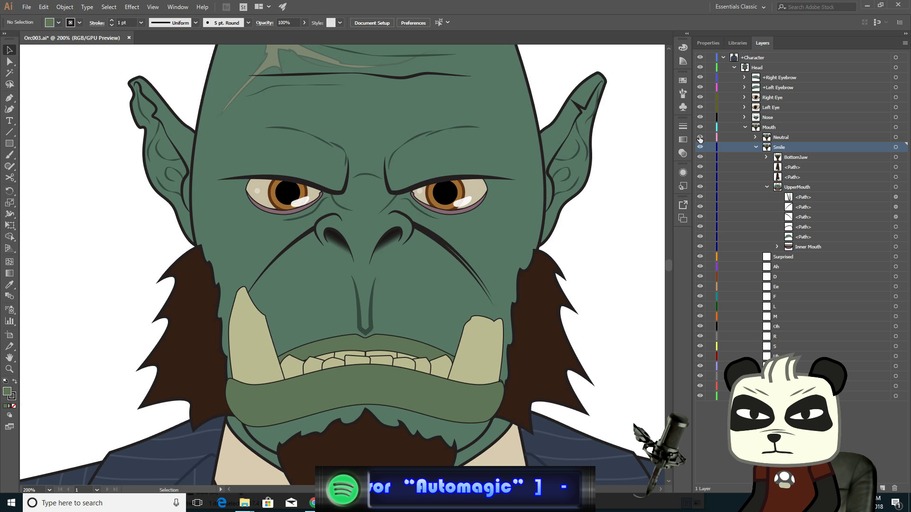
pyautogui.click(700, 137)
pyautogui.click(700, 138)
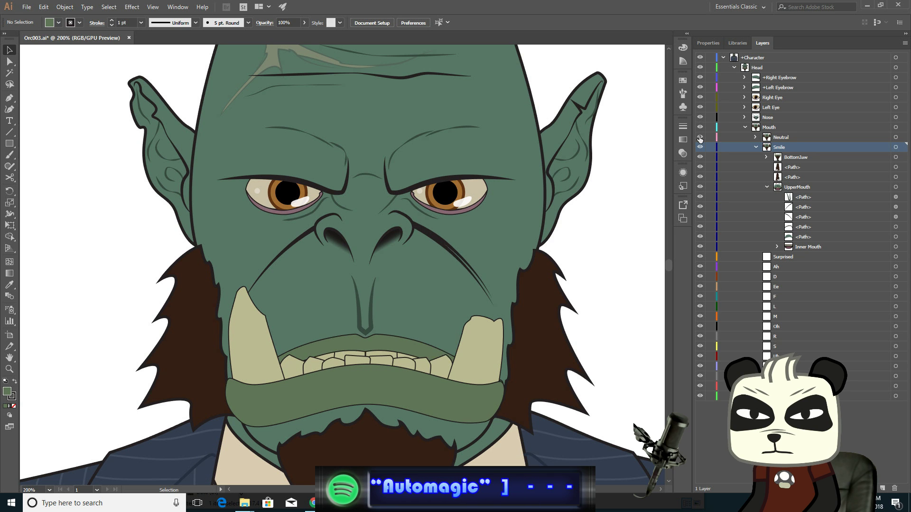
pyautogui.click(700, 138)
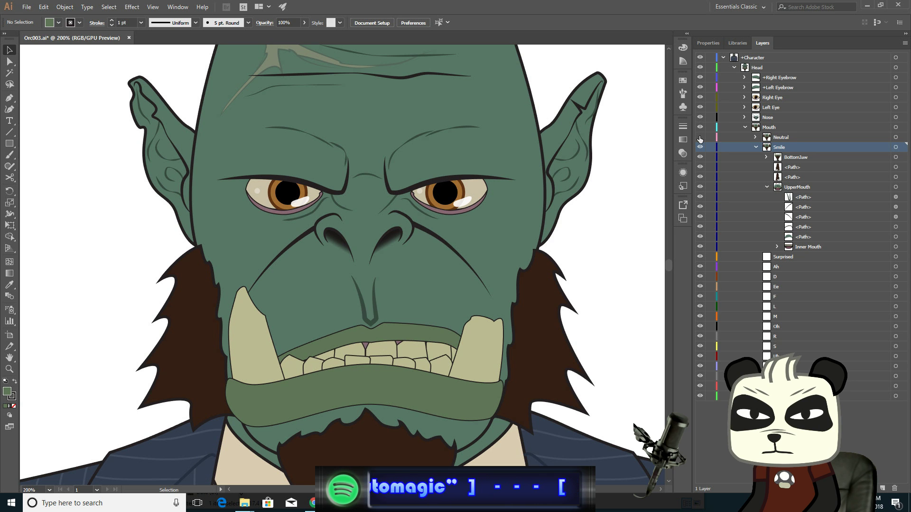
pyautogui.click(700, 138)
pyautogui.click(700, 137)
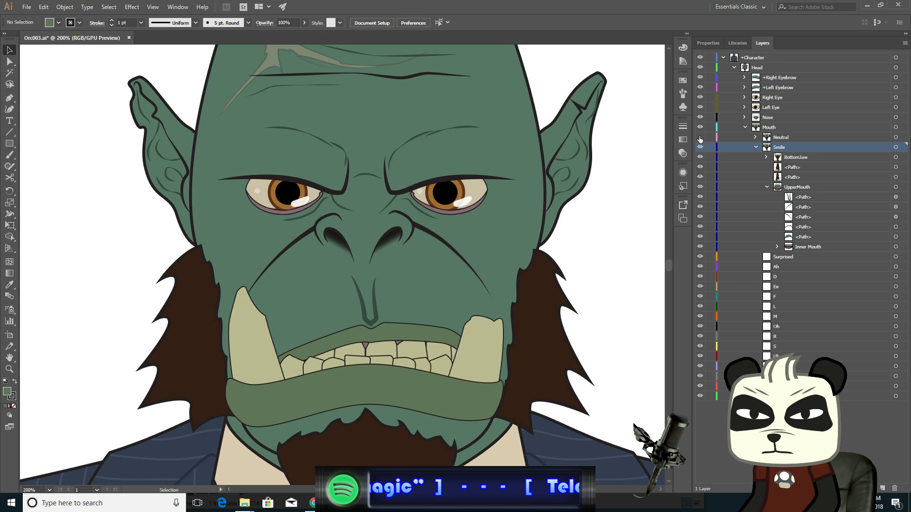
# - Reshape the Smile lower lip: pull the right corner's handle inward and nudge the top-centre anchor down one step
pyautogui.click(700, 137)
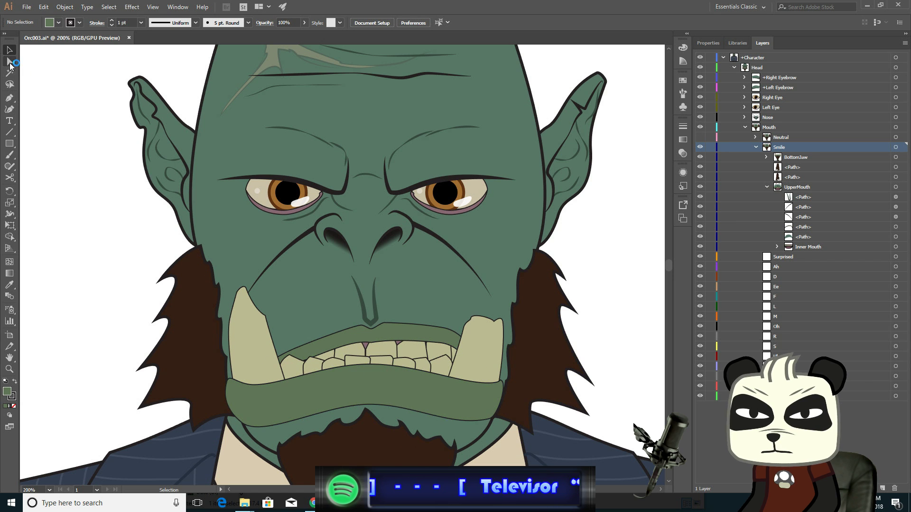
pyautogui.click(10, 62)
pyautogui.scroll(2, 398, 378)
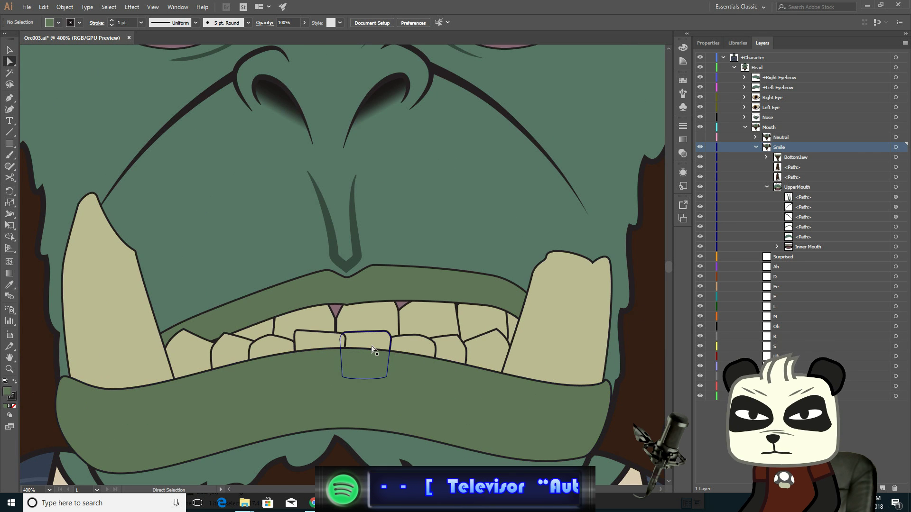
pyautogui.click(373, 350)
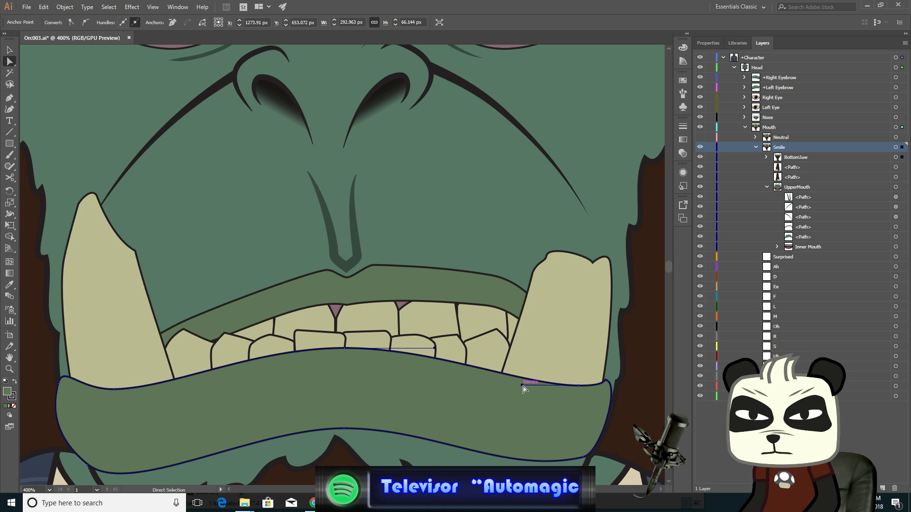
pyautogui.moveTo(522, 385); pyautogui.dragTo(492, 387)
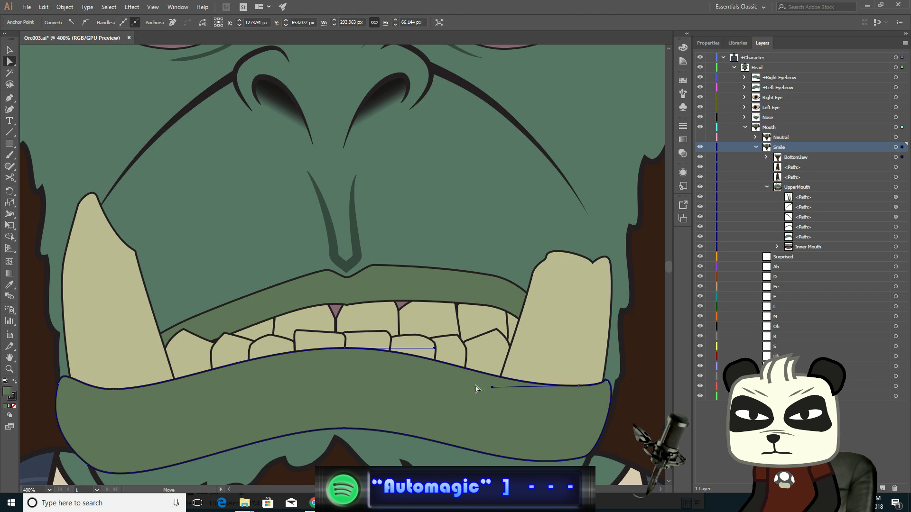
pyautogui.click(344, 348)
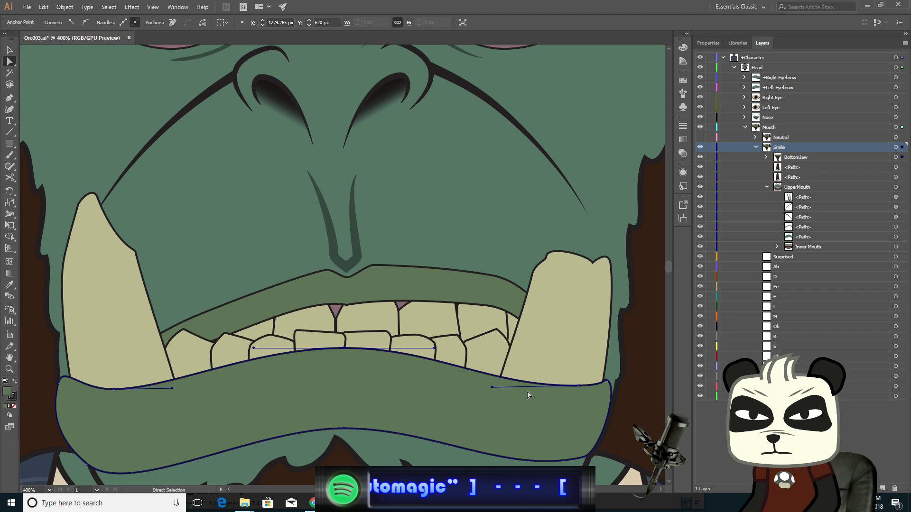
pyautogui.press('Down')
# - Zoom out to the face and toggle the Neutral layer's visibility repeatedly to compare the Neutral and Smile mouths
pyautogui.press('v')
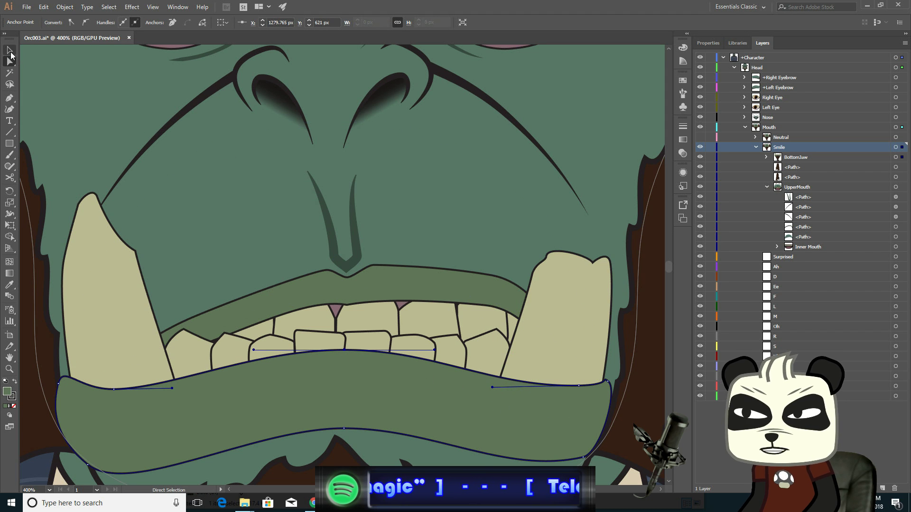
pyautogui.scroll(-4, 291, 256)
pyautogui.click(58, 104)
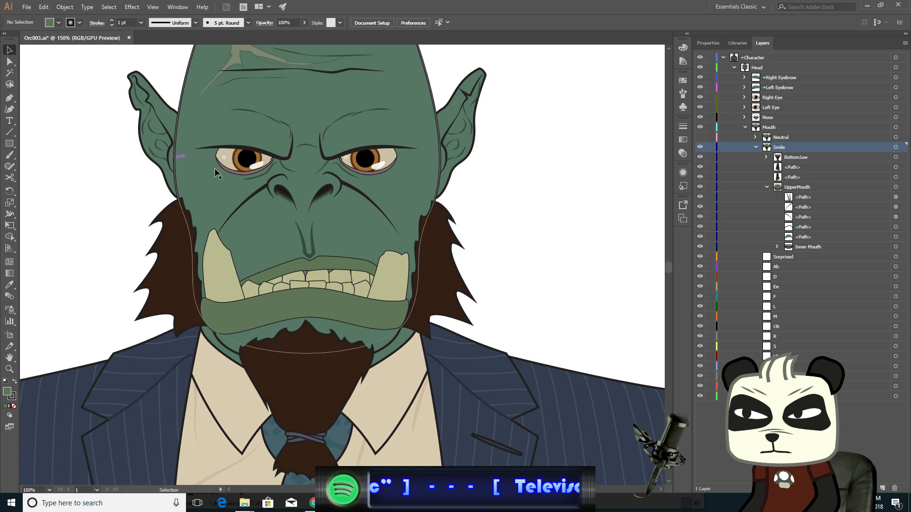
pyautogui.click(699, 136)
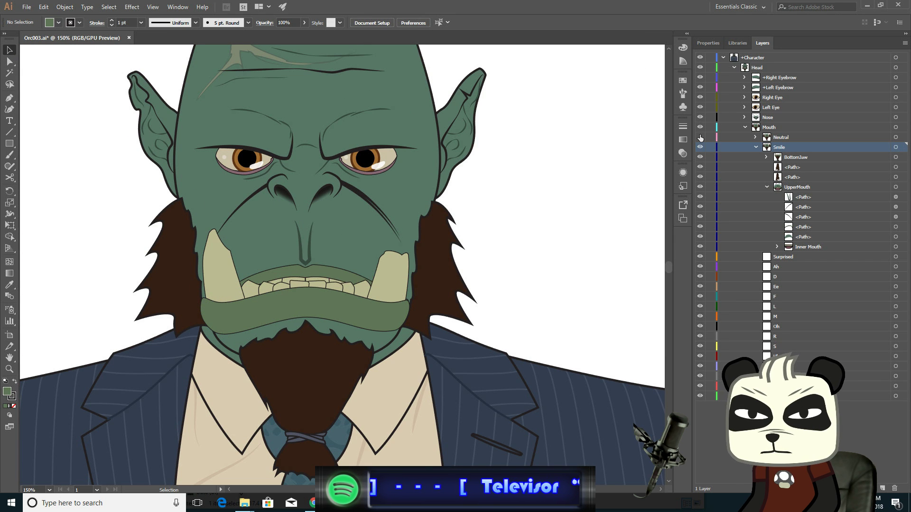
pyautogui.click(700, 137)
pyautogui.click(700, 137)
pyautogui.click(700, 136)
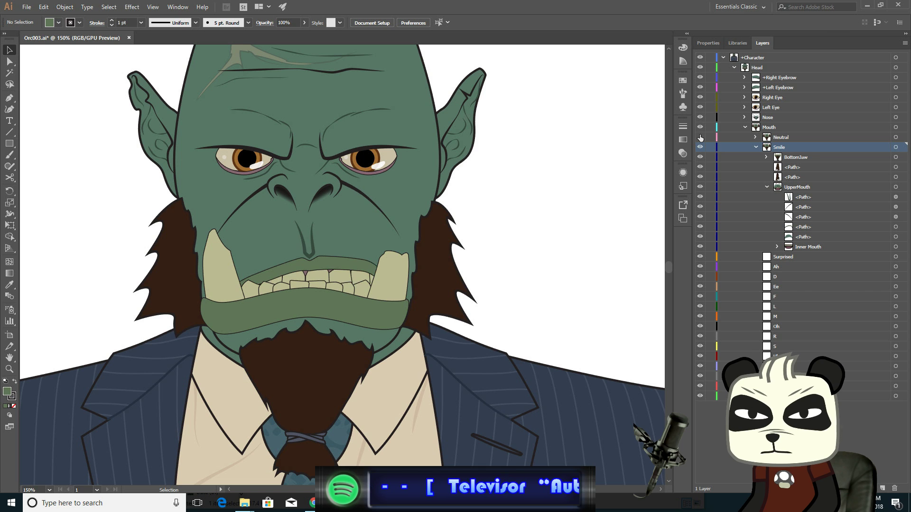
pyautogui.click(700, 137)
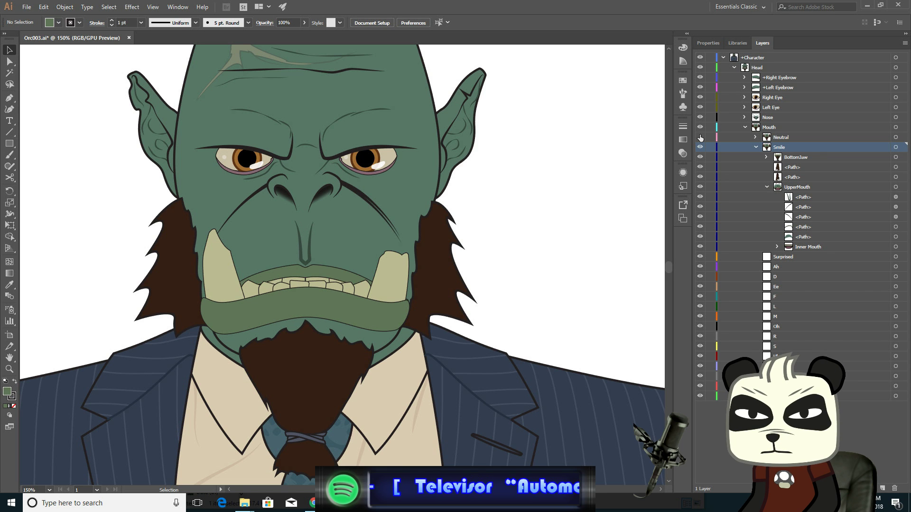
pyautogui.click(700, 136)
pyautogui.click(700, 137)
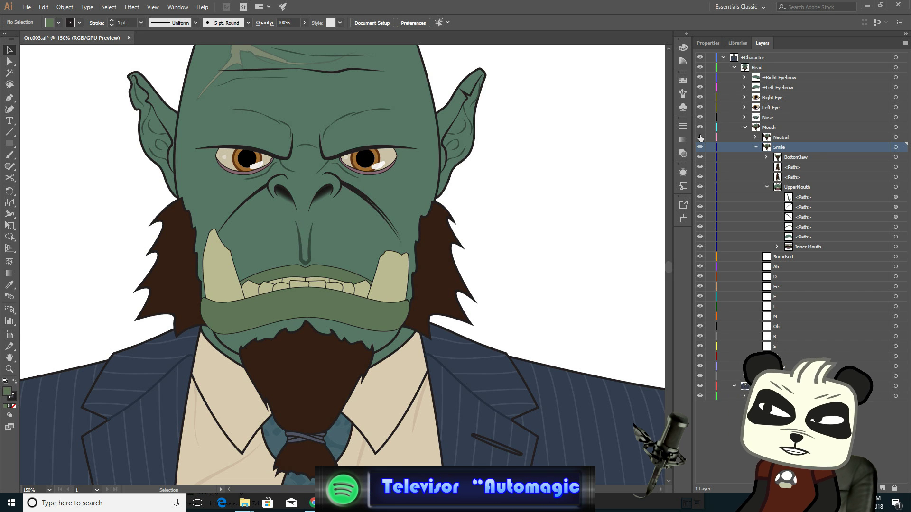
pyautogui.click(700, 136)
pyautogui.click(699, 136)
pyautogui.click(700, 137)
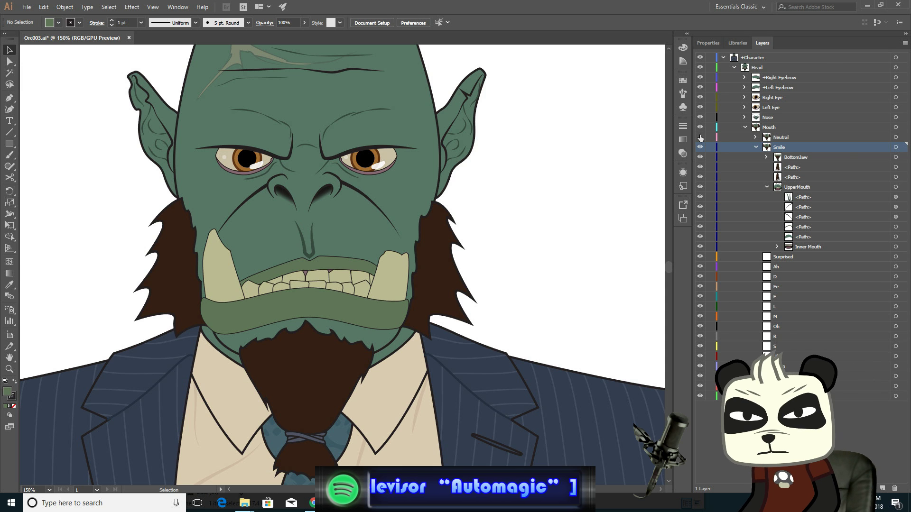
pyautogui.click(700, 137)
pyautogui.click(700, 136)
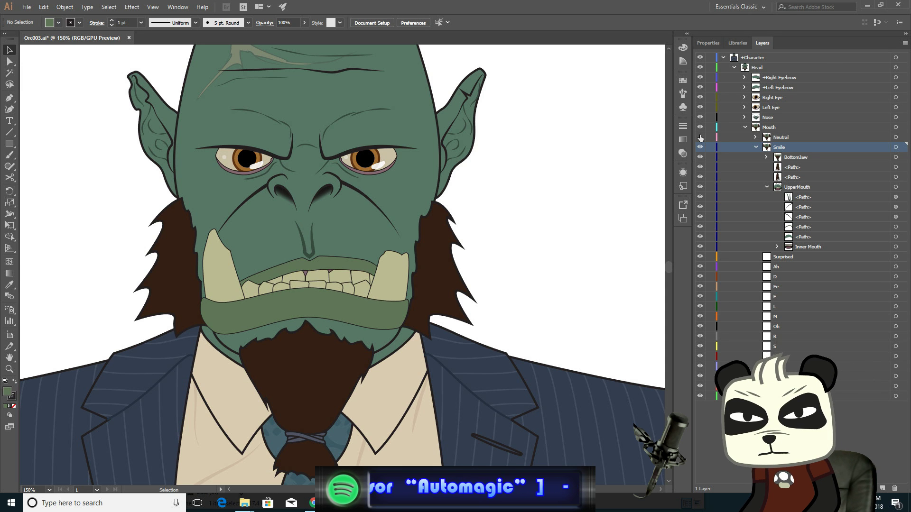
pyautogui.click(699, 137)
pyautogui.click(699, 137)
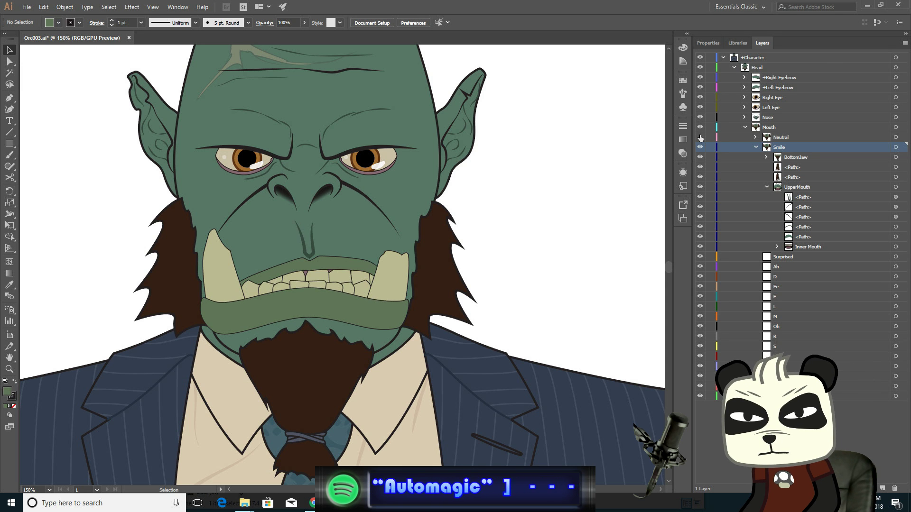
pyautogui.click(700, 136)
pyautogui.click(699, 138)
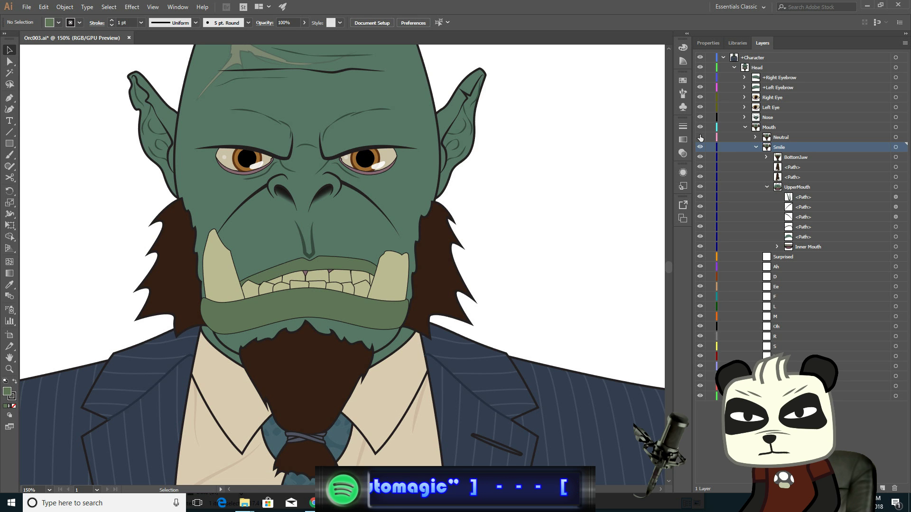
pyautogui.click(700, 137)
pyautogui.click(699, 137)
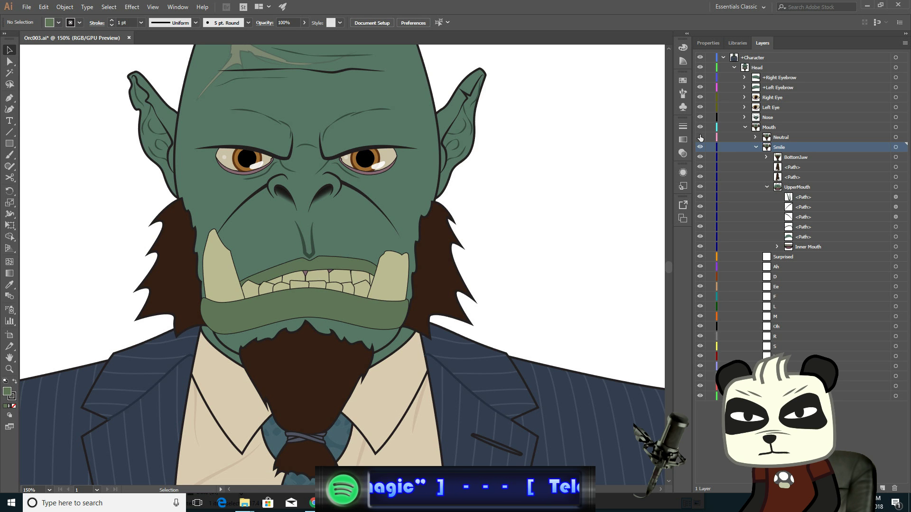
pyautogui.click(700, 137)
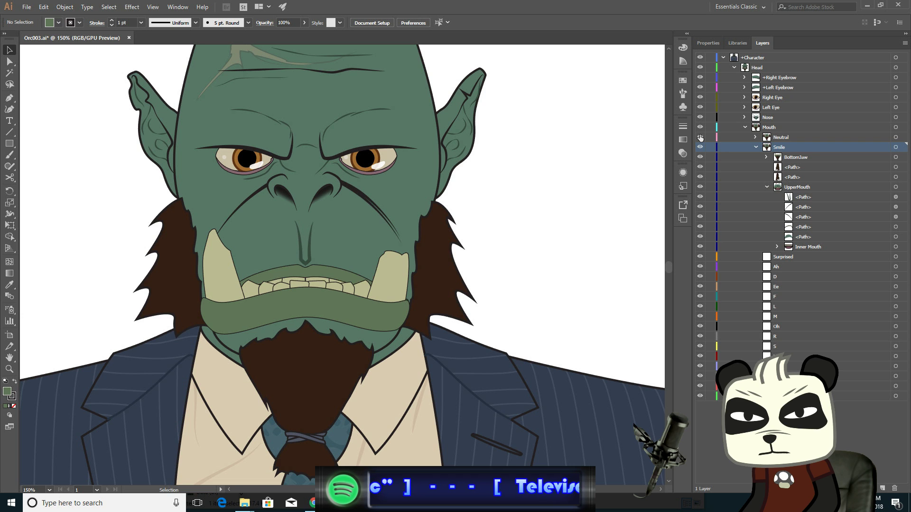
# - Collapse the Smile layer and save the file as Orc004 in Illustrator format with default options
pyautogui.click(756, 147)
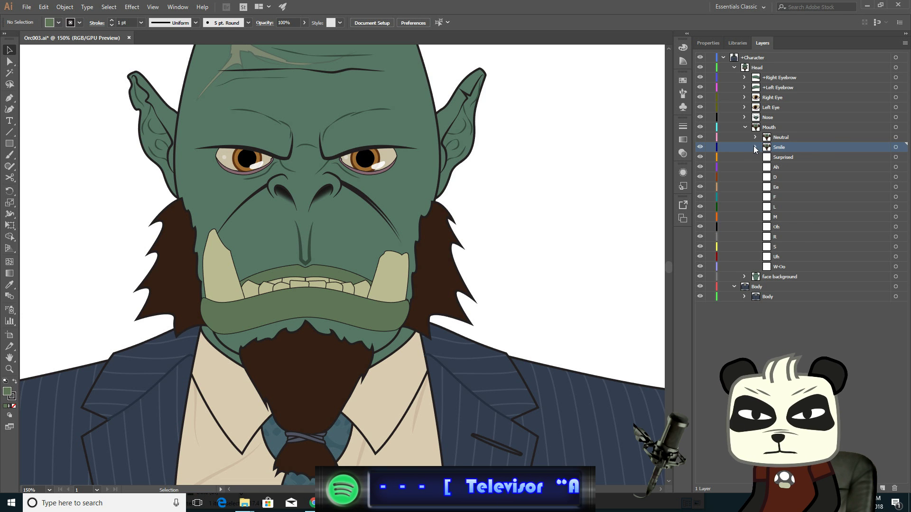
pyautogui.click(26, 7)
pyautogui.click(42, 95)
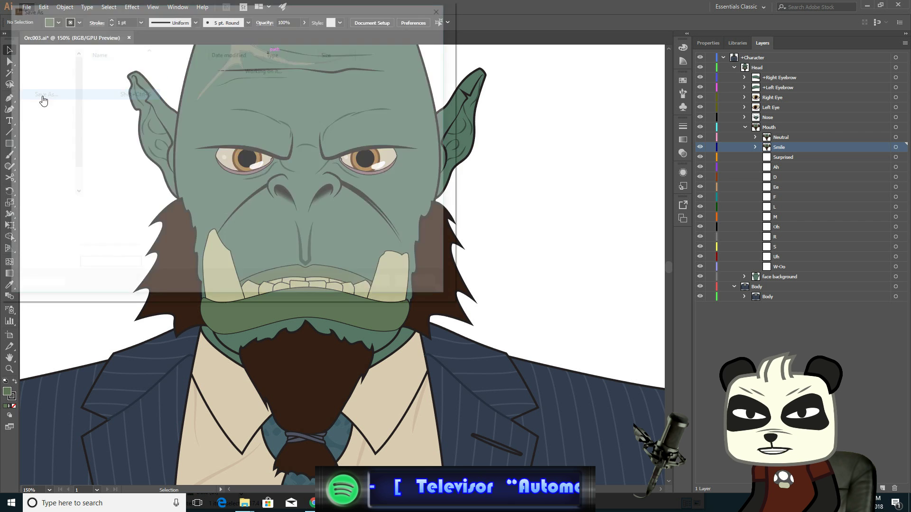
pyautogui.click(90, 208)
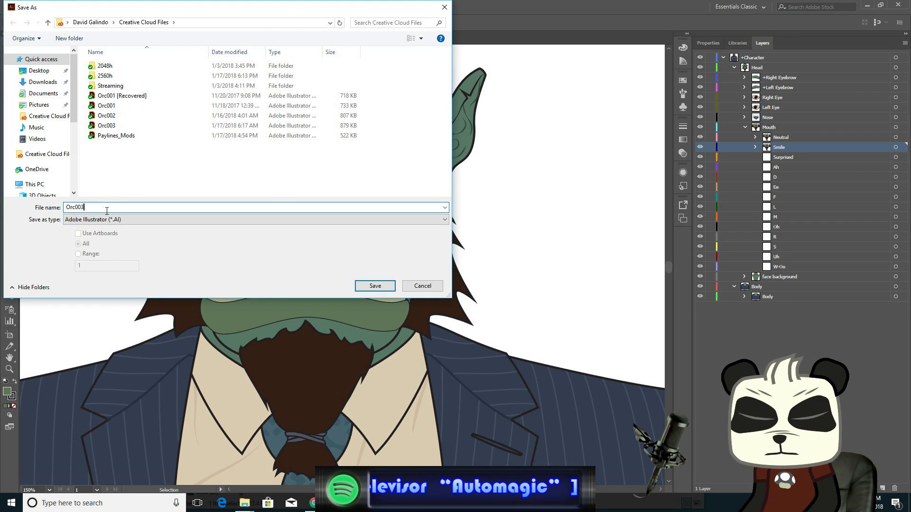
pyautogui.press('BackSpace')
pyautogui.write('4')
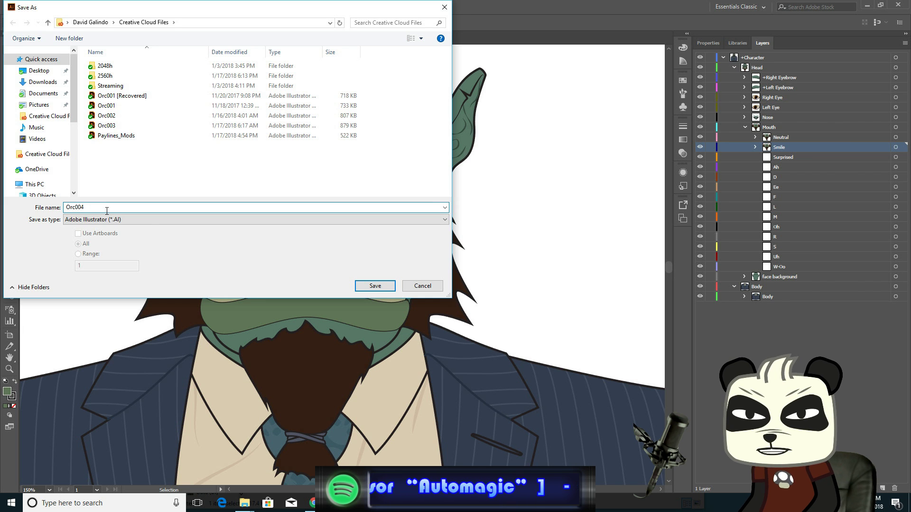
pyautogui.press('Return')
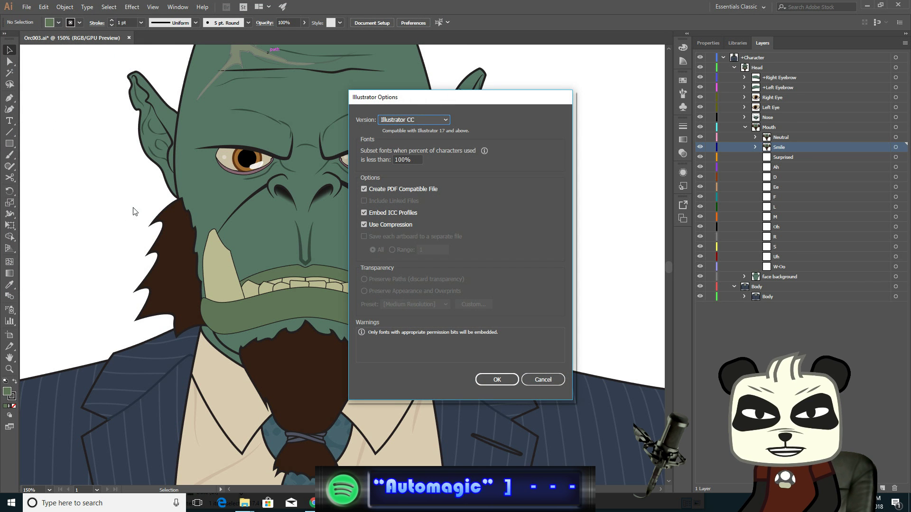
pyautogui.click(496, 380)
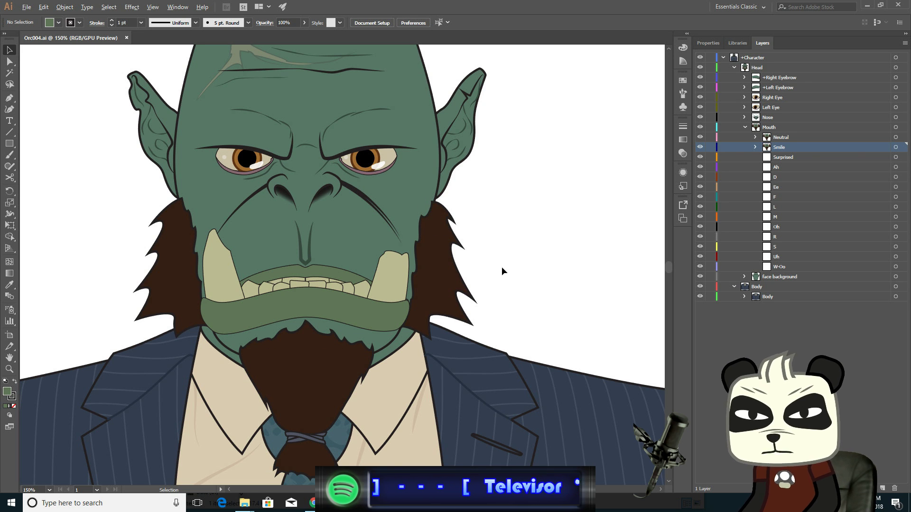
# - Select the Surprised layer and paste the copied mouth parts in front into it
pyautogui.scroll(1, 506, 271)
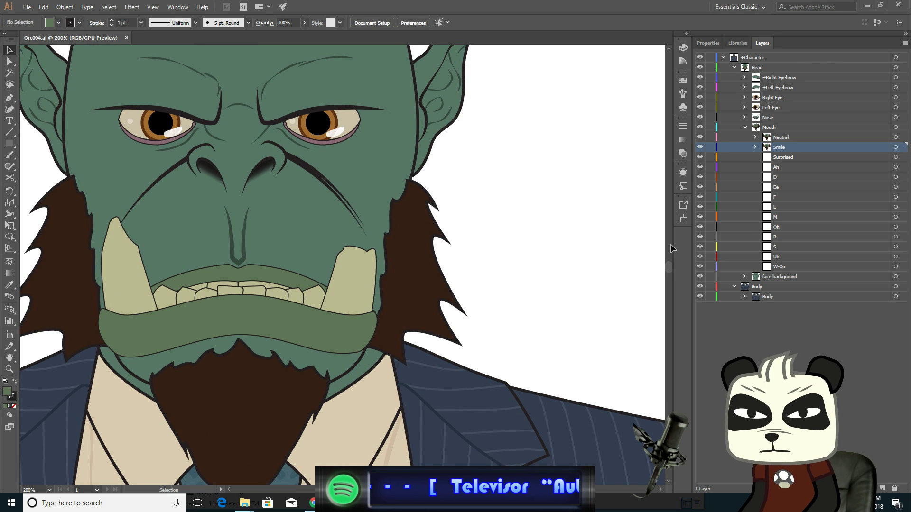
pyautogui.click(814, 162)
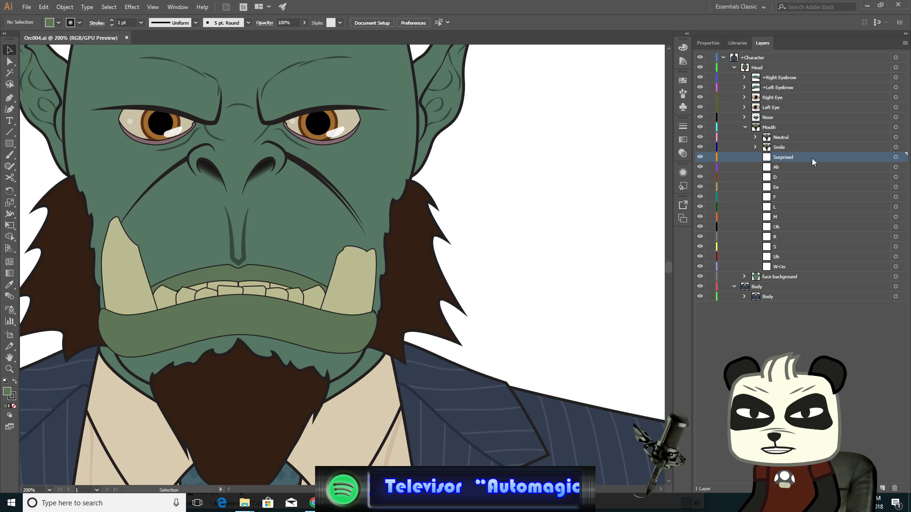
pyautogui.click(896, 157)
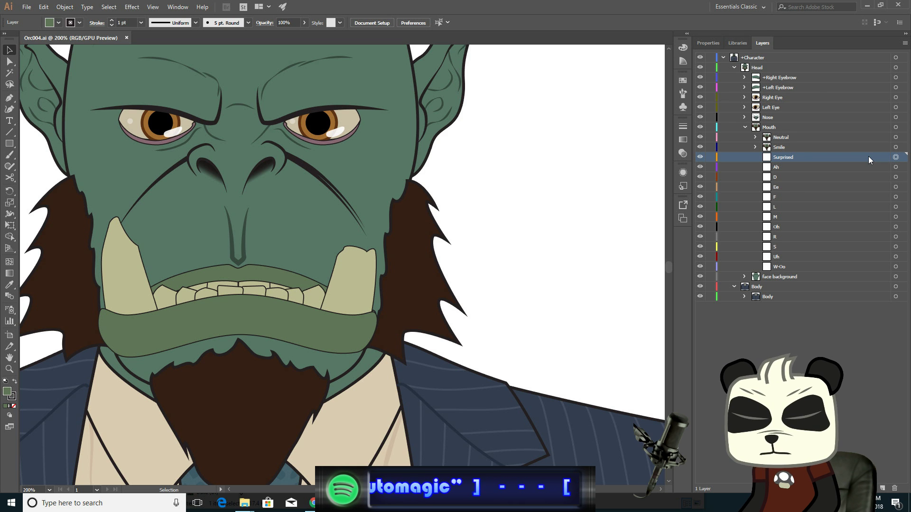
pyautogui.hotkey('ctrl', 'f')
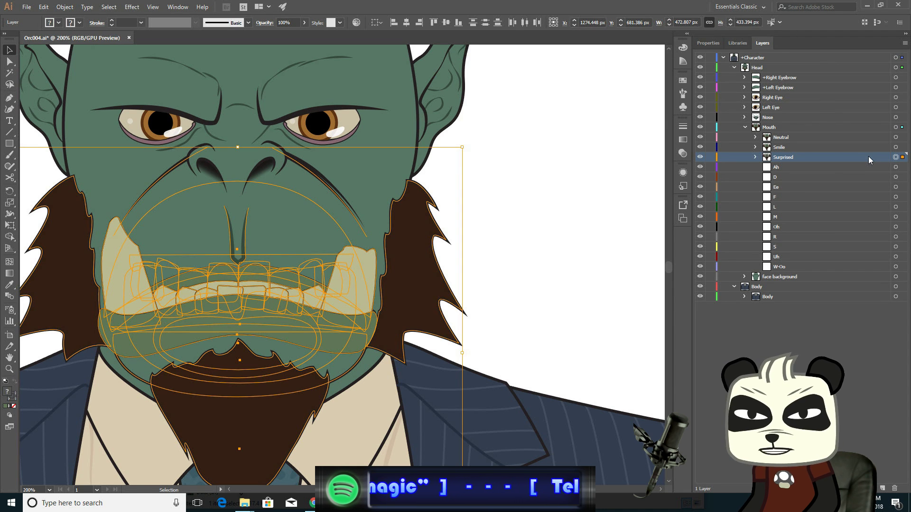
# - Hide the Neutral and Smile layers and expand the Surprised layer
pyautogui.click(701, 138)
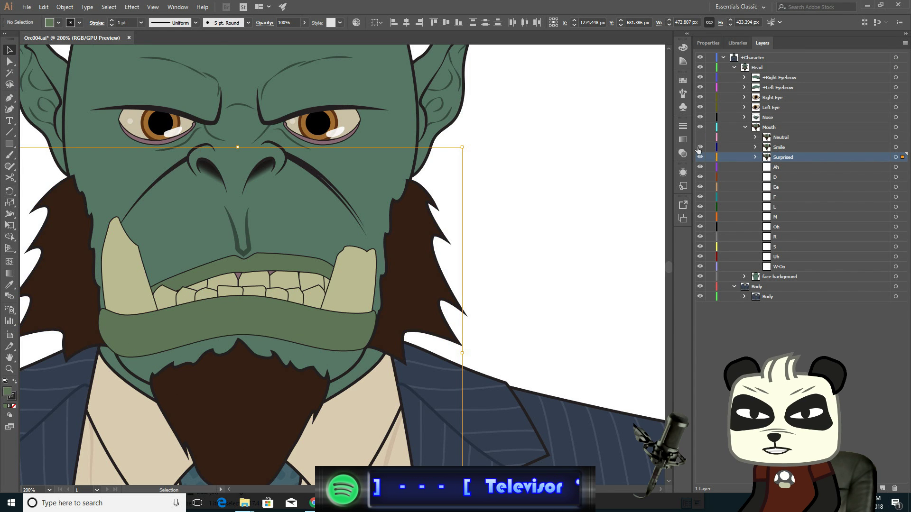
pyautogui.click(700, 147)
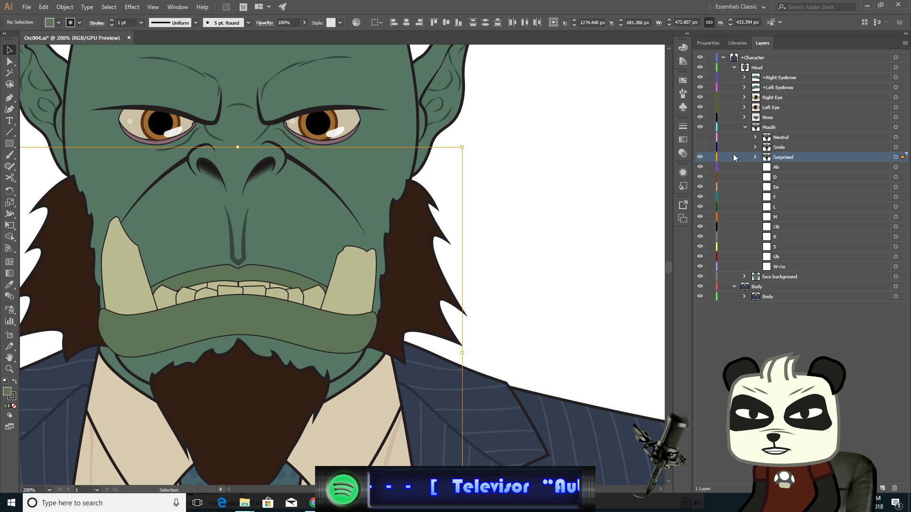
pyautogui.click(755, 157)
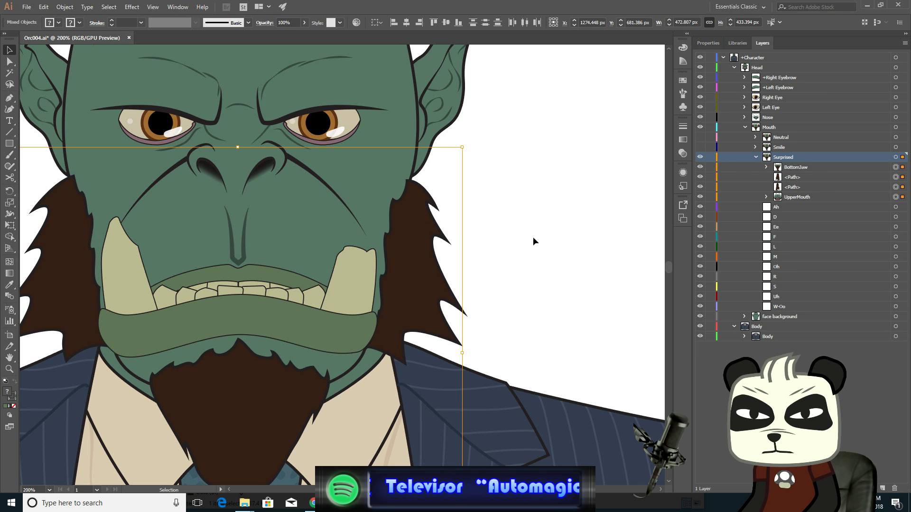
# - Select the Surprised layer's BottomJaw group and move it down to open the mouth, then deselect
pyautogui.moveTo(413, 262); pyautogui.dragTo(499, 241)
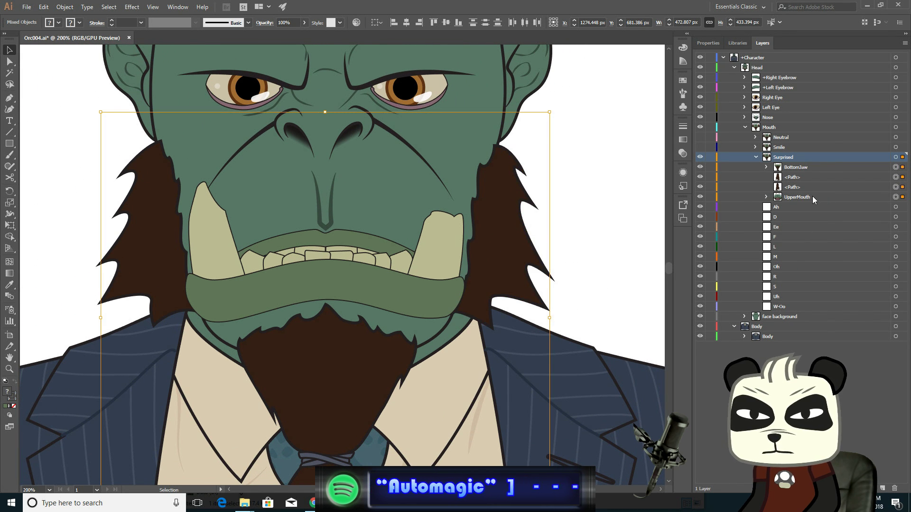
pyautogui.click(826, 166)
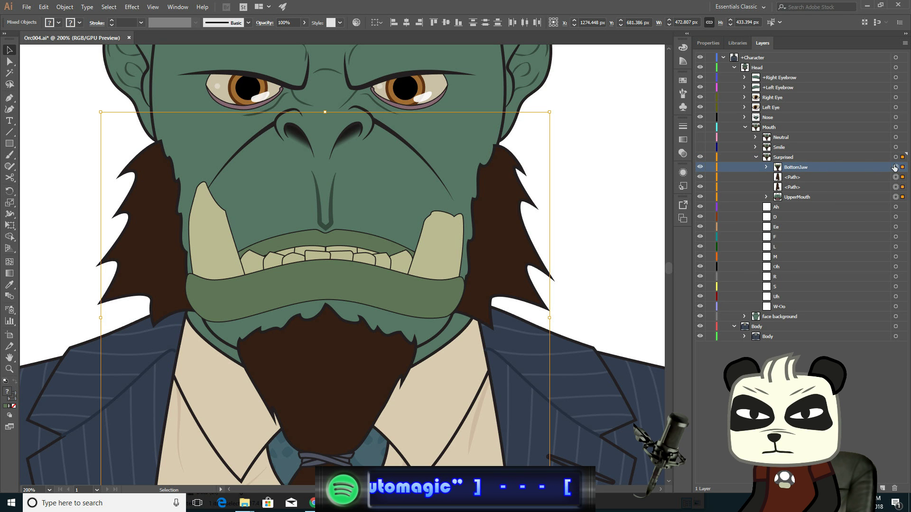
pyautogui.click(896, 168)
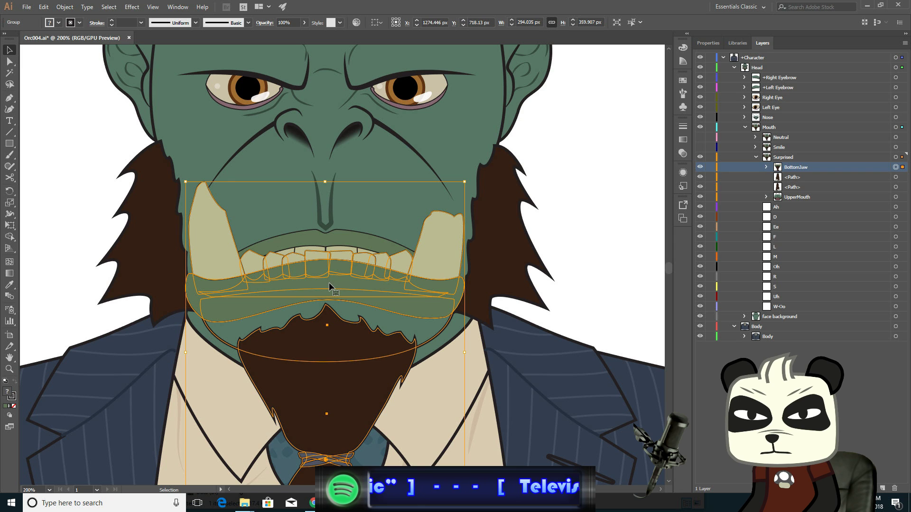
pyautogui.moveTo(329, 283); pyautogui.dragTo(328, 304)
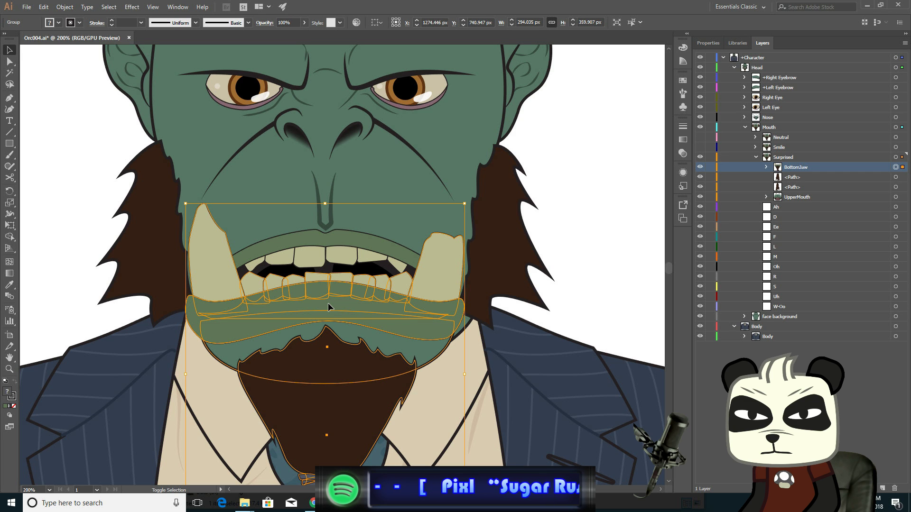
pyautogui.hotkey('ctrl', 'shift', 'a')
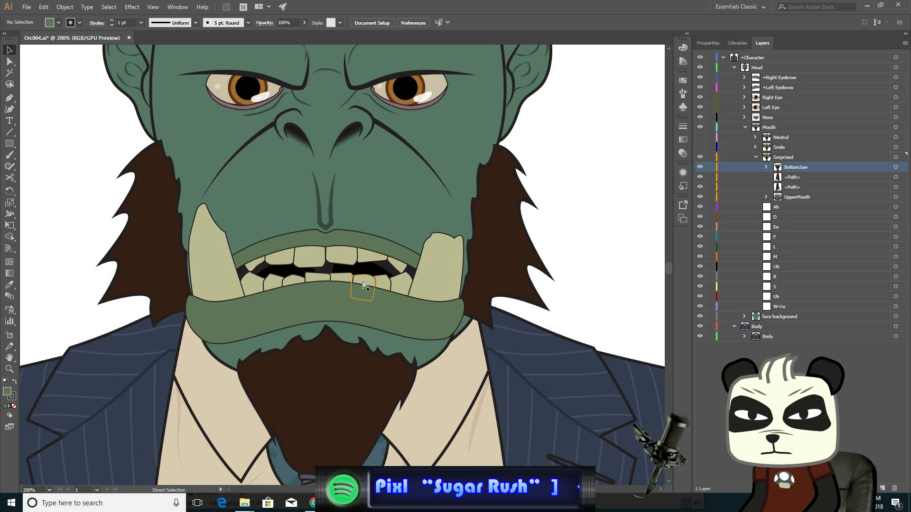
# - Select the lower lip path's middle top and bottom anchors and nudge them down seven pixels
pyautogui.moveTo(363, 285); pyautogui.dragTo(327, 317)
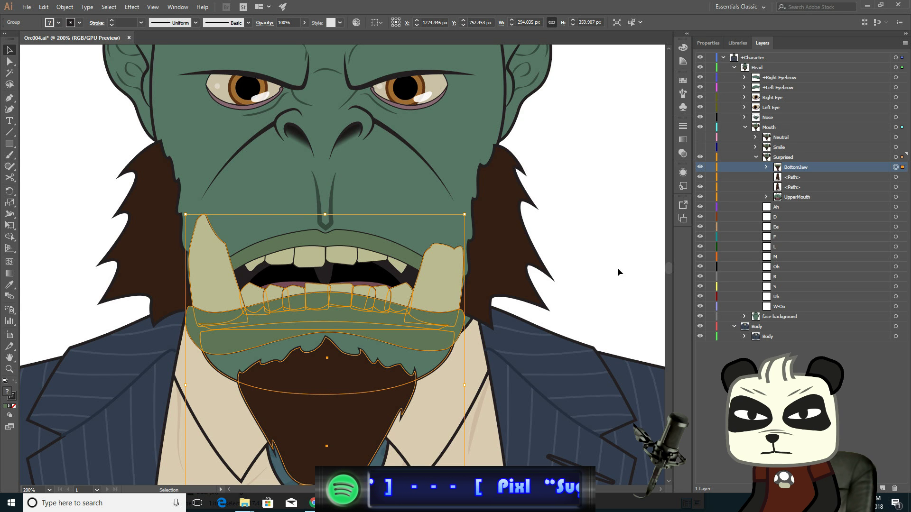
pyautogui.scroll(-3, 607, 263)
pyautogui.scroll(2, 608, 264)
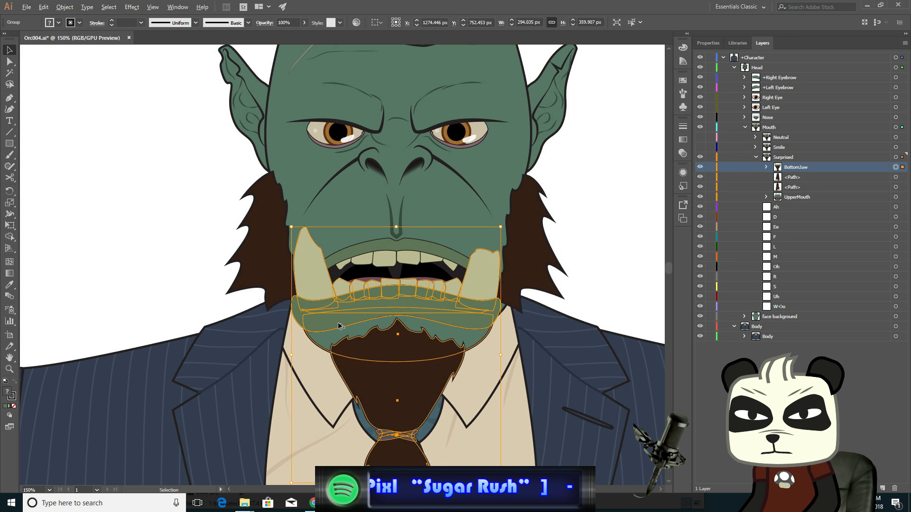
pyautogui.scroll(3, 339, 325)
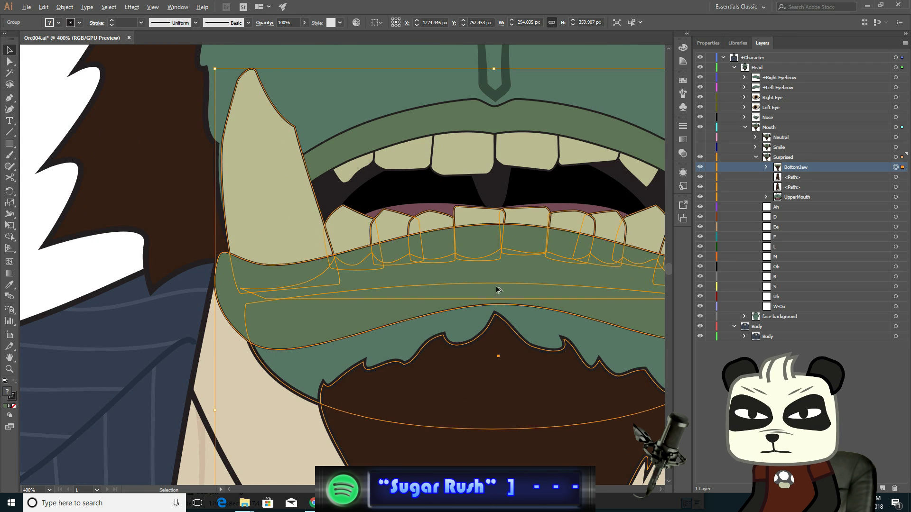
pyautogui.moveTo(545, 261); pyautogui.dragTo(422, 274)
pyautogui.click(9, 61)
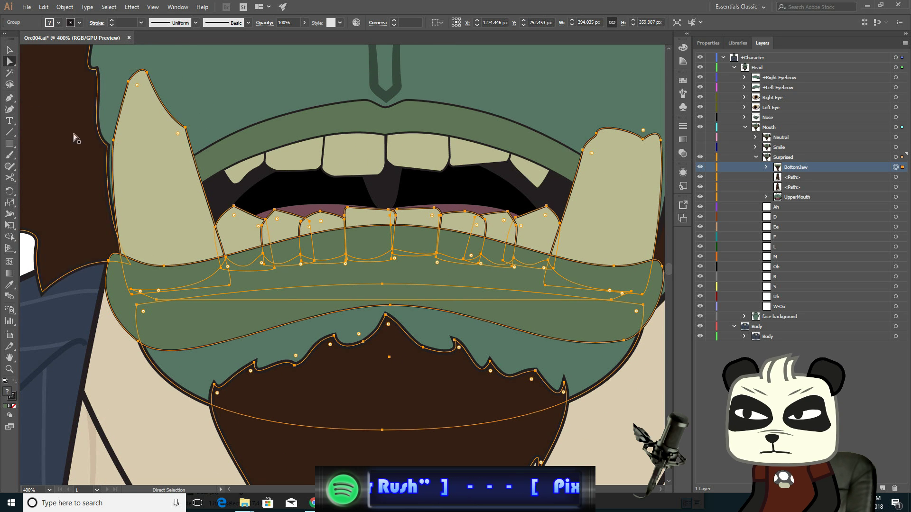
pyautogui.click(631, 382)
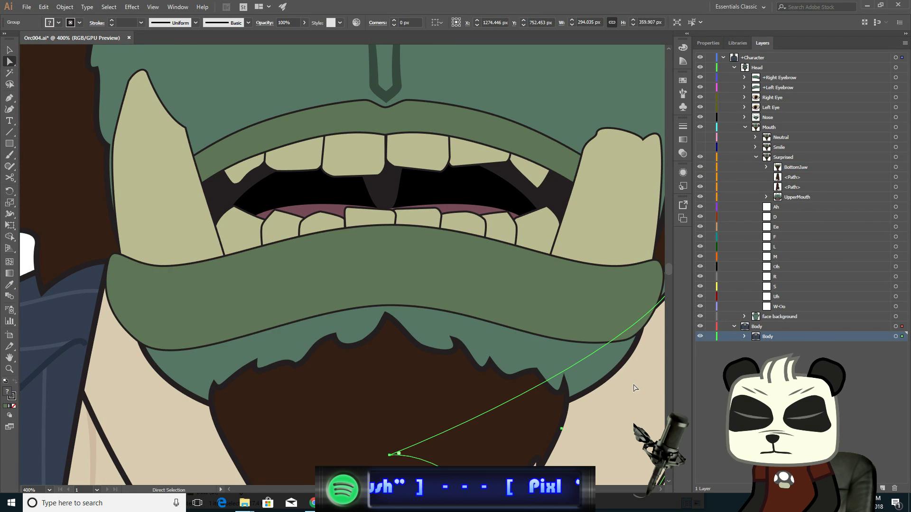
pyautogui.click(400, 306)
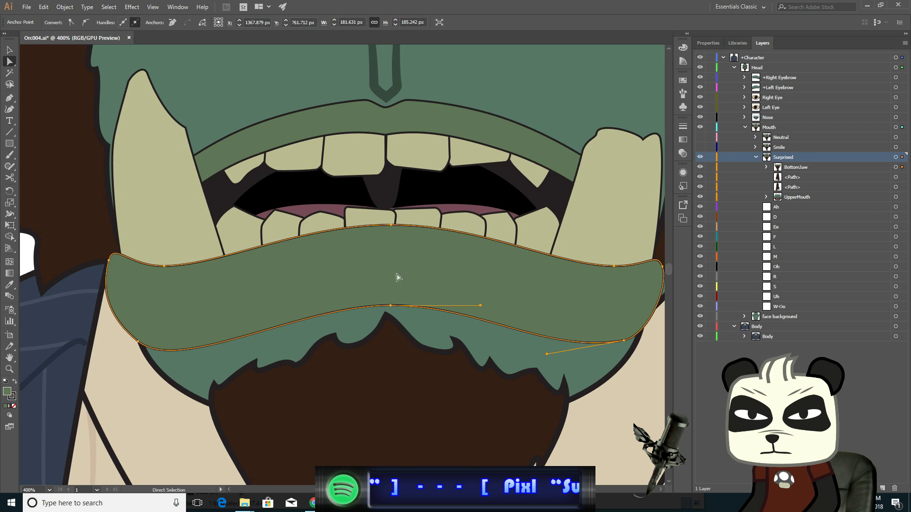
pyautogui.click(391, 225)
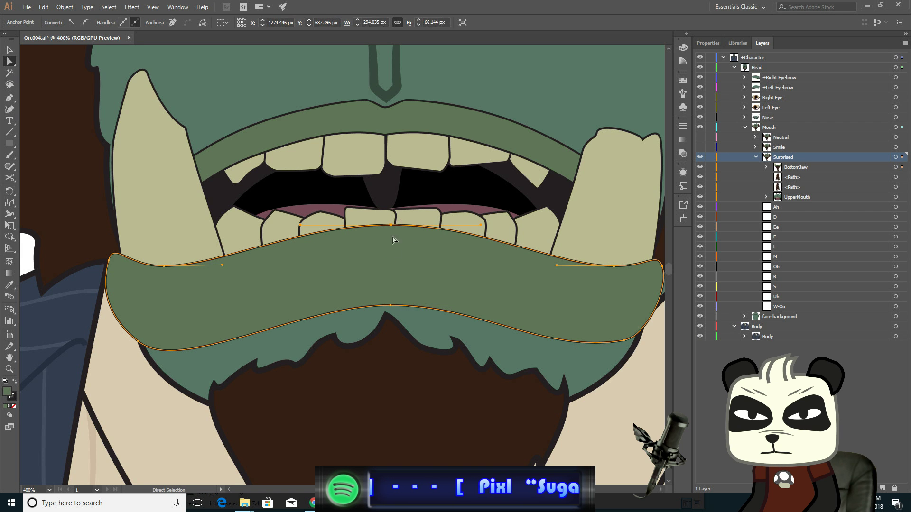
pyautogui.keyDown('shift'); pyautogui.click(391, 305); pyautogui.keyUp('shift')
pyautogui.press('Down')
pyautogui.press('Down')
pyautogui.press('Down')
pyautogui.press('Down')
pyautogui.press('Down')
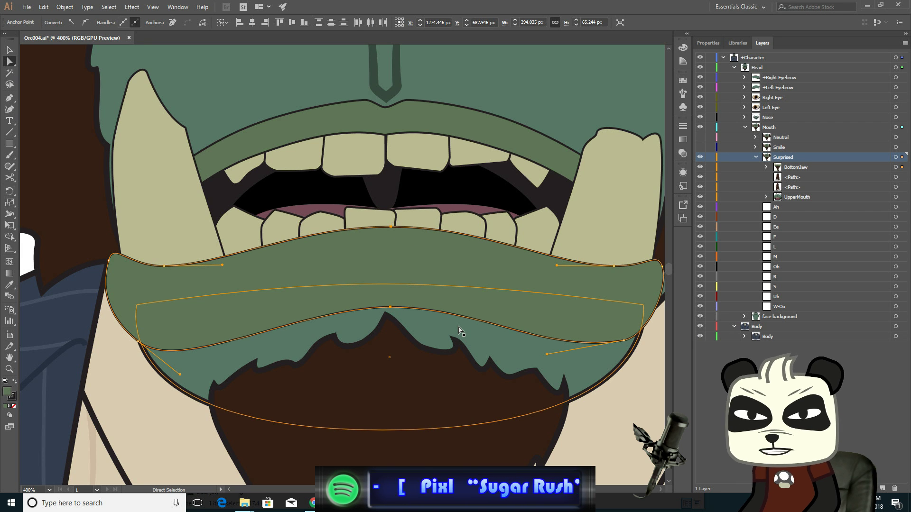
pyautogui.press('Down')
pyautogui.press('Down')
pyautogui.press('Down')
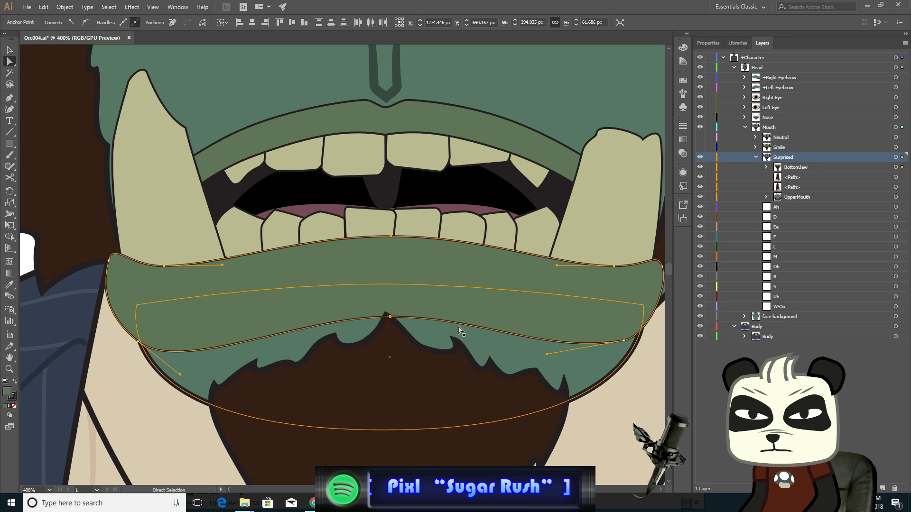
pyautogui.press('Down')
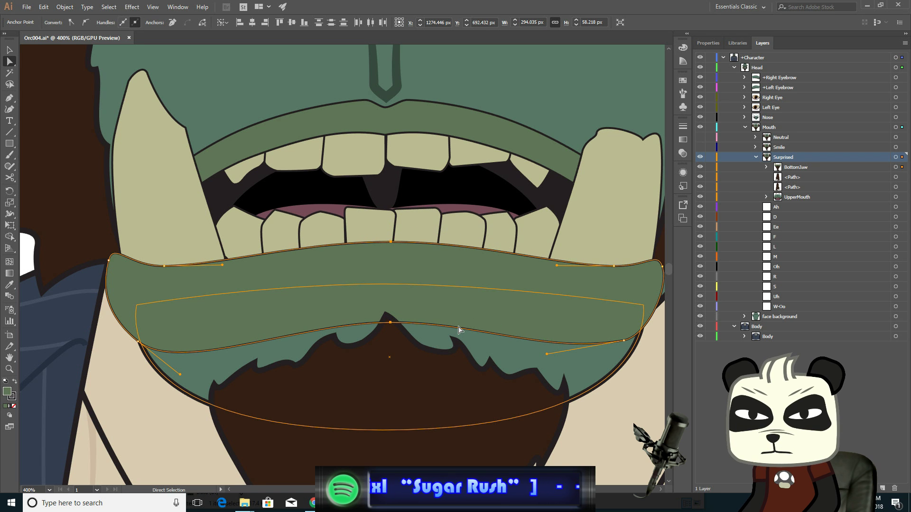
# - Nudge the lower lip's left upper corner anchor 3 px left and the right upper corner anchor 3 px right
pyautogui.click(389, 323)
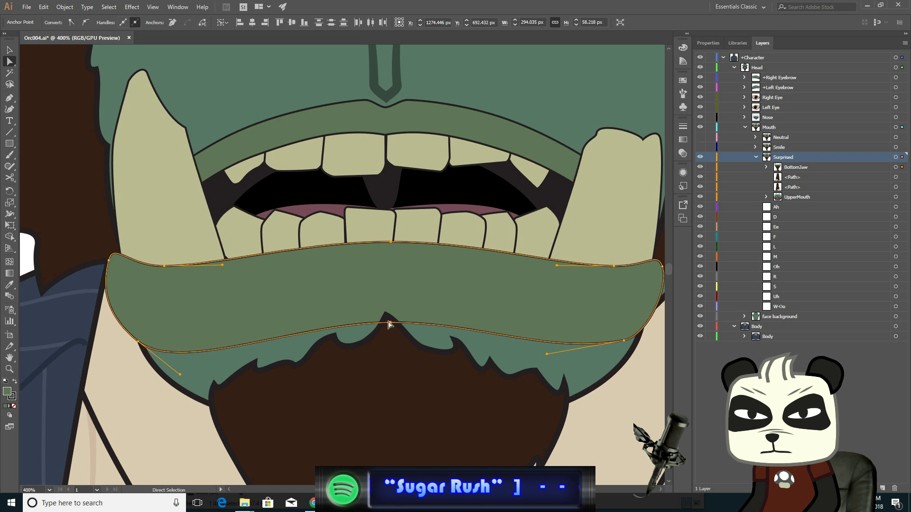
pyautogui.click(164, 266)
pyautogui.press('Left')
pyautogui.press('Left')
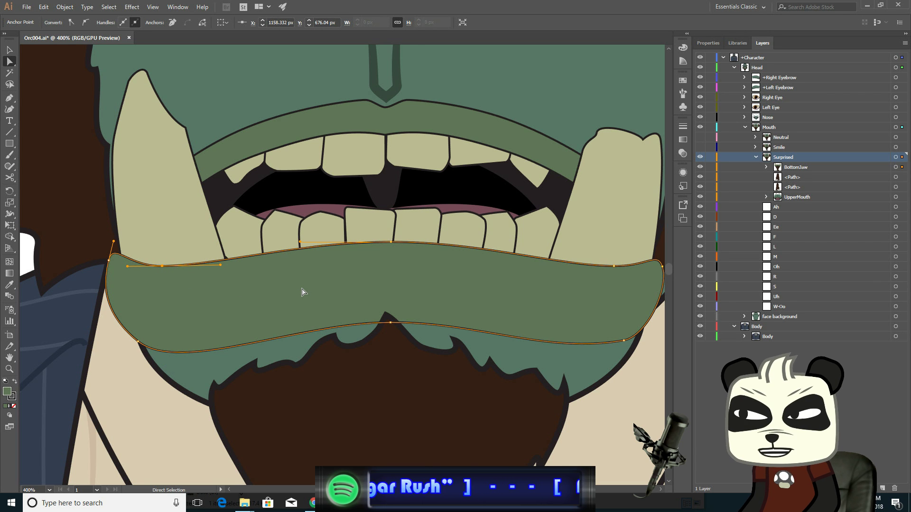
pyautogui.press('Left')
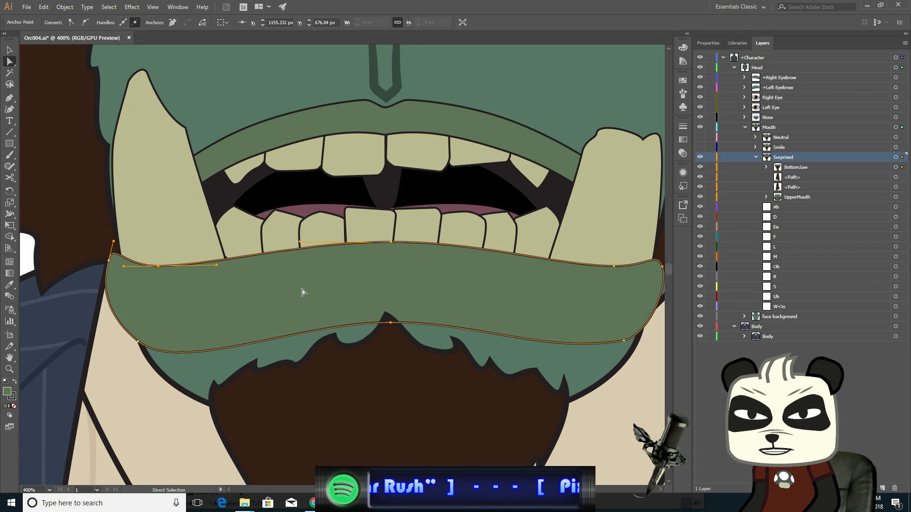
pyautogui.click(614, 267)
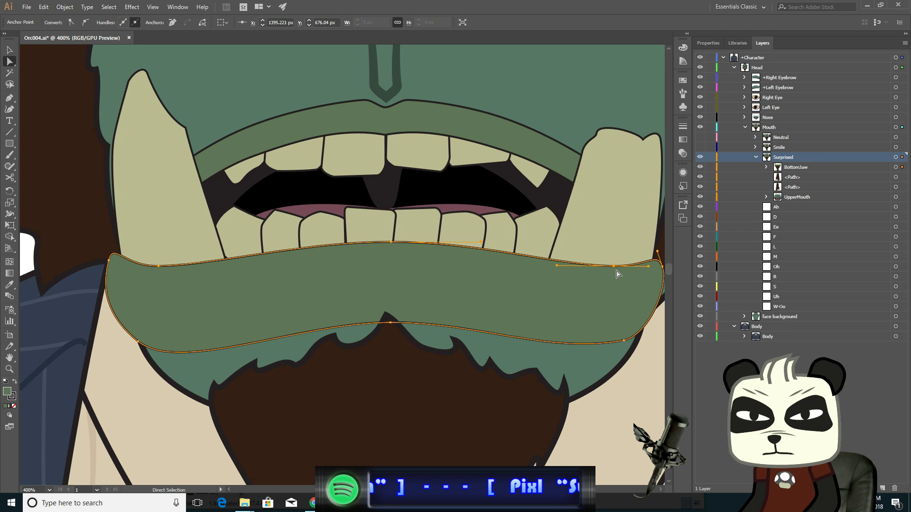
pyautogui.press('Right')
pyautogui.press('Right')
pyautogui.press('Right')
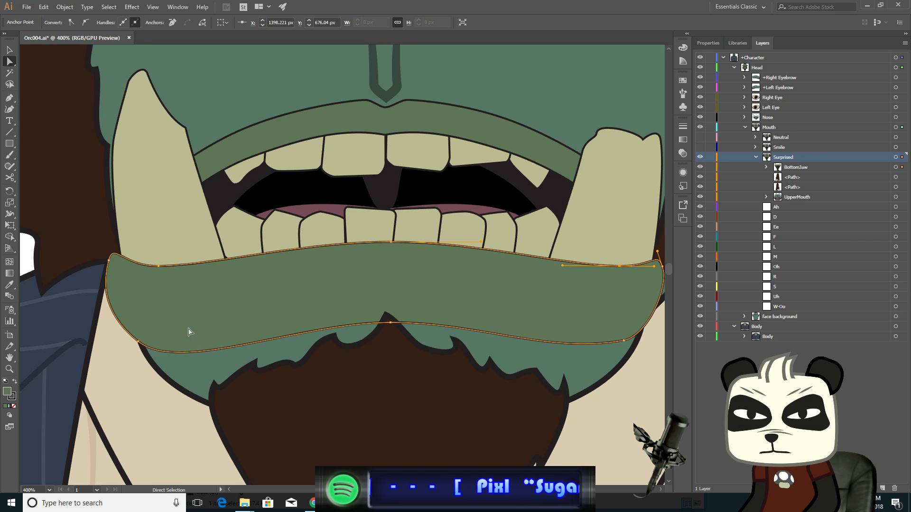
# - Raise both lower lip bottom corner anchors one pixel and reshape their curve handles
pyautogui.click(138, 341)
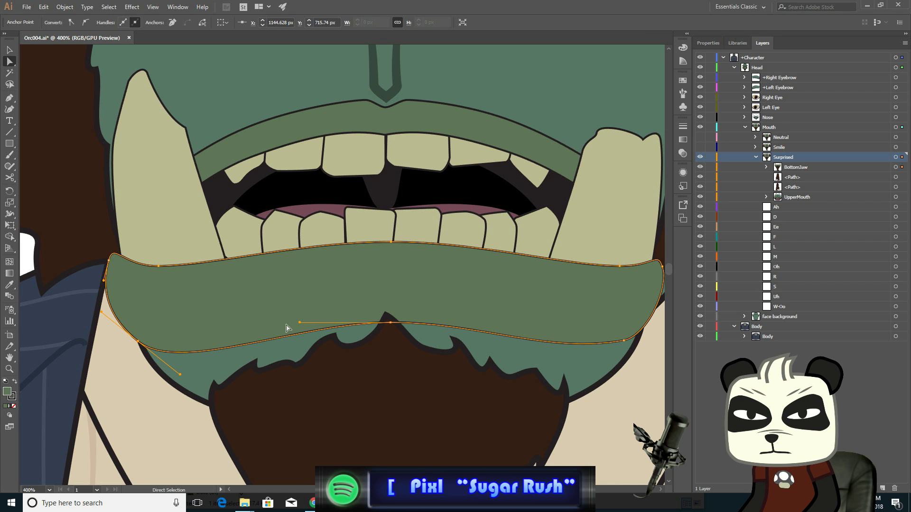
pyautogui.press('Up')
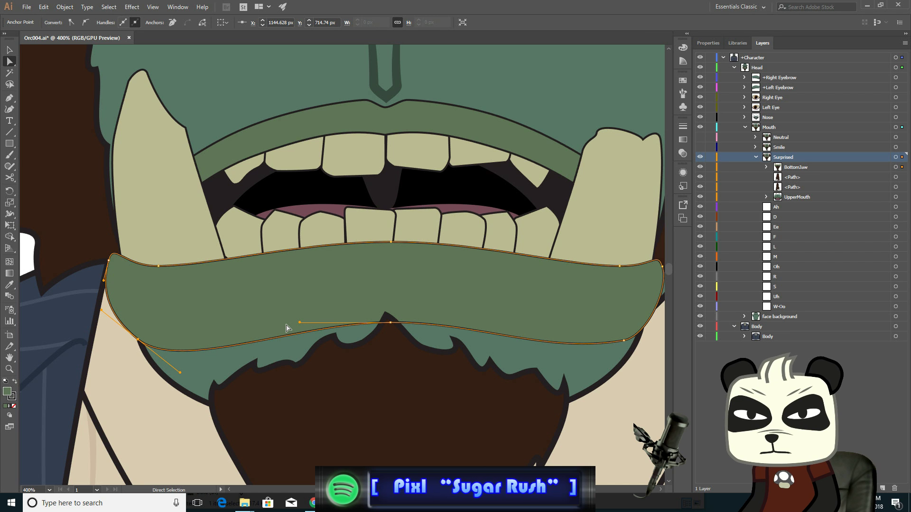
pyautogui.click(624, 340)
pyautogui.press('Up')
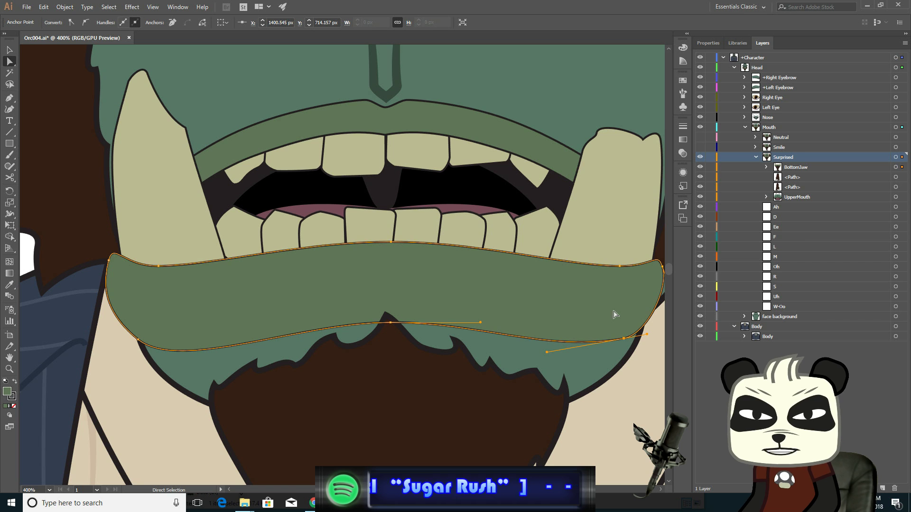
pyautogui.click(138, 340)
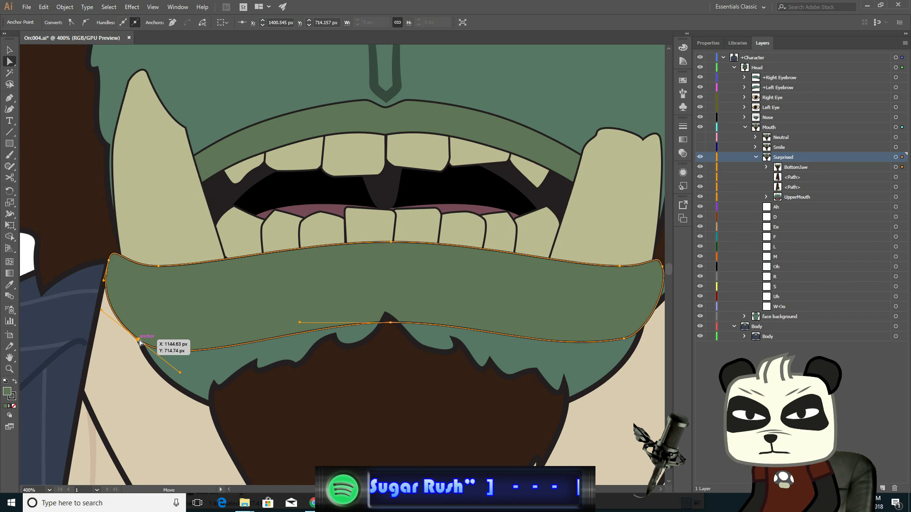
pyautogui.moveTo(180, 373); pyautogui.dragTo(187, 373)
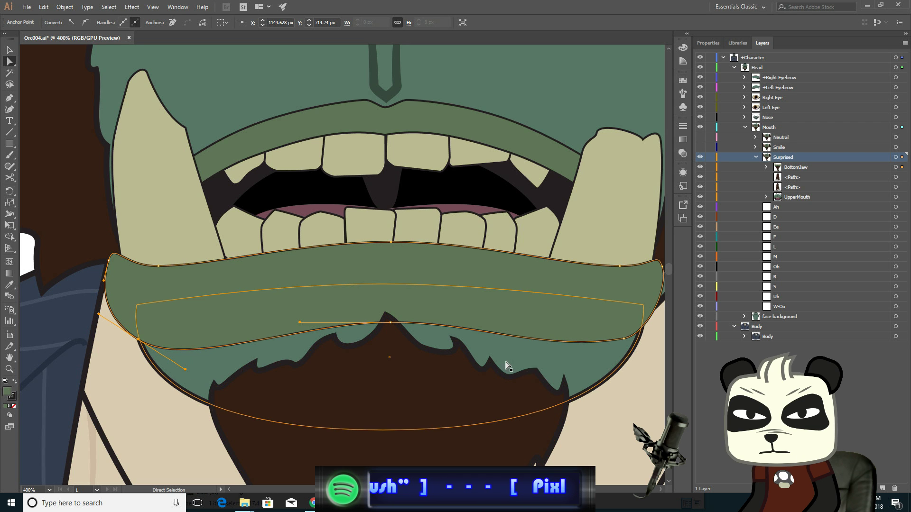
pyautogui.click(623, 339)
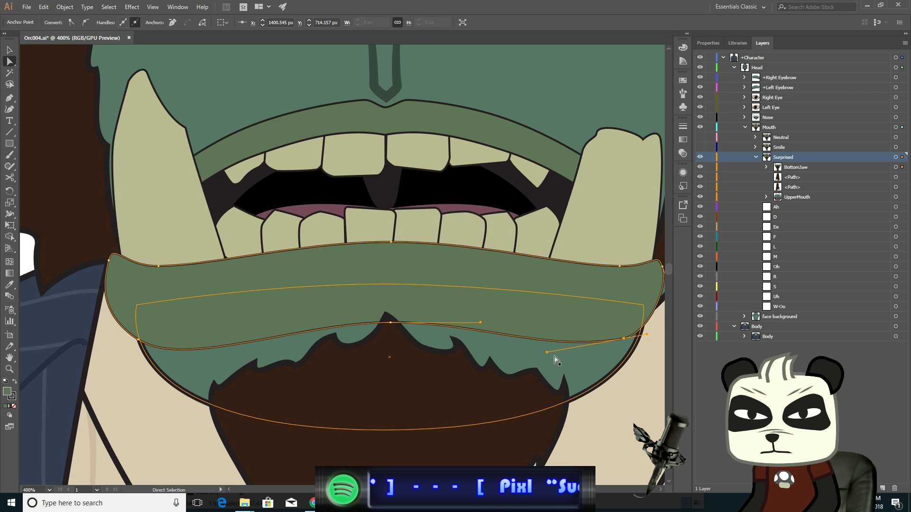
pyautogui.moveTo(546, 352); pyautogui.dragTo(558, 359)
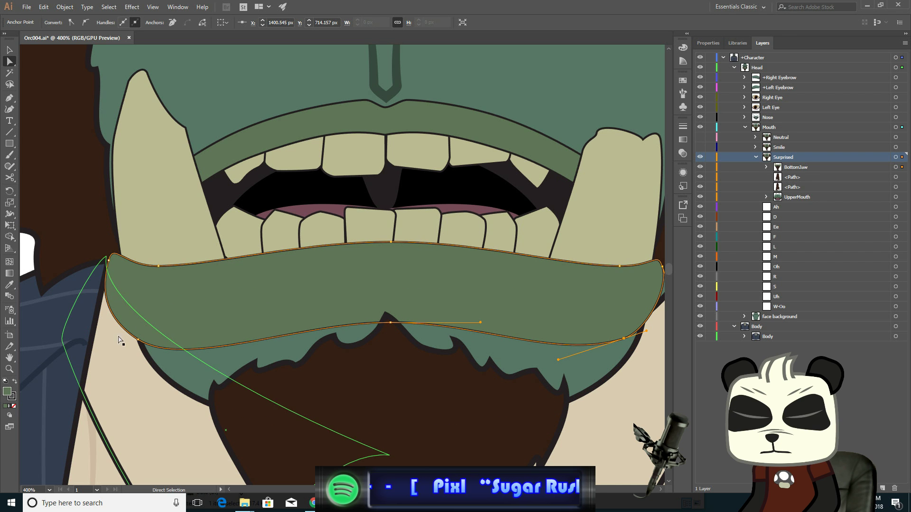
pyautogui.click(138, 340)
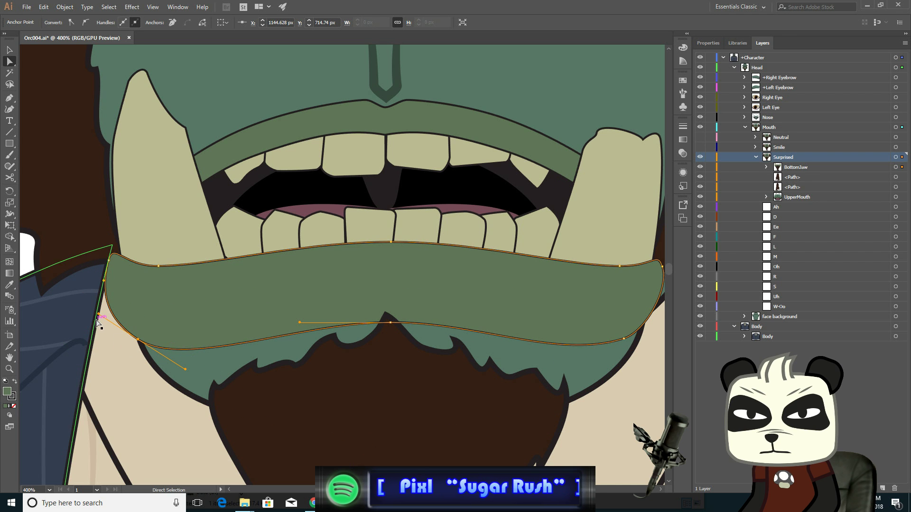
pyautogui.moveTo(98, 313); pyautogui.dragTo(105, 316)
pyautogui.moveTo(111, 321); pyautogui.dragTo(112, 326)
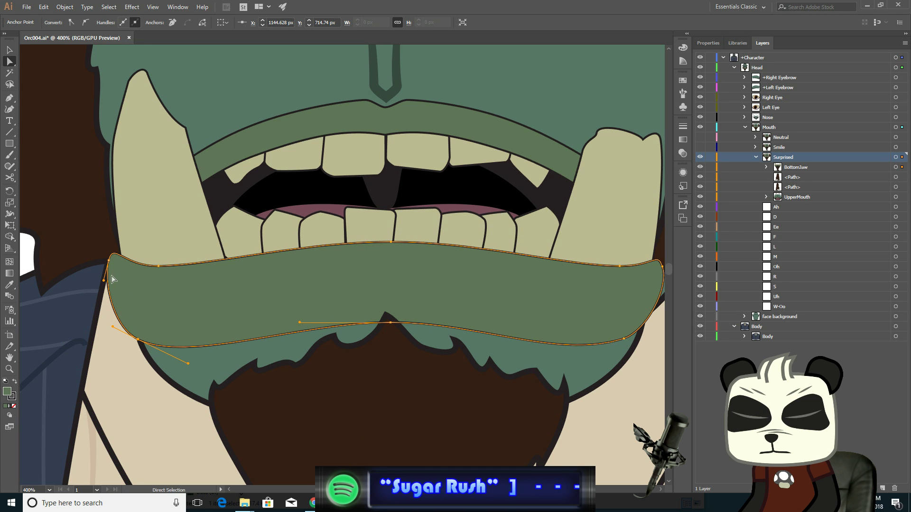
# - Nudge both lower lip upper corner anchors back two pixels toward the centre
pyautogui.click(109, 261)
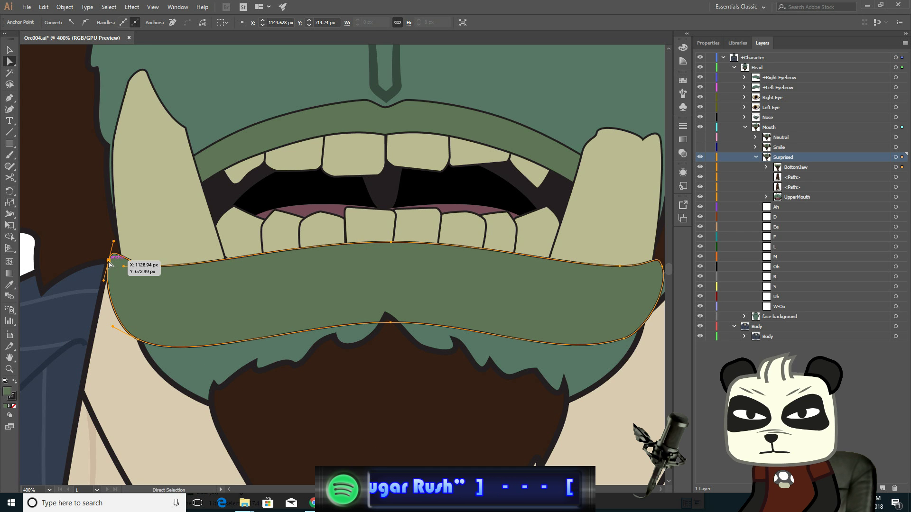
pyautogui.press('Right')
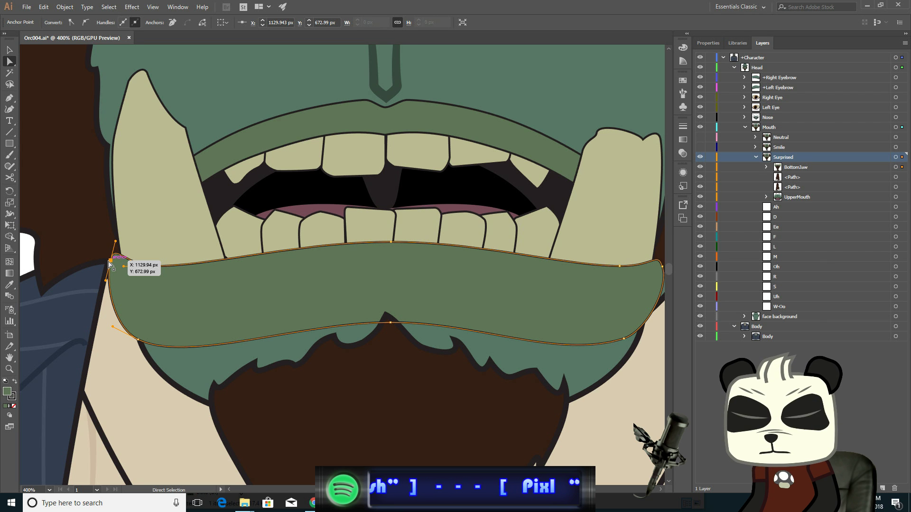
pyautogui.press('Right')
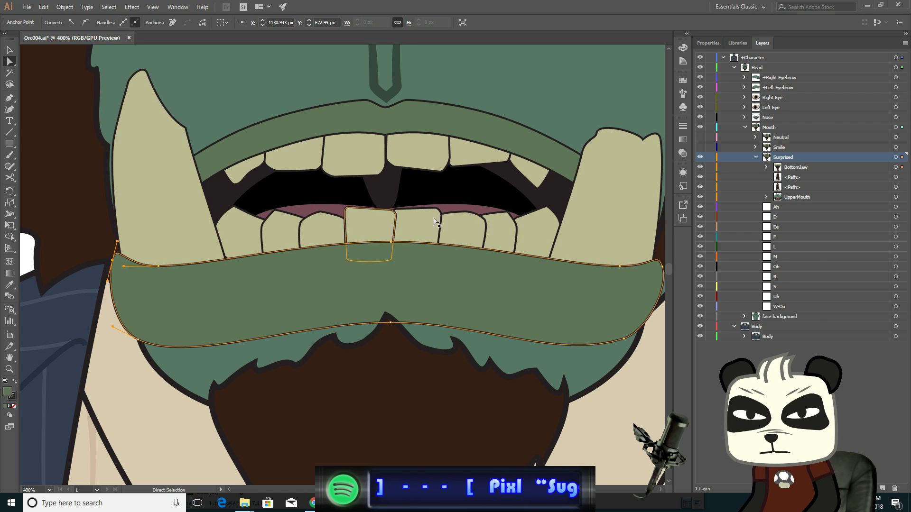
pyautogui.click(662, 267)
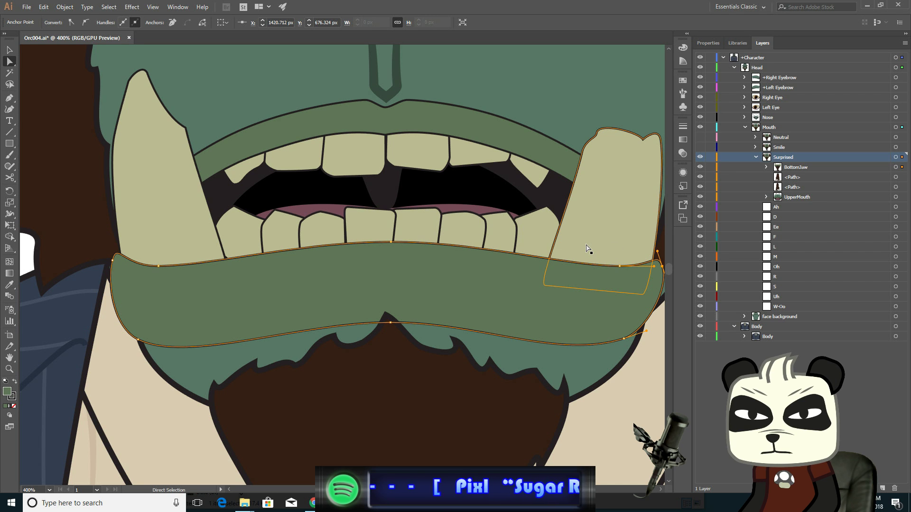
pyautogui.press('Left')
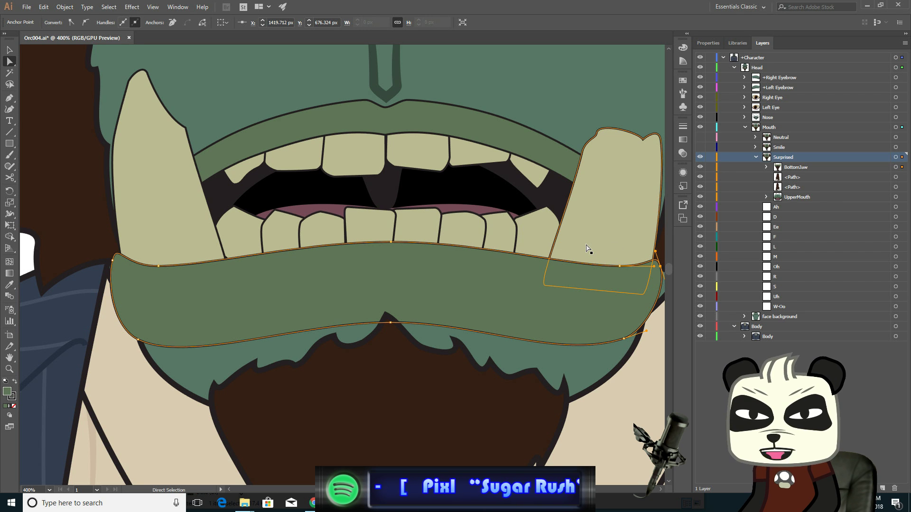
pyautogui.press('Left')
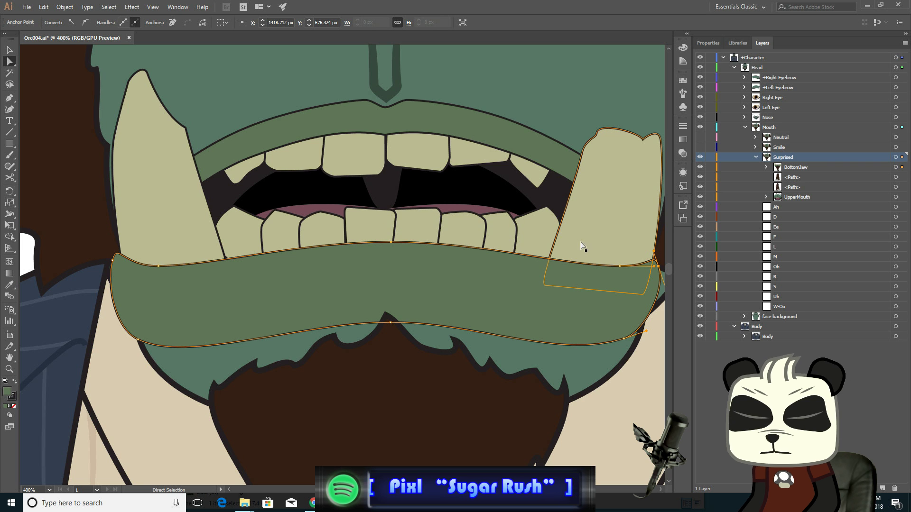
pyautogui.moveTo(398, 195); pyautogui.dragTo(408, 340)
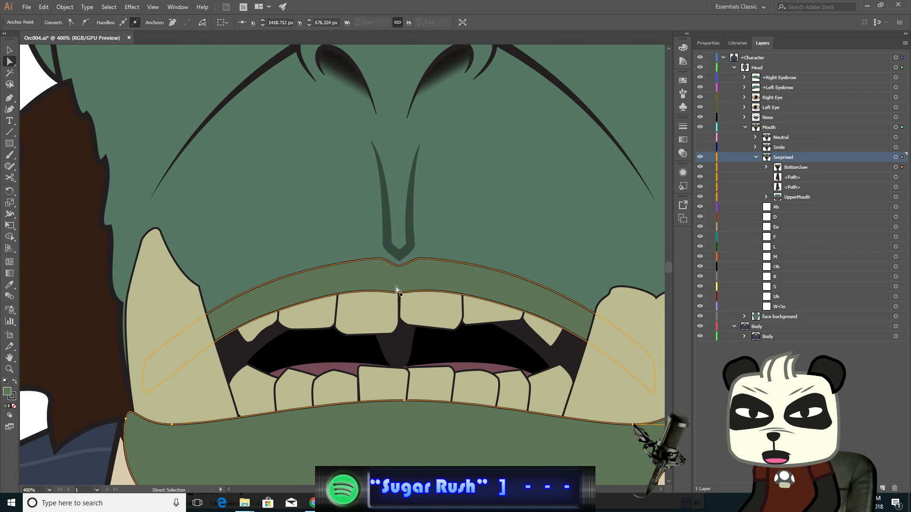
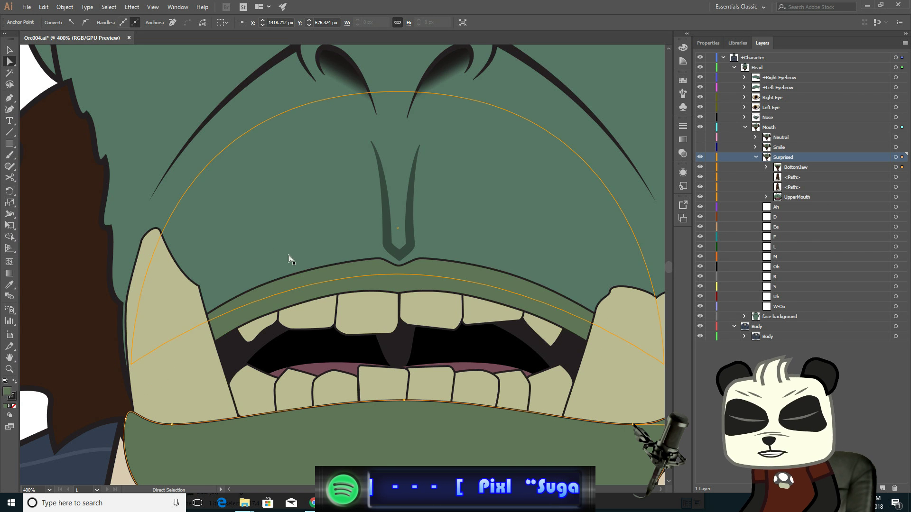
# - Select the upper lip path's middle bottom anchor and both top anchors beside the dip, and nudge them down five pixels
pyautogui.click(402, 265)
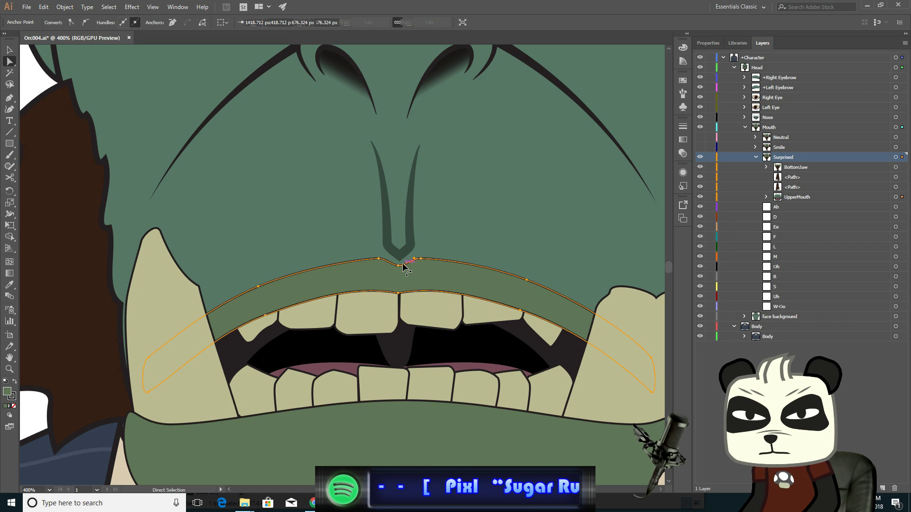
pyautogui.scroll(1, 401, 265)
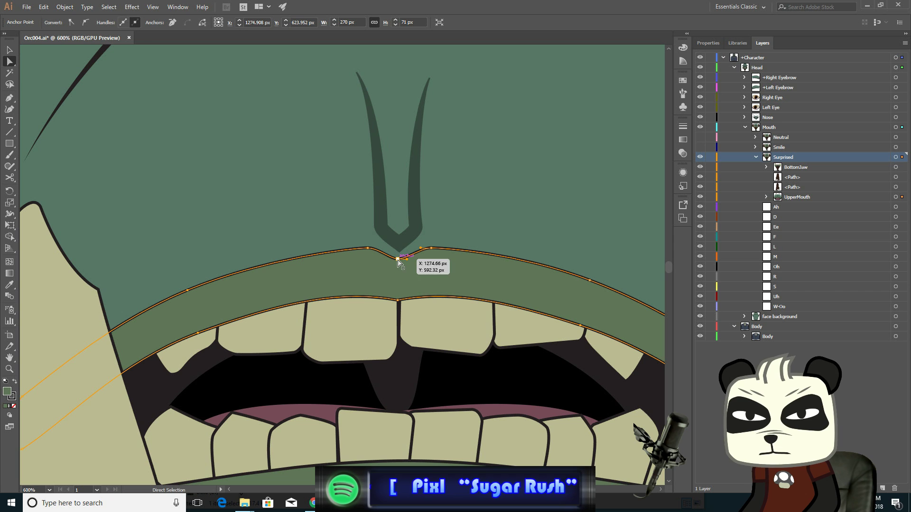
pyautogui.keyDown('shift'); pyautogui.click(398, 299); pyautogui.keyUp('shift')
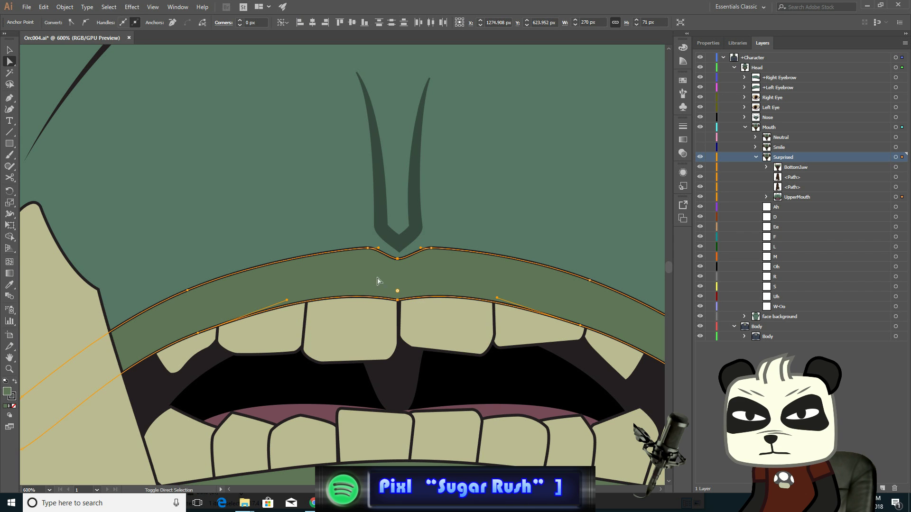
pyautogui.keyDown('shift'); pyautogui.click(367, 248); pyautogui.keyUp('shift')
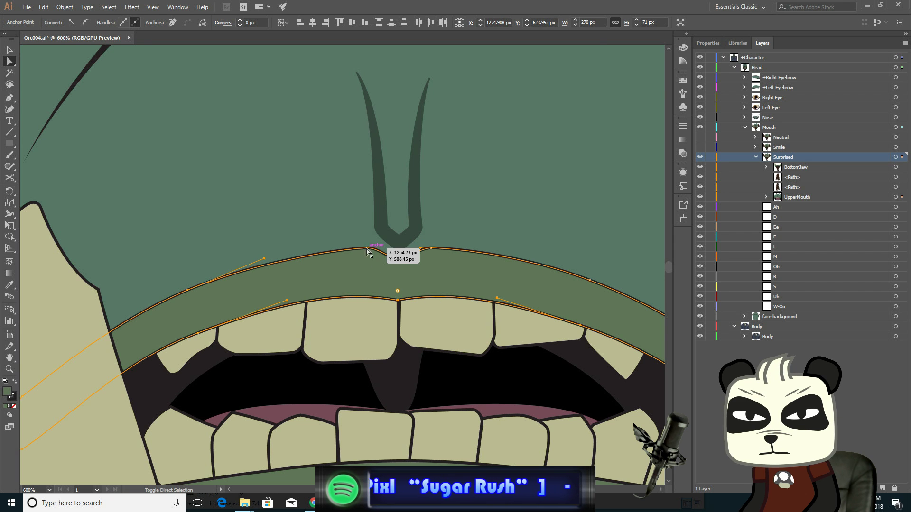
pyautogui.keyDown('shift'); pyautogui.click(430, 248); pyautogui.keyUp('shift')
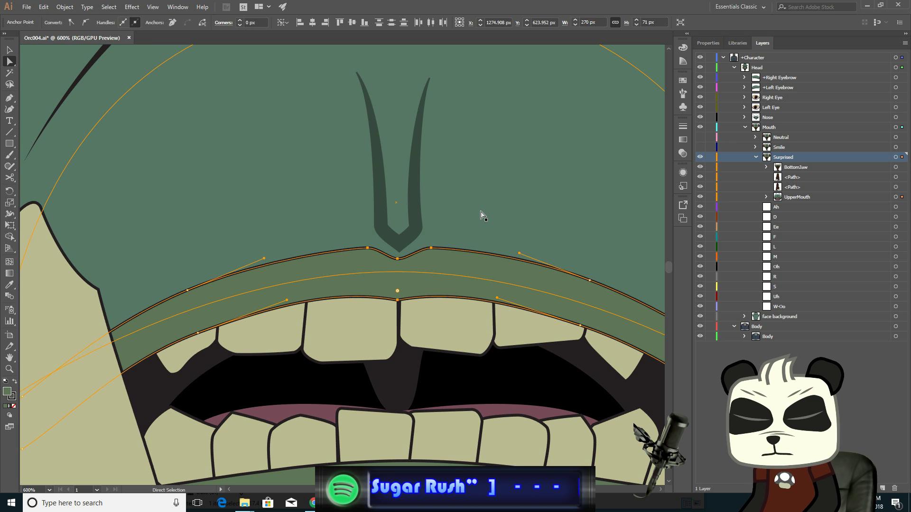
pyautogui.press('Down')
pyautogui.press('Down')
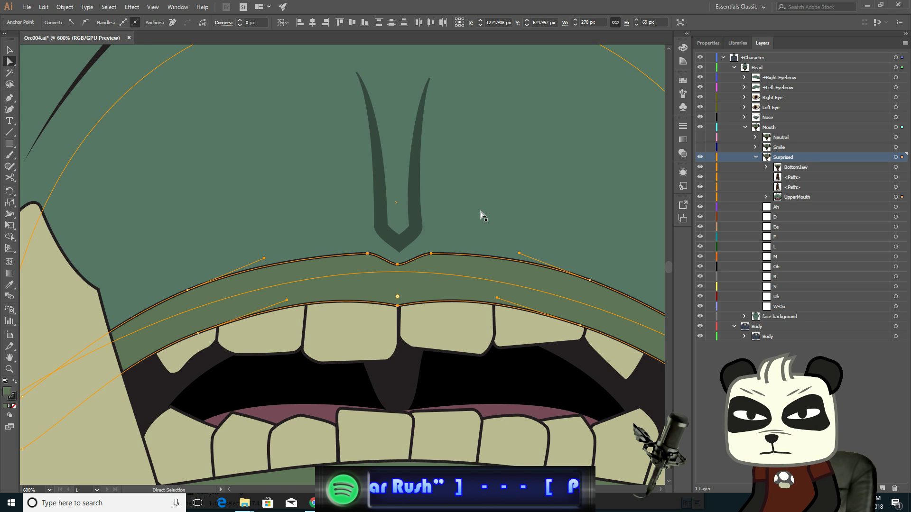
pyautogui.press('Down')
pyautogui.press('Down')
pyautogui.press('Down')
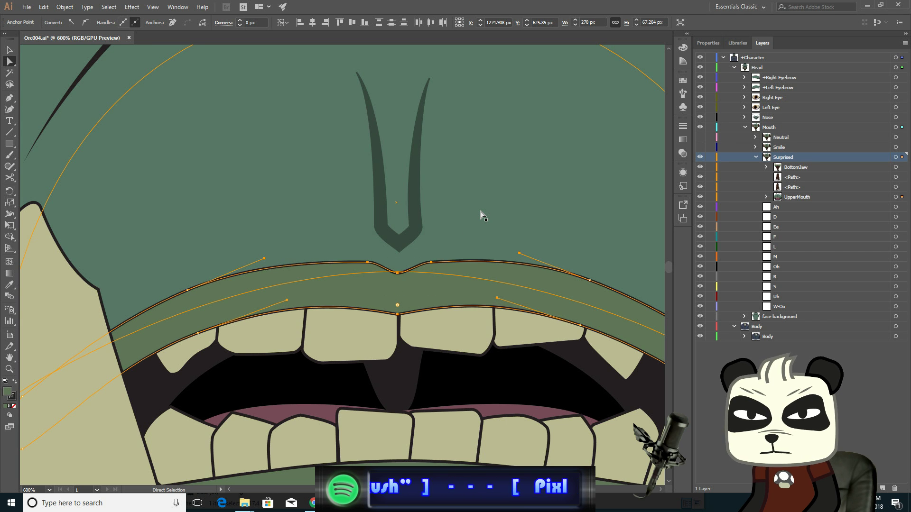
# - Nudge the upper lip's left corner anchors 3 px down and 3 px left
pyautogui.click(198, 334)
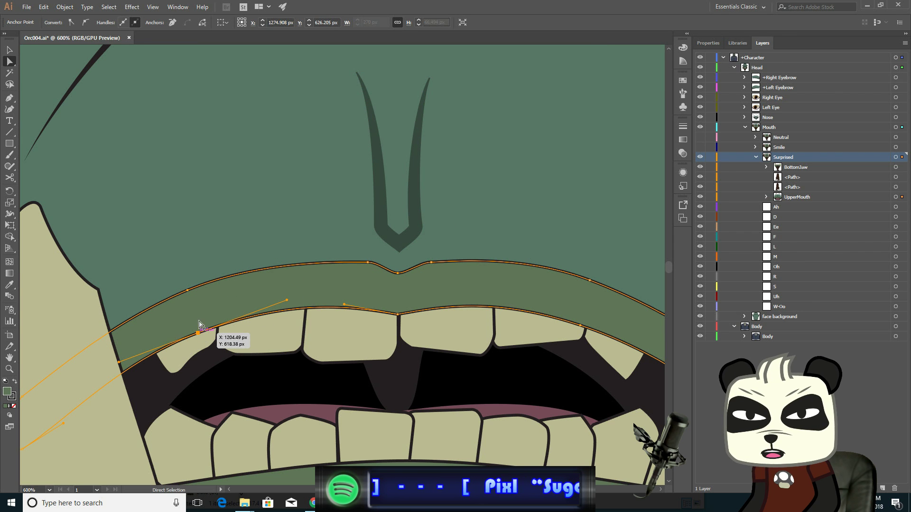
pyautogui.keyDown('shift'); pyautogui.click(187, 290); pyautogui.keyUp('shift')
pyautogui.press('Down')
pyautogui.press('Down')
pyautogui.press('Down')
pyautogui.press('Down')
pyautogui.press('Down')
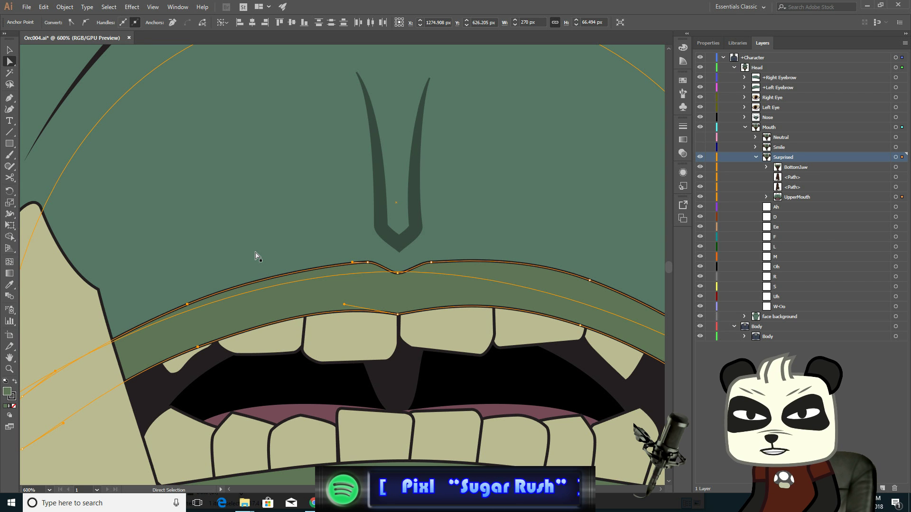
pyautogui.press('Left')
pyautogui.press('Left')
pyautogui.press('Left')
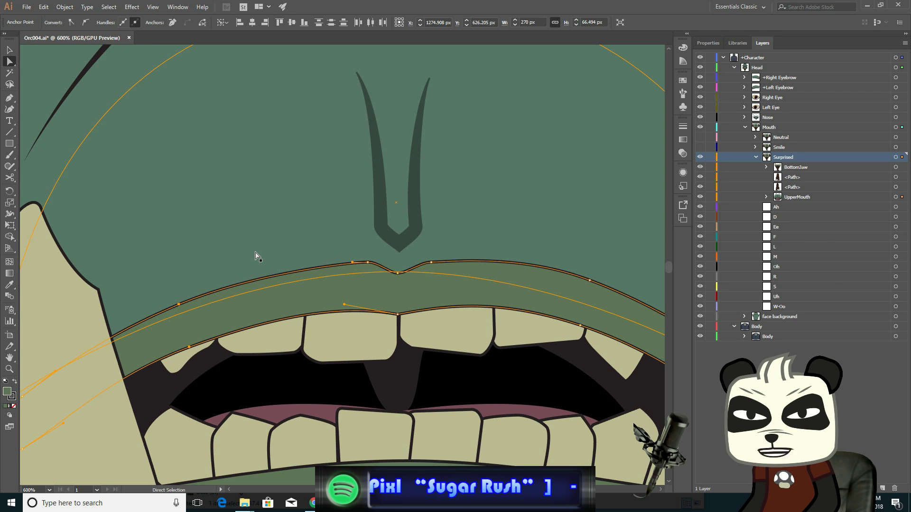
# - Nudge the upper lip's right corner anchors 3 px down and 2 px right
pyautogui.click(589, 280)
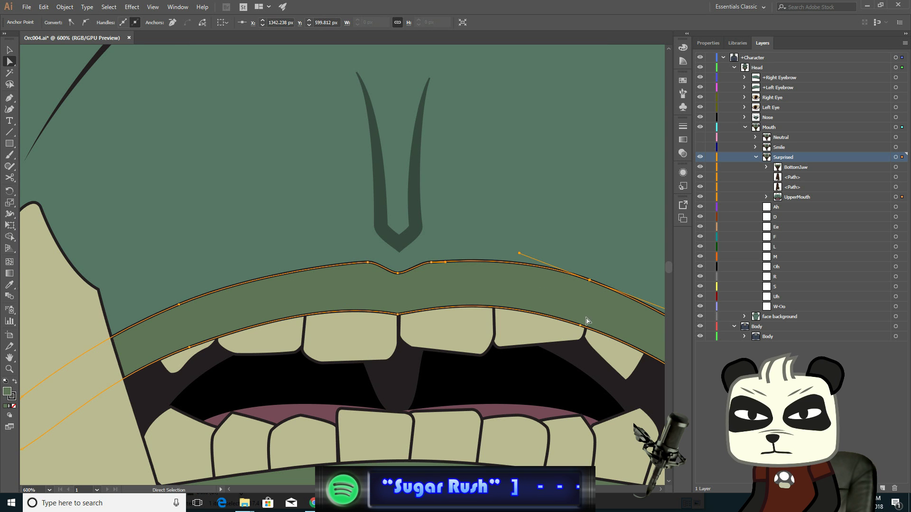
pyautogui.click(587, 324)
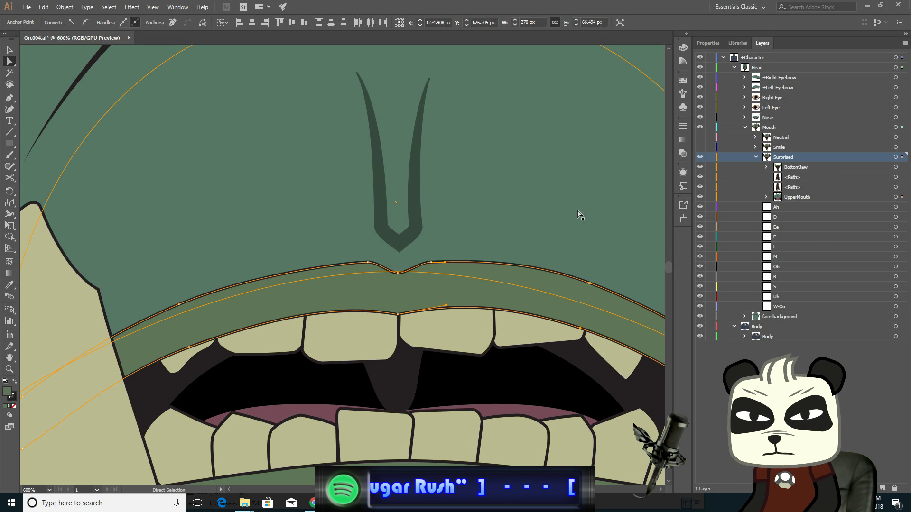
pyautogui.press('Down')
pyautogui.press('Down')
pyautogui.press('Down')
pyautogui.press('Down')
pyautogui.press('Right')
pyautogui.press('Right')
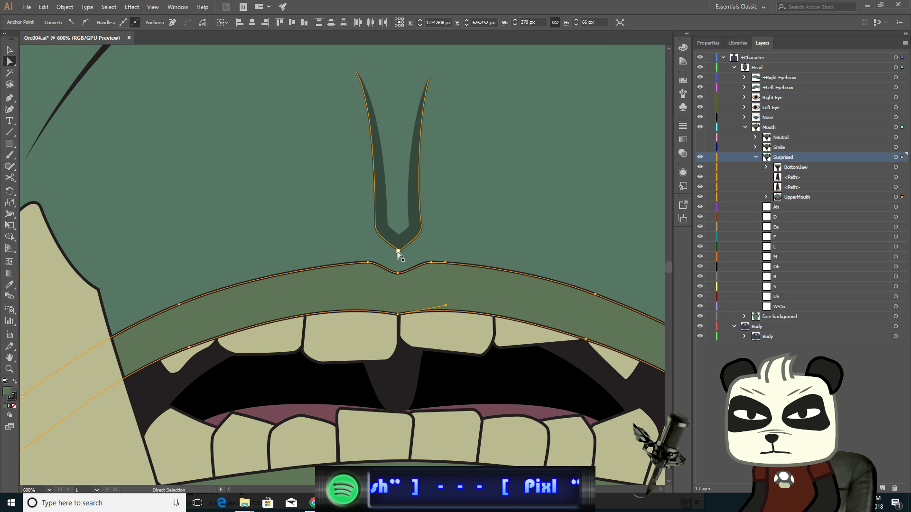
# - Lower the bottom tip anchor of the V-shaped crease above the upper lip by 4 px
pyautogui.click(399, 252)
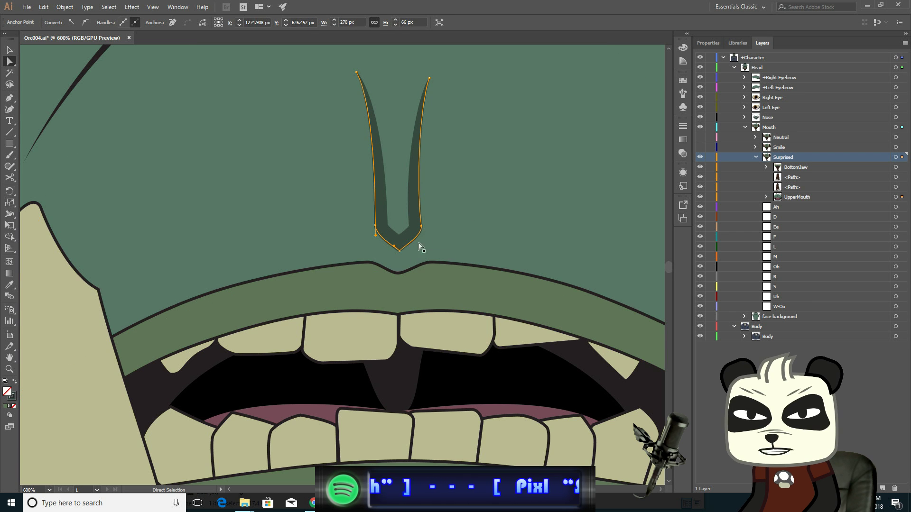
pyautogui.click(386, 226)
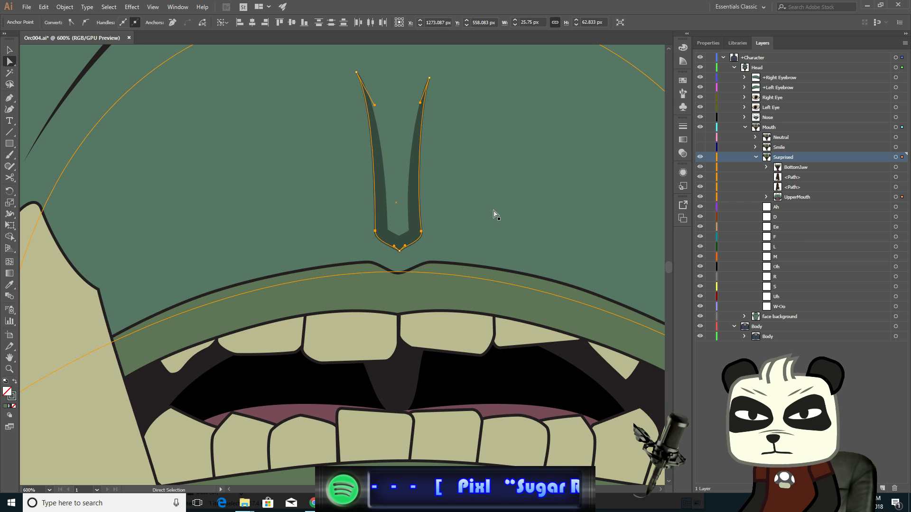
pyautogui.press('v')
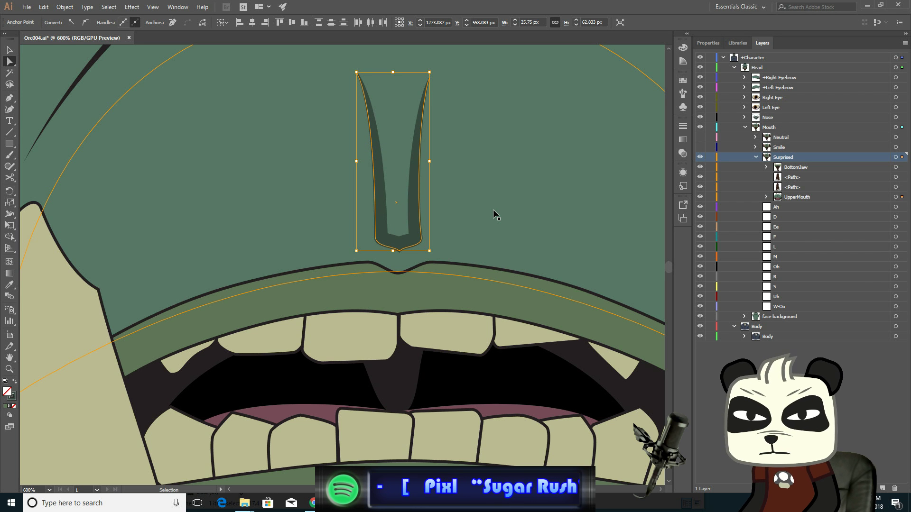
pyautogui.press('a')
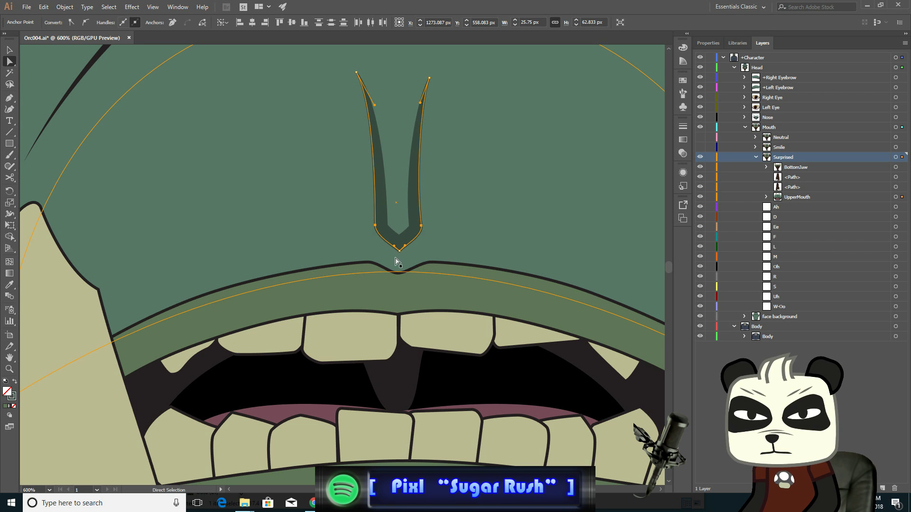
pyautogui.click(399, 252)
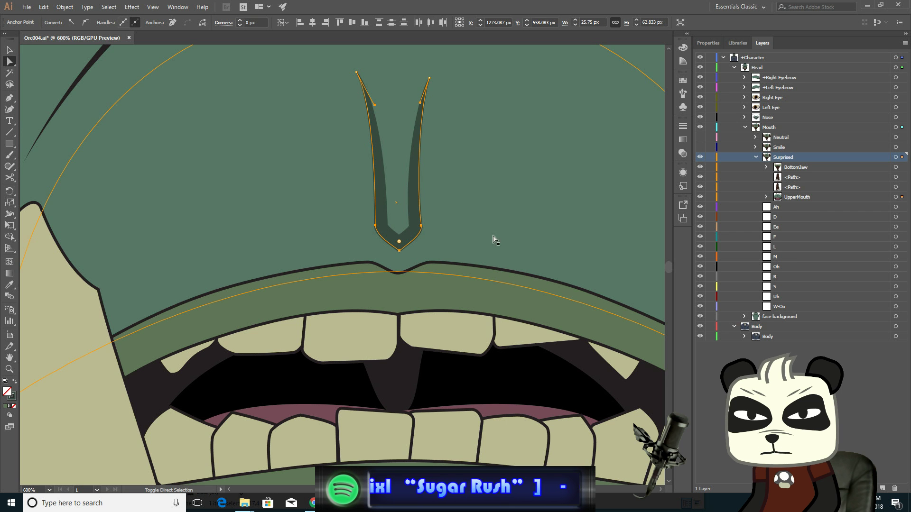
pyautogui.press('Down')
pyautogui.press('Down')
pyautogui.press('Down')
pyautogui.press('Down')
pyautogui.press('Down')
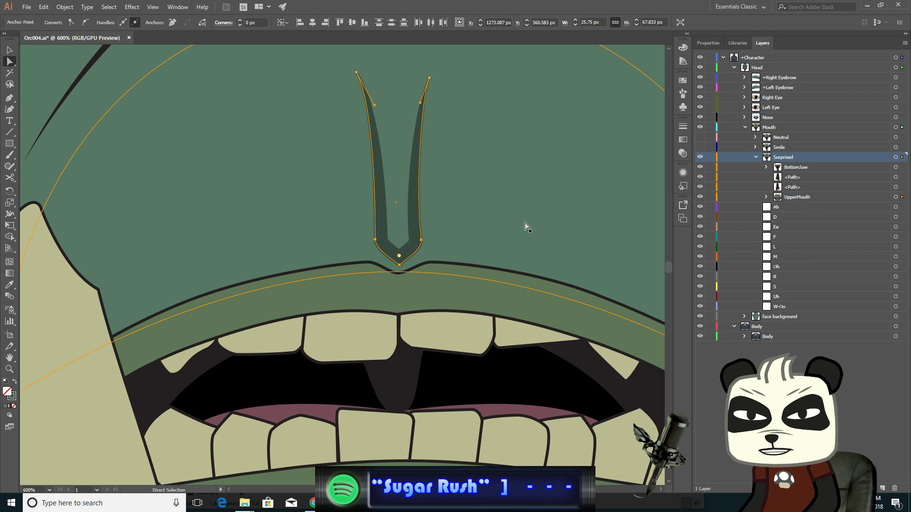
# - Nudge the lower end of the right cheek crease 2 px down and 2 px left
pyautogui.scroll(-3, 459, 229)
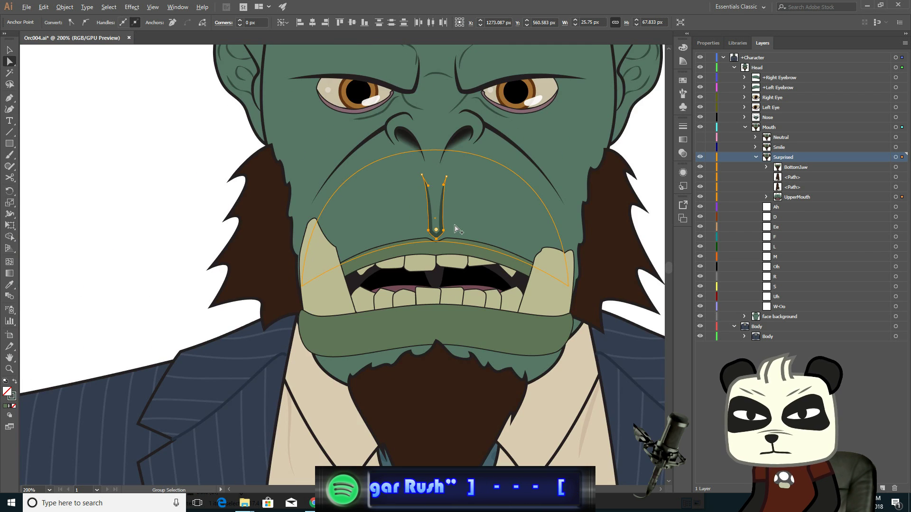
pyautogui.scroll(1, 458, 229)
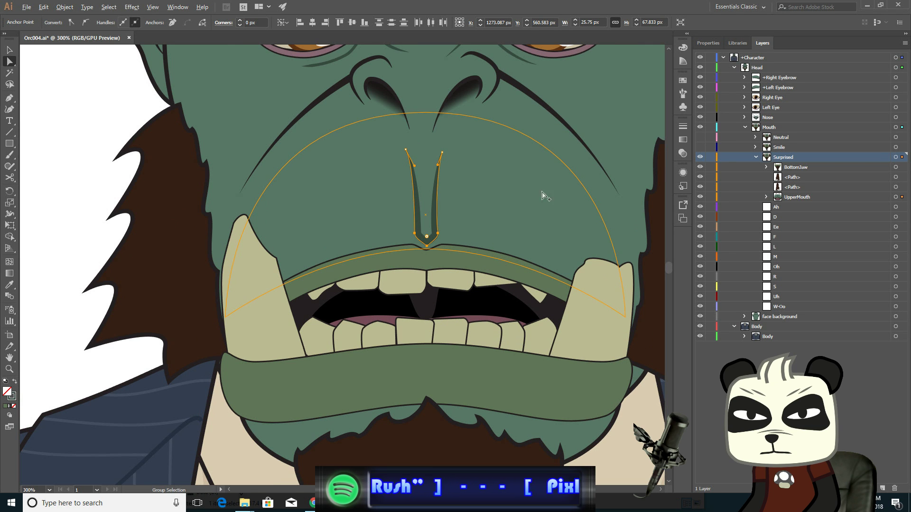
pyautogui.click(611, 180)
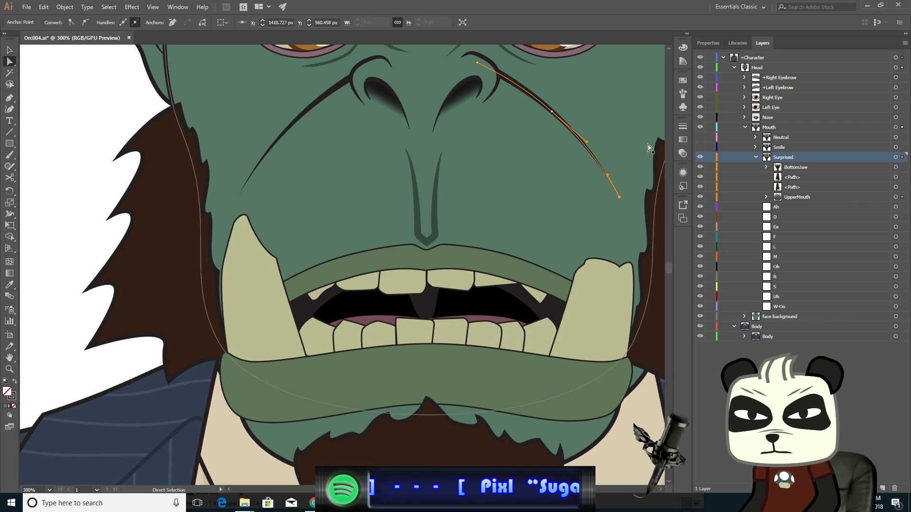
pyautogui.press('Down')
pyautogui.press('Down')
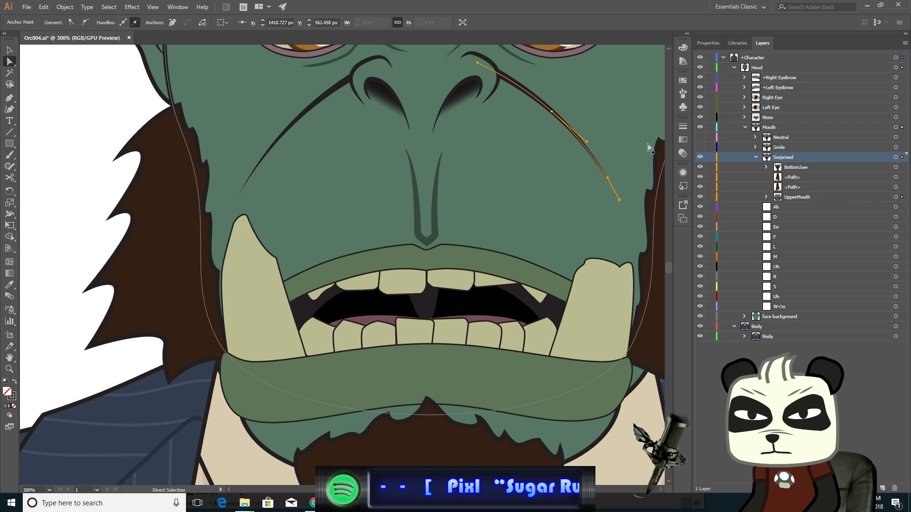
pyautogui.press('Left')
pyautogui.press('Left')
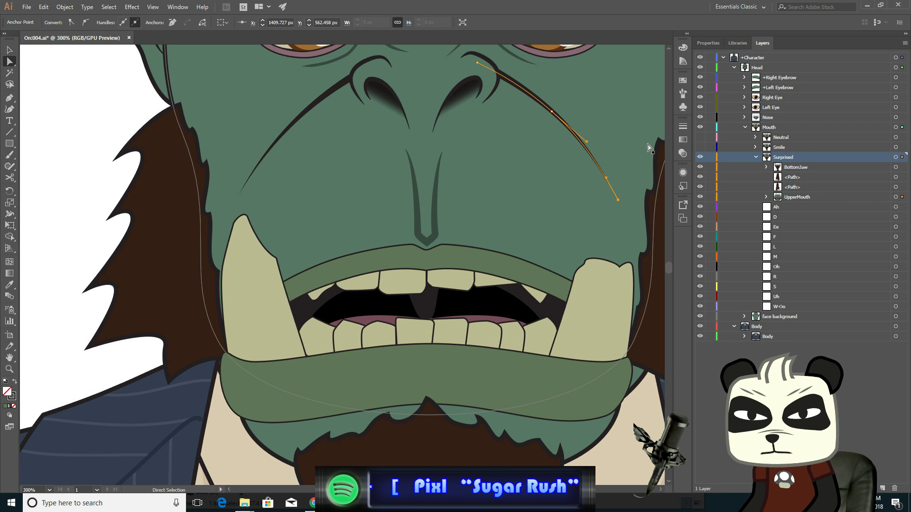
# - Nudge the lower end of the left cheek crease 3 px down and 1 px right
pyautogui.click(245, 196)
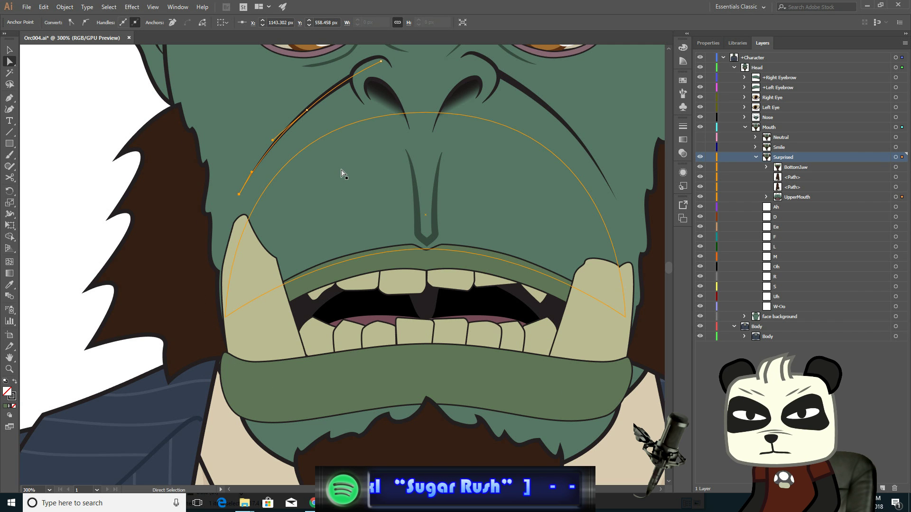
pyautogui.press('Down')
pyautogui.press('Down')
pyautogui.press('Down')
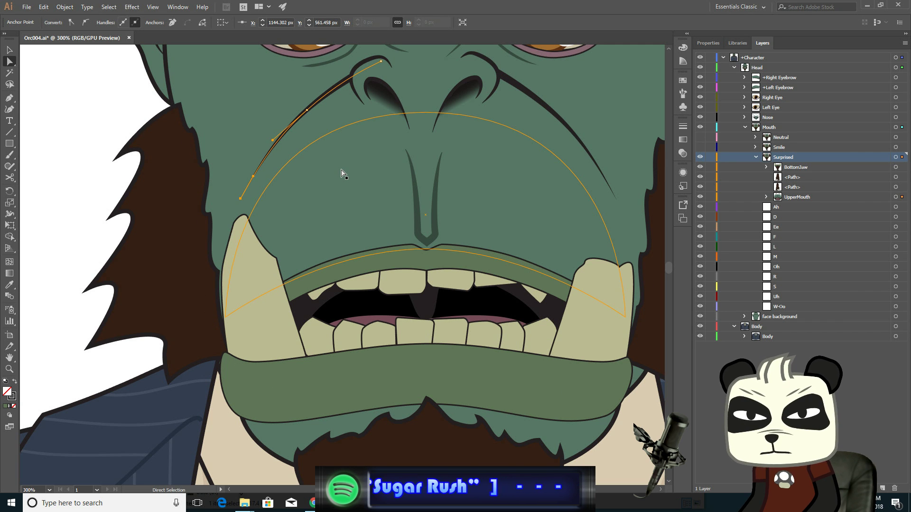
pyautogui.press('Right')
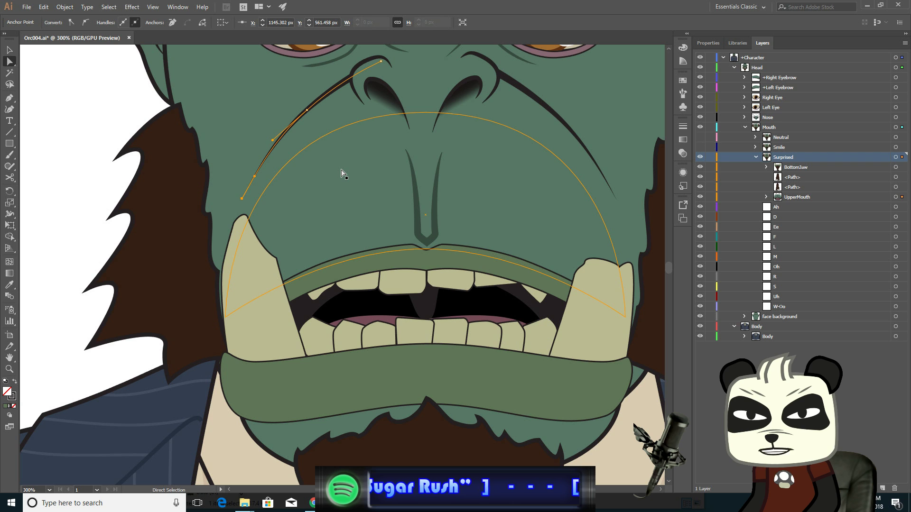
# - Nudge a middle anchor of each cheek crease down one pixel
pyautogui.click(307, 110)
pyautogui.press('Down')
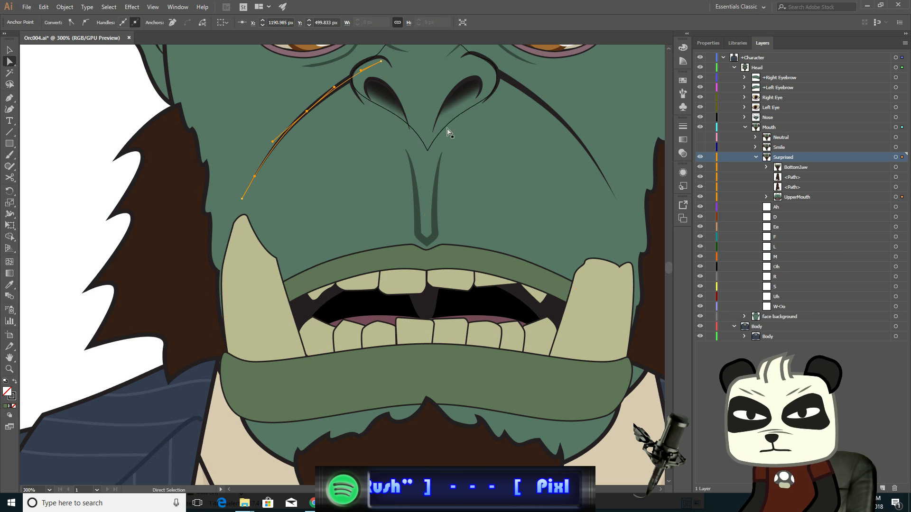
pyautogui.click(552, 112)
pyautogui.press('Down')
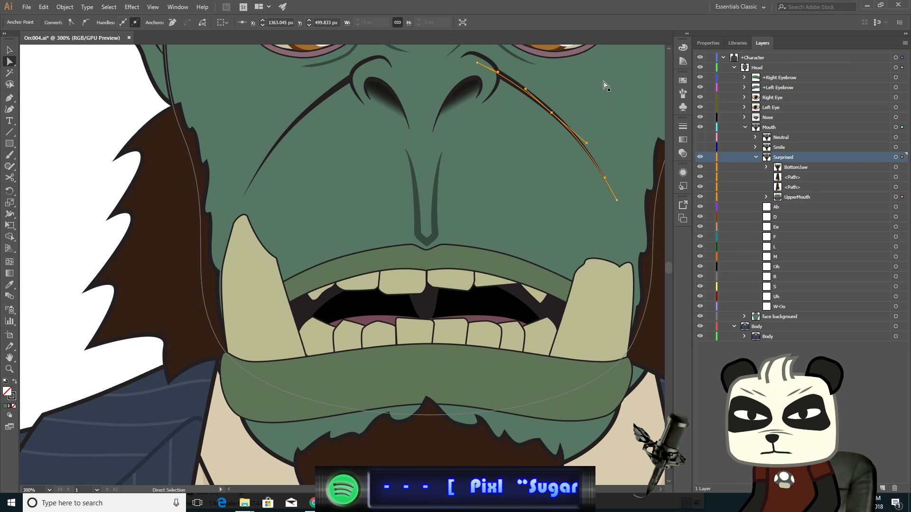
# - Try to nudge the right sideburn's lower anchors 7 px down and 3 px left near the lip corner
pyautogui.click(9, 50)
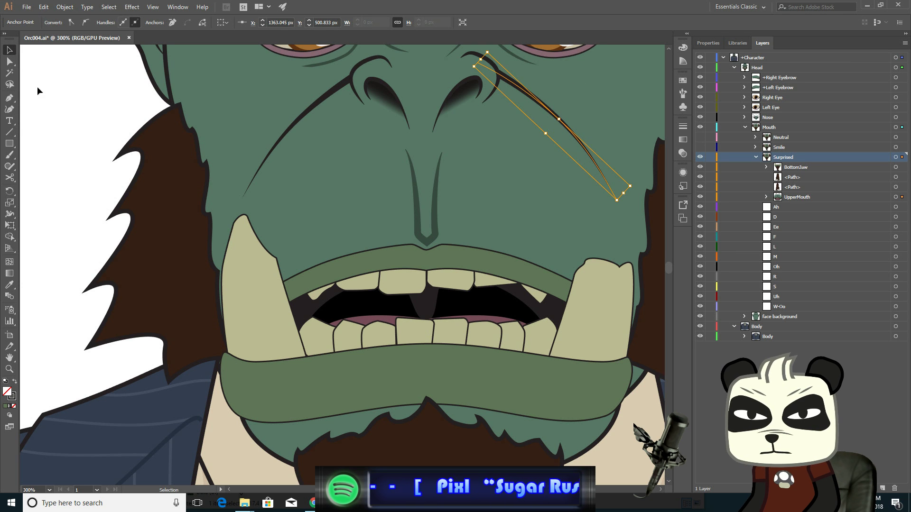
pyautogui.click(47, 98)
pyautogui.scroll(-2, 172, 163)
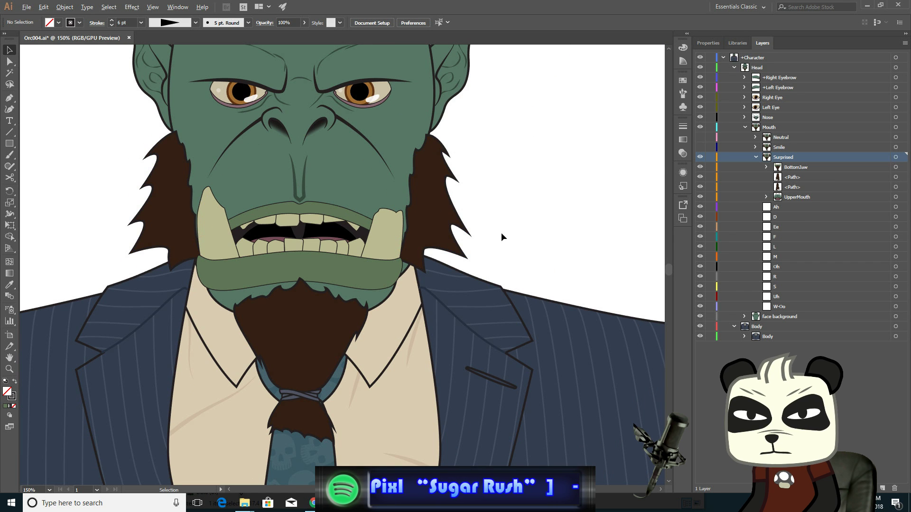
pyautogui.scroll(2, 502, 234)
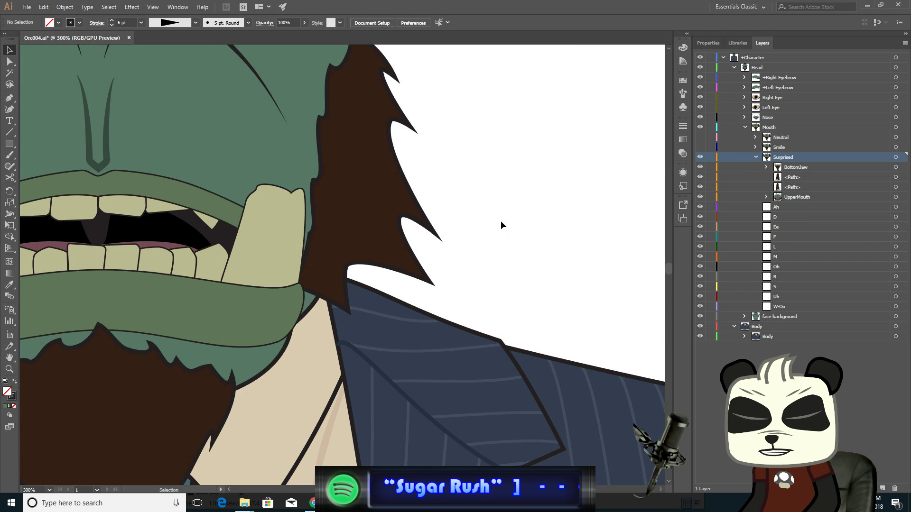
pyautogui.moveTo(465, 222); pyautogui.dragTo(677, 185)
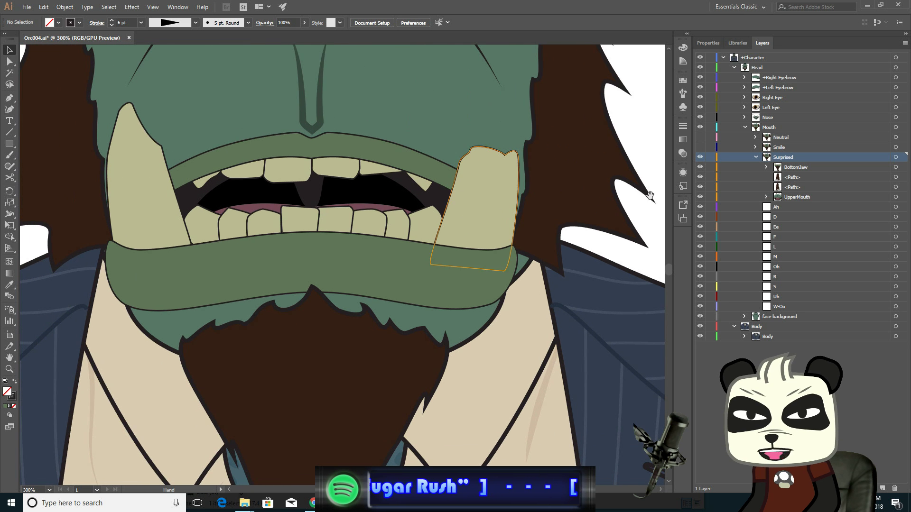
pyautogui.click(578, 211)
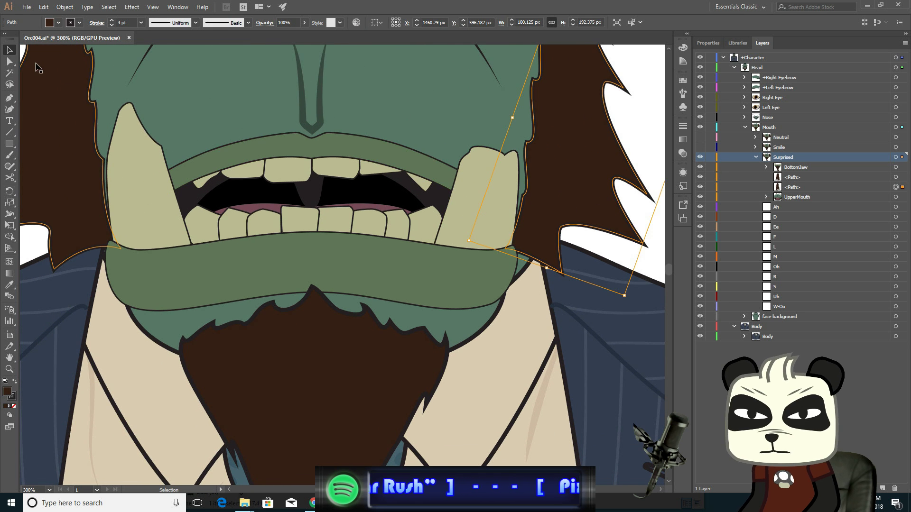
pyautogui.click(10, 62)
pyautogui.scroll(1, 367, 239)
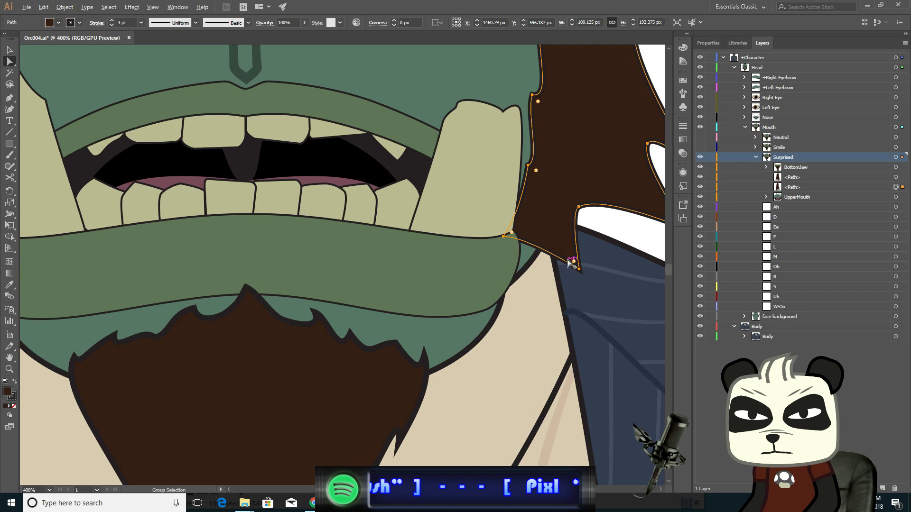
pyautogui.moveTo(621, 219); pyautogui.dragTo(512, 212)
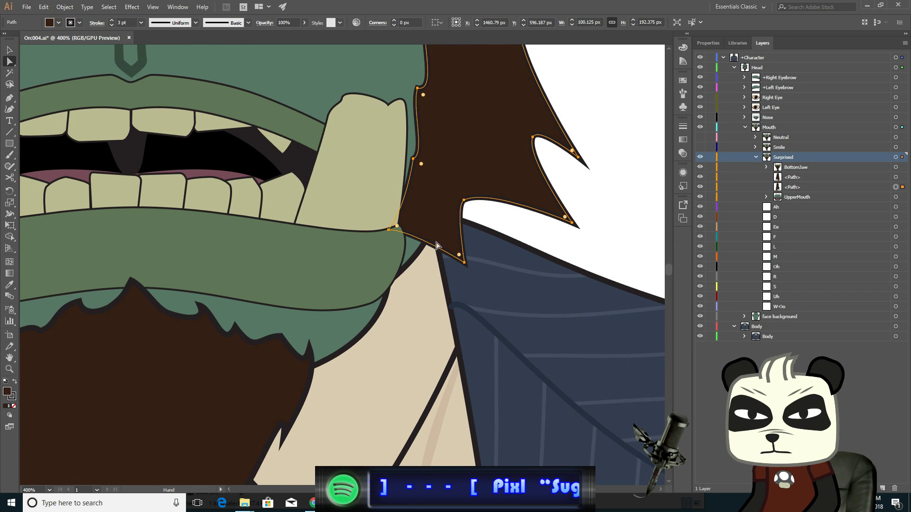
pyautogui.click(397, 227)
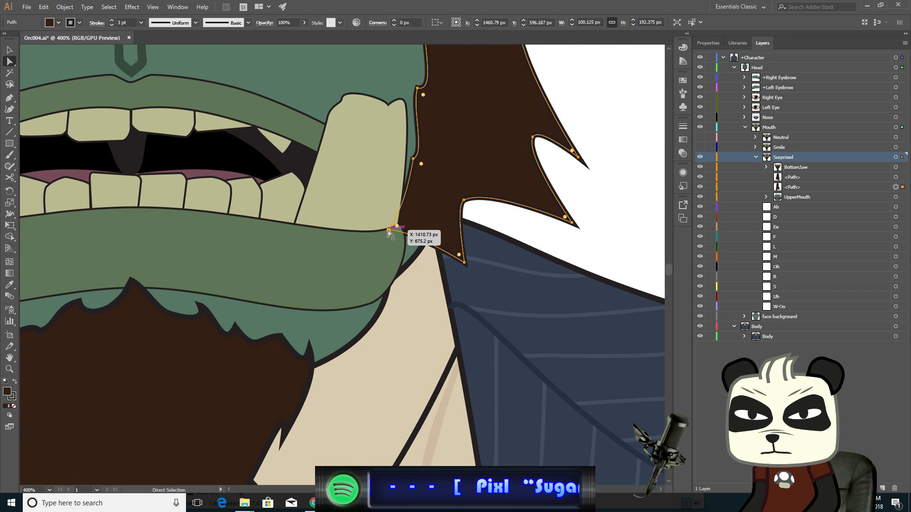
pyautogui.keyDown('shift'); pyautogui.click(465, 264); pyautogui.keyUp('shift')
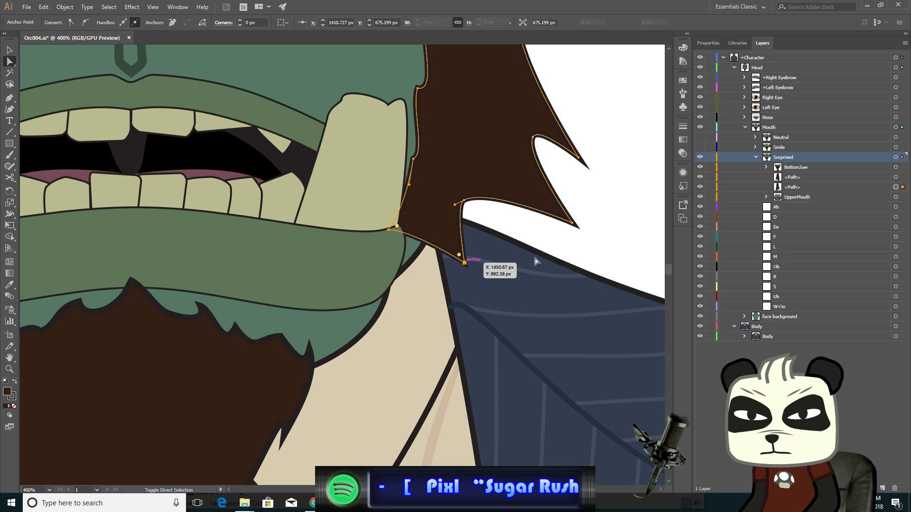
pyautogui.press('Down')
pyautogui.press('Down')
pyautogui.press('Down')
pyautogui.press('Down')
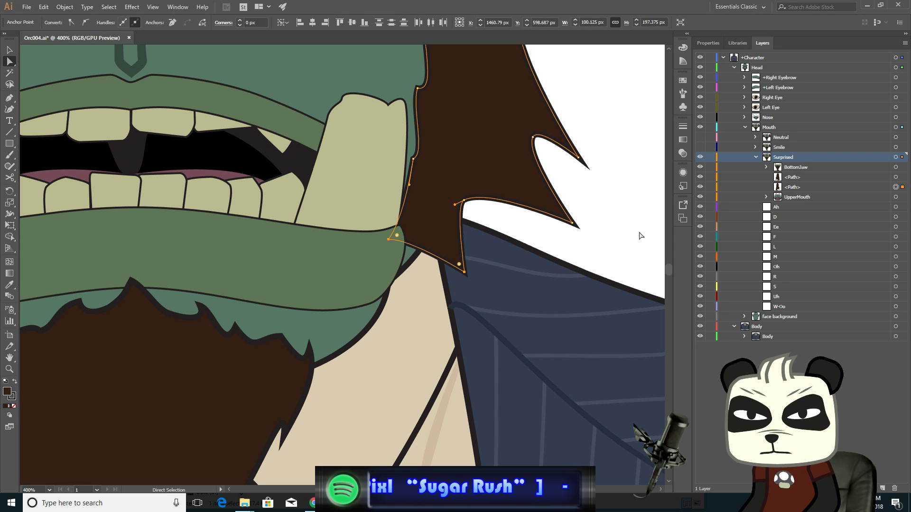
pyautogui.press('Down')
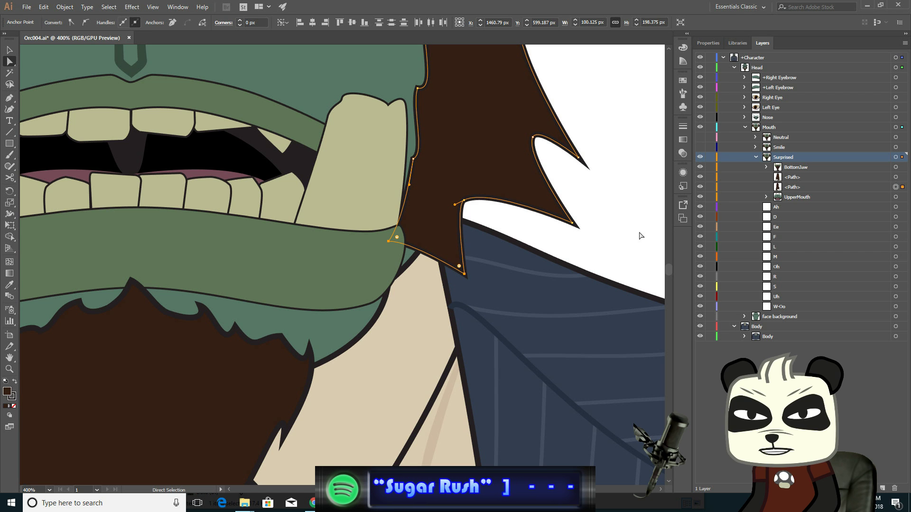
pyautogui.press('Down')
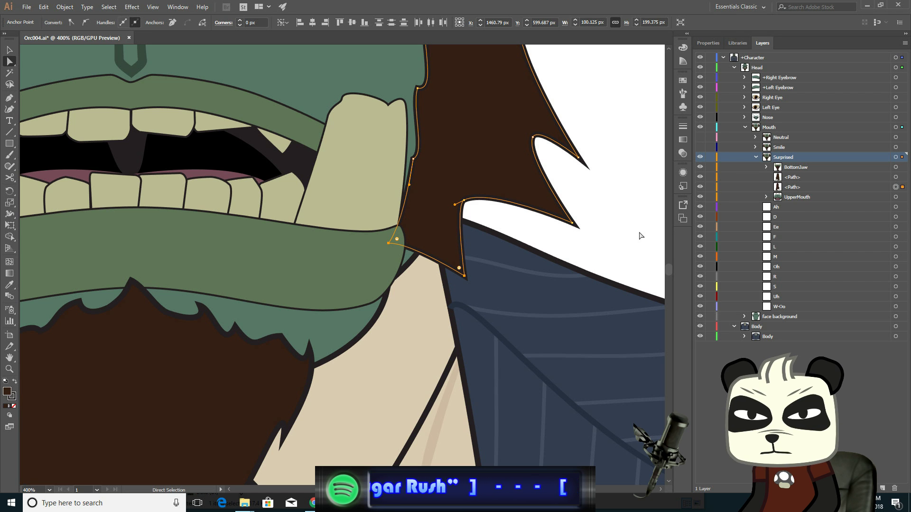
pyautogui.press('Down')
pyautogui.press('Down')
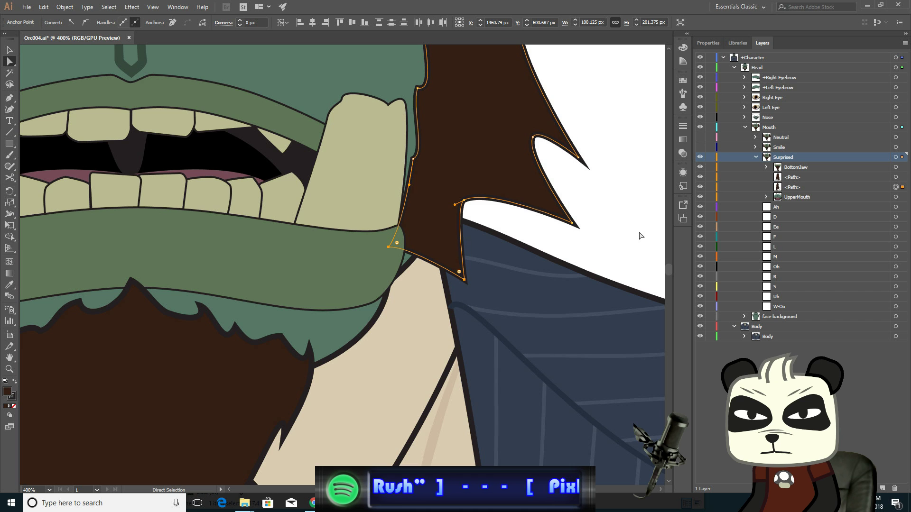
pyautogui.press('Left')
pyautogui.press('Left')
pyautogui.press('Left')
pyautogui.press('Left')
pyautogui.press('Left')
pyautogui.press('Left')
pyautogui.press('Left')
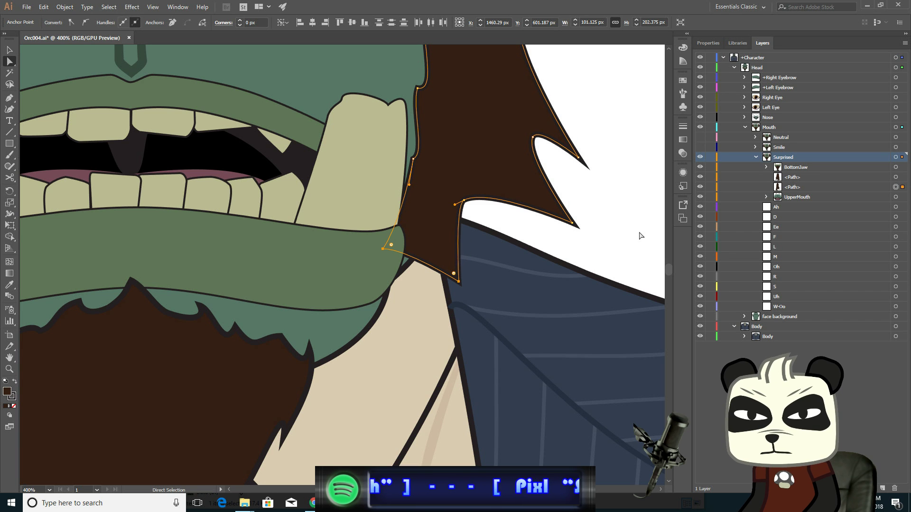
pyautogui.click(414, 158)
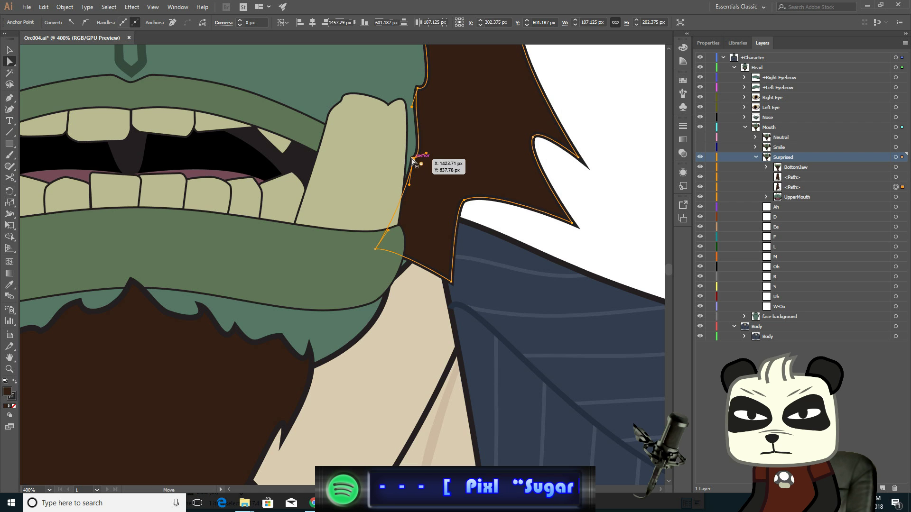
pyautogui.keyDown('shift'); pyautogui.click(464, 200); pyautogui.keyUp('shift')
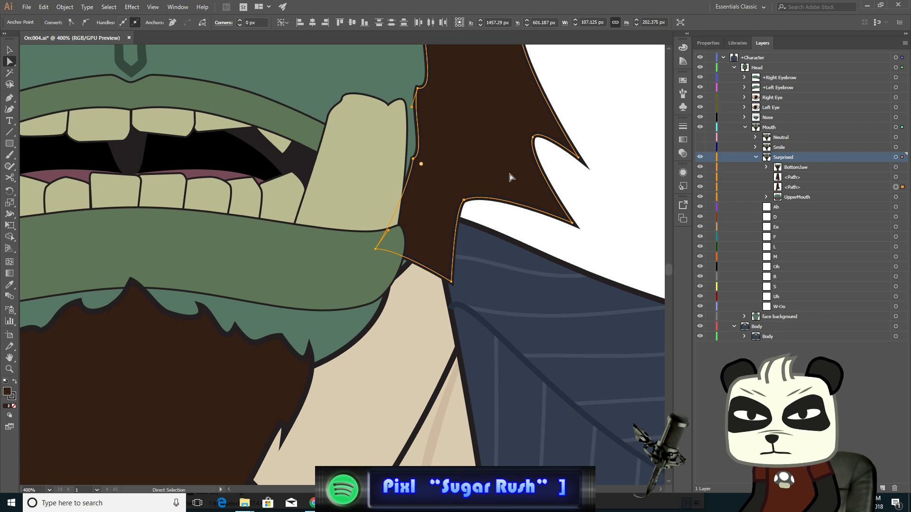
# - Undo the sideburn anchor nudges
pyautogui.hotkey('ctrl', 'z')
pyautogui.hotkey('ctrl', 'z')
pyautogui.hotkey('ctrl', 'z')
pyautogui.hotkey('ctrl', 'z')
pyautogui.hotkey('ctrl', 'z')
pyautogui.hotkey('ctrl', 'z')
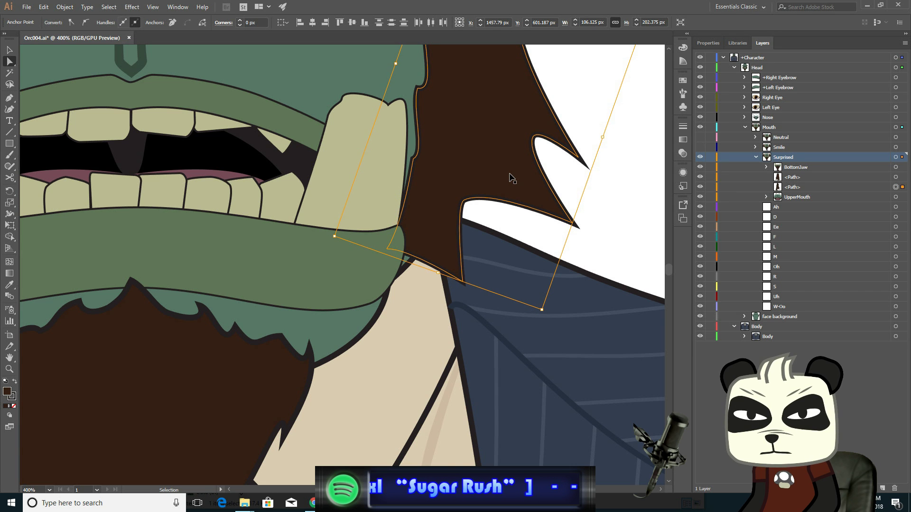
pyautogui.hotkey('ctrl', 'z')
pyautogui.hotkey('ctrl', 'z')
pyautogui.hotkey('ctrl', 'z')
pyautogui.hotkey('ctrl', 'z')
pyautogui.hotkey('ctrl', 'z')
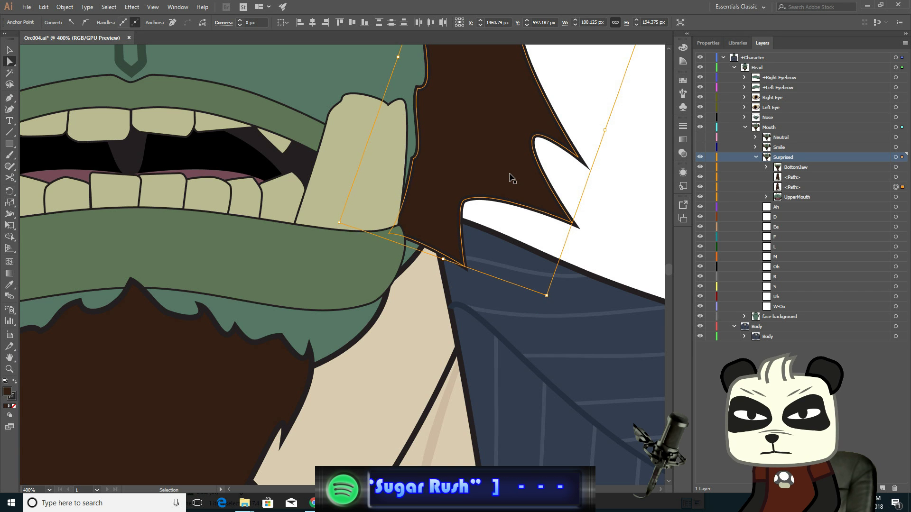
pyautogui.hotkey('ctrl', 'z')
pyautogui.hotkey('ctrl', 'z')
pyautogui.hotkey('ctrl', 'z')
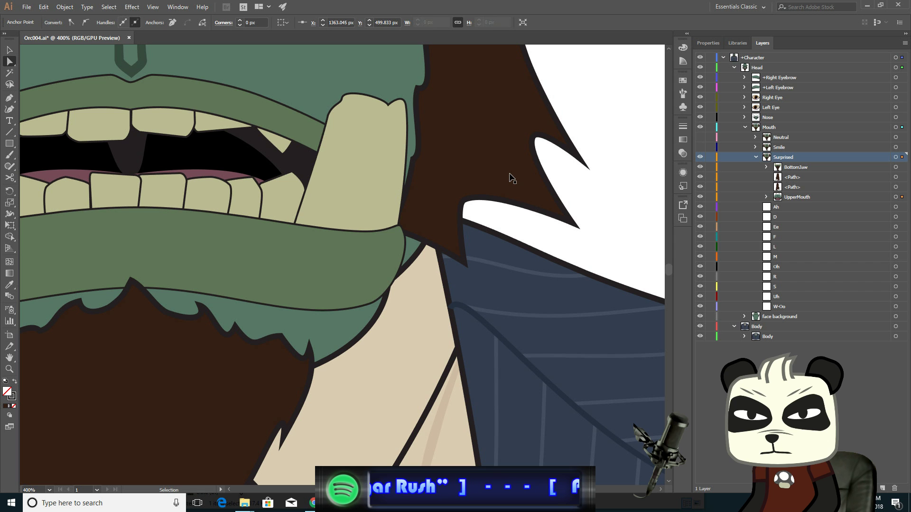
# - Redo the last undone move
pyautogui.scroll(-4, 508, 177)
pyautogui.scroll(1, 382, 192)
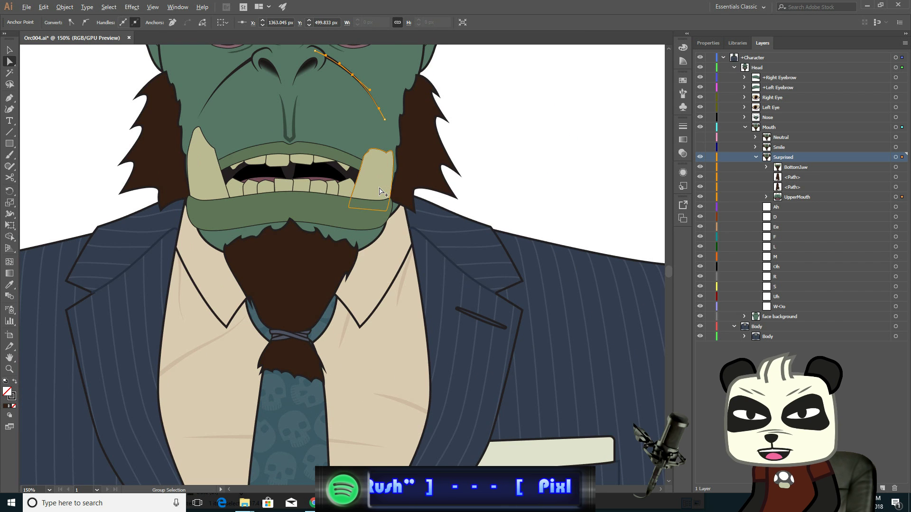
pyautogui.click(43, 7)
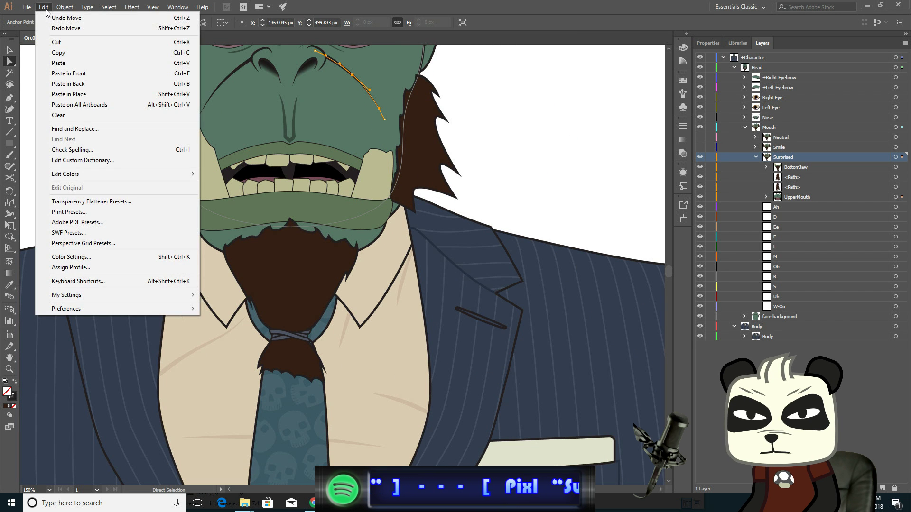
pyautogui.click(58, 29)
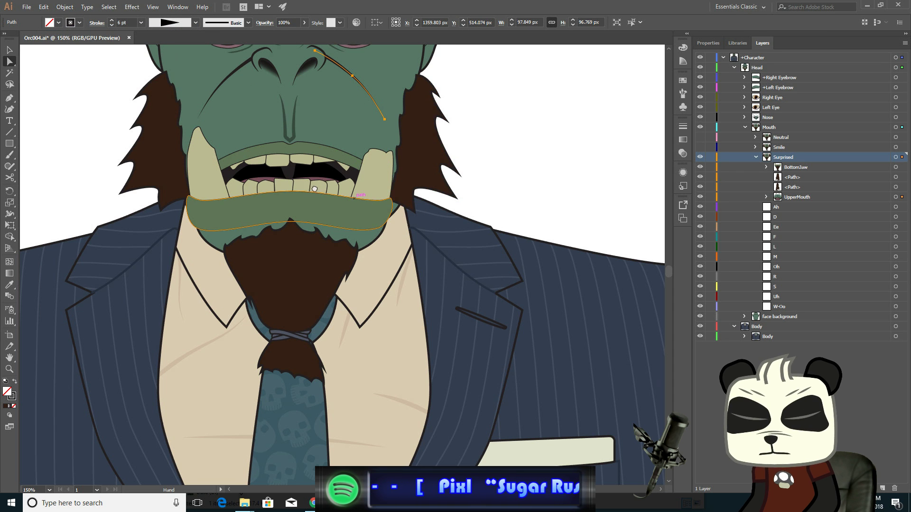
# - Compare the Surprised mouth with the Neutral mouth by toggling each layer's visibility
pyautogui.moveTo(304, 185); pyautogui.dragTo(436, 235)
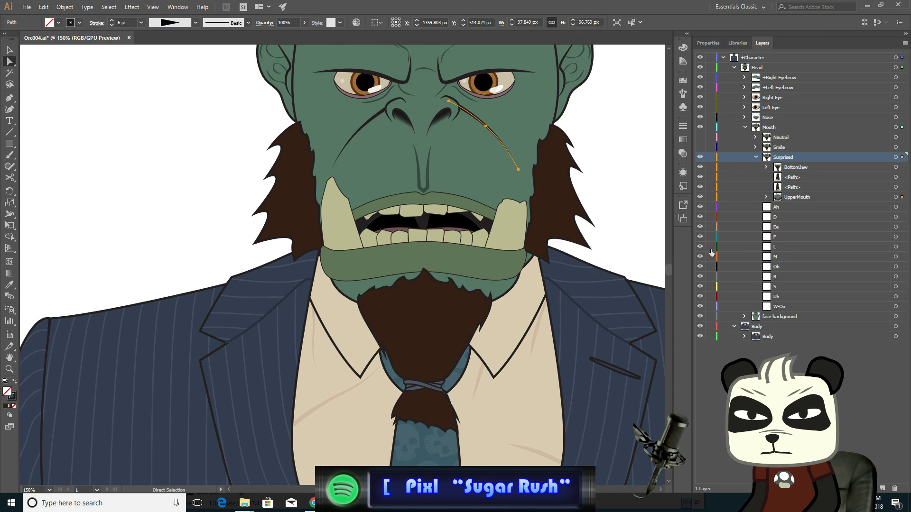
pyautogui.click(700, 158)
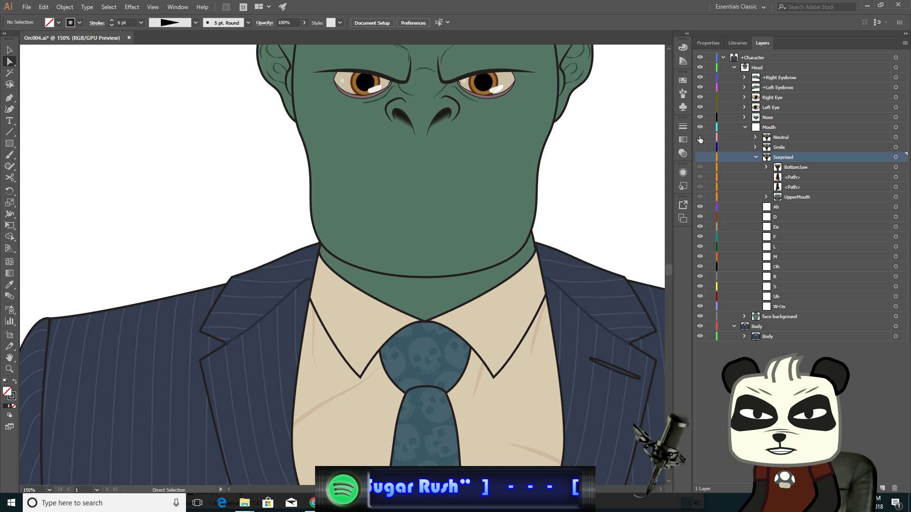
pyautogui.click(700, 137)
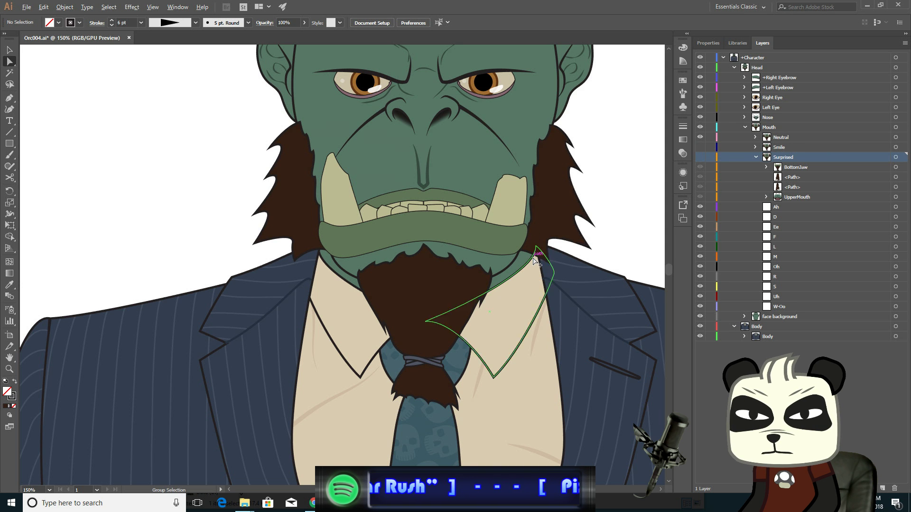
pyautogui.scroll(4, 486, 246)
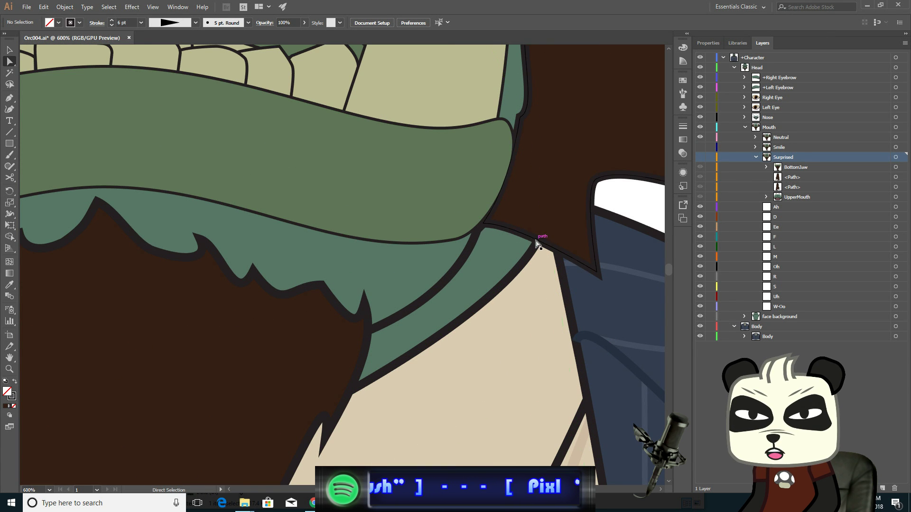
pyautogui.scroll(-1, 512, 239)
pyautogui.scroll(-3, 512, 239)
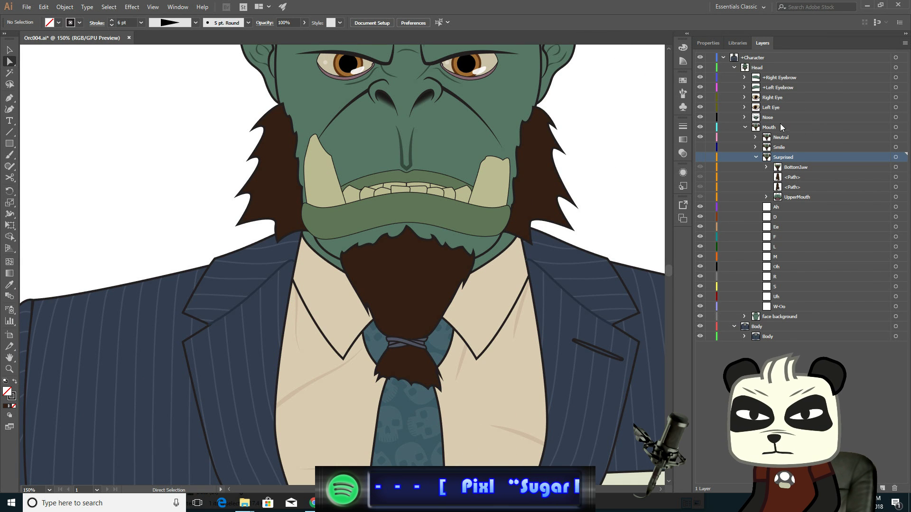
pyautogui.click(700, 137)
pyautogui.click(700, 157)
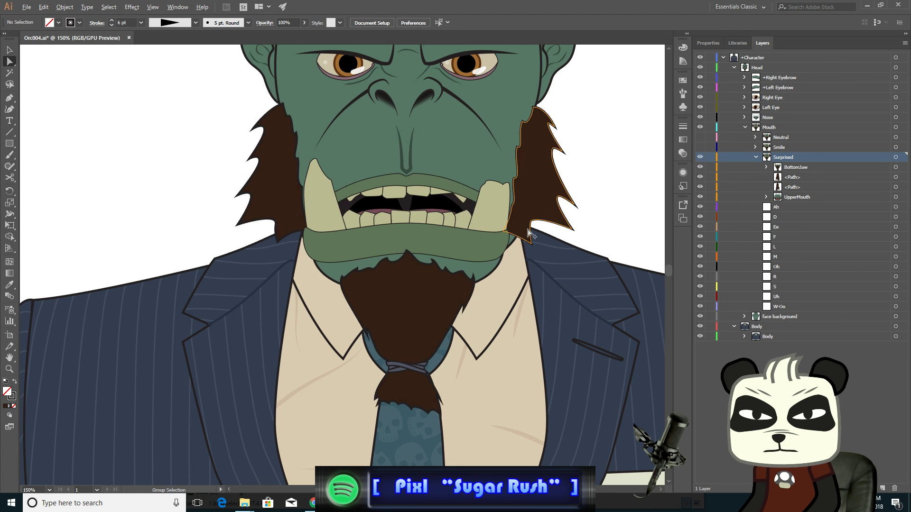
# - Drag the right sideburn's anchor at the lip corner down and left to meet the lowered jaw
pyautogui.scroll(3, 528, 233)
pyautogui.scroll(1, 528, 234)
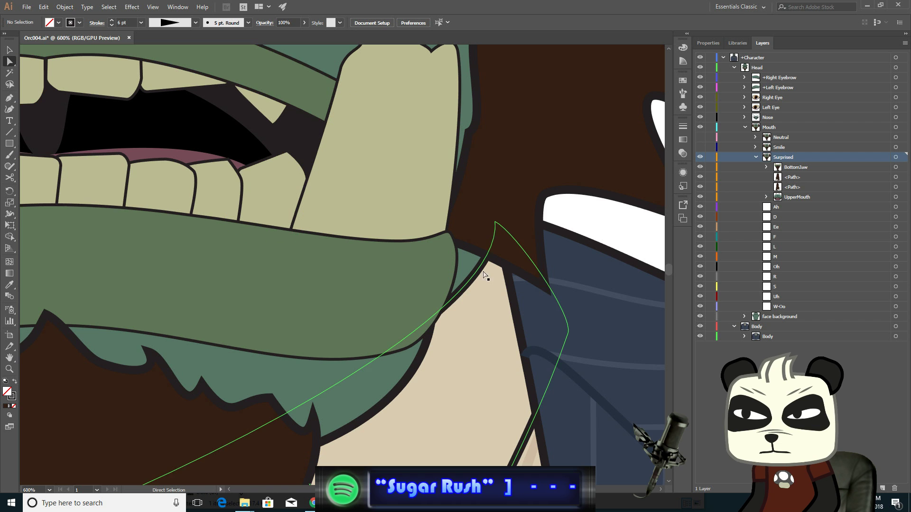
pyautogui.click(507, 269)
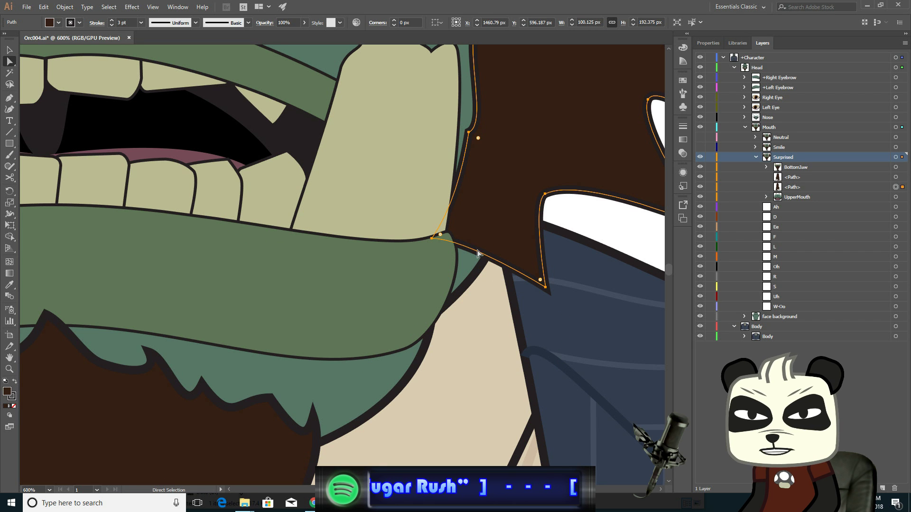
pyautogui.click(432, 240)
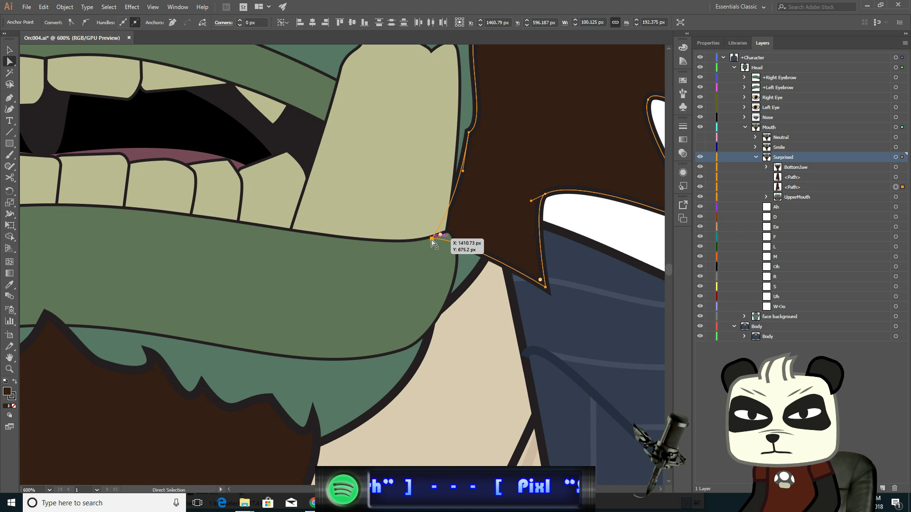
pyautogui.moveTo(431, 240); pyautogui.dragTo(410, 301)
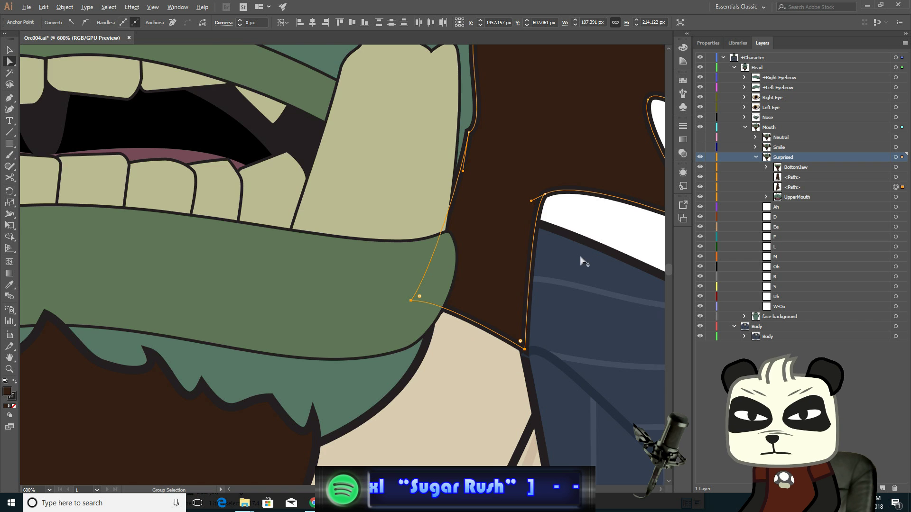
# - Pull three anchors along the right sideburn's lower edge down and slightly left
pyautogui.scroll(-2, 580, 260)
pyautogui.click(524, 194)
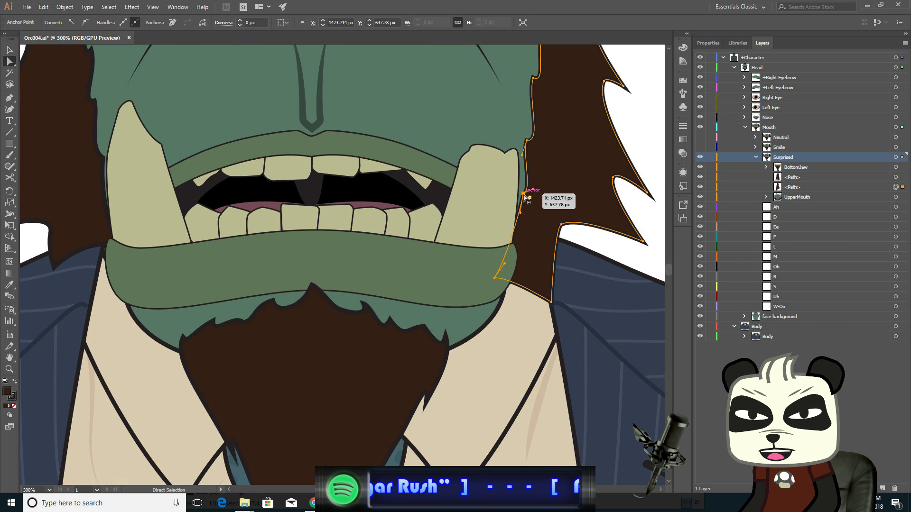
pyautogui.moveTo(524, 195); pyautogui.dragTo(516, 213)
pyautogui.moveTo(561, 227); pyautogui.dragTo(551, 237)
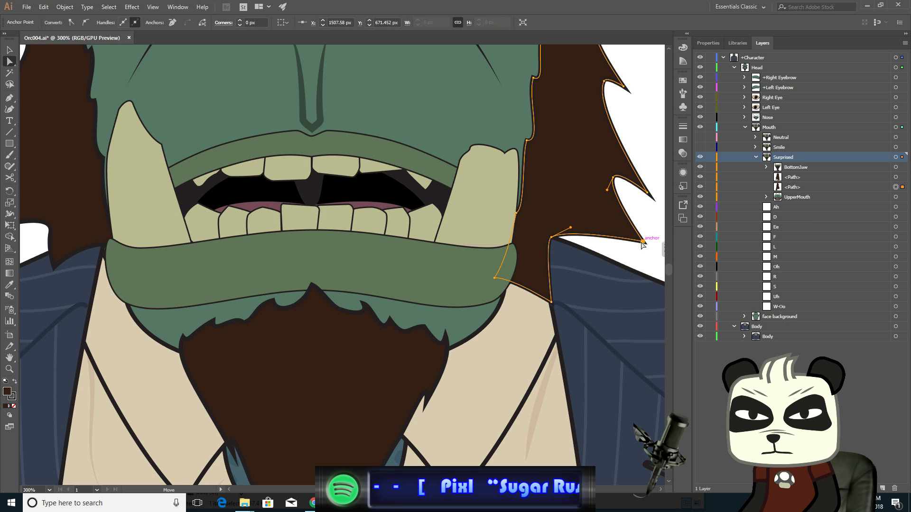
pyautogui.moveTo(643, 243); pyautogui.dragTo(629, 255)
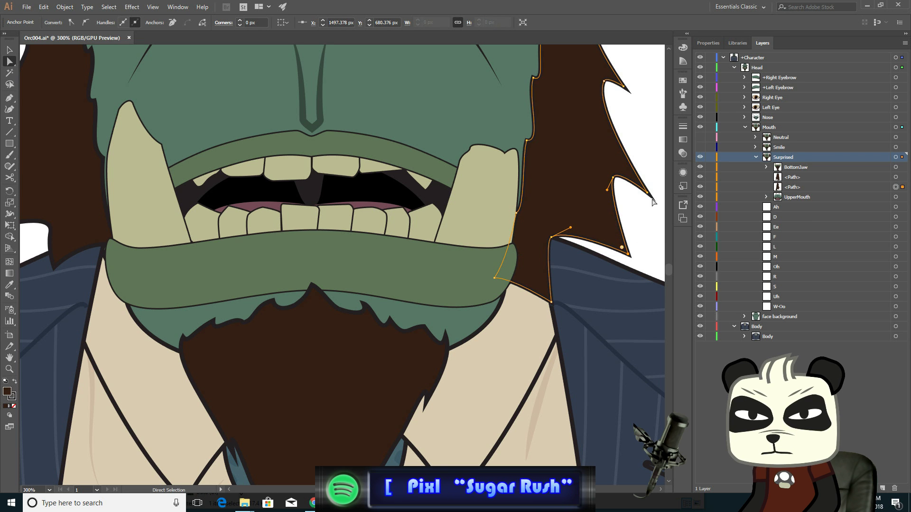
# - Nudge the right sideburn's upper spike anchor slightly down and left
pyautogui.click(613, 177)
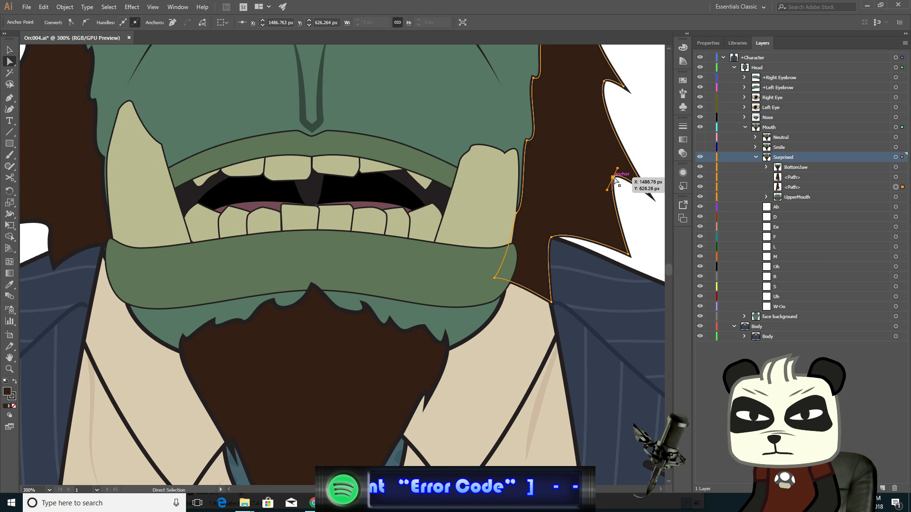
pyautogui.press('Down')
pyautogui.press('Down')
pyautogui.press('Left')
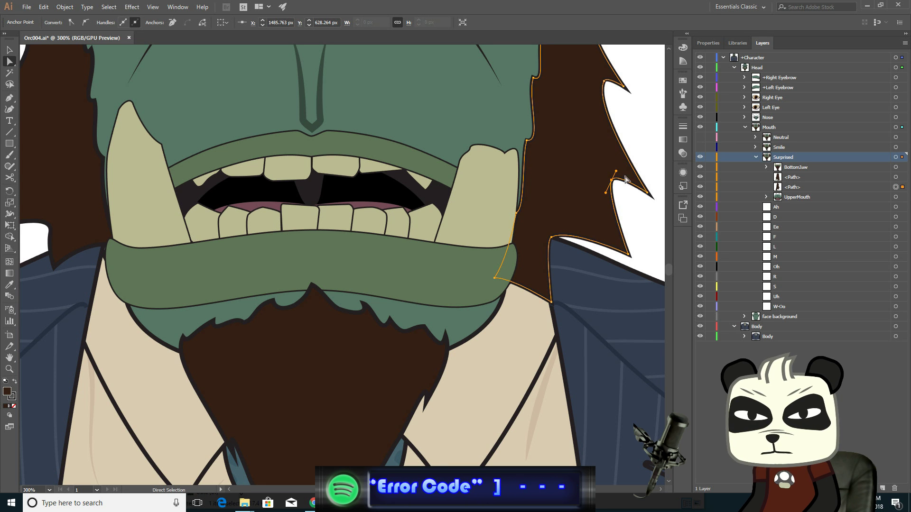
# - Select the right sideburn's inner-edge anchor beside the cheek and nudge it down two steps
pyautogui.click(650, 194)
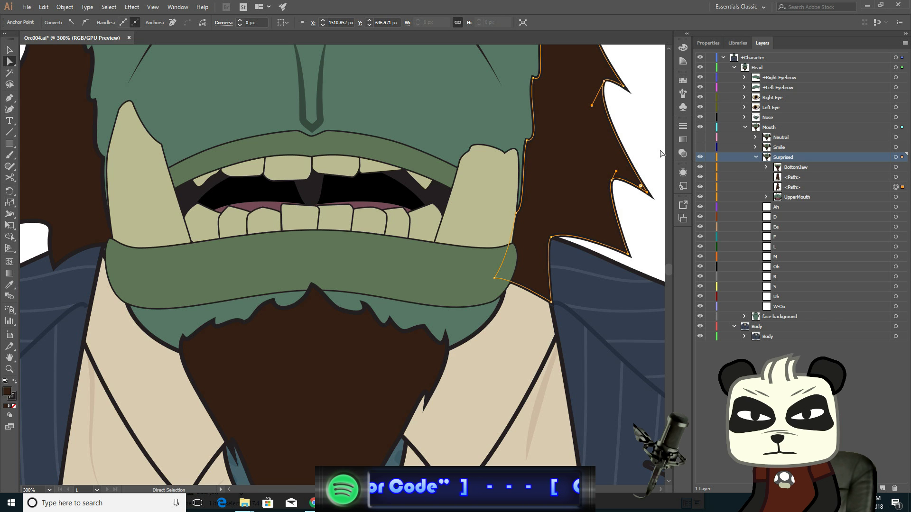
pyautogui.click(527, 140)
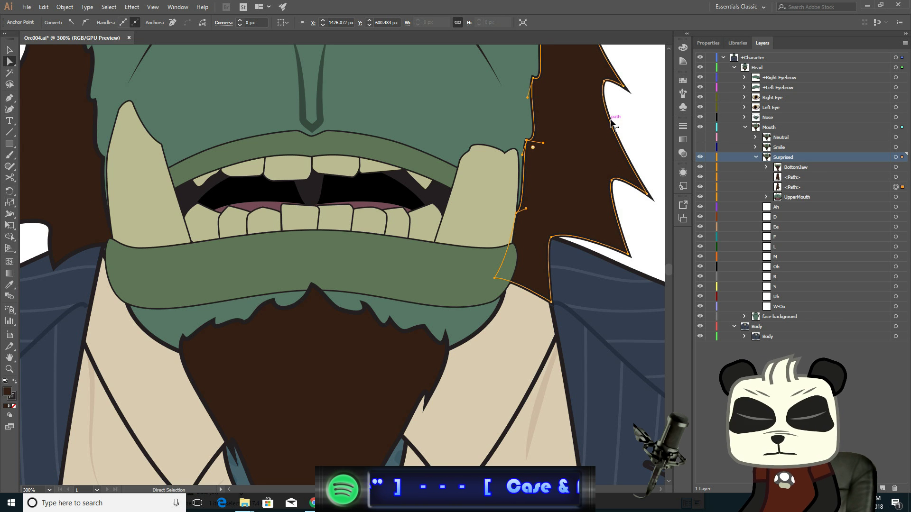
pyautogui.press('Down')
pyautogui.press('Down')
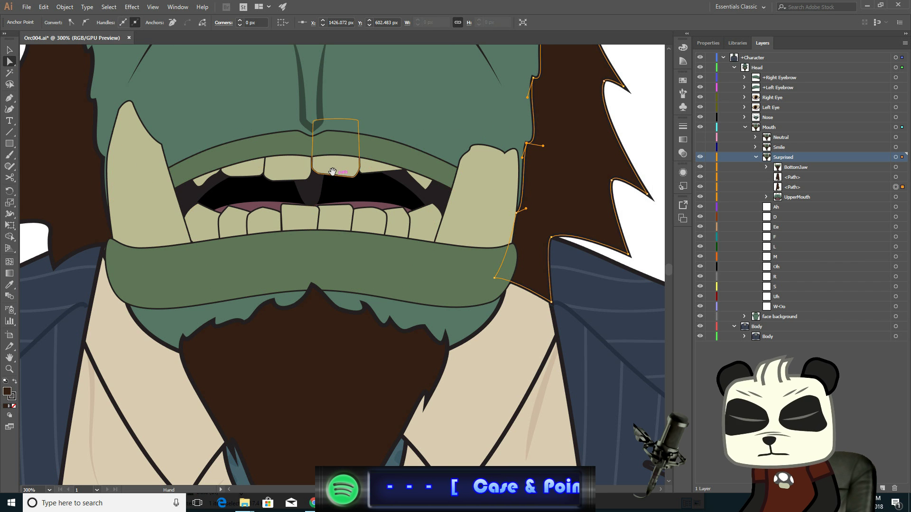
# - Drag the left sideburn's anchor at the lip corner down and right to meet the lowered jaw
pyautogui.hotkey('ctrl', '-')
pyautogui.hotkey('ctrl', '-')
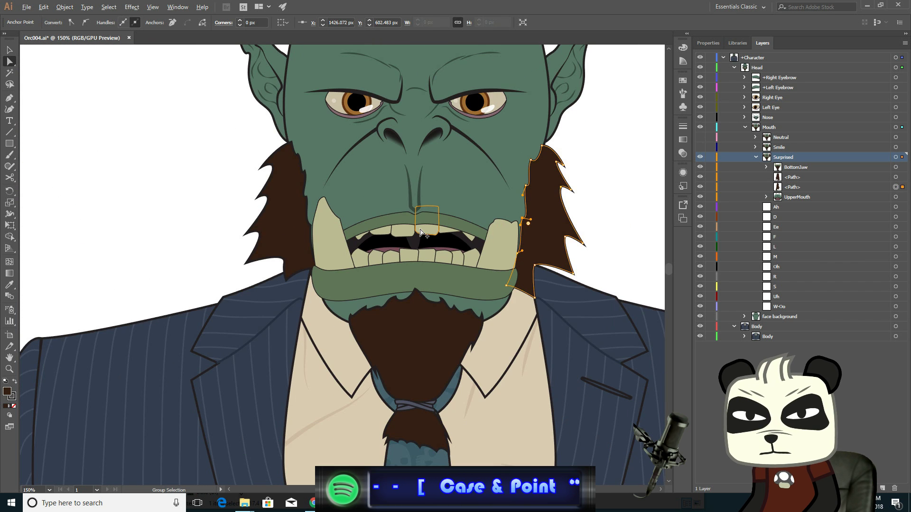
pyautogui.scroll(2, 244, 205)
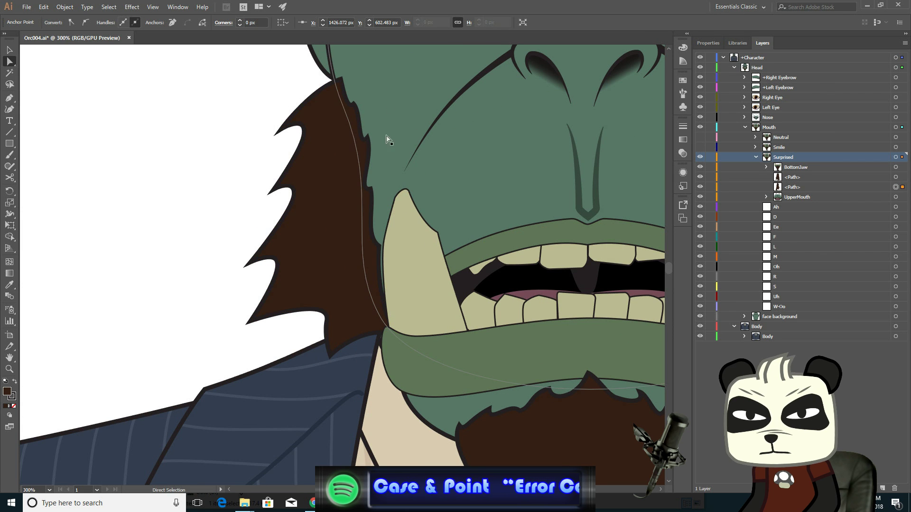
pyautogui.click(327, 342)
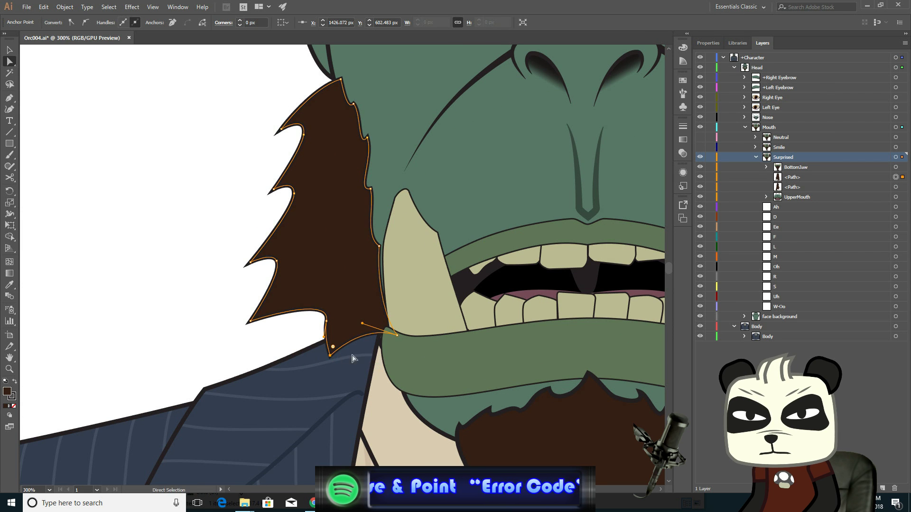
pyautogui.keyDown('shift'); pyautogui.click(397, 336); pyautogui.keyUp('shift')
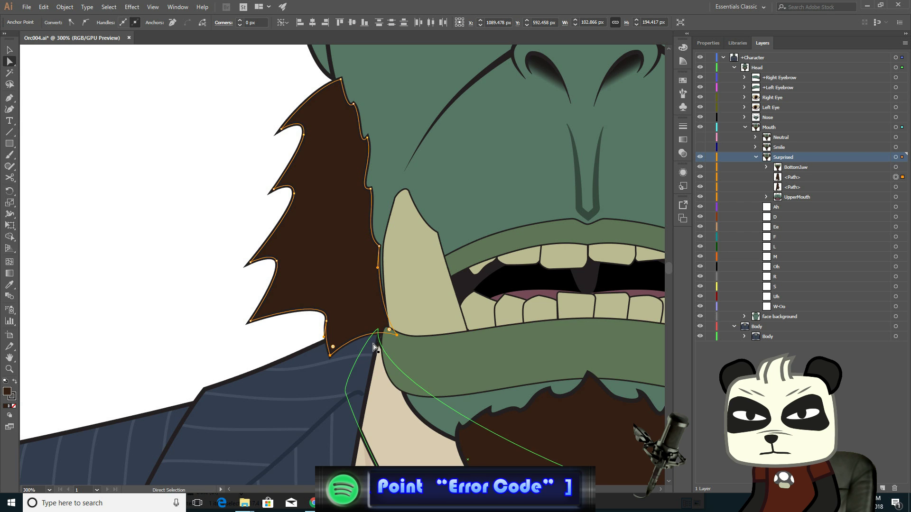
pyautogui.scroll(2, 375, 348)
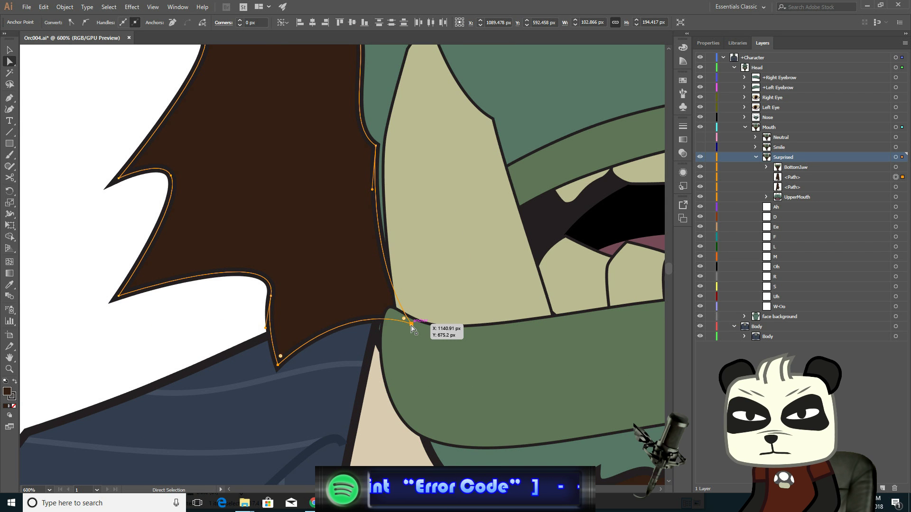
pyautogui.moveTo(412, 327); pyautogui.dragTo(456, 436)
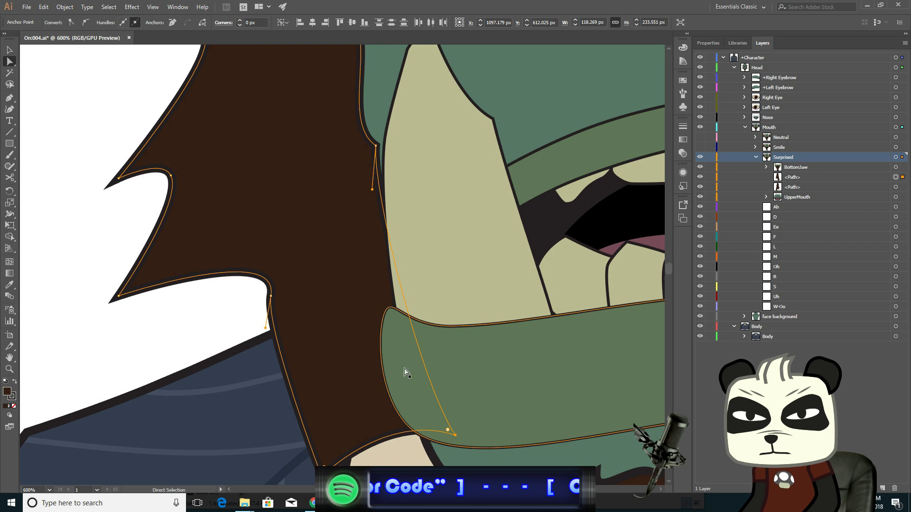
# - Pull the left sideburn's lower-edge anchors, inner-edge anchor and lower spike tip down and slightly right
pyautogui.click(272, 299)
pyautogui.moveTo(272, 299); pyautogui.dragTo(300, 350)
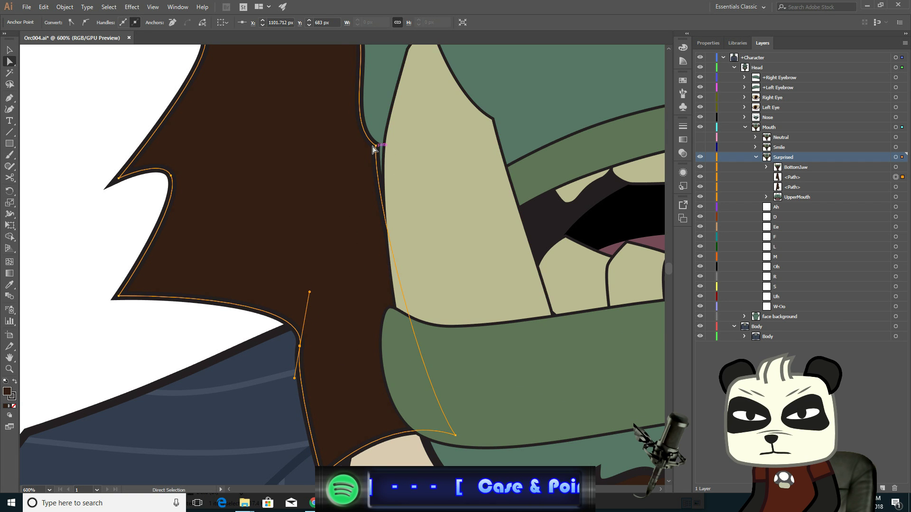
pyautogui.moveTo(373, 150); pyautogui.dragTo(388, 208)
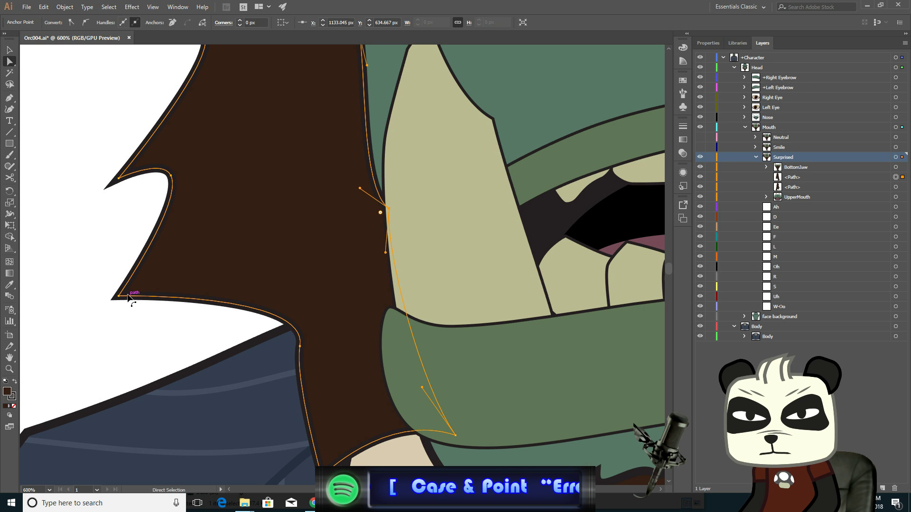
pyautogui.moveTo(119, 297); pyautogui.dragTo(155, 352)
# - Nudge the left sideburn's upper spike tip down three steps and right three steps
pyautogui.moveTo(171, 176); pyautogui.dragTo(171, 178)
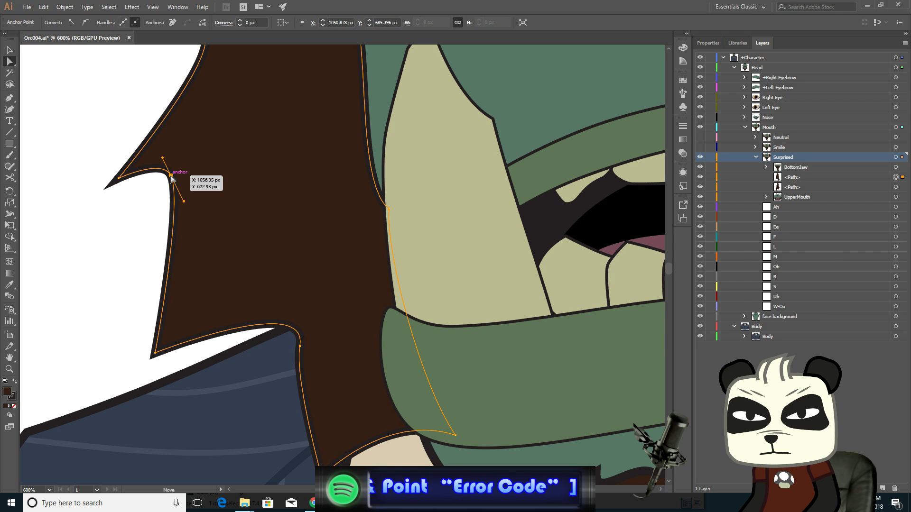
pyautogui.keyDown('shift'); pyautogui.click(118, 178); pyautogui.keyUp('shift')
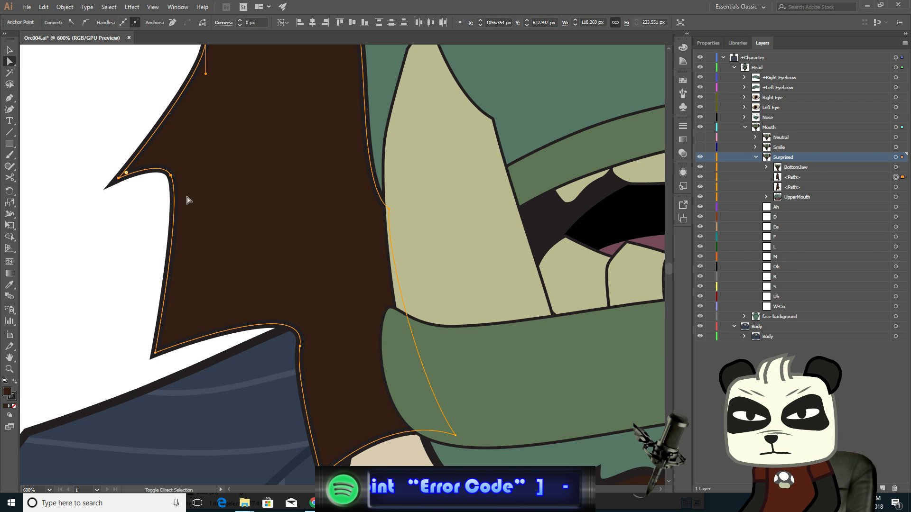
pyautogui.press('Down')
pyautogui.press('Down')
pyautogui.press('Down')
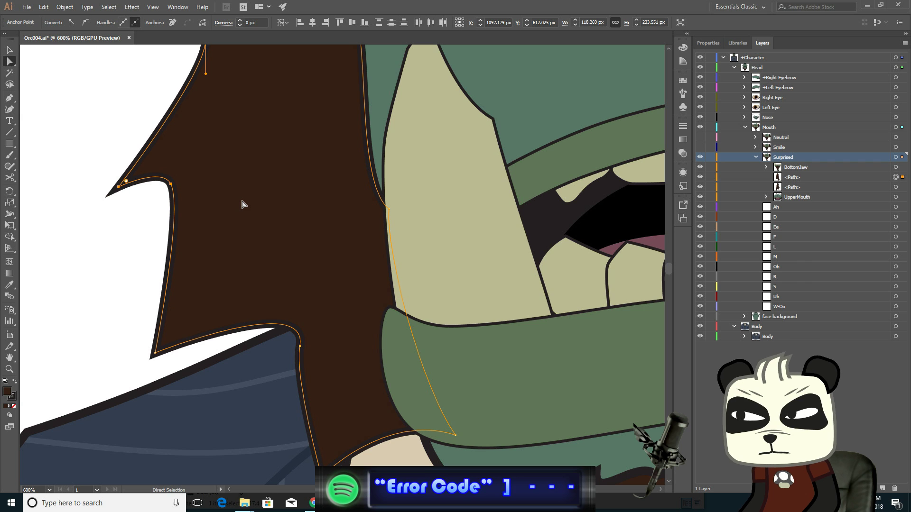
pyautogui.press('Right')
pyautogui.press('Right')
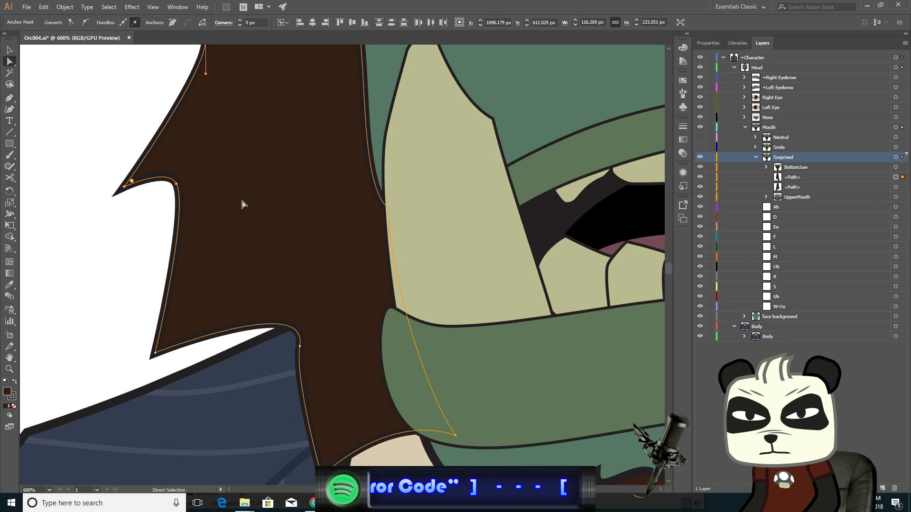
pyautogui.press('Right')
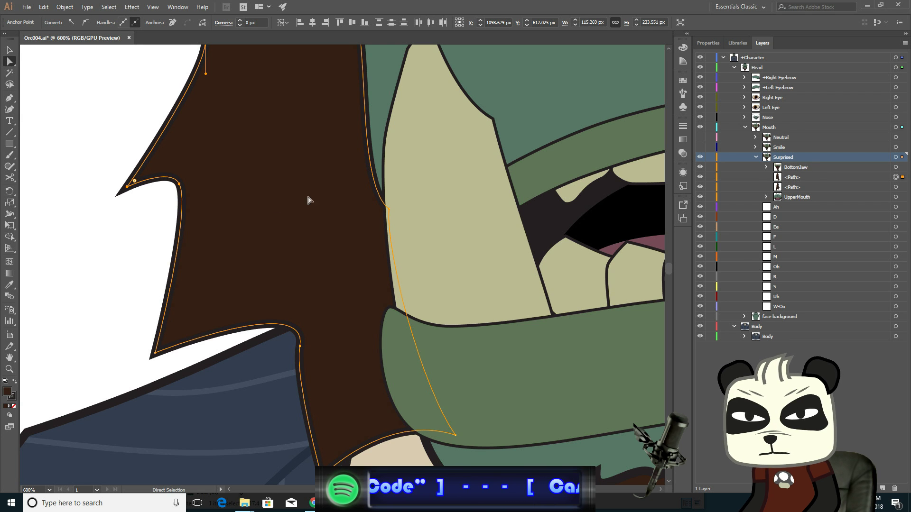
# - Nudge the left sideburn's inner-edge anchor beside the cheek down two steps
pyautogui.scroll(8, 322, 223)
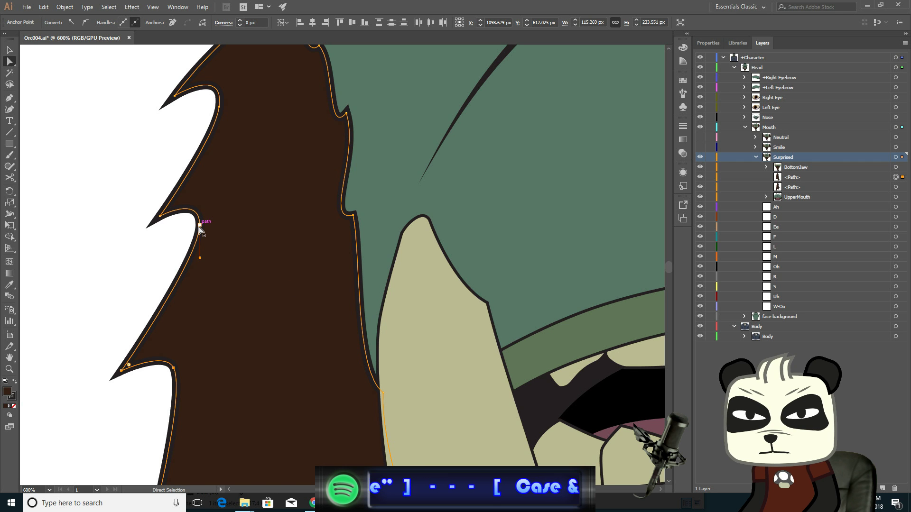
pyautogui.moveTo(199, 226); pyautogui.dragTo(200, 229)
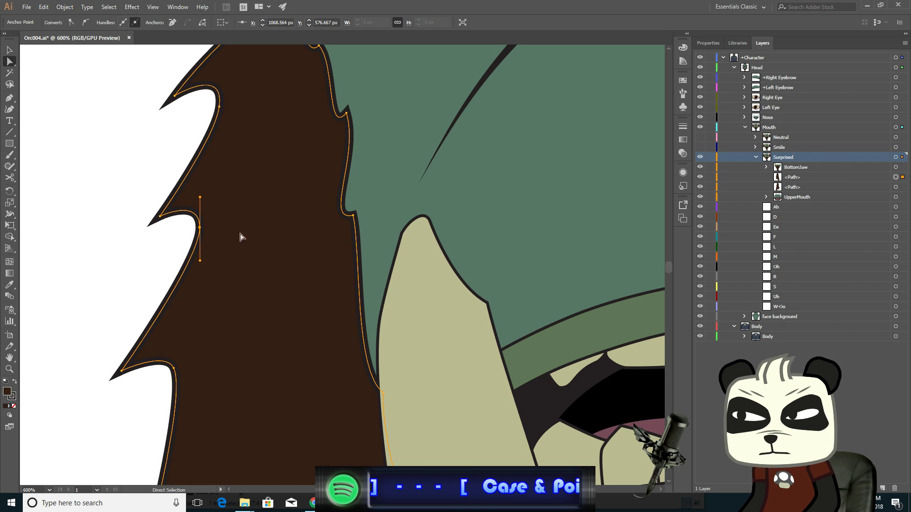
pyautogui.click(353, 216)
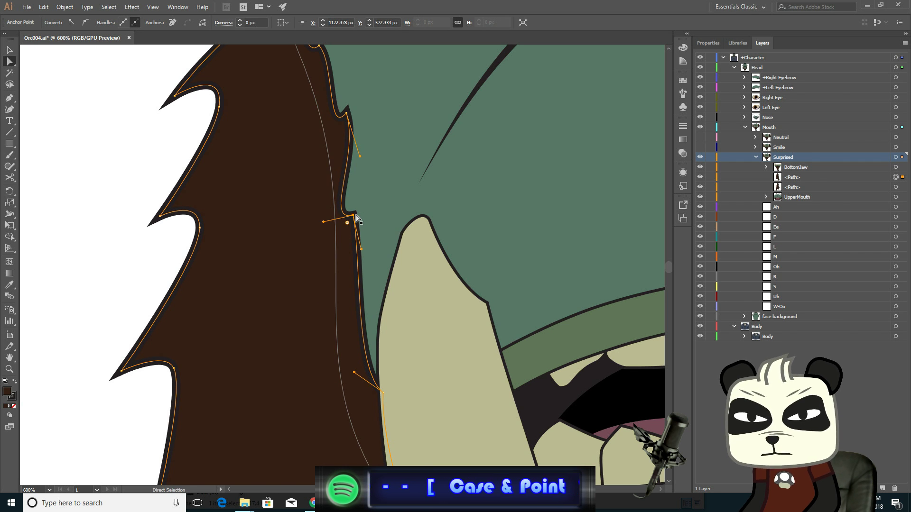
pyautogui.press('Down')
pyautogui.press('Down')
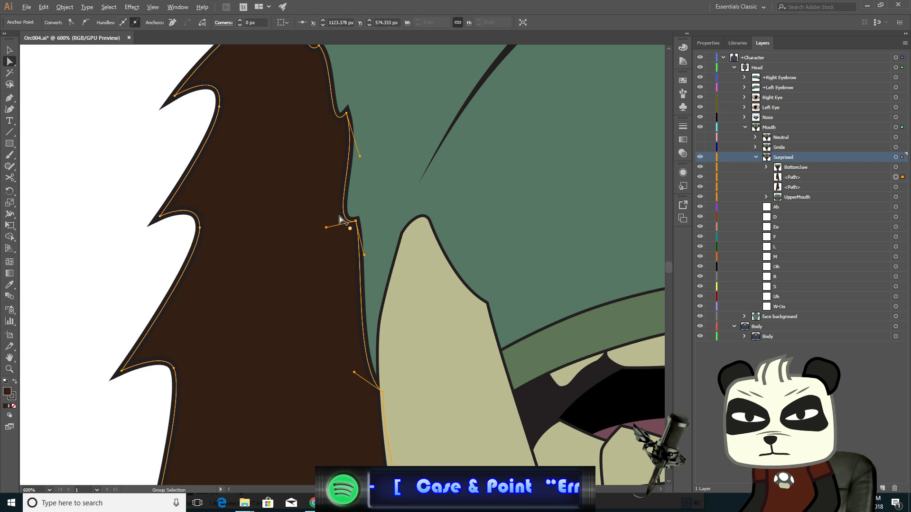
# - Deselect everything and compare the Surprised mouth with the Neutral mouth by repeatedly toggling the Neutral layer's visibility
pyautogui.scroll(-4, 368, 227)
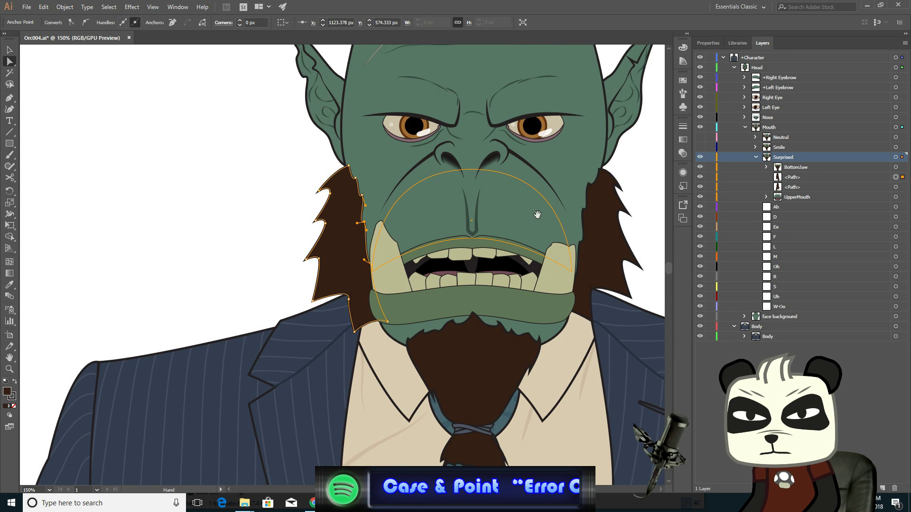
pyautogui.moveTo(541, 215); pyautogui.dragTo(457, 209)
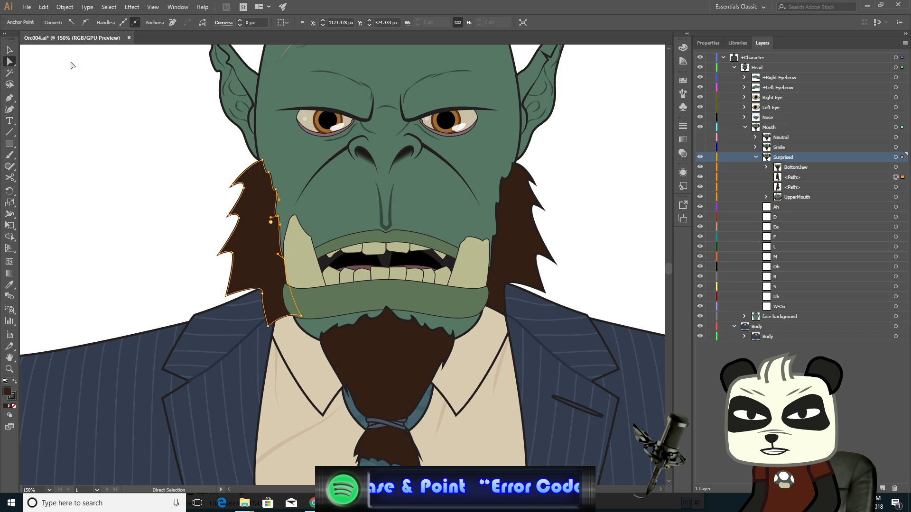
pyautogui.click(11, 50)
pyautogui.click(94, 124)
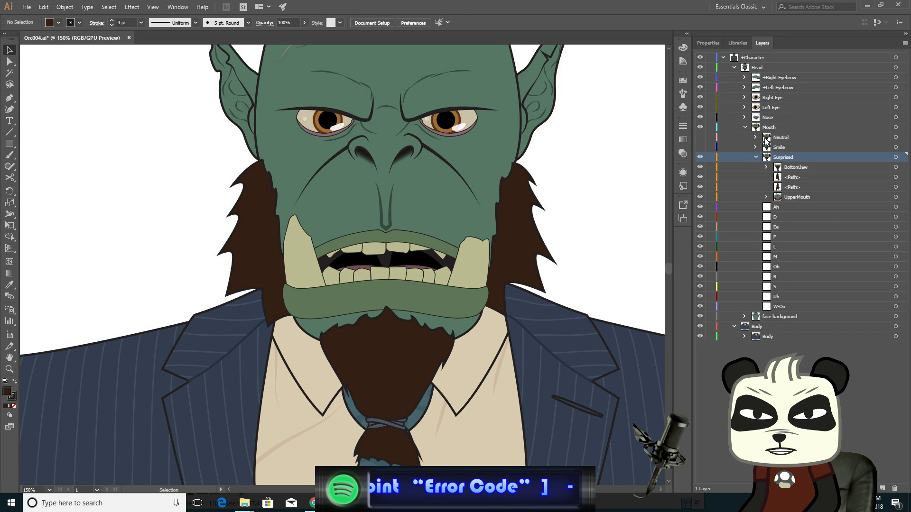
pyautogui.click(700, 137)
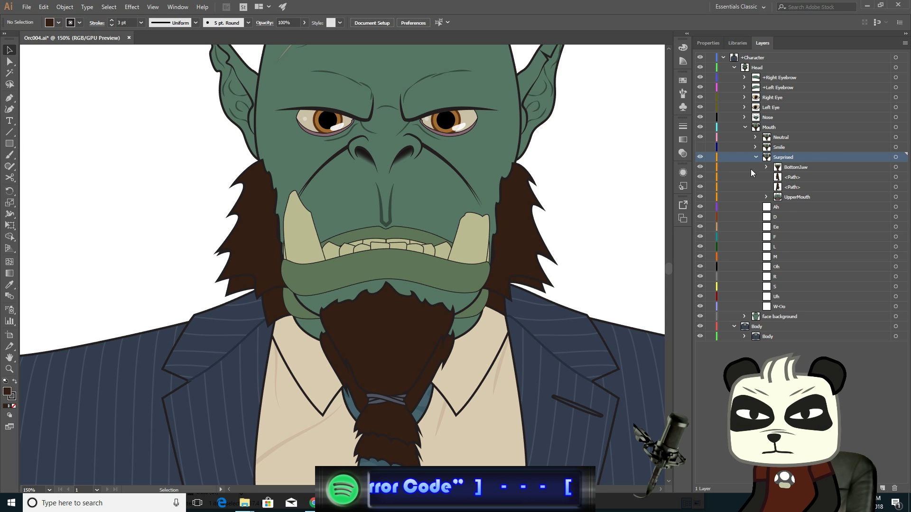
pyautogui.click(701, 138)
pyautogui.click(700, 137)
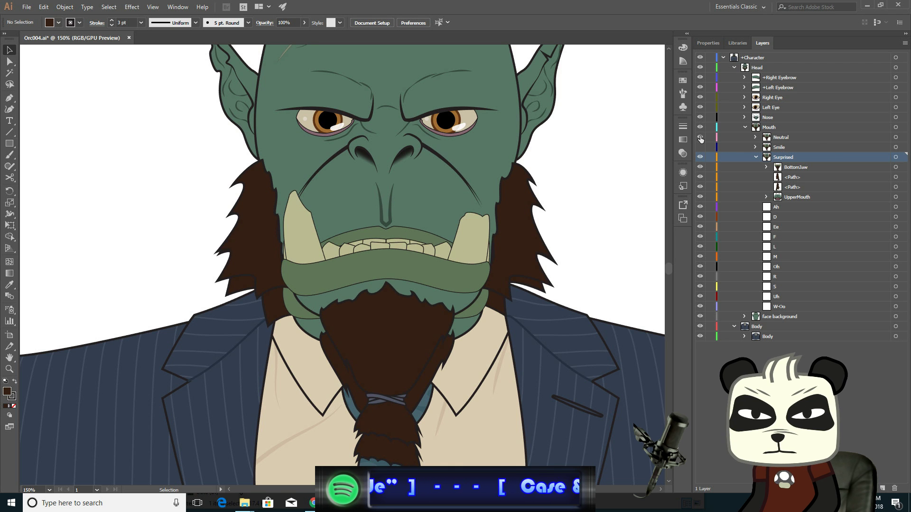
pyautogui.click(700, 138)
pyautogui.click(700, 138)
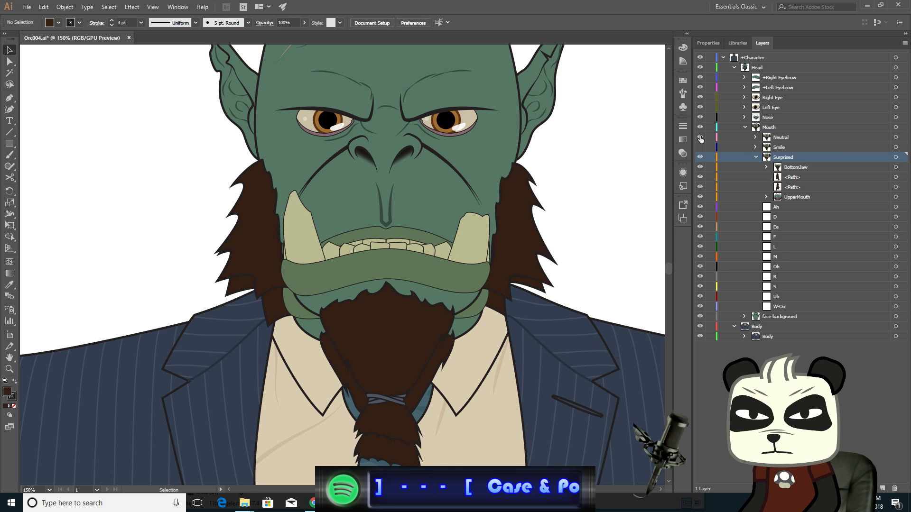
pyautogui.click(700, 138)
pyautogui.click(701, 138)
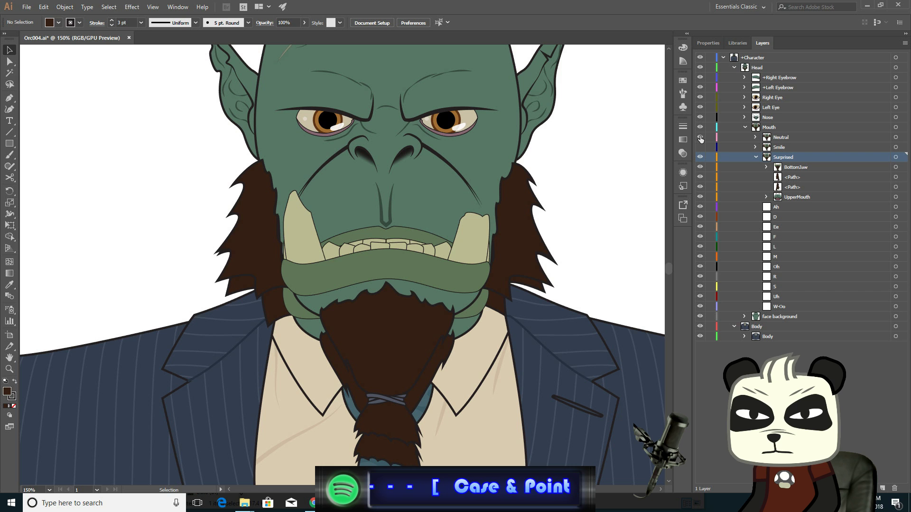
pyautogui.click(700, 138)
pyautogui.click(700, 138)
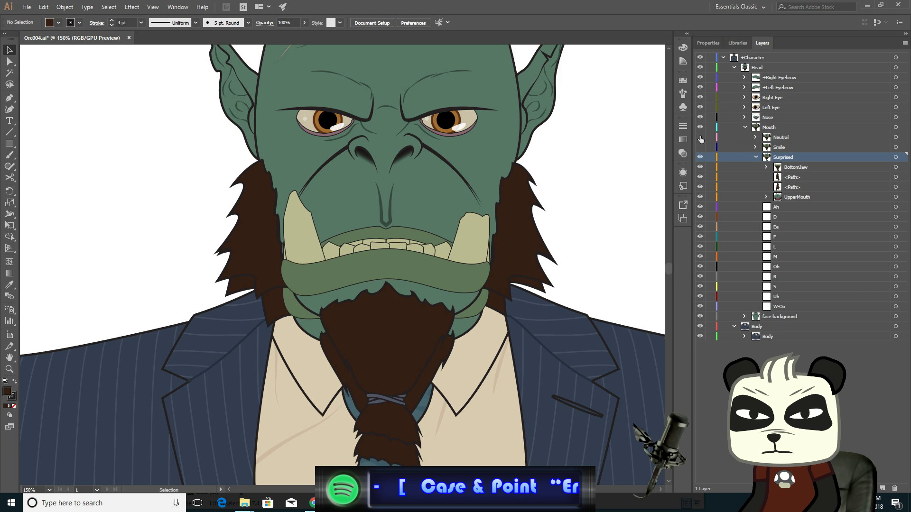
pyautogui.click(700, 138)
pyautogui.click(701, 137)
pyautogui.click(701, 138)
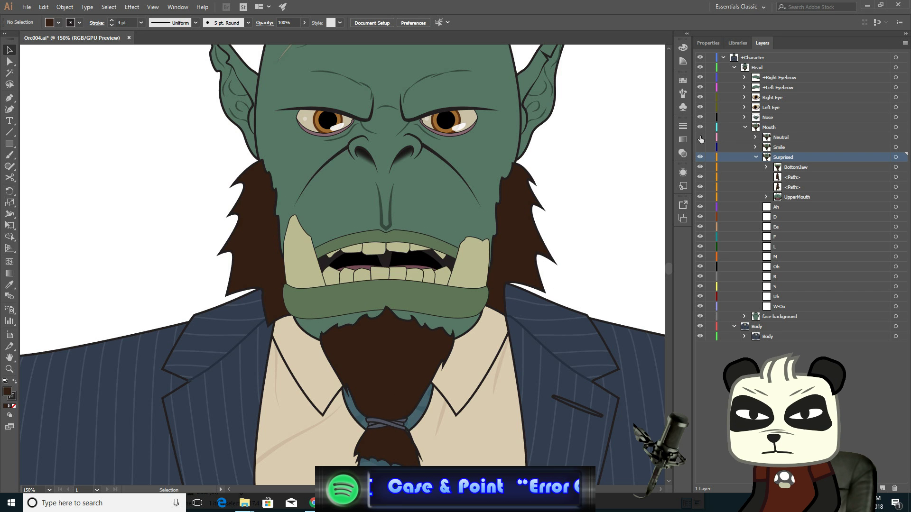
pyautogui.click(701, 138)
pyautogui.click(701, 138)
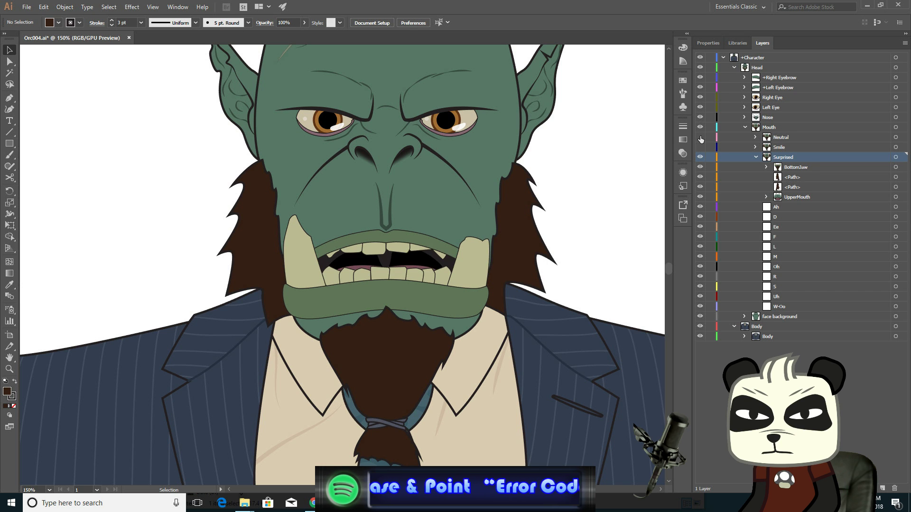
pyautogui.click(700, 138)
pyautogui.click(700, 138)
pyautogui.click(700, 138)
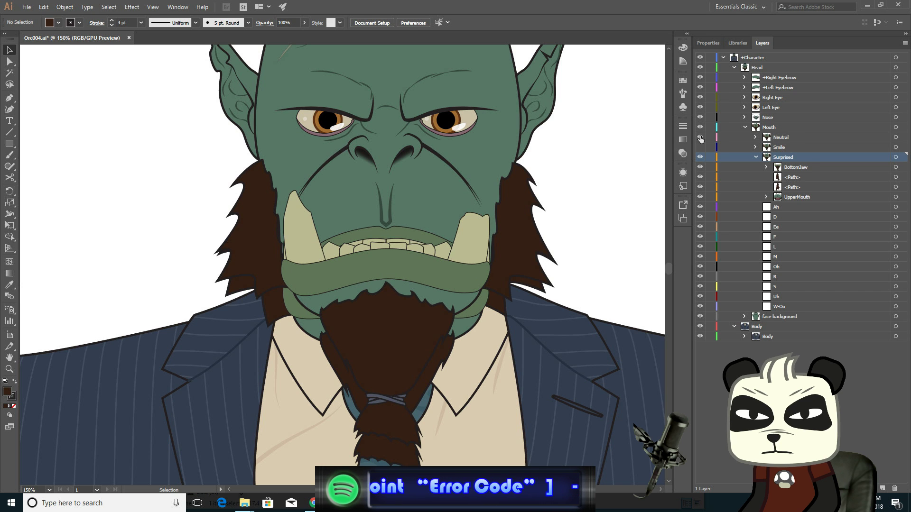
pyautogui.click(700, 137)
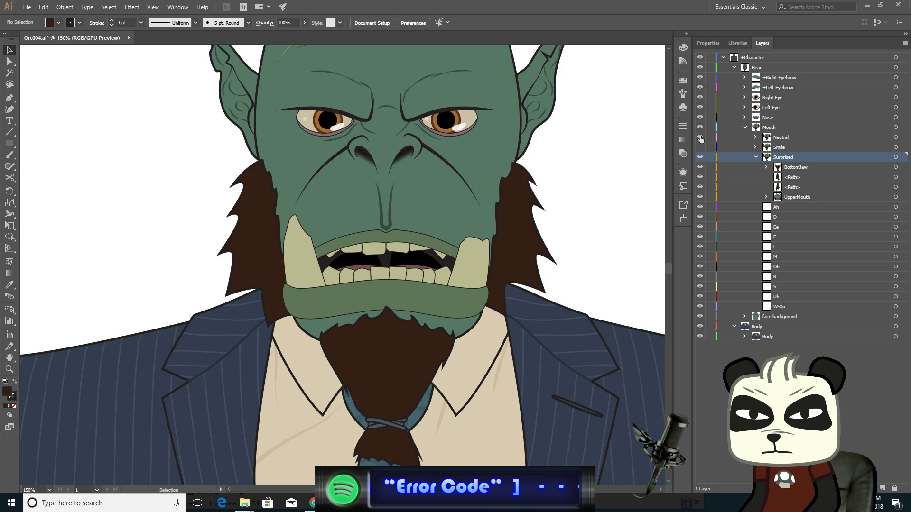
pyautogui.click(700, 137)
pyautogui.click(700, 137)
pyautogui.click(701, 138)
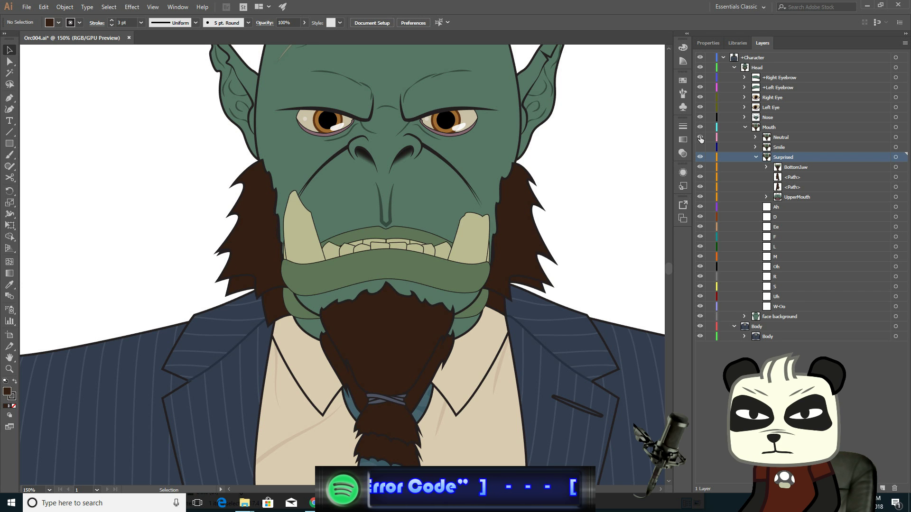
# - Keep comparing the Surprised mouth against the Neutral mouth by toggling the Neutral layer's visibility on and off
pyautogui.click(701, 138)
pyautogui.click(701, 138)
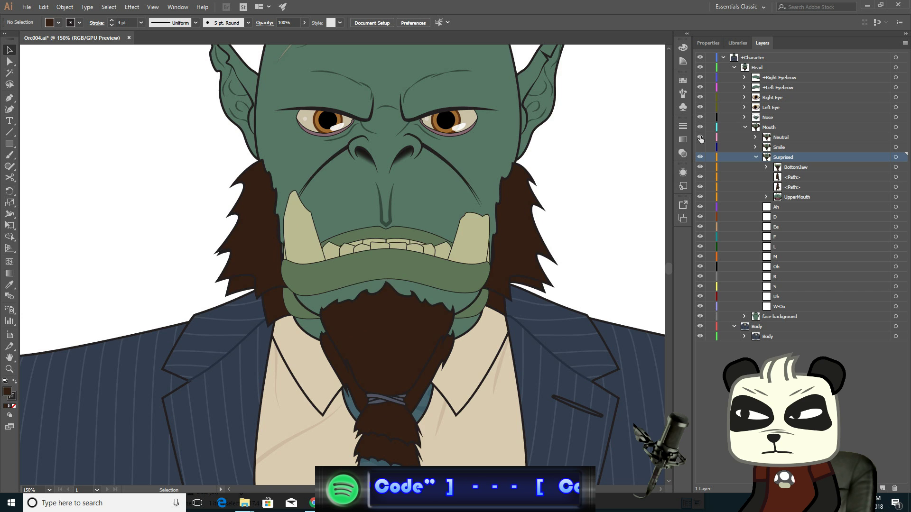
pyautogui.click(700, 138)
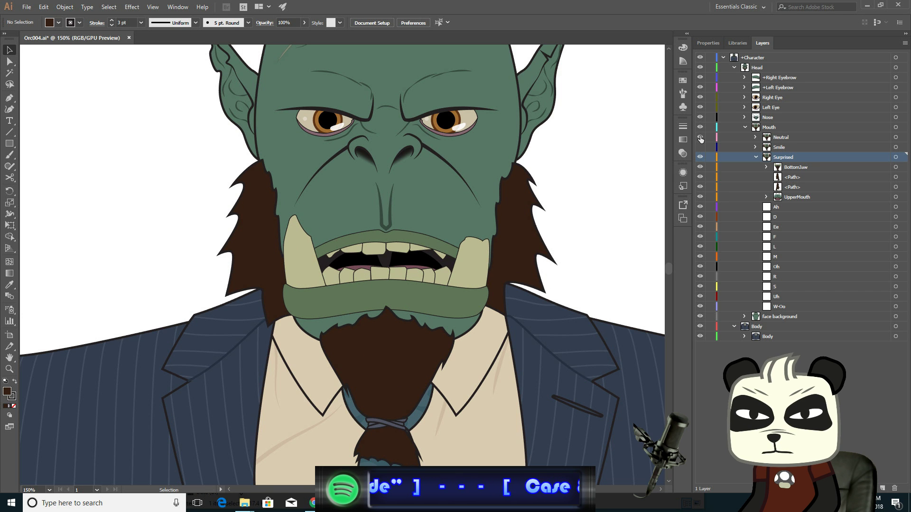
pyautogui.click(700, 137)
pyautogui.click(700, 138)
pyautogui.click(700, 138)
pyautogui.click(700, 138)
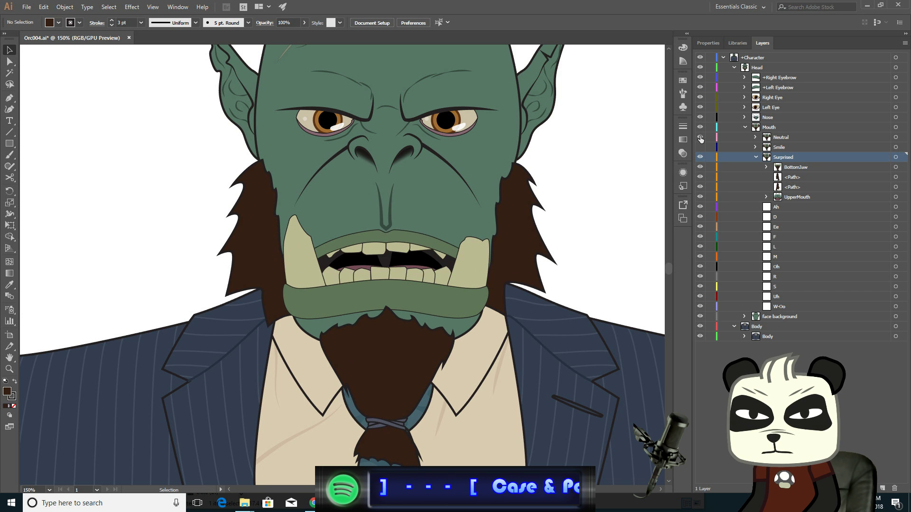
pyautogui.click(701, 137)
pyautogui.click(700, 137)
pyautogui.click(701, 137)
pyautogui.click(701, 138)
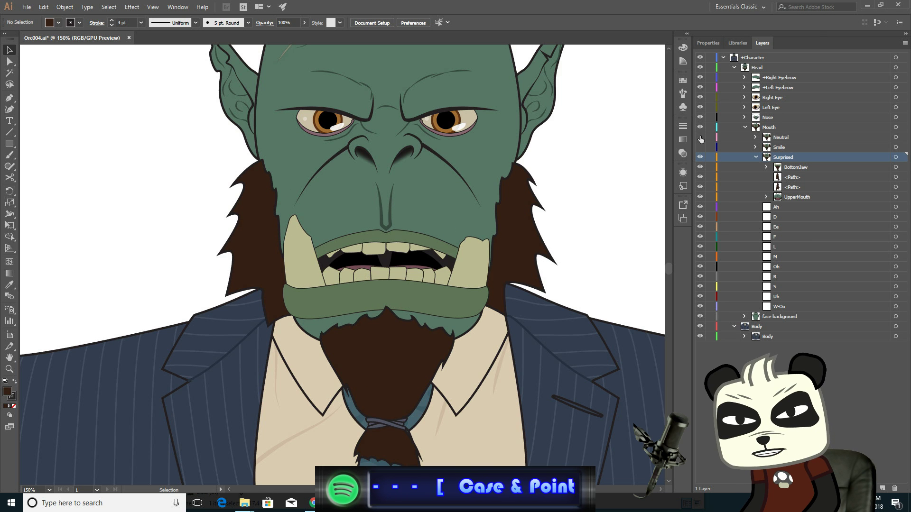
pyautogui.click(700, 138)
pyautogui.click(701, 138)
pyautogui.click(700, 138)
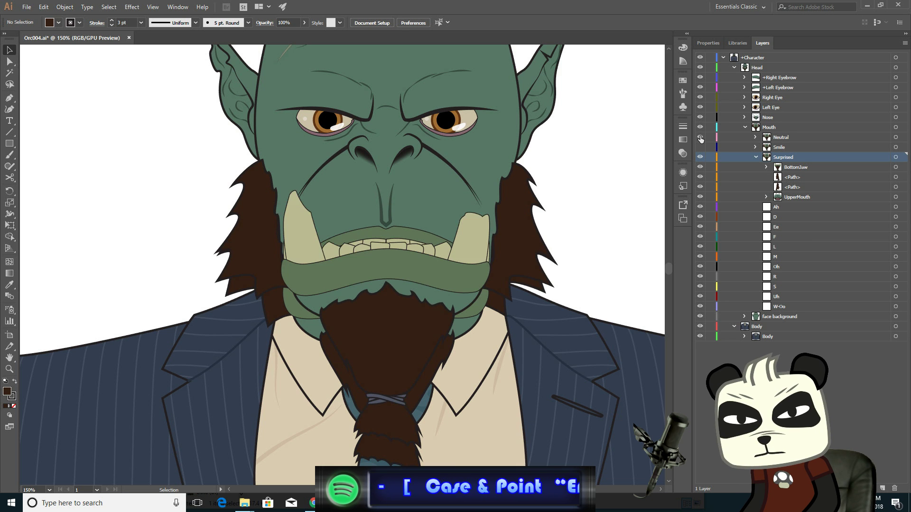
pyautogui.click(701, 138)
pyautogui.click(700, 138)
pyautogui.click(700, 138)
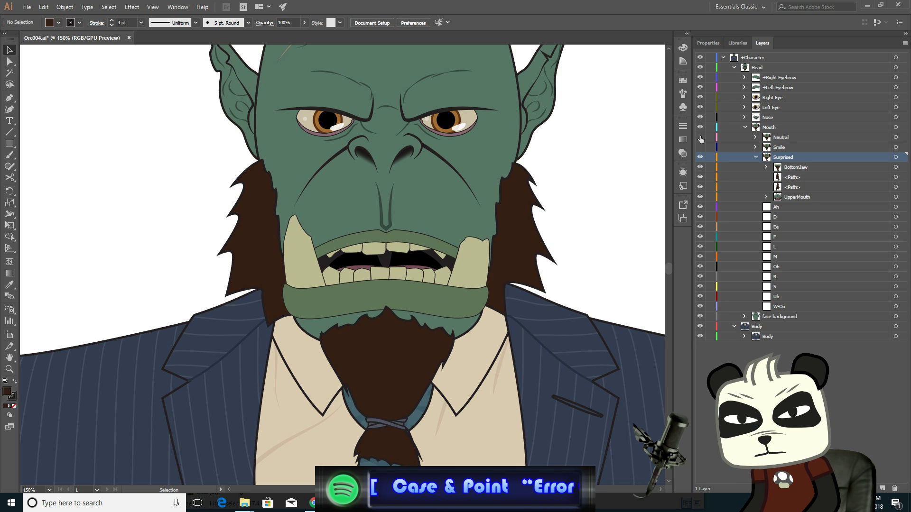
pyautogui.click(700, 138)
pyautogui.click(700, 137)
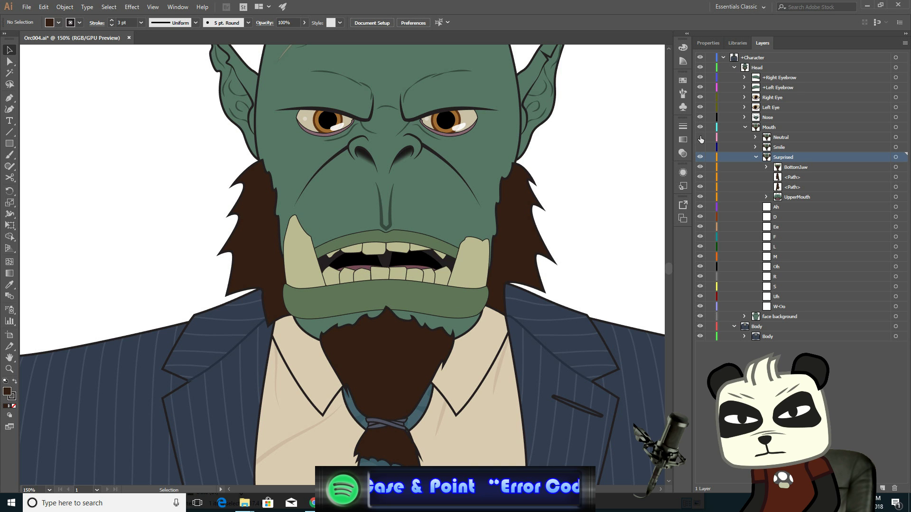
pyautogui.click(701, 137)
pyautogui.click(701, 138)
pyautogui.click(701, 138)
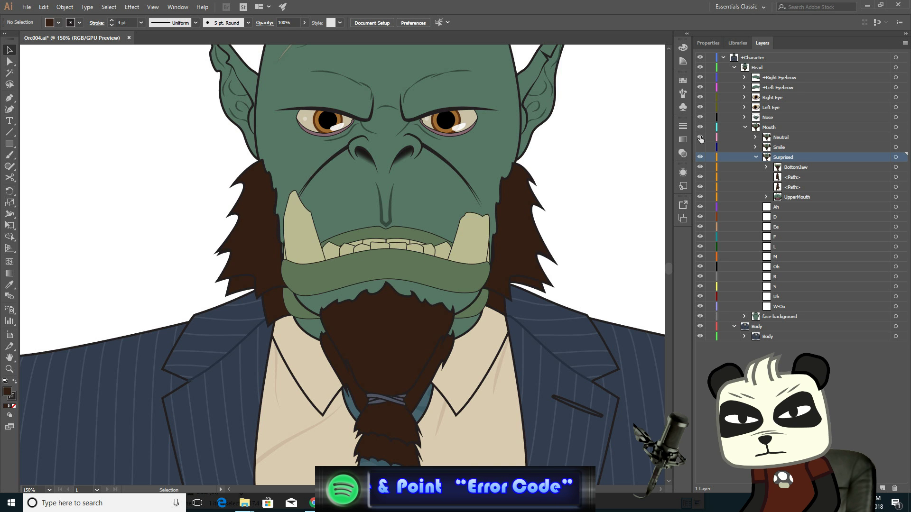
pyautogui.click(701, 137)
pyautogui.click(700, 137)
pyautogui.click(700, 138)
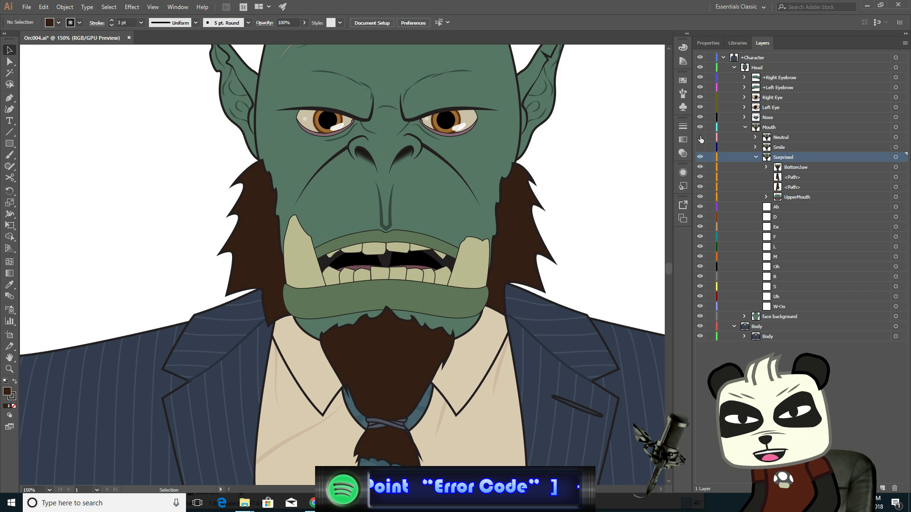
pyautogui.click(700, 138)
pyautogui.click(700, 138)
pyautogui.click(701, 138)
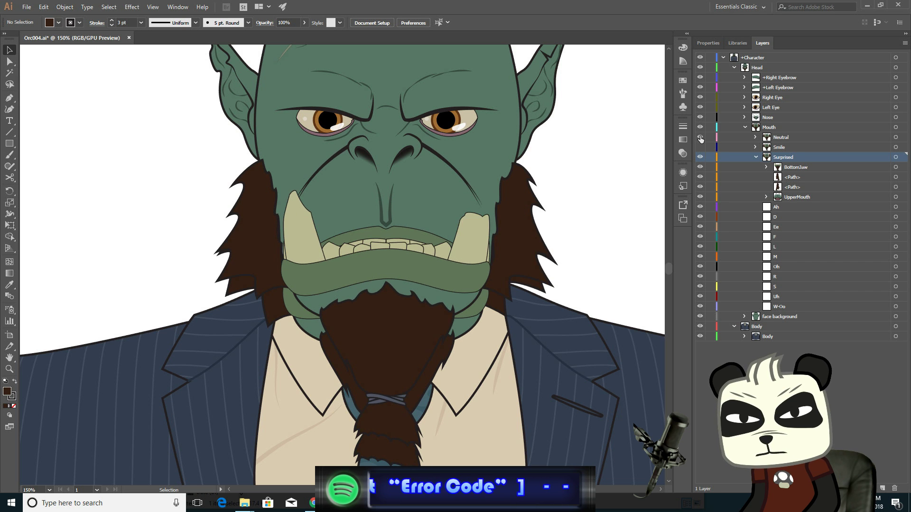
pyautogui.click(700, 138)
pyautogui.click(700, 138)
pyautogui.click(700, 137)
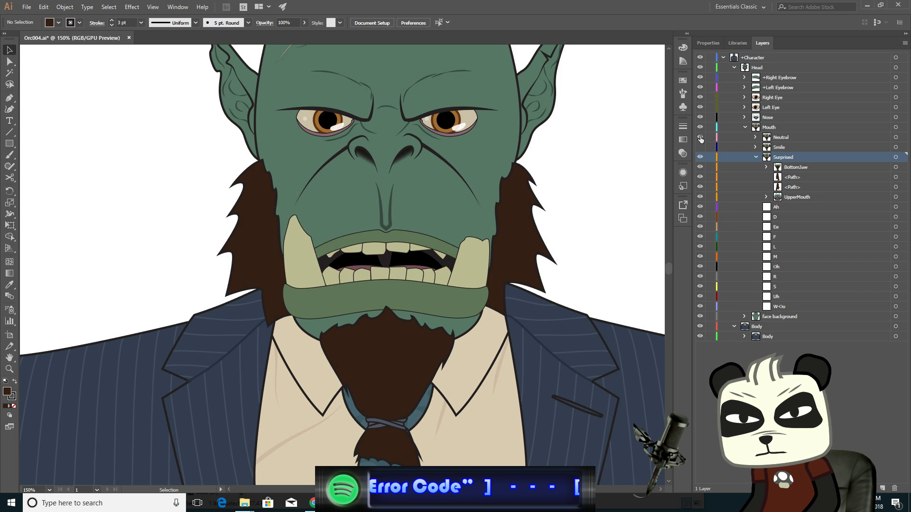
pyautogui.click(701, 138)
pyautogui.click(700, 138)
pyautogui.click(700, 138)
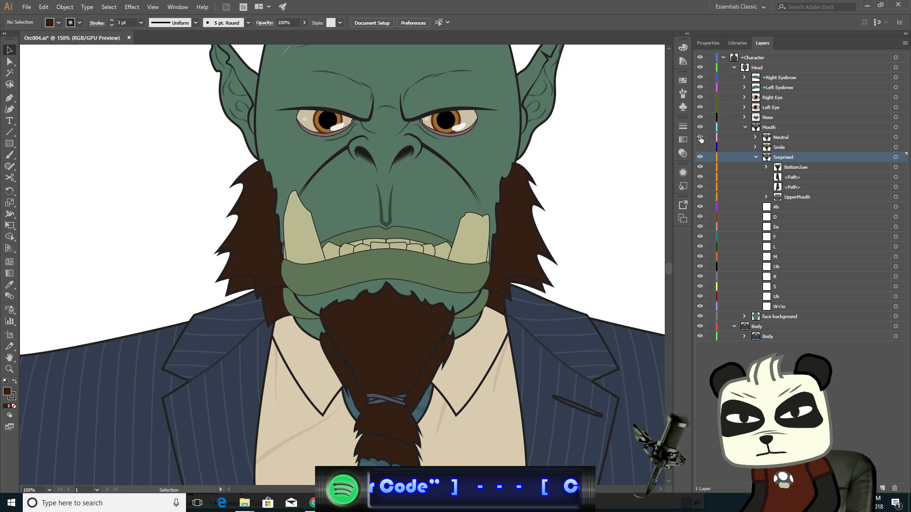
pyautogui.click(700, 137)
pyautogui.click(700, 138)
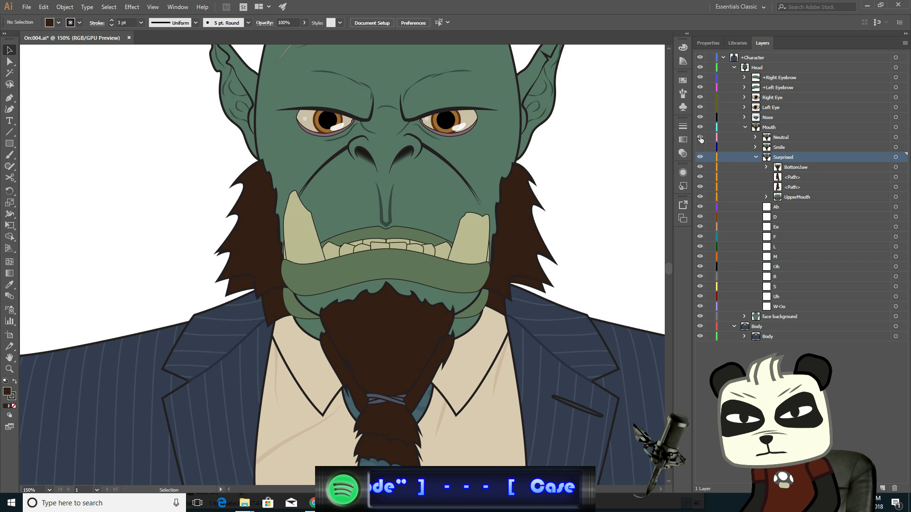
pyautogui.click(700, 138)
pyautogui.click(700, 137)
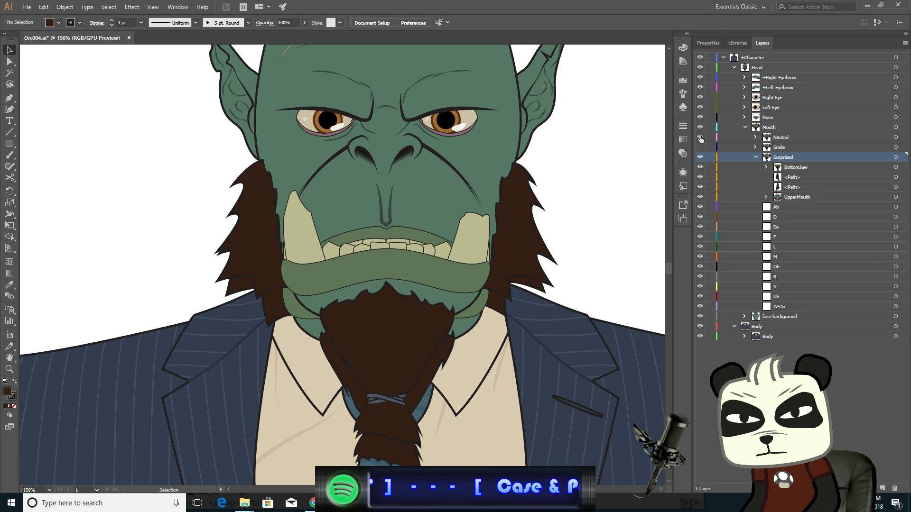
pyautogui.click(700, 138)
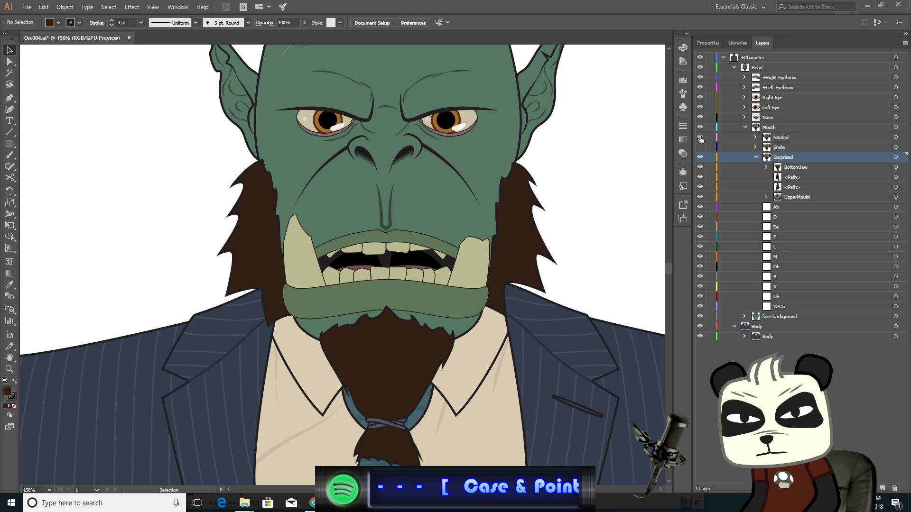
pyautogui.click(701, 138)
pyautogui.click(700, 138)
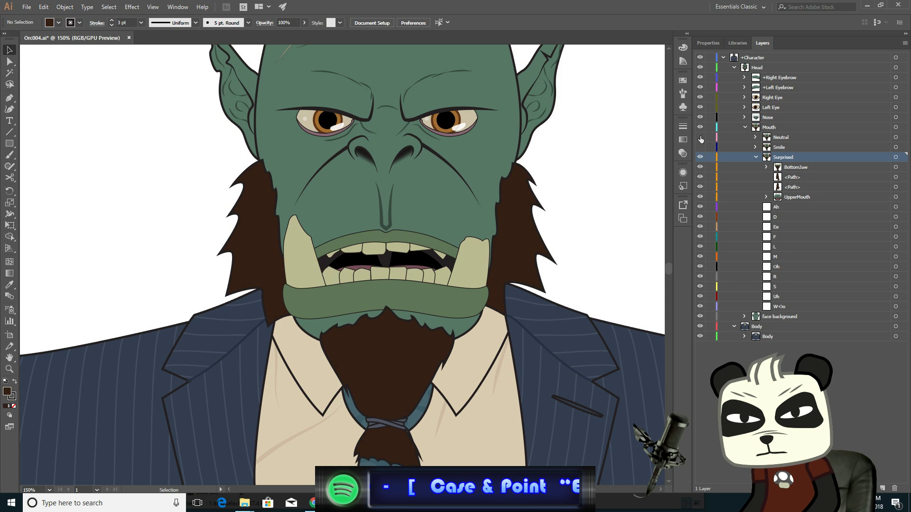
pyautogui.click(700, 138)
pyautogui.click(701, 137)
pyautogui.click(700, 137)
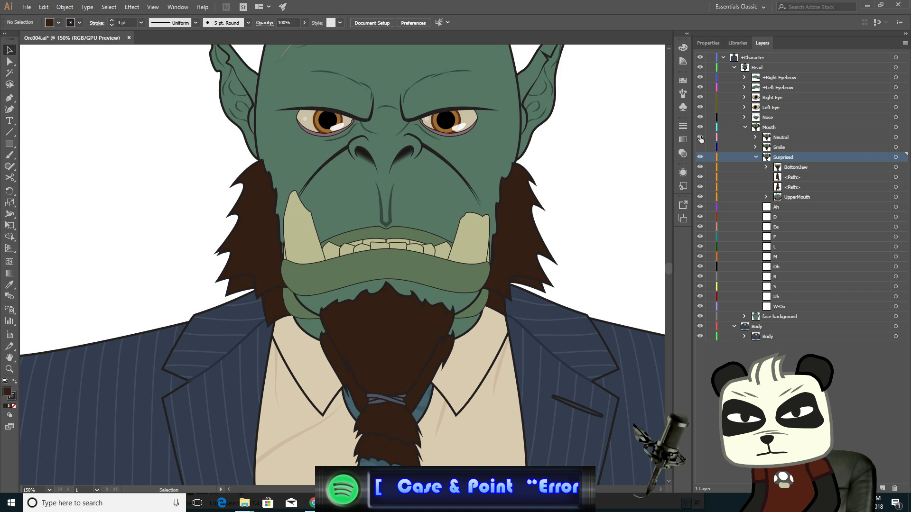
pyautogui.click(701, 137)
pyautogui.click(700, 138)
pyautogui.click(700, 138)
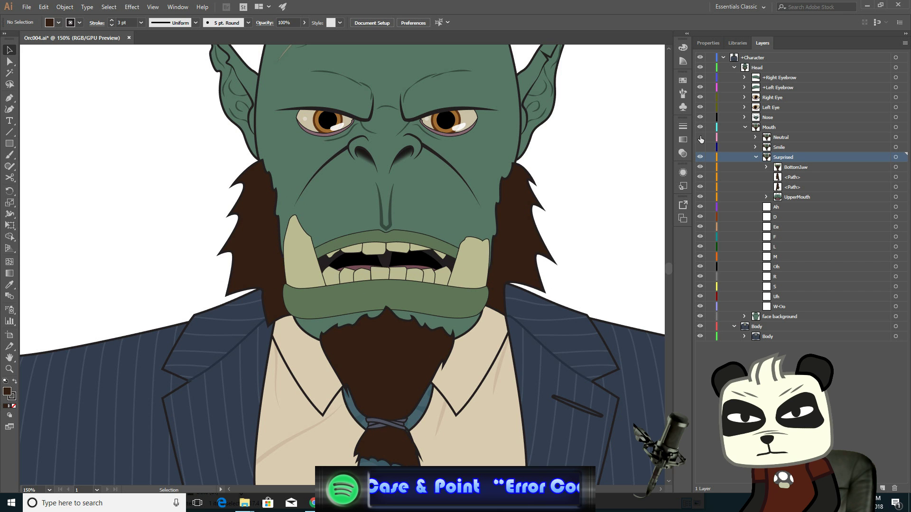
# - Nudge the right sideburn's two lower-edge anchors beside the jaw right two steps
pyautogui.click(536, 283)
pyautogui.scroll(1, 503, 311)
pyautogui.scroll(2, 504, 311)
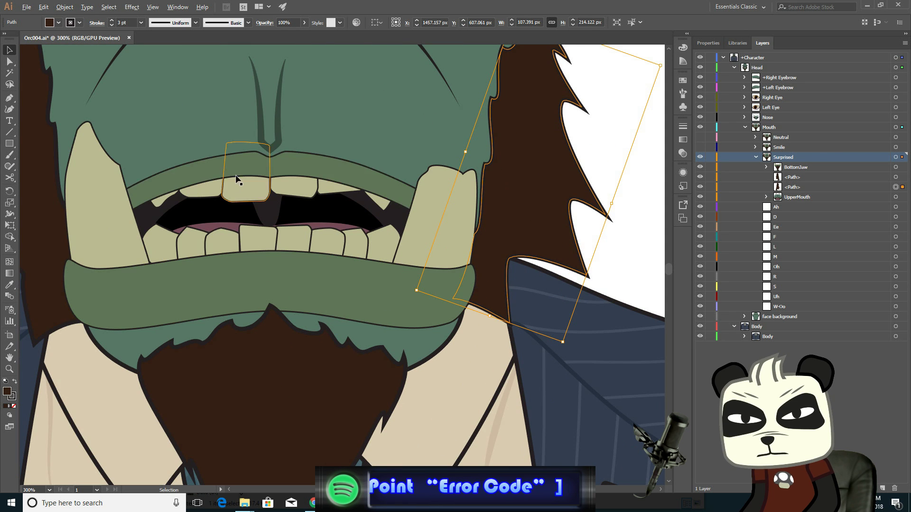
pyautogui.click(10, 61)
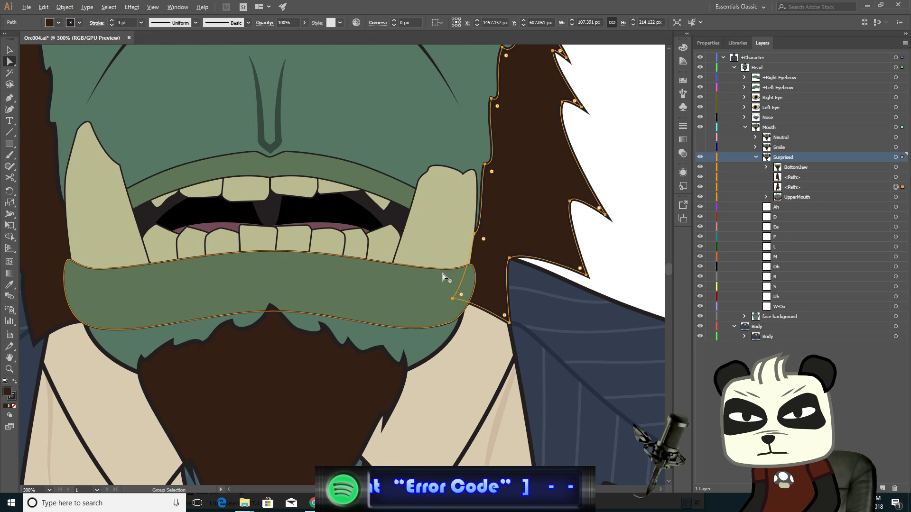
pyautogui.scroll(2, 444, 277)
pyautogui.click(462, 325)
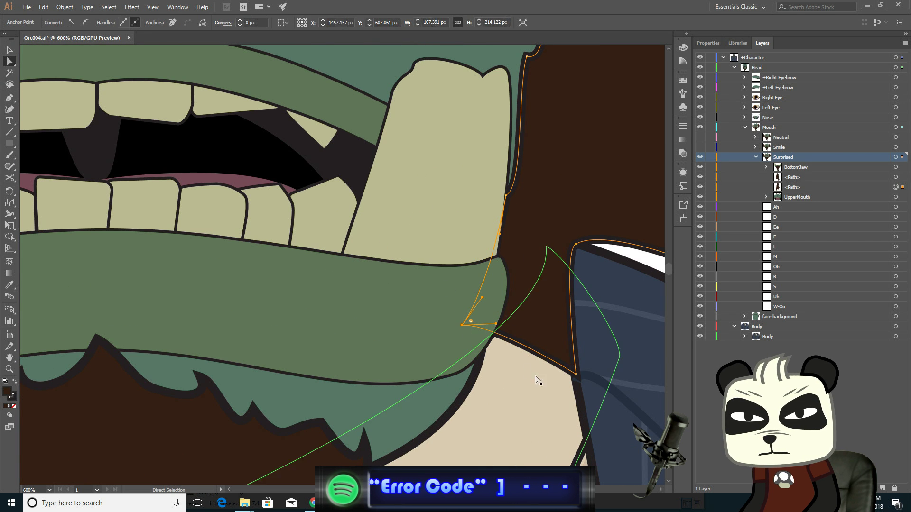
pyautogui.click(576, 374)
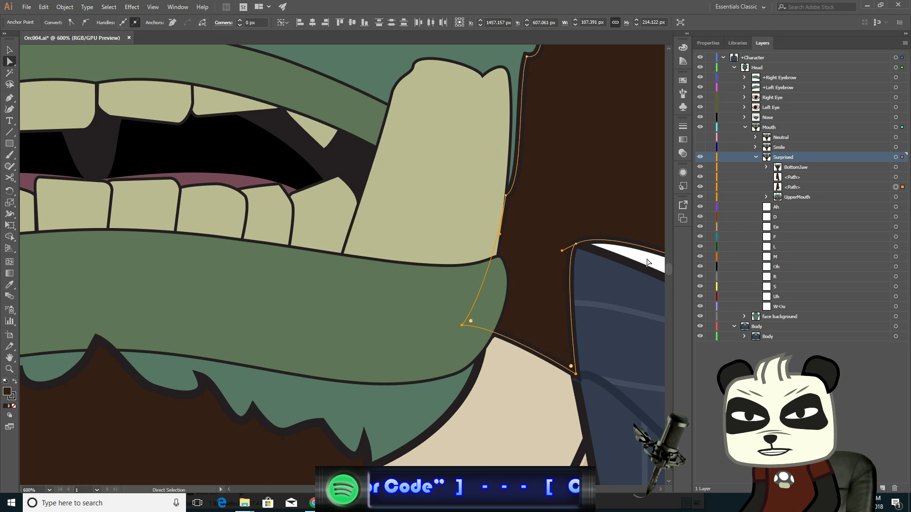
pyautogui.press('Right')
pyautogui.press('Right')
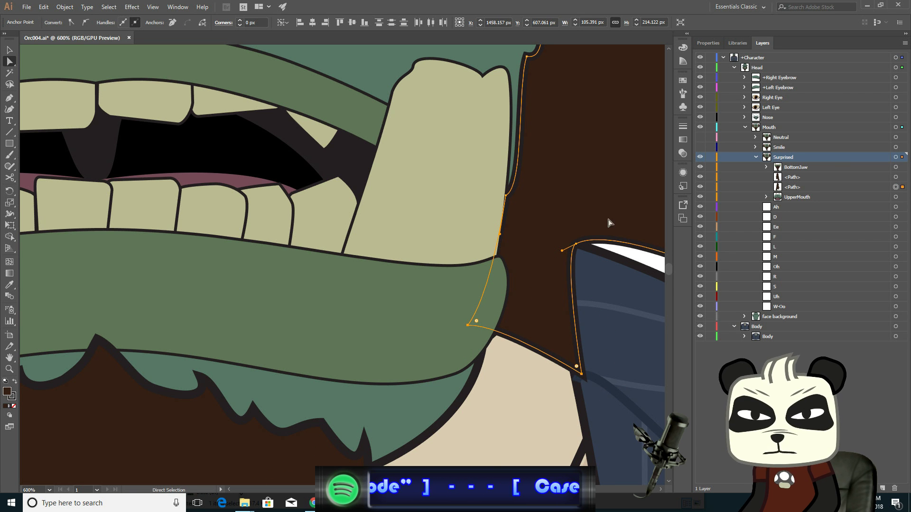
# - Nudge the right sideburn's upper spike tip down three steps
pyautogui.moveTo(612, 206); pyautogui.dragTo(387, 380)
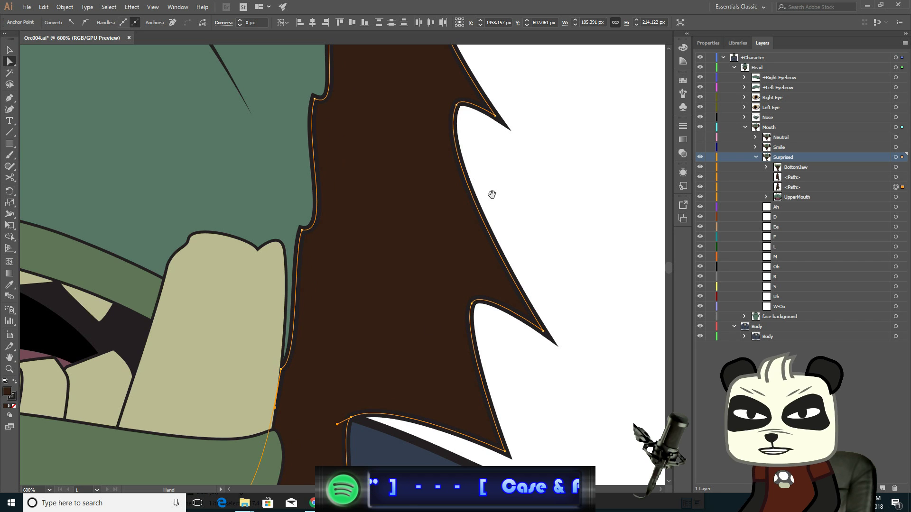
pyautogui.click(495, 116)
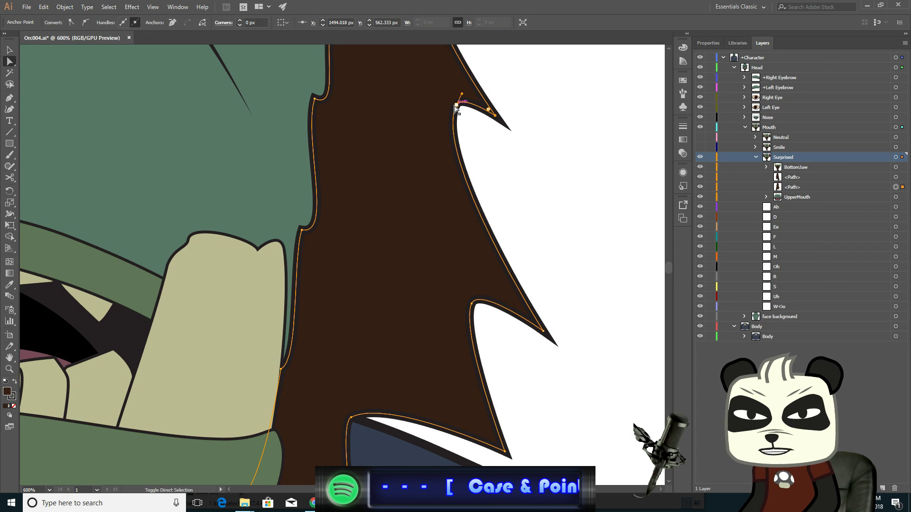
pyautogui.keyDown('shift'); pyautogui.click(456, 105); pyautogui.keyUp('shift')
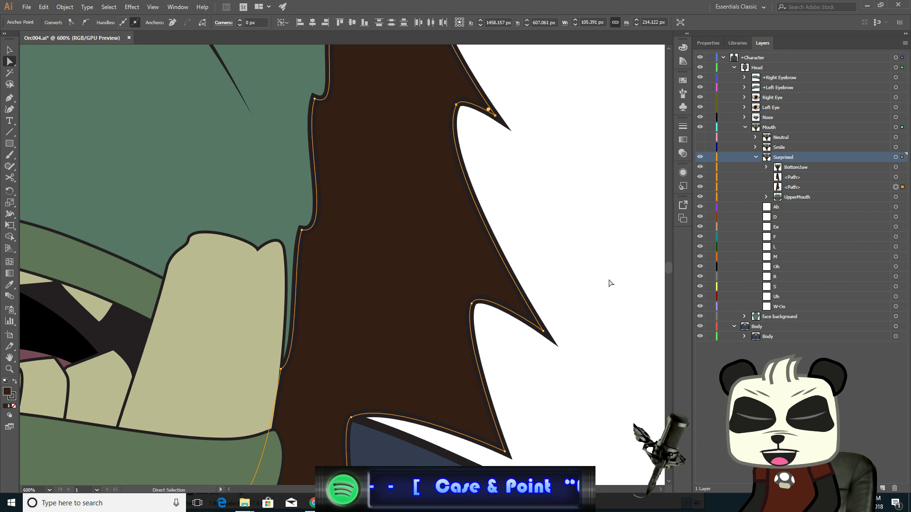
pyautogui.press('Down')
pyautogui.press('Down')
pyautogui.press('Down')
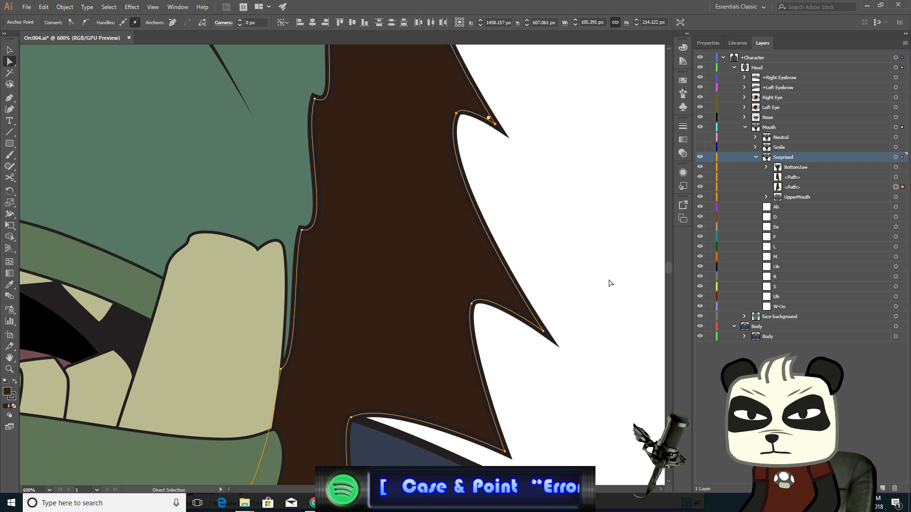
# - Nudge the right sideburn's lower spike tip and its inner anchor down two steps and left two steps
pyautogui.click(543, 332)
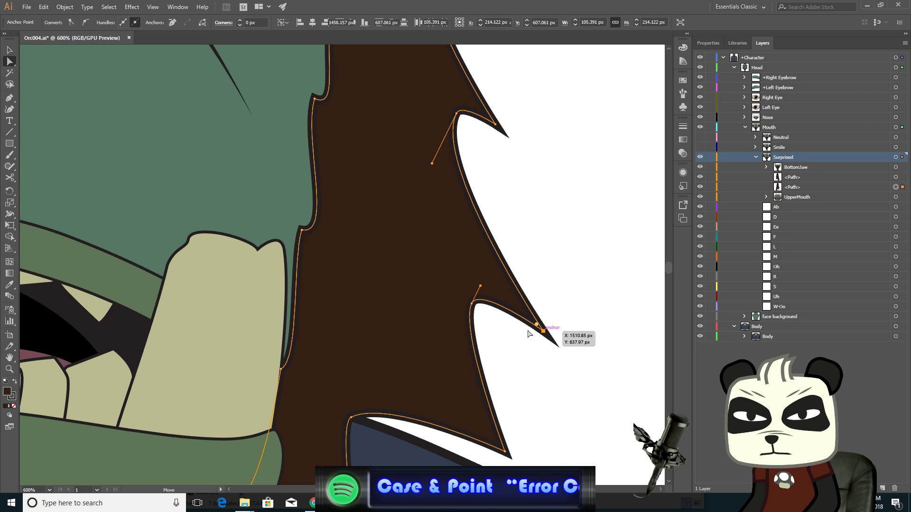
pyautogui.keyDown('shift'); pyautogui.click(472, 304); pyautogui.keyUp('shift')
pyautogui.press('Down')
pyautogui.press('Down')
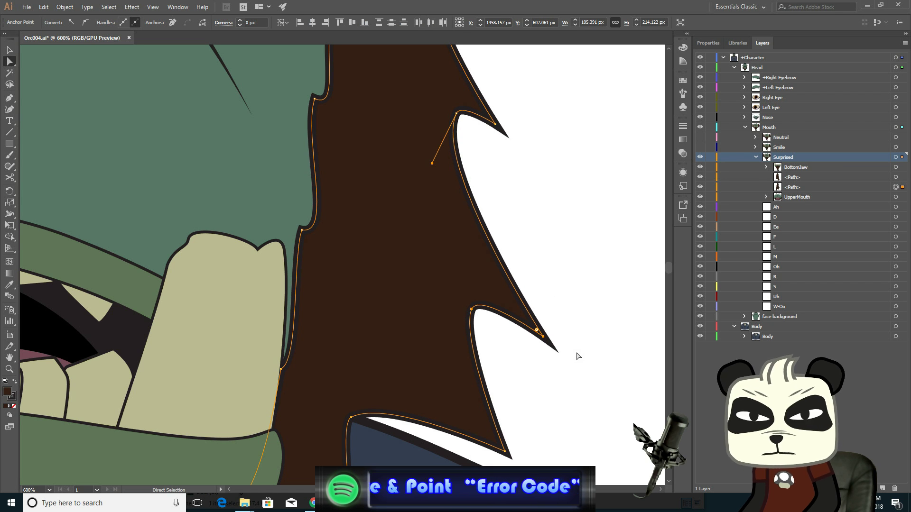
pyautogui.press('Left')
pyautogui.press('Left')
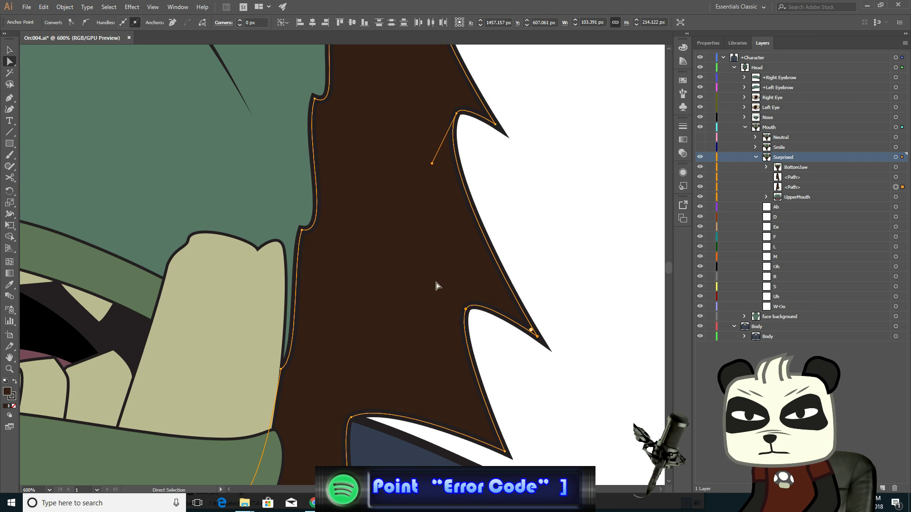
# - Nudge the left sideburn's lower spike tip right two steps
pyautogui.scroll(-3, 432, 295)
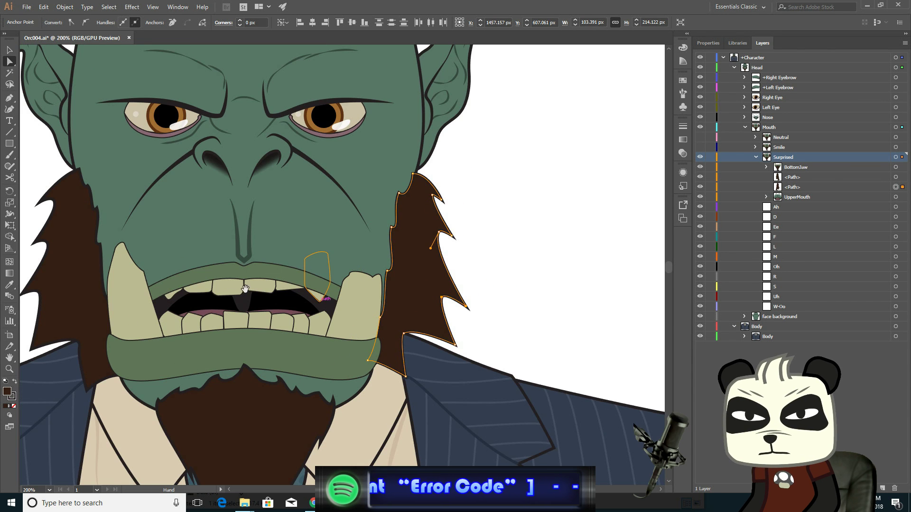
pyautogui.moveTo(251, 291); pyautogui.dragTo(534, 259)
pyautogui.scroll(3, 361, 304)
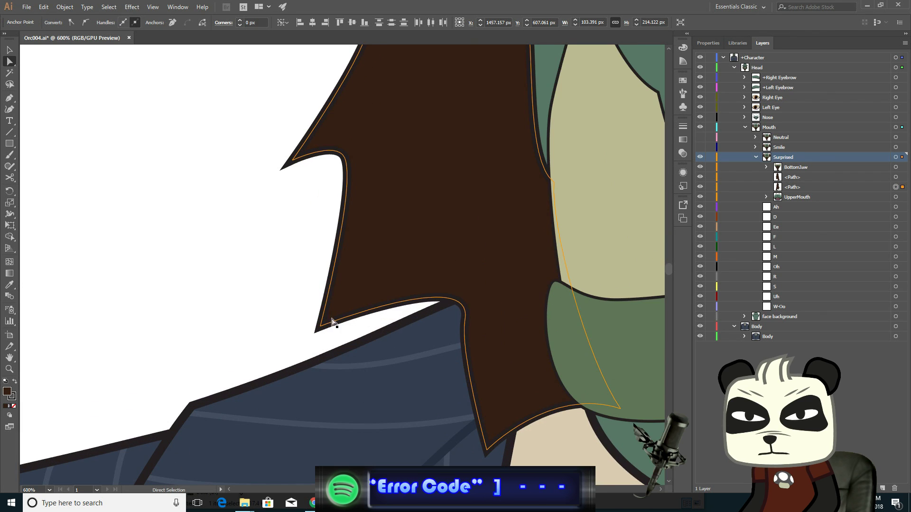
pyautogui.click(319, 327)
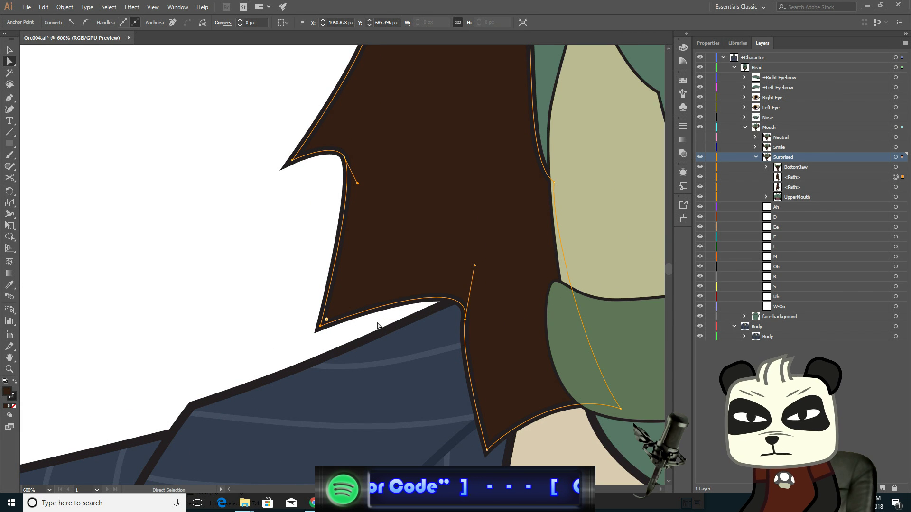
pyautogui.press('Right')
pyautogui.press('Right')
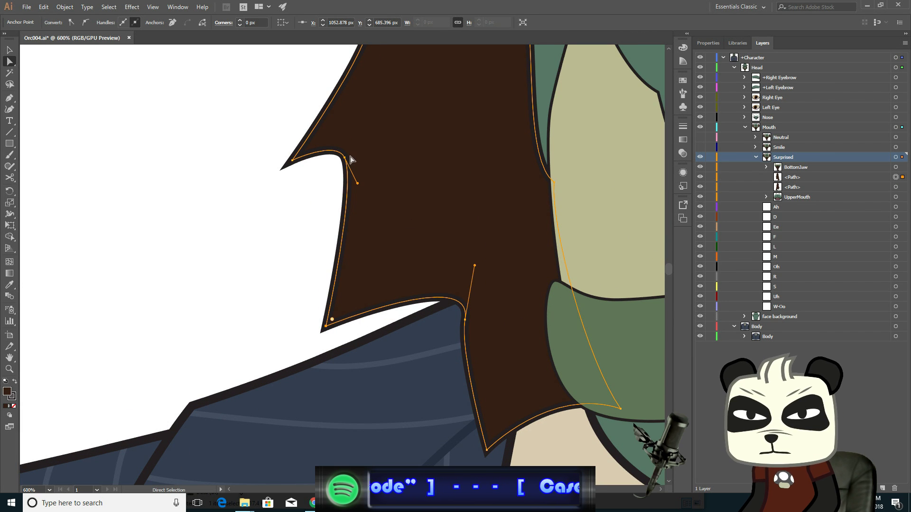
# - Nudge the left sideburn's upper spike tip right two steps and down two steps
pyautogui.click(345, 157)
pyautogui.keyDown('shift'); pyautogui.click(293, 161); pyautogui.keyUp('shift')
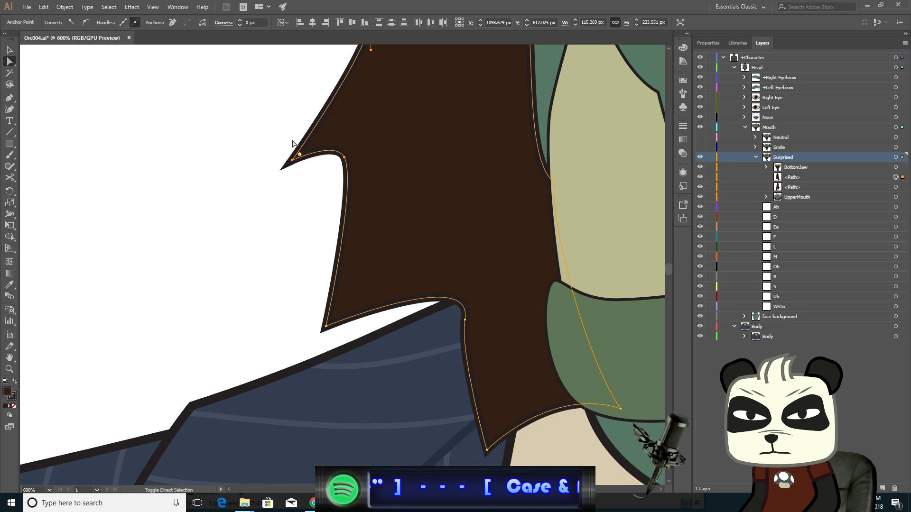
pyautogui.press('Right')
pyautogui.press('Right')
pyautogui.press('Down')
pyautogui.press('Down')
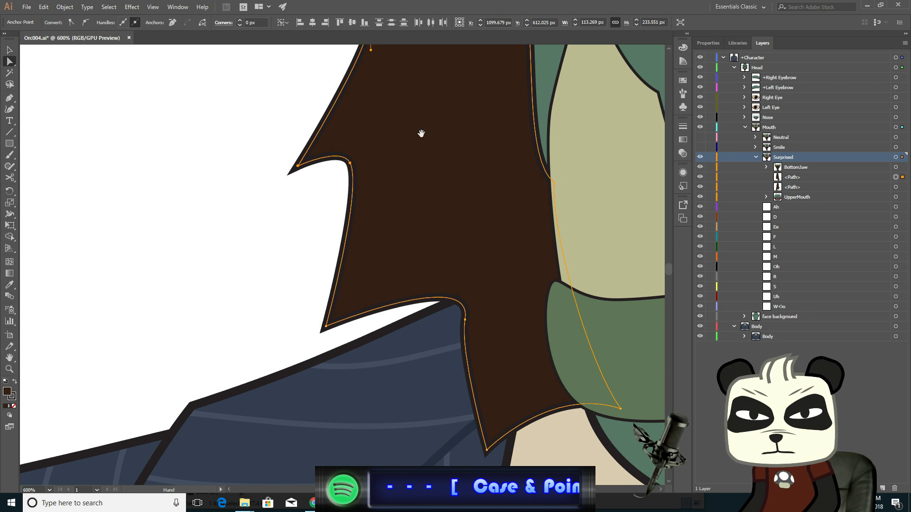
# - Nudge the left sideburn's second spike tip down one step
pyautogui.moveTo(422, 134); pyautogui.dragTo(344, 298)
pyautogui.click(295, 181)
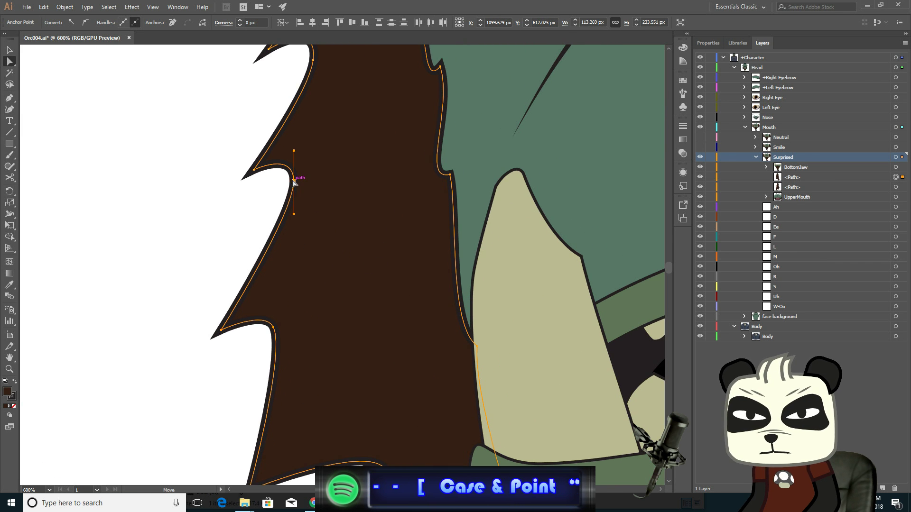
pyautogui.click(255, 172)
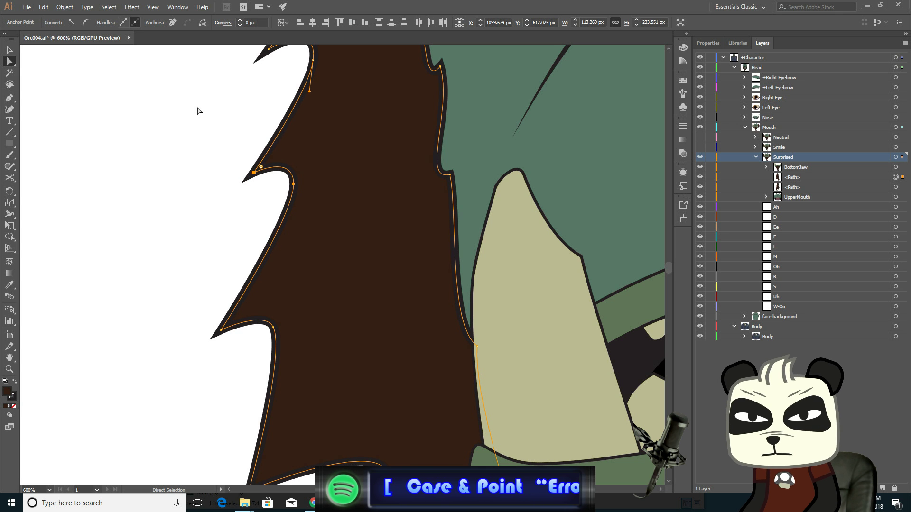
pyautogui.press('Down')
pyautogui.scroll(-3, 370, 230)
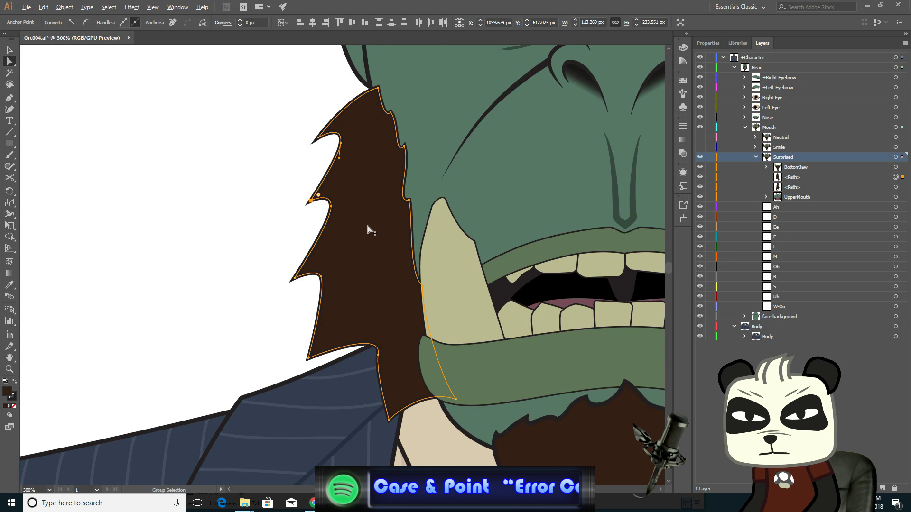
# - Compare the Surprised mouth with the Neutral mouth by toggling the Neutral layer's visibility on and off
pyautogui.moveTo(542, 222); pyautogui.dragTo(383, 218)
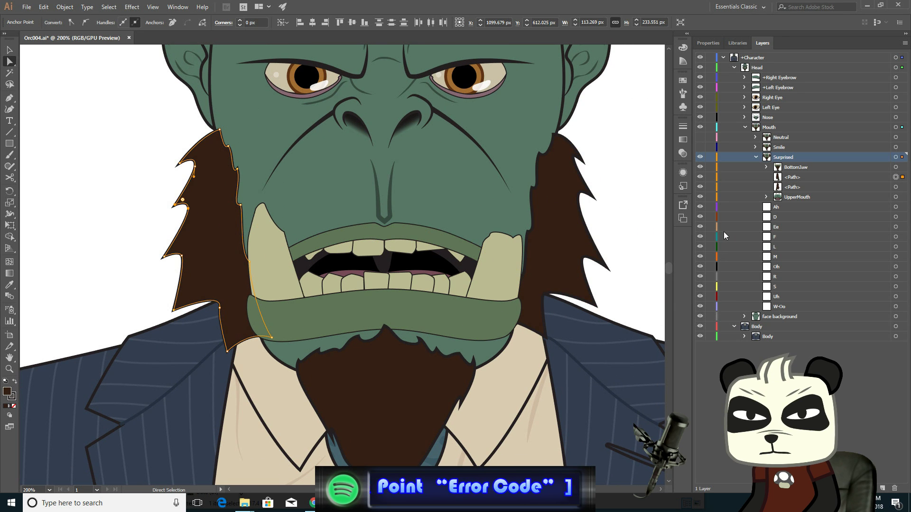
pyautogui.click(700, 137)
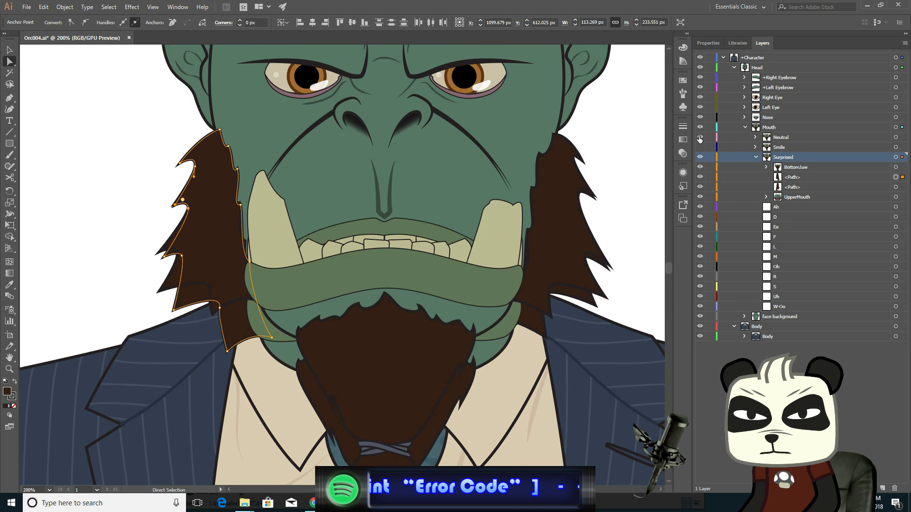
pyautogui.click(699, 138)
pyautogui.click(699, 138)
pyautogui.click(700, 138)
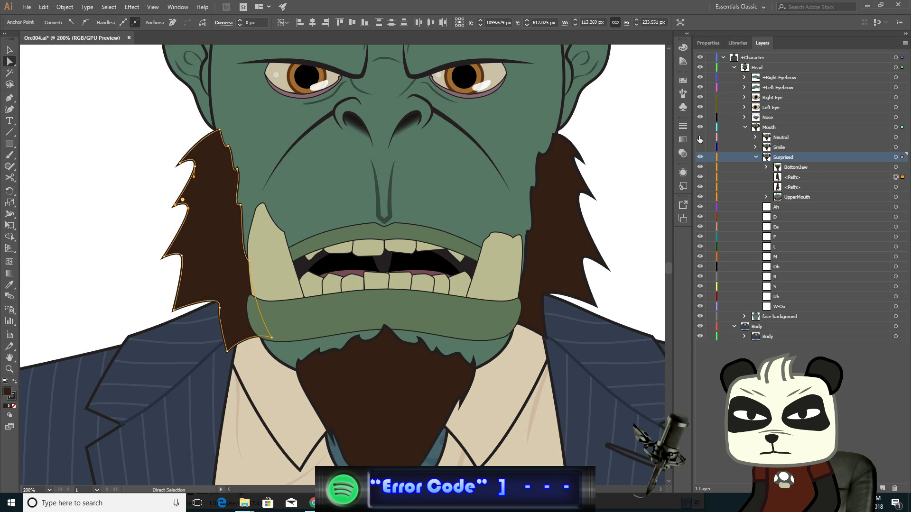
pyautogui.click(699, 138)
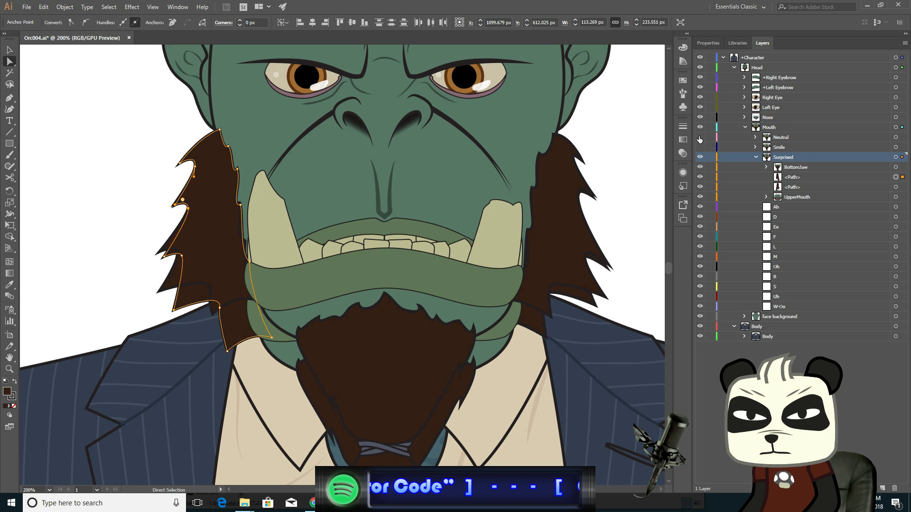
pyautogui.click(700, 137)
pyautogui.click(700, 138)
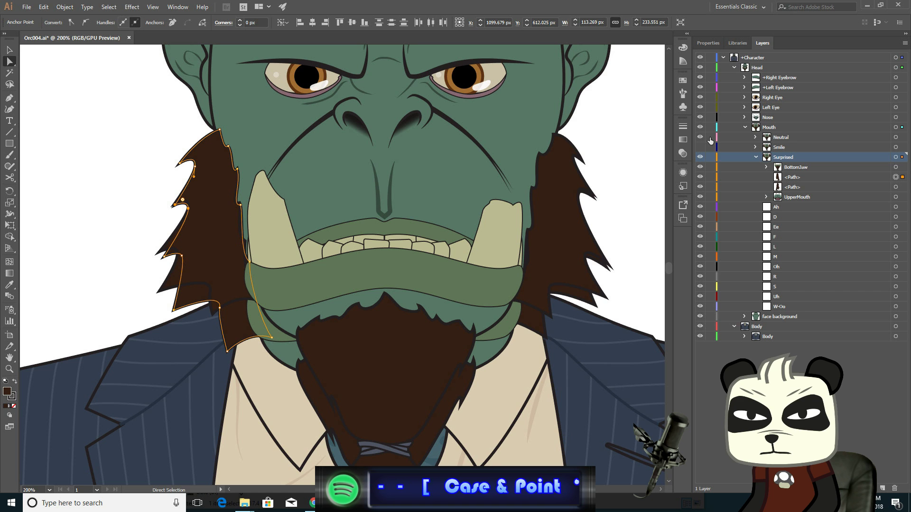
pyautogui.scroll(3, 622, 273)
pyautogui.scroll(1, 615, 271)
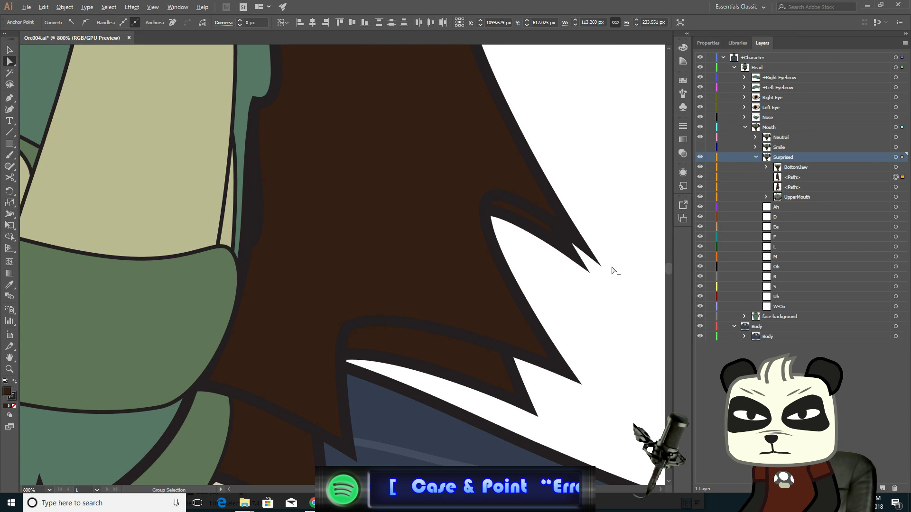
pyautogui.click(700, 137)
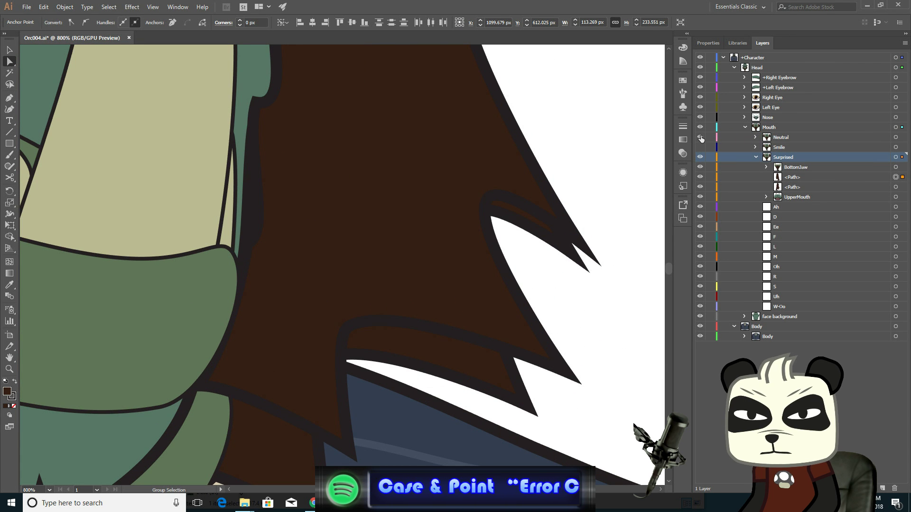
# - Nudge the right sideburn's lower spike tip down one step and left one step
pyautogui.click(488, 214)
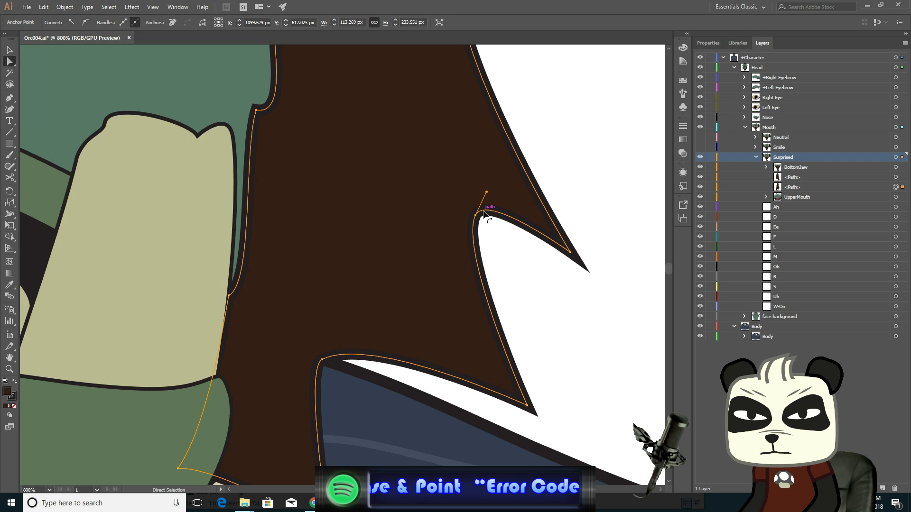
pyautogui.click(475, 215)
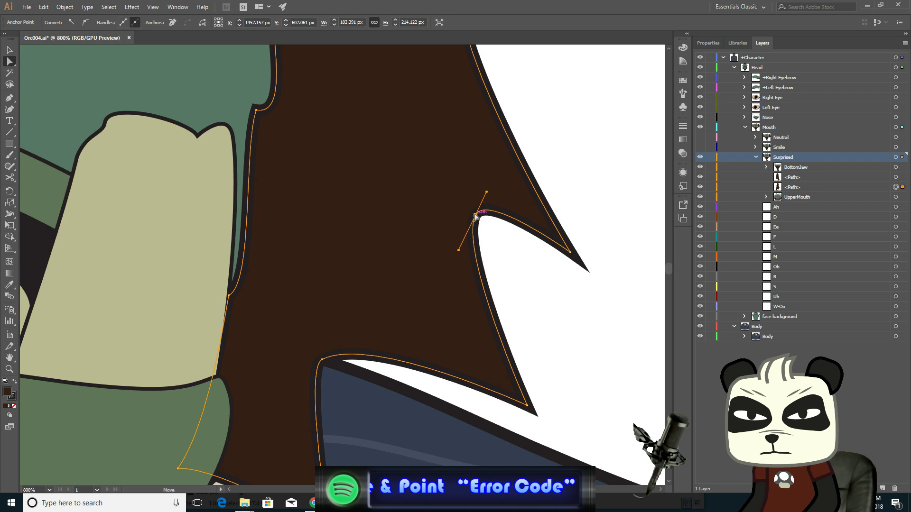
pyautogui.keyDown('shift'); pyautogui.click(570, 252); pyautogui.keyUp('shift')
pyautogui.press('Down')
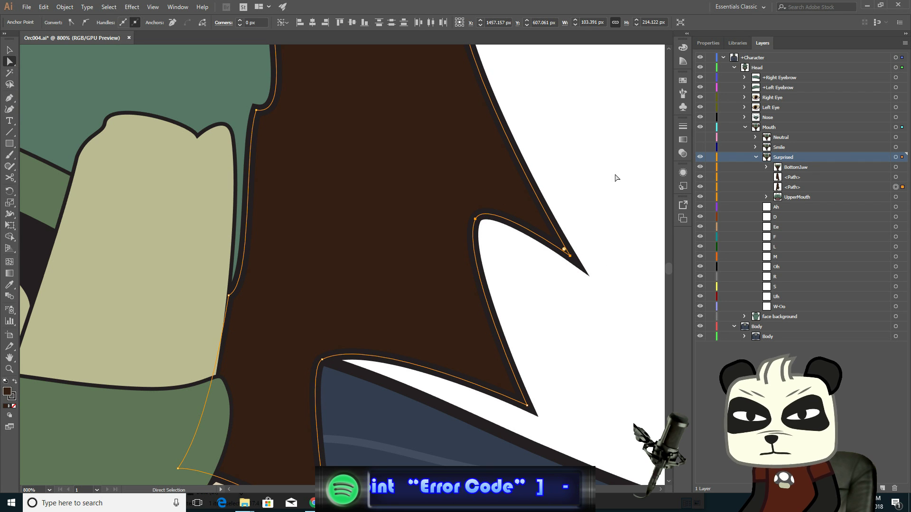
pyautogui.press('Left')
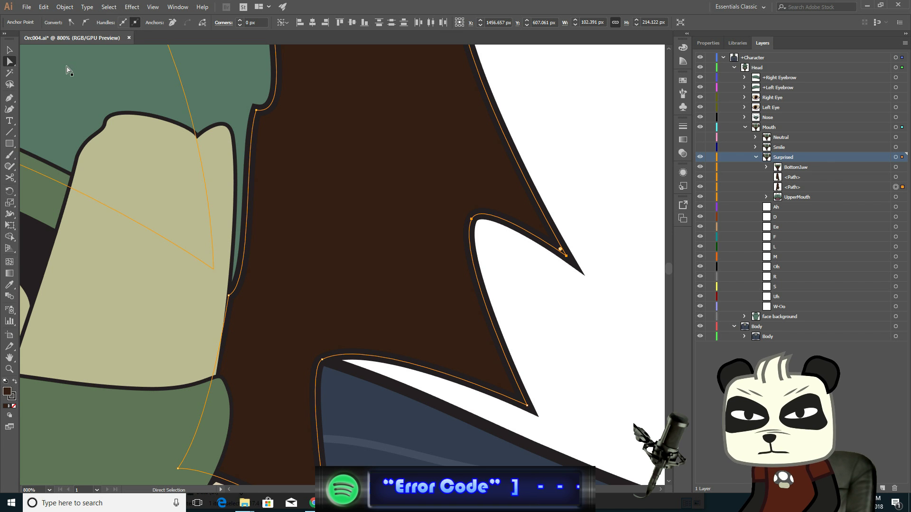
# - Zoom out and toggle the Neutral layer repeatedly to check the sideburns against the neutral pose
pyautogui.click(9, 50)
pyautogui.scroll(-3, 309, 169)
pyautogui.click(459, 198)
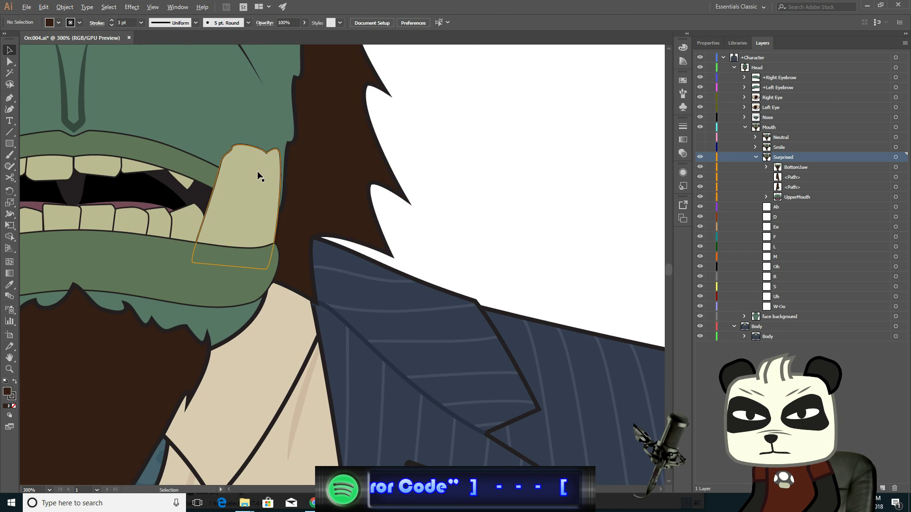
pyautogui.scroll(-3, 255, 170)
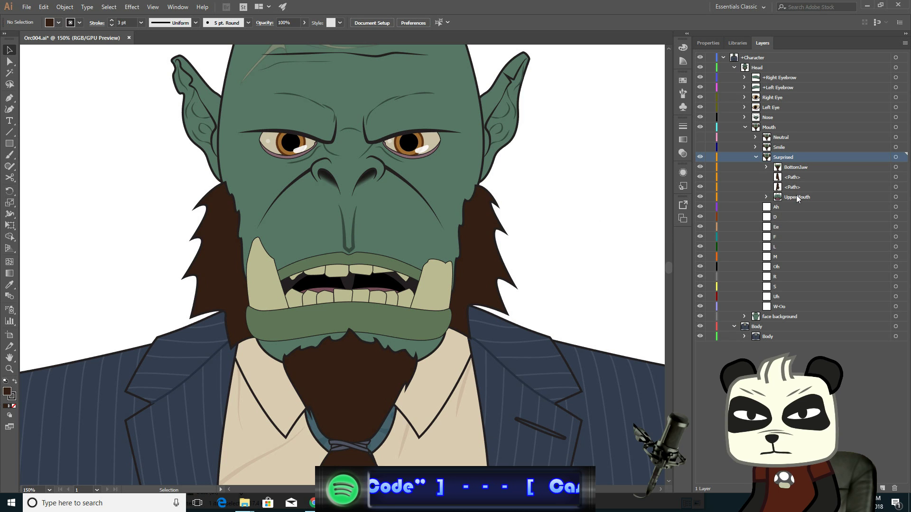
pyautogui.click(700, 138)
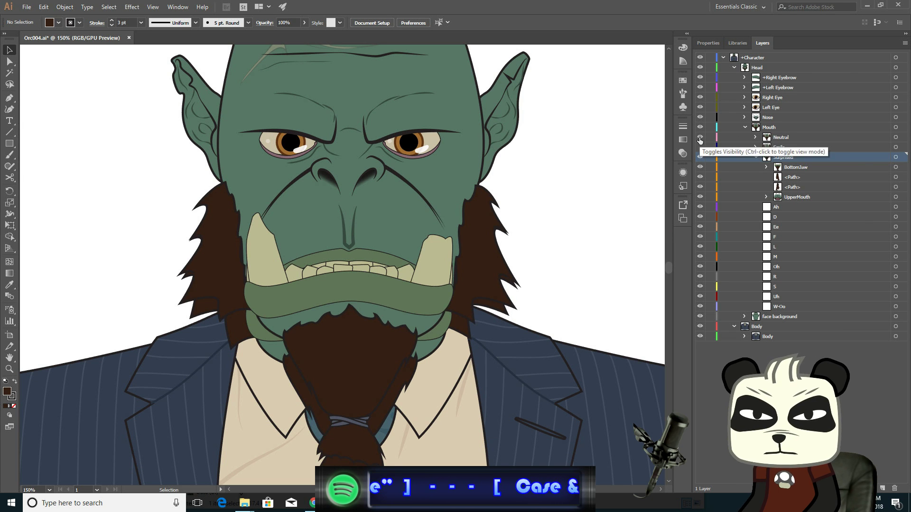
pyautogui.click(700, 138)
pyautogui.click(699, 137)
pyautogui.click(700, 137)
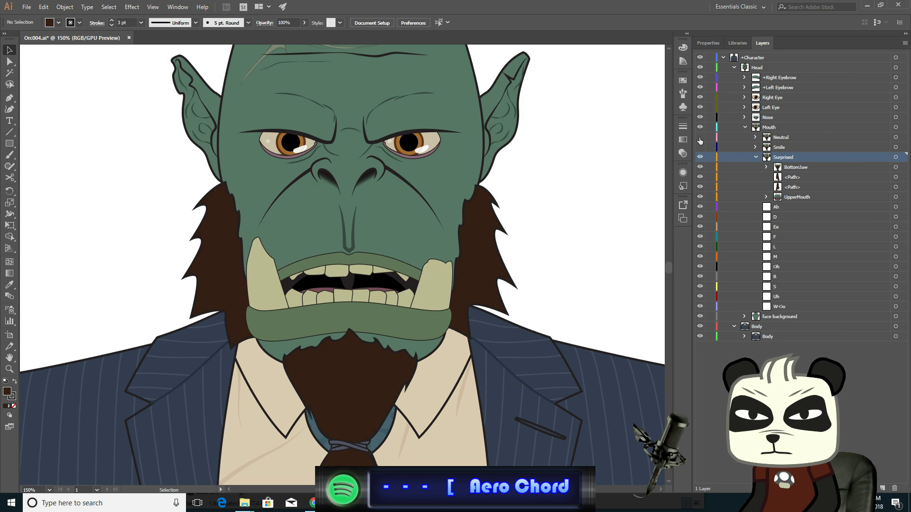
pyautogui.click(700, 138)
pyautogui.click(700, 138)
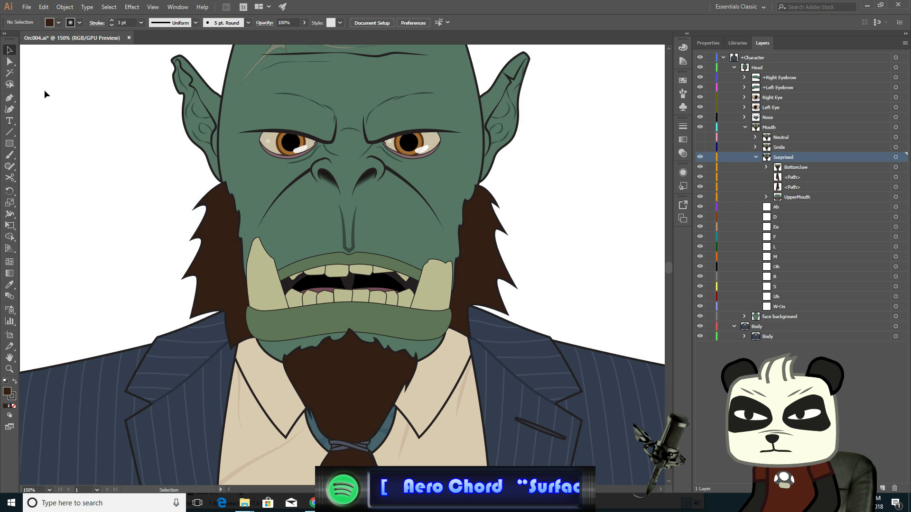
# - Move the left sideburn's bottom tip and its jaw-edge anchor slightly up and left together
pyautogui.click(11, 65)
pyautogui.scroll(4, 210, 289)
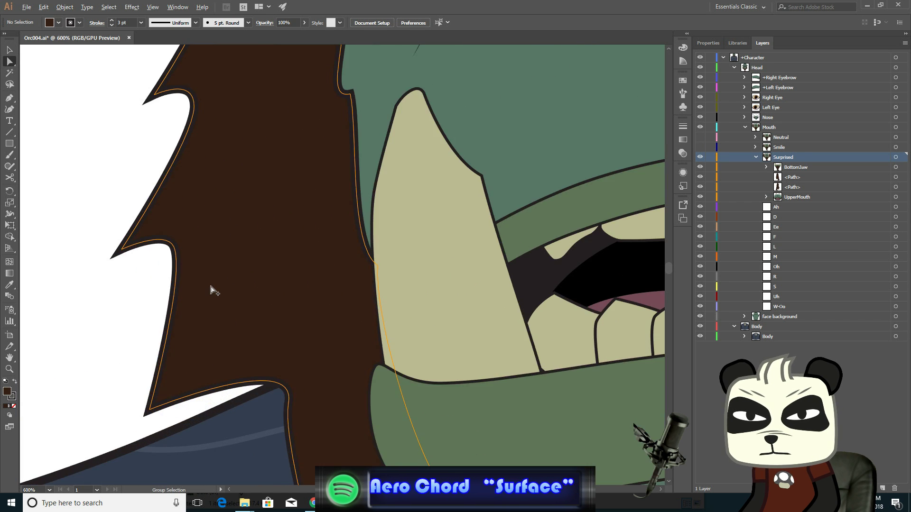
pyautogui.moveTo(324, 335); pyautogui.dragTo(295, 198)
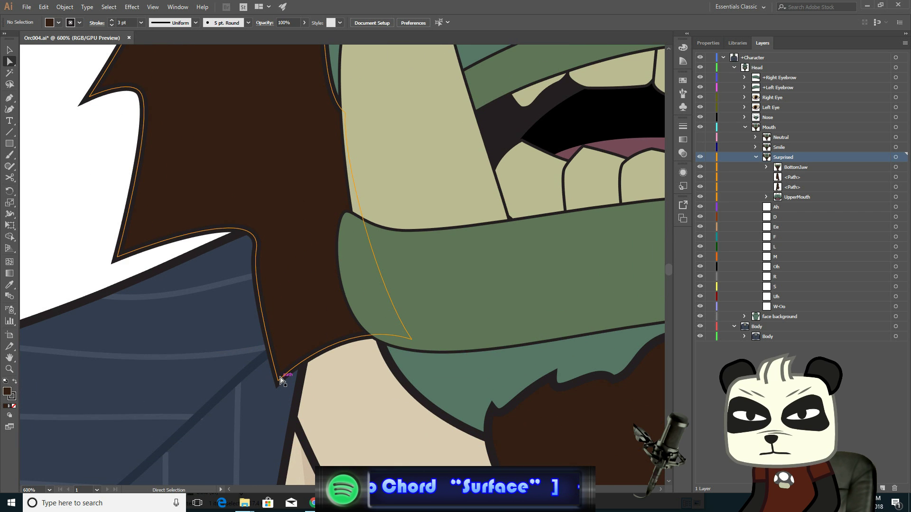
pyautogui.click(279, 380)
pyautogui.click(278, 380)
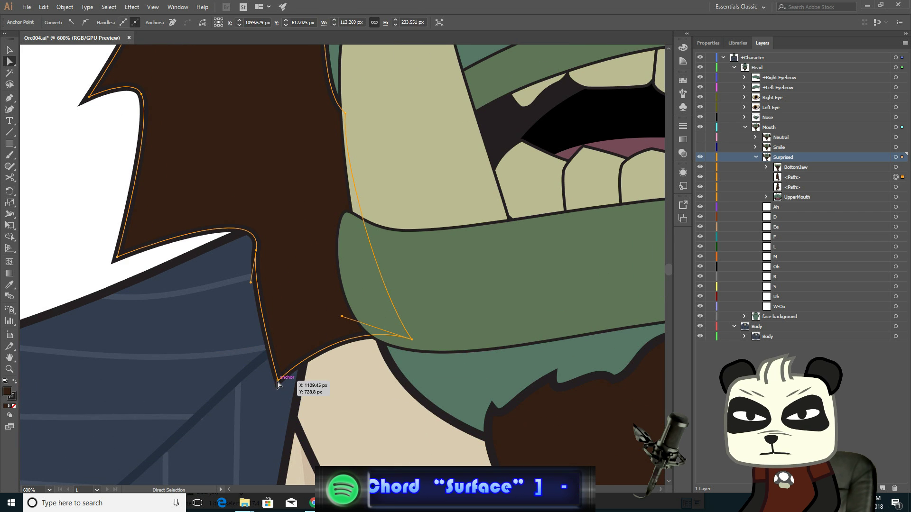
pyautogui.keyDown('shift'); pyautogui.click(411, 340); pyautogui.keyUp('shift')
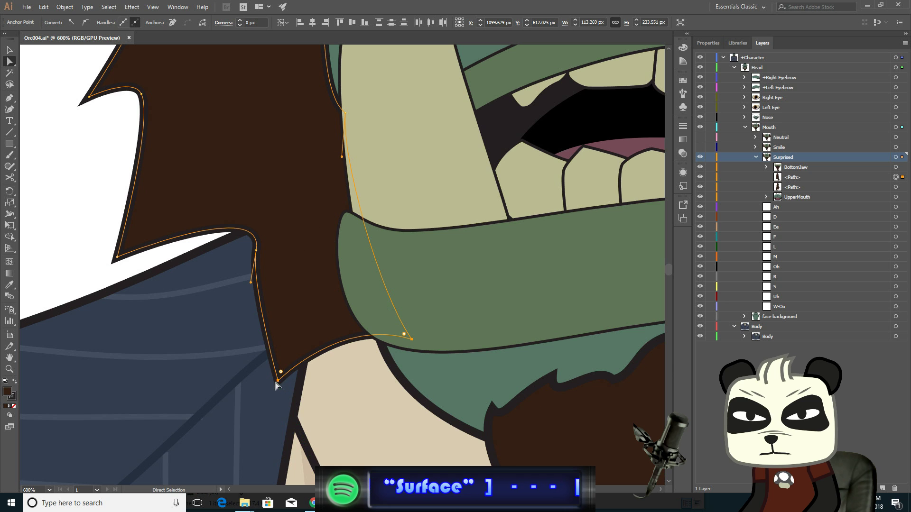
pyautogui.moveTo(279, 381)
pyautogui.mouseDown()
pyautogui.moveTo(283, 374)
pyautogui.moveTo(267, 370)
pyautogui.mouseUp()
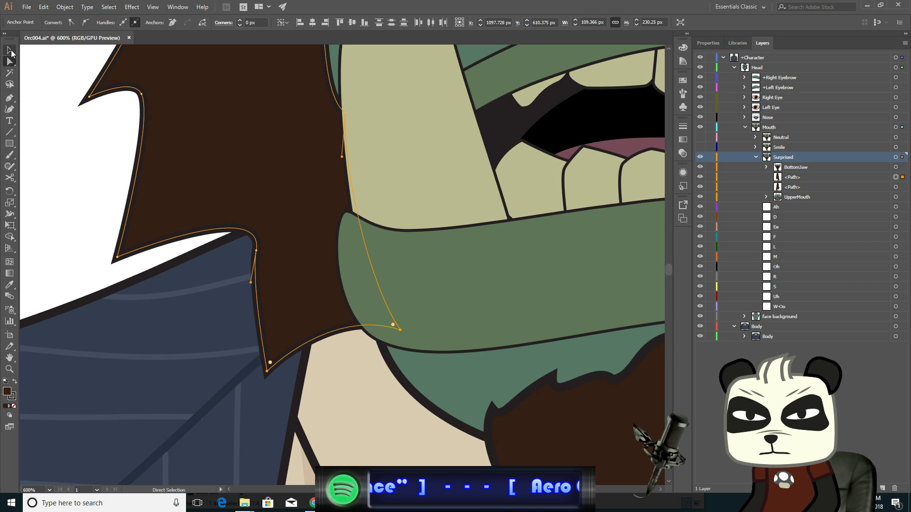
# - Deselect, zoom out, and flip the Neutral layer's visibility repeatedly to compare both mouth poses
pyautogui.click(10, 49)
pyautogui.click(73, 162)
pyautogui.scroll(-4, 289, 286)
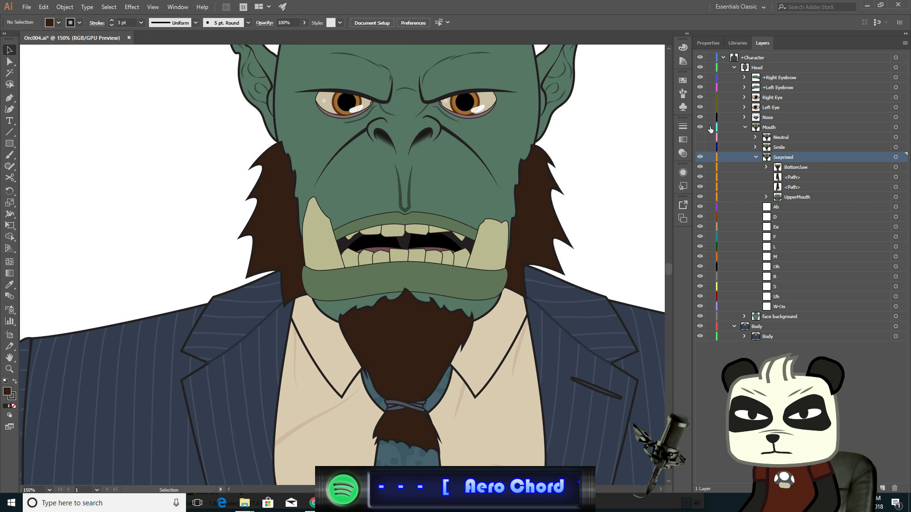
pyautogui.click(701, 138)
pyautogui.click(700, 138)
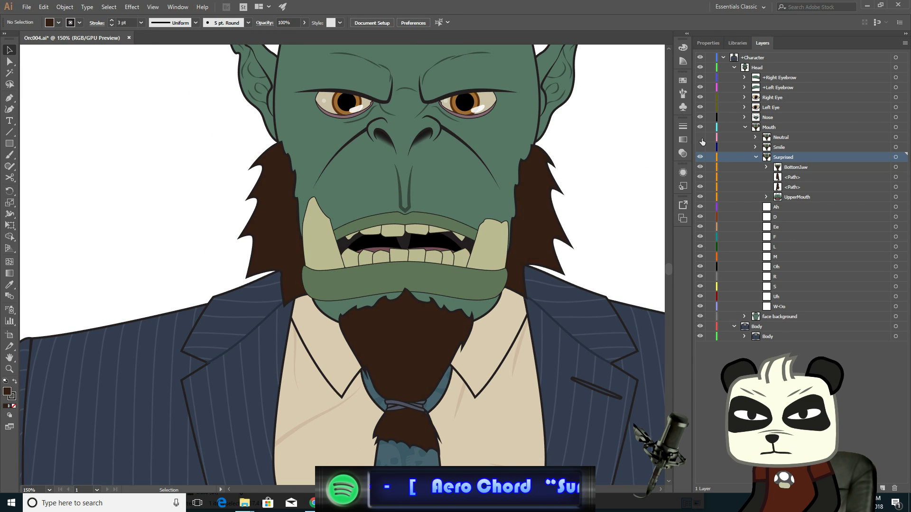
pyautogui.click(700, 137)
pyautogui.click(700, 138)
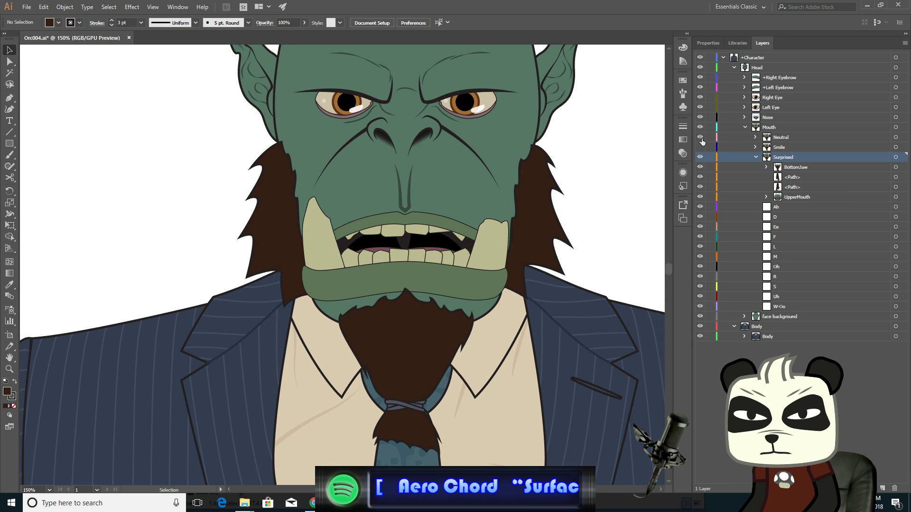
pyautogui.click(700, 137)
pyautogui.click(701, 138)
pyautogui.click(701, 138)
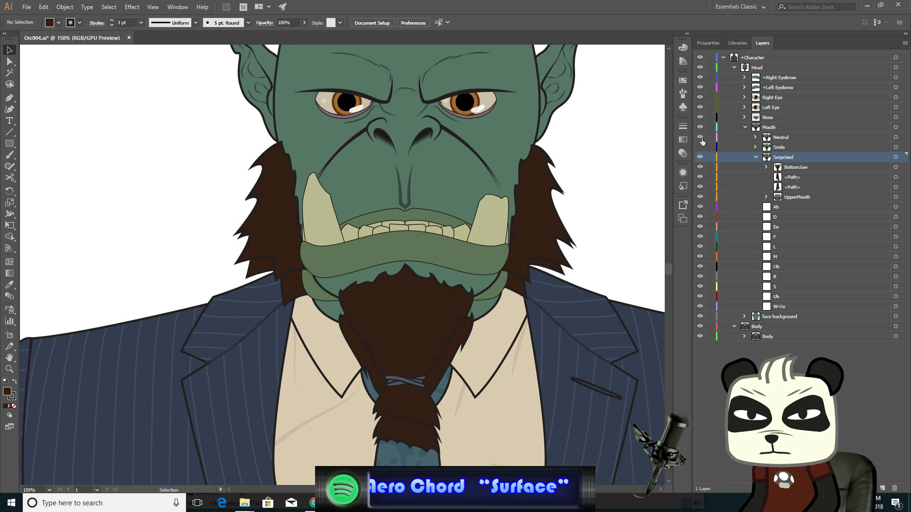
pyautogui.click(700, 138)
pyautogui.click(700, 137)
pyautogui.click(701, 138)
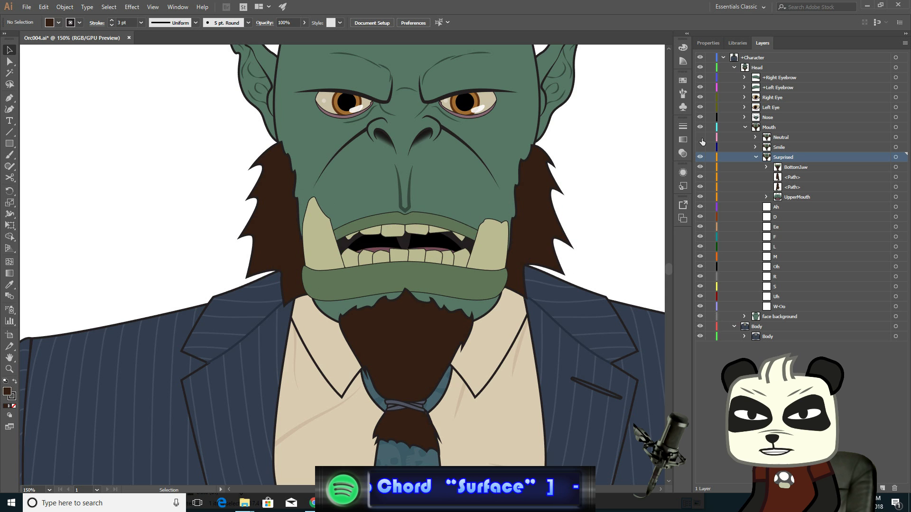
pyautogui.click(700, 138)
pyautogui.click(700, 138)
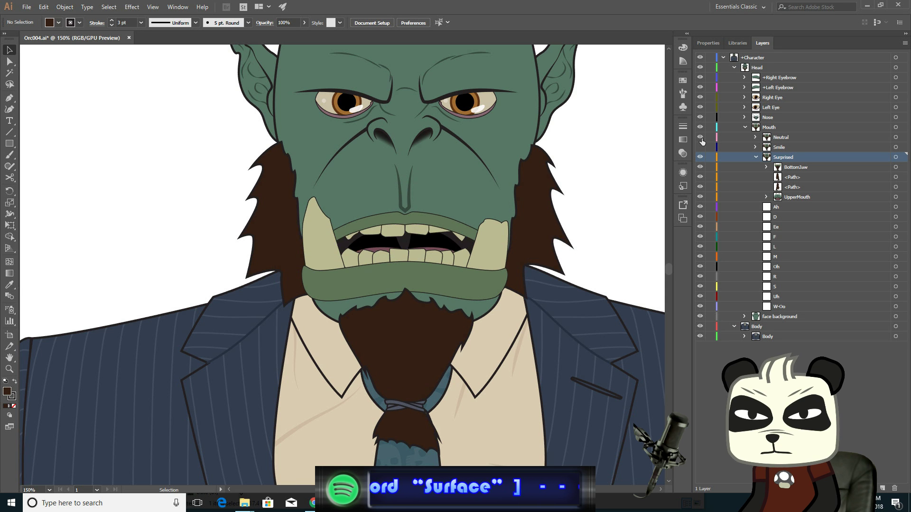
pyautogui.click(700, 138)
pyautogui.click(701, 138)
pyautogui.click(701, 138)
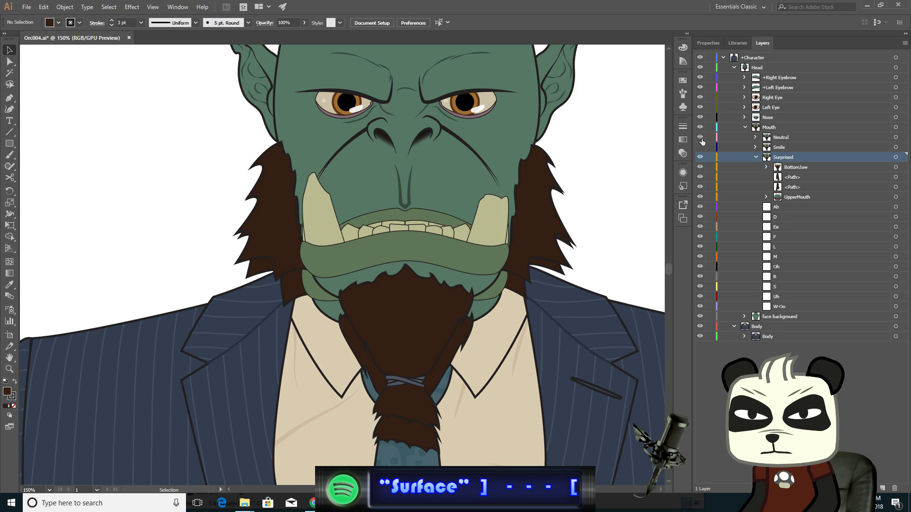
pyautogui.click(701, 138)
pyautogui.click(700, 138)
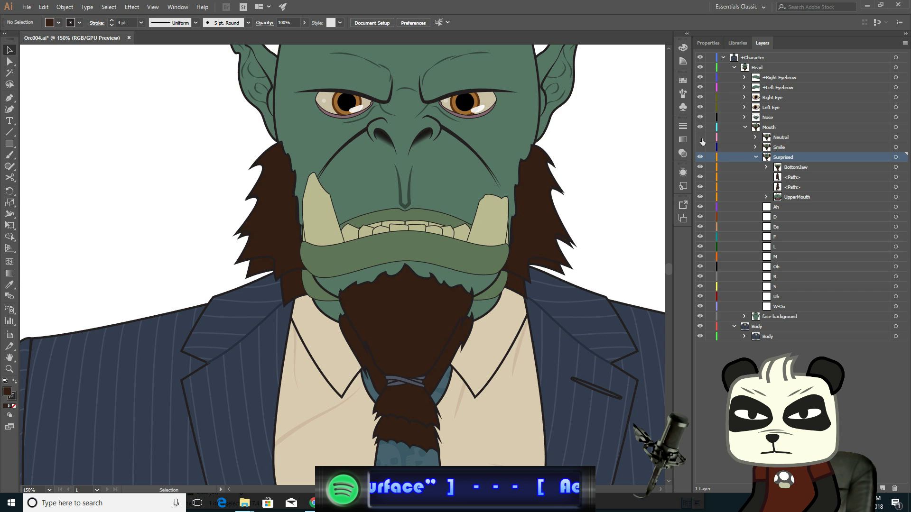
pyautogui.click(701, 139)
pyautogui.click(701, 139)
pyautogui.click(701, 138)
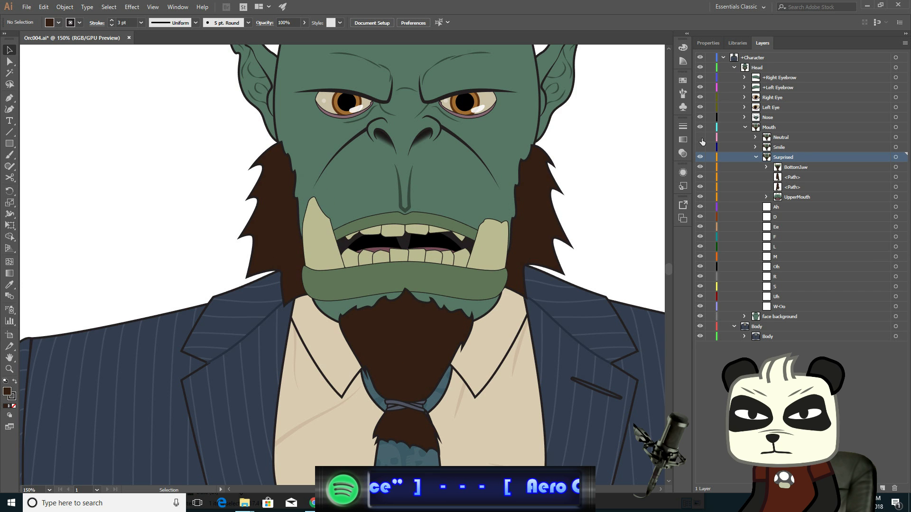
# - Compare the Surprised mouth against the Neutral layer a few more times, then save the file
pyautogui.click(701, 138)
pyautogui.click(701, 138)
pyautogui.click(701, 138)
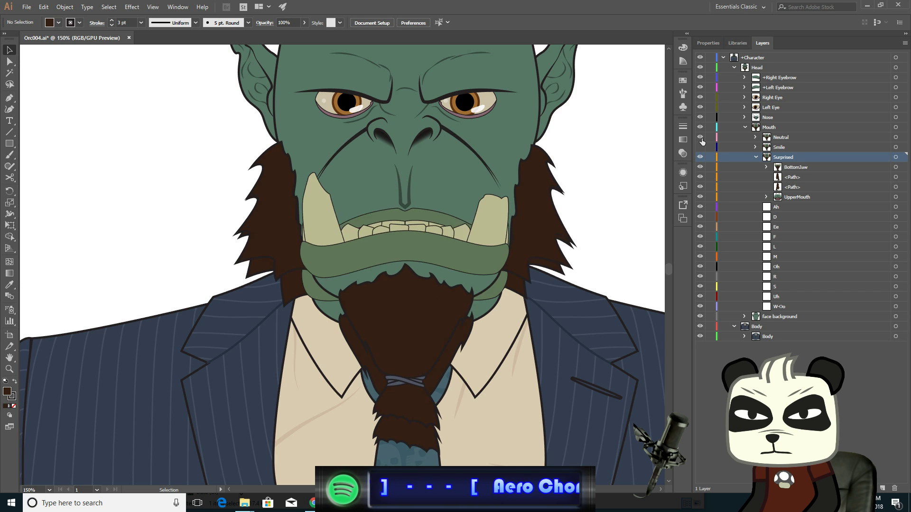
pyautogui.click(702, 138)
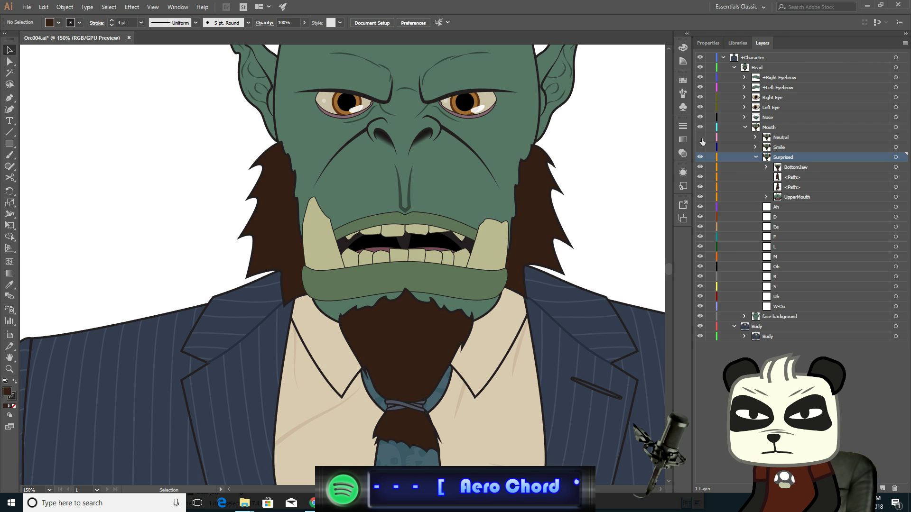
pyautogui.click(702, 139)
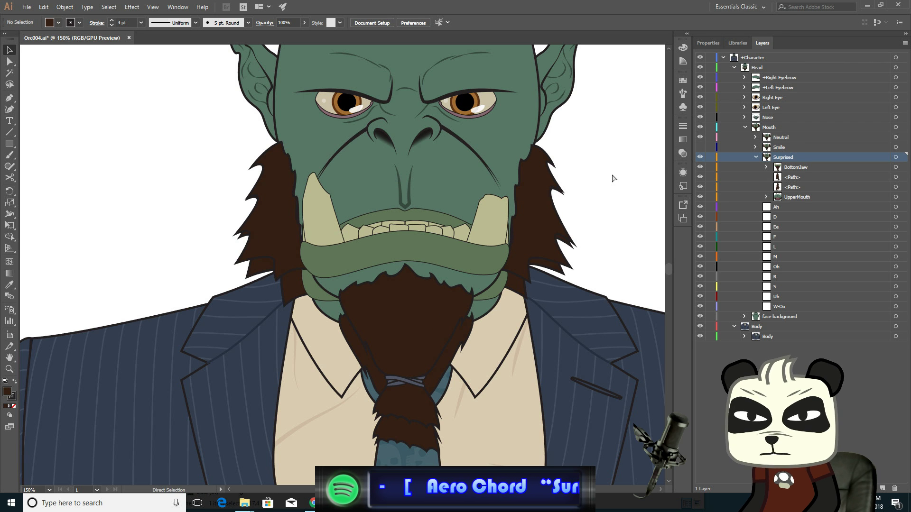
pyautogui.hotkey('ctrl', 's')
# - Collapse the Surprised layer's contents and hide the Surprised layer
pyautogui.moveTo(636, 137); pyautogui.dragTo(582, 198)
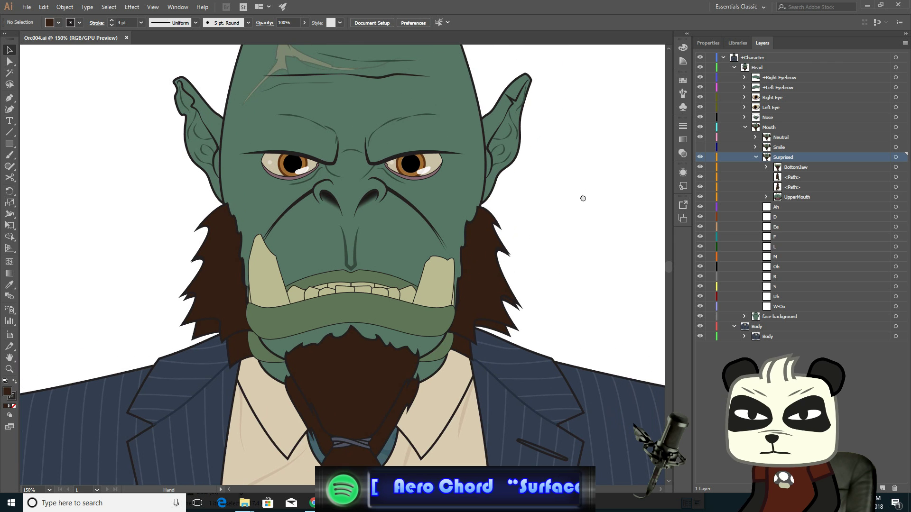
pyautogui.click(767, 167)
pyautogui.click(755, 157)
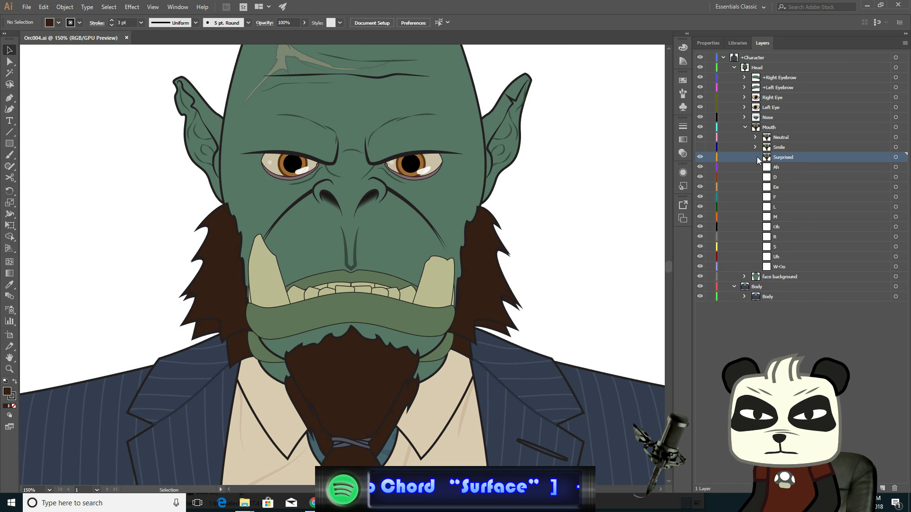
pyautogui.click(701, 157)
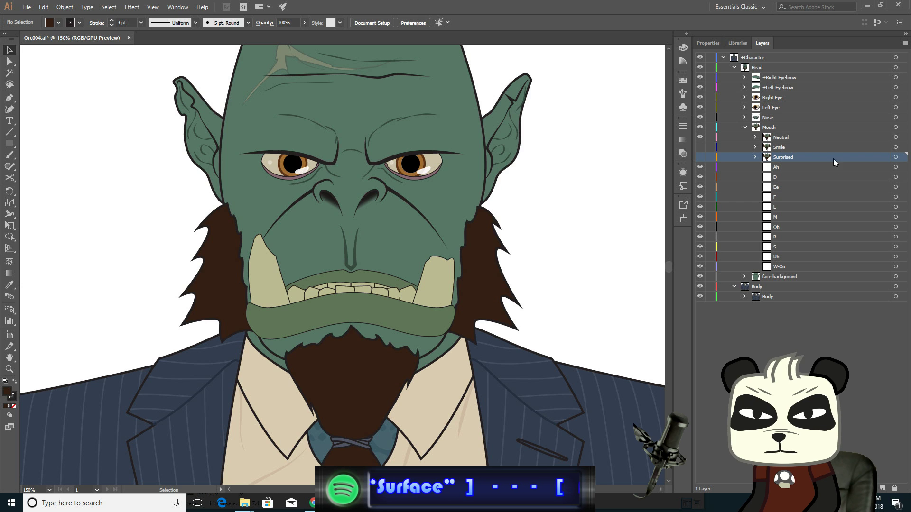
# - Paste the copied mouth artwork in place into the M layer and hide the Neutral layer
pyautogui.click(792, 217)
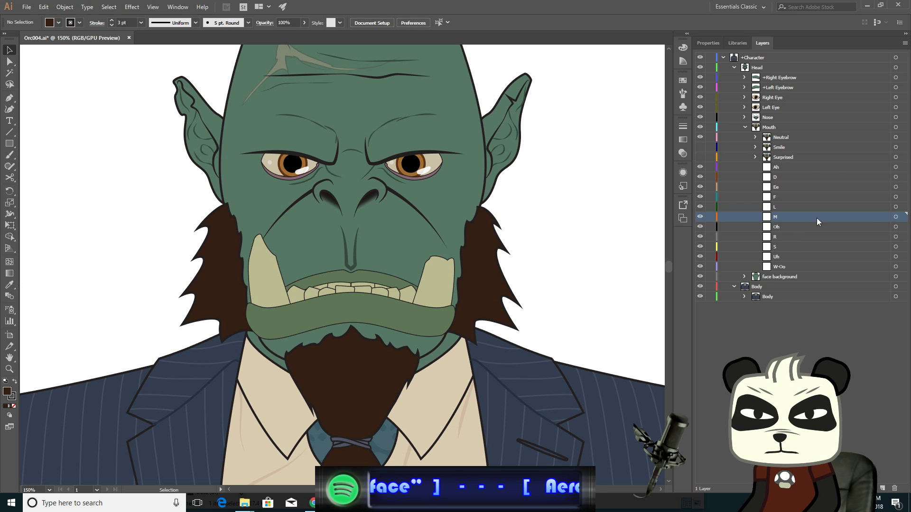
pyautogui.click(896, 218)
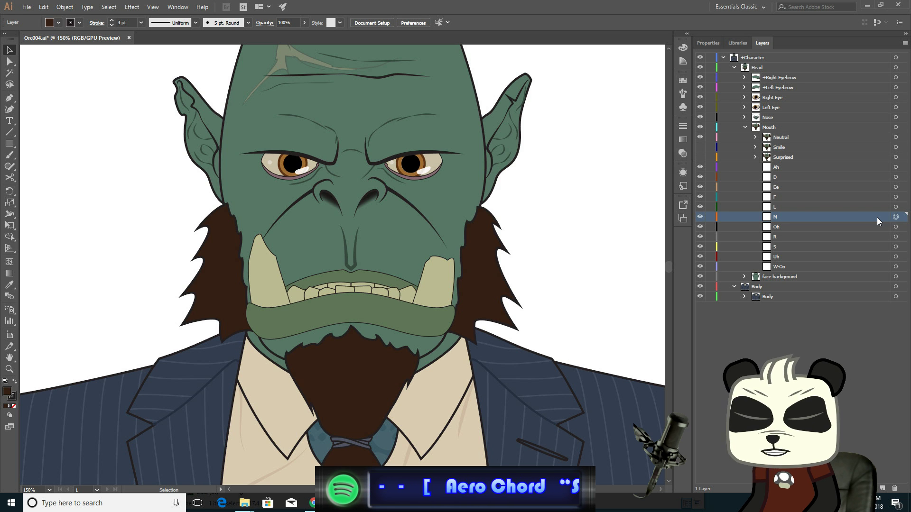
pyautogui.hotkey('ctrl', 'f')
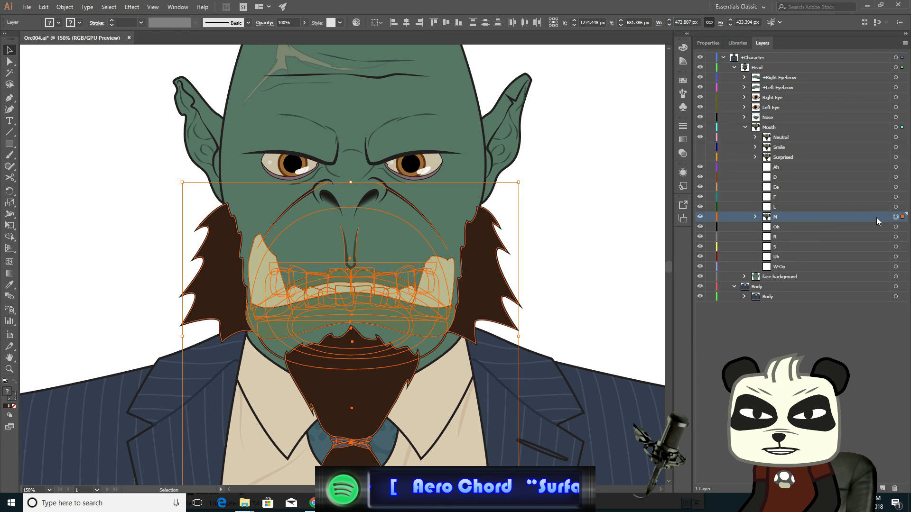
pyautogui.click(699, 137)
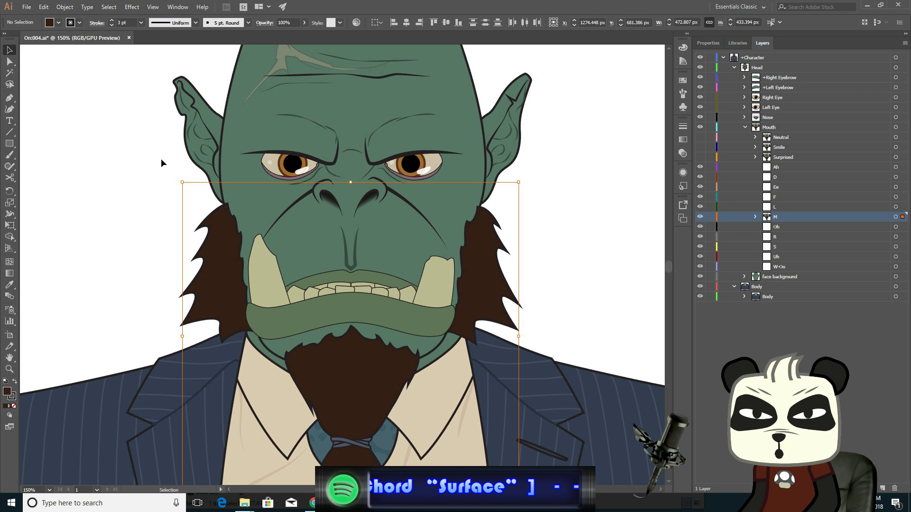
pyautogui.click(895, 217)
# - Zoom in on the pasted mouth and inspect the lower lip's paths with Direct Selection
pyautogui.scroll(2, 431, 288)
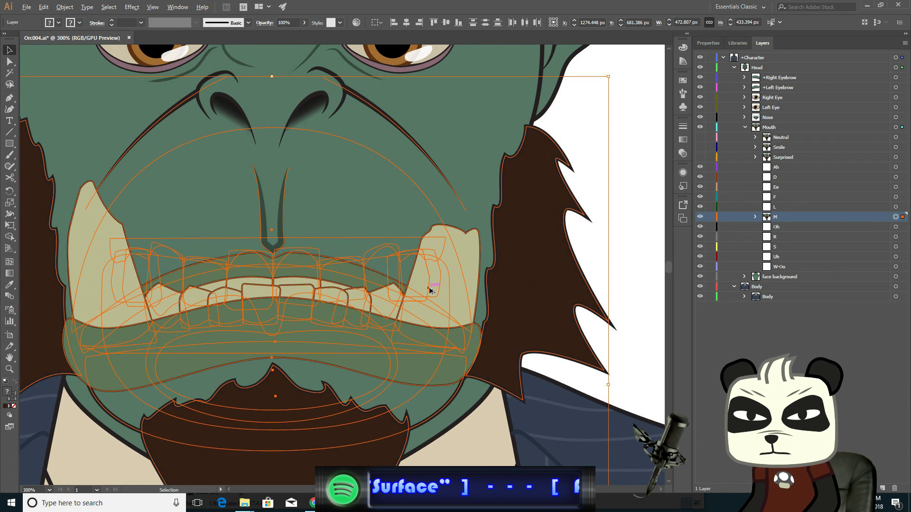
pyautogui.moveTo(389, 228); pyautogui.dragTo(498, 182)
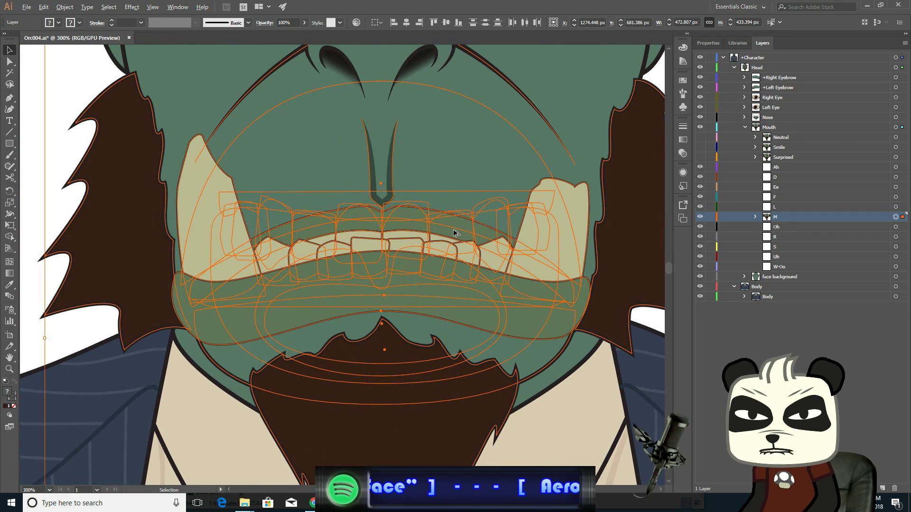
pyautogui.scroll(1, 456, 233)
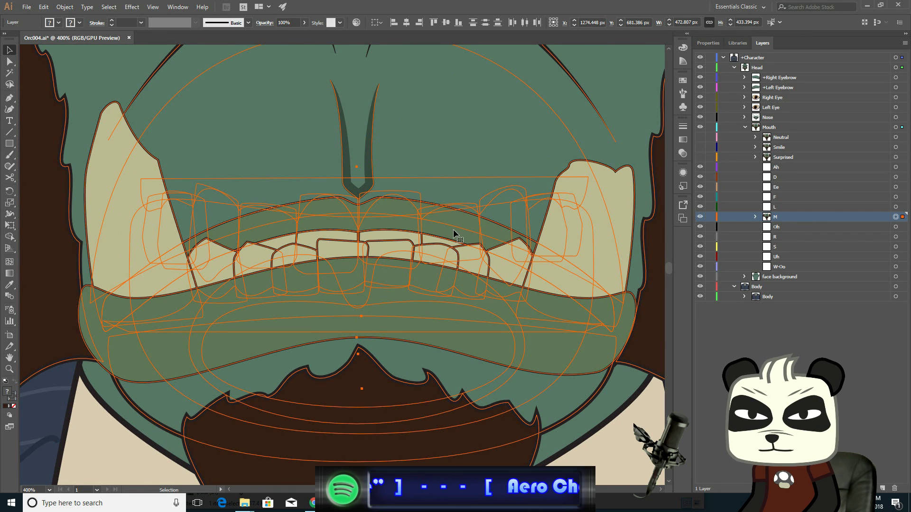
pyautogui.click(9, 62)
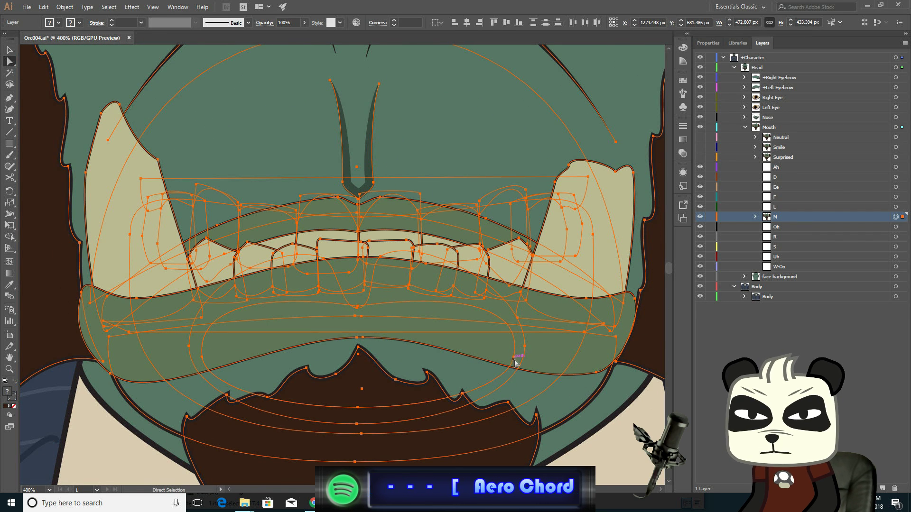
pyautogui.scroll(-1, 515, 361)
pyautogui.click(61, 176)
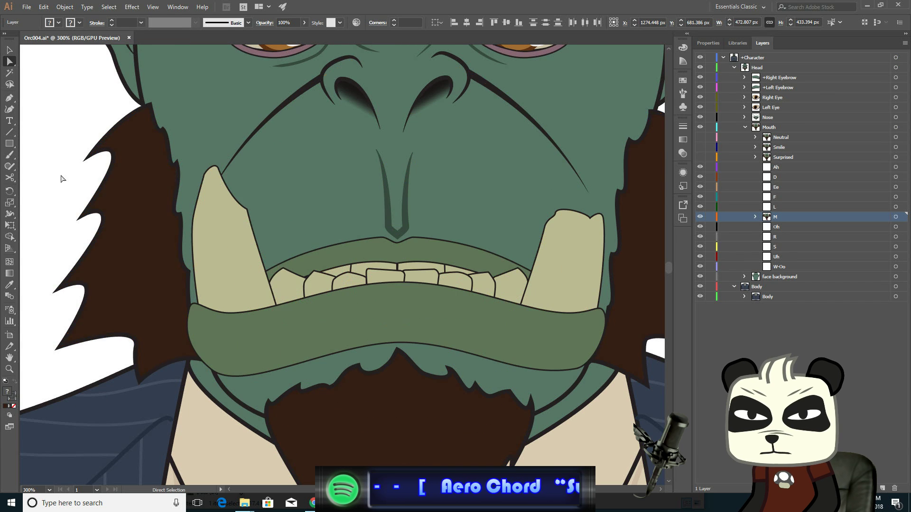
pyautogui.keyDown('alt'); pyautogui.click(234, 302); pyautogui.keyUp('alt')
pyautogui.scroll(1, 234, 302)
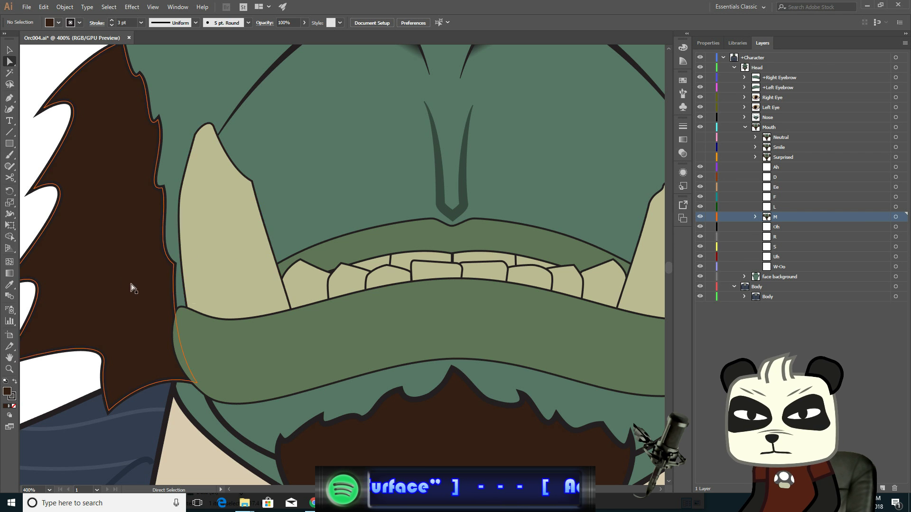
pyautogui.scroll(-1, 395, 307)
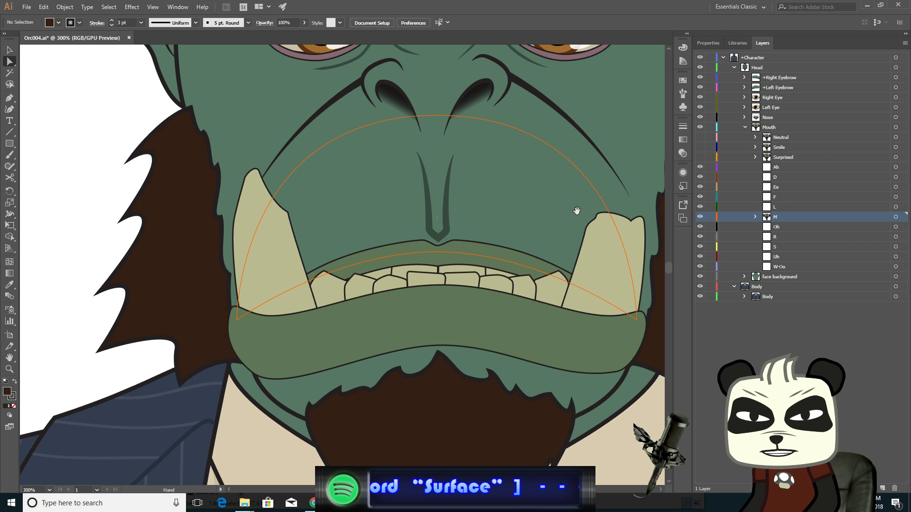
pyautogui.moveTo(569, 201); pyautogui.dragTo(530, 225)
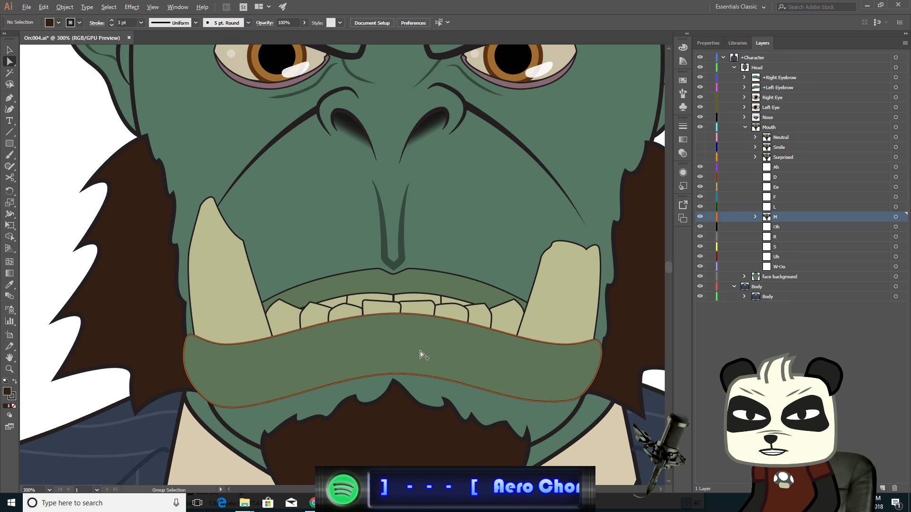
pyautogui.scroll(1, 416, 356)
pyautogui.moveTo(421, 275); pyautogui.dragTo(475, 231)
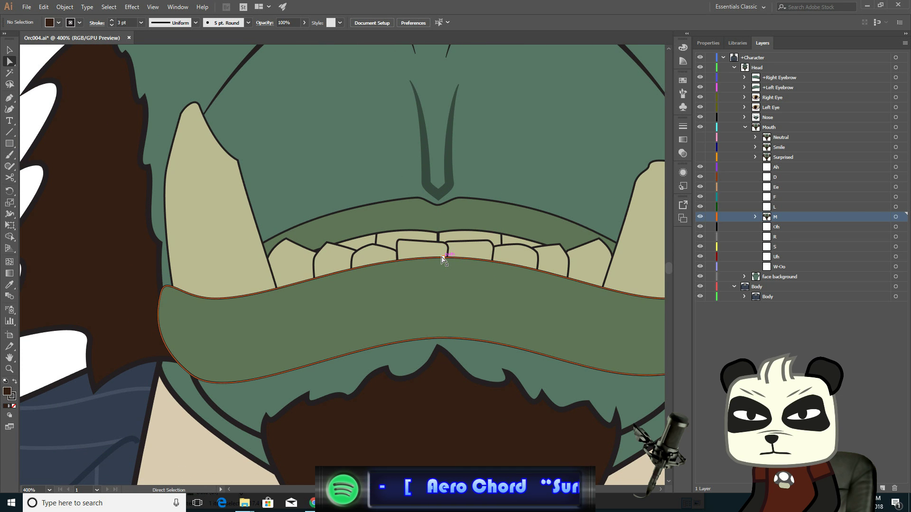
# - Try raising the lower lip's bottom centre anchor, then undo and move the lip back down
pyautogui.click(443, 259)
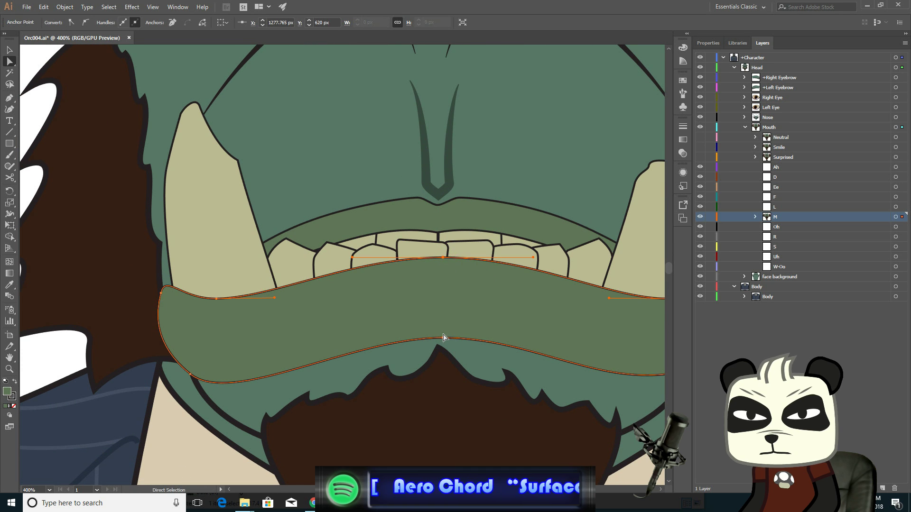
pyautogui.keyDown('shift'); pyautogui.click(444, 340); pyautogui.keyUp('shift')
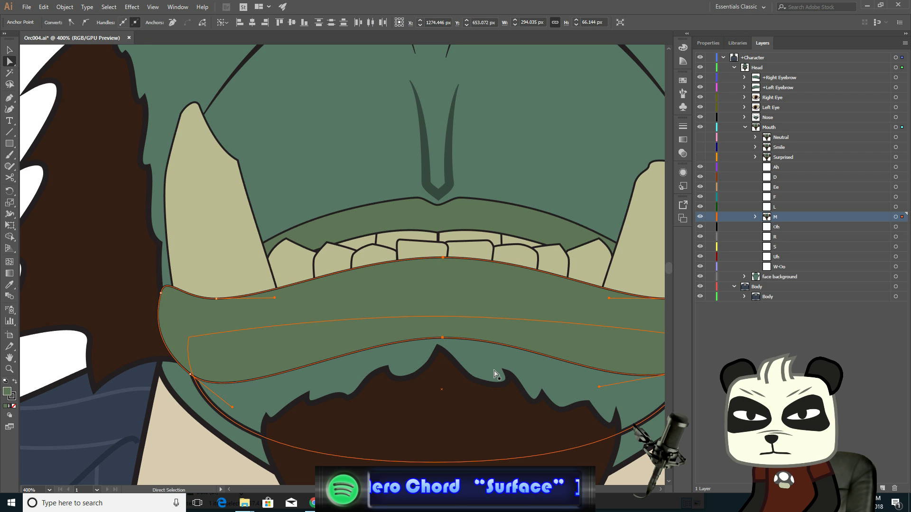
pyautogui.press('Up')
pyautogui.press('Up')
pyautogui.press('Up')
pyautogui.press('Up')
pyautogui.press('Up')
pyautogui.press('Up')
pyautogui.press('Up')
pyautogui.press('Up')
pyautogui.press('Up')
pyautogui.press('Up')
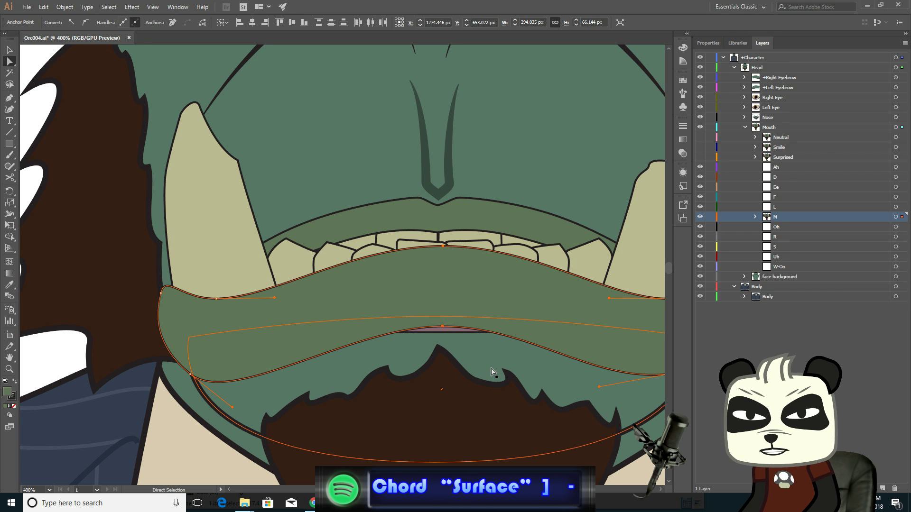
pyautogui.press('Up')
pyautogui.press('Up')
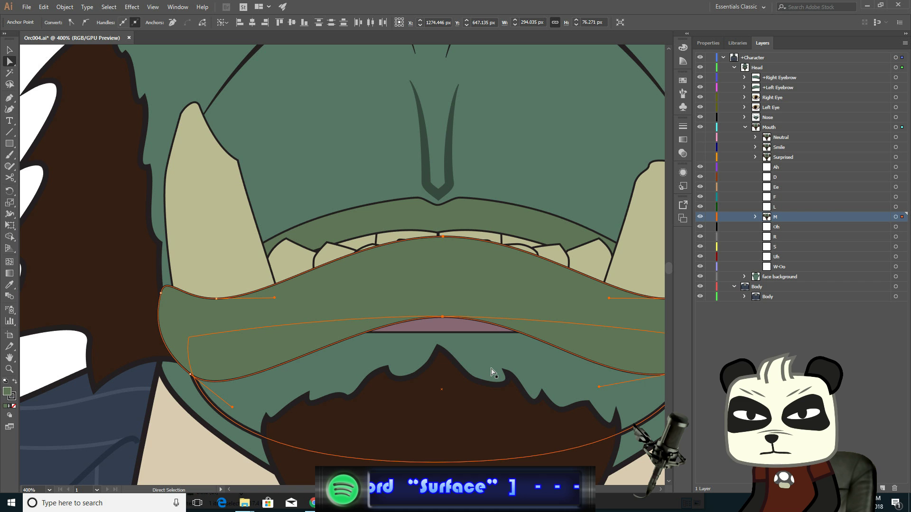
pyautogui.press('Down')
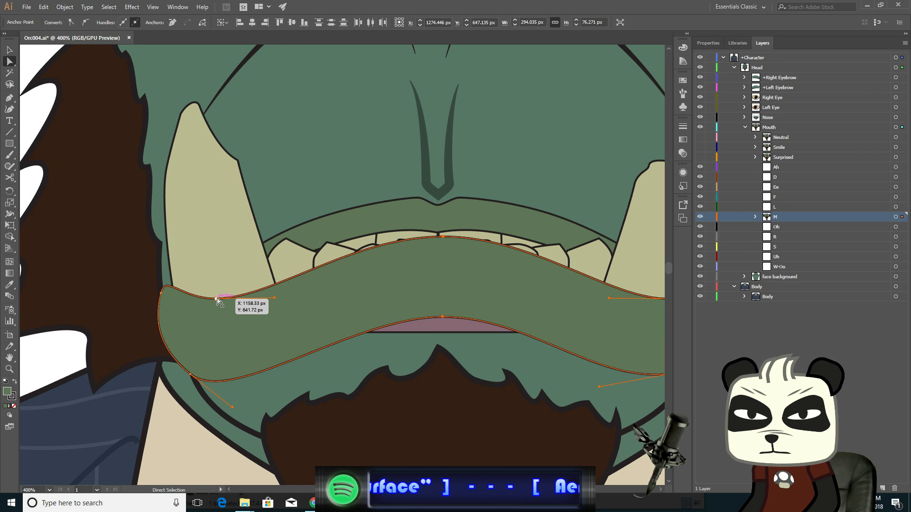
pyautogui.hotkey('ctrl', 'z')
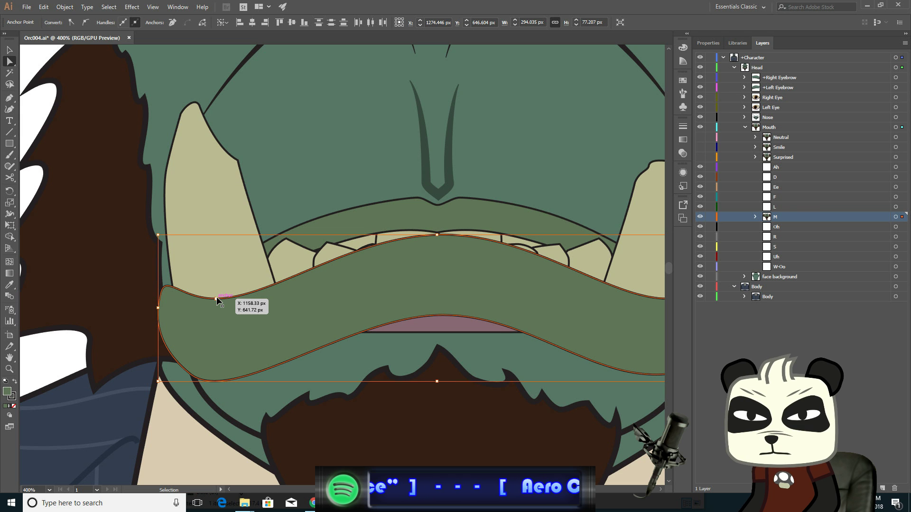
pyautogui.press('Down')
pyautogui.press('Down')
pyautogui.press('Down')
pyautogui.press('Down')
pyautogui.press('Down')
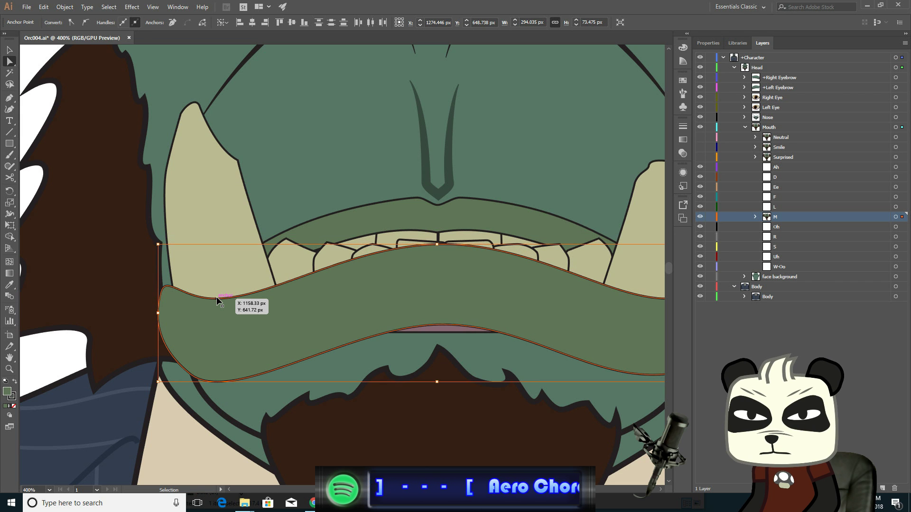
pyautogui.press('Down')
pyautogui.press('Down')
pyautogui.press('Down')
pyautogui.press('Down')
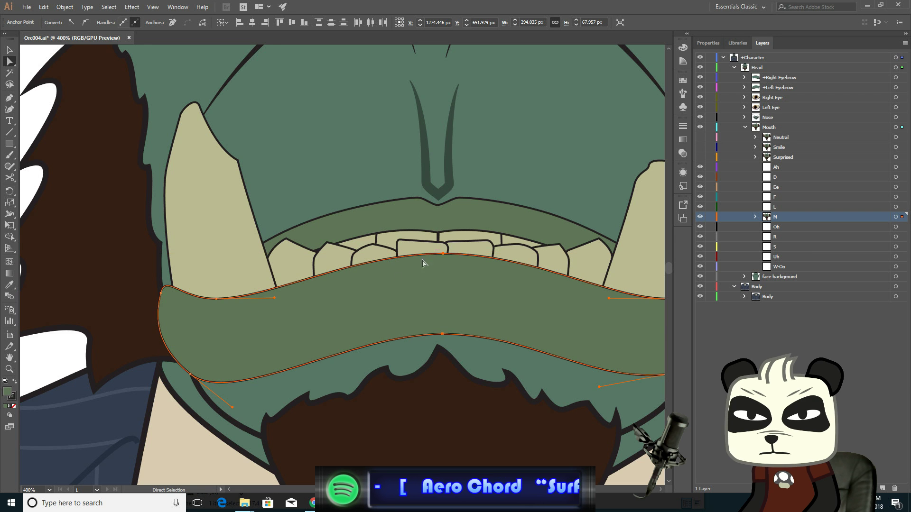
# - Raise the lower lip's top centre anchor and its left-side top and corner anchors so the lip closes over the teeth
pyautogui.click(443, 254)
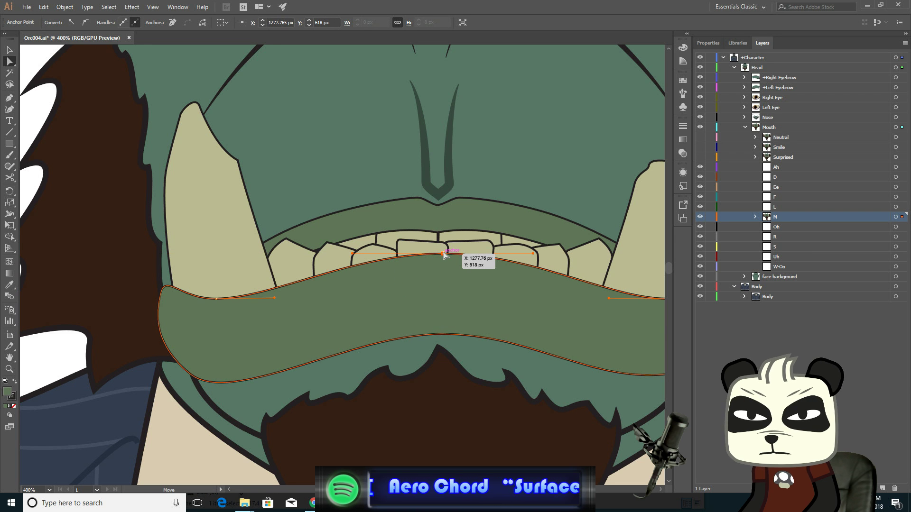
pyautogui.moveTo(444, 255); pyautogui.dragTo(444, 241)
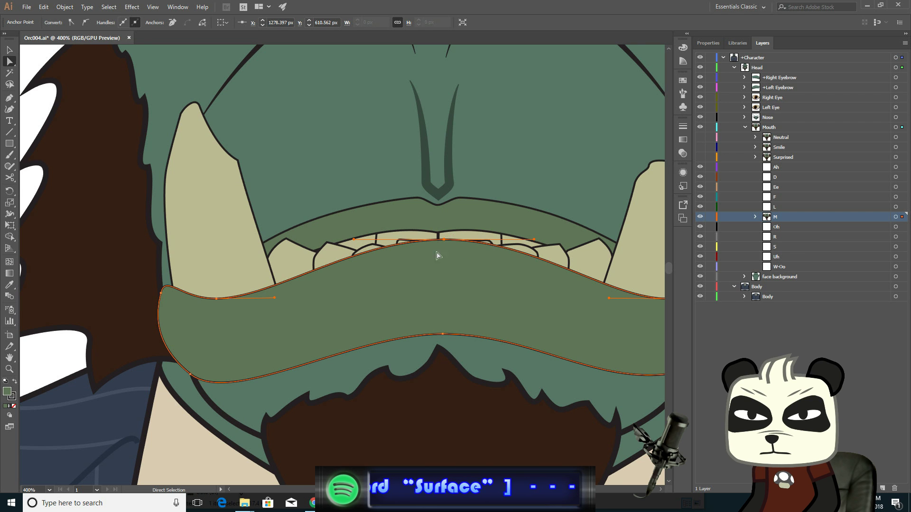
pyautogui.click(216, 299)
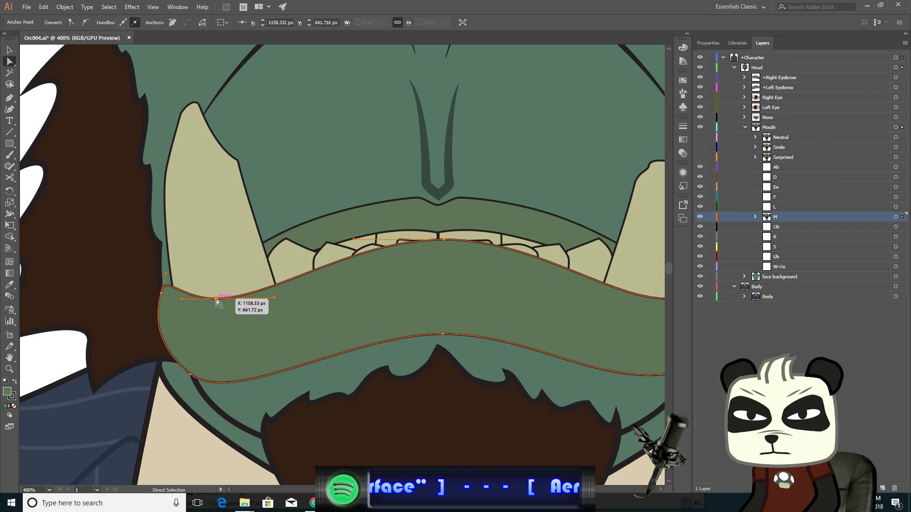
pyautogui.moveTo(216, 299); pyautogui.dragTo(216, 266)
pyautogui.click(162, 294)
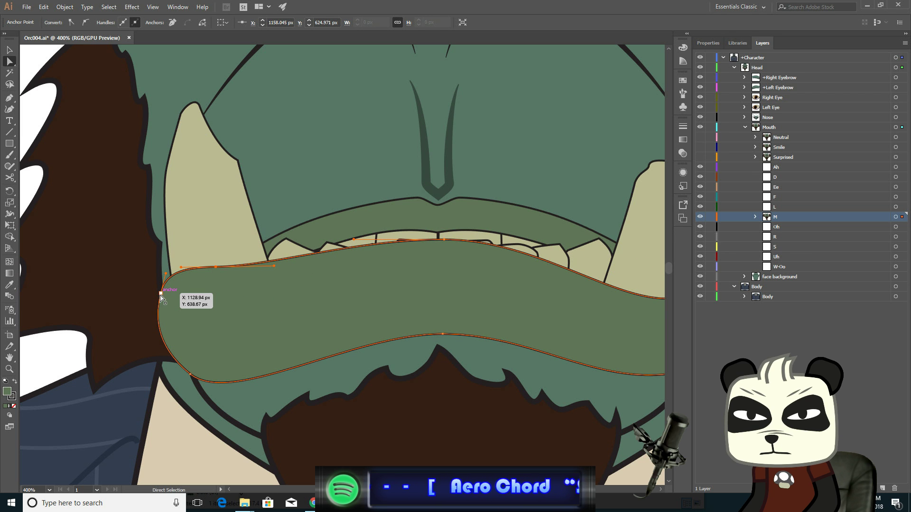
pyautogui.moveTo(162, 294); pyautogui.dragTo(162, 277)
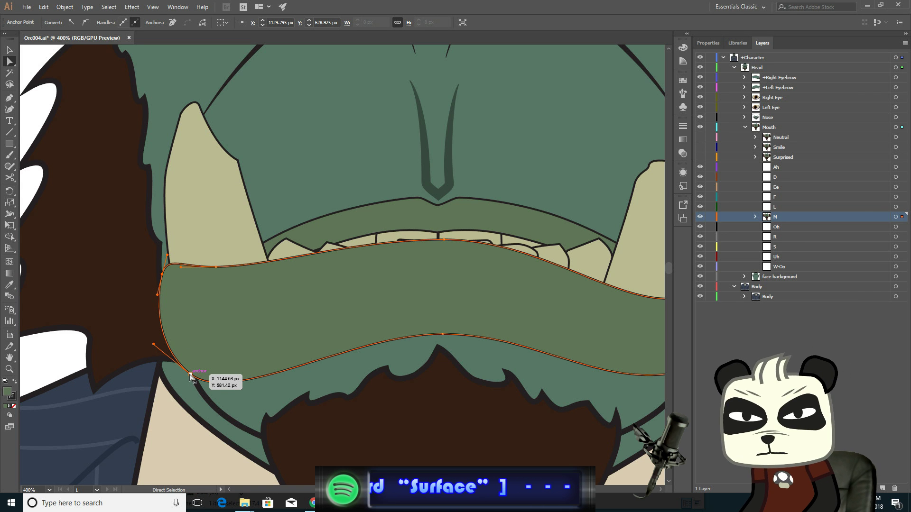
pyautogui.moveTo(190, 373); pyautogui.dragTo(179, 354)
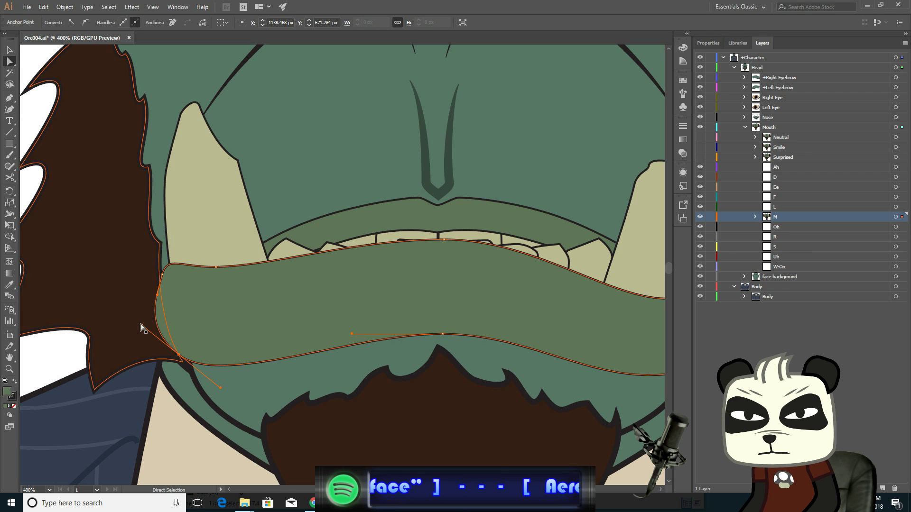
pyautogui.moveTo(142, 327); pyautogui.dragTo(161, 297)
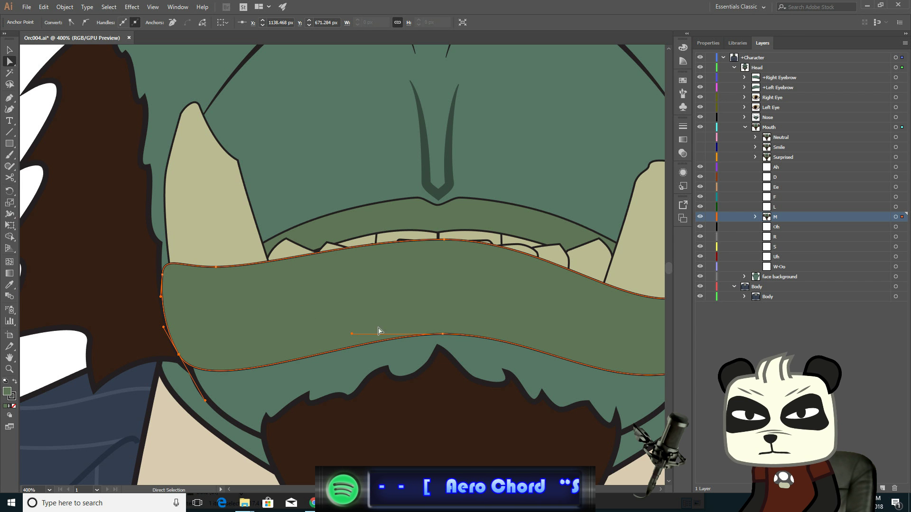
# - Raise the lower lip's right-side top anchor and corner, and adjust the lower right curve
pyautogui.moveTo(523, 318); pyautogui.dragTo(327, 309)
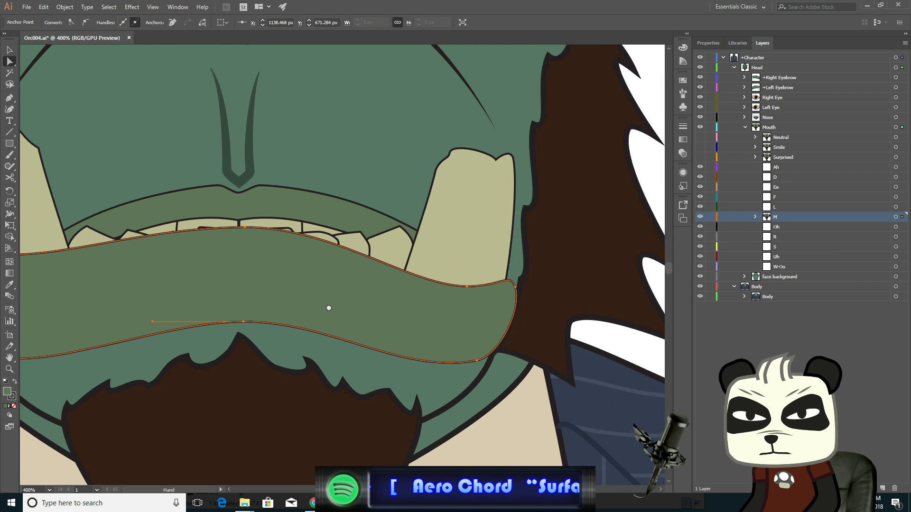
pyautogui.click(465, 286)
pyautogui.moveTo(465, 288); pyautogui.dragTo(467, 257)
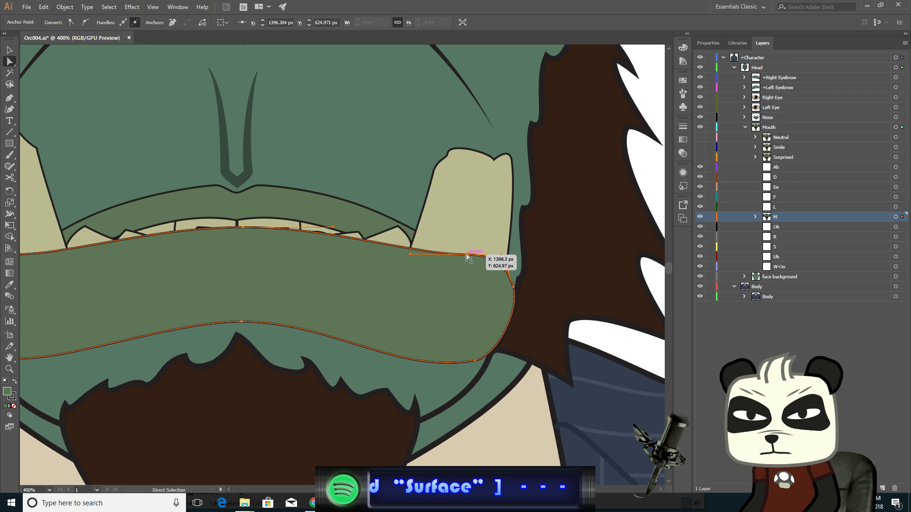
pyautogui.moveTo(513, 290)
pyautogui.mouseDown()
pyautogui.moveTo(514, 263)
pyautogui.moveTo(518, 284)
pyautogui.mouseUp()
pyautogui.moveTo(471, 363); pyautogui.dragTo(482, 341)
# - Move the lower lip's lower-left anchor up and adjust its handle
pyautogui.hscroll(-6, 370, 353)
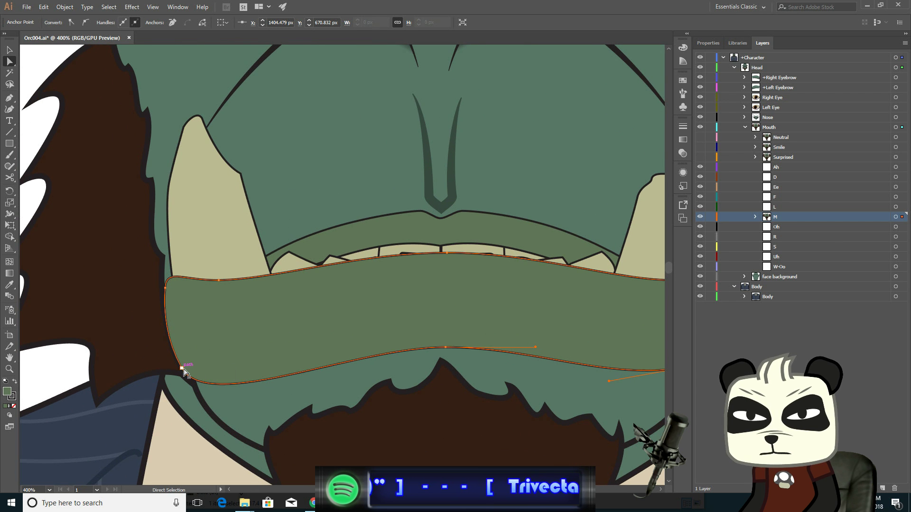
pyautogui.click(184, 369)
pyautogui.moveTo(183, 369); pyautogui.dragTo(183, 356)
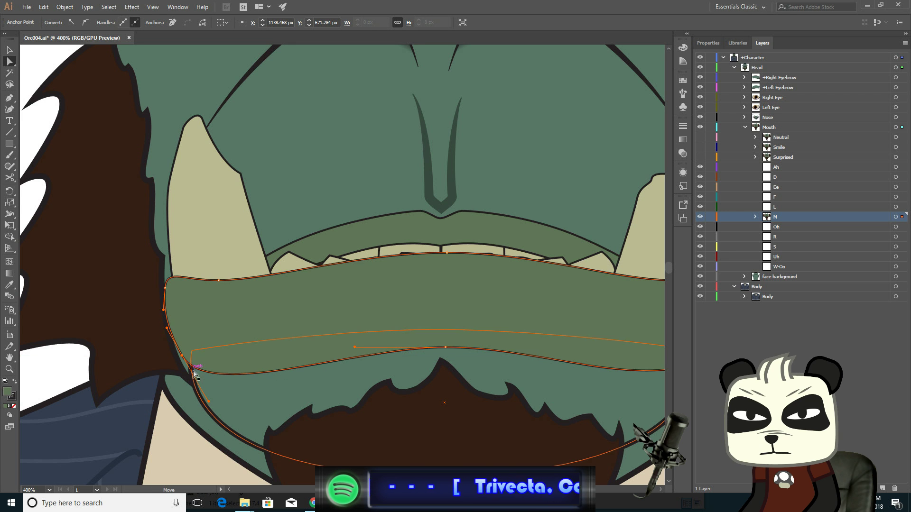
pyautogui.moveTo(209, 403); pyautogui.dragTo(233, 396)
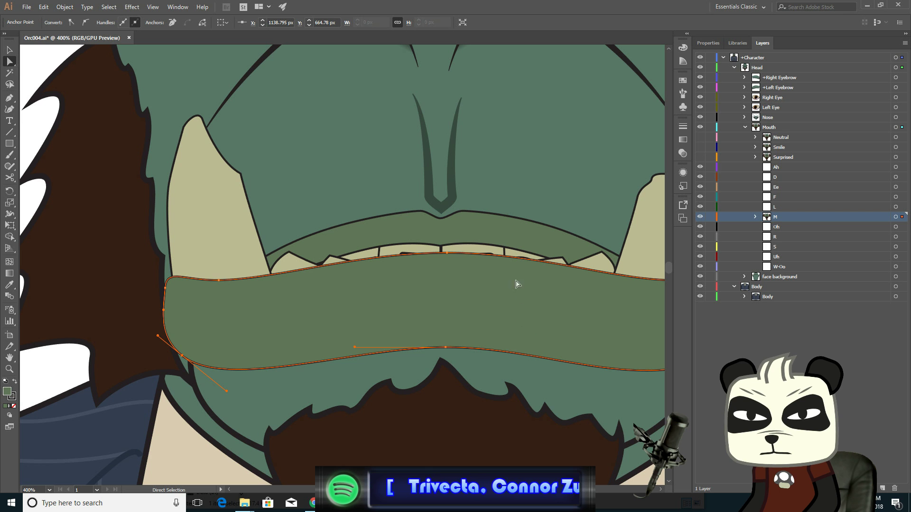
# - Nudge the lower lip's top centre anchor up and lengthen its handles to flatten the lip's top edge
pyautogui.moveTo(499, 267); pyautogui.dragTo(452, 303)
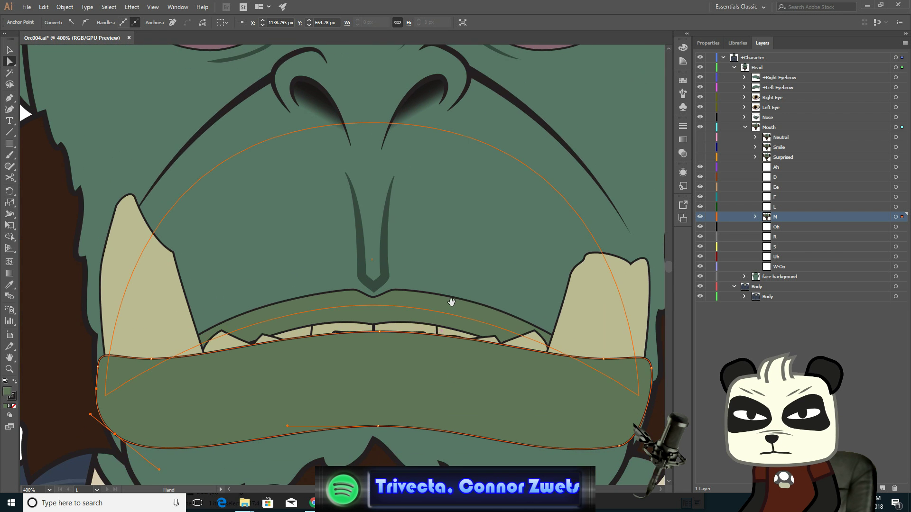
pyautogui.scroll(1, 414, 364)
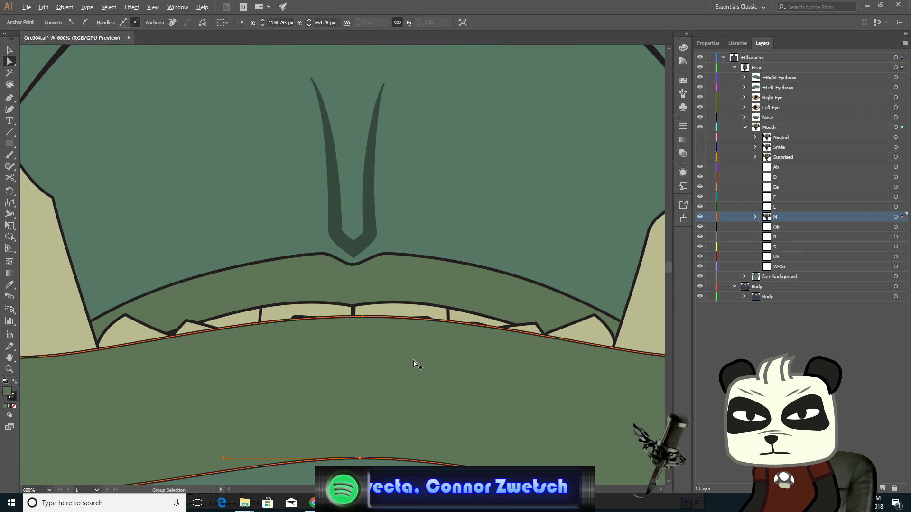
pyautogui.click(363, 317)
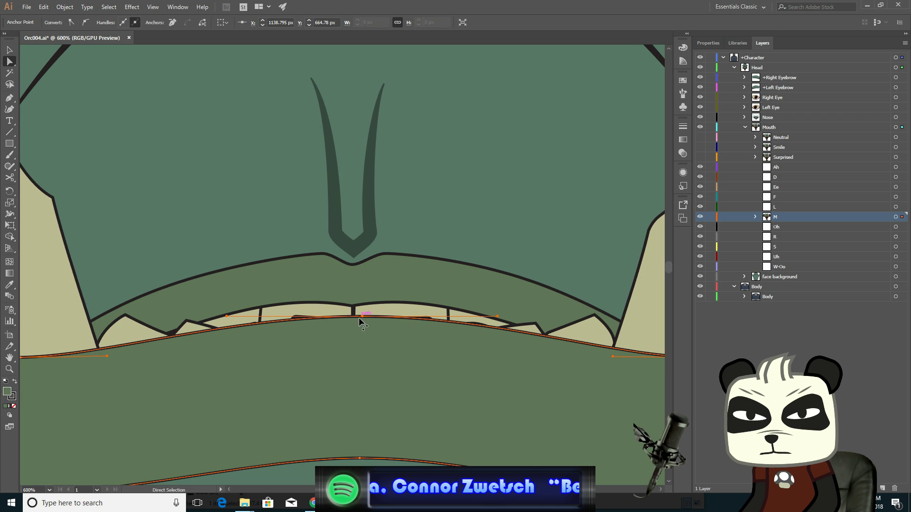
pyautogui.moveTo(362, 317); pyautogui.dragTo(357, 308)
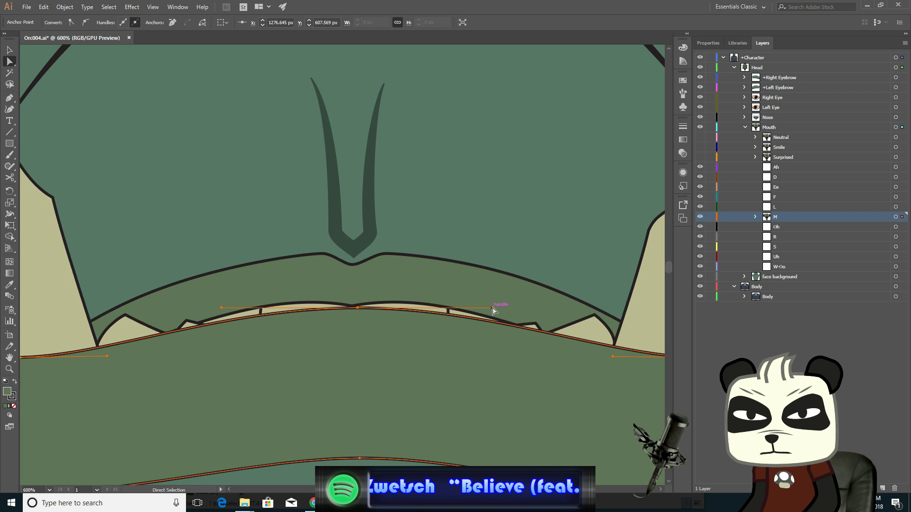
pyautogui.moveTo(492, 308); pyautogui.dragTo(630, 307)
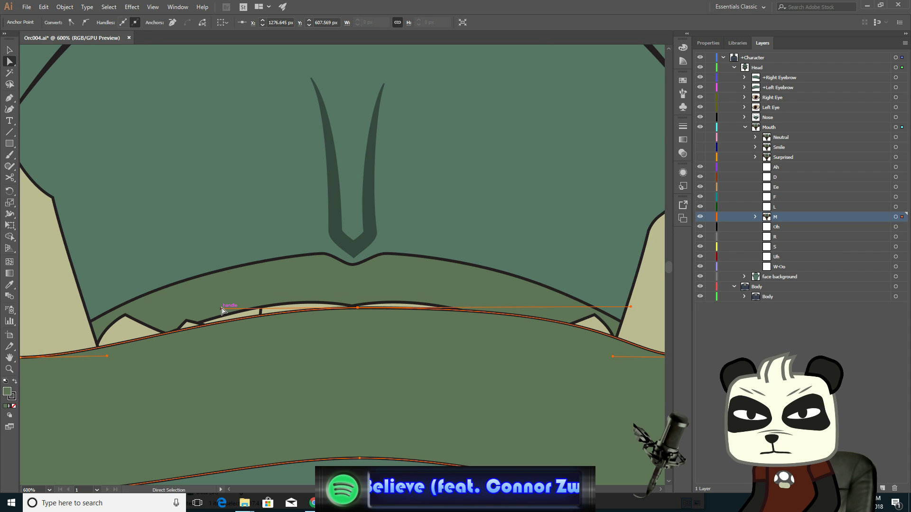
pyautogui.moveTo(222, 309); pyautogui.dragTo(79, 300)
# - Refine the lower lip's left top anchor, its handles and the left corner to smooth the lip's left end
pyautogui.moveTo(227, 367); pyautogui.dragTo(458, 356)
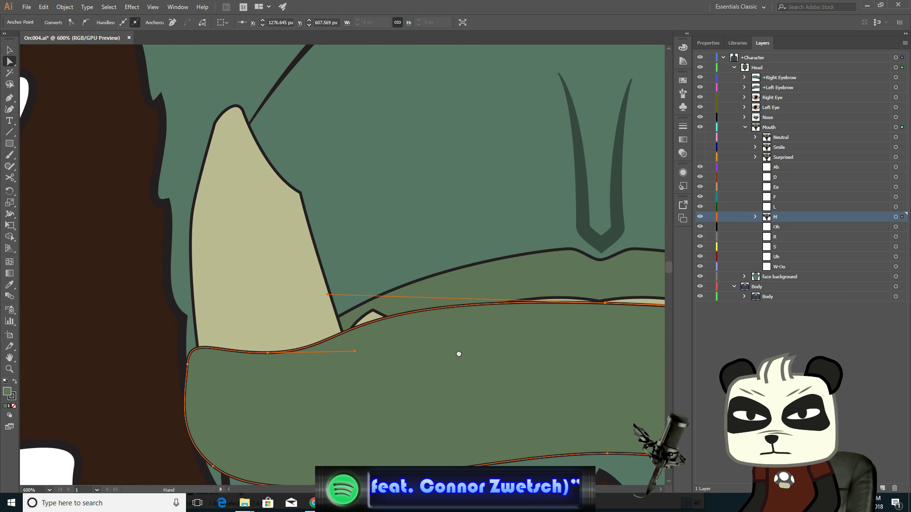
pyautogui.moveTo(267, 354); pyautogui.dragTo(264, 338)
pyautogui.moveTo(352, 338); pyautogui.dragTo(361, 318)
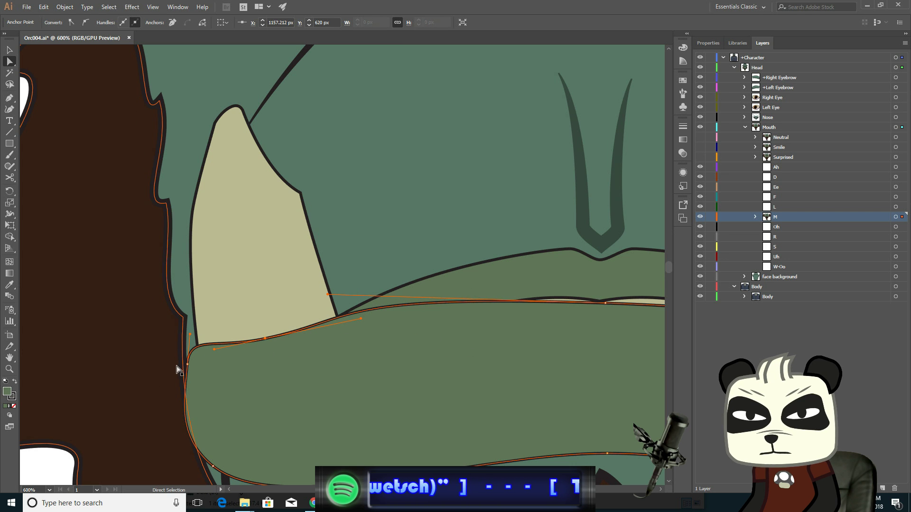
pyautogui.moveTo(188, 365); pyautogui.dragTo(183, 347)
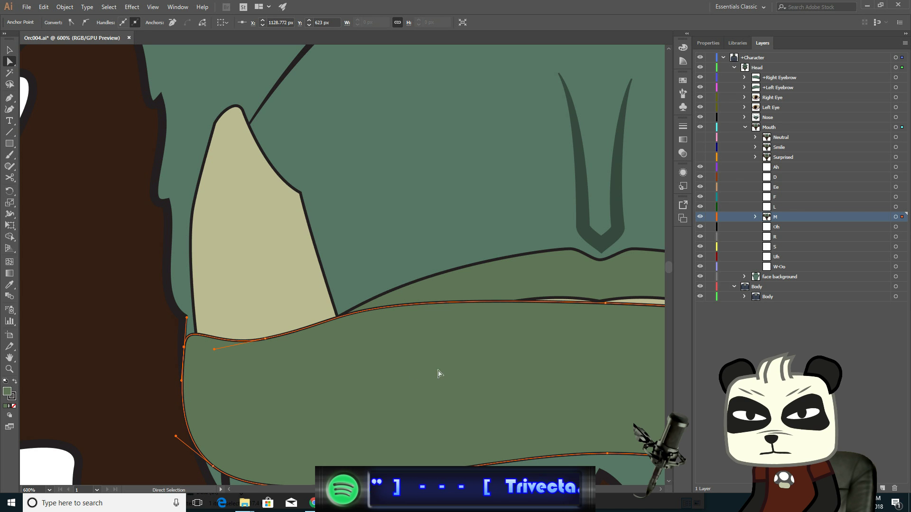
pyautogui.moveTo(510, 364); pyautogui.dragTo(486, 356)
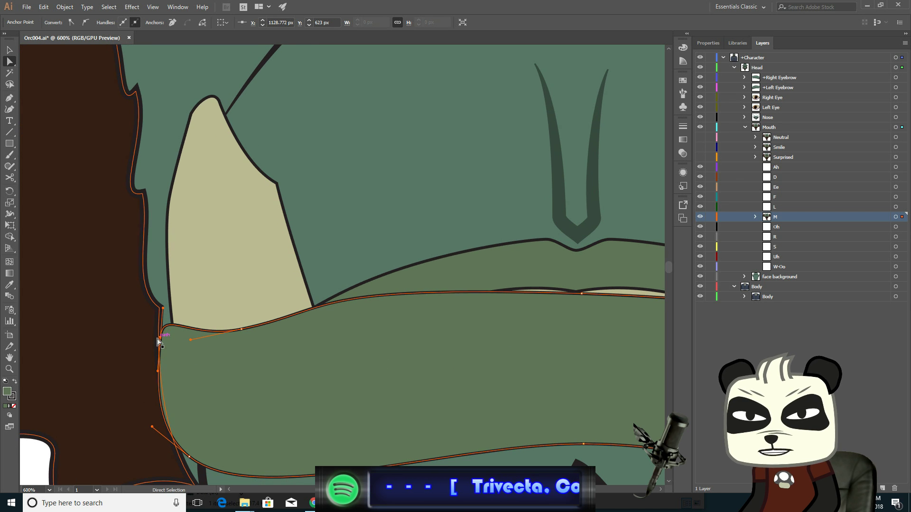
pyautogui.moveTo(161, 340); pyautogui.dragTo(163, 339)
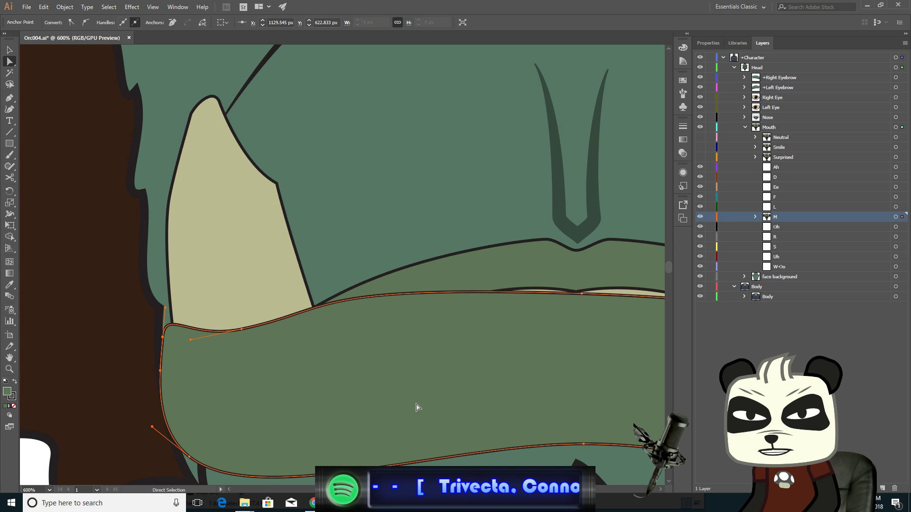
# - Refine the lower lip's right top anchor, its handles and the right corner to smooth the lip's right end
pyautogui.moveTo(492, 380); pyautogui.dragTo(246, 383)
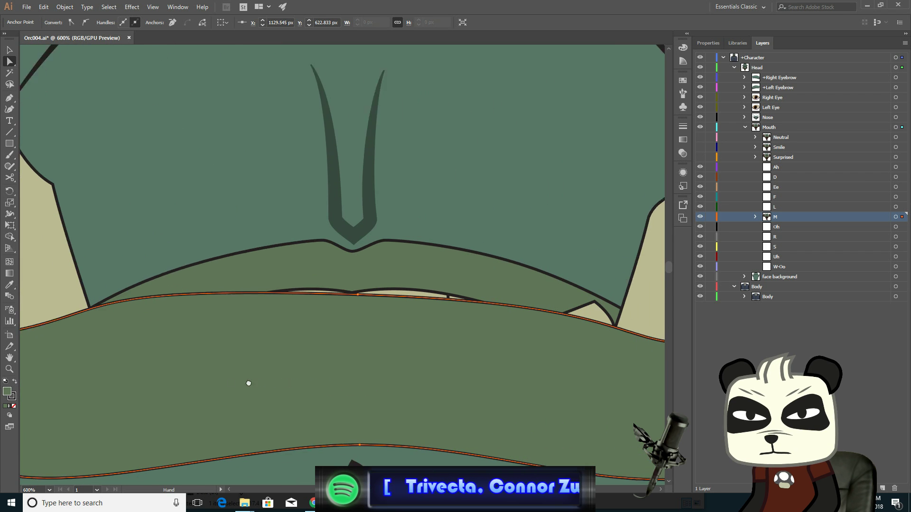
pyautogui.moveTo(413, 380); pyautogui.dragTo(210, 372)
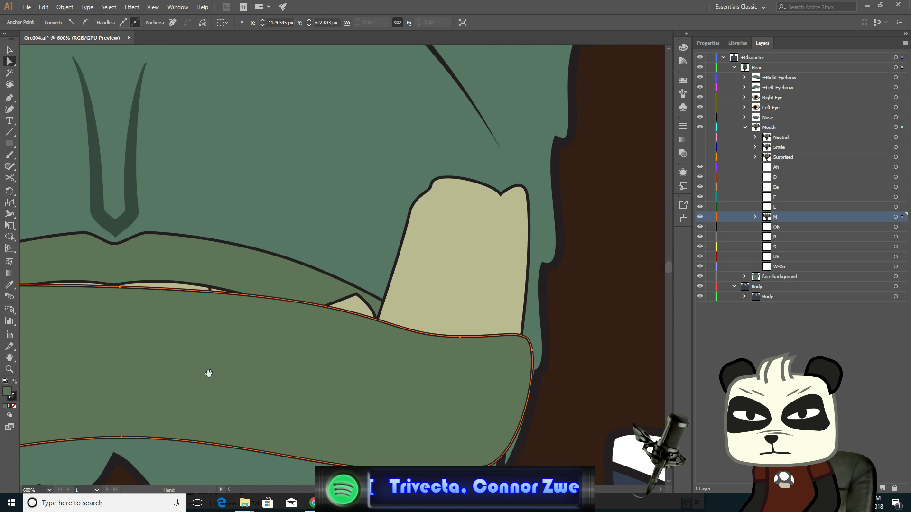
pyautogui.click(458, 337)
pyautogui.moveTo(457, 338); pyautogui.dragTo(370, 313)
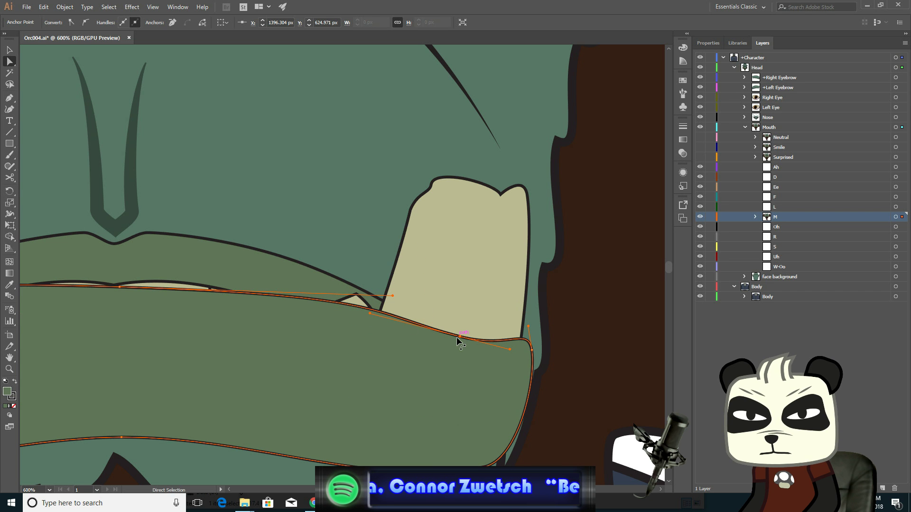
pyautogui.moveTo(459, 336); pyautogui.dragTo(454, 311)
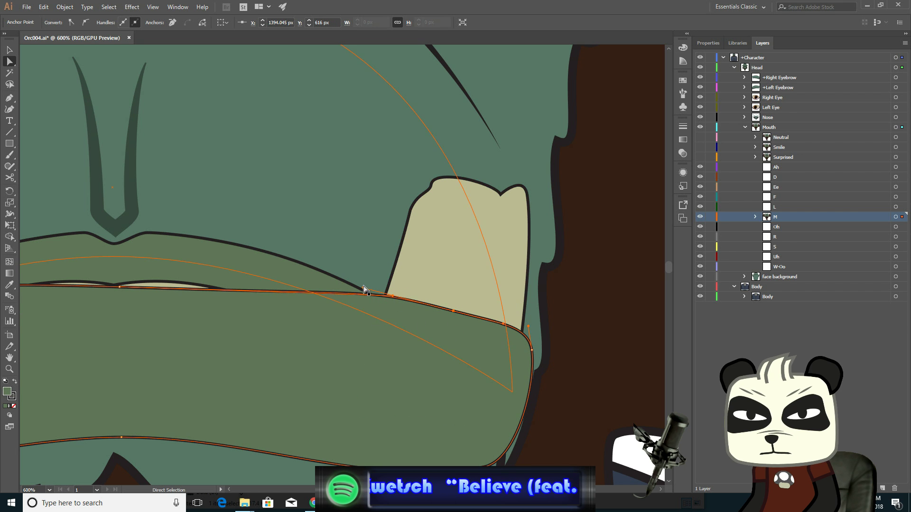
pyautogui.moveTo(392, 297); pyautogui.dragTo(319, 290)
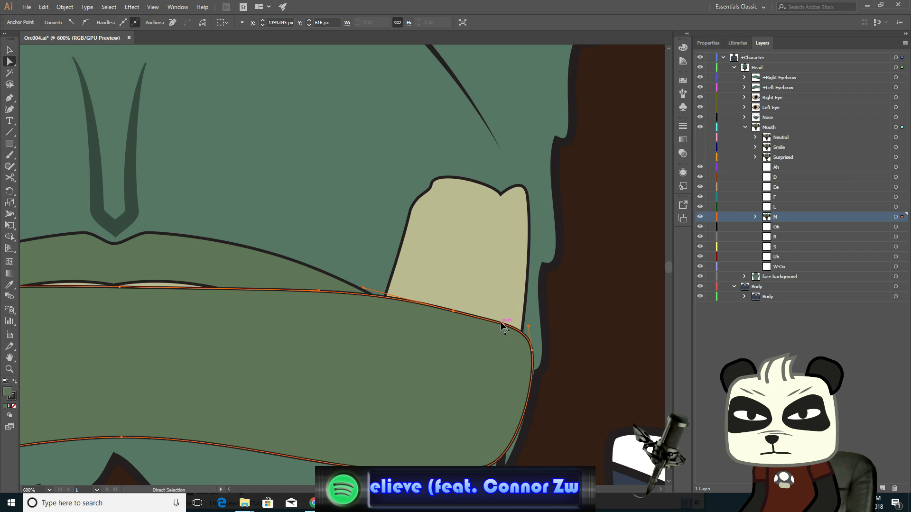
pyautogui.moveTo(505, 326); pyautogui.dragTo(503, 311)
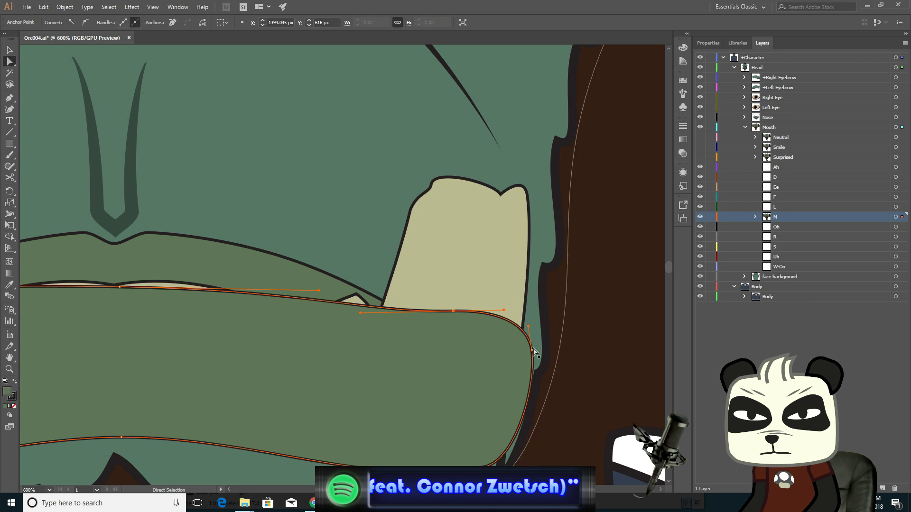
pyautogui.moveTo(531, 352)
pyautogui.mouseDown()
pyautogui.moveTo(532, 311)
pyautogui.moveTo(533, 339)
pyautogui.mouseUp()
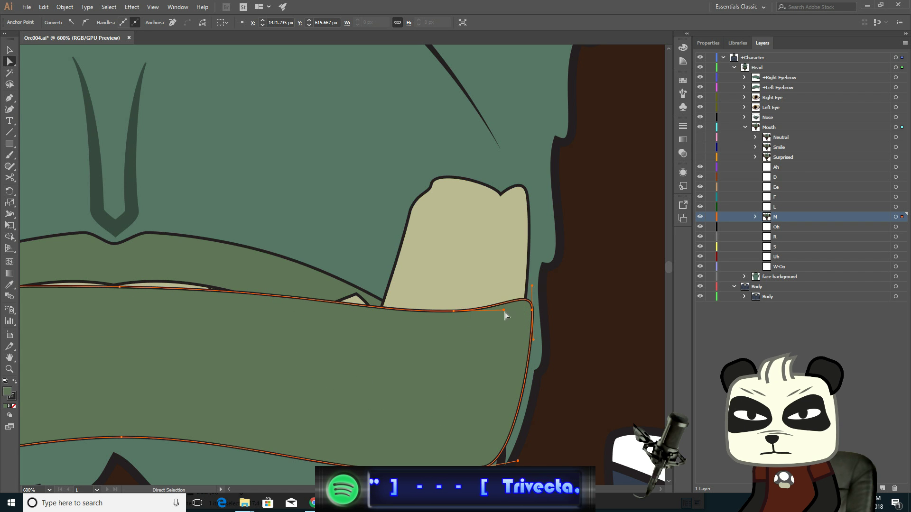
pyautogui.moveTo(504, 310); pyautogui.dragTo(498, 327)
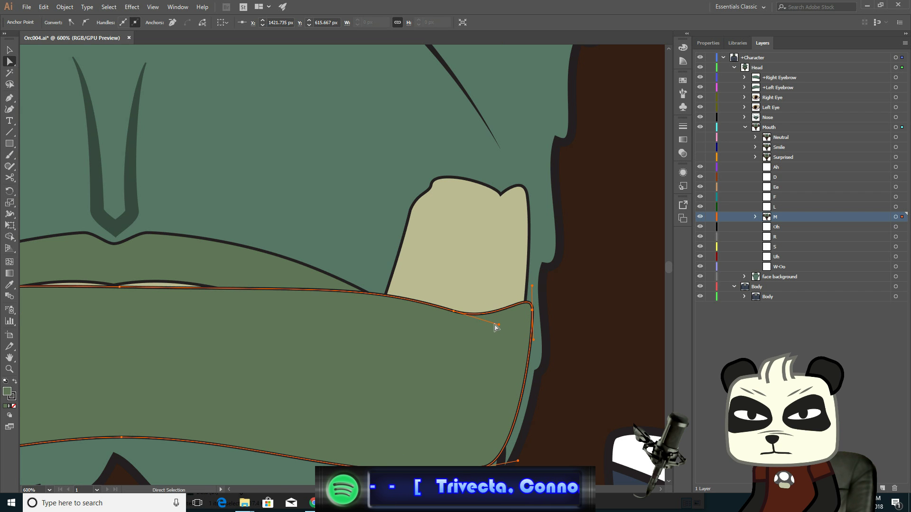
# - Select the upper lip's central anchors around the notch and nudge them down to lower the lip's middle
pyautogui.moveTo(265, 326); pyautogui.dragTo(525, 345)
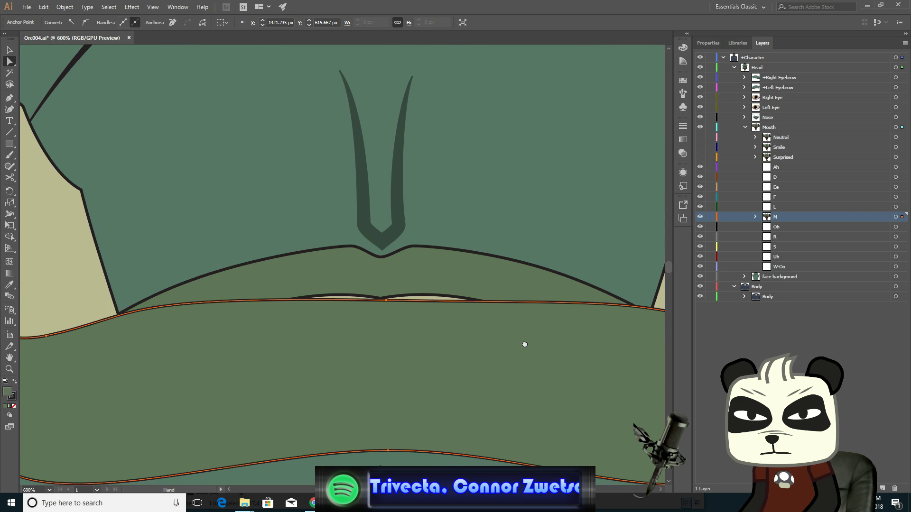
pyautogui.click(415, 257)
pyautogui.click(416, 256)
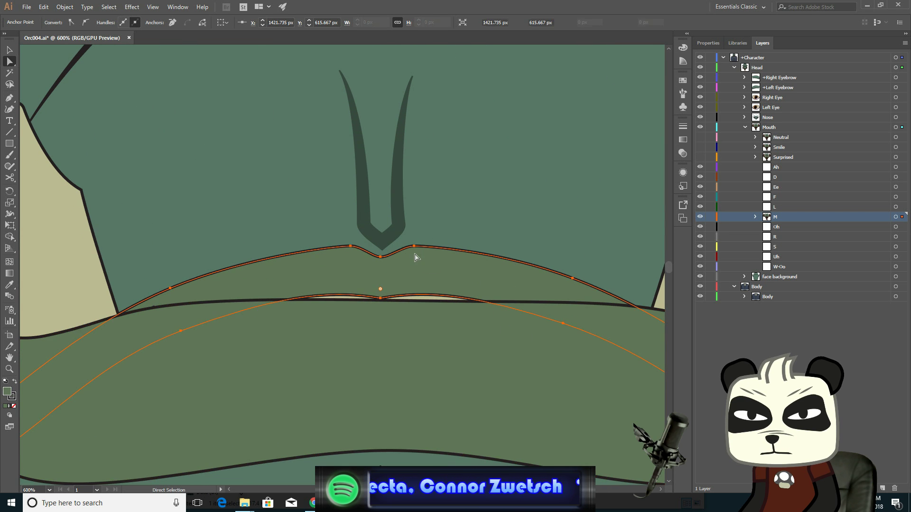
pyautogui.click(381, 257)
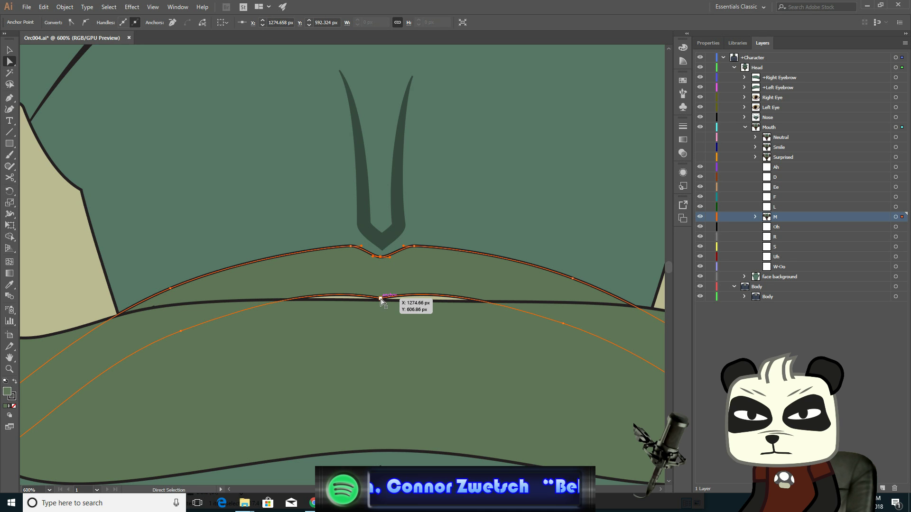
pyautogui.click(380, 300)
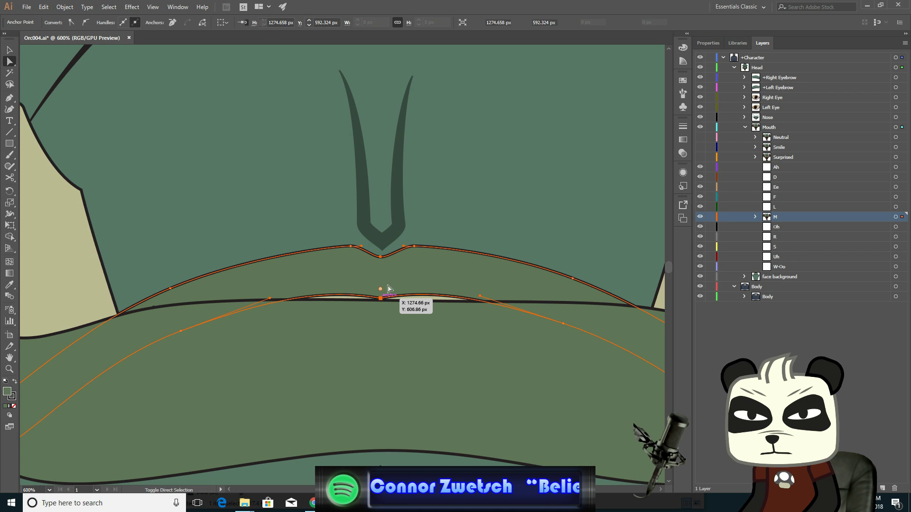
pyautogui.keyDown('shift'); pyautogui.click(415, 247); pyautogui.keyUp('shift')
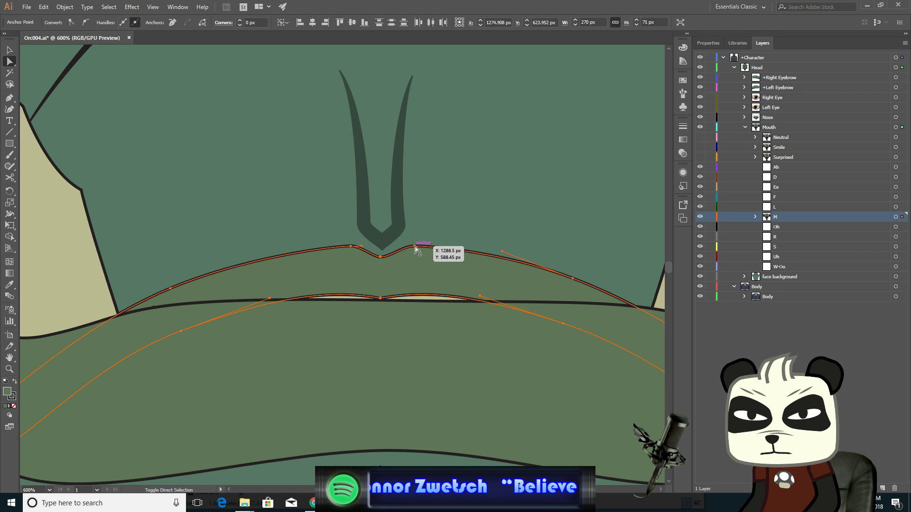
pyautogui.keyDown('shift'); pyautogui.click(351, 246); pyautogui.keyUp('shift')
pyautogui.press('Down')
pyautogui.press('Down')
pyautogui.press('Down')
pyautogui.press('Down')
pyautogui.press('Down')
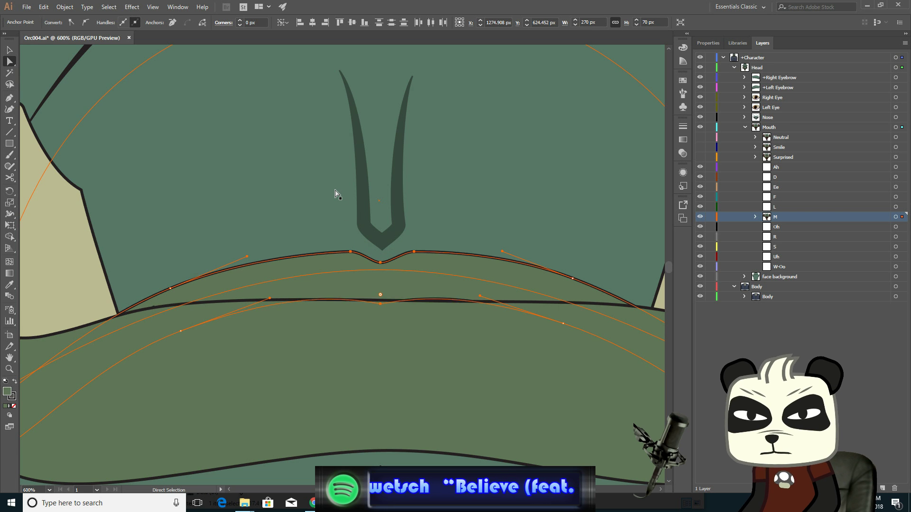
pyautogui.press('Down')
pyautogui.press('Down')
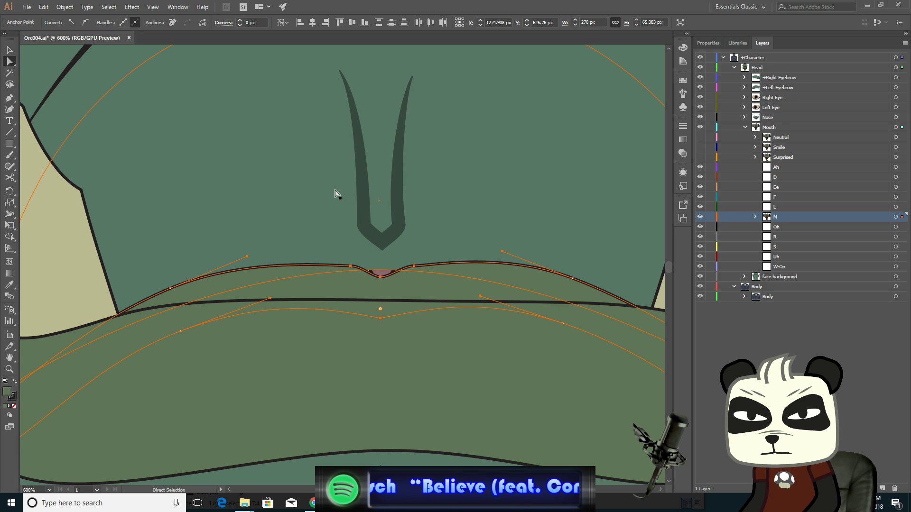
pyautogui.press('Up')
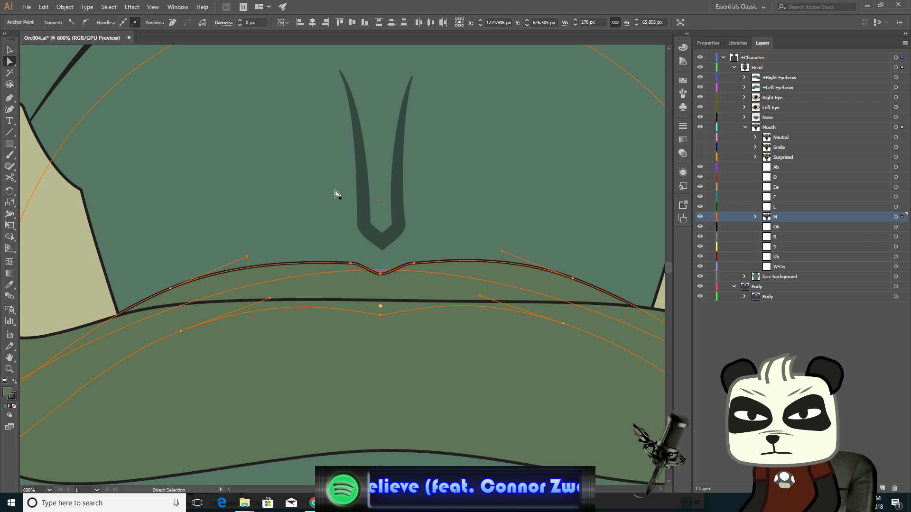
pyautogui.press('Up')
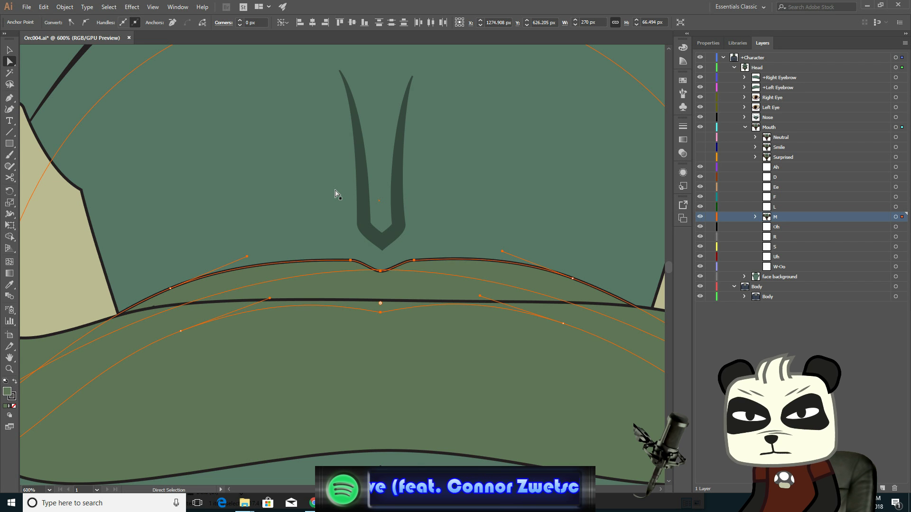
# - Select the upper lip's outer left and right top anchors and nudge them down slightly
pyautogui.click(573, 279)
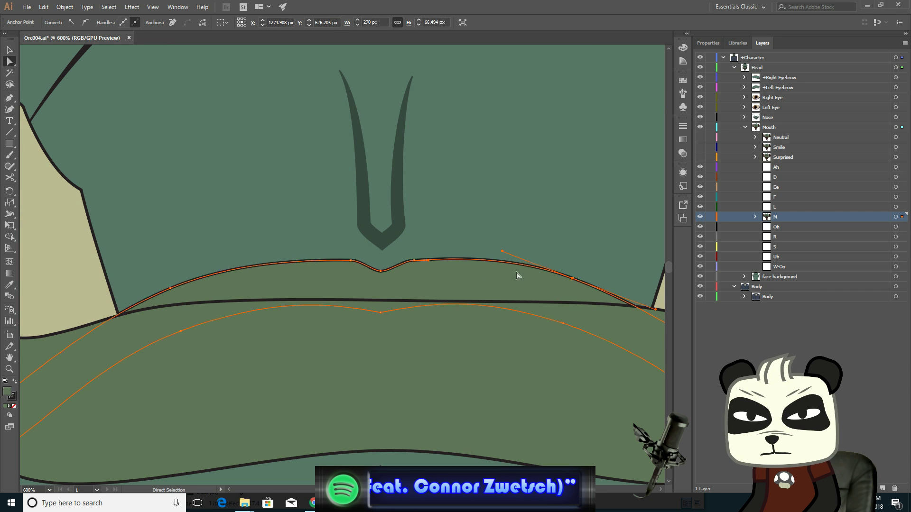
pyautogui.click(173, 291)
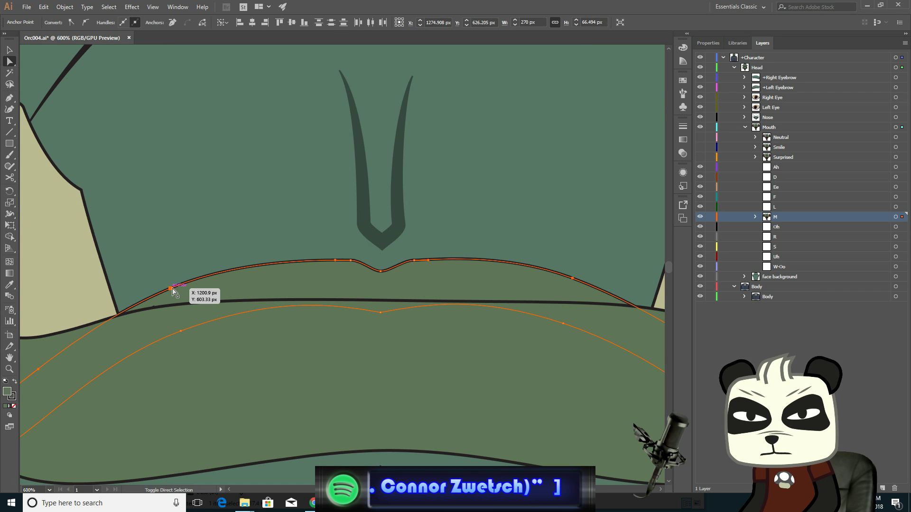
pyautogui.press('Down')
pyautogui.press('Down')
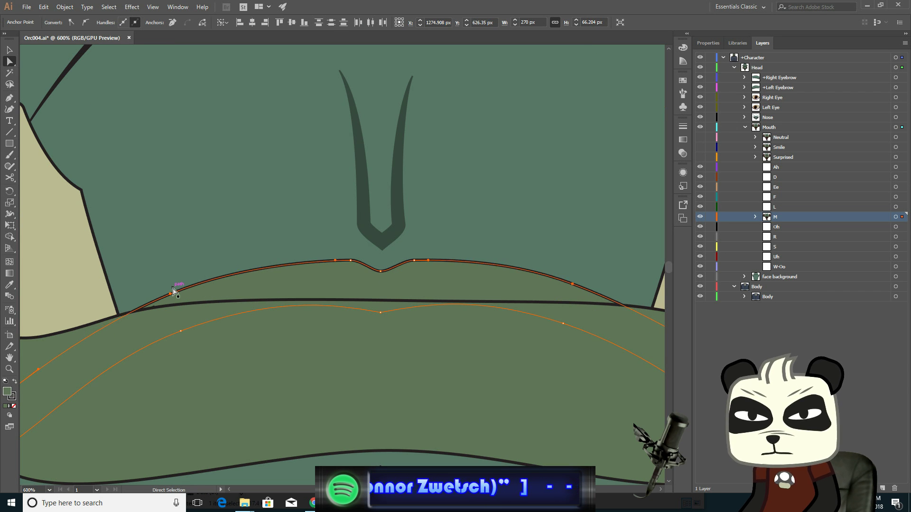
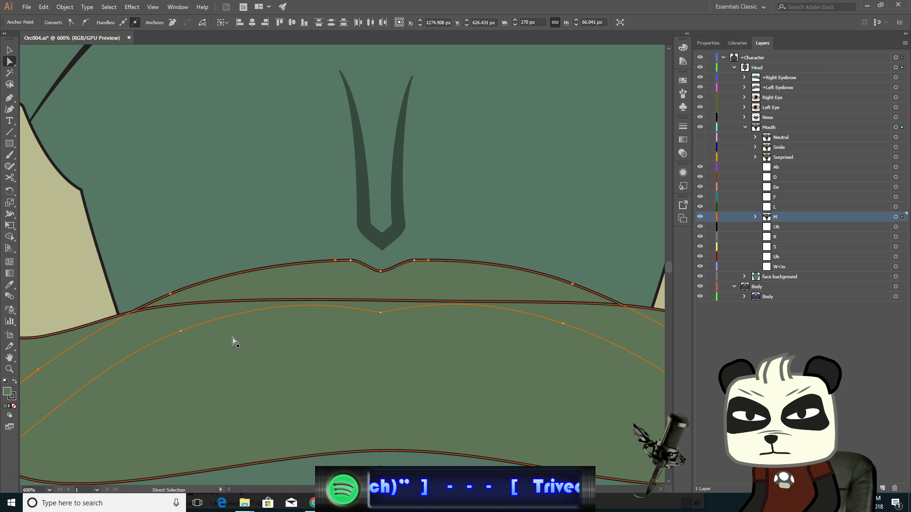
# - Select the four corner anchors of the inner mouth shape and nudge them upward
pyautogui.keyDown('alt'); pyautogui.scroll(-1, 261, 350); pyautogui.keyUp('alt')
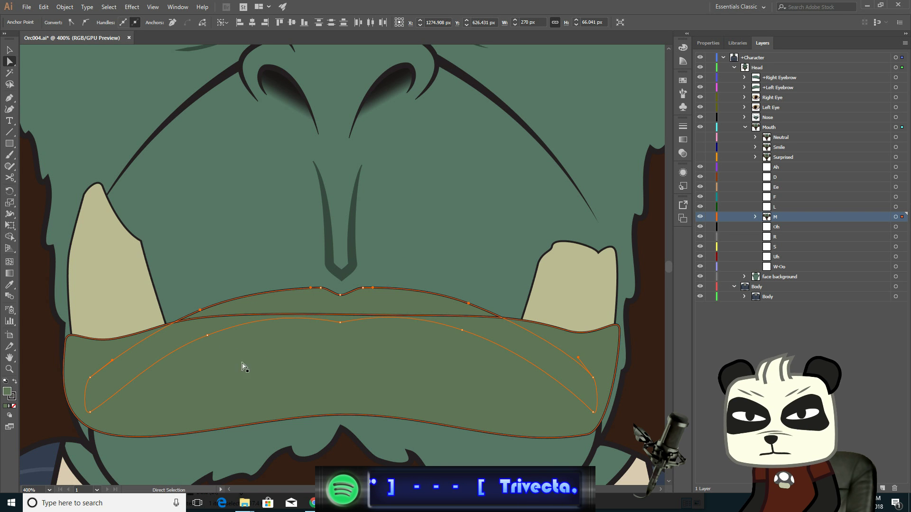
pyautogui.click(91, 379)
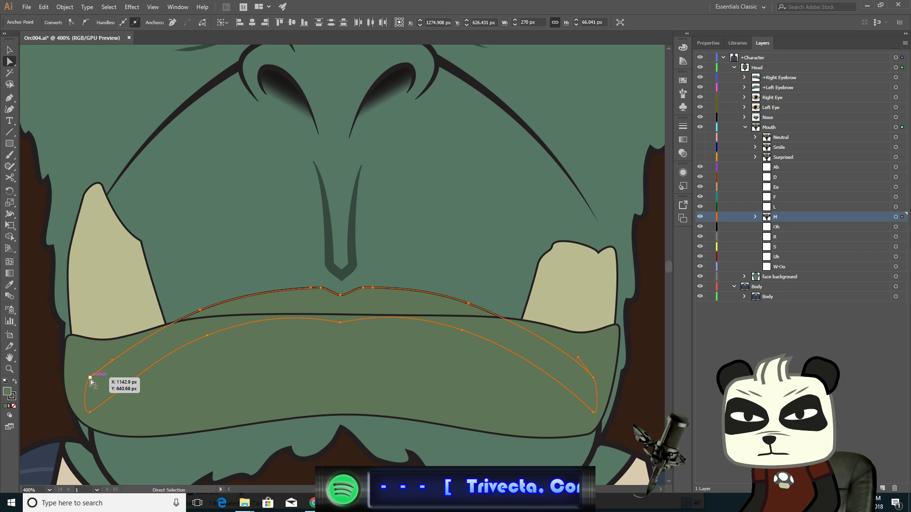
pyautogui.click(90, 378)
pyautogui.keyDown('shift'); pyautogui.click(90, 413); pyautogui.keyUp('shift')
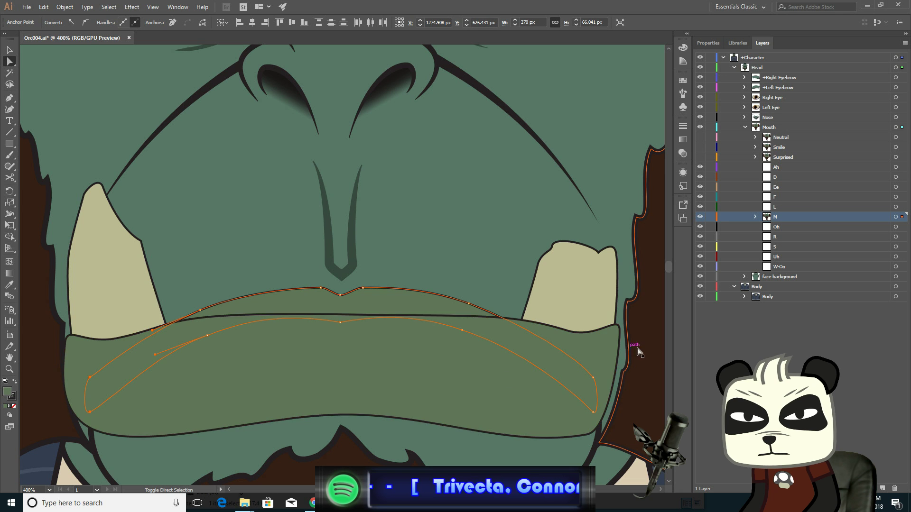
pyautogui.keyDown('shift'); pyautogui.click(594, 378); pyautogui.keyUp('shift')
pyautogui.keyDown('shift'); pyautogui.click(594, 413); pyautogui.keyUp('shift')
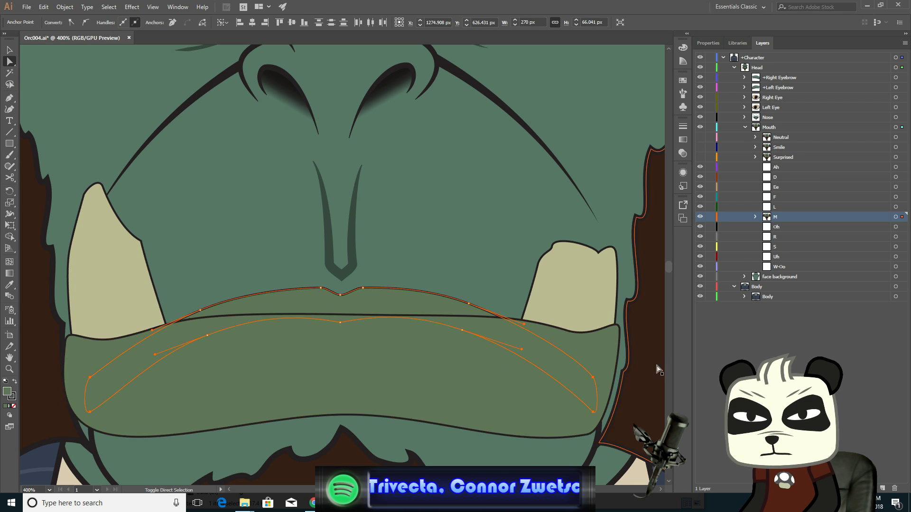
pyautogui.press('Up')
pyautogui.press('Up')
pyautogui.press('Up')
pyautogui.press('Up')
pyautogui.press('Up')
pyautogui.press('Up')
pyautogui.press('Up')
pyautogui.press('Up')
pyautogui.press('Up')
pyautogui.press('Up')
pyautogui.press('Up')
pyautogui.press('Up')
pyautogui.press('Up')
pyautogui.press('Up')
pyautogui.press('Up')
pyautogui.press('Up')
pyautogui.press('Up')
pyautogui.press('Up')
pyautogui.press('Up')
pyautogui.press('Up')
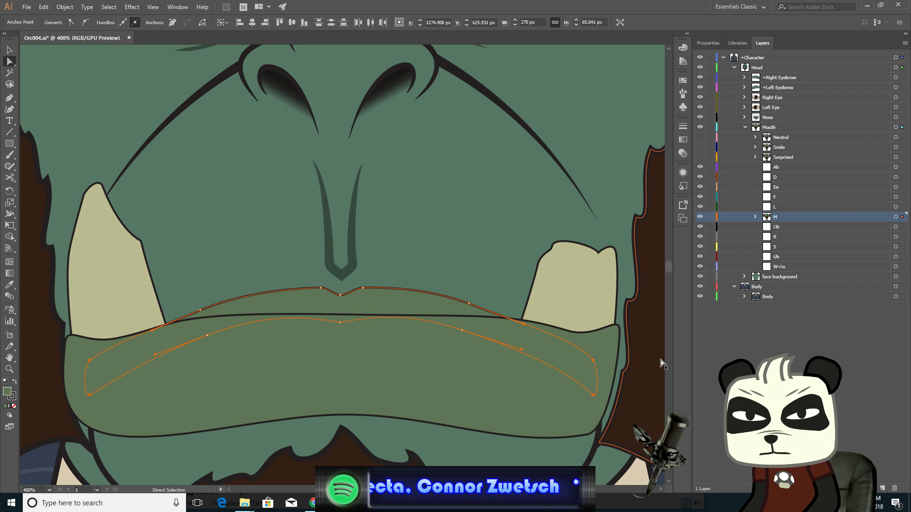
pyautogui.press('Up')
pyautogui.press('Up')
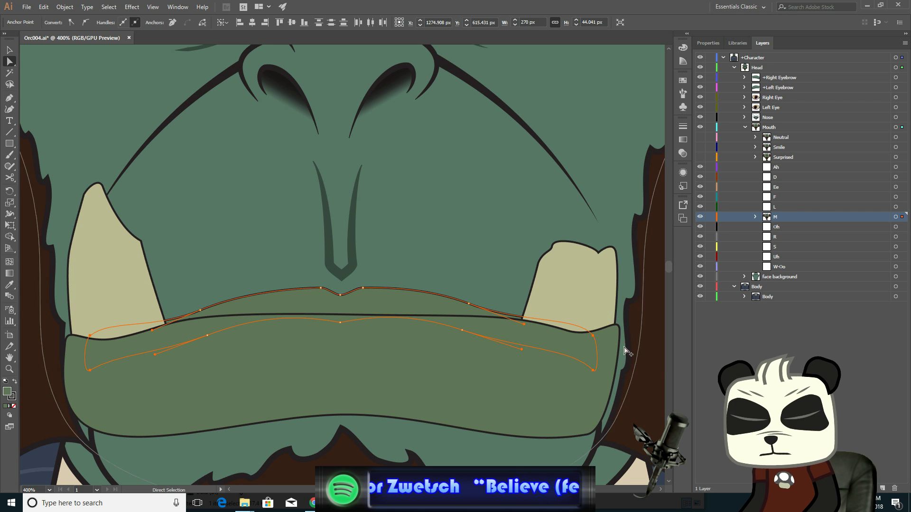
# - Convert the upper lip's outer right and left anchors to corner points and raise the left one slightly
pyautogui.scroll(2, 457, 362)
pyautogui.click(485, 250)
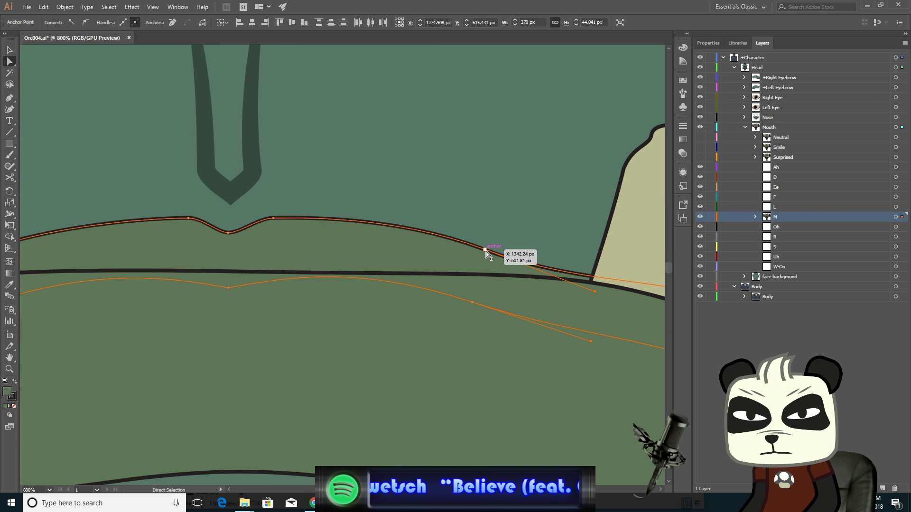
pyautogui.click(82, 23)
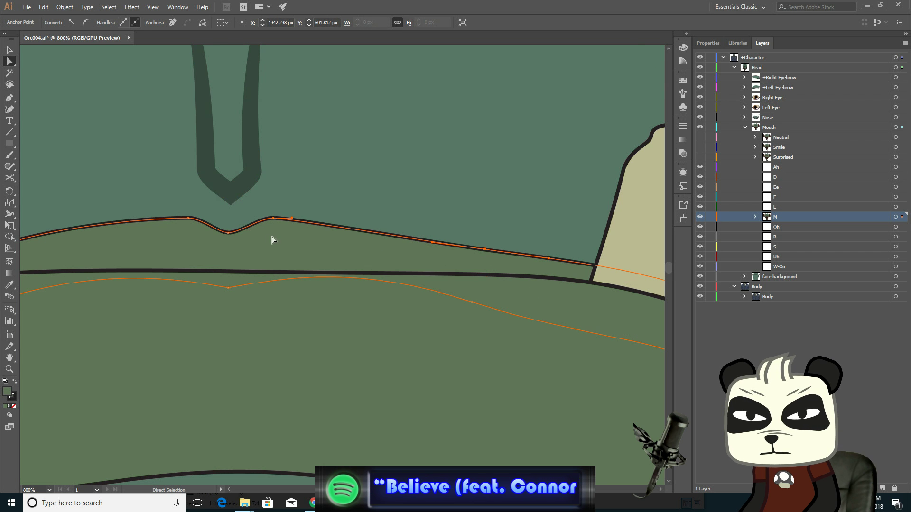
pyautogui.moveTo(269, 234); pyautogui.dragTo(577, 250)
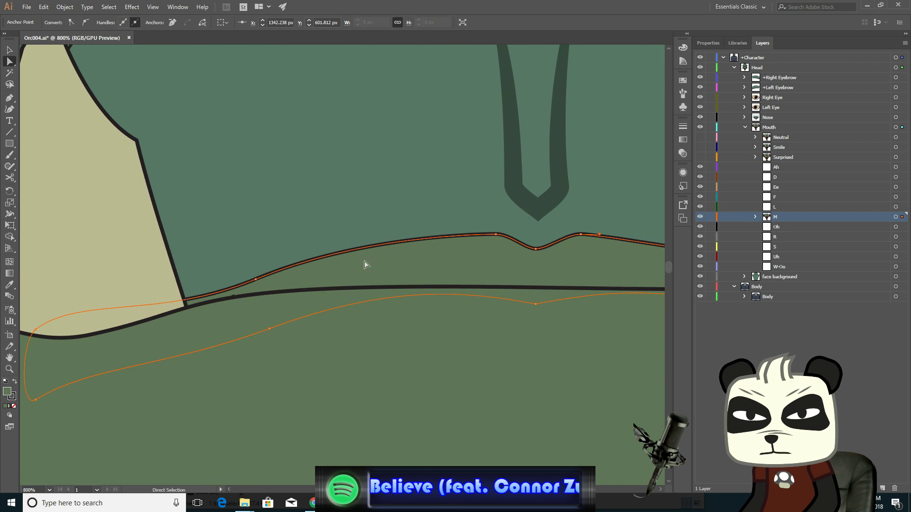
pyautogui.click(256, 279)
pyautogui.click(85, 22)
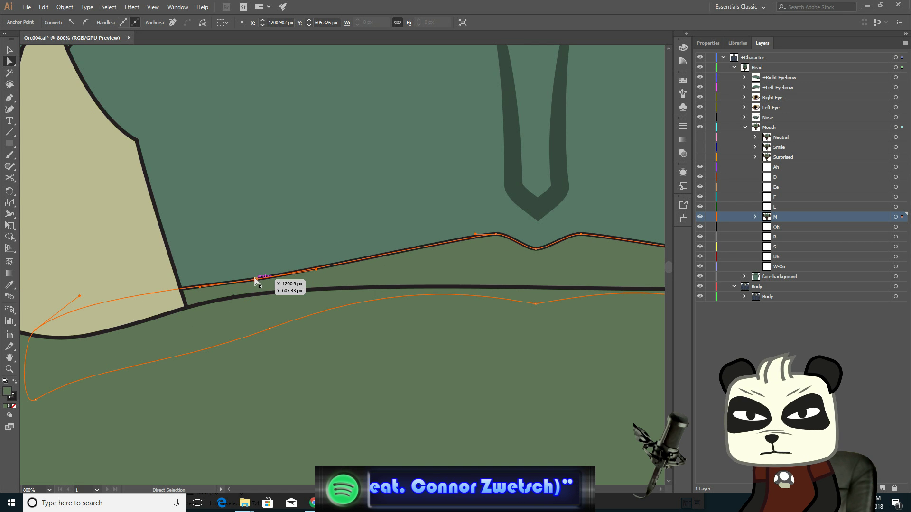
pyautogui.moveTo(255, 280); pyautogui.dragTo(255, 269)
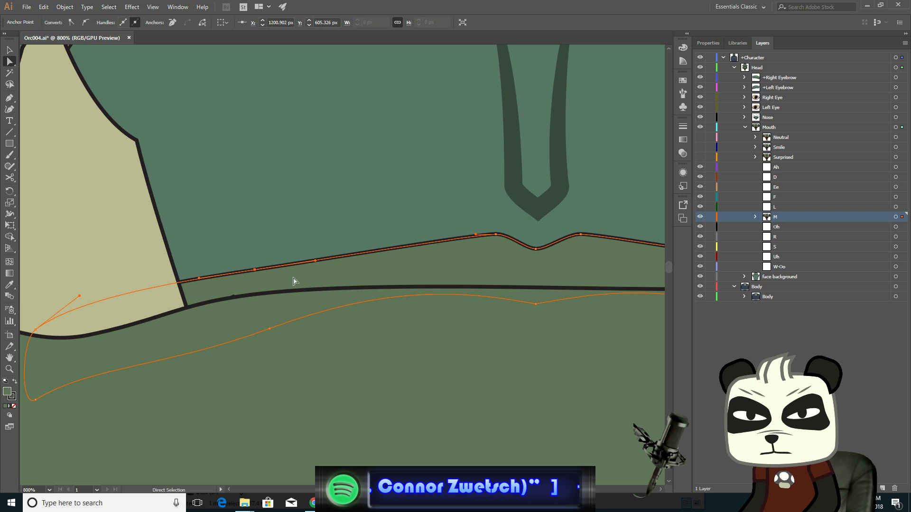
# - Select the lower lip's bottom-center anchor and nudge it up to close the mouth
pyautogui.scroll(-2, 443, 297)
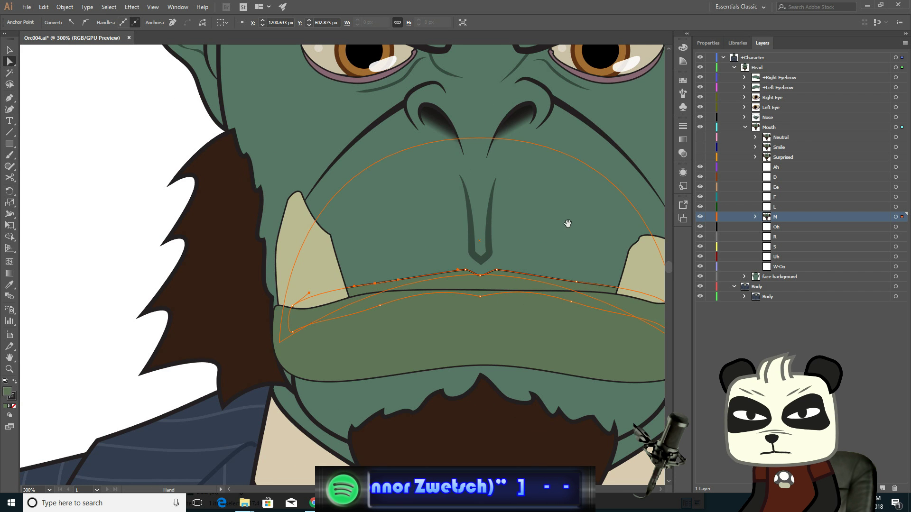
pyautogui.moveTo(568, 223); pyautogui.dragTo(444, 215)
pyautogui.click(374, 331)
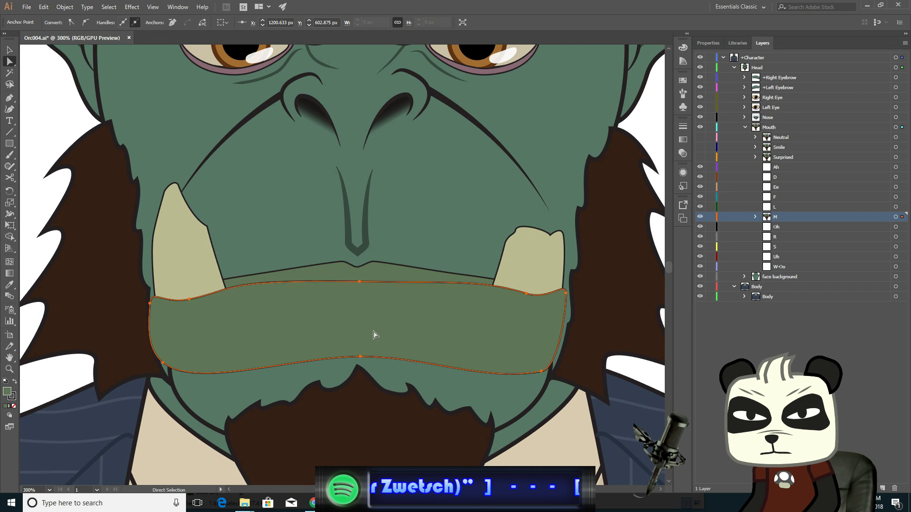
pyautogui.click(359, 356)
pyautogui.press('Up')
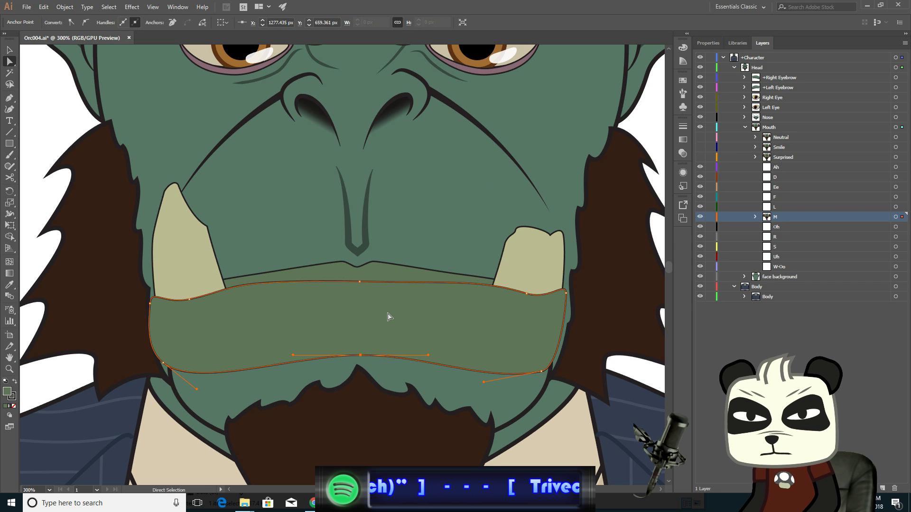
pyautogui.press('Up')
pyautogui.press('Up')
pyautogui.press('Up')
pyautogui.press('Up')
pyautogui.press('Up')
pyautogui.press('Up')
pyautogui.press('Up')
pyautogui.press('Up')
pyautogui.press('Up')
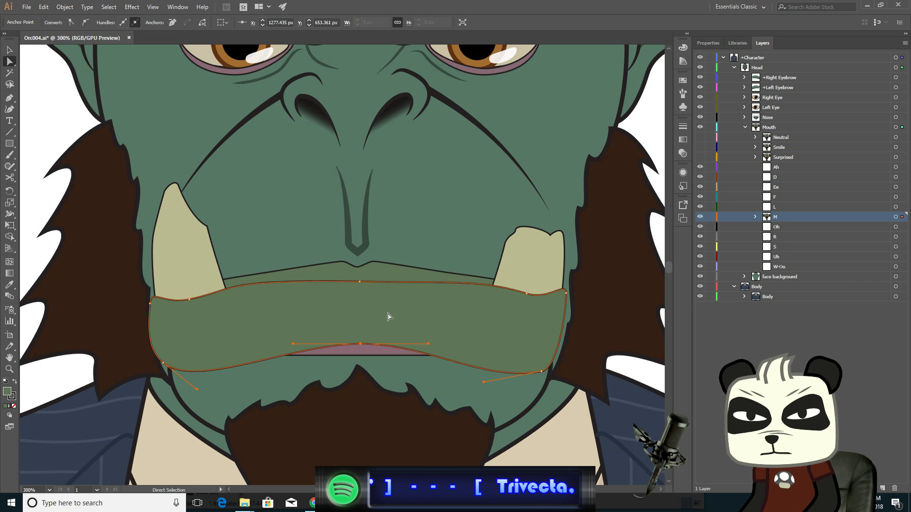
pyautogui.press('Up')
pyautogui.press('Up')
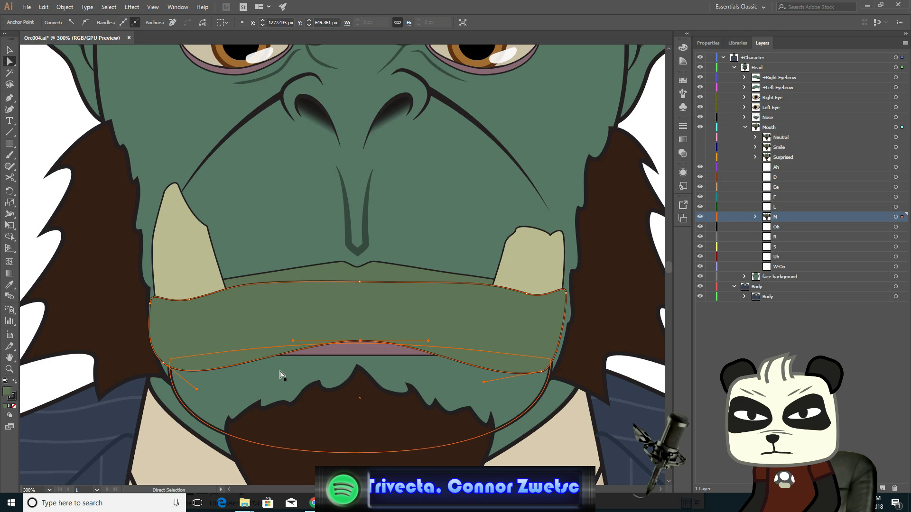
# - Delete the teeth shape from the M mouth
pyautogui.click(347, 355)
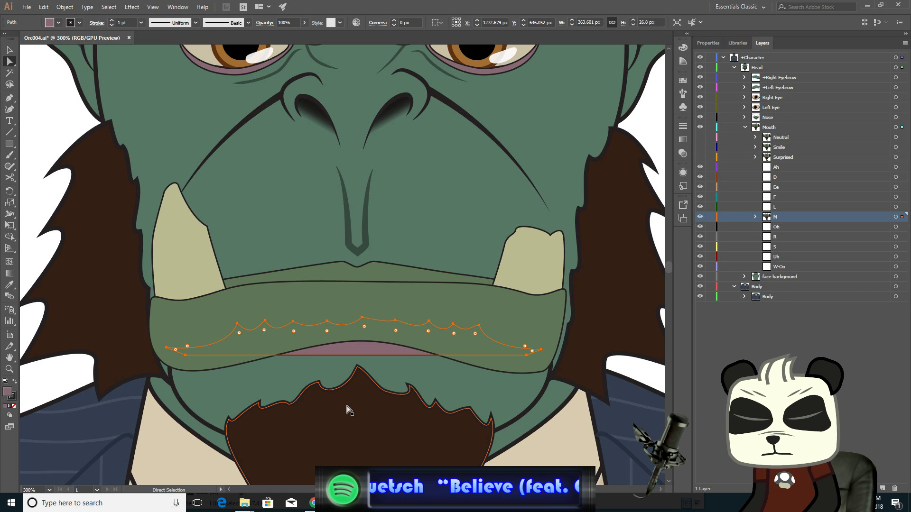
pyautogui.press('Delete')
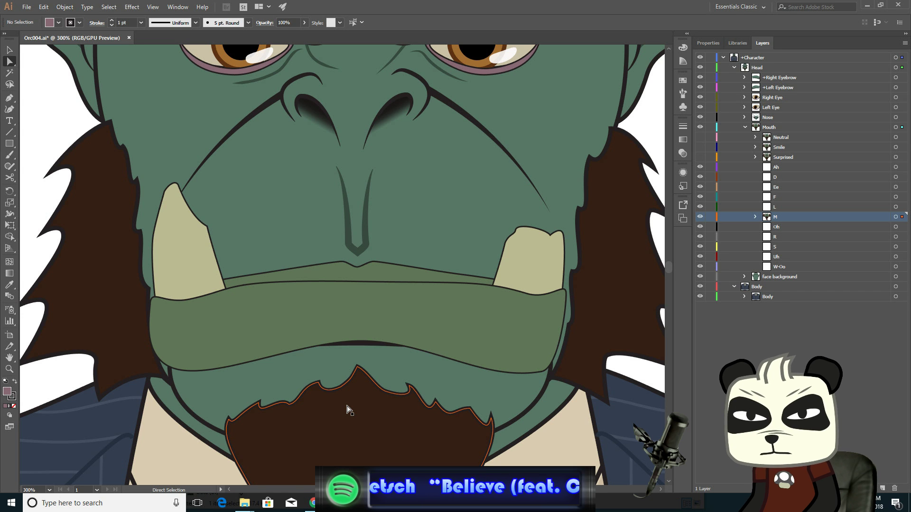
# - Select the mouth interior's top-center anchor and nudge it upward behind the lips
pyautogui.click(364, 355)
pyautogui.click(355, 343)
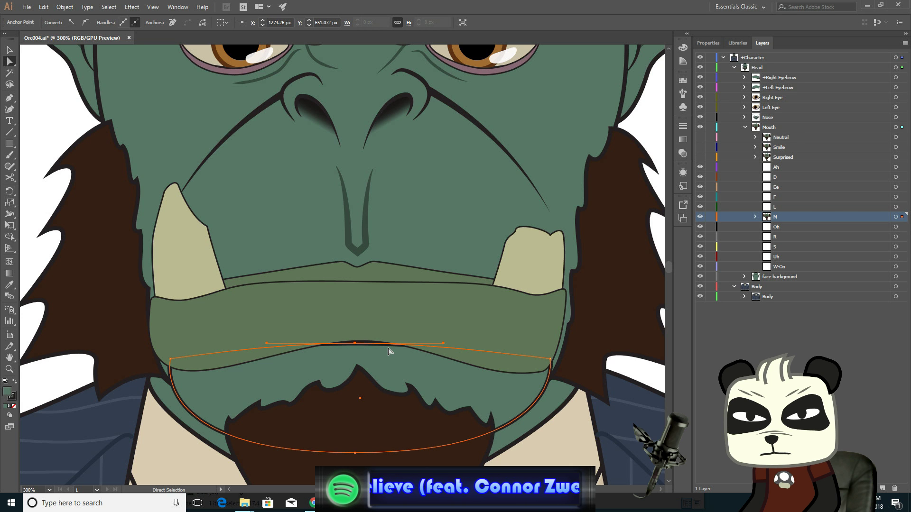
pyautogui.press('Up')
pyautogui.press('Up')
pyautogui.press('Up')
pyautogui.press('Up')
pyautogui.press('Up')
pyautogui.press('Up')
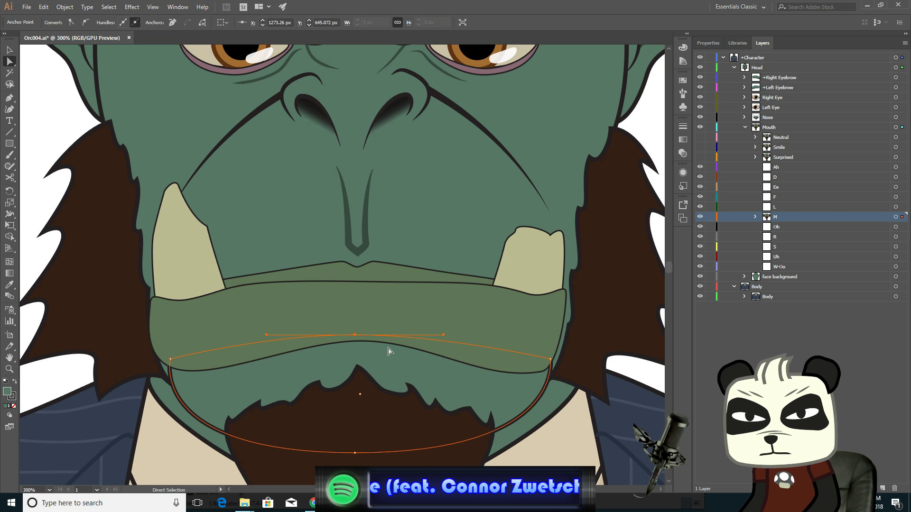
# - Select the beard's central tip anchor and nudge it upward toward the lower lip
pyautogui.click(357, 367)
pyautogui.press('Up')
pyautogui.press('Up')
pyautogui.press('Up')
pyautogui.press('Up')
pyautogui.press('Up')
pyautogui.press('Up')
pyautogui.press('Up')
pyautogui.press('Up')
pyautogui.press('Up')
pyautogui.press('Up')
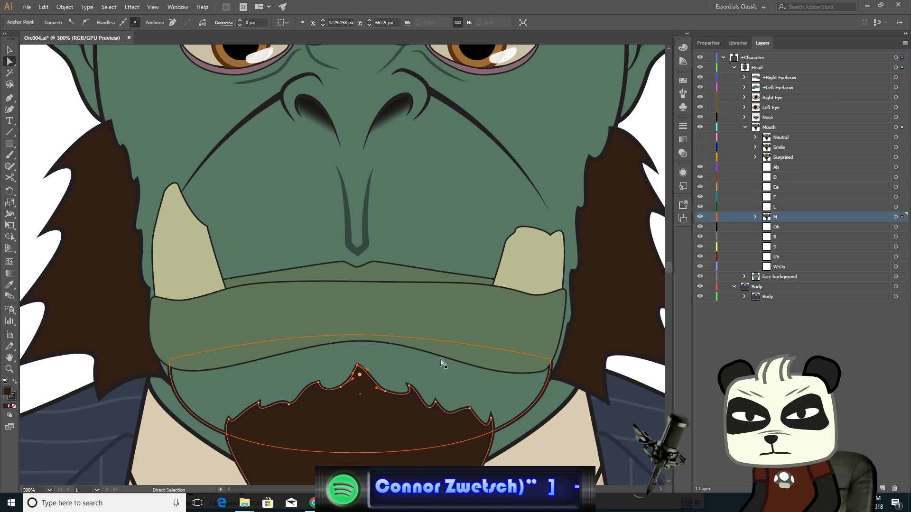
pyautogui.press('Up')
pyautogui.press('Up')
pyautogui.press('Up')
pyautogui.press('Up')
pyautogui.press('Up')
pyautogui.press('Up')
pyautogui.press('Up')
pyautogui.press('Up')
pyautogui.press('Up')
pyautogui.press('Up')
pyautogui.press('Up')
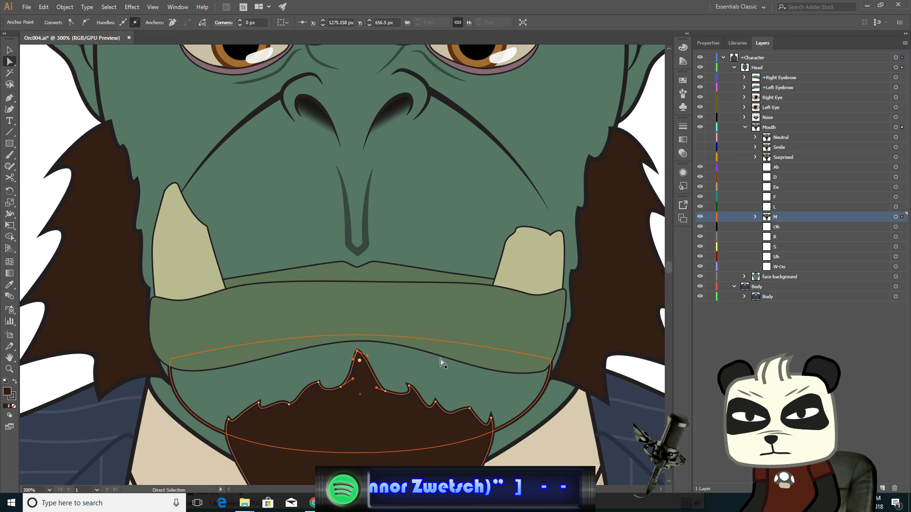
# - Select the beard anchors on either side of the central tip and nudge them upward
pyautogui.scroll(2, 359, 421)
pyautogui.click(322, 362)
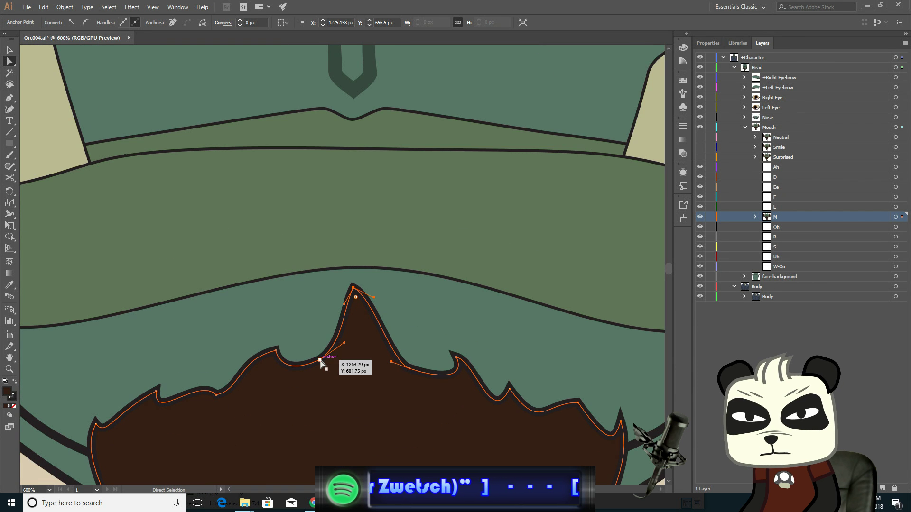
pyautogui.keyDown('shift'); pyautogui.click(411, 373); pyautogui.keyUp('shift')
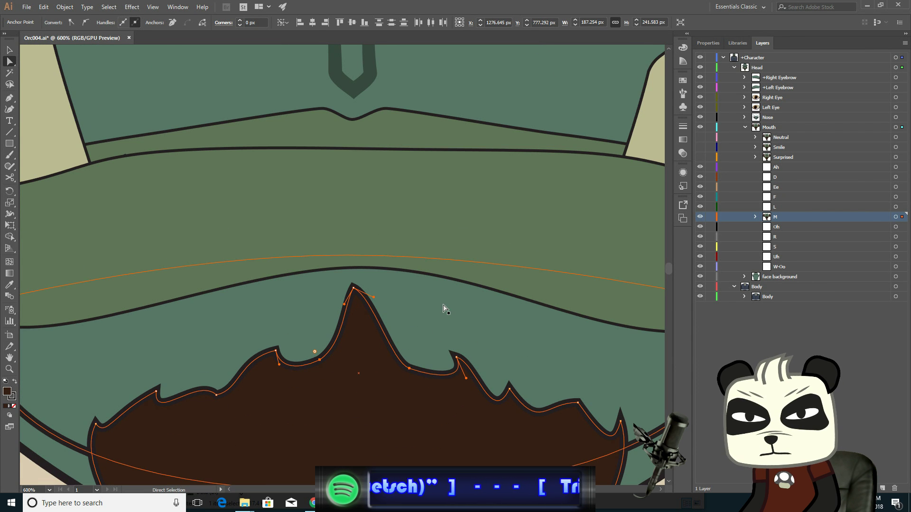
pyautogui.press('Up')
pyautogui.press('Up')
pyautogui.press('Up')
pyautogui.press('Up')
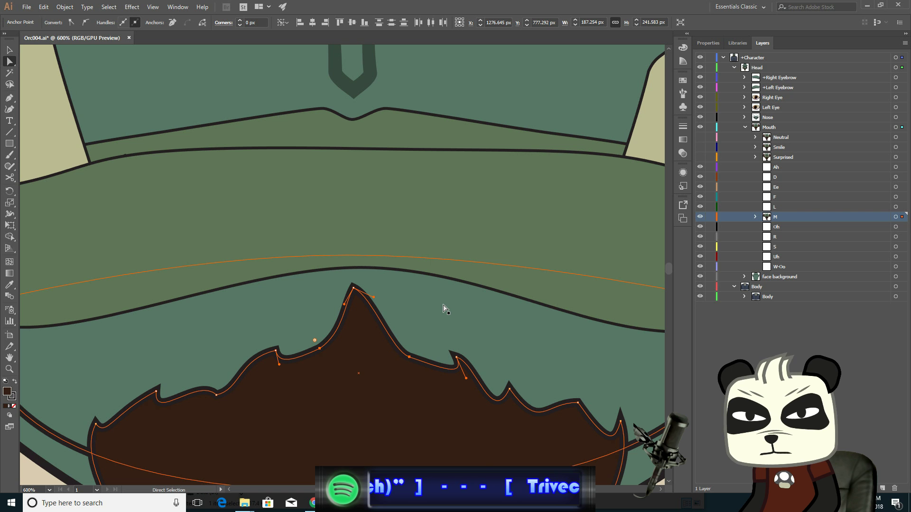
pyautogui.press('Up')
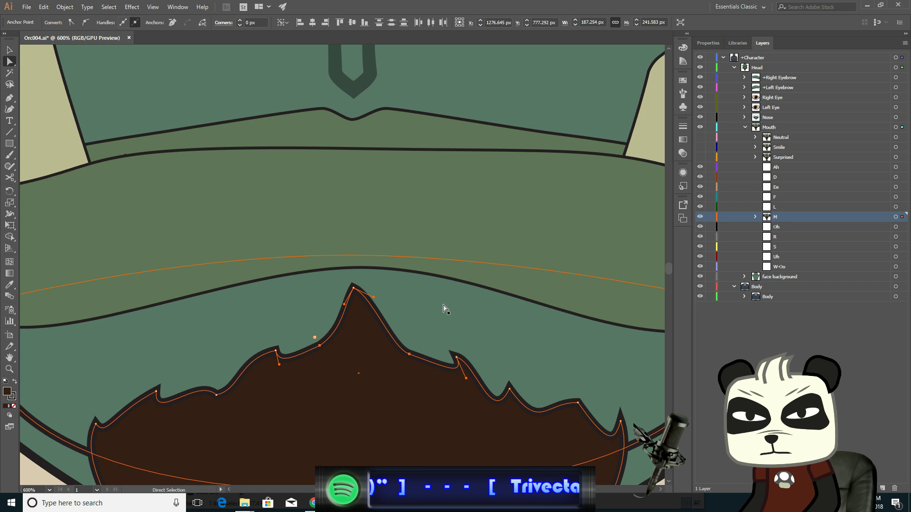
# - Select the next pair of beard spike anchors outward and nudge them upward
pyautogui.click(277, 351)
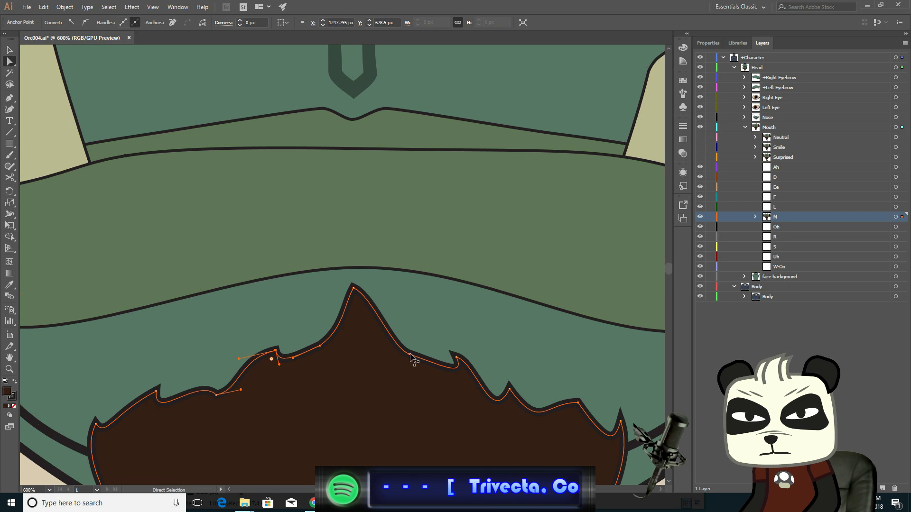
pyautogui.keyDown('shift'); pyautogui.click(456, 357); pyautogui.keyUp('shift')
pyautogui.press('Up')
pyautogui.press('Up')
pyautogui.press('Up')
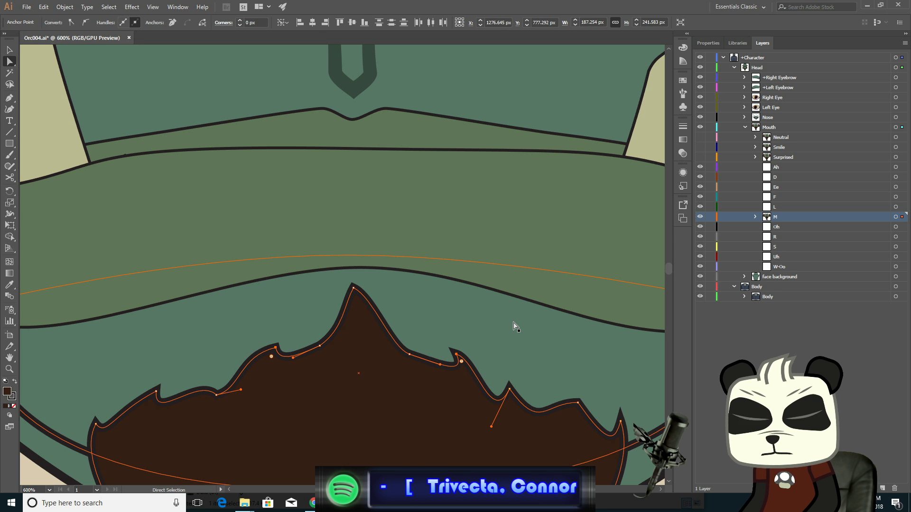
# - Nudge the beard's lower side anchors upward and select its outermost spike anchors
pyautogui.click(218, 395)
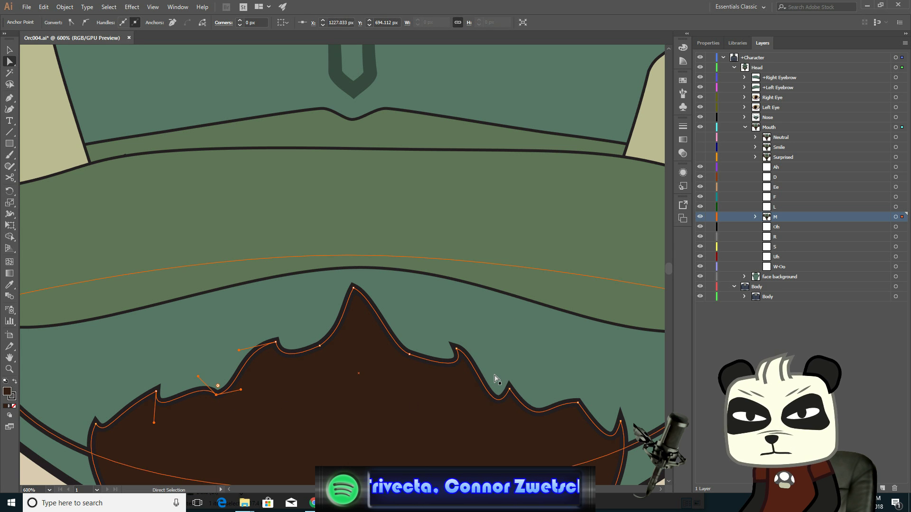
pyautogui.keyDown('shift'); pyautogui.click(510, 387); pyautogui.keyUp('shift')
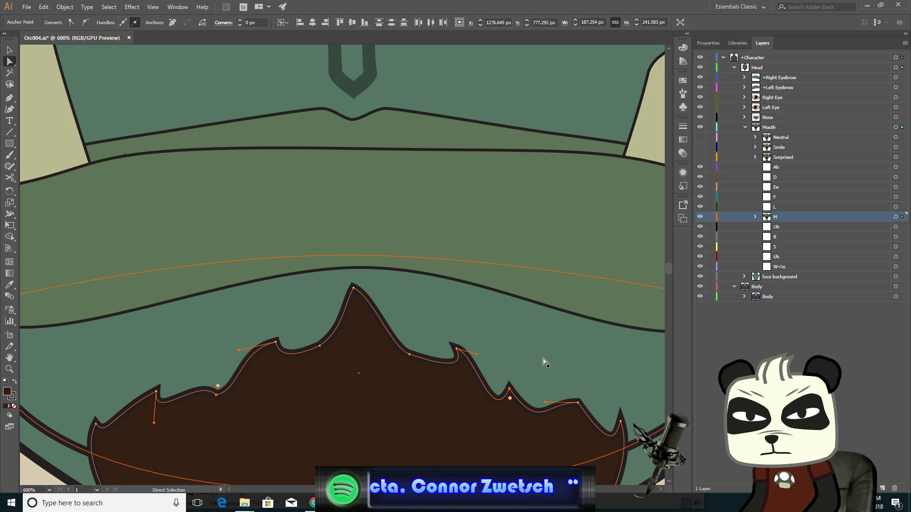
pyautogui.press('Up')
pyautogui.press('Up')
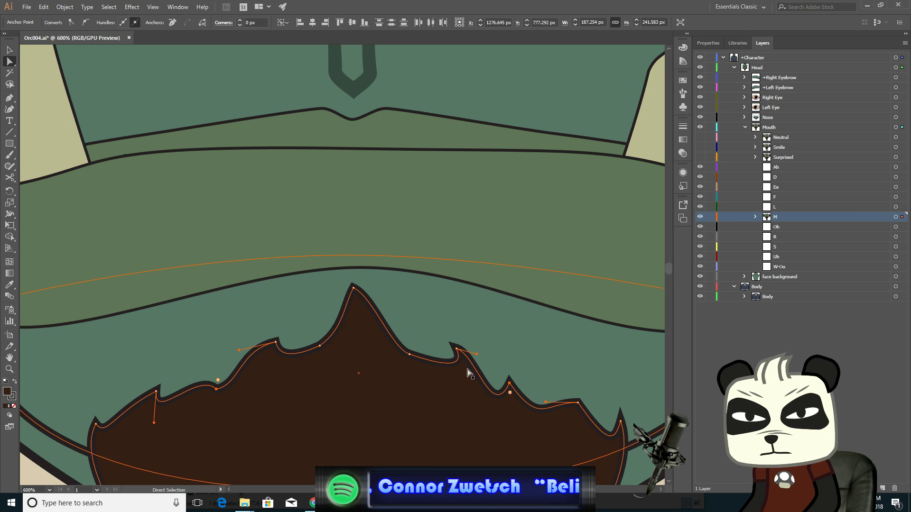
pyautogui.click(157, 392)
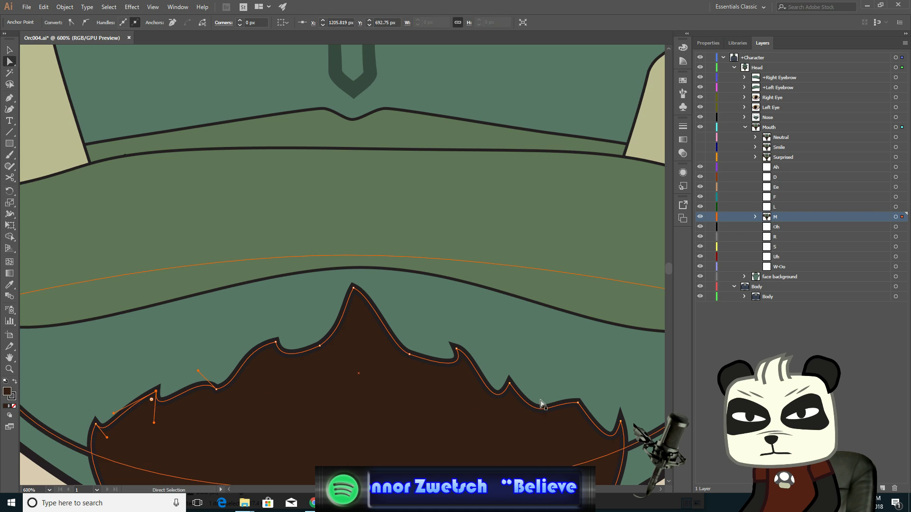
pyautogui.keyDown('shift'); pyautogui.click(578, 404); pyautogui.keyUp('shift')
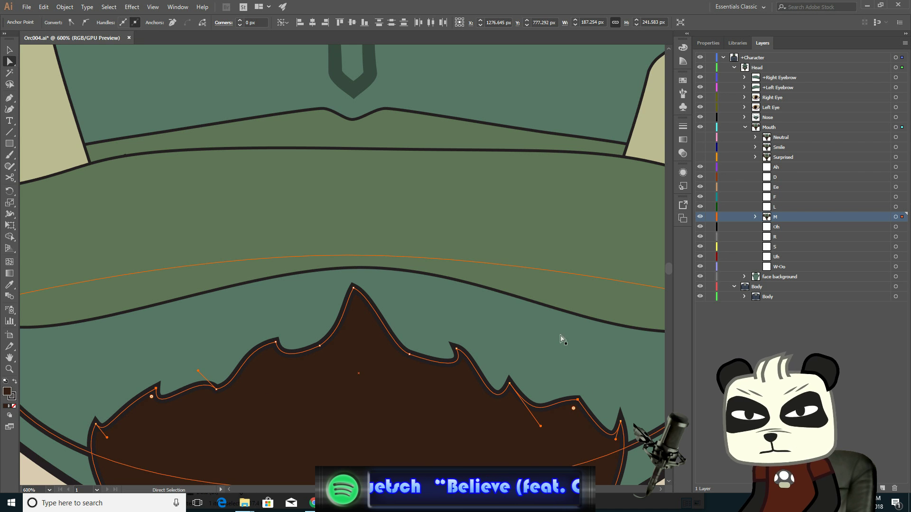
# - Select the lip shape's lower-left and lower-right corner anchors in turn and nudge each upward
pyautogui.scroll(-1, 429, 362)
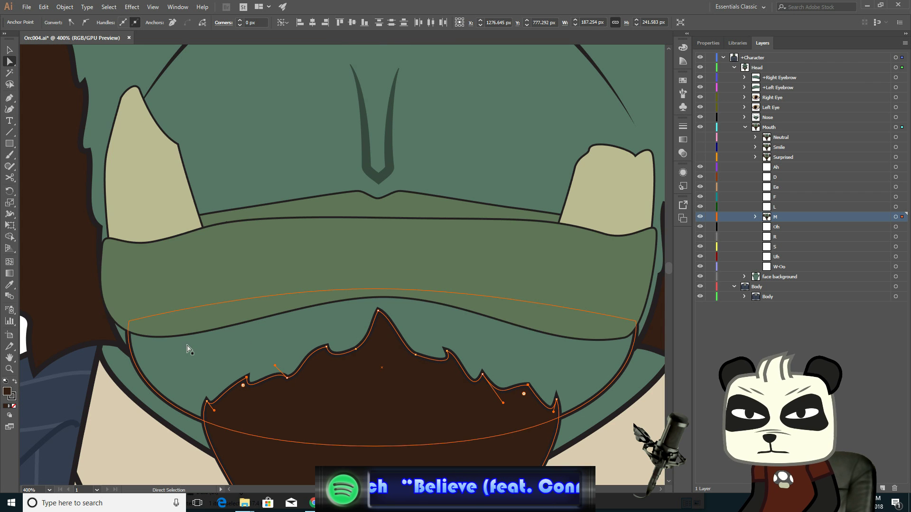
pyautogui.click(143, 338)
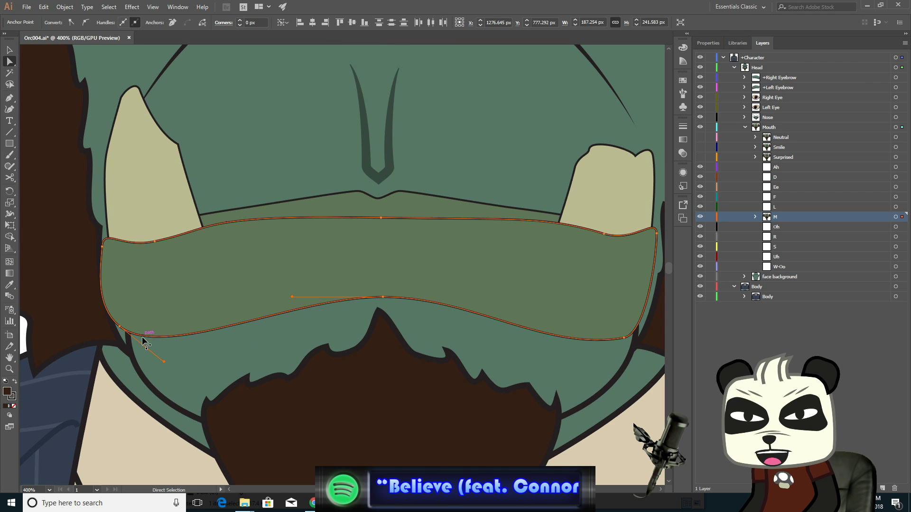
pyautogui.click(120, 327)
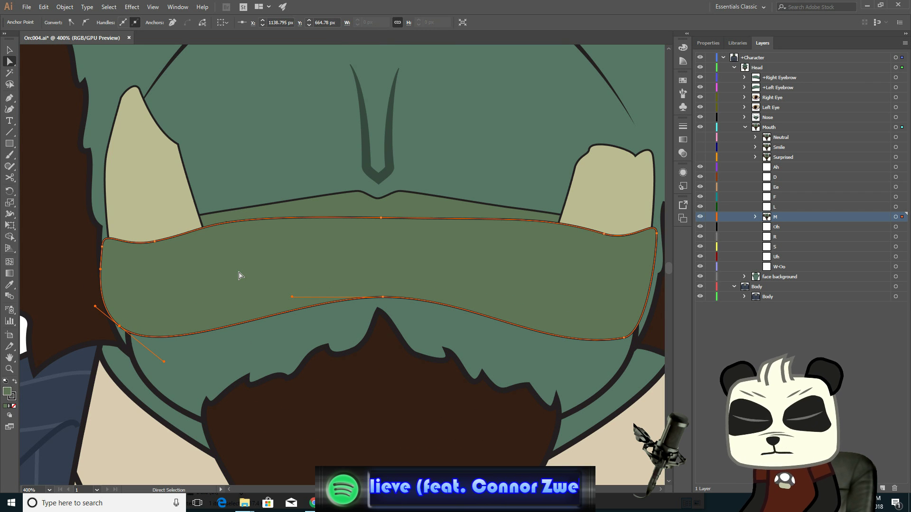
pyautogui.press('Up')
pyautogui.press('Up')
pyautogui.press('Up')
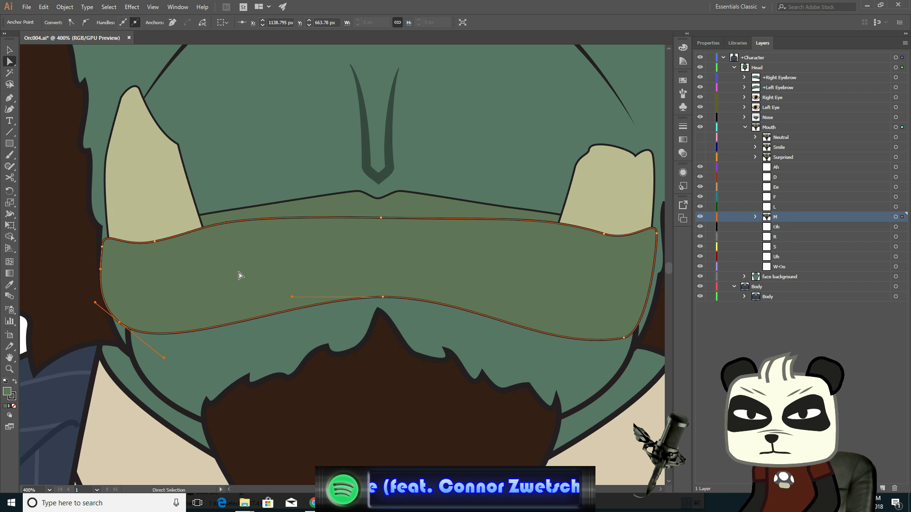
pyautogui.click(622, 339)
pyautogui.press('Up')
pyautogui.press('Up')
pyautogui.press('Up')
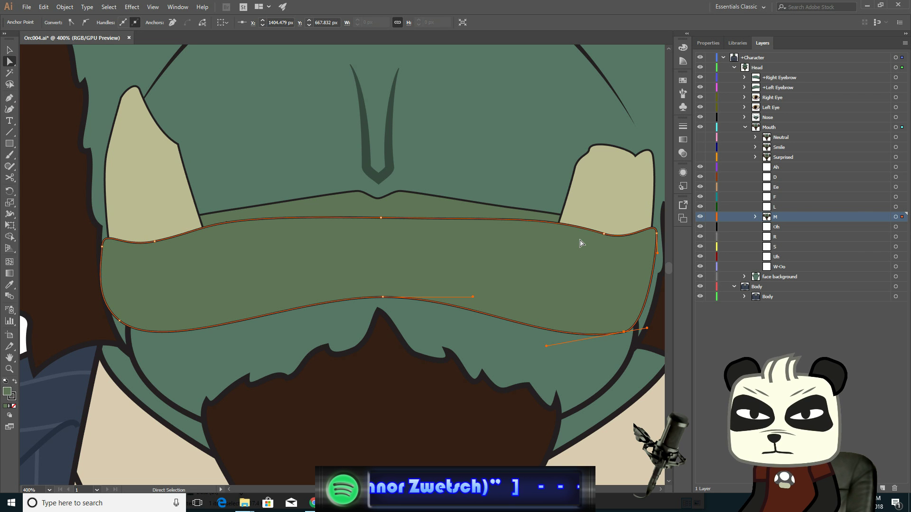
# - Zoom out and toggle the Neutral mouth layer on and off repeatedly to compare it with the M mouth
pyautogui.scroll(-2, 477, 270)
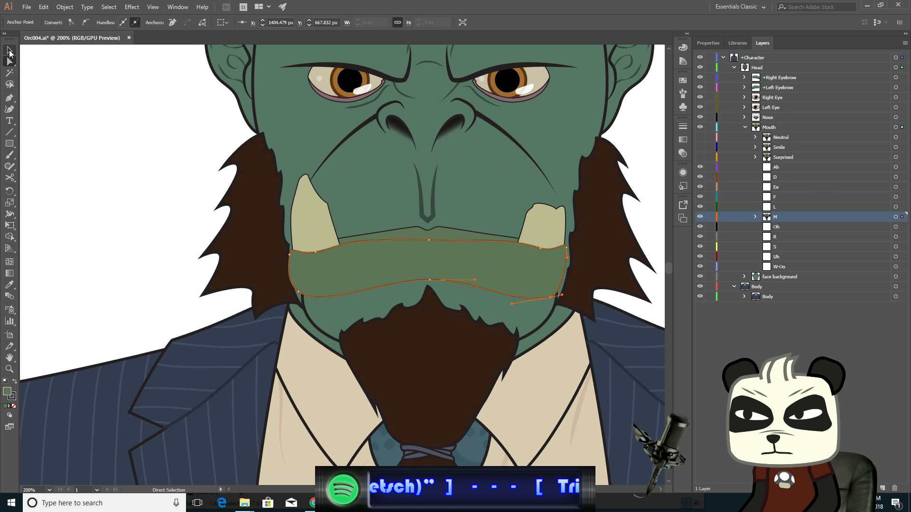
pyautogui.click(9, 51)
pyautogui.click(155, 158)
pyautogui.scroll(-2, 395, 250)
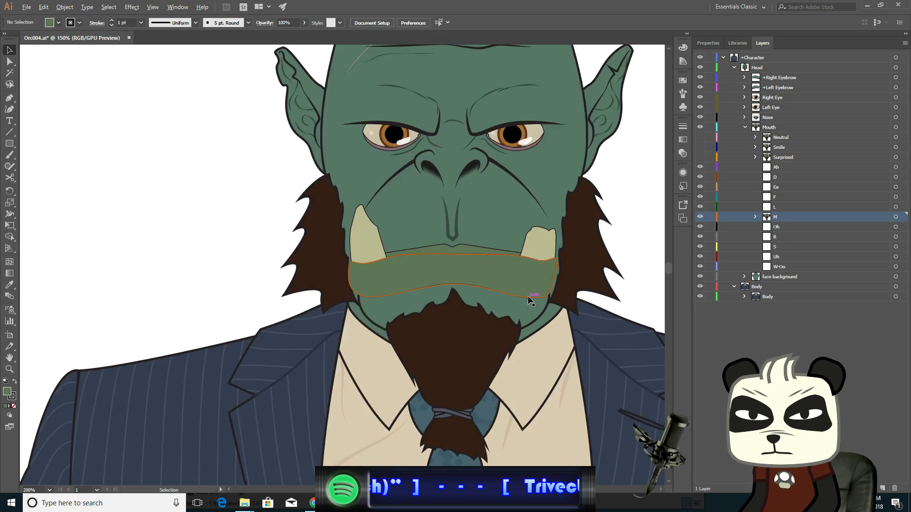
pyautogui.moveTo(273, 204); pyautogui.dragTo(134, 246)
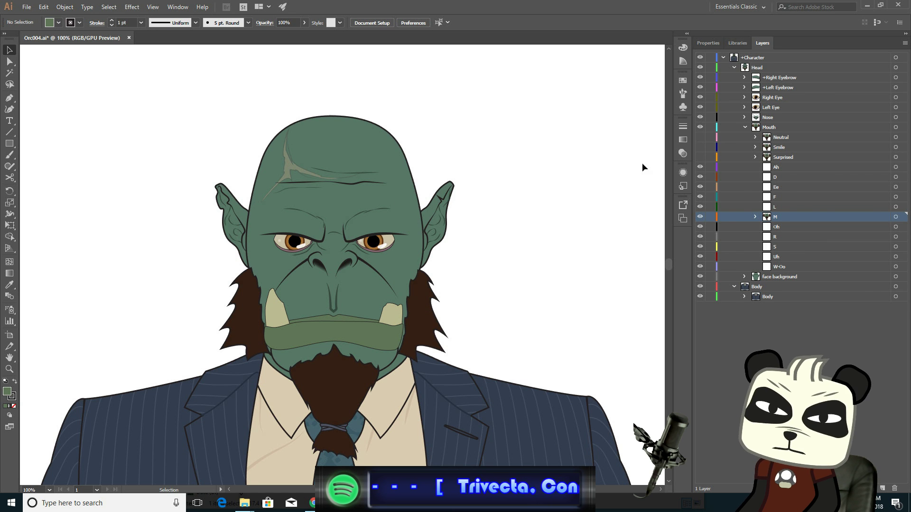
pyautogui.click(700, 138)
pyautogui.click(700, 138)
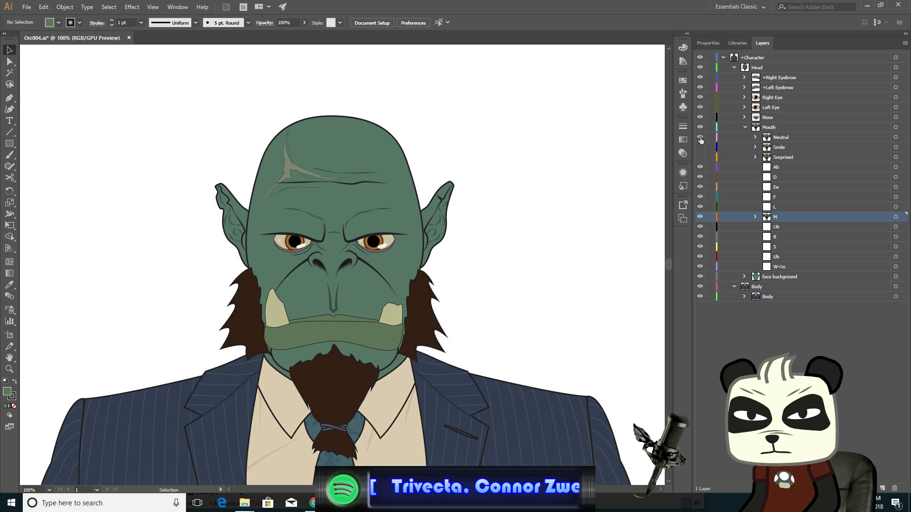
pyautogui.click(700, 138)
pyautogui.click(700, 137)
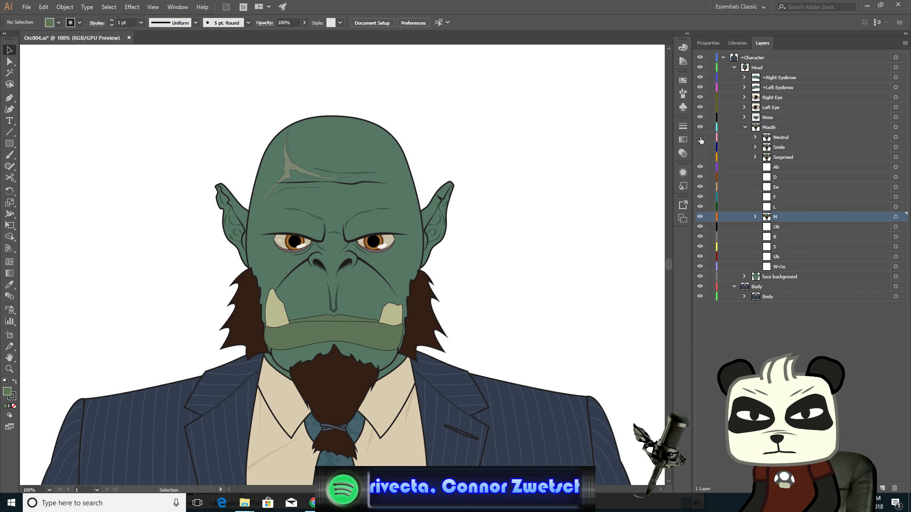
pyautogui.click(700, 137)
pyautogui.click(700, 137)
pyautogui.click(701, 138)
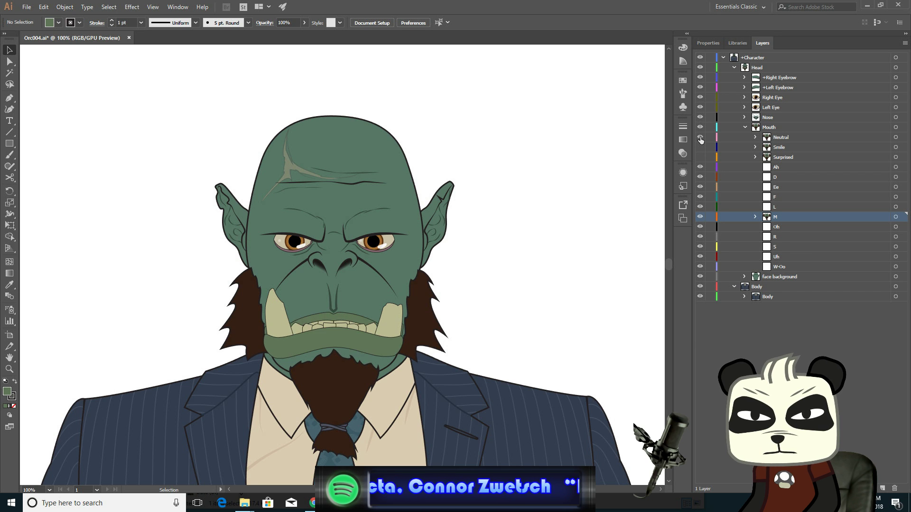
pyautogui.click(701, 138)
pyautogui.click(700, 137)
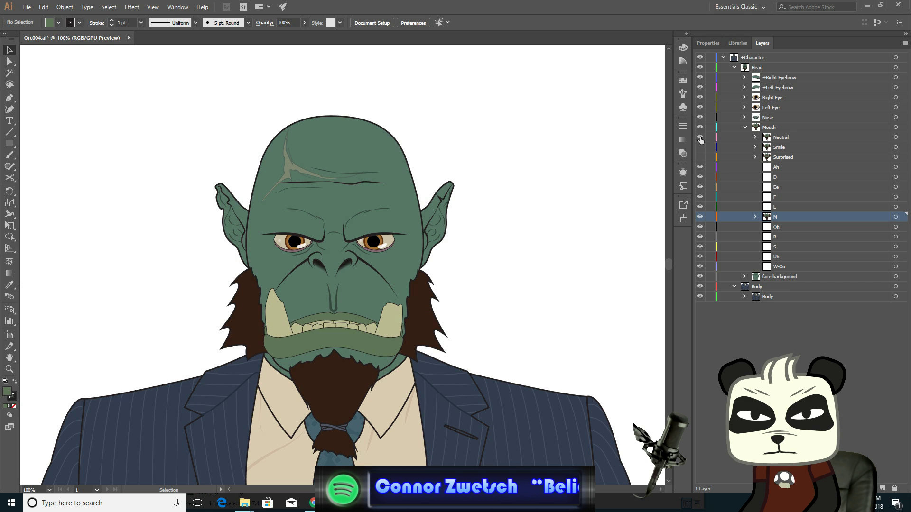
pyautogui.click(701, 138)
pyautogui.click(701, 138)
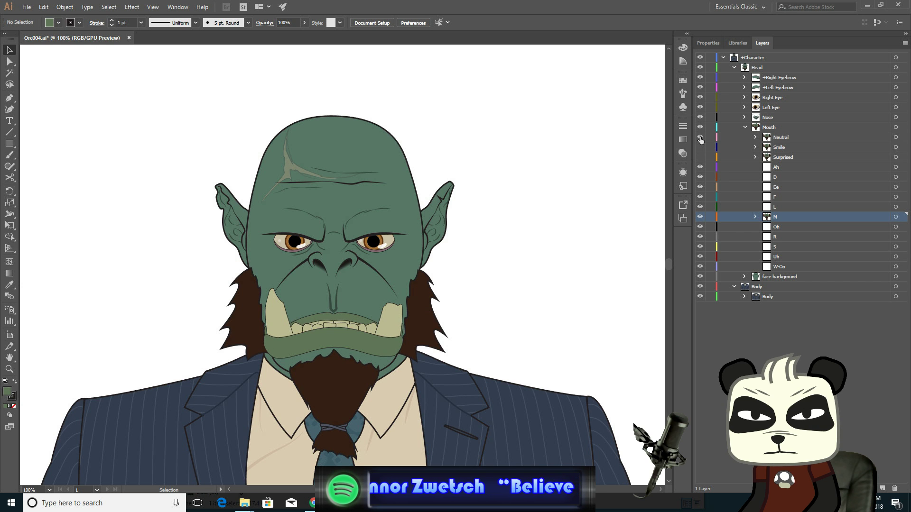
pyautogui.click(700, 137)
pyautogui.click(700, 138)
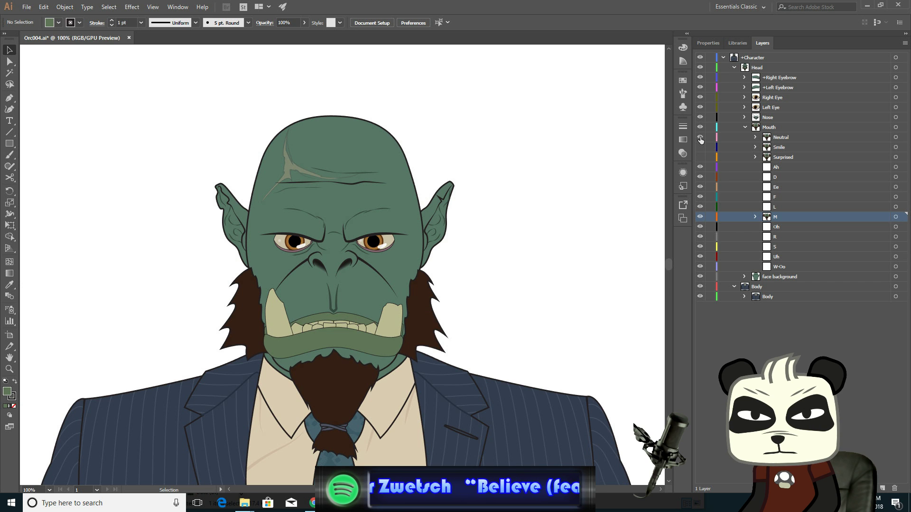
pyautogui.click(700, 137)
pyautogui.click(700, 138)
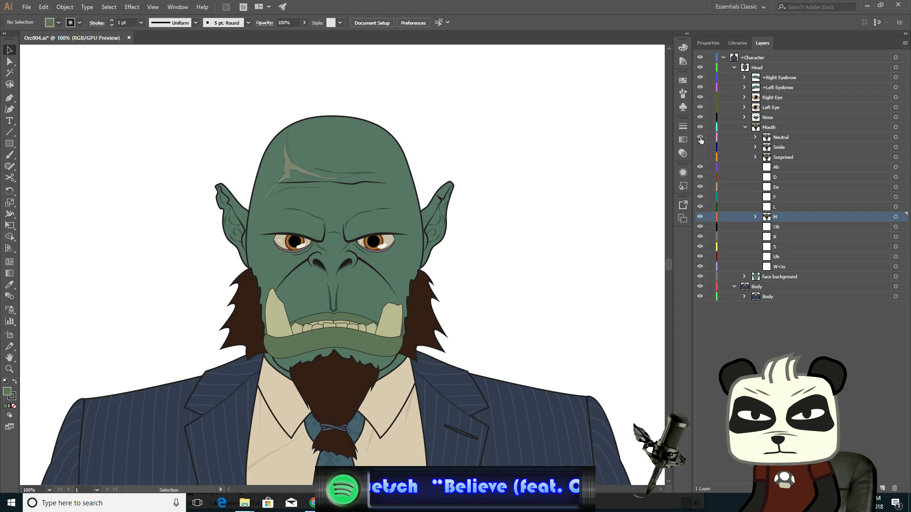
pyautogui.click(700, 138)
pyautogui.click(700, 138)
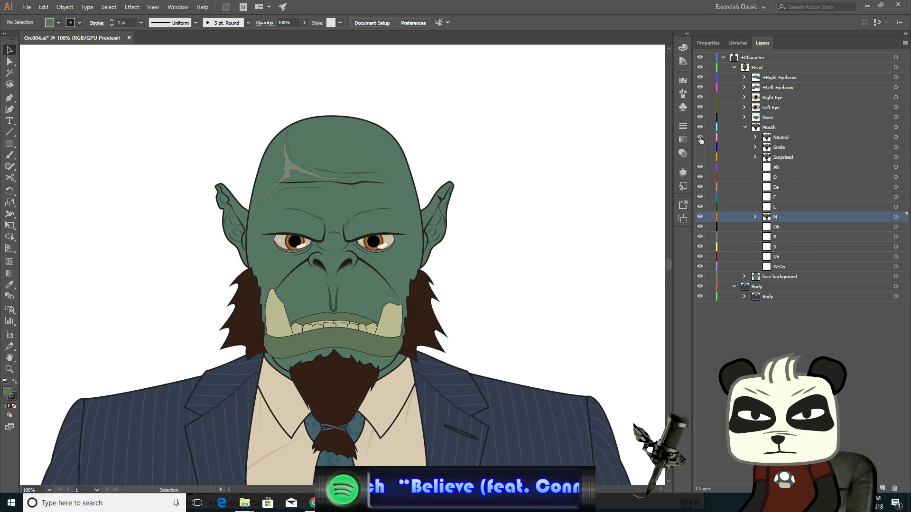
pyautogui.click(700, 138)
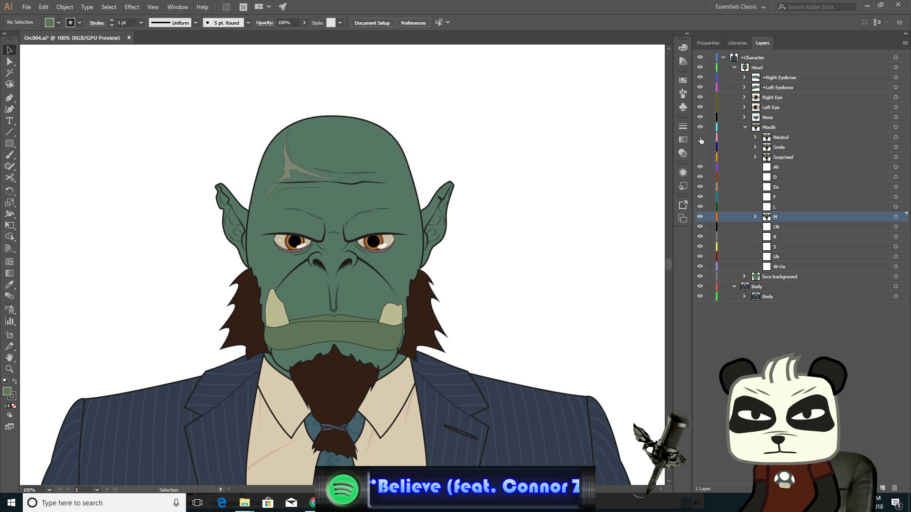
pyautogui.click(700, 138)
pyautogui.click(700, 137)
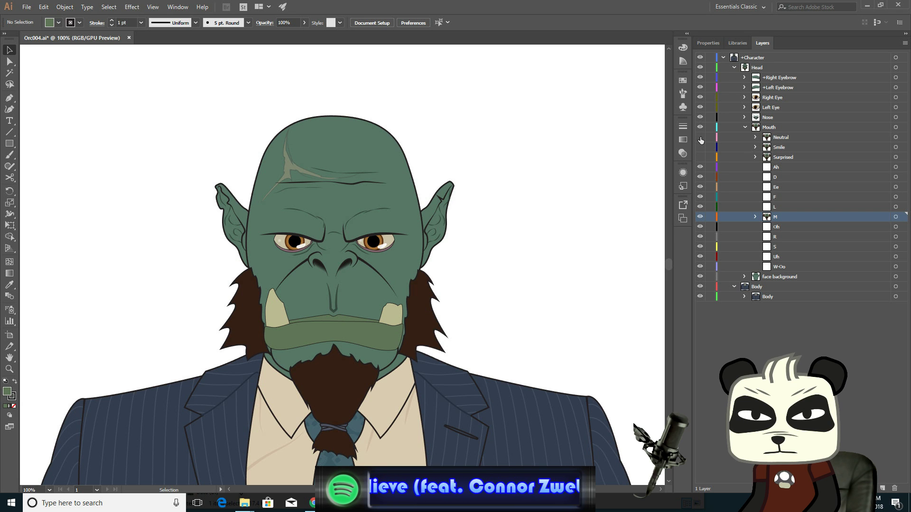
pyautogui.click(700, 137)
pyautogui.click(700, 138)
pyautogui.click(700, 138)
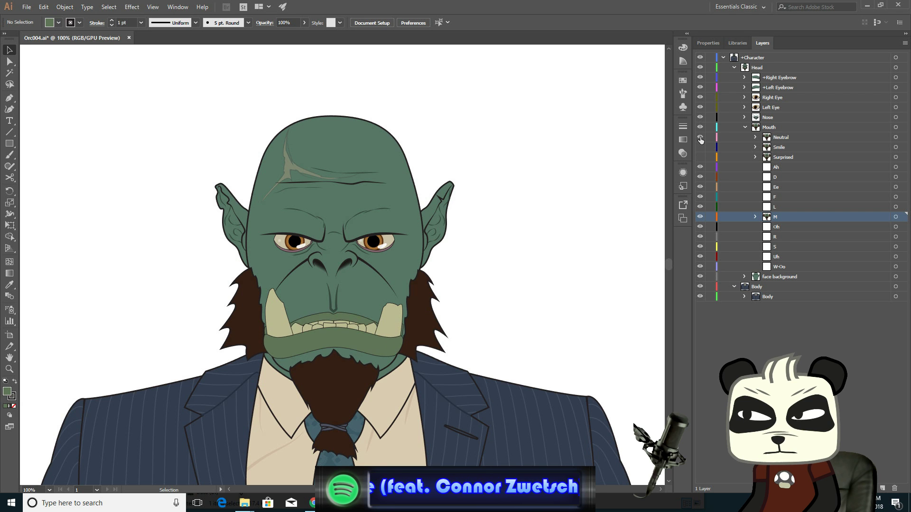
pyautogui.click(700, 137)
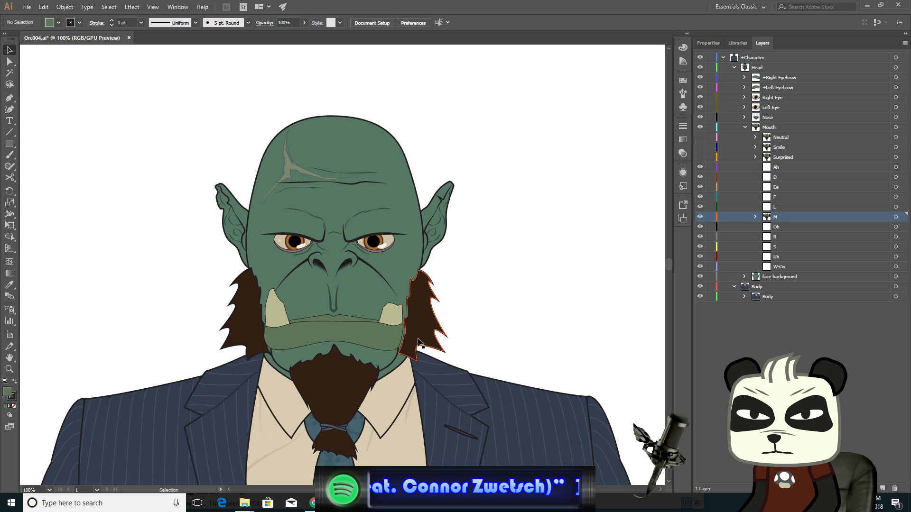
# - Drag the lip shape's lower-right corner anchor up and outward toward the jaw edge
pyautogui.keyDown('alt'); pyautogui.scroll(3, 378, 354); pyautogui.keyUp('alt')
pyautogui.keyDown('alt'); pyautogui.scroll(1, 385, 354); pyautogui.keyUp('alt')
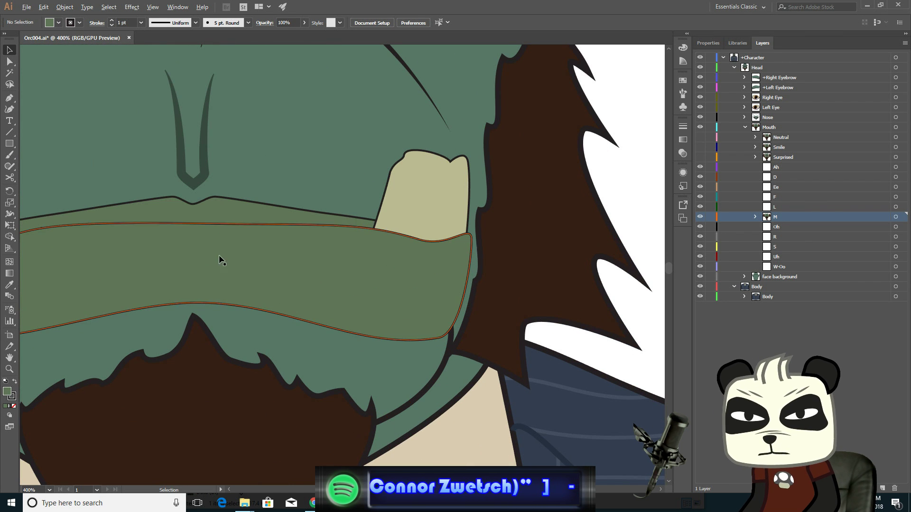
pyautogui.press('a')
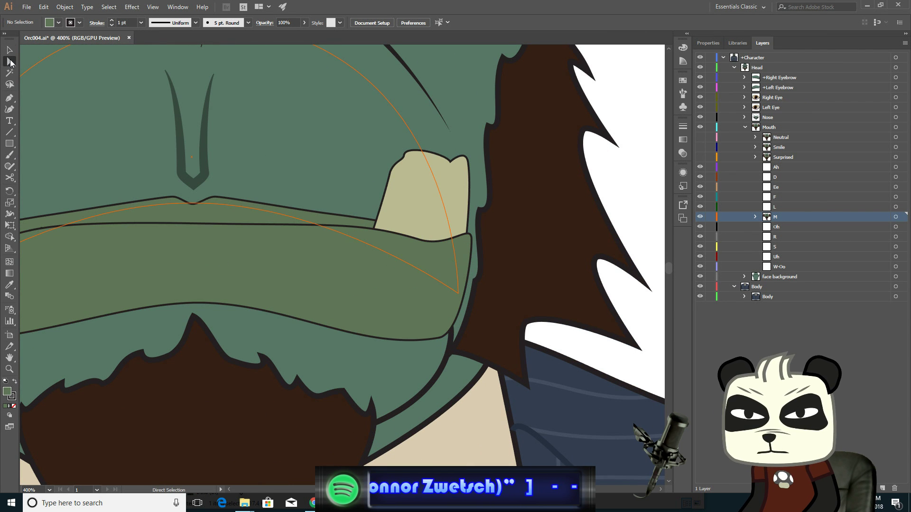
pyautogui.click(439, 337)
pyautogui.moveTo(439, 337); pyautogui.dragTo(450, 322)
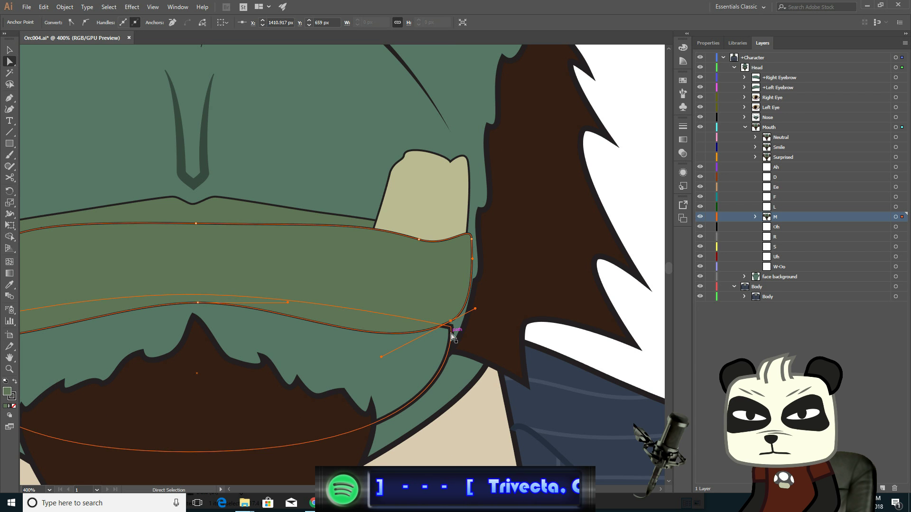
# - Select the chin shape's anchor under the right lip corner, nudge it upward, and lengthen its bottom curve handle
pyautogui.click(451, 328)
pyautogui.click(451, 328)
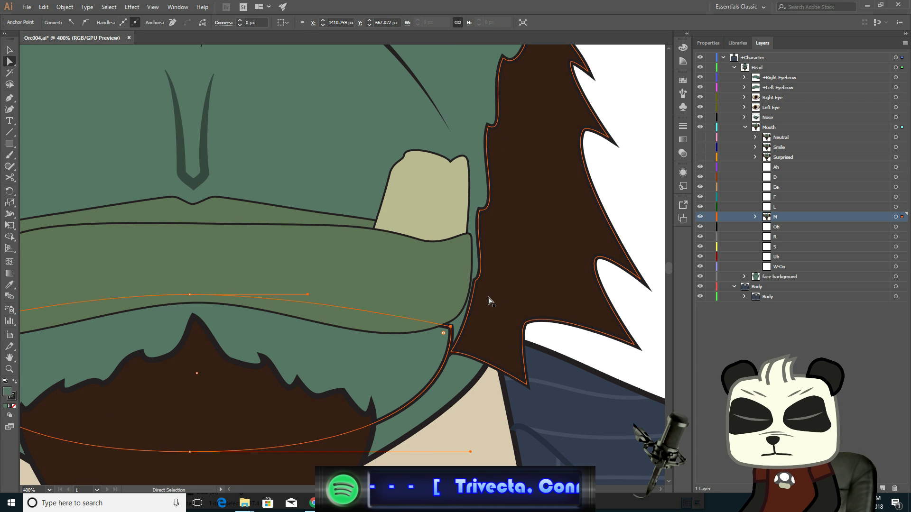
pyautogui.press('Up')
pyautogui.press('Up')
pyautogui.press('Up')
pyautogui.press('Up')
pyautogui.press('Up')
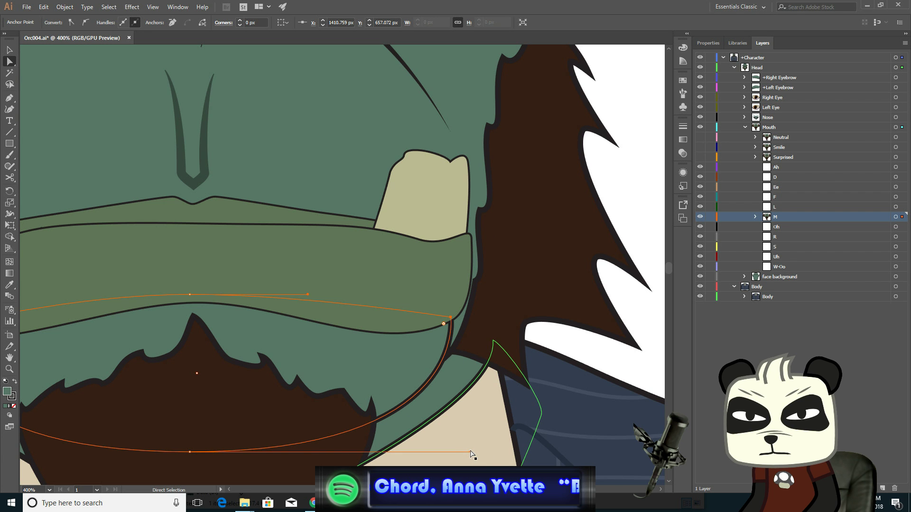
pyautogui.moveTo(474, 451); pyautogui.dragTo(490, 450)
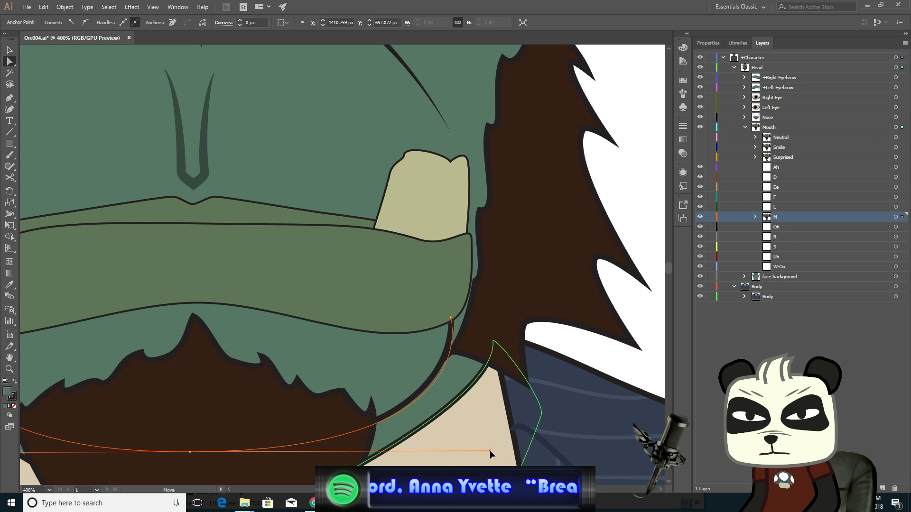
# - Zoom out, deselect, and toggle the Neutral mouth layer's visibility repeatedly to check the adjusted M mouth against it
pyautogui.keyDown('alt'); pyautogui.scroll(-2, 322, 319); pyautogui.keyUp('alt')
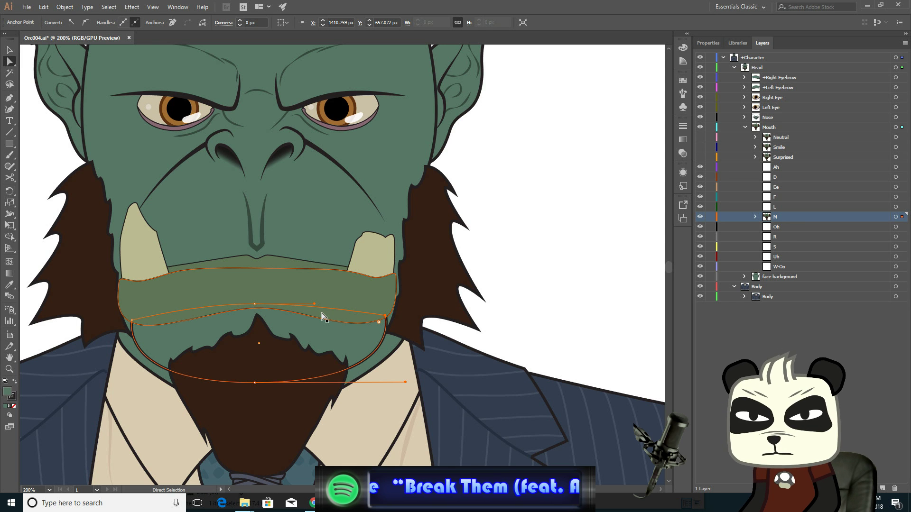
pyautogui.moveTo(322, 317); pyautogui.dragTo(252, 223)
pyautogui.press('v')
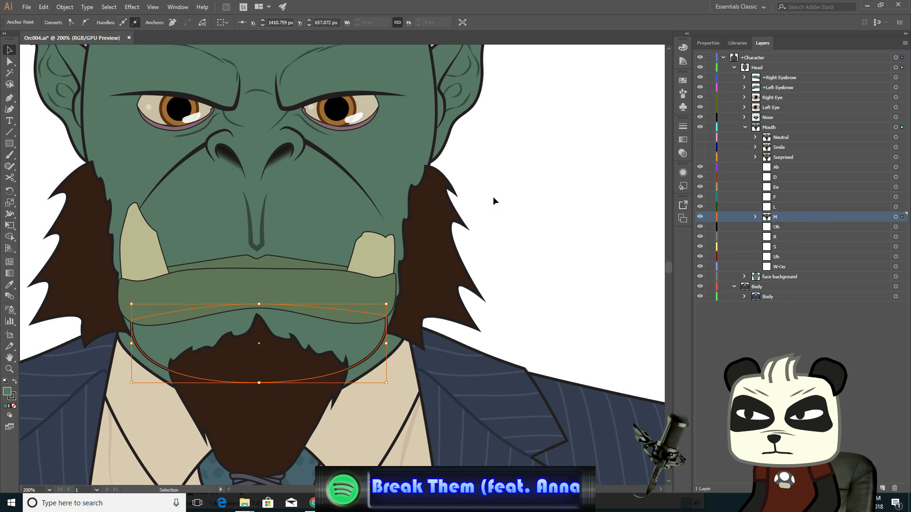
pyautogui.click(493, 197)
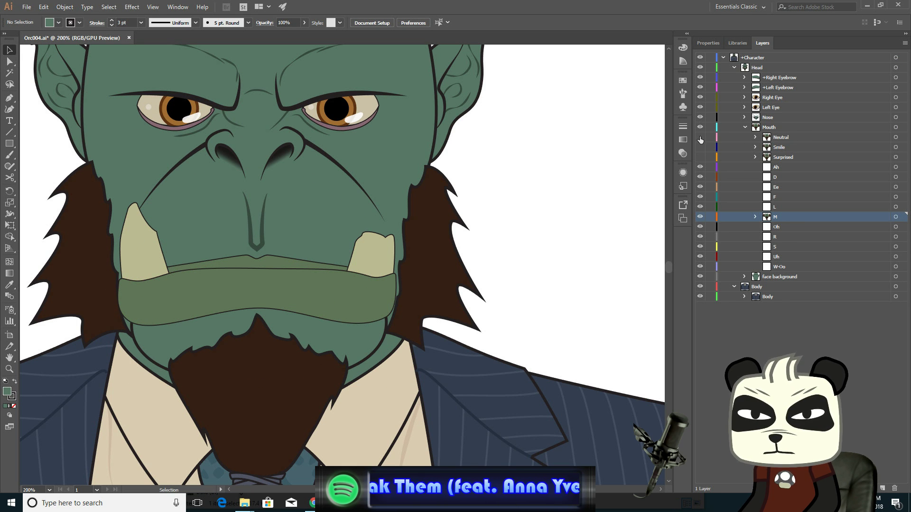
pyautogui.click(699, 137)
pyautogui.click(700, 137)
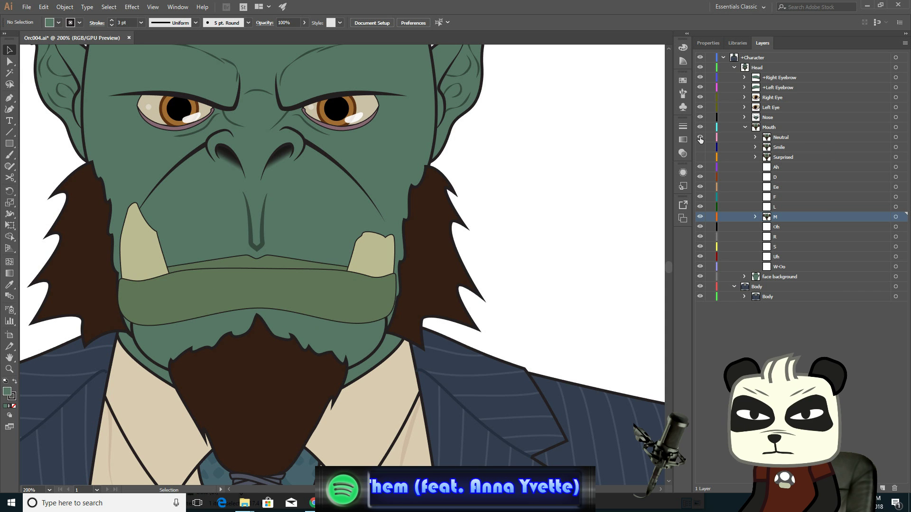
pyautogui.click(699, 137)
pyautogui.click(700, 137)
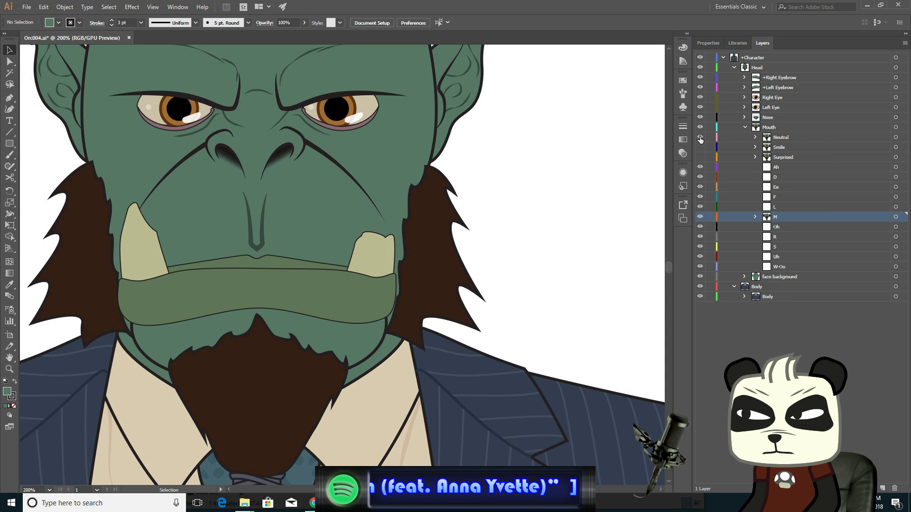
pyautogui.click(700, 137)
pyautogui.click(700, 137)
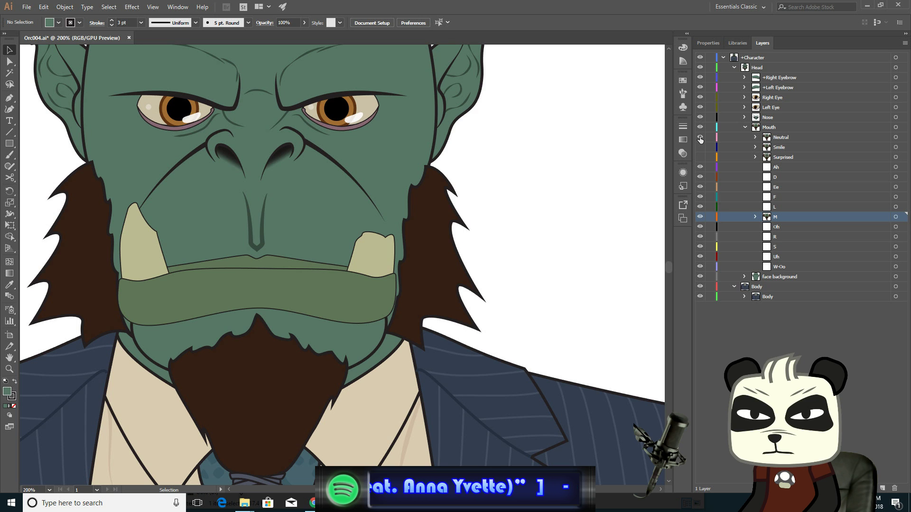
pyautogui.click(700, 137)
pyautogui.click(700, 137)
pyautogui.click(700, 138)
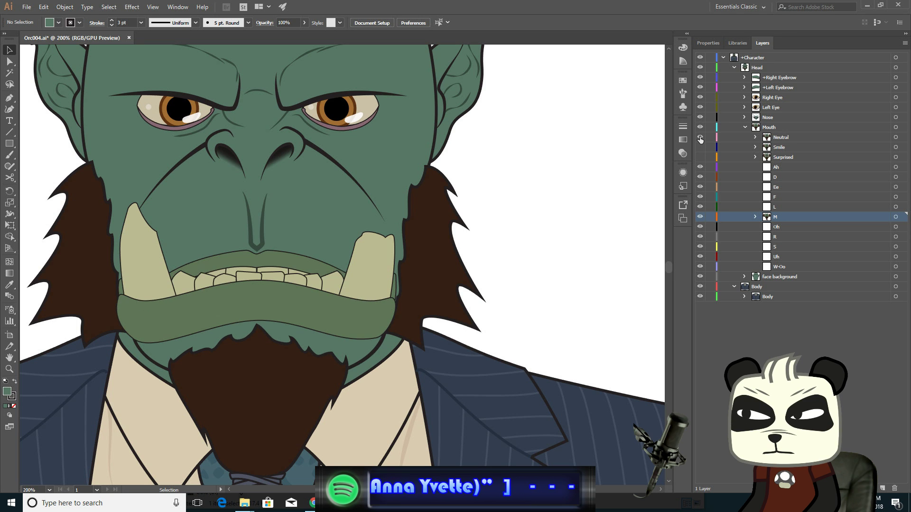
pyautogui.click(700, 137)
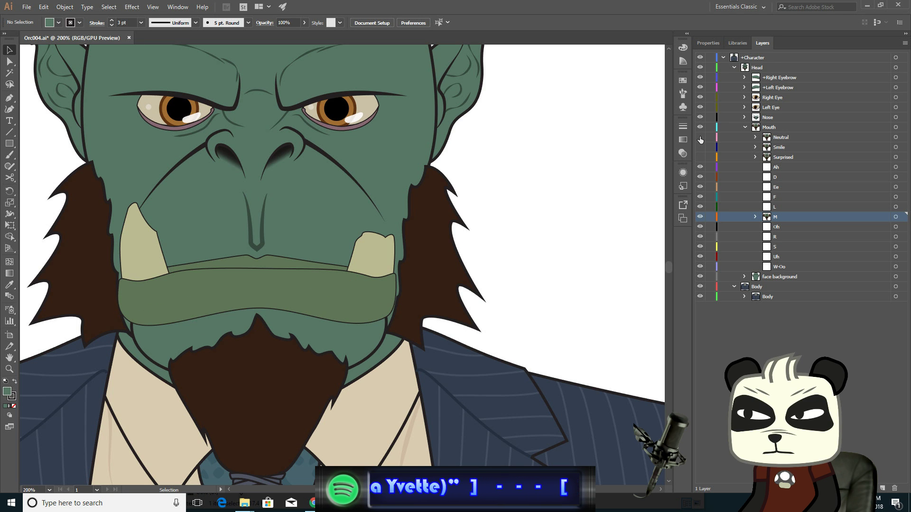
pyautogui.click(700, 137)
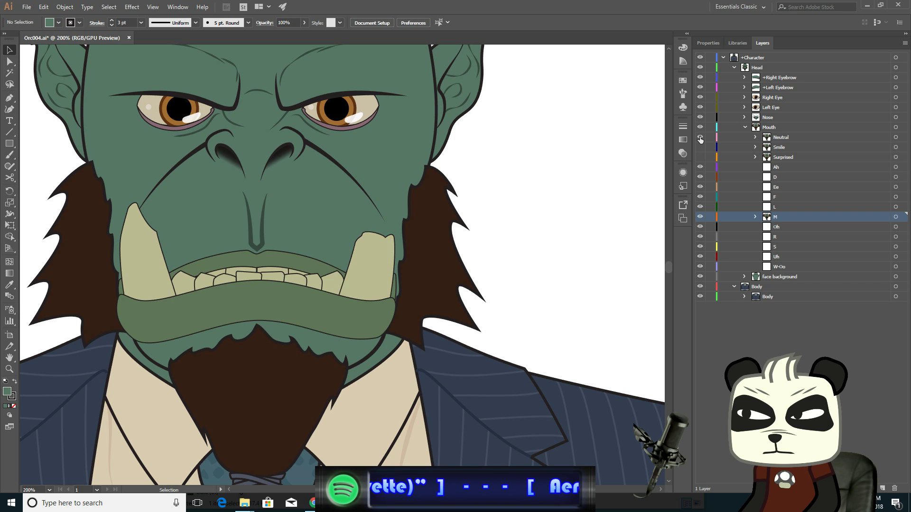
# - Toggle the Neutral mouth layer's visibility repeatedly to compare it with the M mouth
pyautogui.click(700, 137)
pyautogui.click(700, 137)
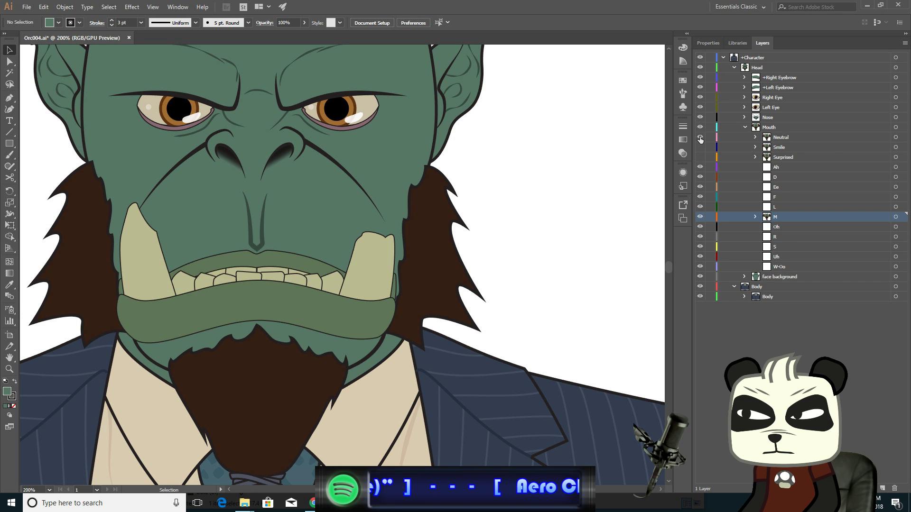
pyautogui.click(700, 137)
pyautogui.click(699, 137)
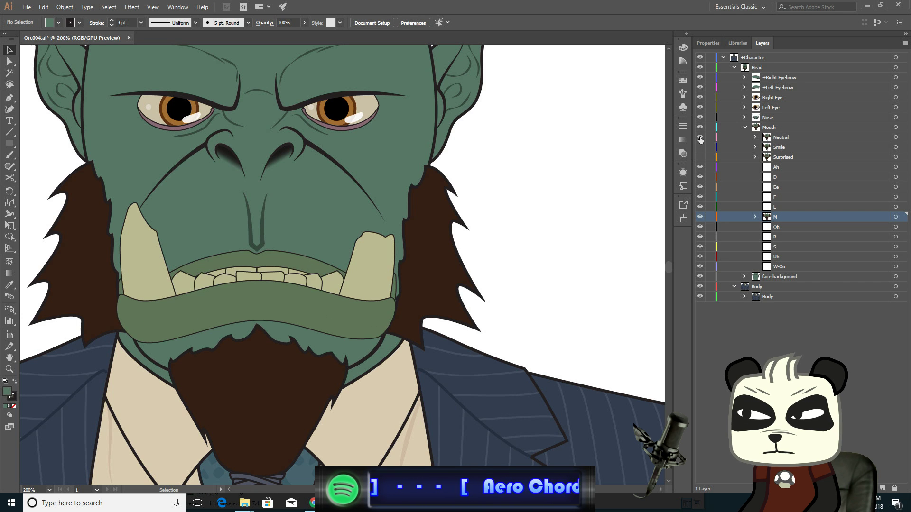
pyautogui.click(700, 138)
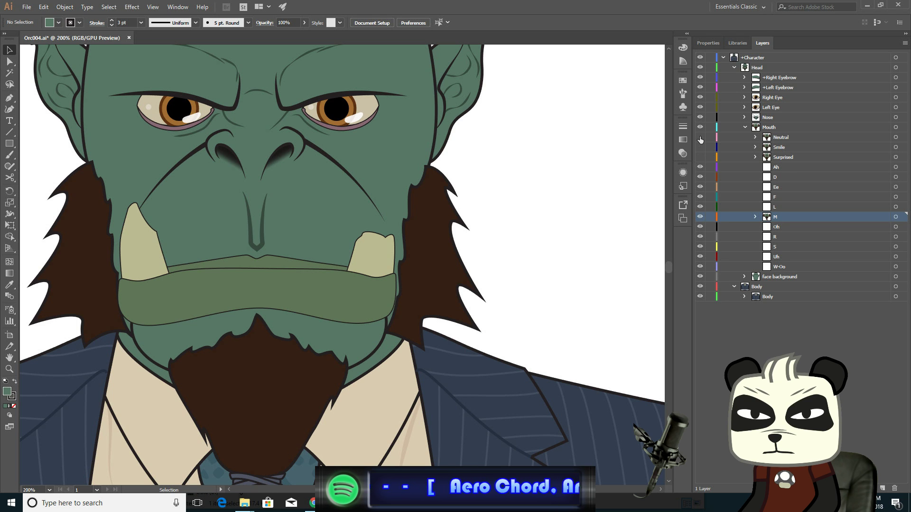
pyautogui.click(699, 137)
pyautogui.click(699, 137)
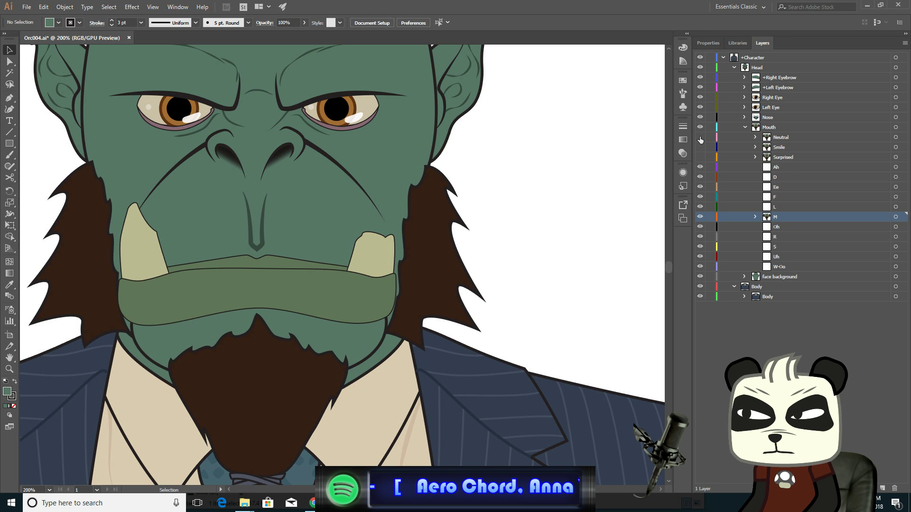
pyautogui.click(700, 138)
pyautogui.click(700, 138)
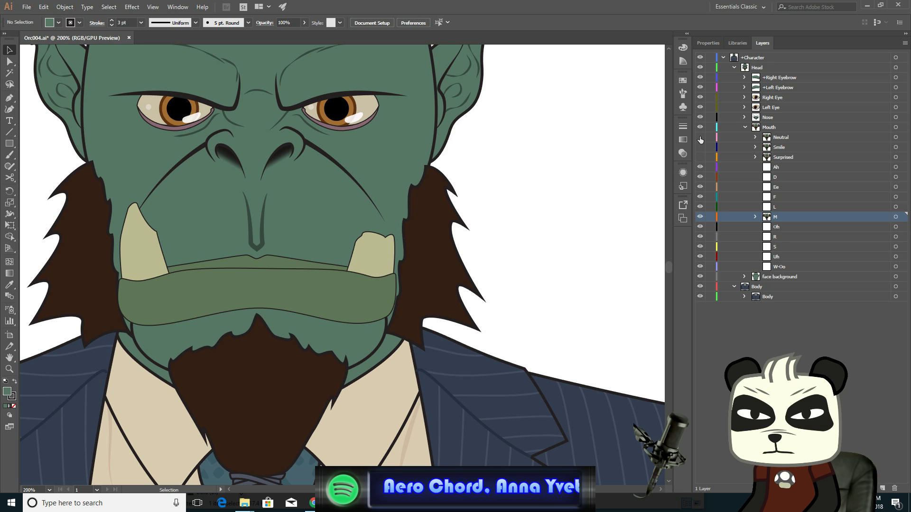
pyautogui.click(700, 138)
pyautogui.click(699, 137)
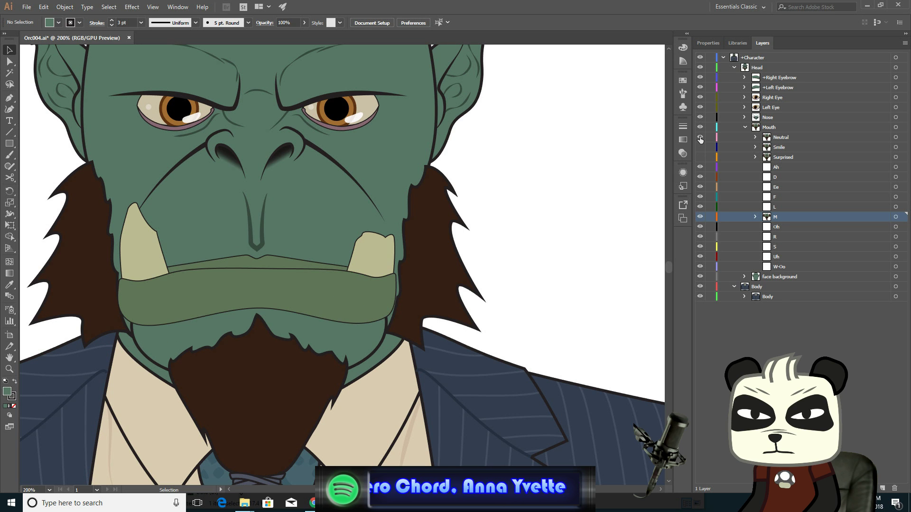
pyautogui.click(700, 138)
pyautogui.click(700, 137)
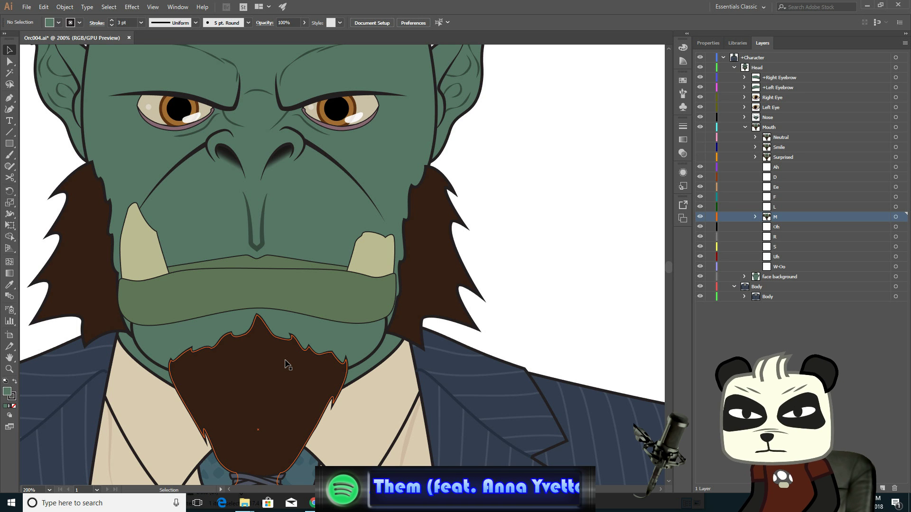
# - Select the right sideburn's lower inner anchors and nudge them left and up to follow the raised jaw
pyautogui.click(9, 61)
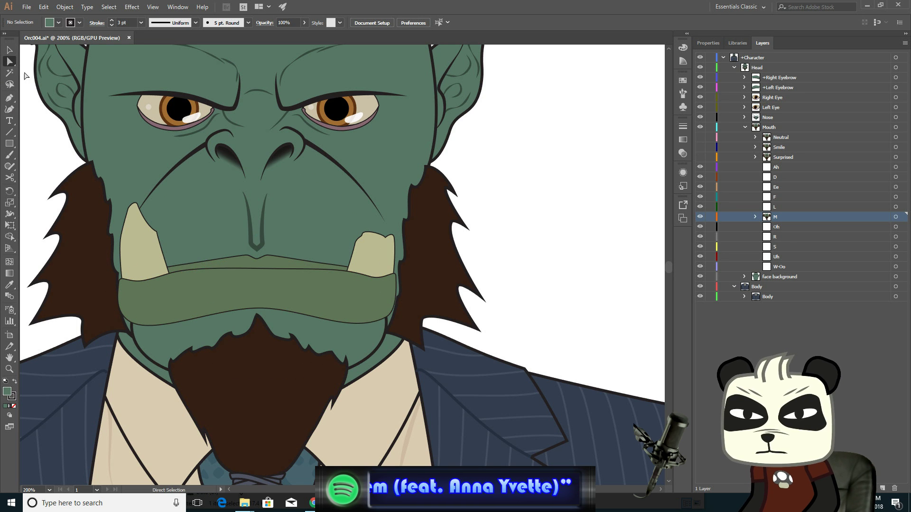
pyautogui.click(423, 319)
pyautogui.scroll(2, 447, 351)
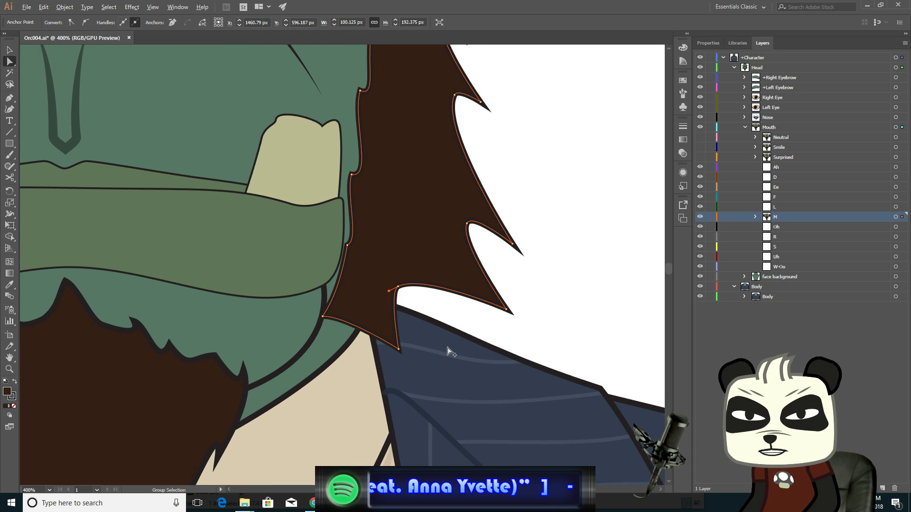
pyautogui.click(322, 317)
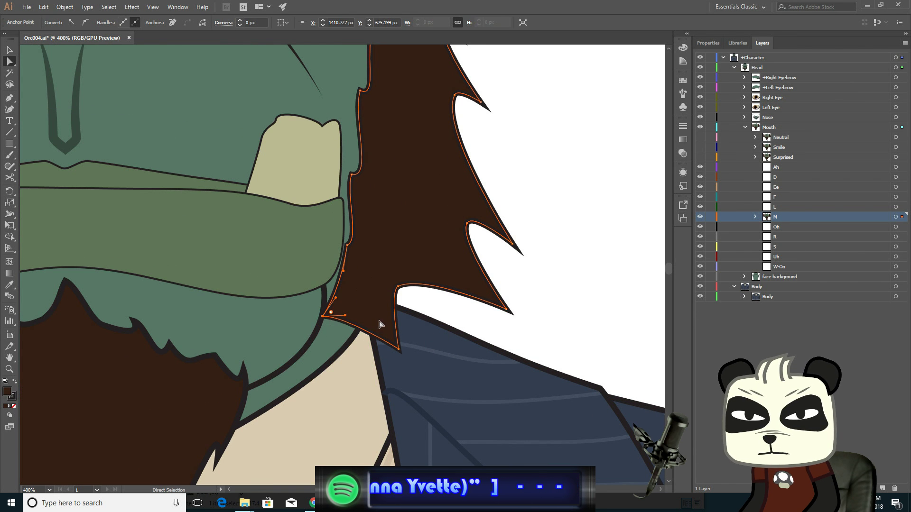
pyautogui.keyDown('shift'); pyautogui.click(398, 349); pyautogui.keyUp('shift')
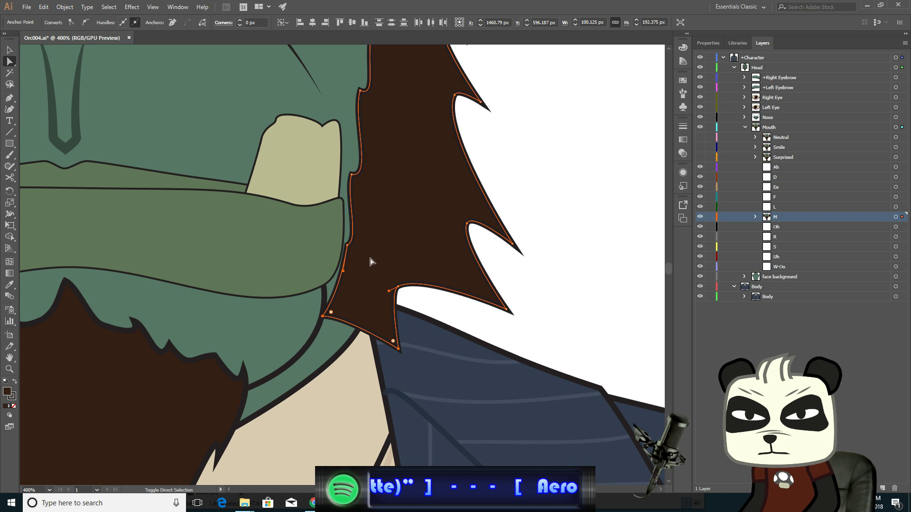
pyautogui.keyDown('shift'); pyautogui.click(347, 246); pyautogui.keyUp('shift')
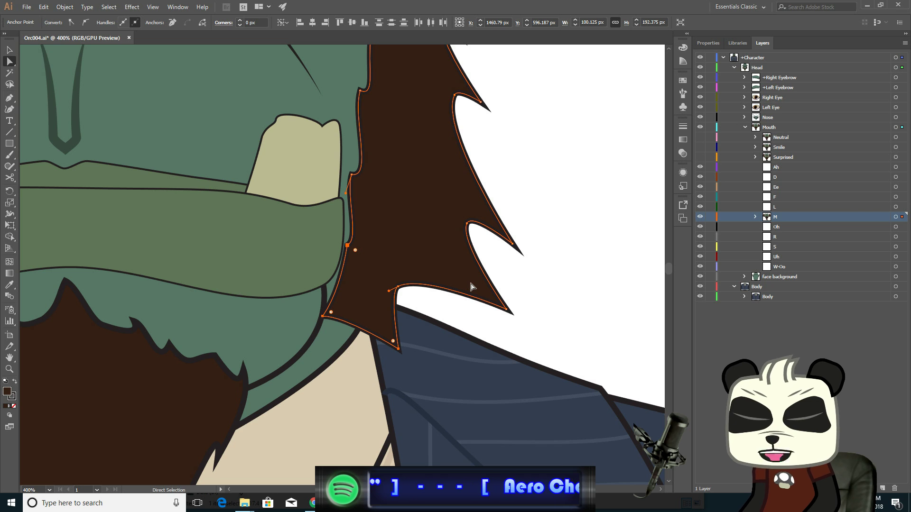
pyautogui.press('Left')
pyautogui.press('Left')
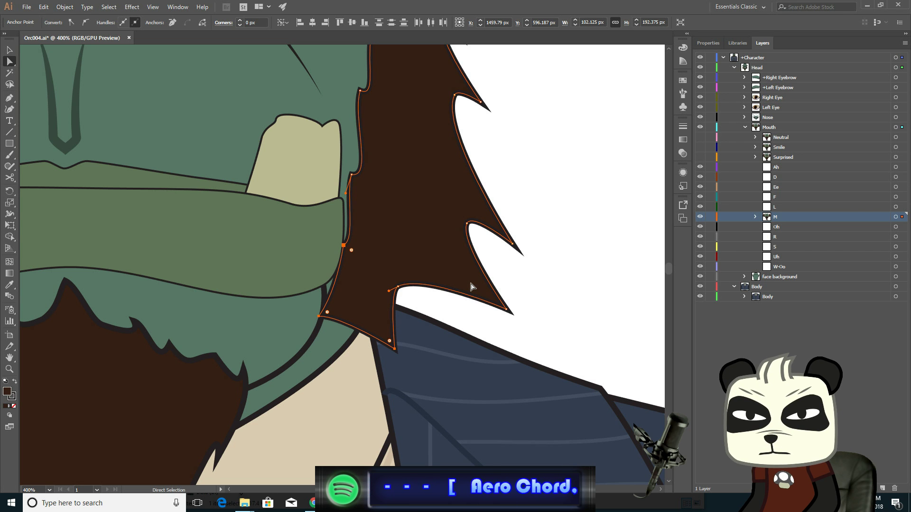
pyautogui.press('Up')
pyautogui.press('Up')
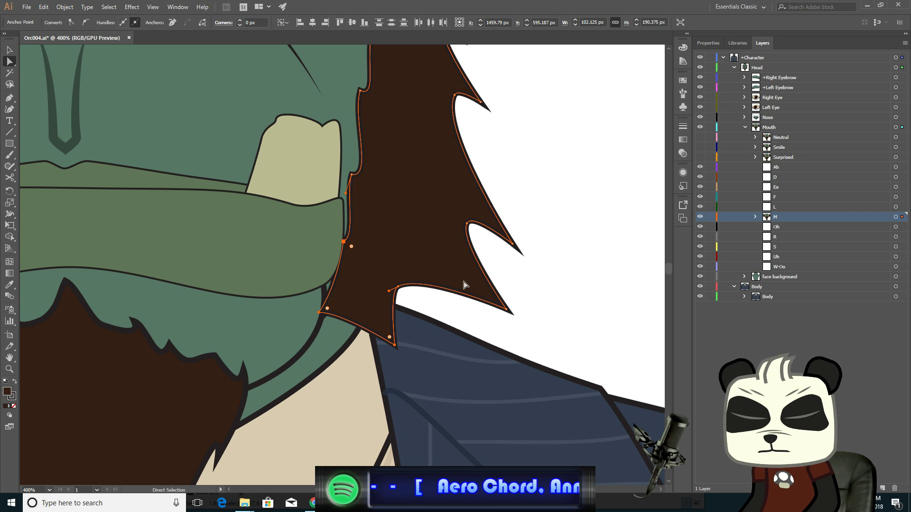
# - Select the right sideburn's lower spike anchors one by one and nudge them left
pyautogui.click(399, 287)
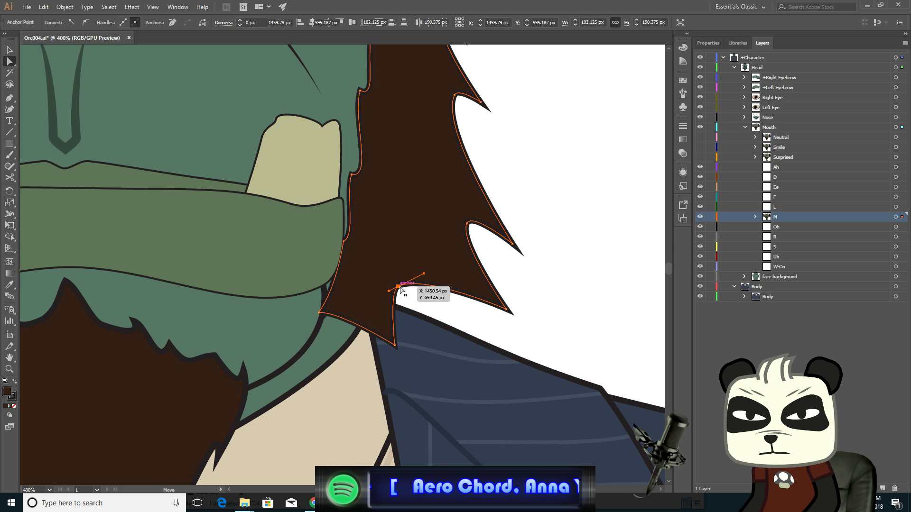
pyautogui.click(507, 309)
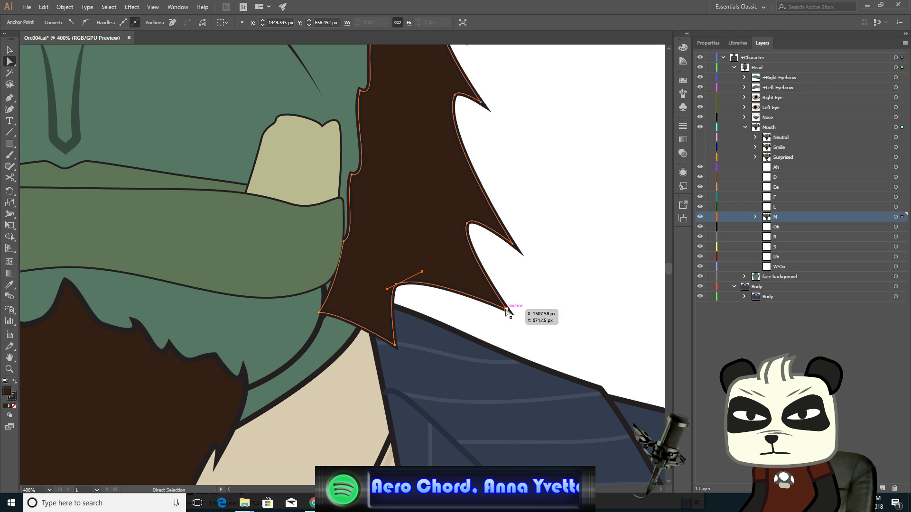
pyautogui.press('Left')
pyautogui.press('Left')
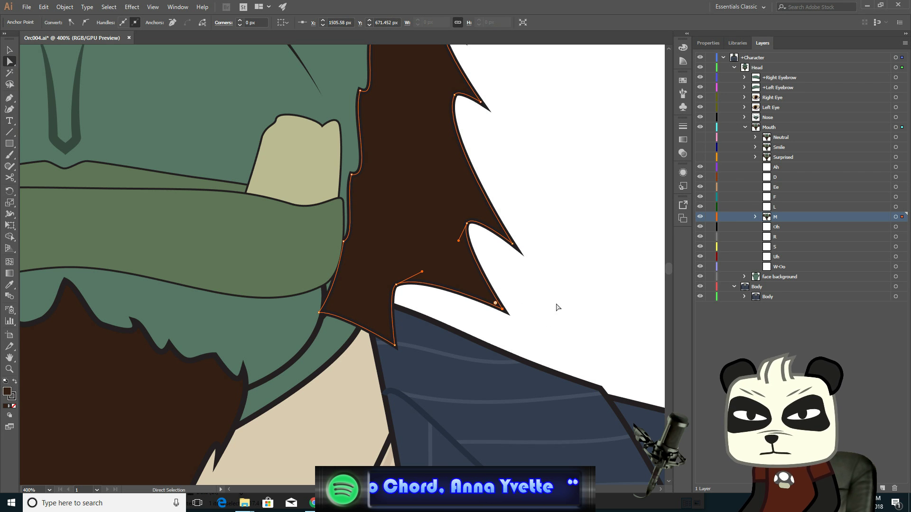
pyautogui.click(467, 223)
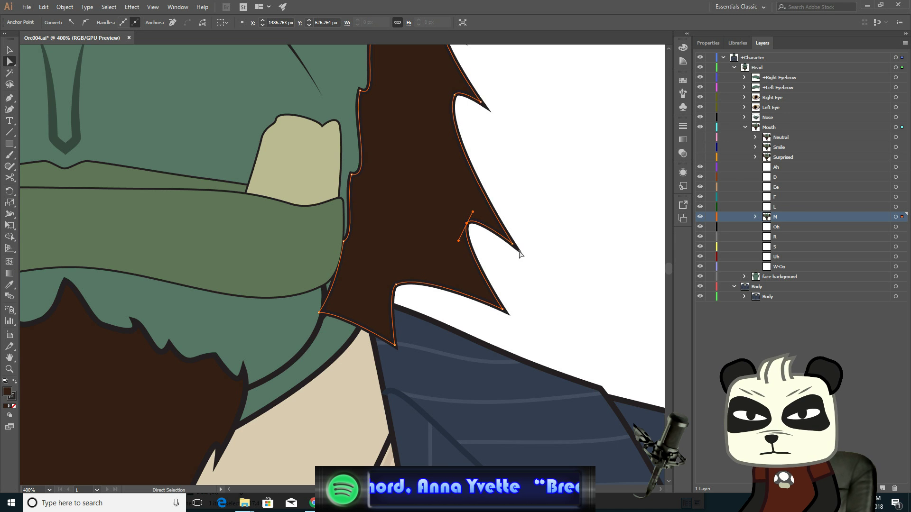
pyautogui.click(513, 245)
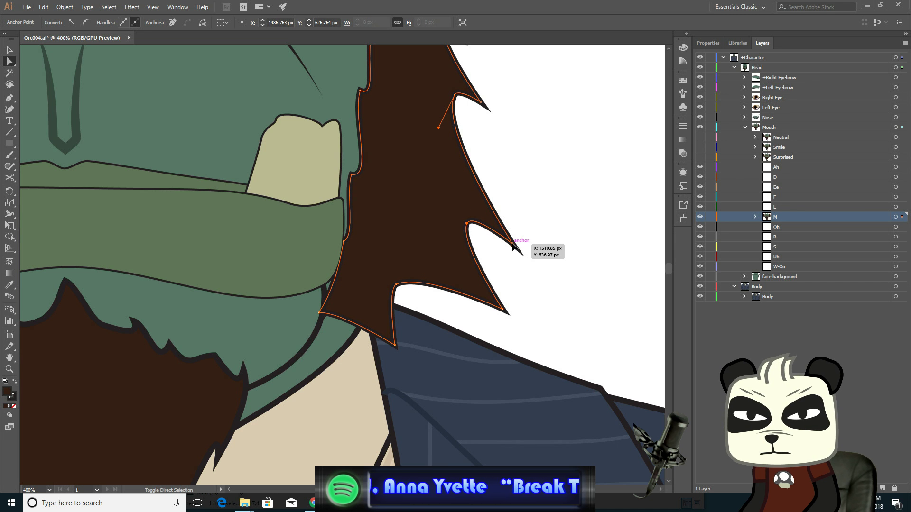
pyautogui.press('Left')
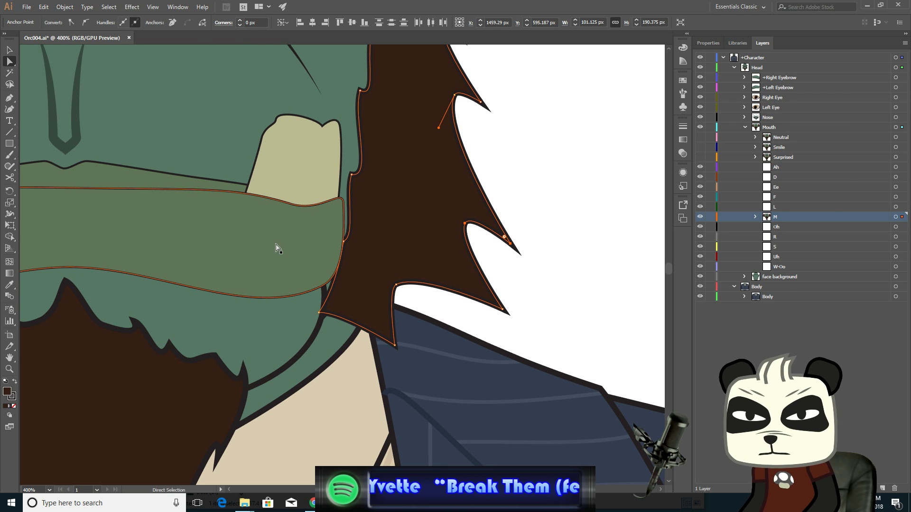
# - Select the left sideburn's lower inner anchors and nudge them right and up against the raised jaw
pyautogui.press('space')
pyautogui.moveTo(218, 236); pyautogui.dragTo(503, 271)
pyautogui.moveTo(187, 260); pyautogui.dragTo(395, 262)
pyautogui.moveTo(327, 258); pyautogui.dragTo(379, 233)
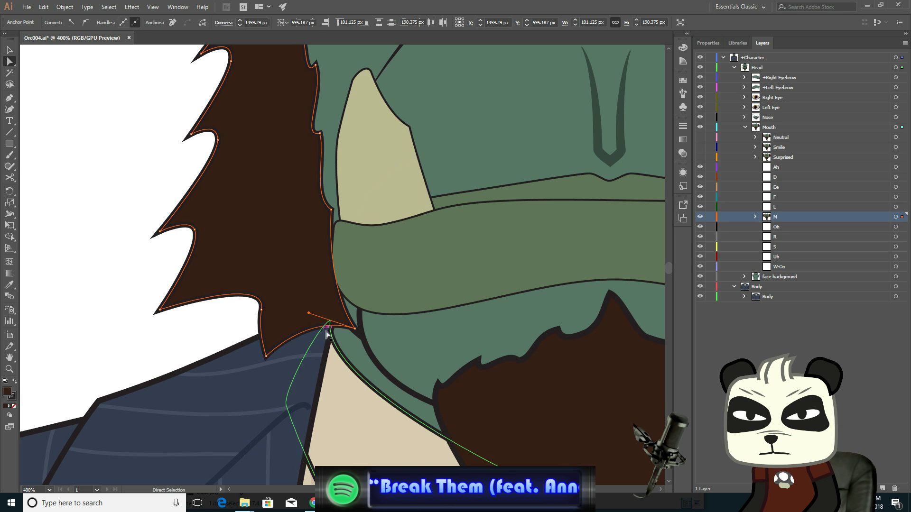
pyautogui.click(355, 327)
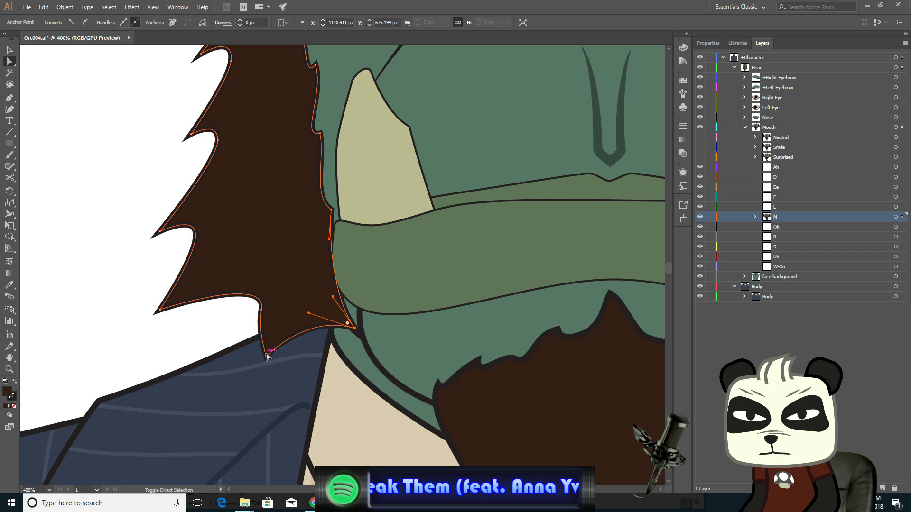
pyautogui.keyDown('shift'); pyautogui.click(266, 356); pyautogui.keyUp('shift')
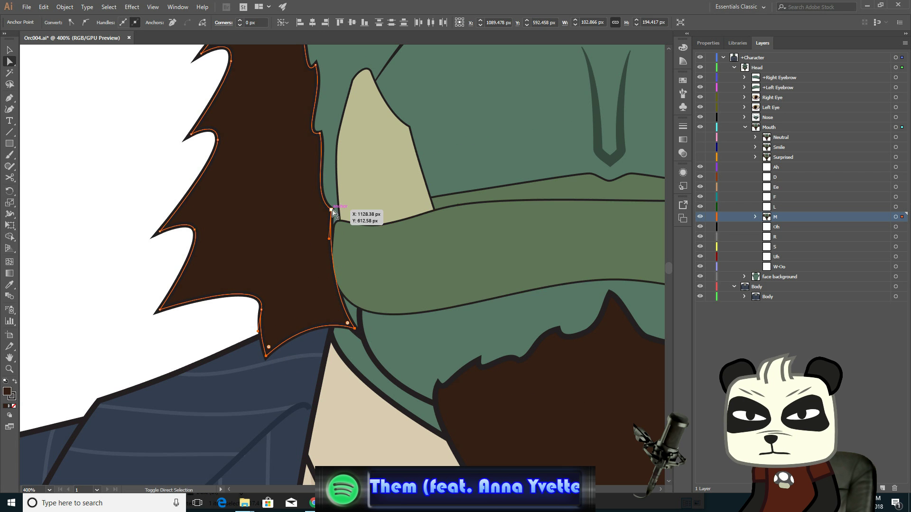
pyautogui.keyDown('shift'); pyautogui.click(364, 219); pyautogui.keyUp('shift')
pyautogui.press('Right')
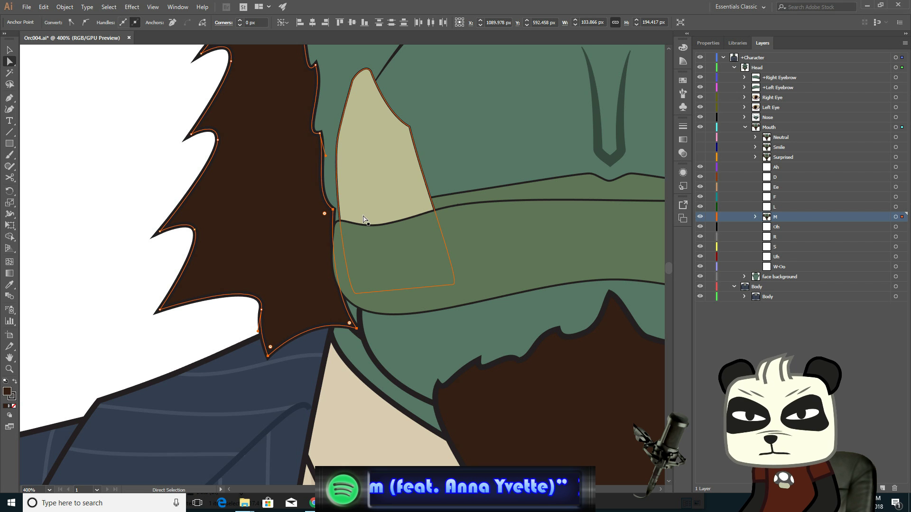
pyautogui.press('Up')
pyautogui.press('Up')
# - Nudge the left sideburn's inner anchor up and right, and shift its lowest spike tip to the right
pyautogui.keyDown('shift'); pyautogui.click(364, 219); pyautogui.keyUp('shift')
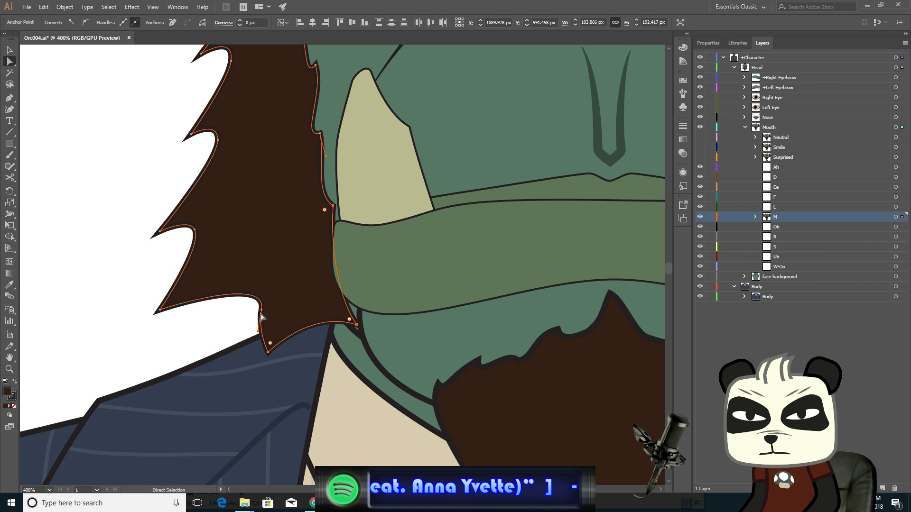
pyautogui.click(260, 312)
pyautogui.keyDown('shift'); pyautogui.click(366, 305); pyautogui.keyUp('shift')
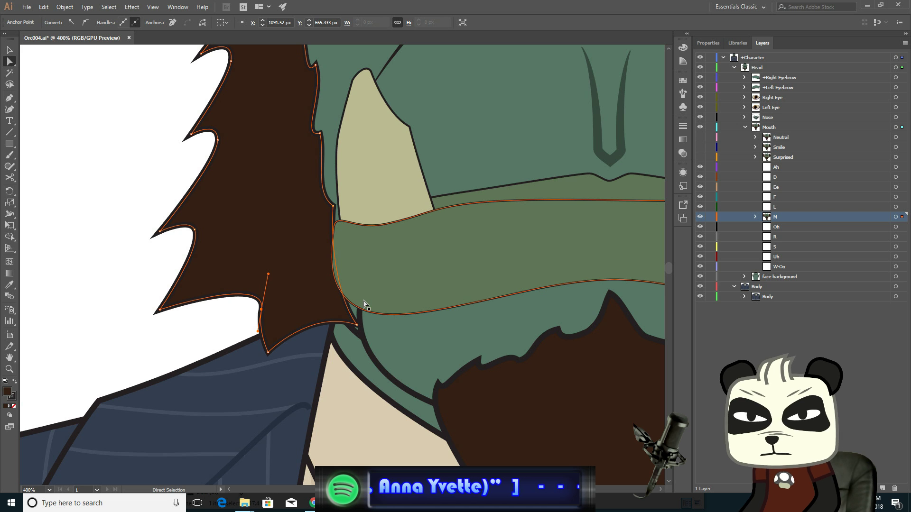
pyautogui.press('Right')
pyautogui.press('Up')
pyautogui.keyDown('shift'); pyautogui.click(362, 301); pyautogui.keyUp('shift')
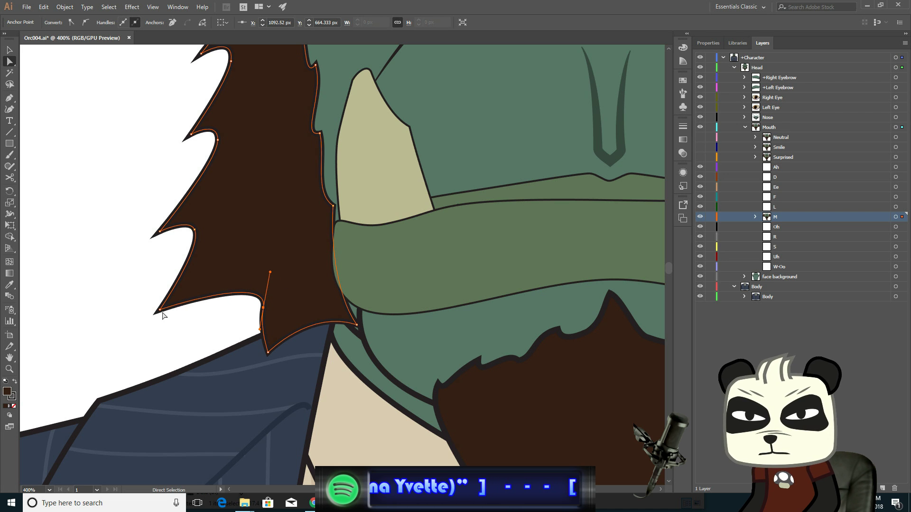
pyautogui.click(163, 315)
pyautogui.click(160, 310)
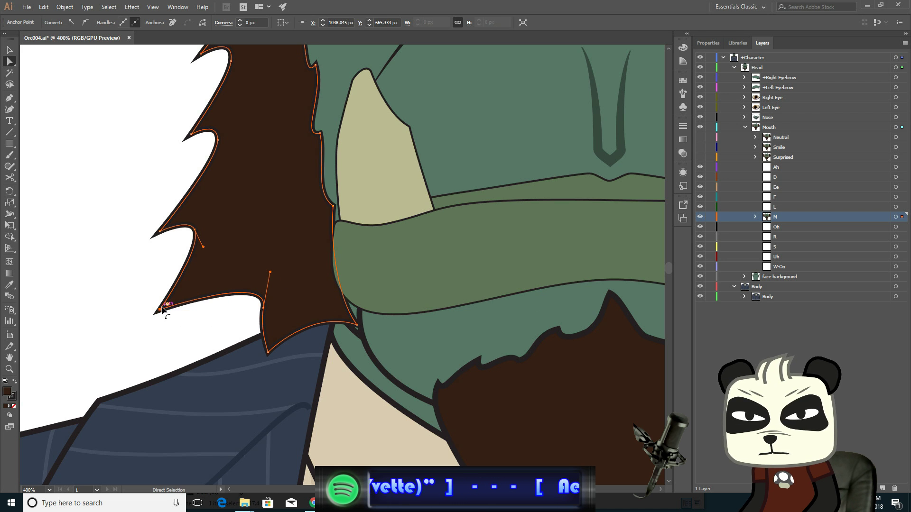
pyautogui.press('Right')
pyautogui.press('Right')
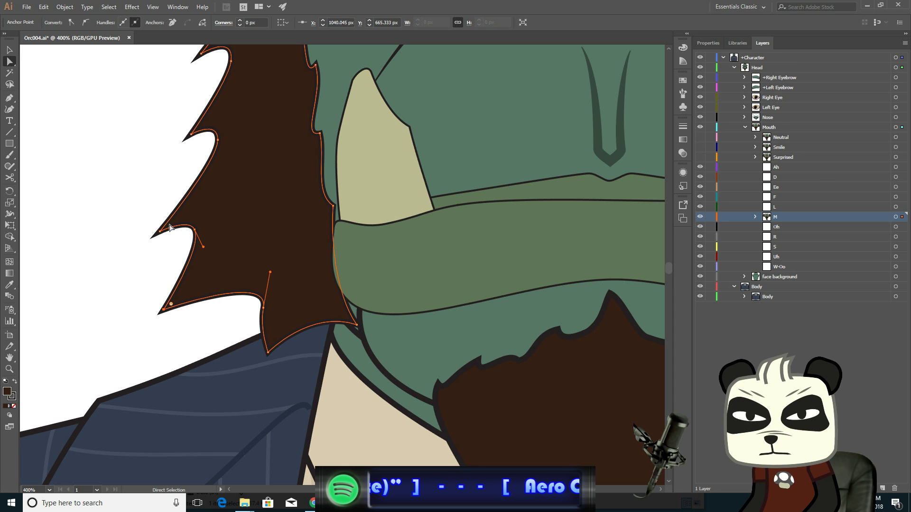
# - Adjust the left sideburn's middle spike and inner anchors, then deselect to review the whole face
pyautogui.click(161, 233)
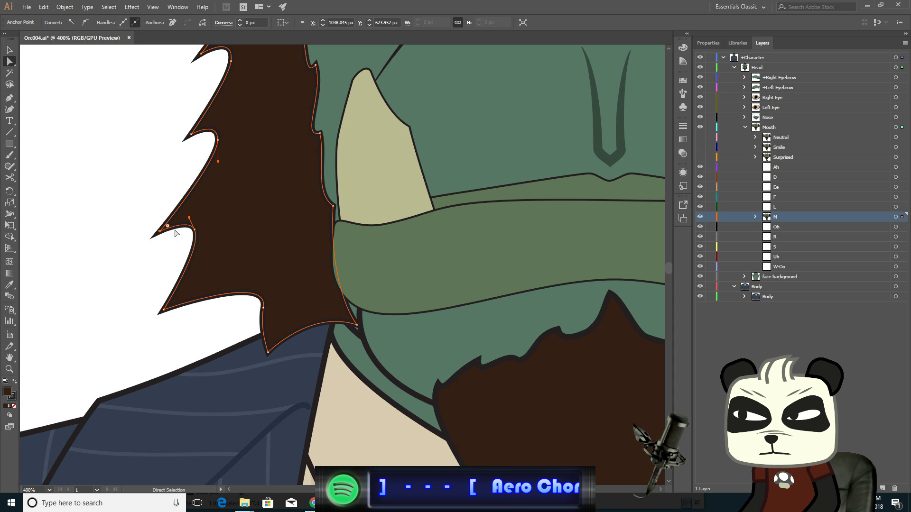
pyautogui.keyDown('shift'); pyautogui.click(194, 231); pyautogui.keyUp('shift')
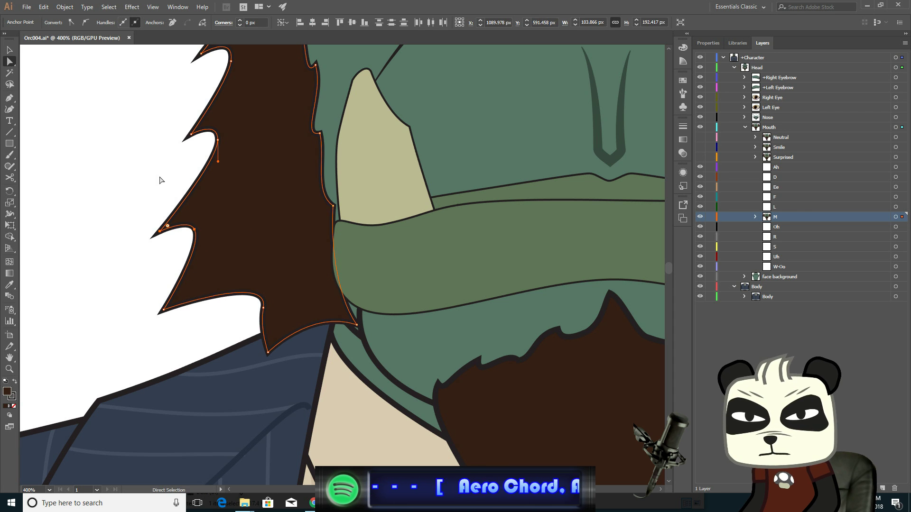
pyautogui.click(262, 306)
pyautogui.moveTo(256, 302); pyautogui.dragTo(257, 303)
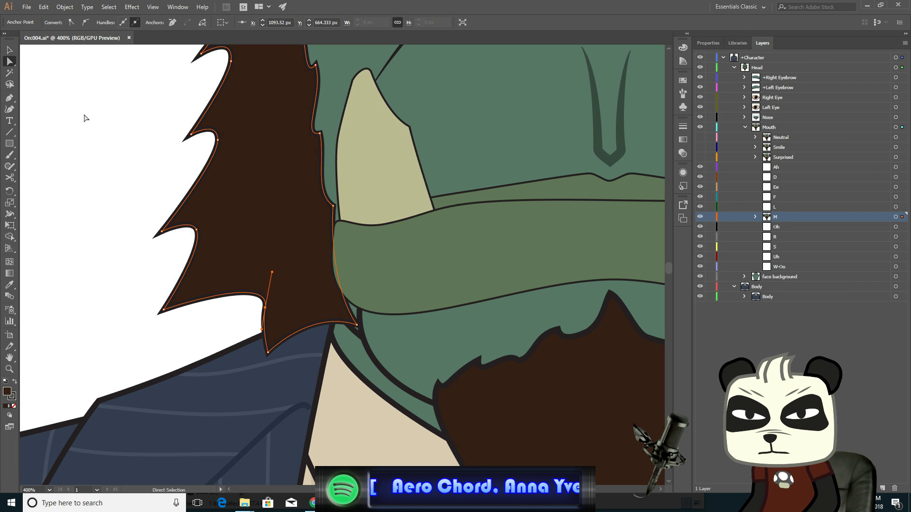
pyautogui.click(9, 50)
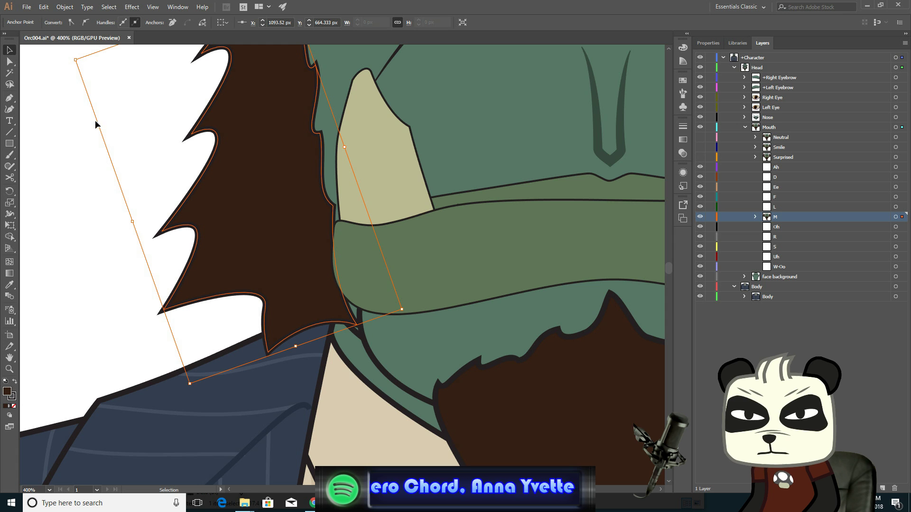
pyautogui.scroll(-1, 175, 183)
pyautogui.scroll(-3, 174, 183)
pyautogui.scroll(3, 175, 183)
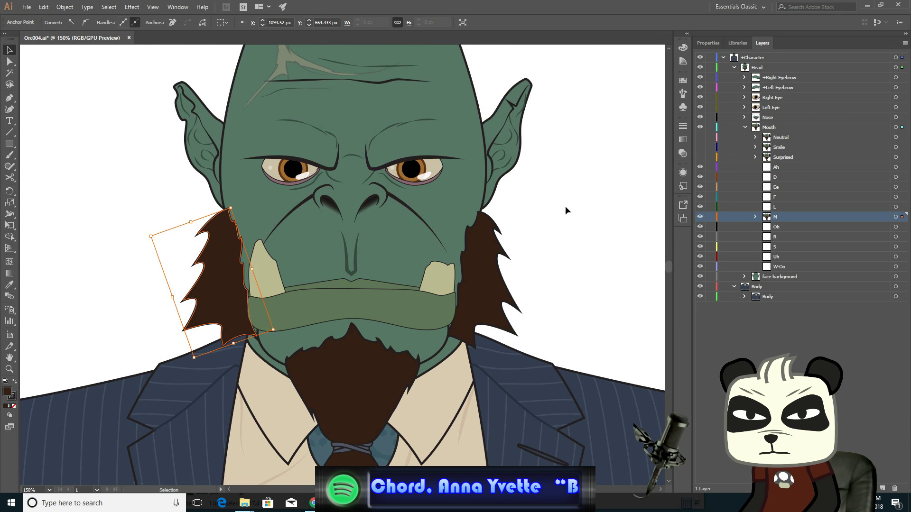
pyautogui.click(621, 204)
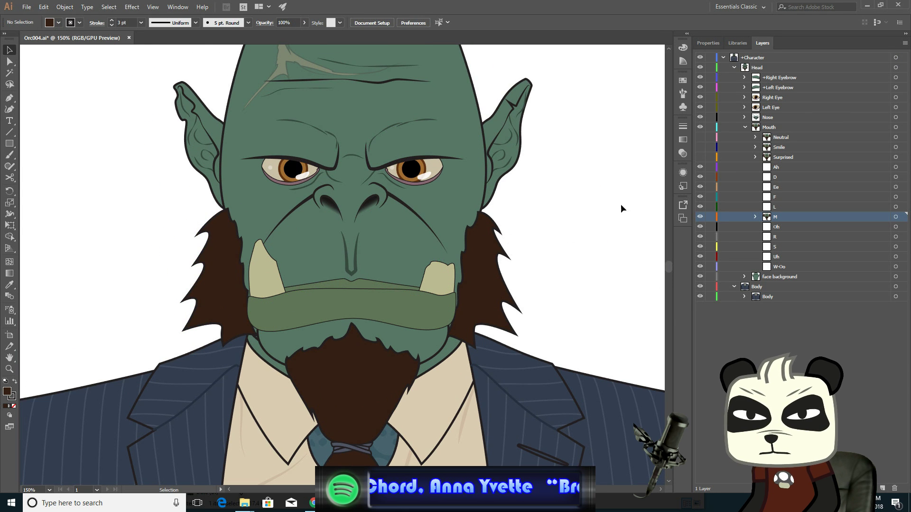
# - Toggle the Neutral mouth layer's visibility repeatedly to compare it with the finished M mouth
pyautogui.click(699, 137)
pyautogui.click(700, 137)
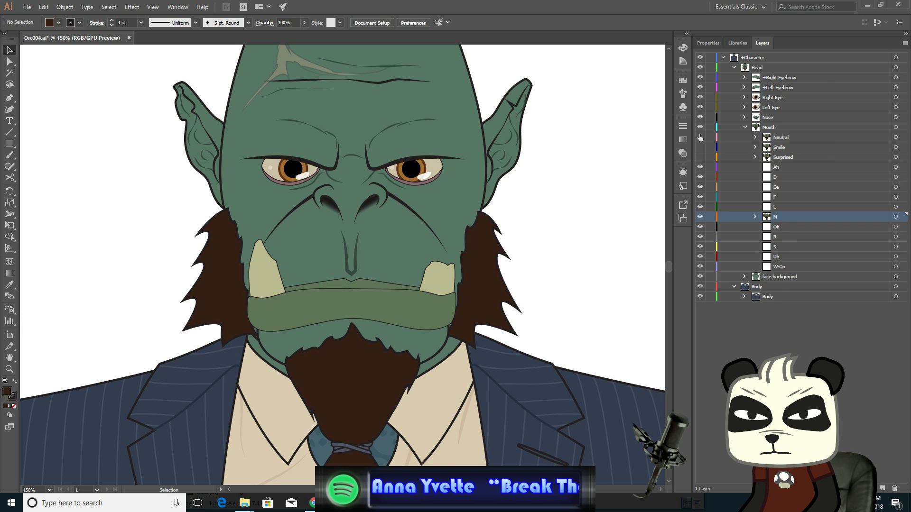
pyautogui.click(700, 137)
pyautogui.click(700, 137)
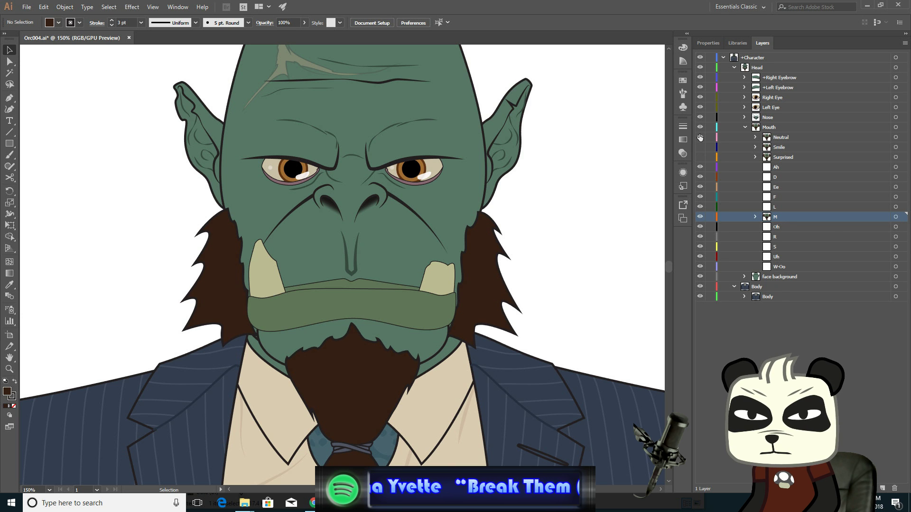
pyautogui.click(700, 137)
pyautogui.click(700, 137)
pyautogui.click(700, 137)
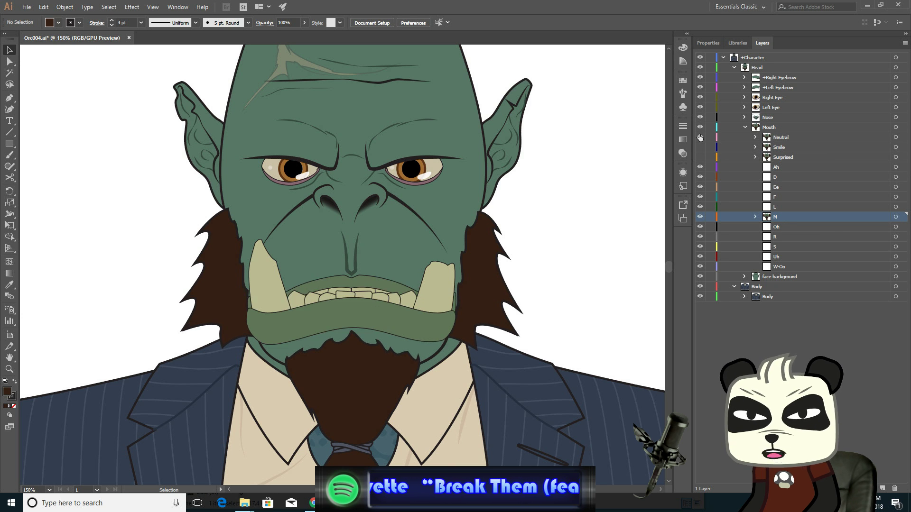
pyautogui.click(700, 137)
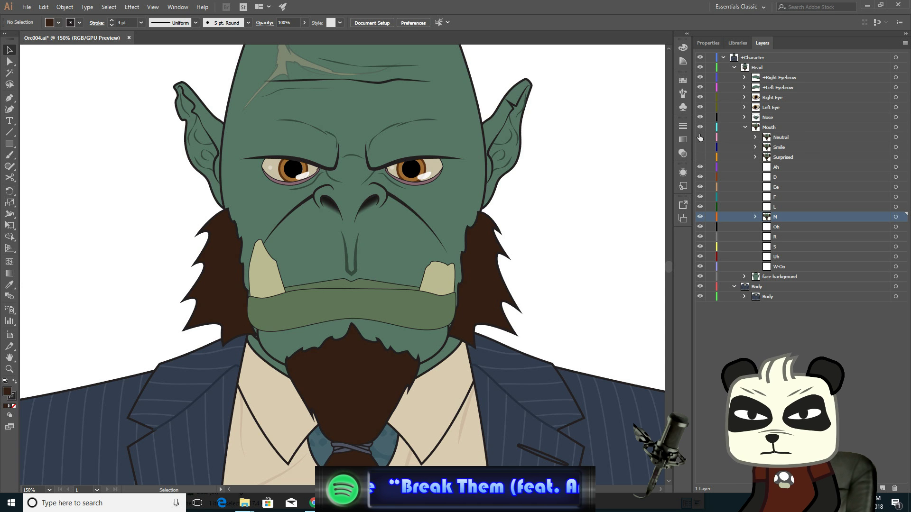
pyautogui.click(700, 137)
pyautogui.click(700, 137)
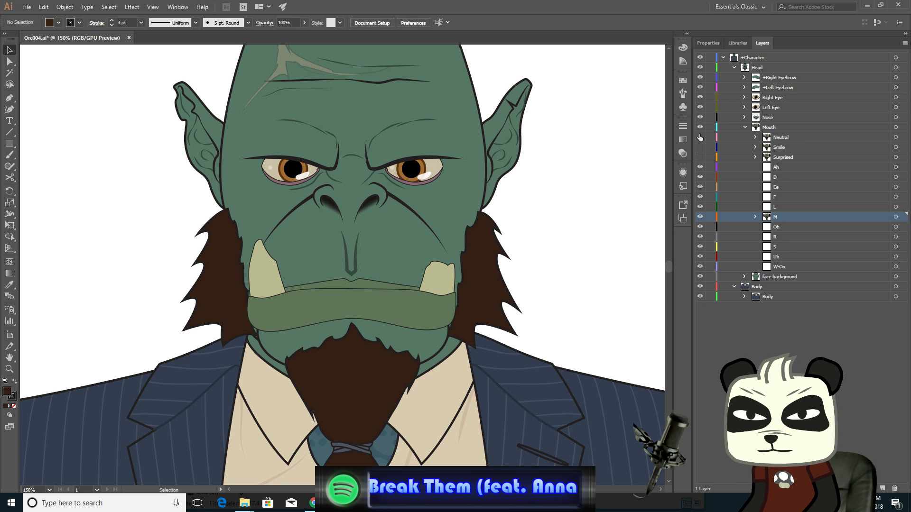
pyautogui.click(700, 137)
pyautogui.click(700, 137)
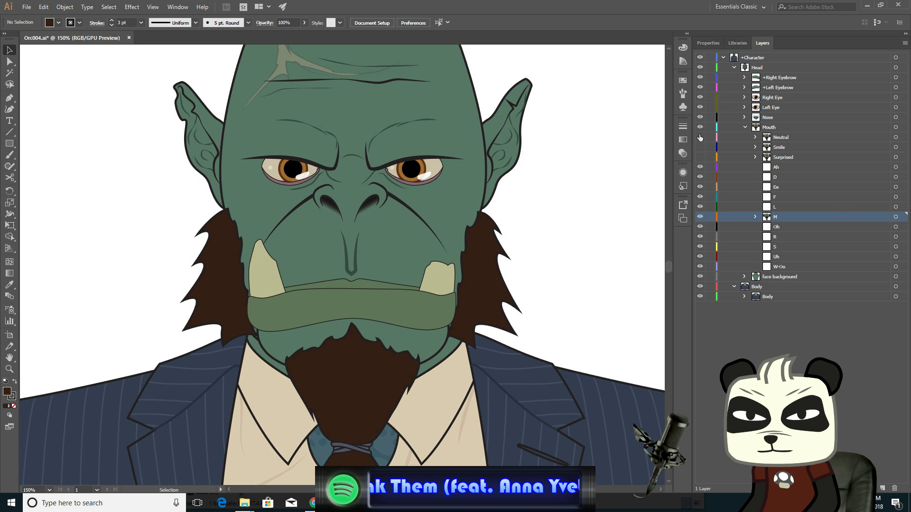
pyautogui.click(700, 137)
pyautogui.click(700, 138)
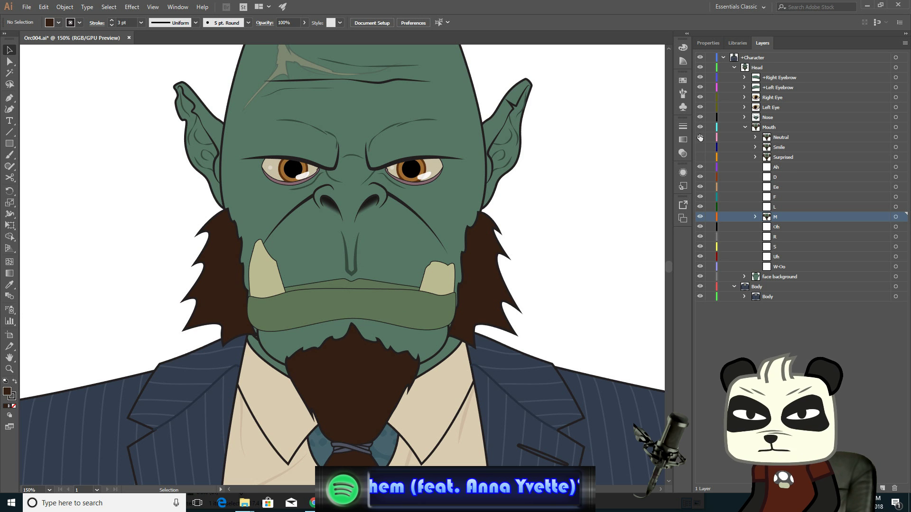
pyautogui.click(700, 138)
pyautogui.click(700, 137)
pyautogui.click(700, 137)
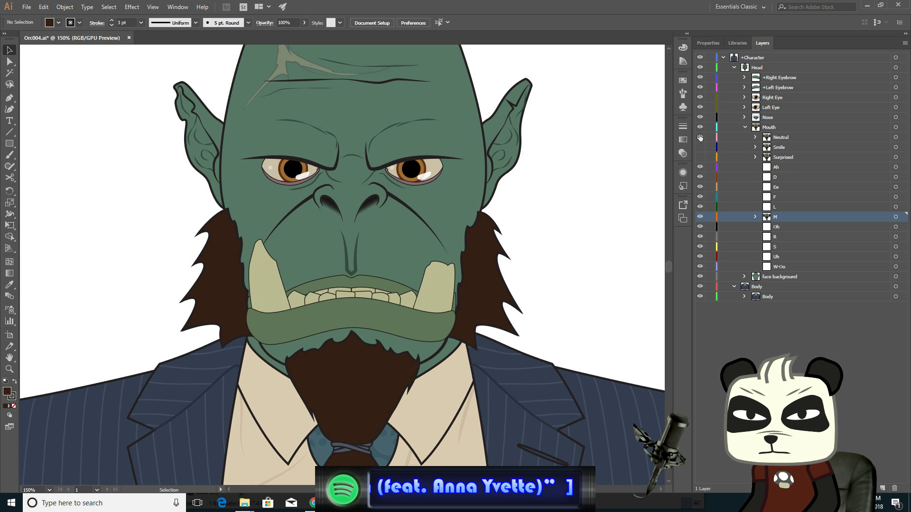
pyautogui.click(700, 137)
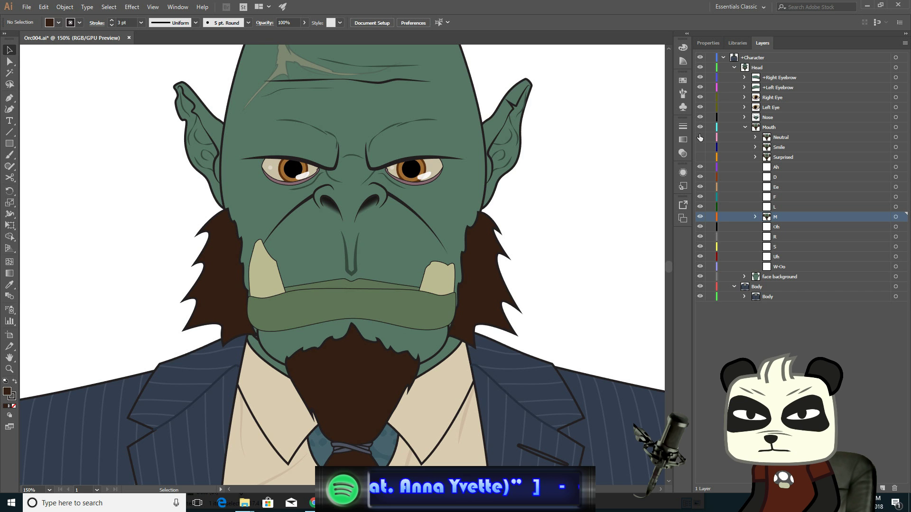
pyautogui.click(700, 138)
pyautogui.click(700, 137)
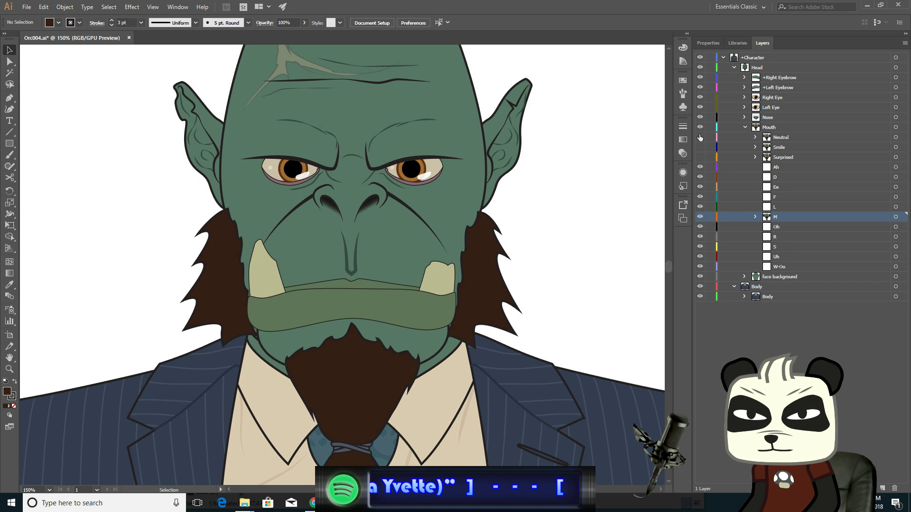
pyautogui.click(700, 138)
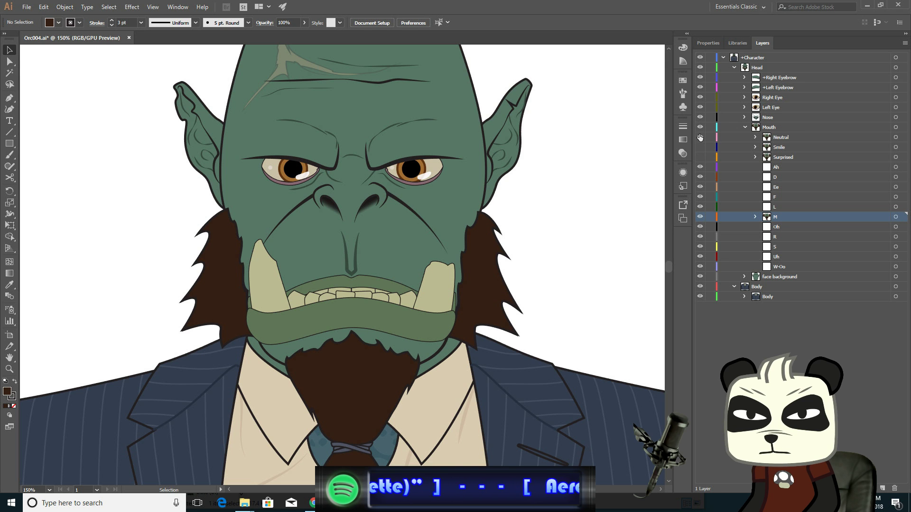
pyautogui.click(700, 137)
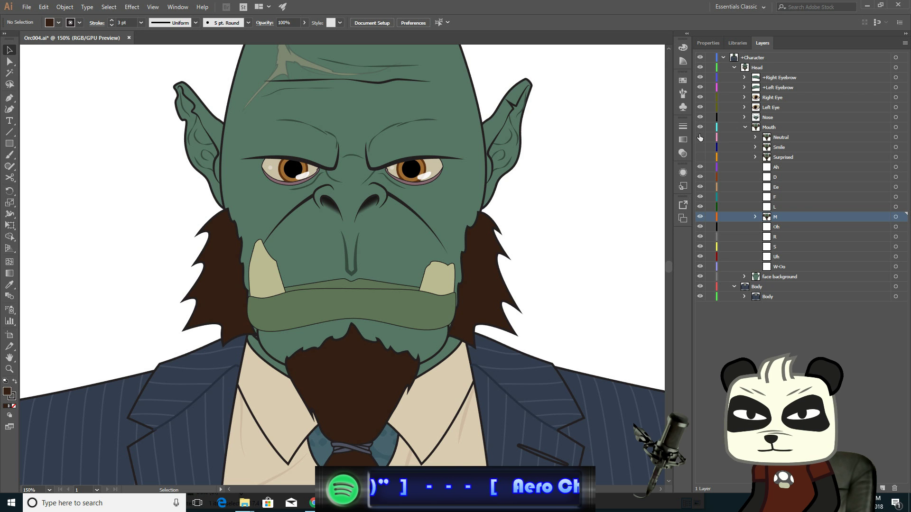
pyautogui.click(700, 137)
pyautogui.click(700, 137)
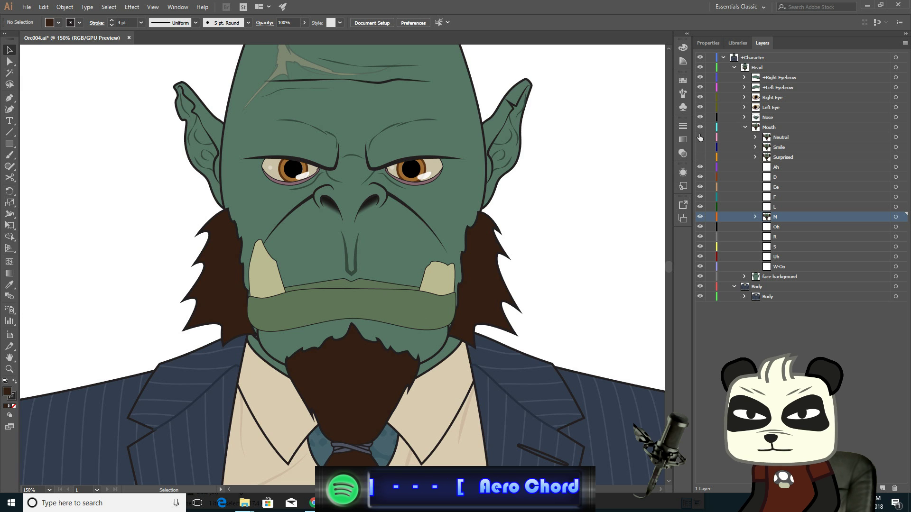
pyautogui.click(700, 137)
pyautogui.click(700, 137)
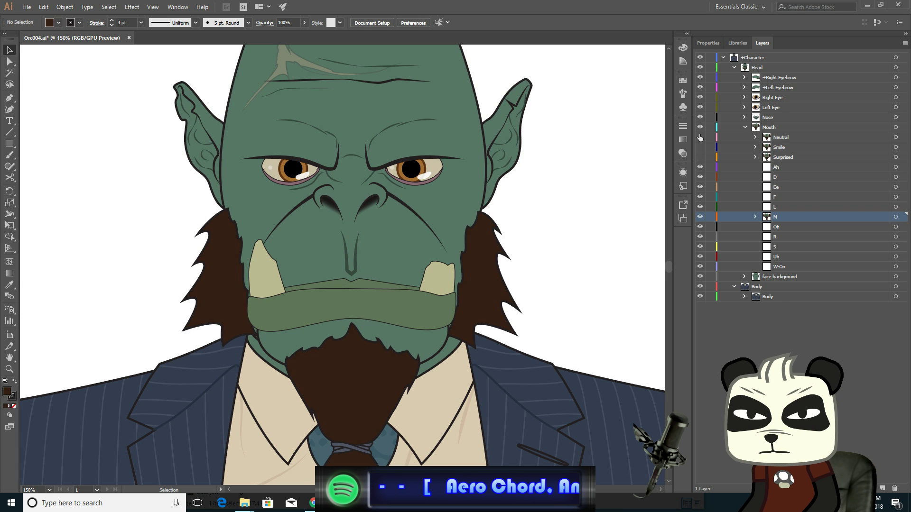
pyautogui.click(700, 137)
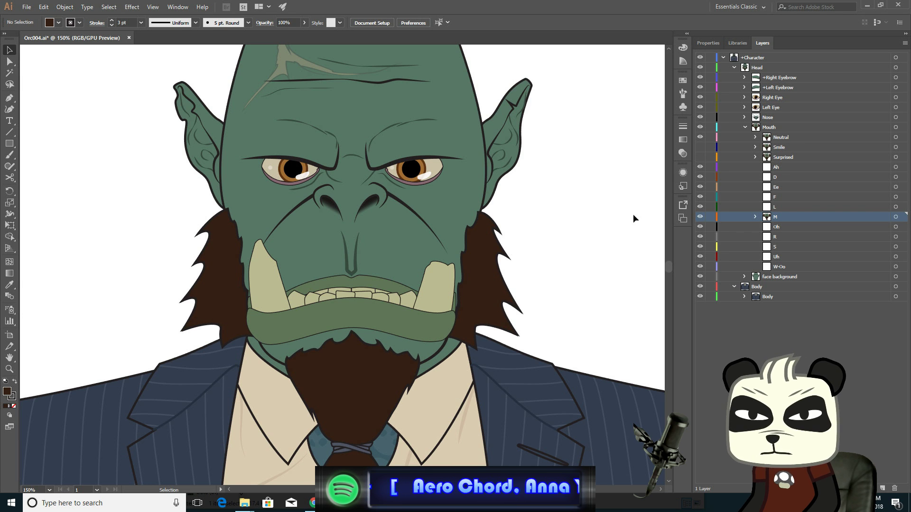
# - Switch to the Selection tool and save the document
pyautogui.press('a')
pyautogui.hotkey('ctrl', 's')
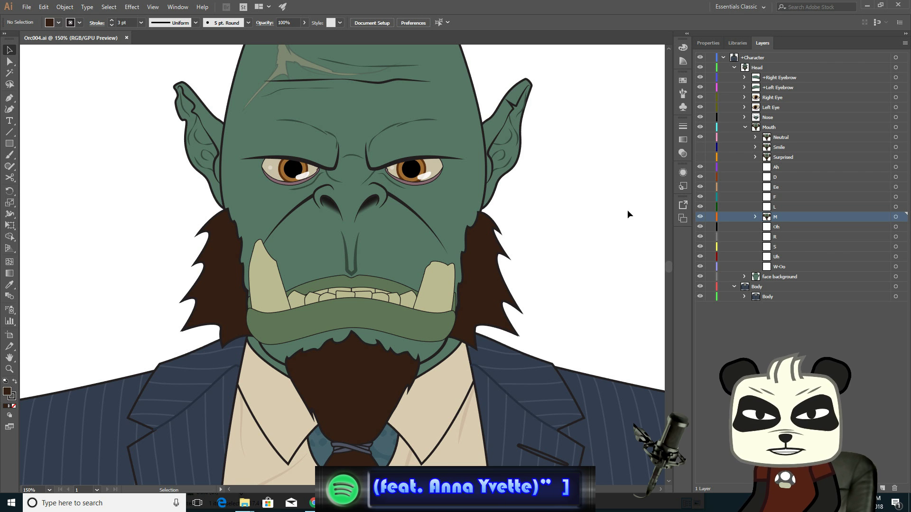
# - Target the D layer and paste the copied mouth artwork in front inside it
pyautogui.click(794, 178)
pyautogui.click(896, 178)
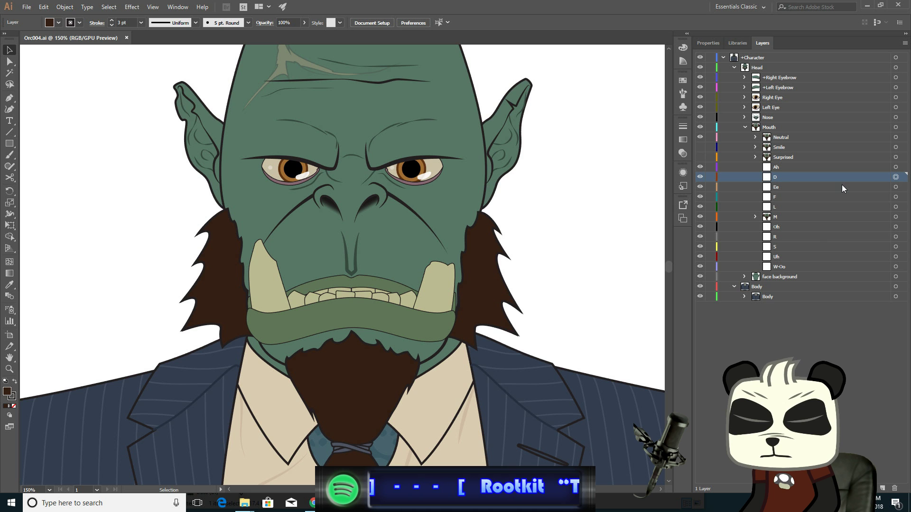
pyautogui.hotkey('ctrl', 'f')
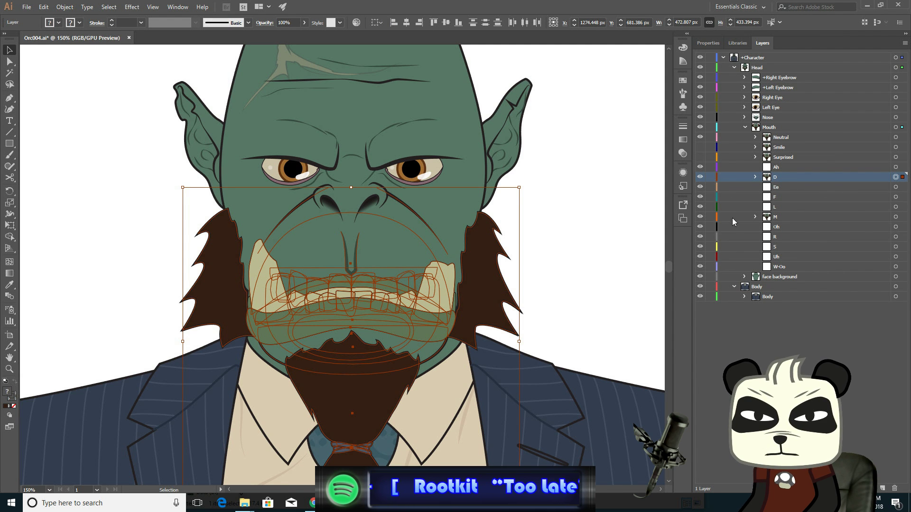
# - Hide the M layer, deselect, and hide the Neutral and remaining mouth layers so only D shows
pyautogui.click(700, 217)
pyautogui.hotkey('ctrl', 'shift', 'a')
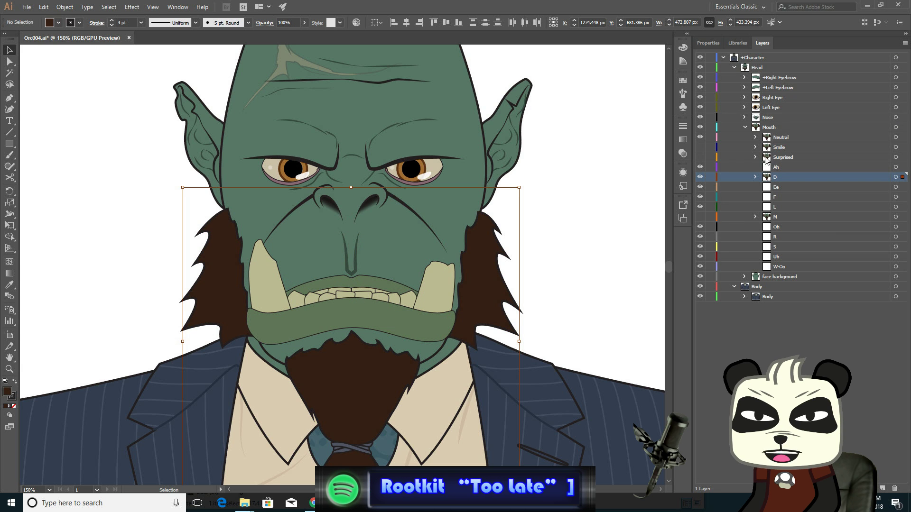
pyautogui.click(700, 137)
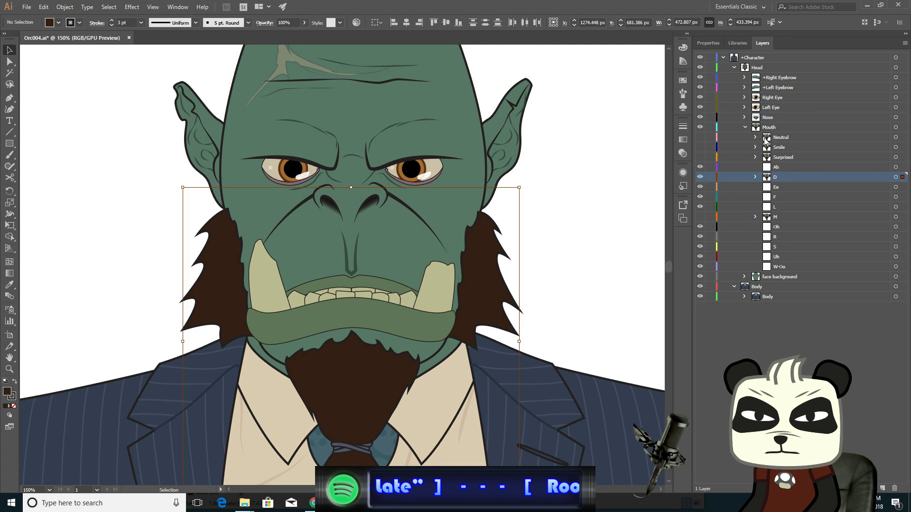
pyautogui.click(700, 167)
pyautogui.click(700, 187)
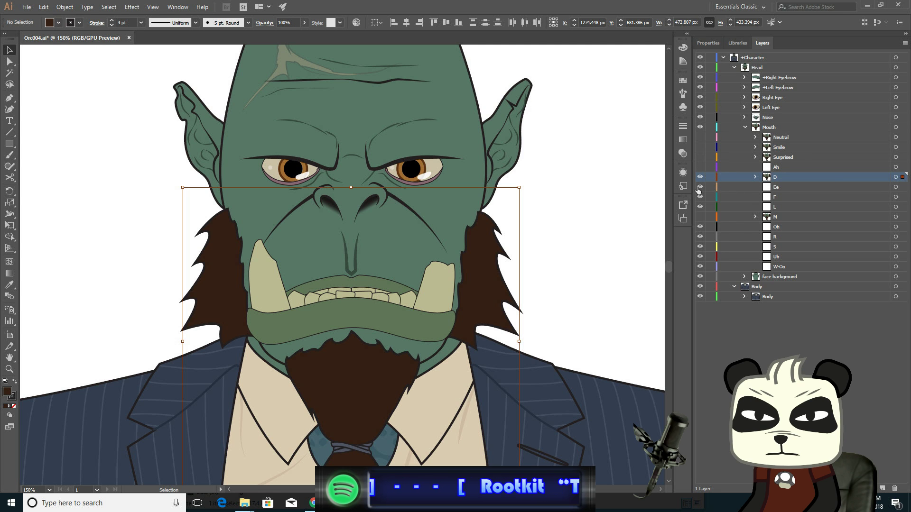
pyautogui.click(700, 198)
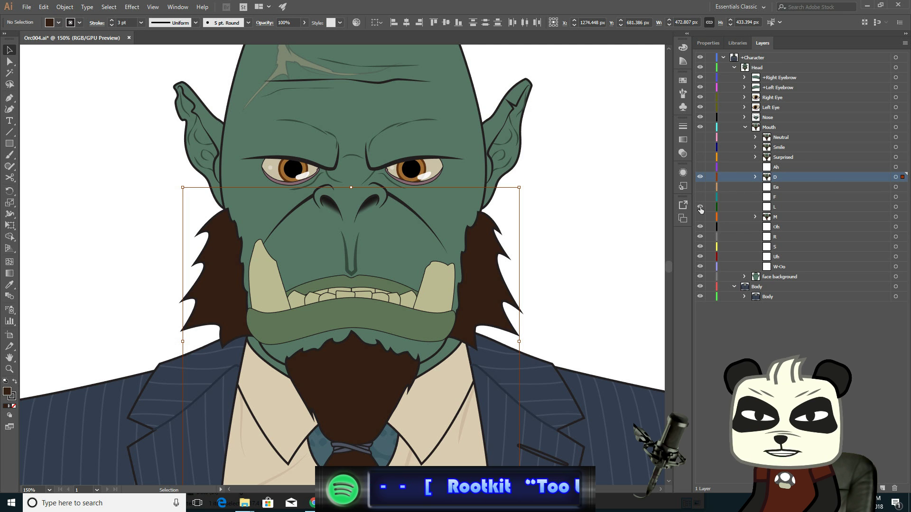
pyautogui.click(700, 227)
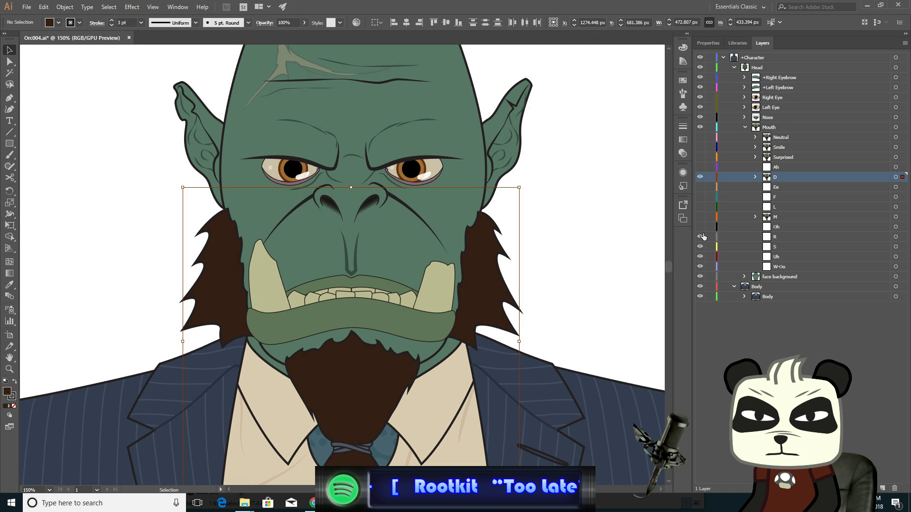
pyautogui.click(700, 237)
pyautogui.click(700, 247)
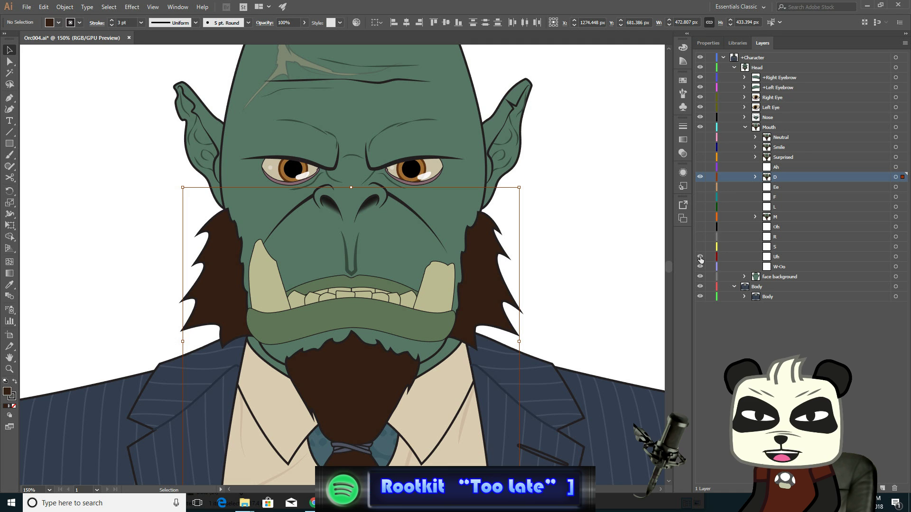
pyautogui.click(700, 257)
pyautogui.click(700, 267)
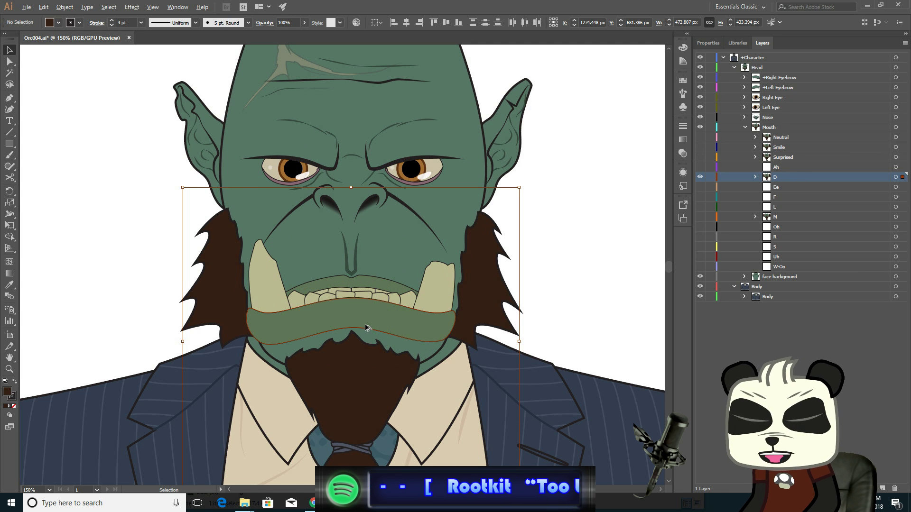
# - Zoom in on the mouth and toggle the D and M layers' visibility to compare the two mouths
pyautogui.scroll(2, 365, 324)
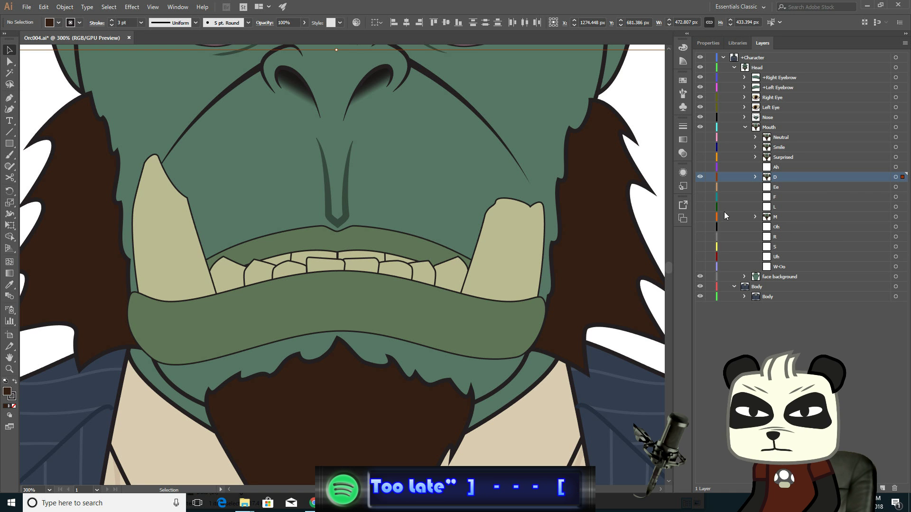
pyautogui.click(700, 217)
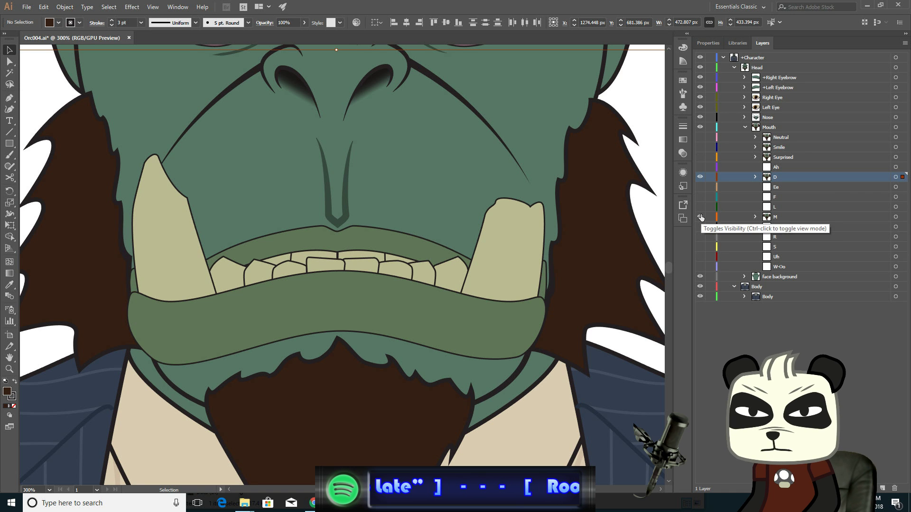
pyautogui.click(700, 176)
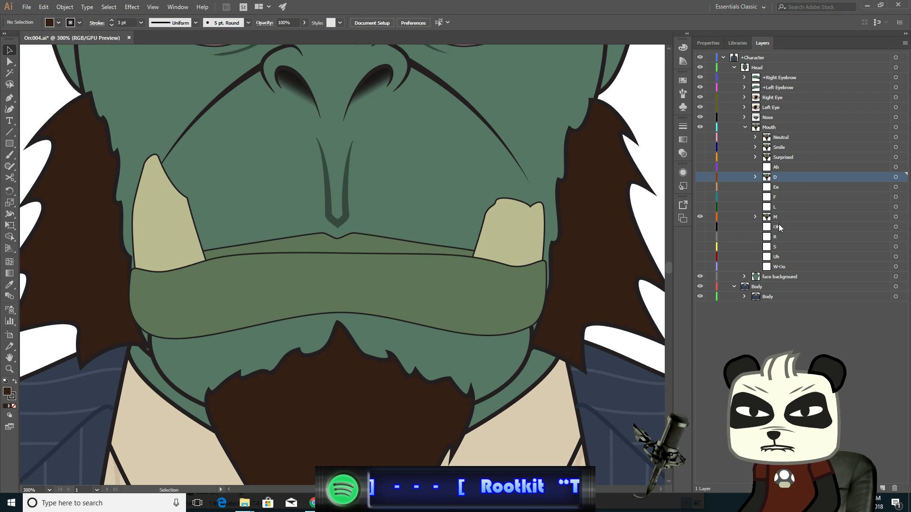
pyautogui.click(701, 217)
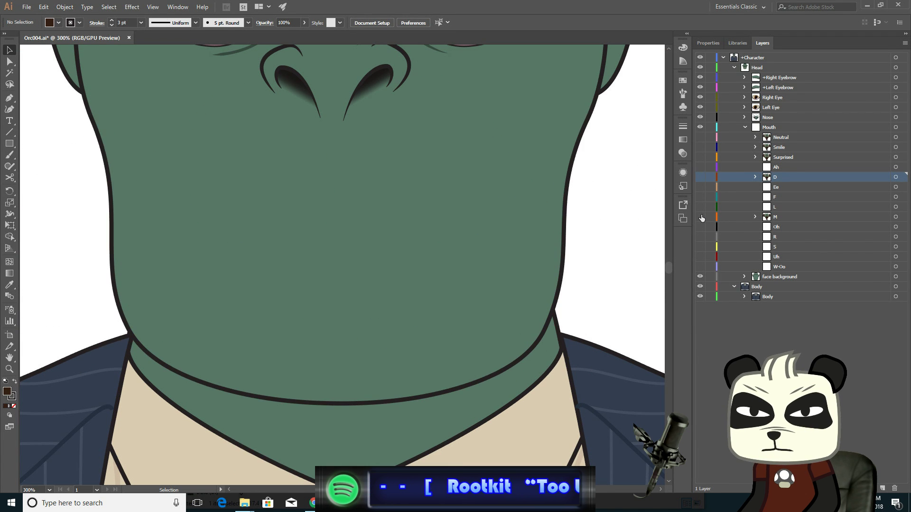
pyautogui.click(702, 217)
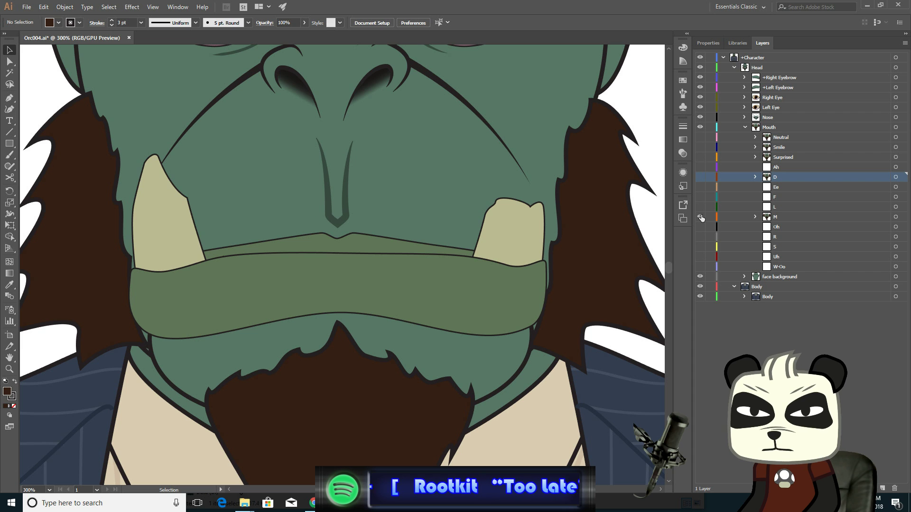
pyautogui.click(701, 178)
pyautogui.click(701, 178)
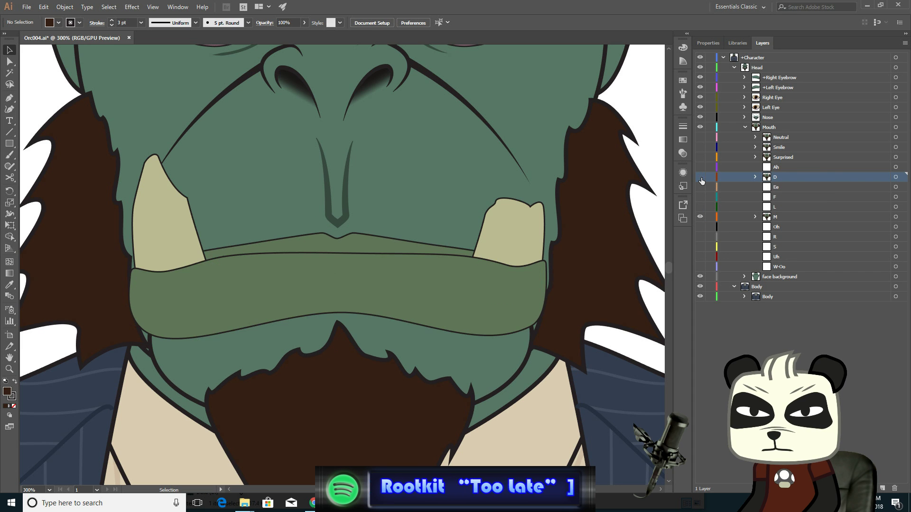
pyautogui.click(701, 178)
pyautogui.click(701, 177)
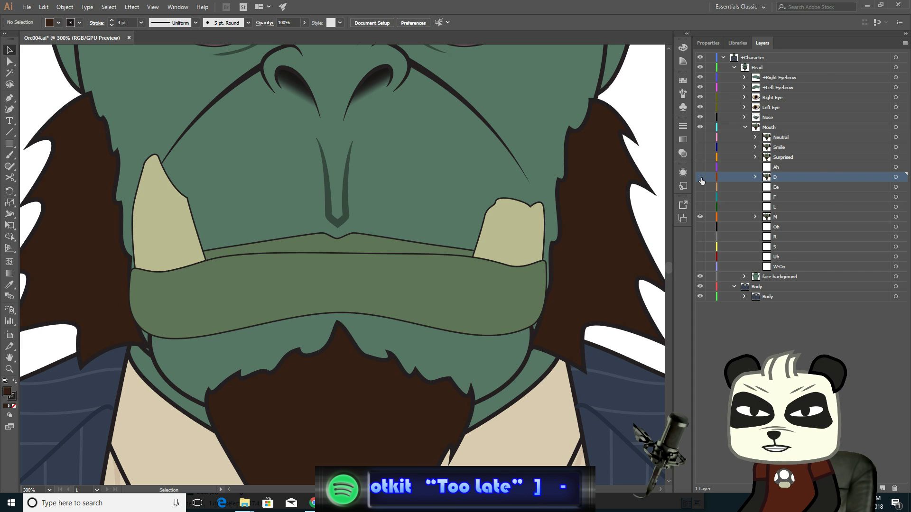
pyautogui.click(701, 177)
pyautogui.click(702, 178)
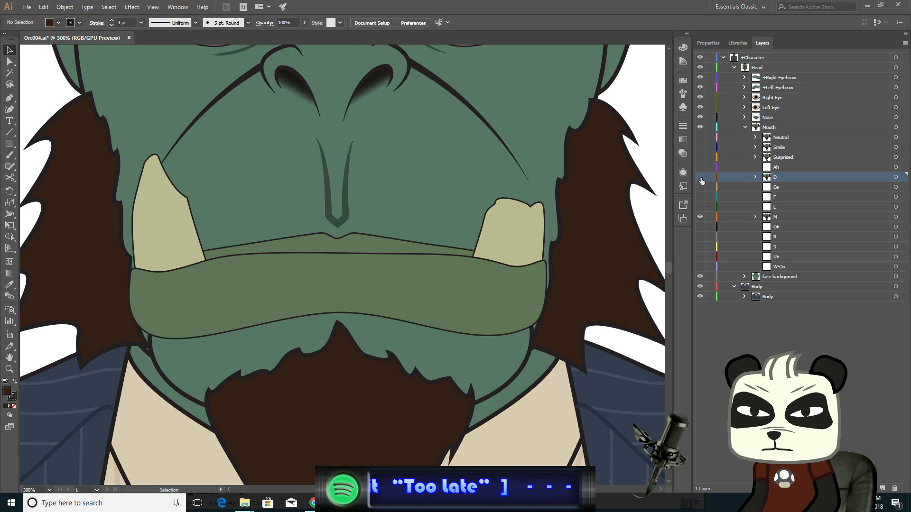
pyautogui.click(702, 177)
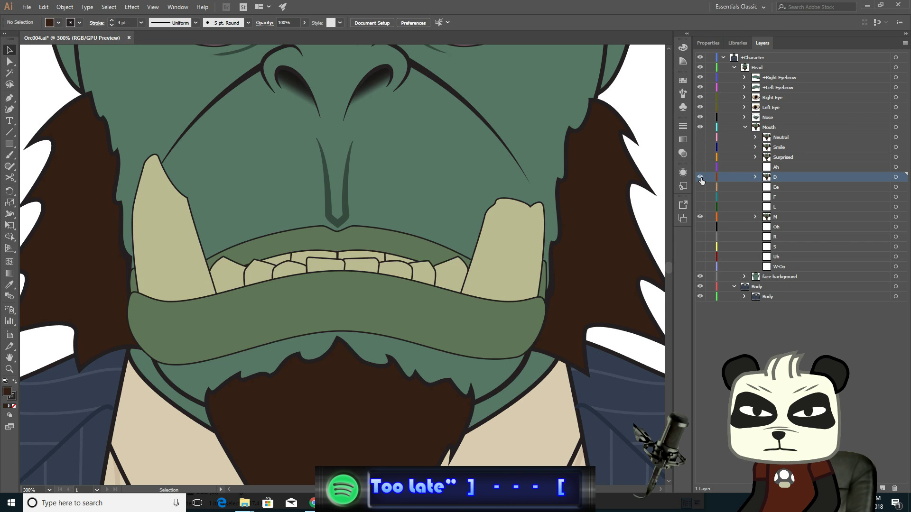
pyautogui.click(701, 177)
pyautogui.click(701, 178)
pyautogui.click(701, 177)
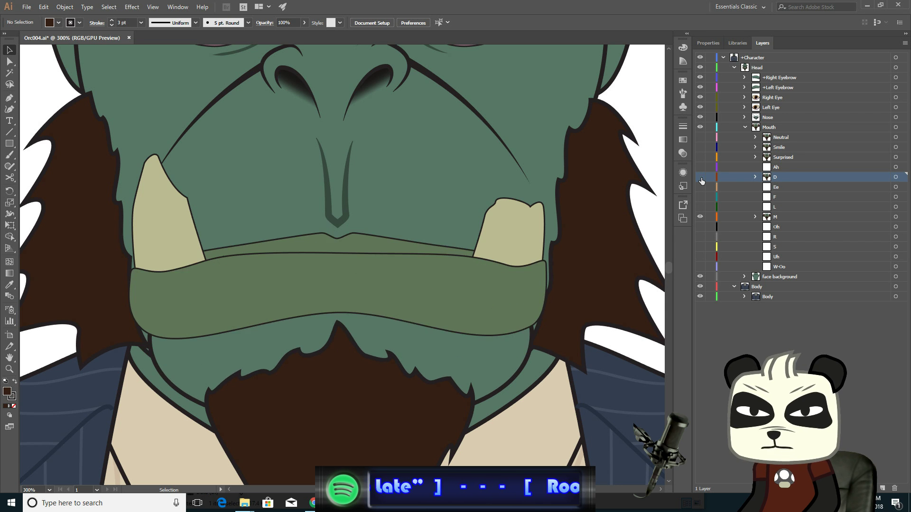
# - On the M layer, select the bottom anchors of the nose crease and nudge them down slightly
pyautogui.click(794, 217)
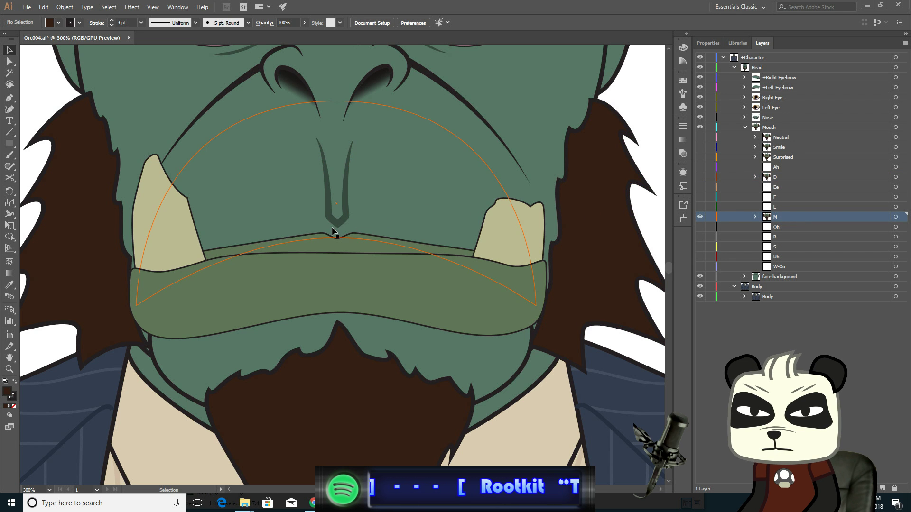
pyautogui.click(9, 61)
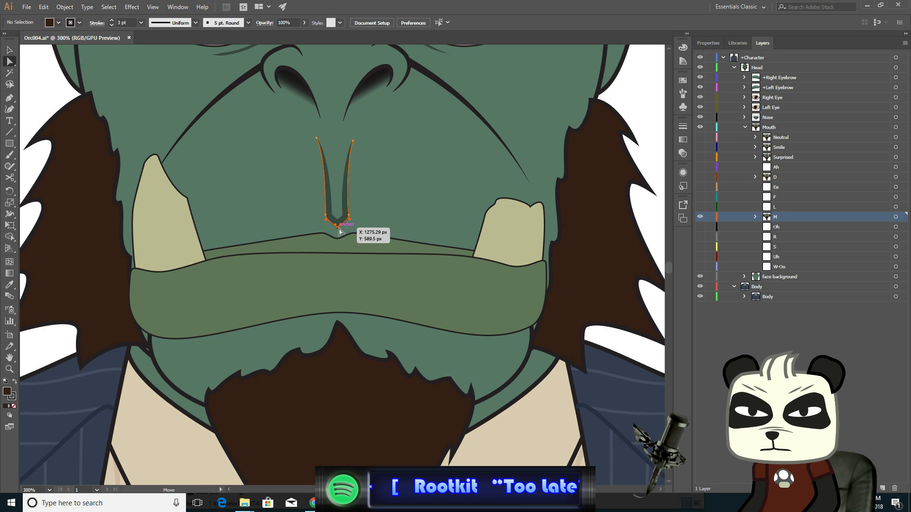
pyautogui.click(339, 231)
pyautogui.keyDown('shift'); pyautogui.click(326, 216); pyautogui.keyUp('shift')
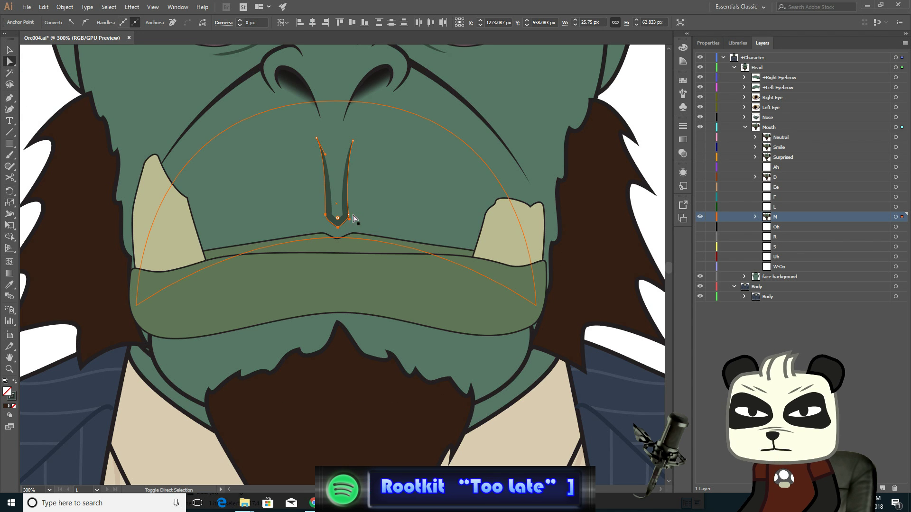
pyautogui.keyDown('shift'); pyautogui.click(349, 216); pyautogui.keyUp('shift')
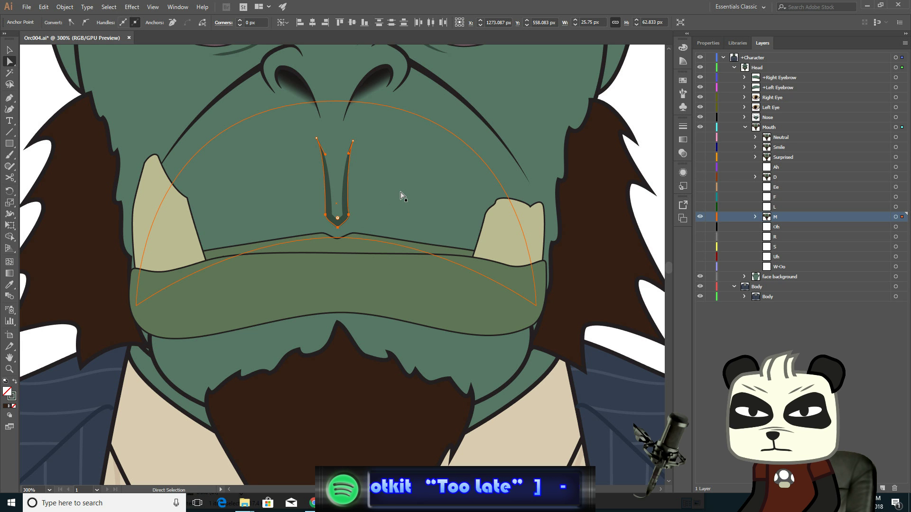
pyautogui.press('Down')
pyautogui.press('Down')
pyautogui.press('Down')
pyautogui.press('Down')
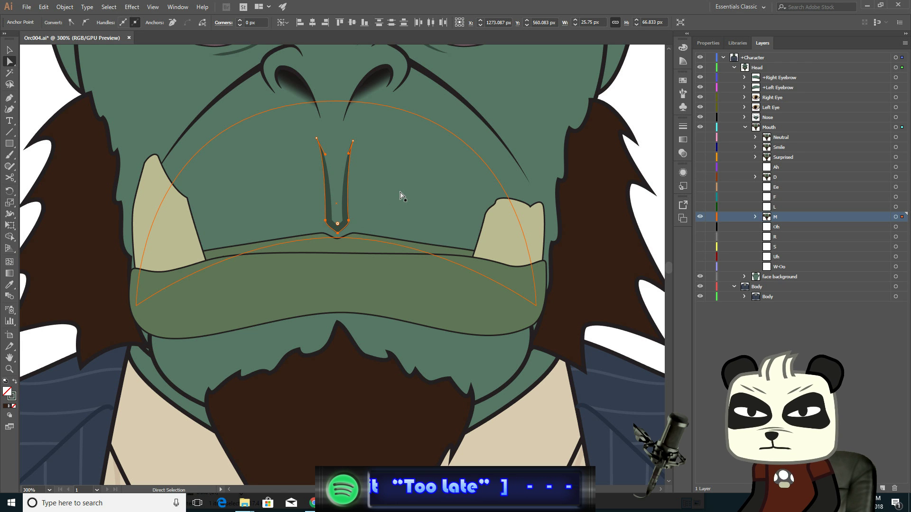
pyautogui.press('Down')
pyautogui.press('Up')
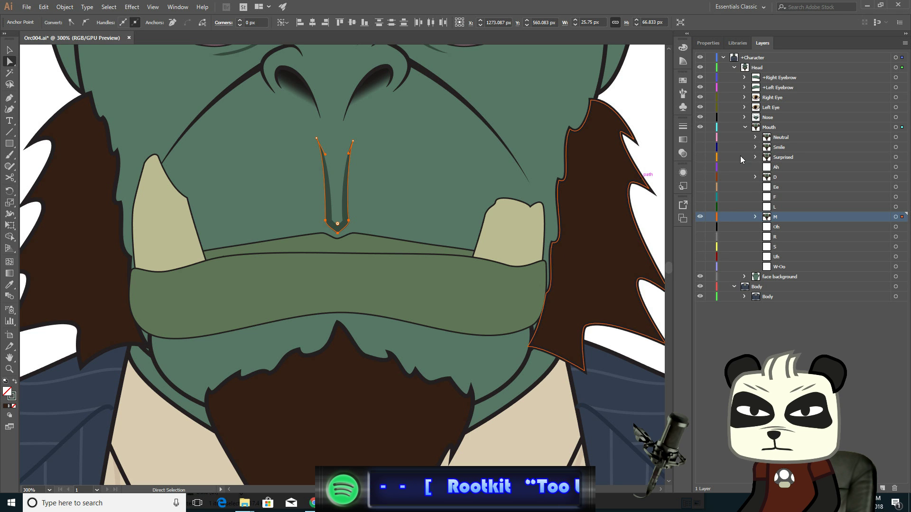
# - Toggle the Neutral layer's visibility repeatedly to compare the neutral mouth against the M mouth
pyautogui.click(701, 137)
pyautogui.click(701, 137)
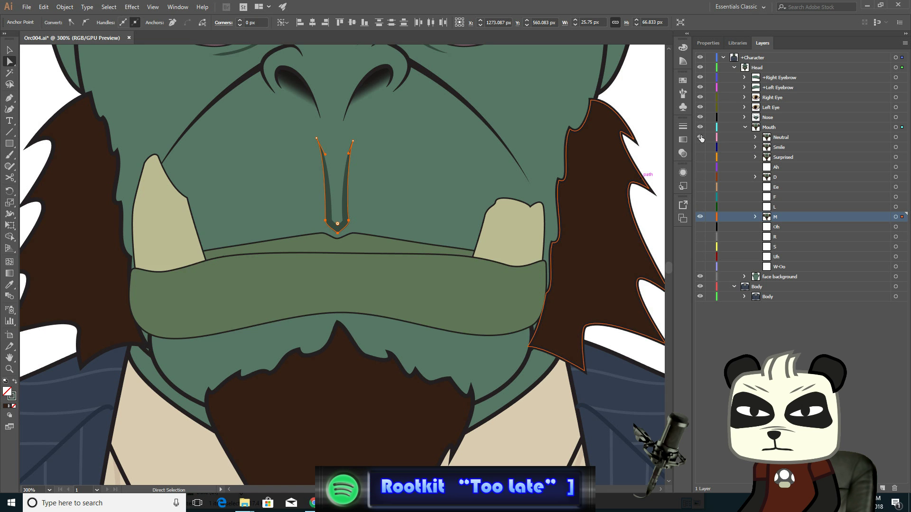
pyautogui.click(701, 137)
pyautogui.click(701, 137)
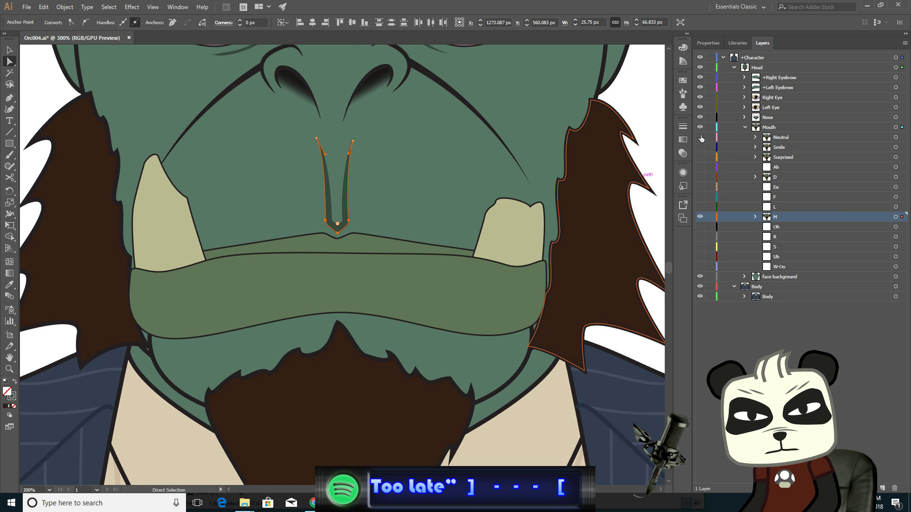
pyautogui.click(701, 137)
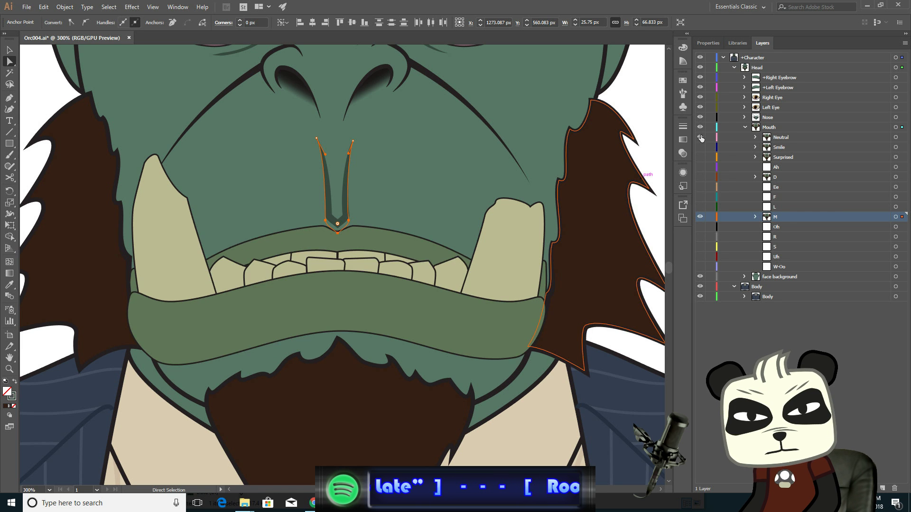
pyautogui.click(701, 137)
pyautogui.click(701, 137)
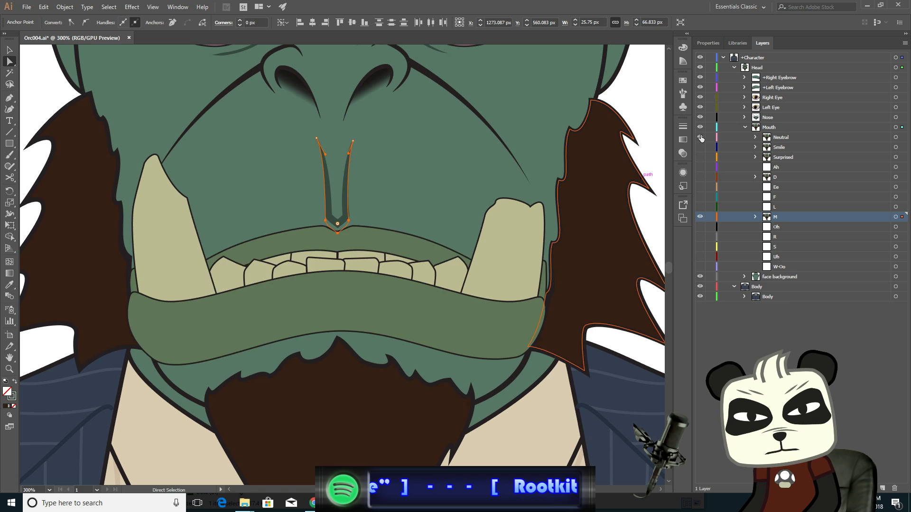
pyautogui.click(701, 137)
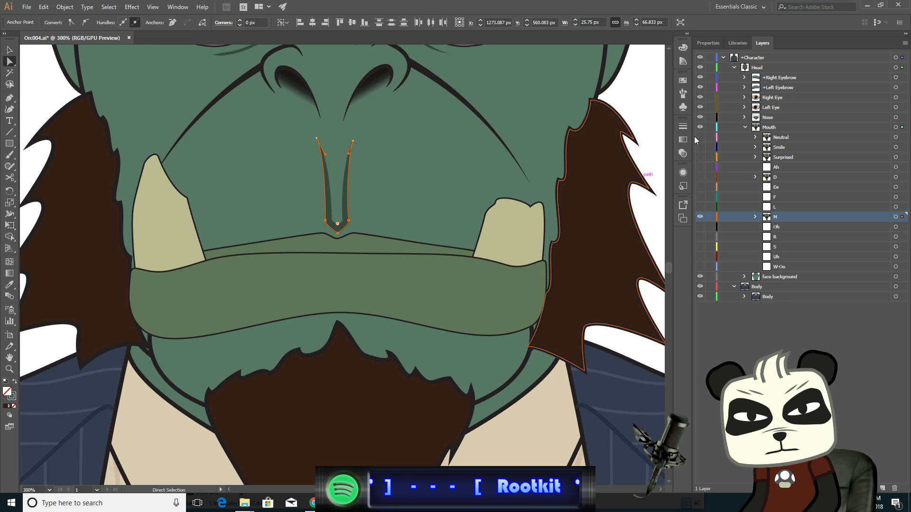
# - Select anchors on the right cheek crease line and nudge them slightly to the right
pyautogui.click(516, 158)
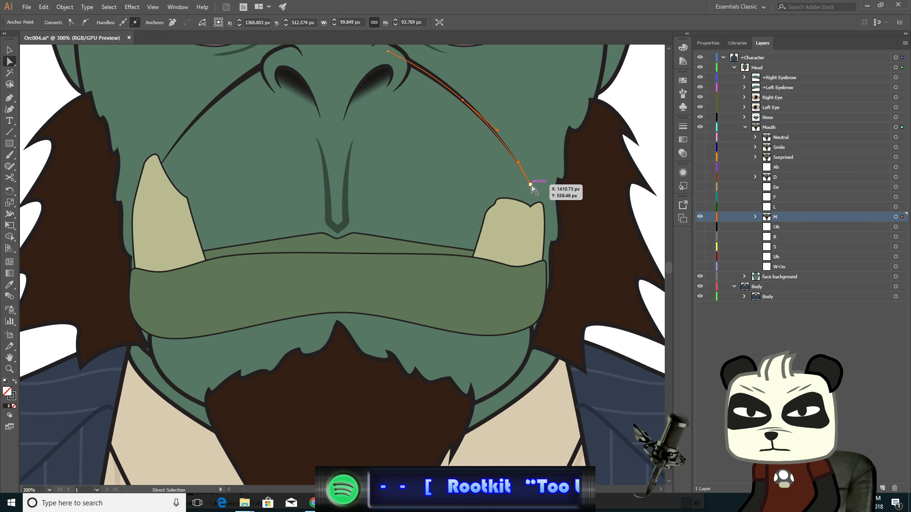
pyautogui.click(531, 184)
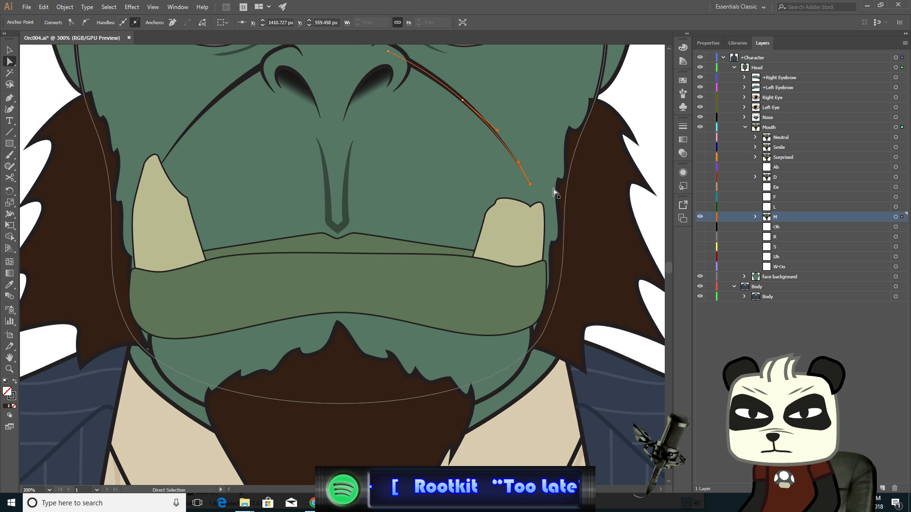
pyautogui.press('Right')
pyautogui.press('Right')
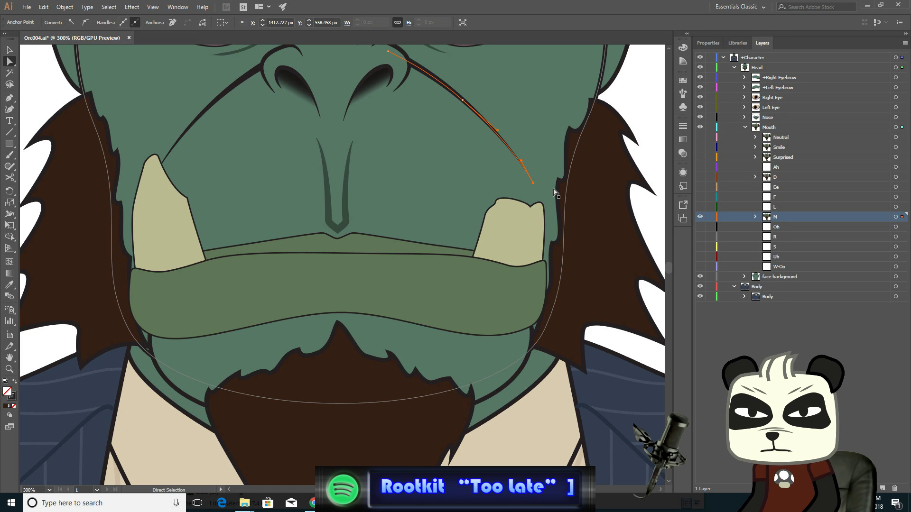
pyautogui.click(471, 102)
pyautogui.press('Right')
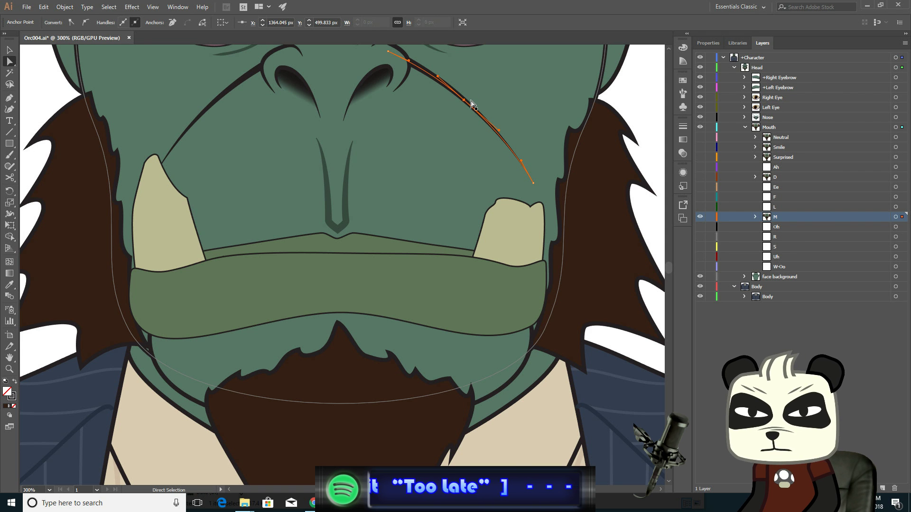
# - Select anchors on the left cheek crease line, nudge them slightly to the left, and deselect
pyautogui.click(233, 92)
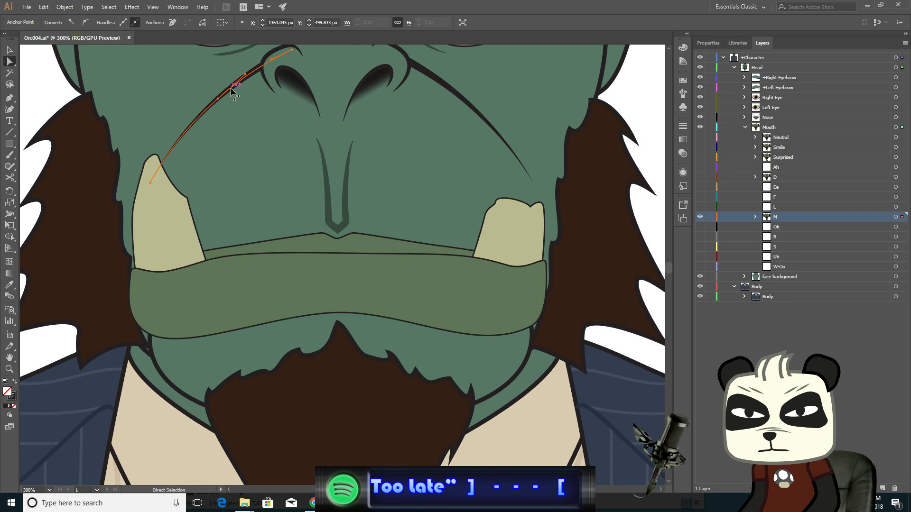
pyautogui.click(217, 98)
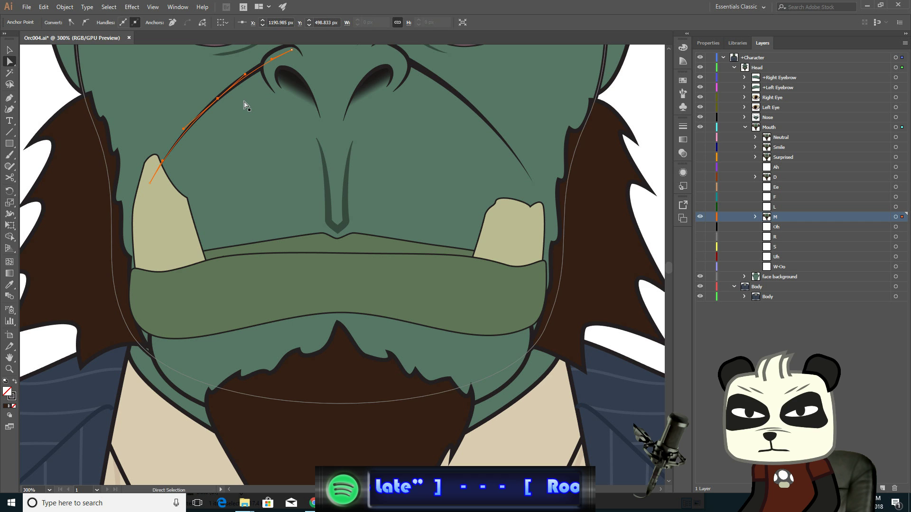
pyautogui.press('Left')
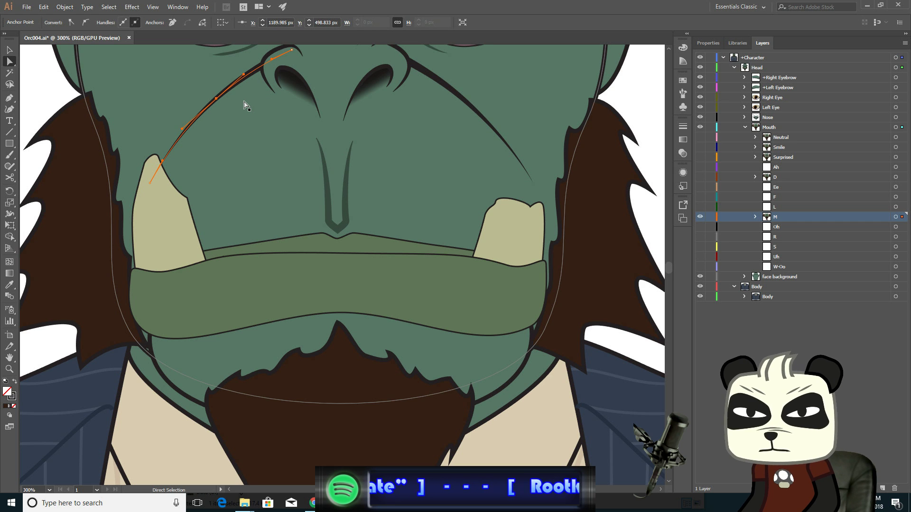
pyautogui.click(150, 183)
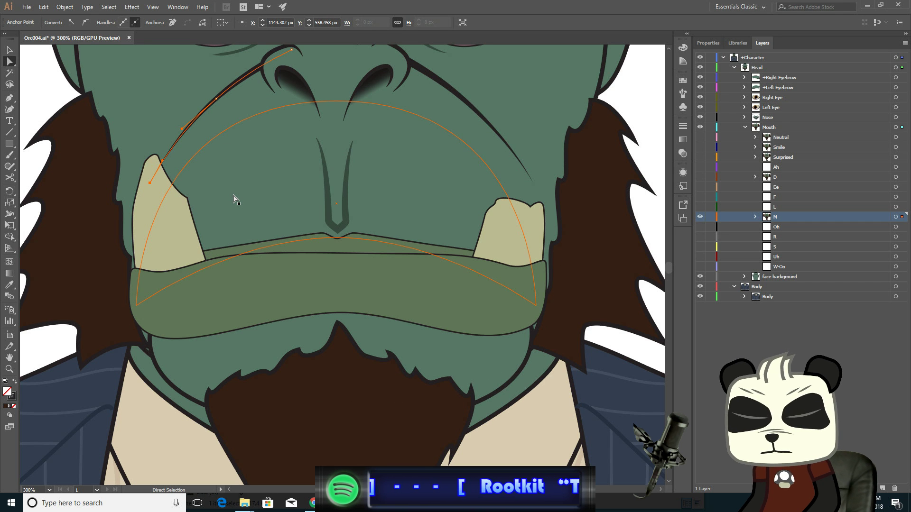
pyautogui.press('Left')
pyautogui.press('Left')
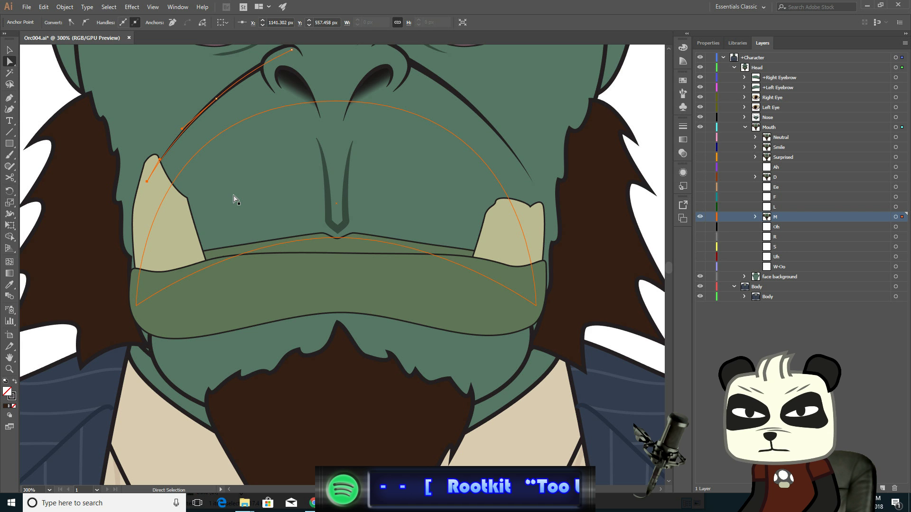
pyautogui.click(9, 51)
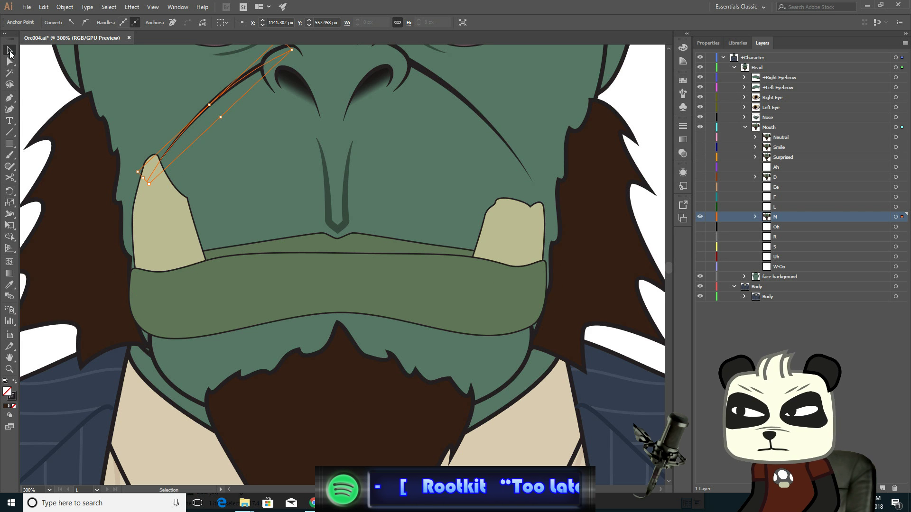
pyautogui.click(44, 70)
# - Zoom out to the whole face and toggle the Neutral layer's visibility repeatedly to compare both mouths
pyautogui.scroll(-2, 350, 227)
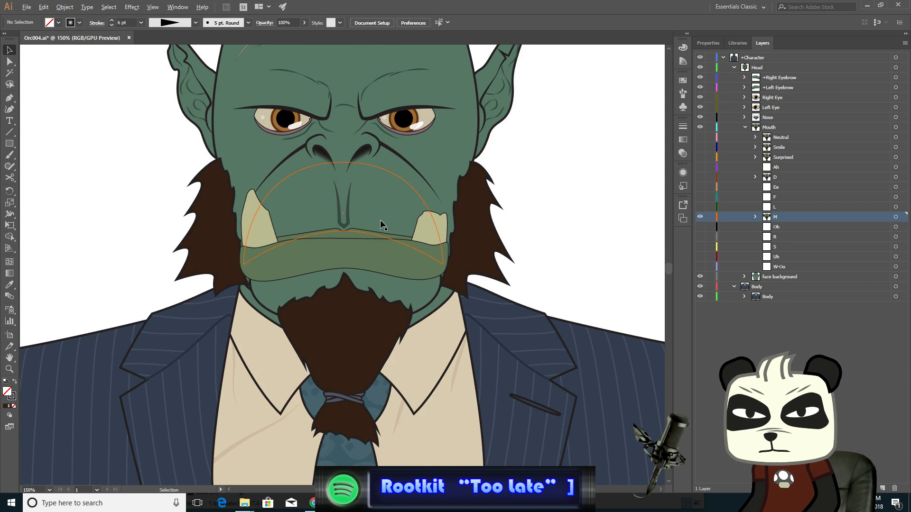
pyautogui.moveTo(589, 165); pyautogui.dragTo(586, 237)
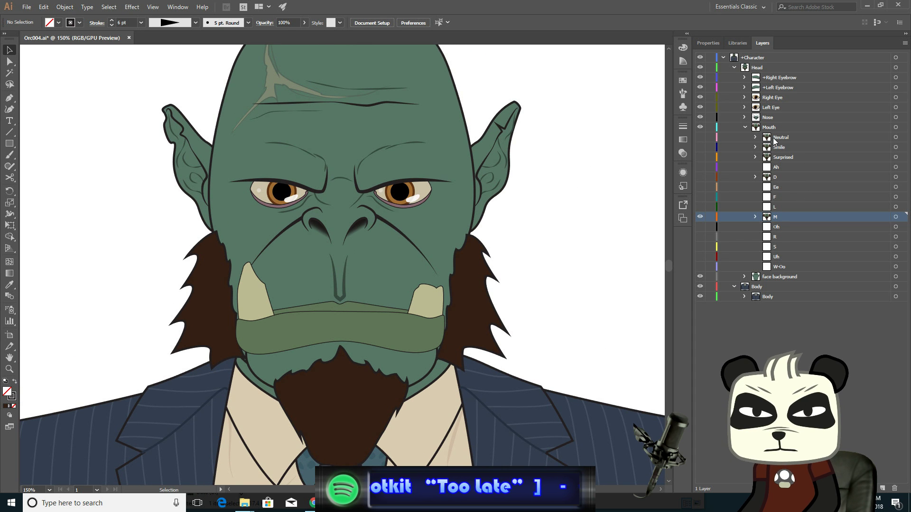
pyautogui.click(699, 137)
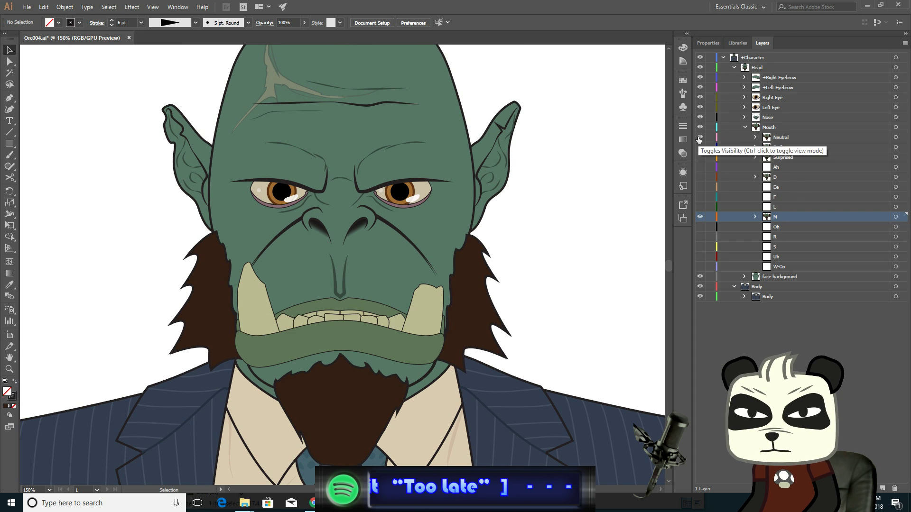
pyautogui.click(699, 137)
pyautogui.click(699, 137)
pyautogui.click(699, 137)
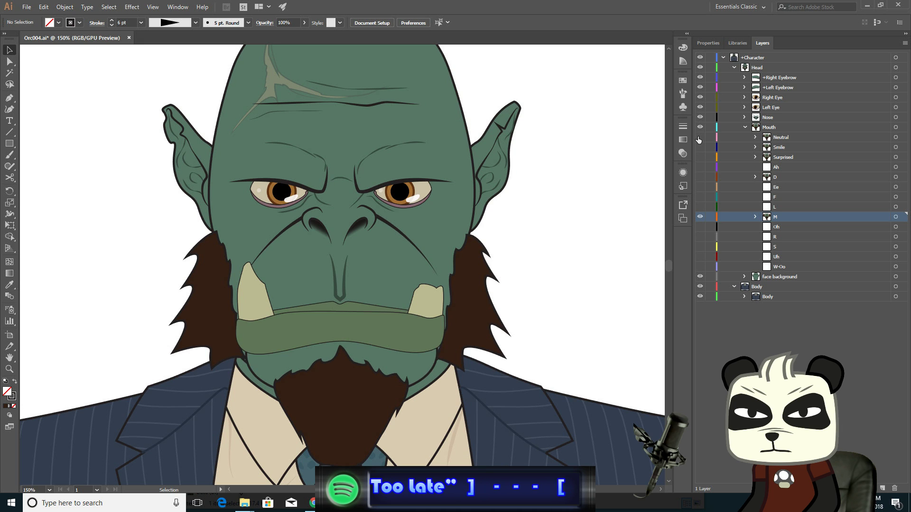
pyautogui.click(698, 137)
pyautogui.click(699, 137)
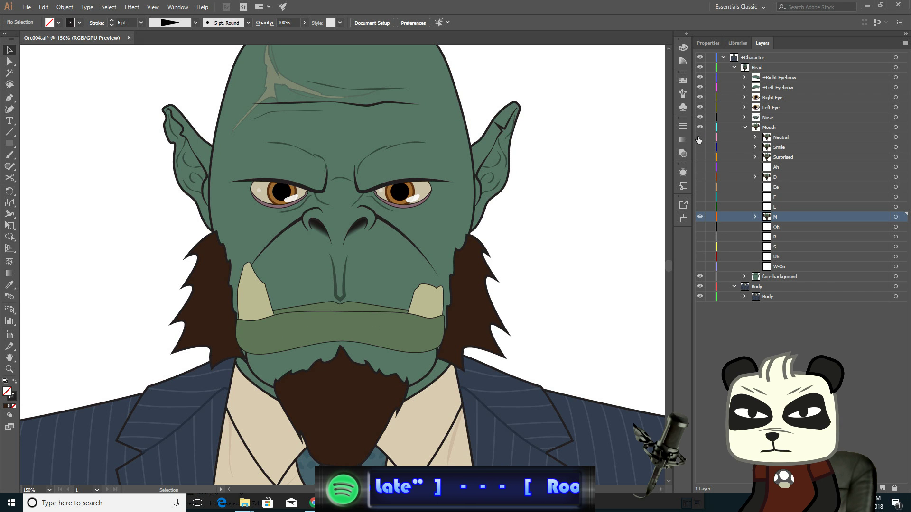
pyautogui.click(698, 137)
pyautogui.click(699, 137)
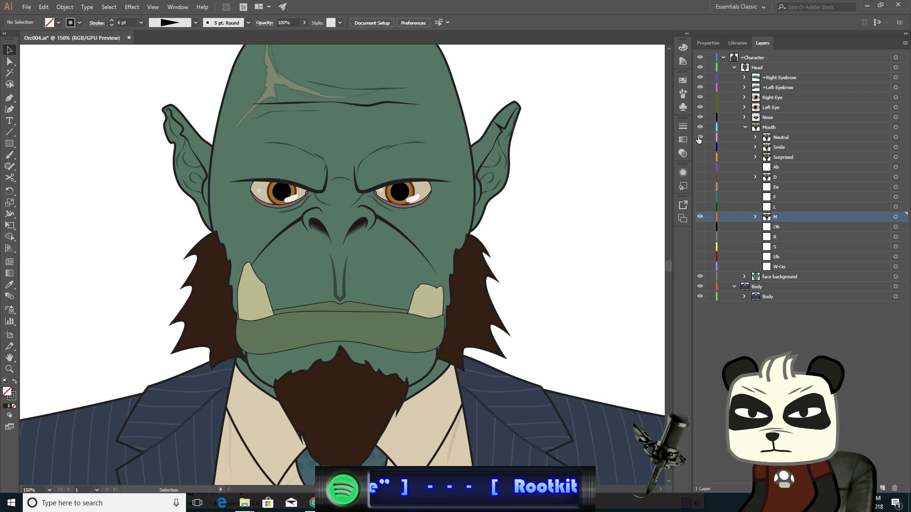
pyautogui.click(698, 137)
pyautogui.click(699, 137)
pyautogui.click(698, 137)
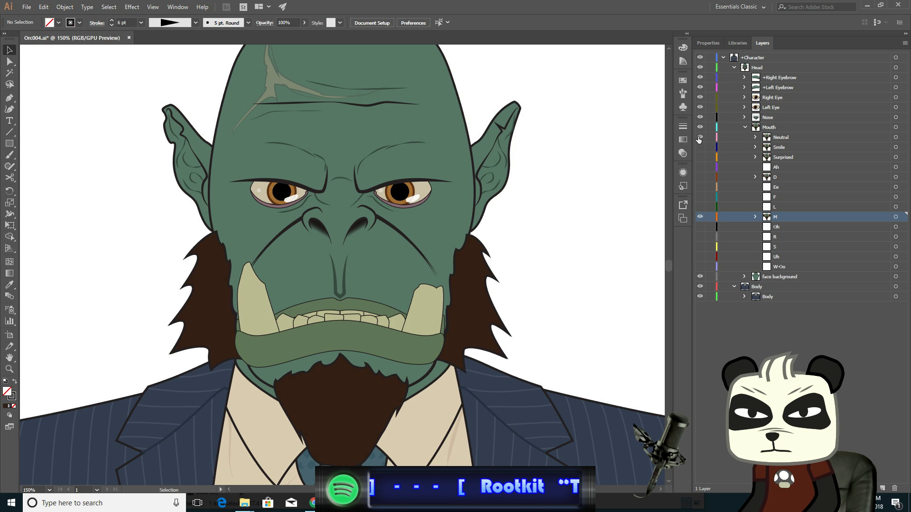
pyautogui.click(699, 137)
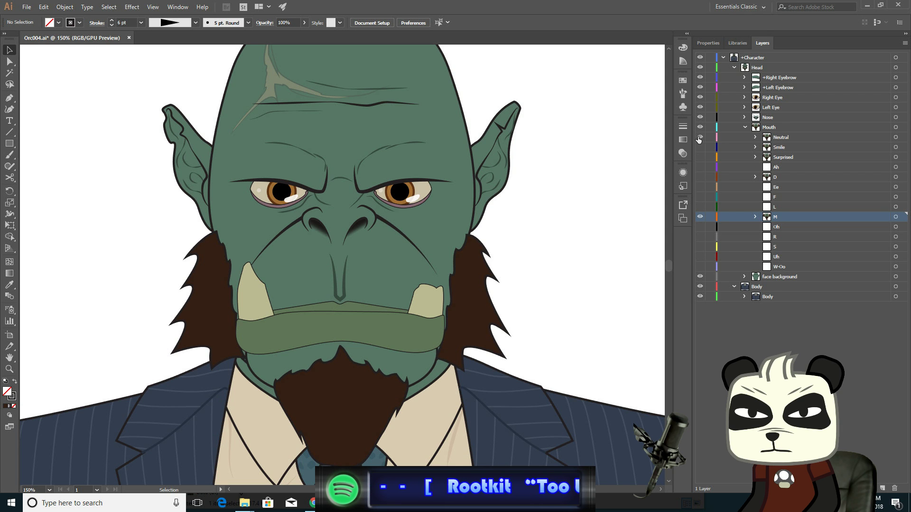
pyautogui.click(698, 137)
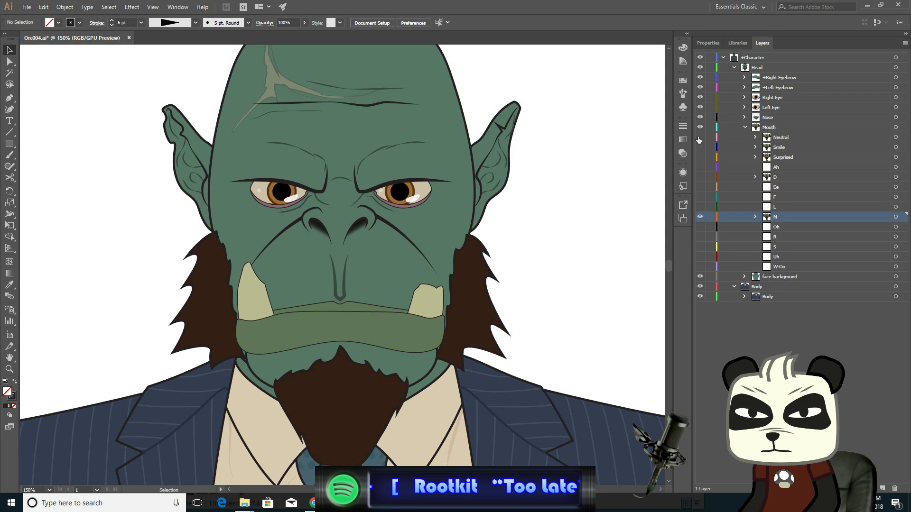
pyautogui.click(698, 137)
pyautogui.click(699, 137)
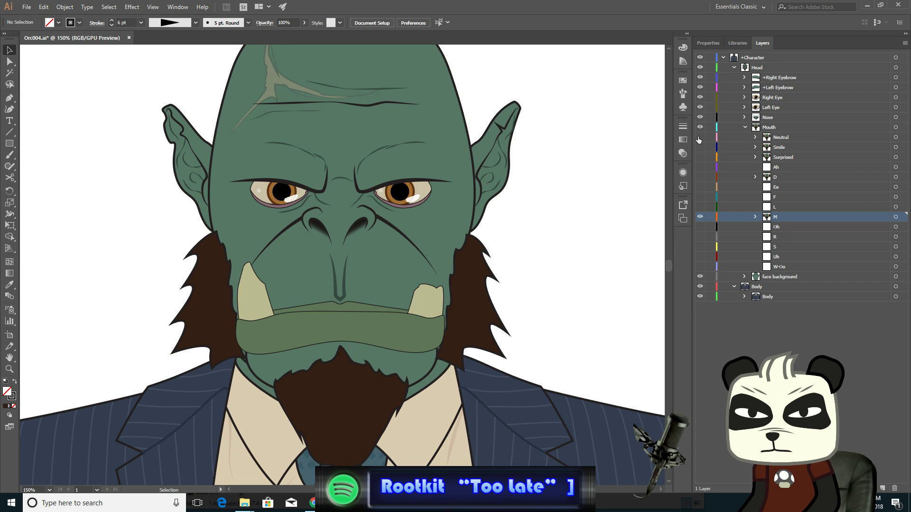
pyautogui.click(699, 137)
pyautogui.click(698, 137)
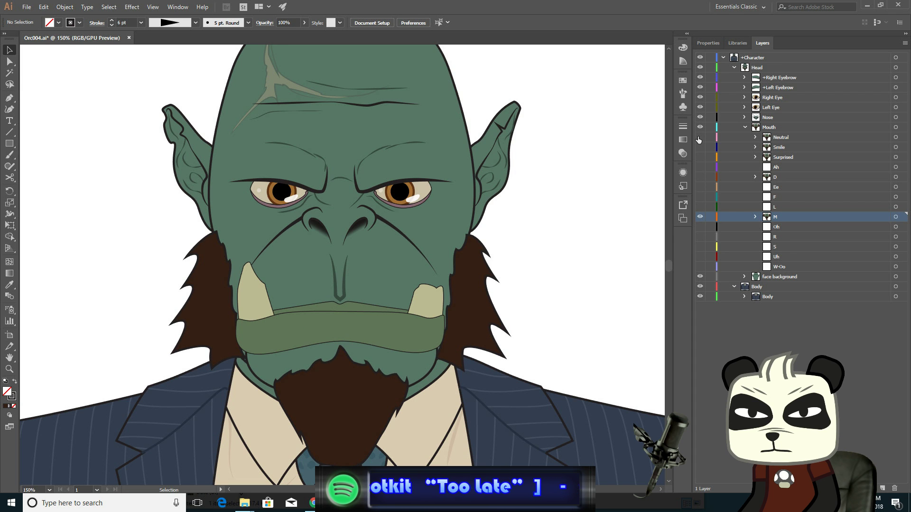
pyautogui.click(698, 137)
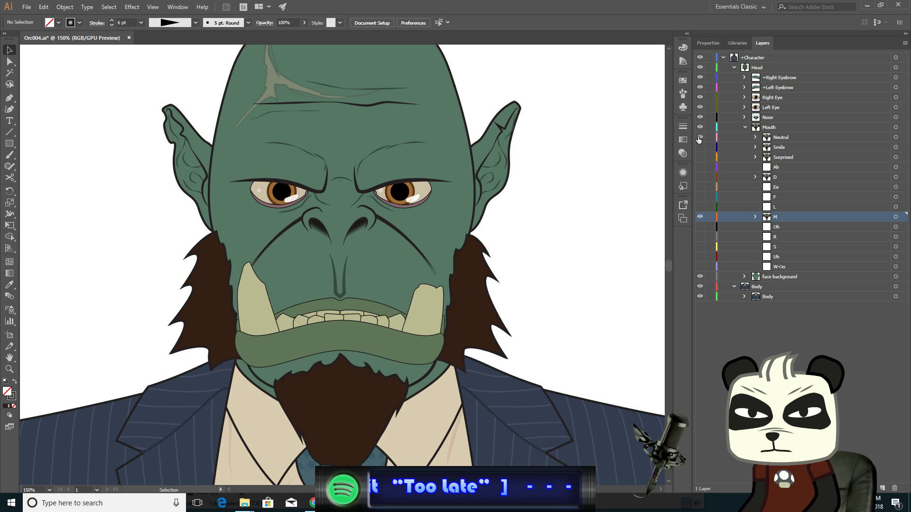
pyautogui.click(698, 137)
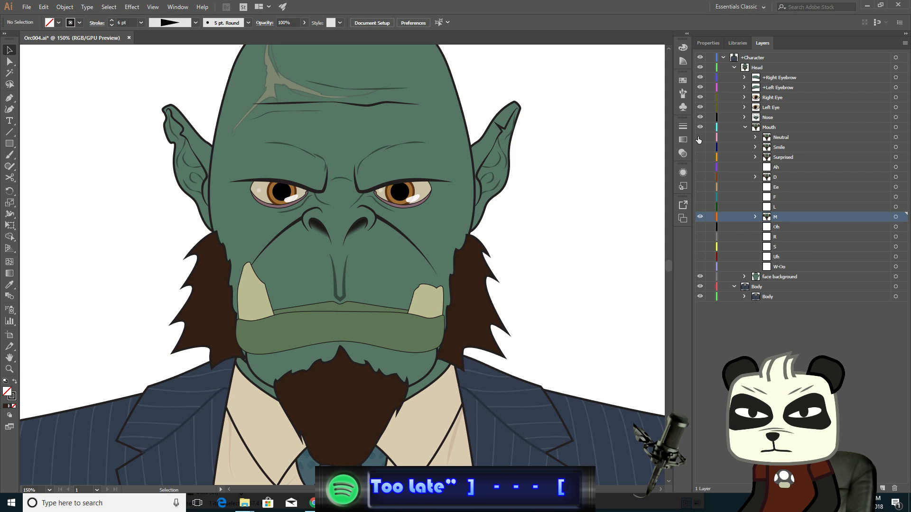
pyautogui.click(698, 137)
pyautogui.click(698, 137)
pyautogui.click(699, 137)
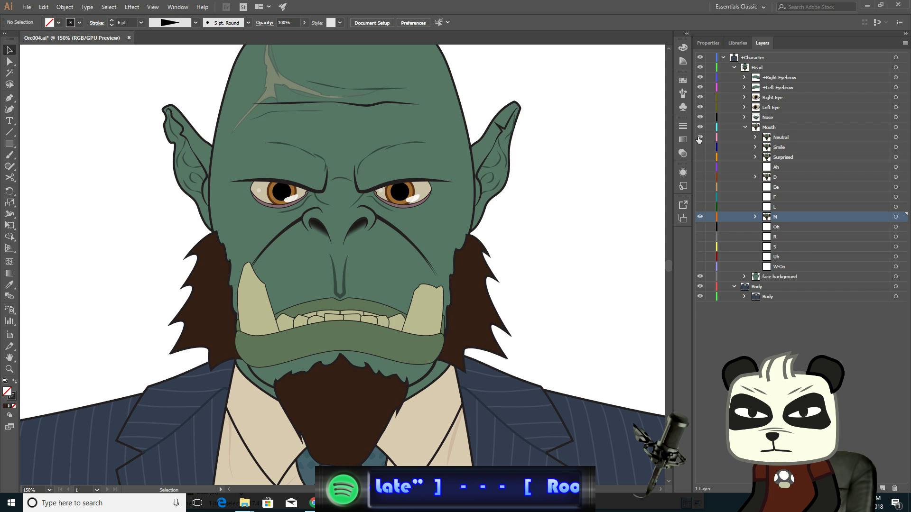
# - Toggle the Neutral layer's visibility on and off several times to examine the M mouth against the neutral one
pyautogui.click(699, 137)
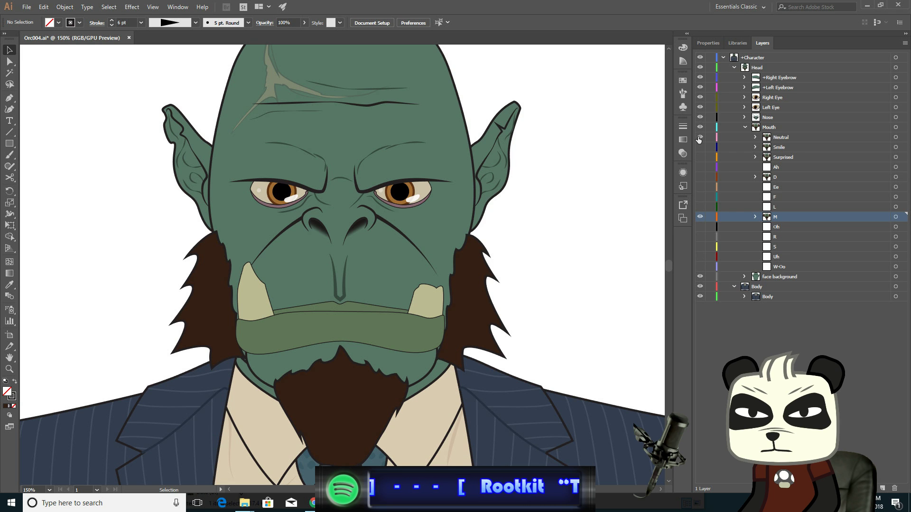
pyautogui.click(699, 137)
pyautogui.click(698, 137)
pyautogui.click(699, 137)
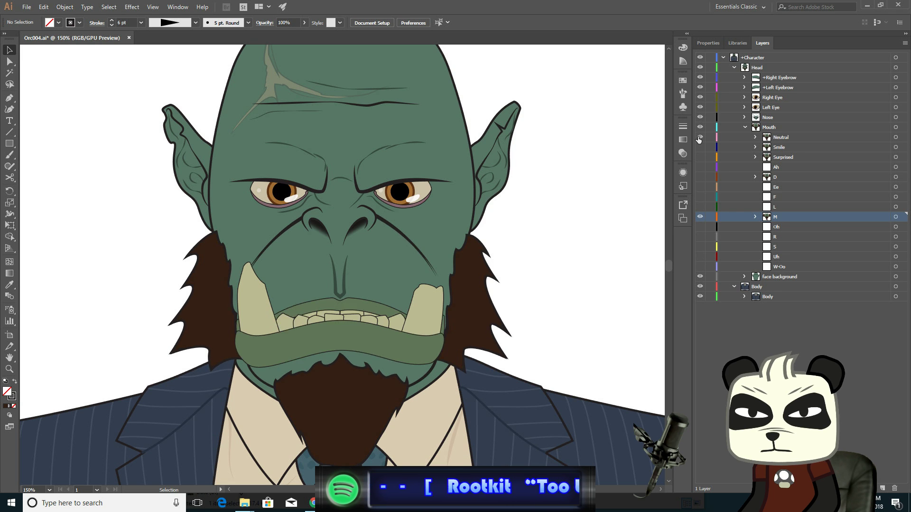
pyautogui.click(698, 137)
pyautogui.click(698, 137)
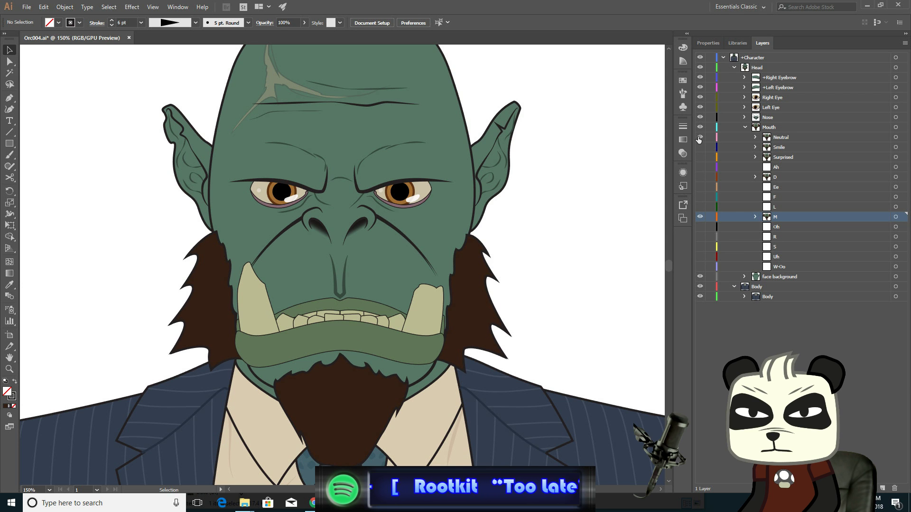
pyautogui.click(699, 138)
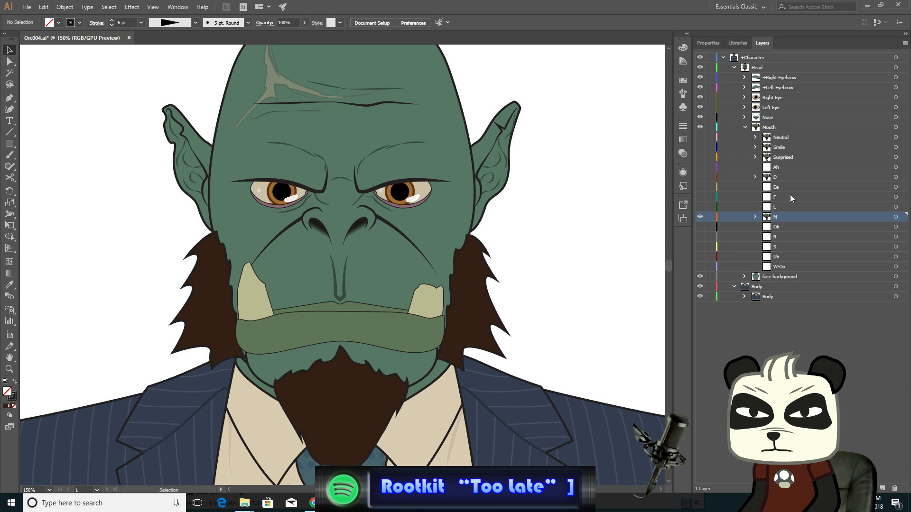
# - Hide the M layer, show the D layer instead, and save the document
pyautogui.click(700, 217)
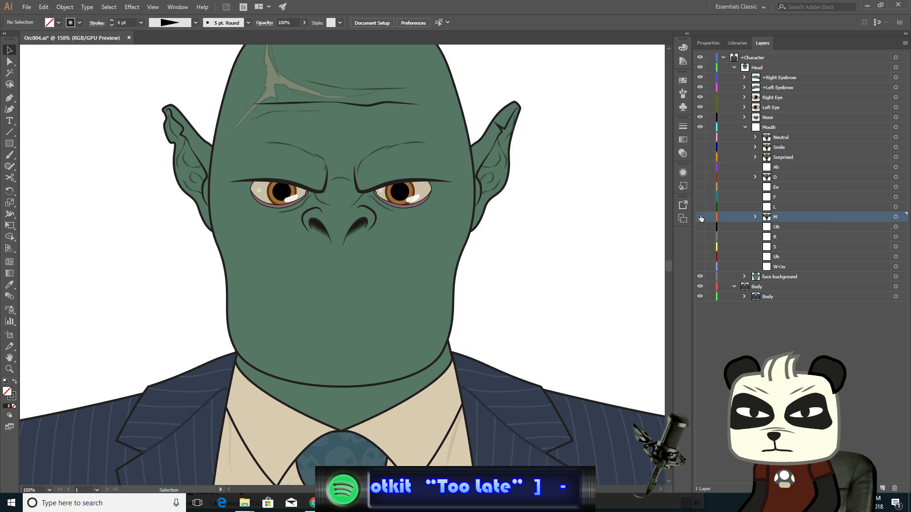
pyautogui.click(700, 176)
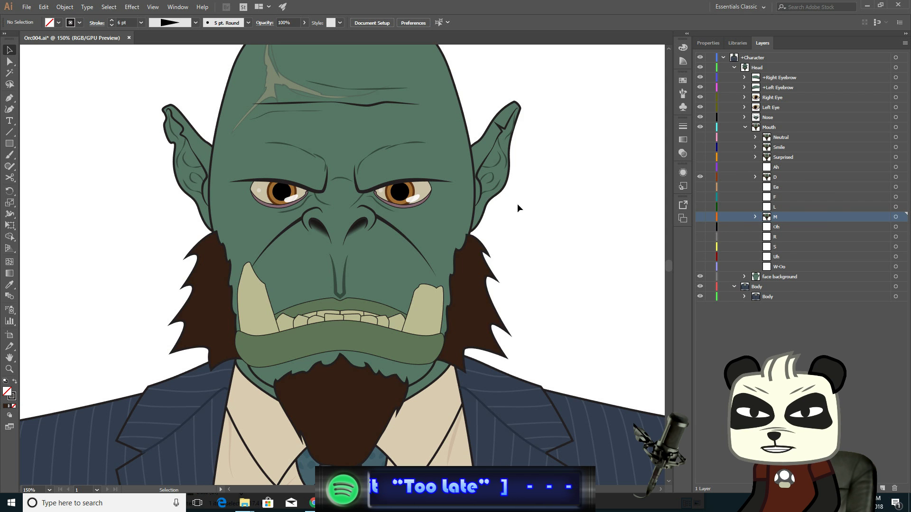
pyautogui.press('a')
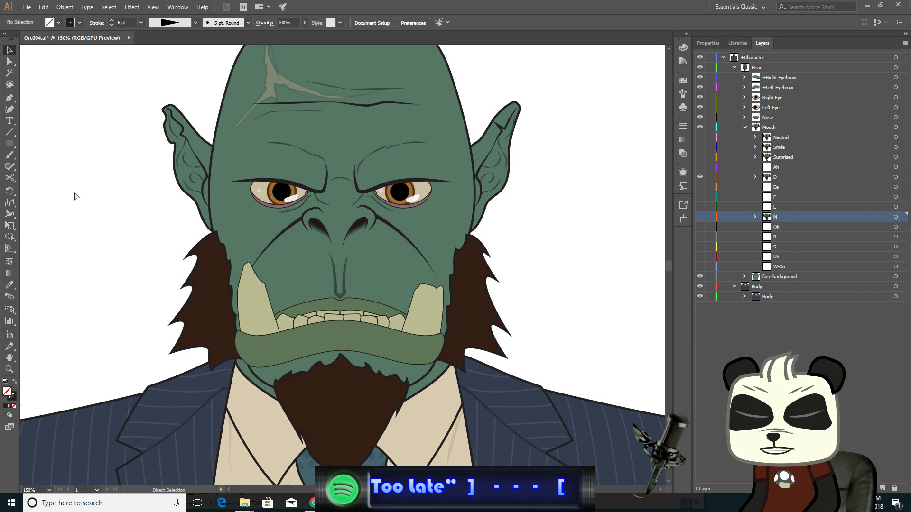
pyautogui.hotkey('ctrl', 's')
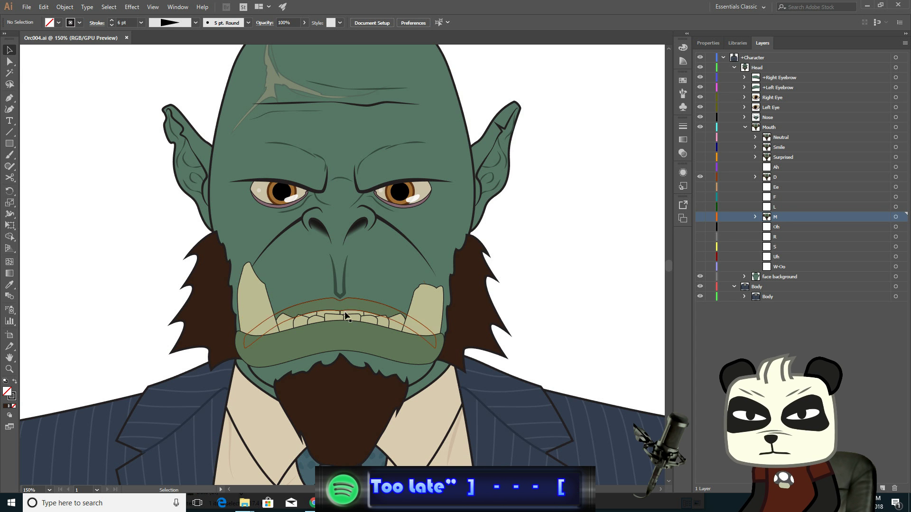
# - Select the centre anchors of the D mouth's lower lip and nudge them down to open the mouth
pyautogui.scroll(3, 343, 338)
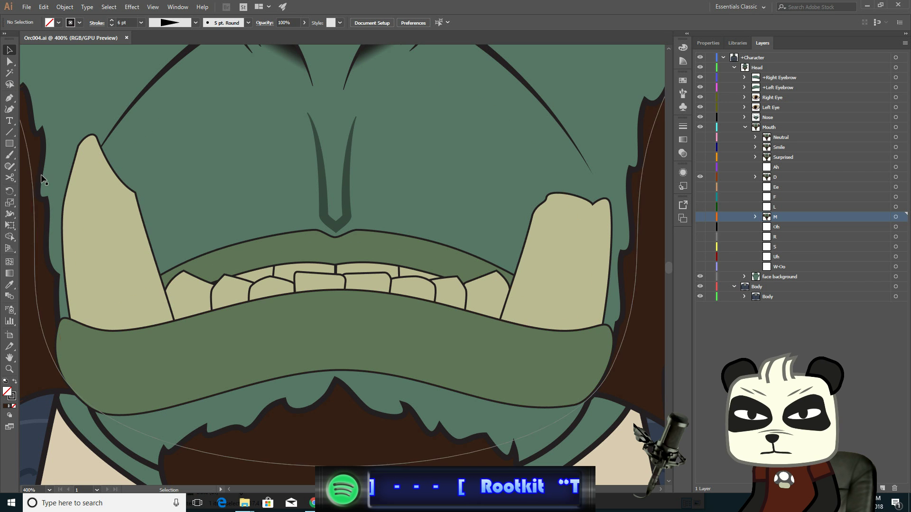
pyautogui.click(9, 62)
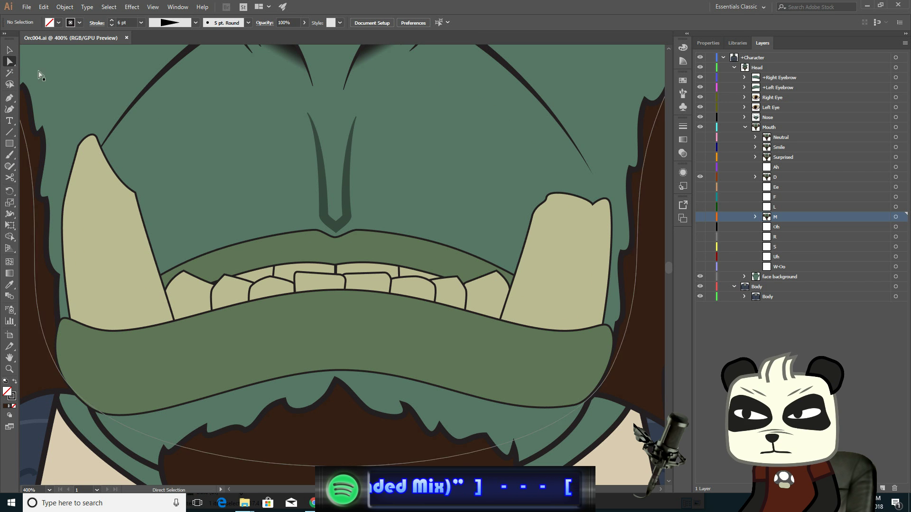
pyautogui.click(362, 294)
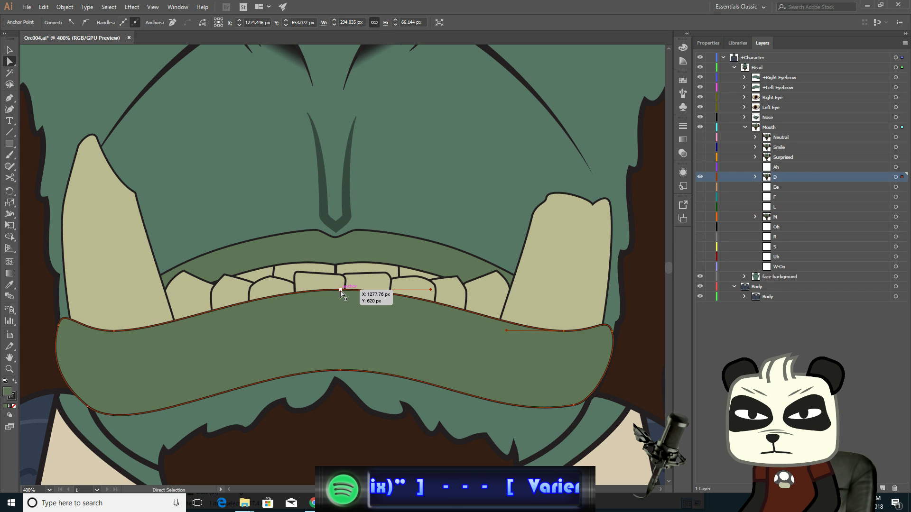
pyautogui.keyDown('shift'); pyautogui.click(339, 371); pyautogui.keyUp('shift')
pyautogui.press('Down')
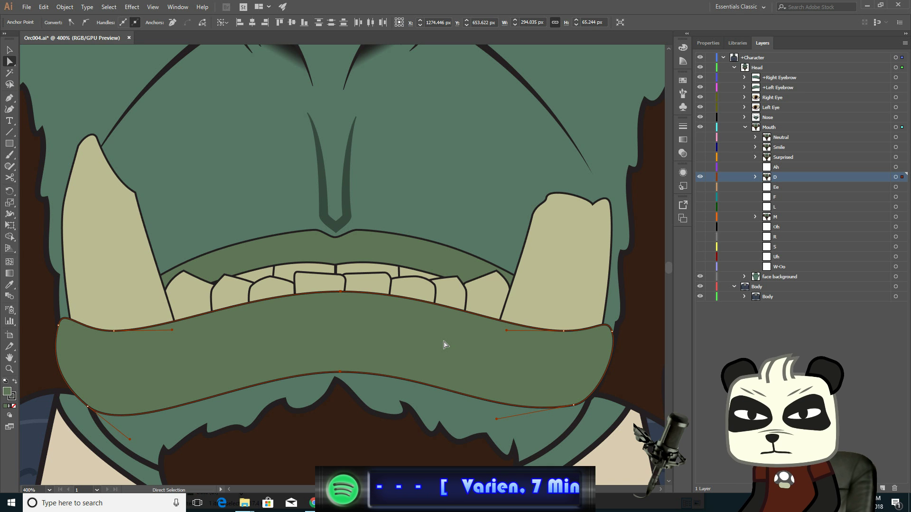
pyautogui.press('Down')
pyautogui.press('Down')
pyautogui.press('Down')
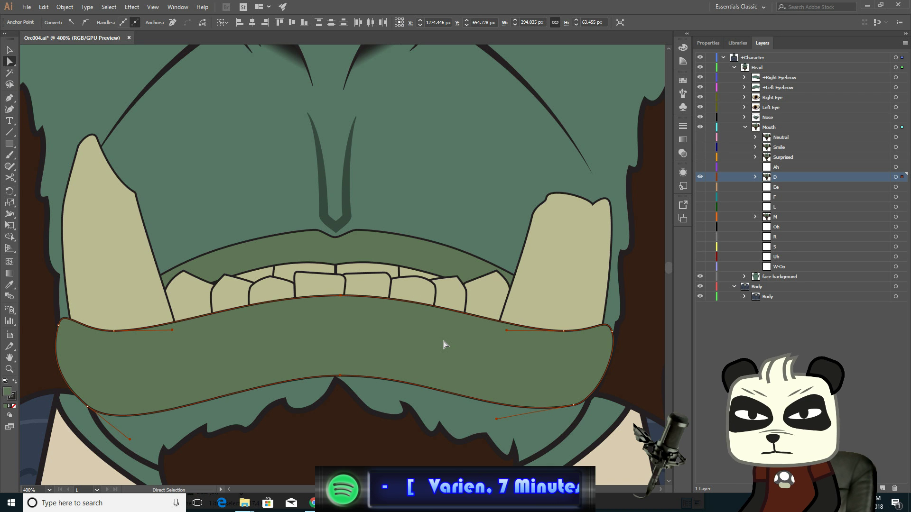
pyautogui.press('Down')
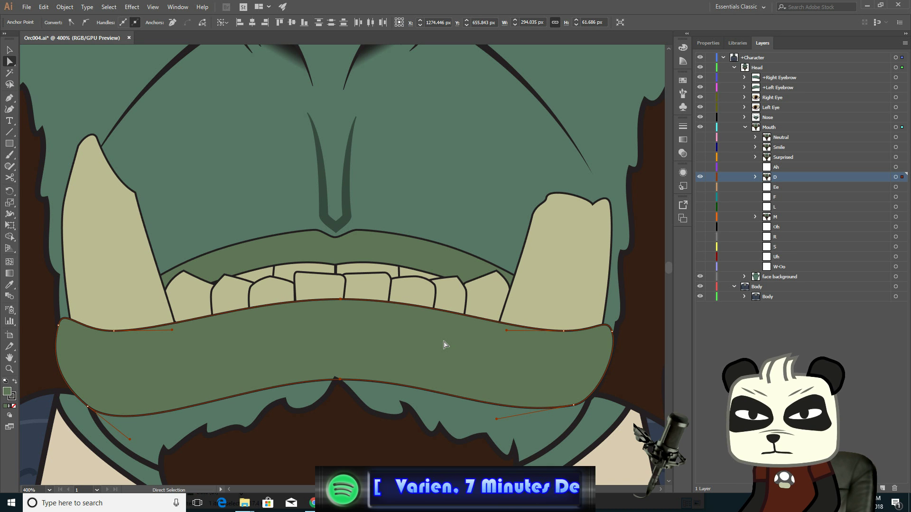
pyautogui.press('Down')
pyautogui.press('Down')
pyautogui.press('Down')
pyautogui.press('Down')
pyautogui.press('Down')
pyautogui.press('Down')
pyautogui.press('Down')
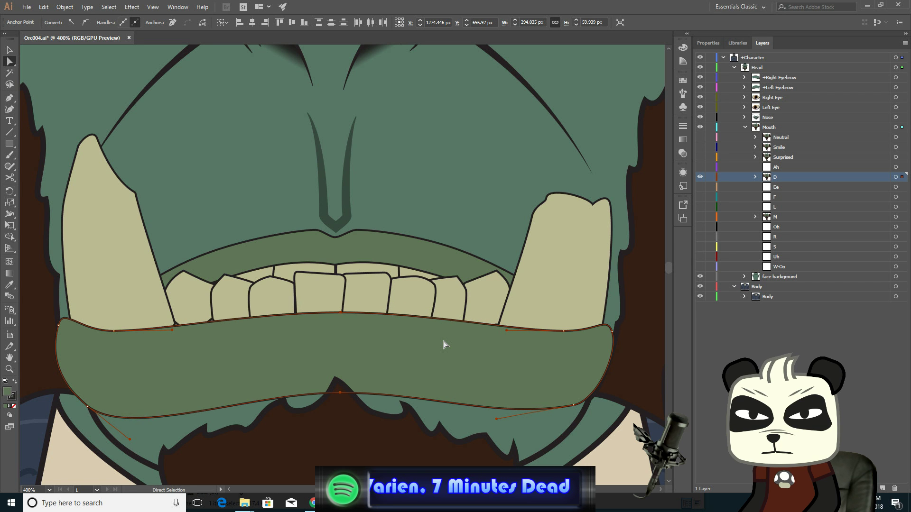
pyautogui.press('Down')
pyautogui.press('Down')
pyautogui.press('Down')
pyautogui.press('Down')
pyautogui.press('Down')
pyautogui.press('Down')
pyautogui.press('Down')
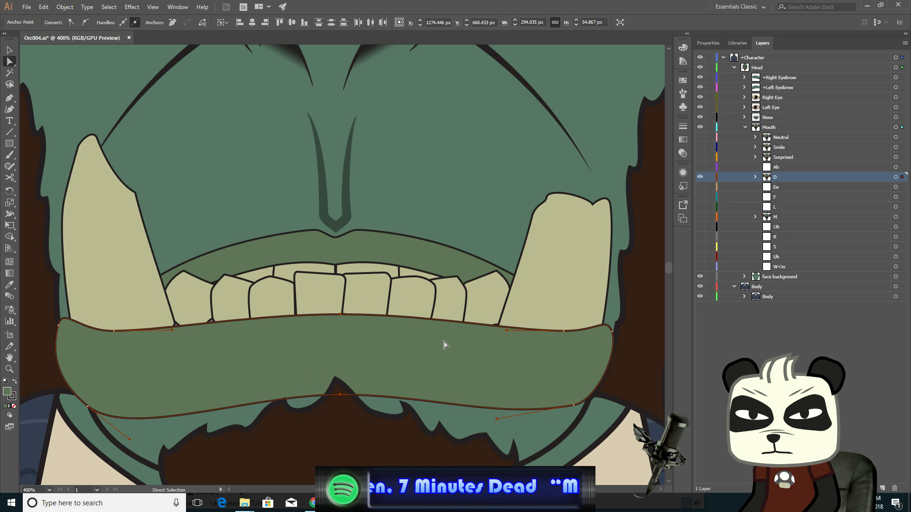
pyautogui.press('Up')
pyautogui.press('Up')
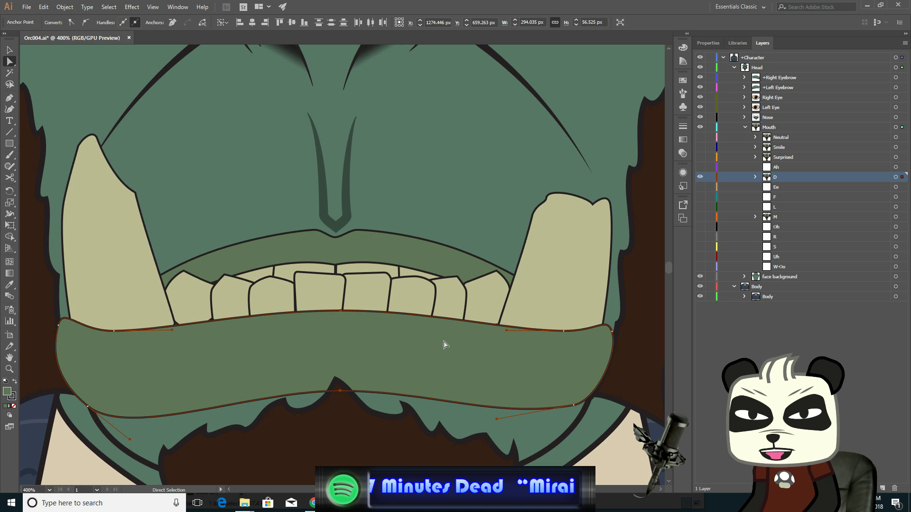
# - Select the lower lip's upper anchors beside the tusks and nudge them down slightly
pyautogui.moveTo(391, 360); pyautogui.dragTo(425, 288)
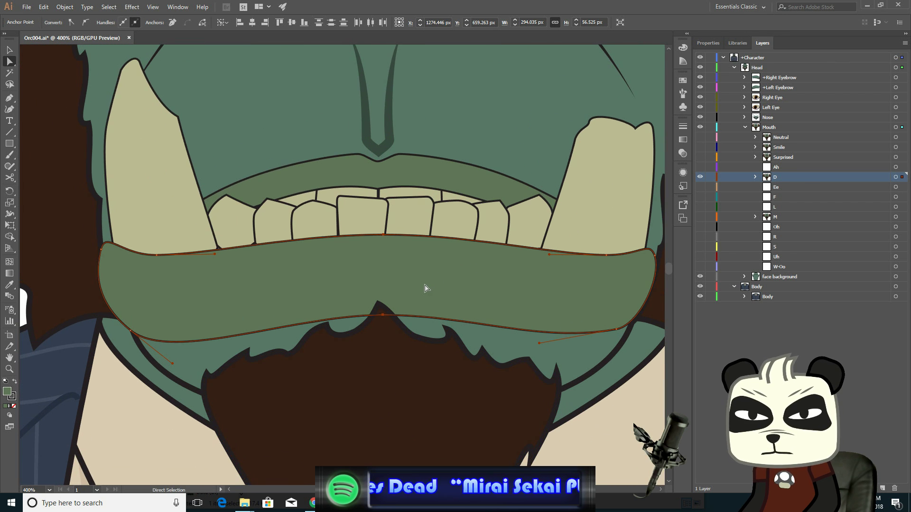
pyautogui.click(157, 256)
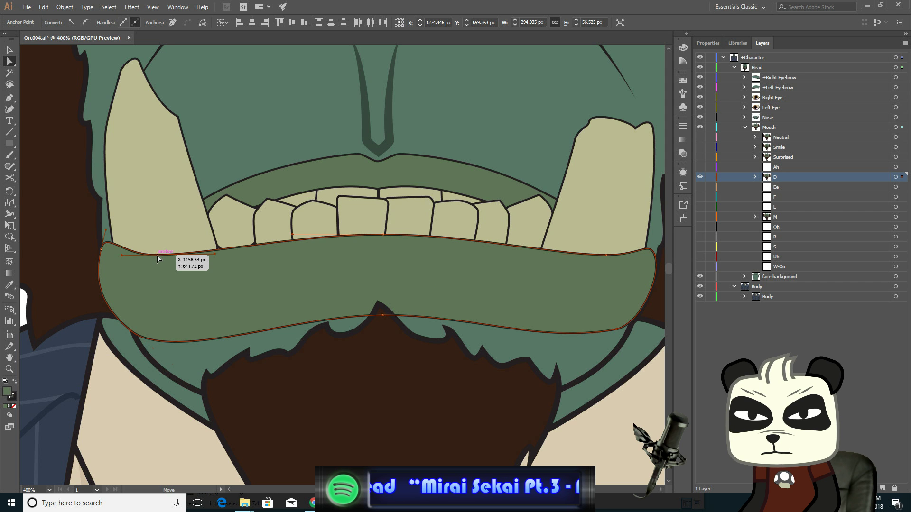
pyautogui.click(607, 256)
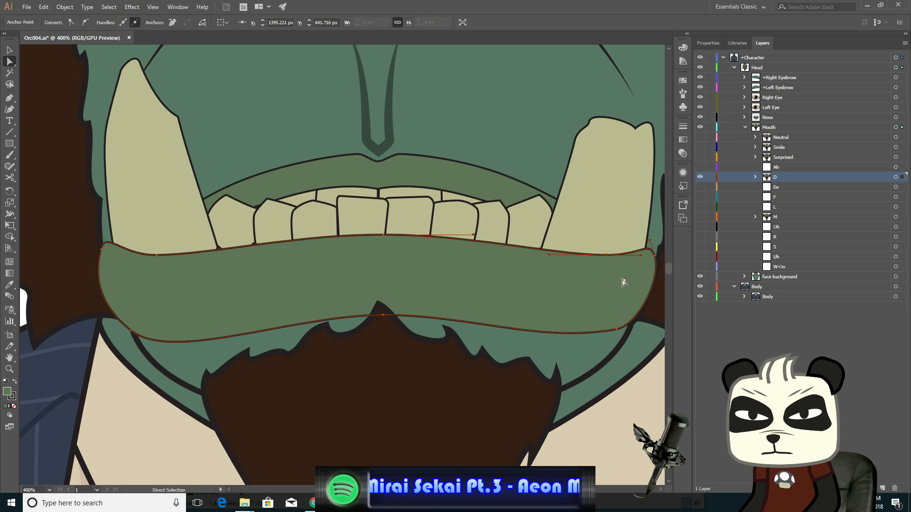
pyautogui.keyDown('shift'); pyautogui.click(157, 257); pyautogui.keyUp('shift')
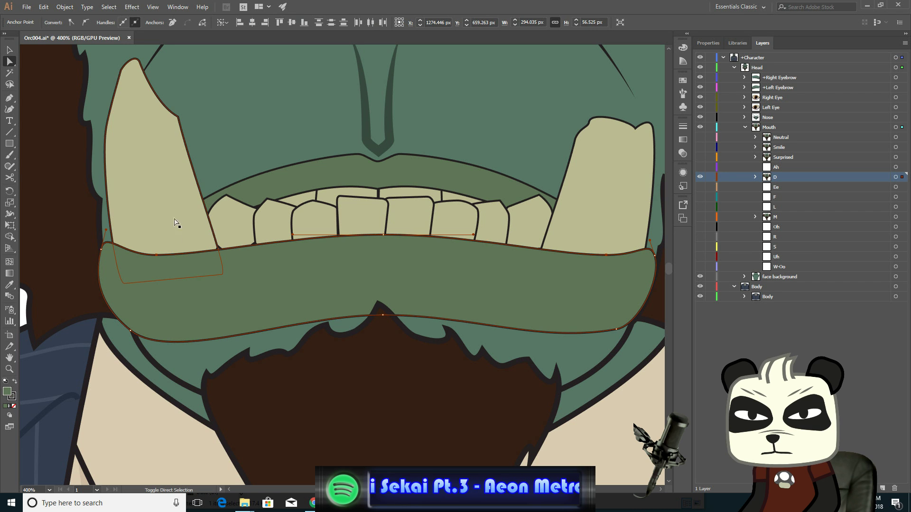
pyautogui.press('Down')
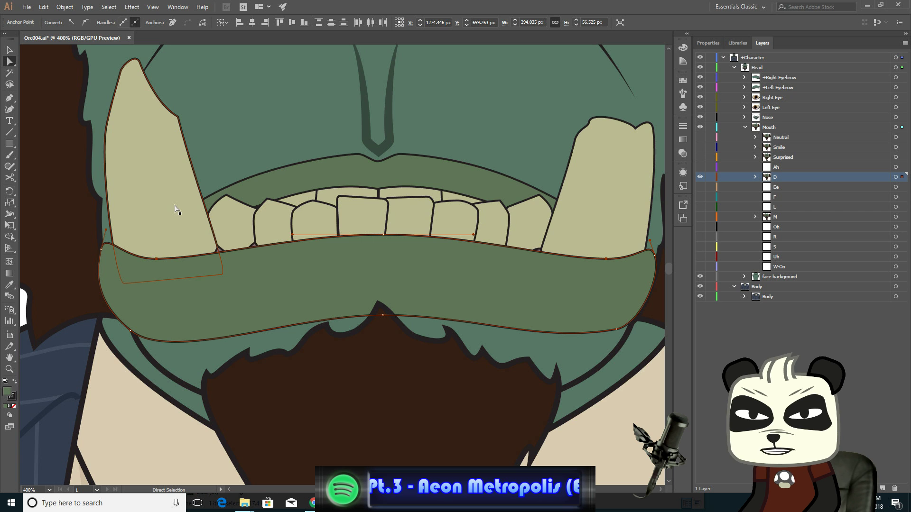
# - Nudge the lower lip's upper-left anchor slightly left and its upper-right anchor slightly right
pyautogui.click(156, 258)
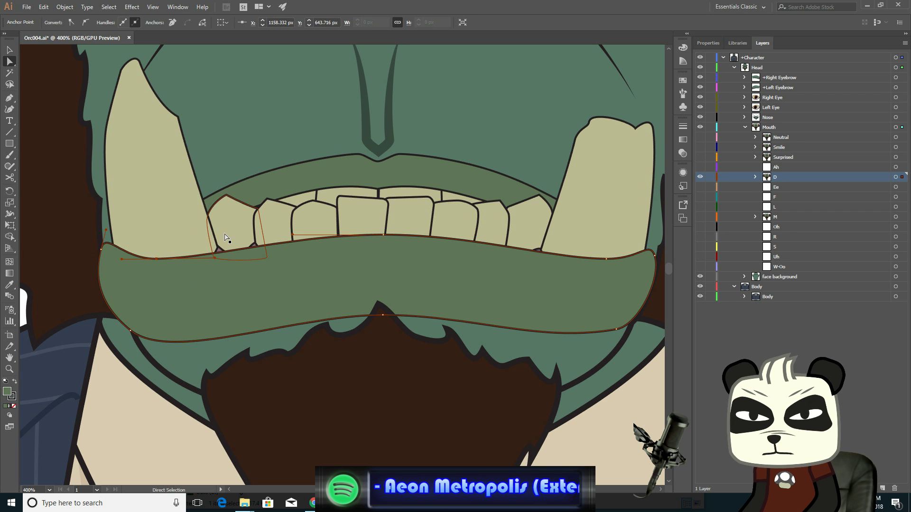
pyautogui.press('Left')
pyautogui.press('Left')
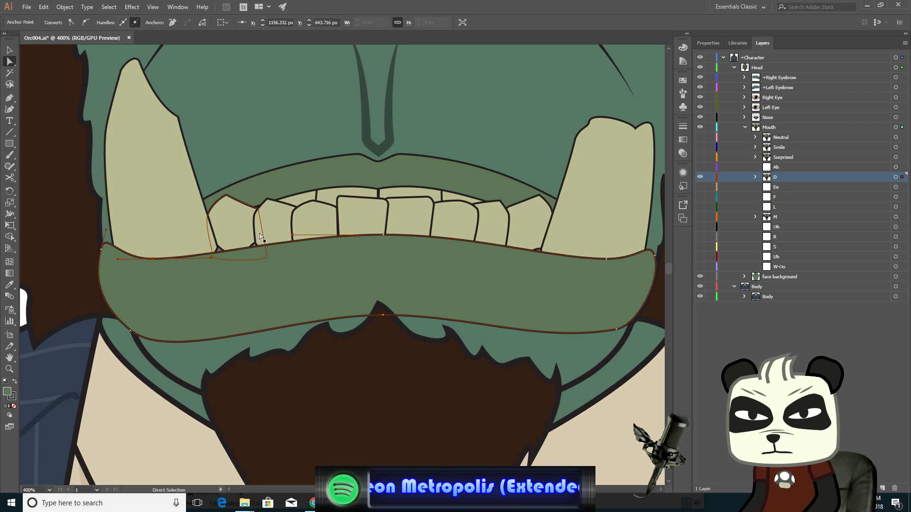
pyautogui.click(607, 259)
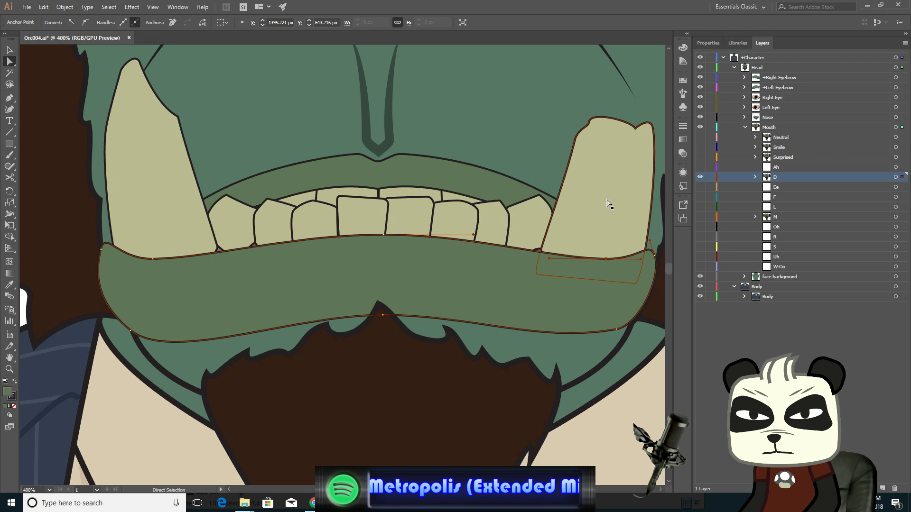
pyautogui.press('Right')
pyautogui.press('Right')
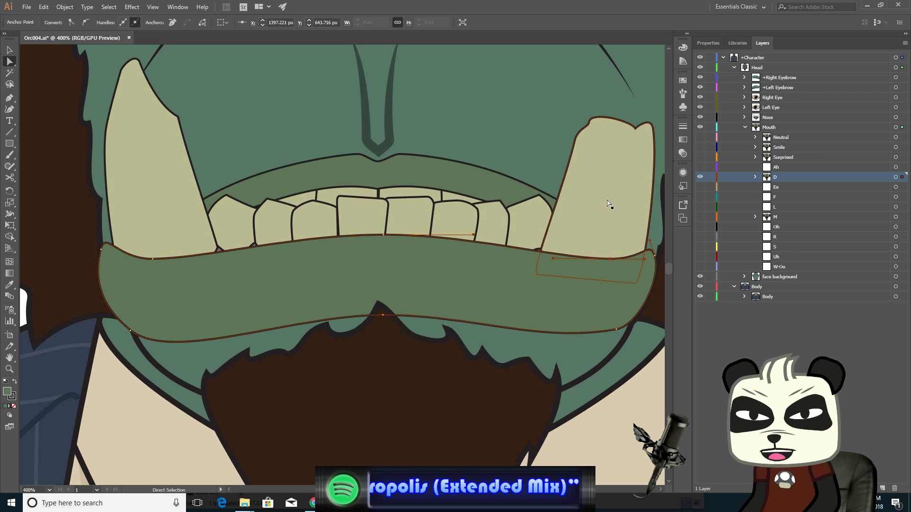
# - Nudge the lower lip's bottom-left and bottom-right anchors down slightly
pyautogui.click(131, 330)
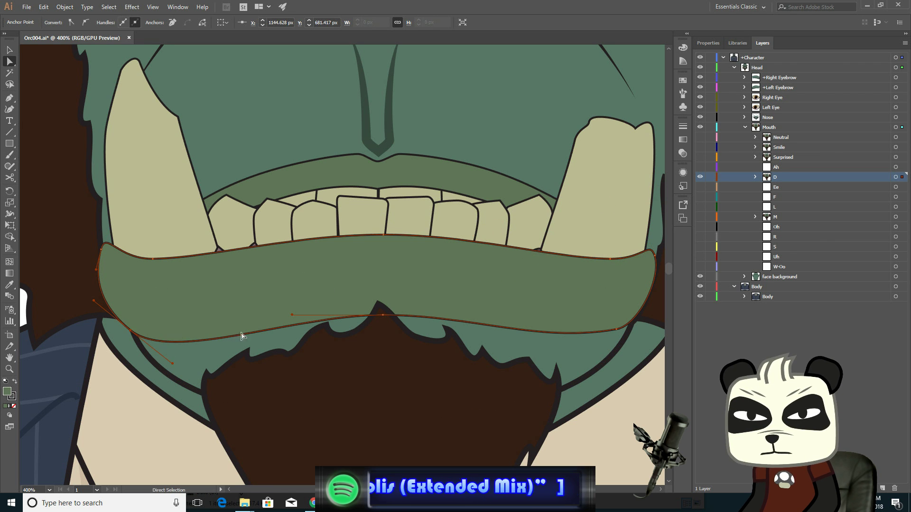
pyautogui.press('Down')
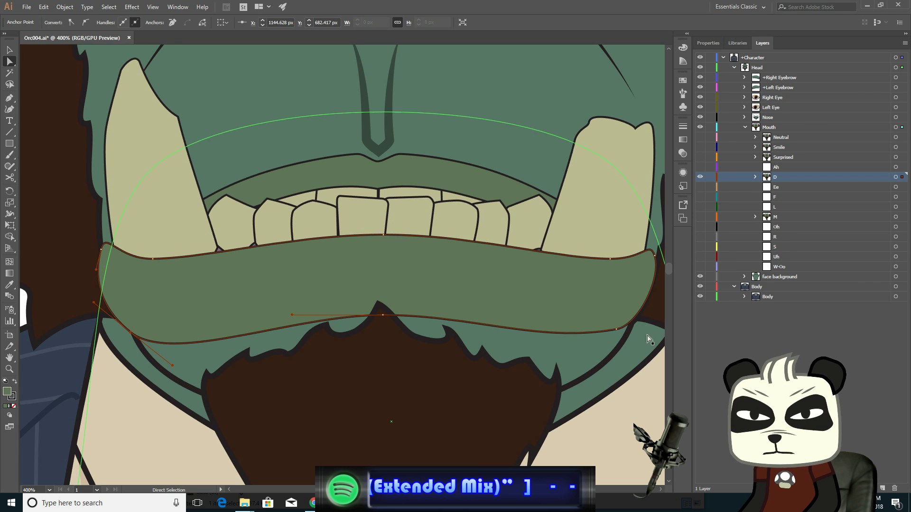
pyautogui.click(616, 329)
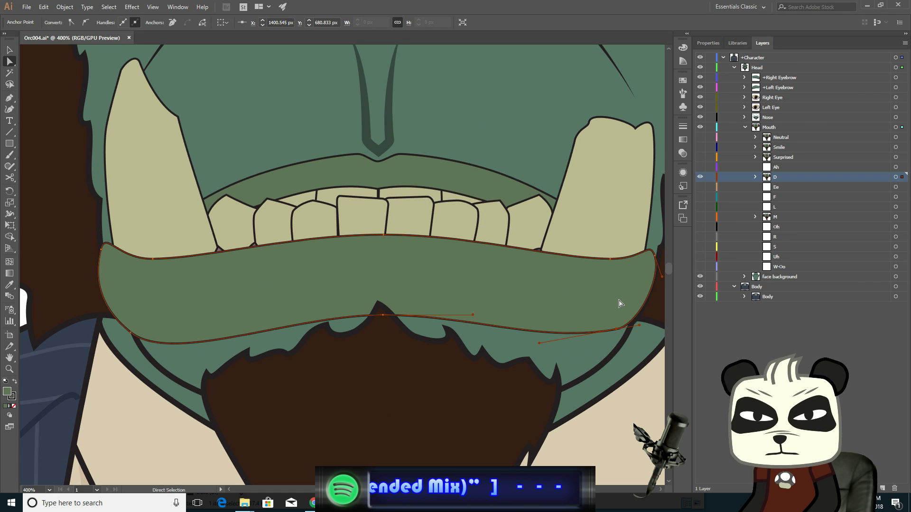
pyautogui.press('Down')
pyautogui.press('Down')
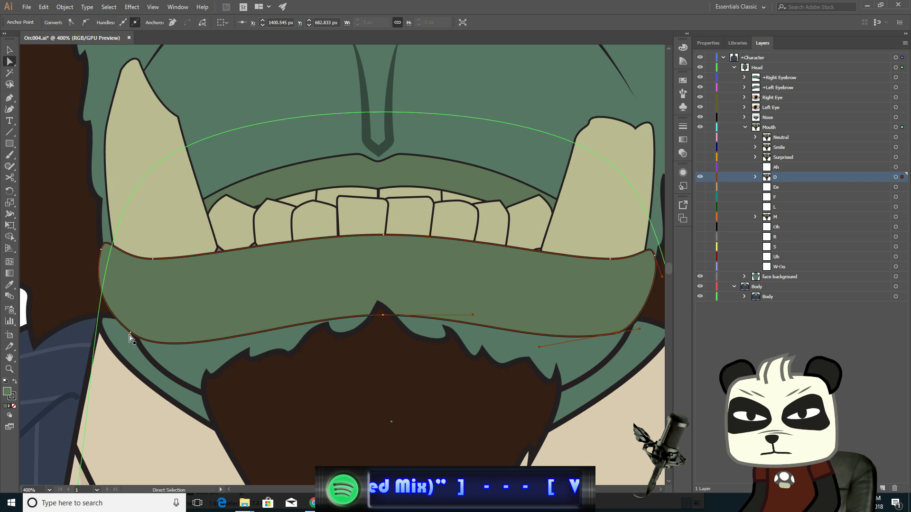
pyautogui.click(130, 333)
pyautogui.press('Down')
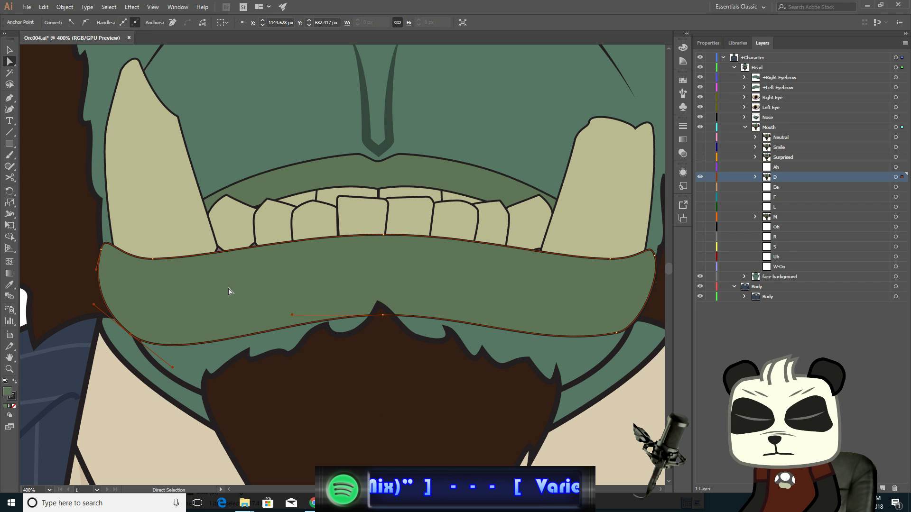
pyautogui.press('Down')
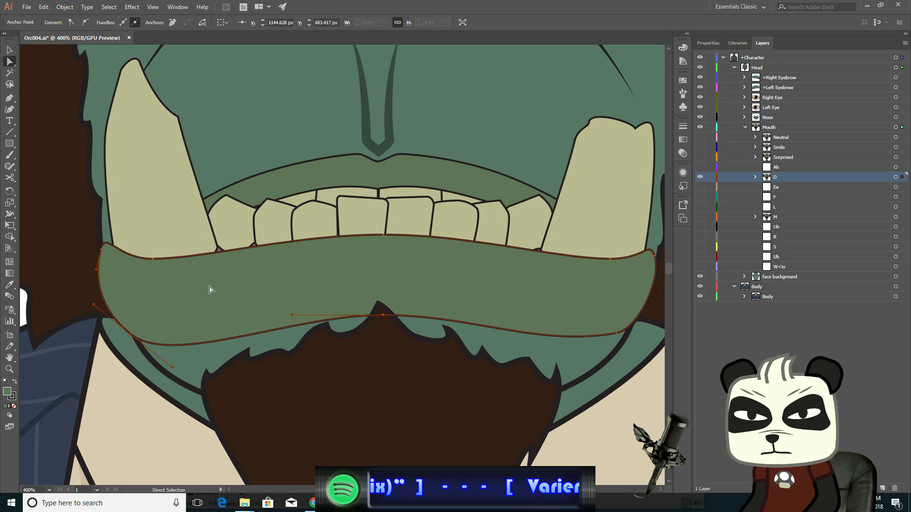
# - Nudge the lower lip's upper-left corner anchor down slightly
pyautogui.click(101, 250)
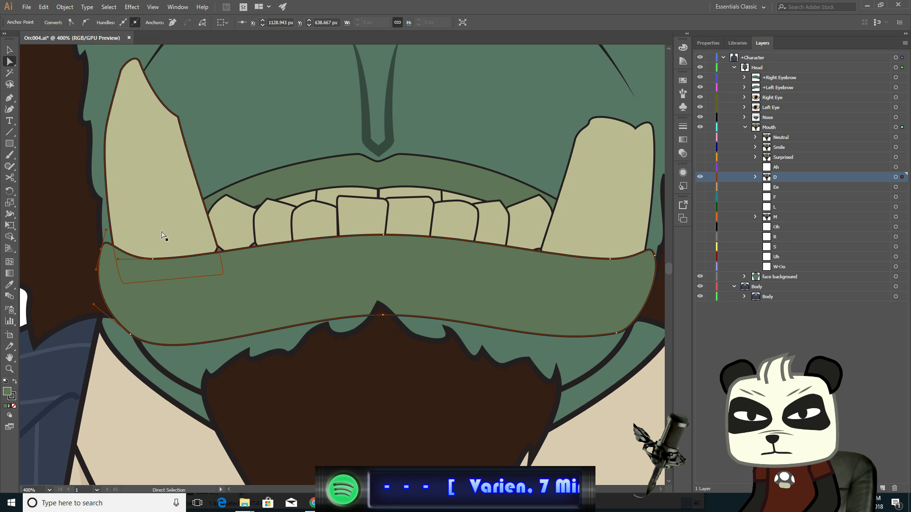
pyautogui.press('Down')
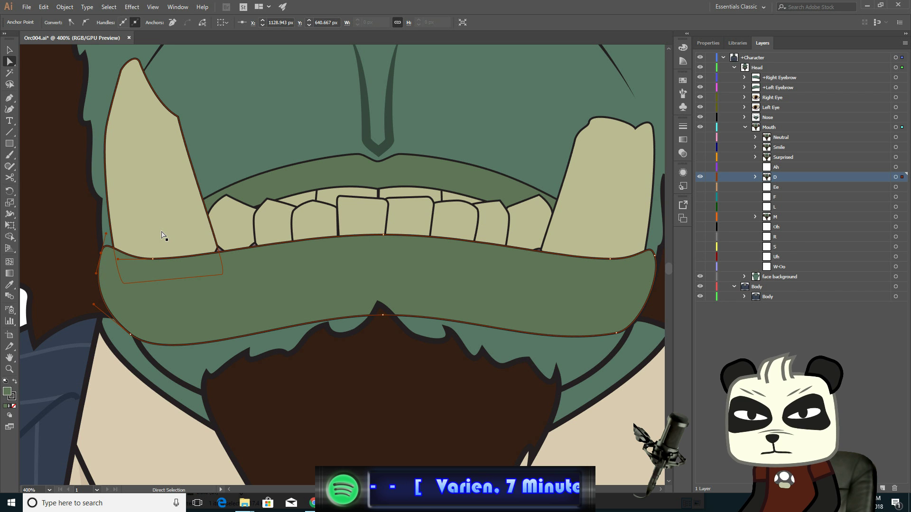
# - Select the lower lip's upper-right corner anchor and pull its handle slightly inward
pyautogui.click(655, 256)
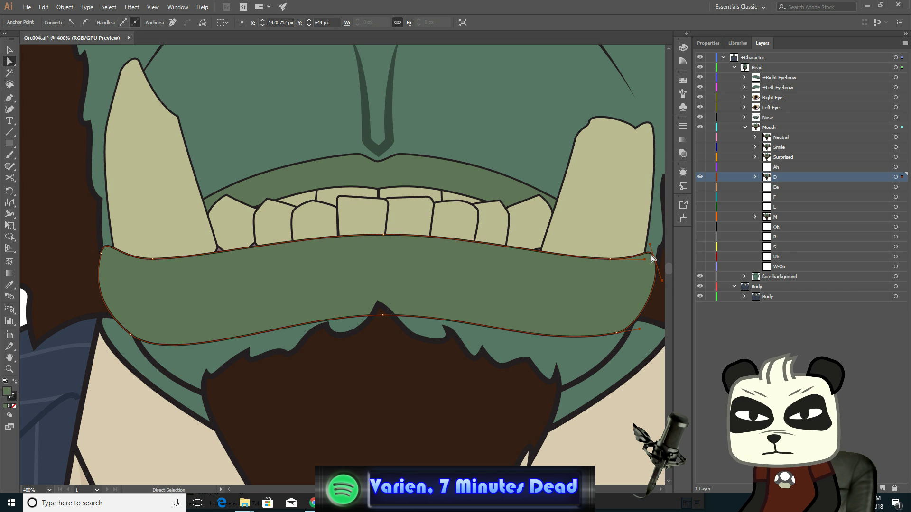
pyautogui.click(647, 255)
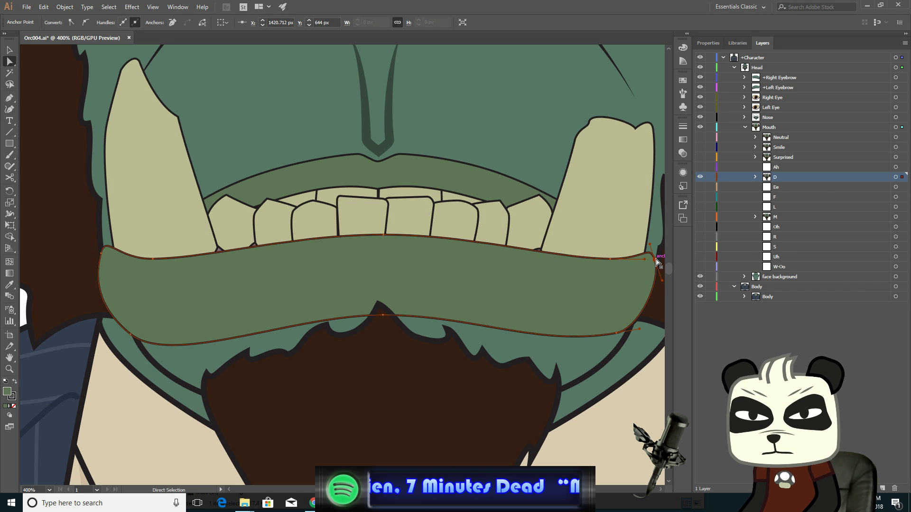
pyautogui.moveTo(655, 259); pyautogui.dragTo(651, 260)
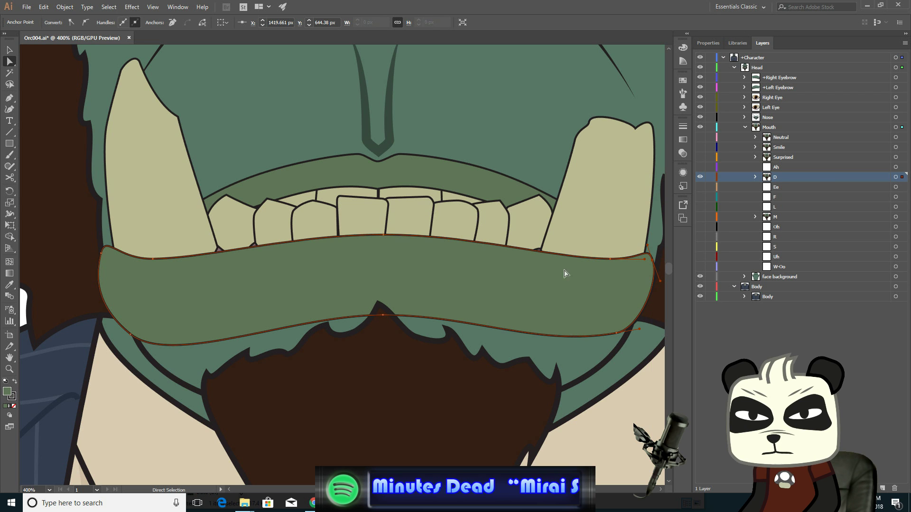
# - Adjust the handles of the lower lip's left-side anchors to round the left corner
pyautogui.click(100, 256)
pyautogui.moveTo(102, 257); pyautogui.dragTo(104, 257)
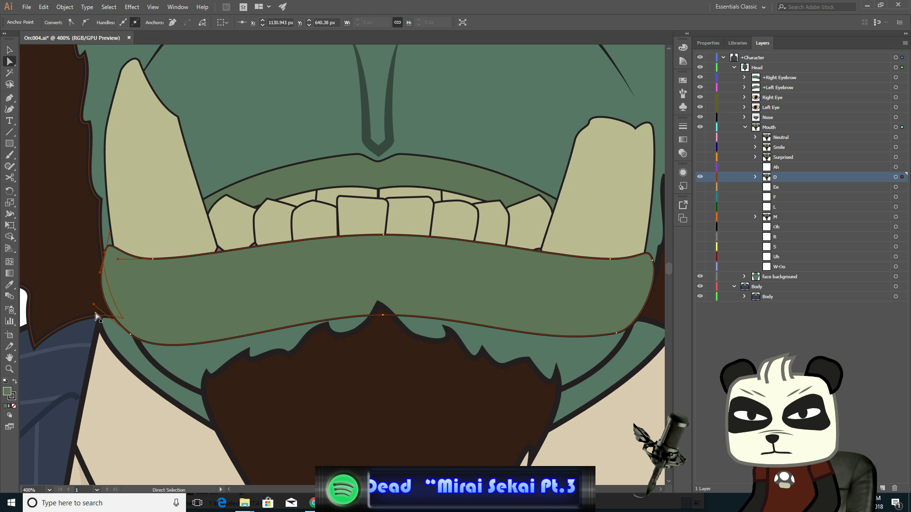
pyautogui.moveTo(95, 308); pyautogui.dragTo(105, 306)
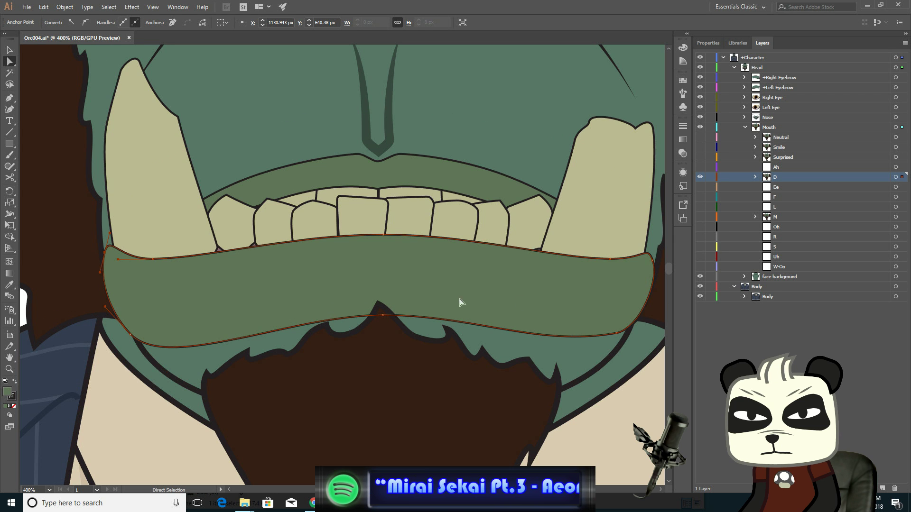
pyautogui.click(616, 333)
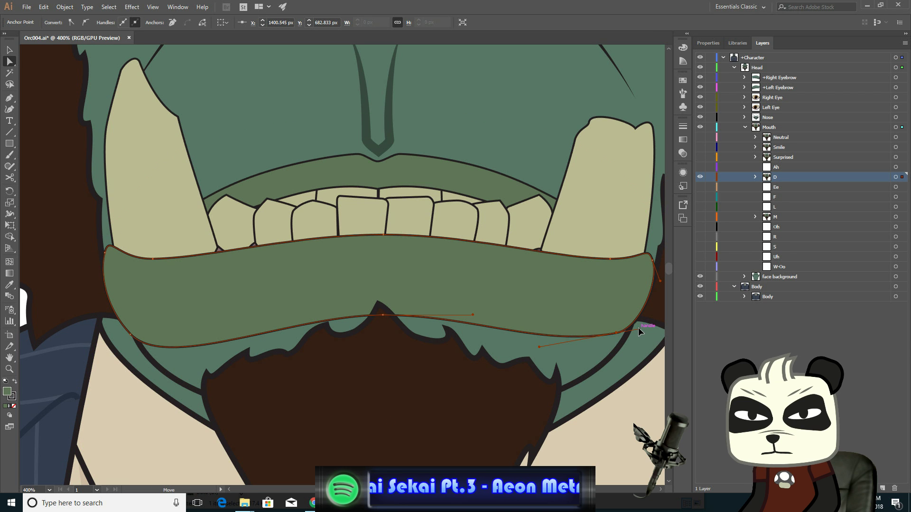
pyautogui.moveTo(639, 326); pyautogui.dragTo(556, 357)
pyautogui.hotkey('ctrl', 'z')
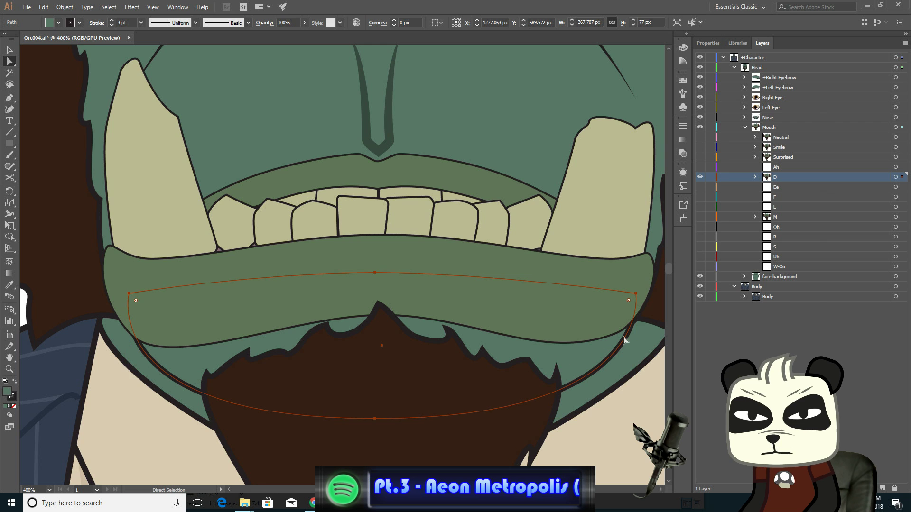
# - Reshape the lower lip's bottom-right curve by adjusting that anchor's handle
pyautogui.click(649, 295)
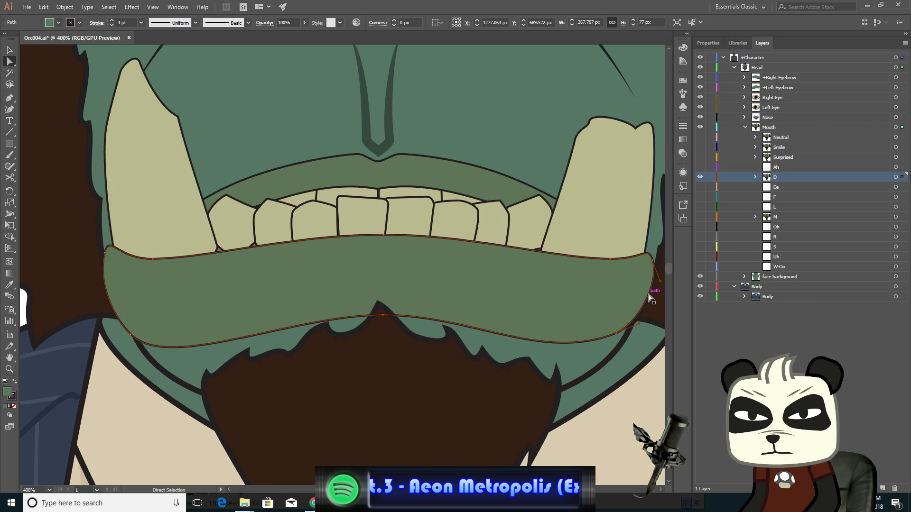
pyautogui.click(616, 334)
pyautogui.moveTo(545, 364); pyautogui.dragTo(563, 354)
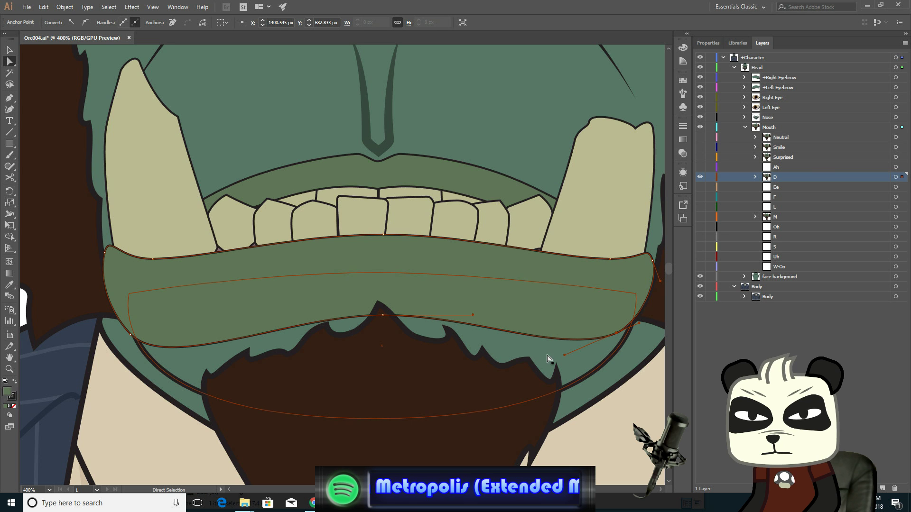
# - Select the beard's top anchors and nudge them down to sit under the lowered lip
pyautogui.click(404, 327)
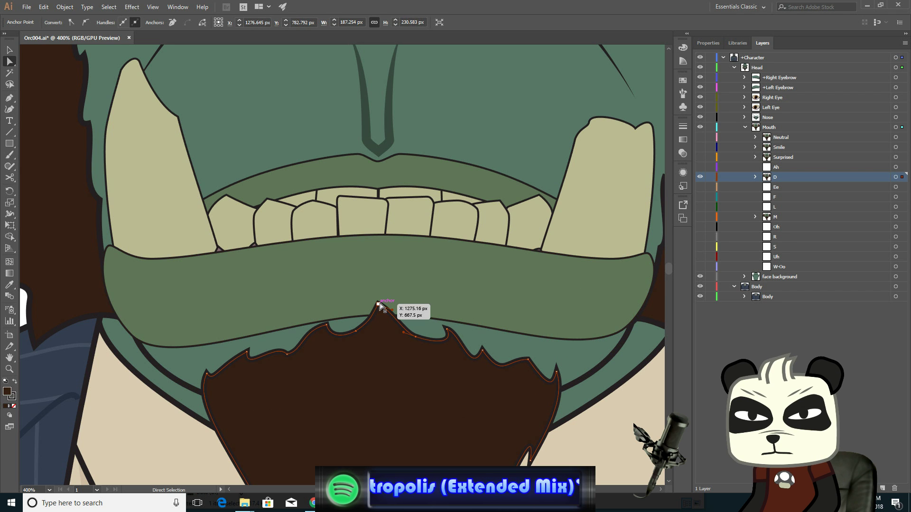
pyautogui.click(379, 304)
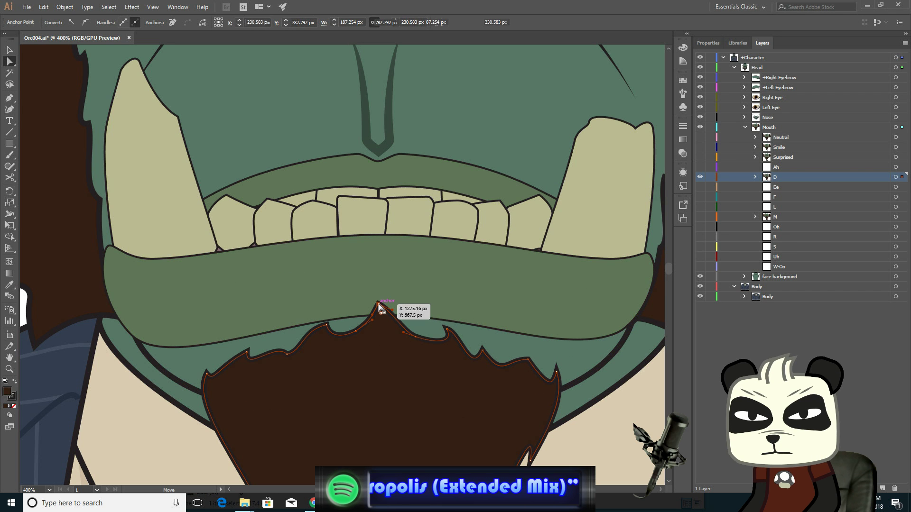
pyautogui.click(356, 331)
pyautogui.click(385, 339)
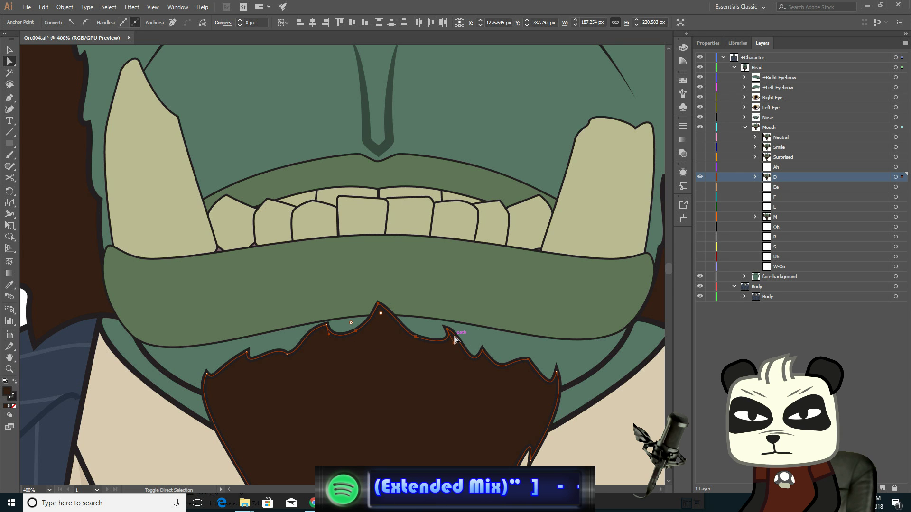
pyautogui.press('Down')
pyautogui.press('Down')
pyautogui.press('Down')
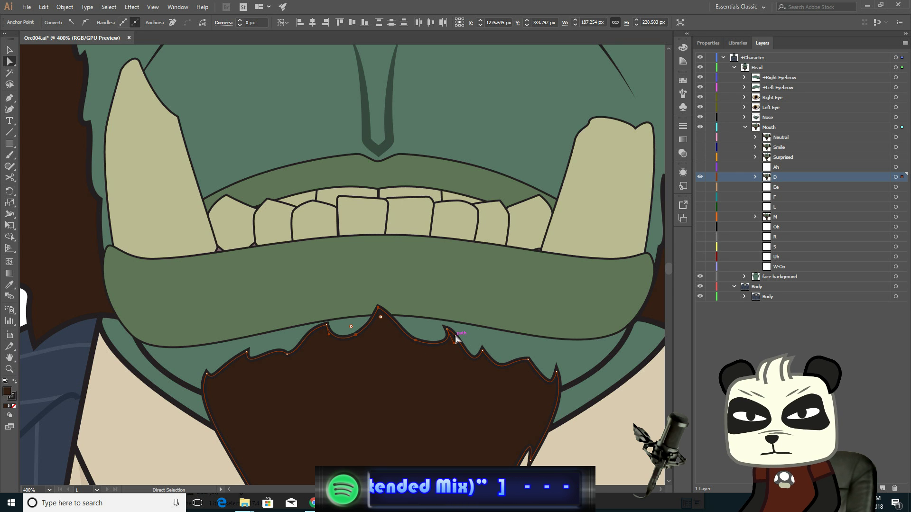
pyautogui.press('Down')
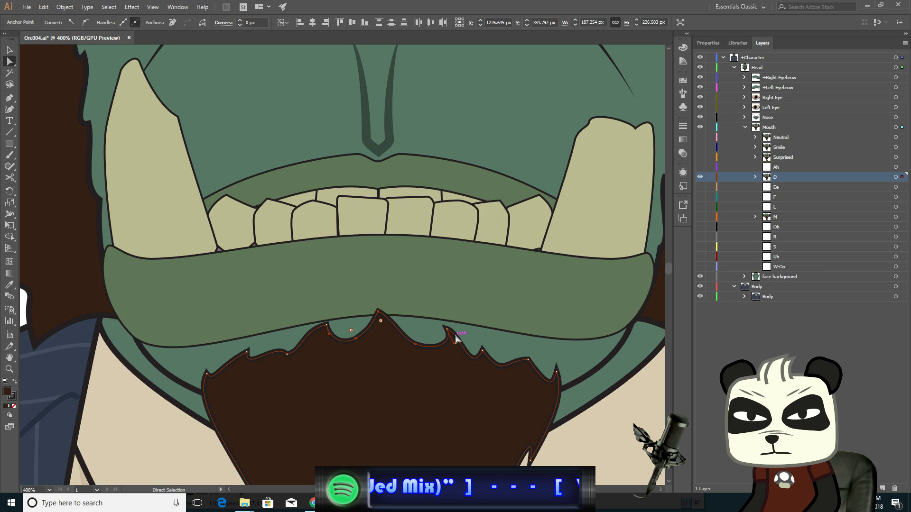
# - Nudge the beard's top point further down and pull its handle leftward
pyautogui.click(379, 314)
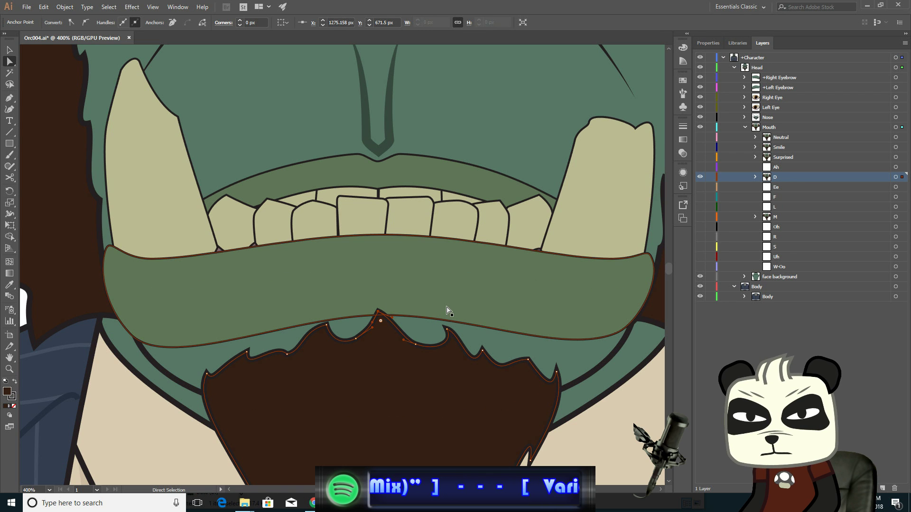
pyautogui.press('Down')
pyautogui.press('Down')
pyautogui.press('Down')
pyautogui.press('Down')
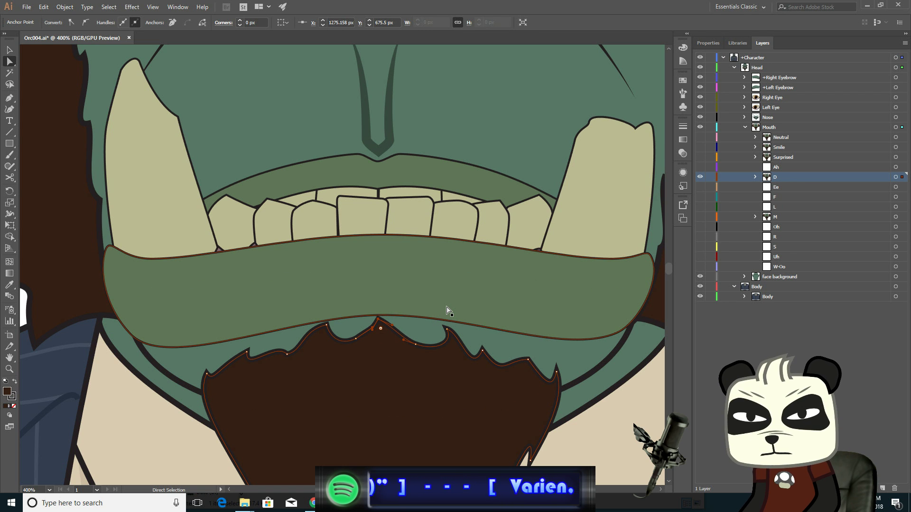
pyautogui.moveTo(381, 327); pyautogui.dragTo(328, 328)
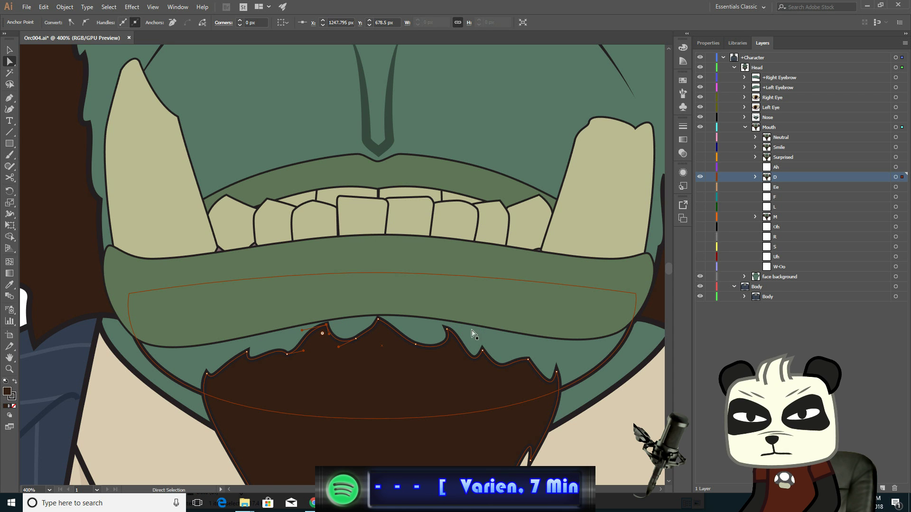
# - Nudge the beard anchor right of the peak down
pyautogui.keyDown('shift'); pyautogui.click(446, 329); pyautogui.keyUp('shift')
pyautogui.press('Down')
pyautogui.press('Down')
pyautogui.press('Down')
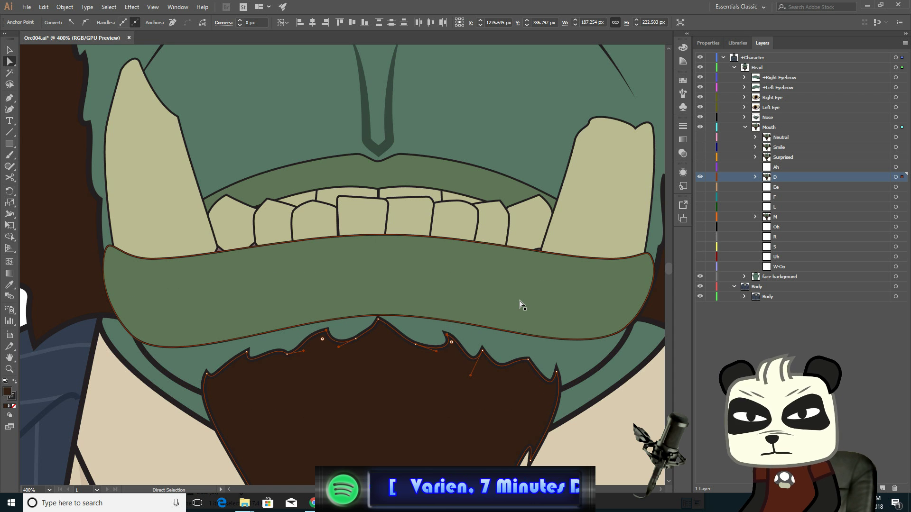
pyautogui.press('Down')
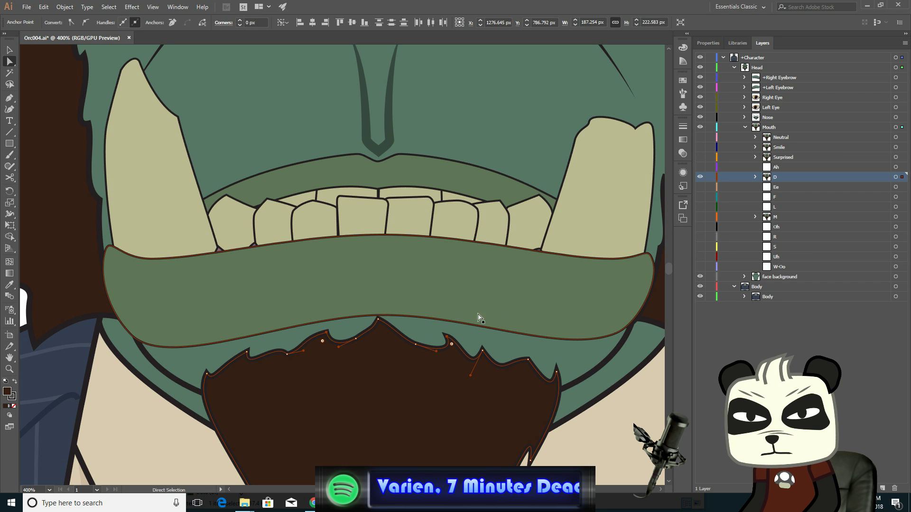
# - Nudge the beard's left-side top anchor down slightly
pyautogui.click(287, 355)
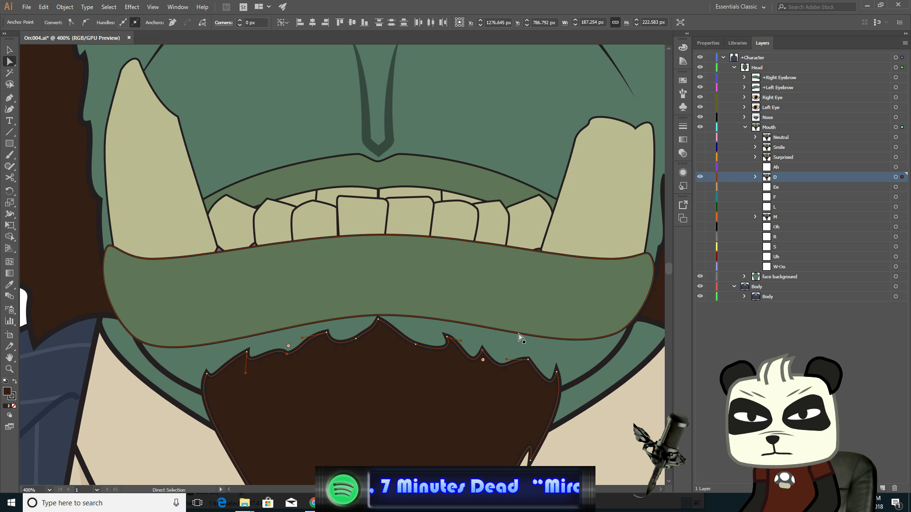
pyautogui.press('Down')
pyautogui.press('Down')
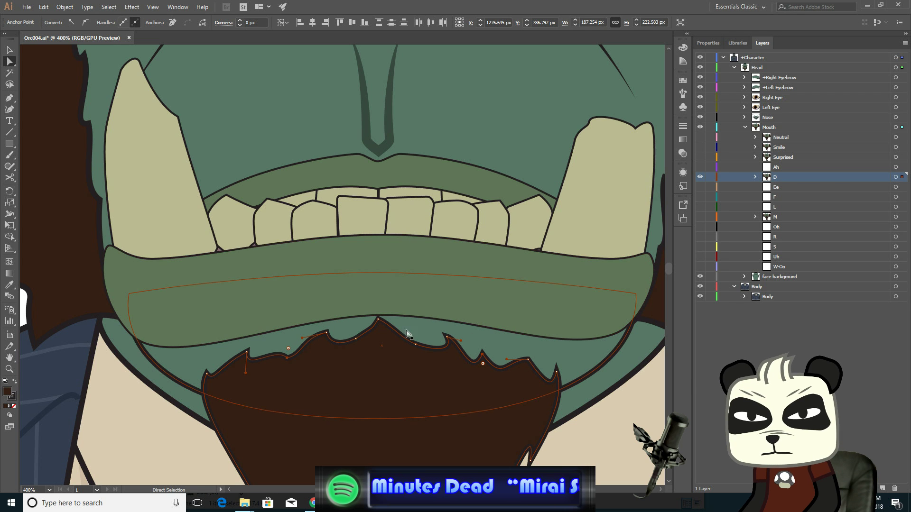
# - Select several beard top anchors around the peak and nudge them down slightly
pyautogui.click(326, 332)
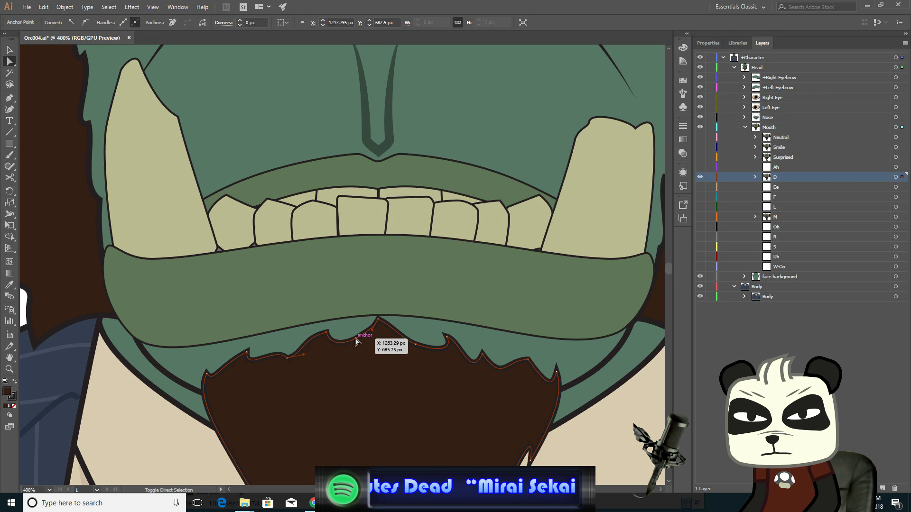
pyautogui.keyDown('shift'); pyautogui.click(356, 339); pyautogui.keyUp('shift')
pyautogui.keyDown('shift'); pyautogui.click(415, 345); pyautogui.keyUp('shift')
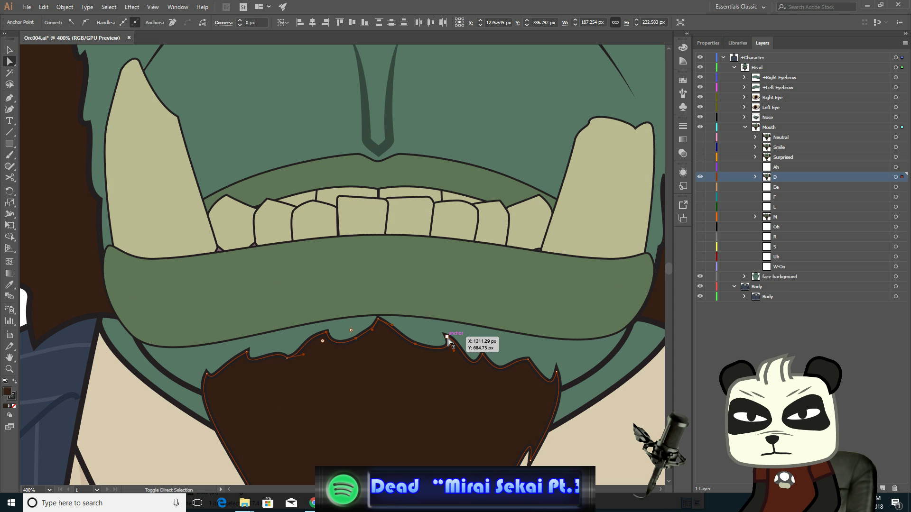
pyautogui.keyDown('shift'); pyautogui.click(447, 336); pyautogui.keyUp('shift')
pyautogui.keyDown('shift'); pyautogui.click(378, 319); pyautogui.keyUp('shift')
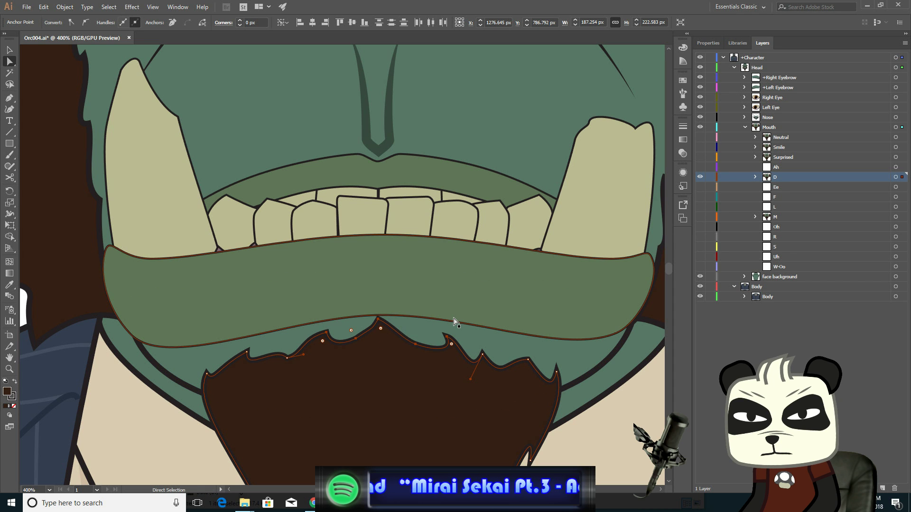
pyautogui.press('Down')
pyautogui.press('Down')
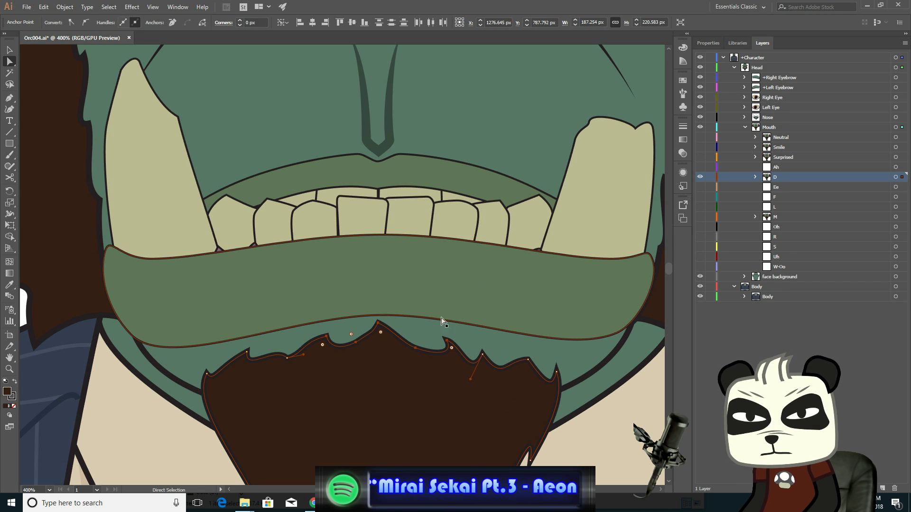
# - Zoom out and toggle the Neutral mouth layer's visibility to compare it with the D mouth
pyautogui.click(247, 352)
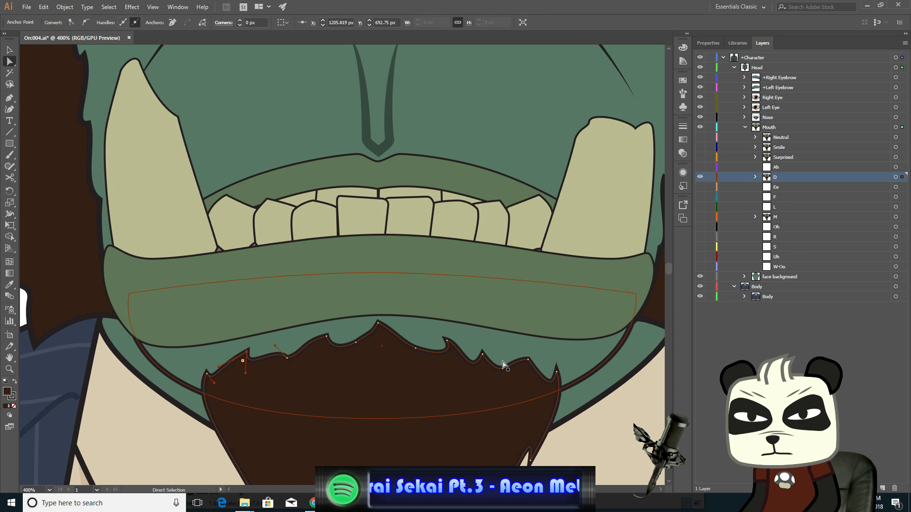
pyautogui.keyDown('shift'); pyautogui.click(528, 361); pyautogui.keyUp('shift')
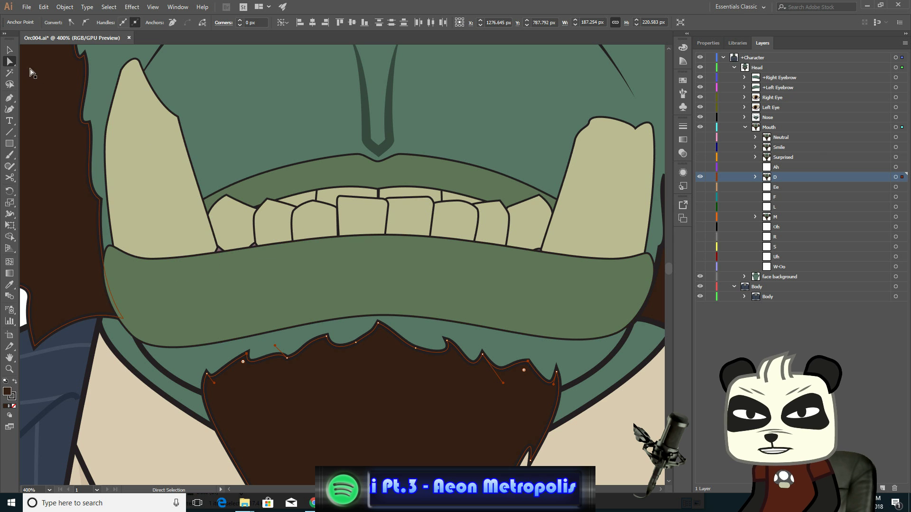
pyautogui.press('v')
pyautogui.scroll(-3, 286, 279)
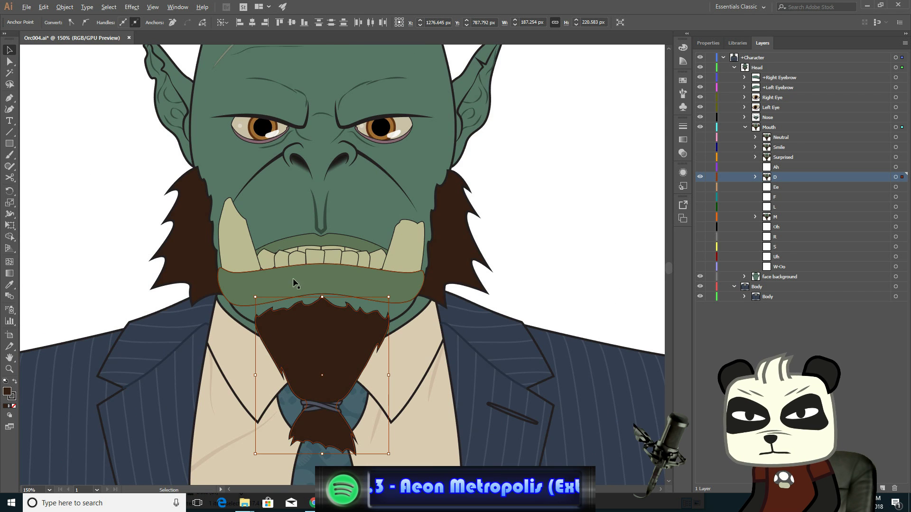
pyautogui.click(622, 188)
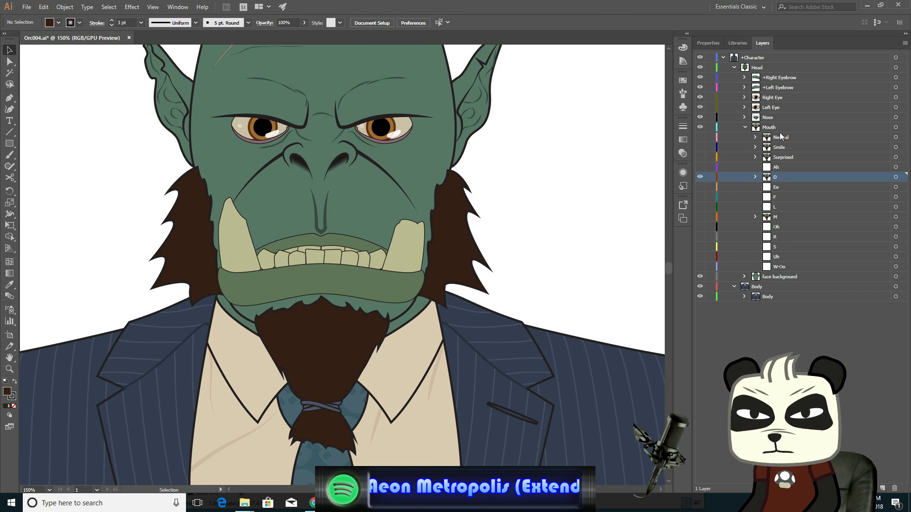
pyautogui.click(701, 138)
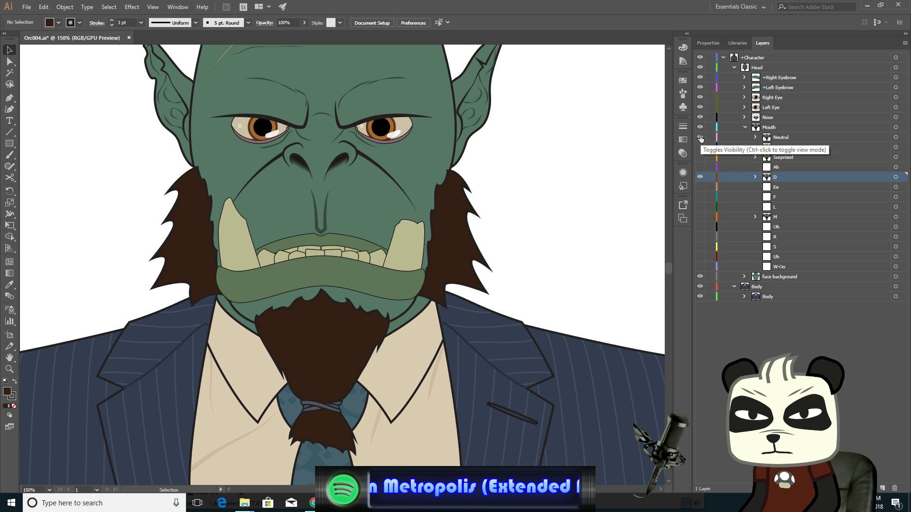
pyautogui.click(701, 138)
pyautogui.click(700, 138)
pyautogui.click(701, 137)
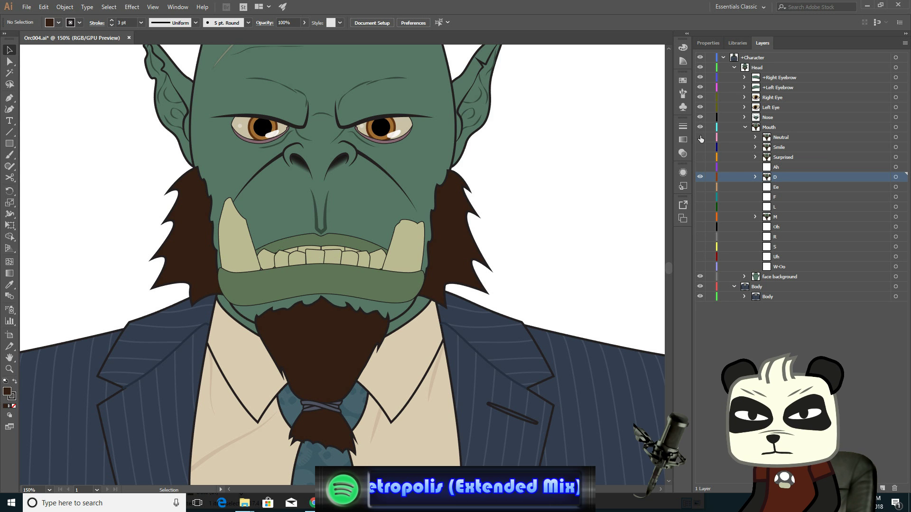
pyautogui.click(700, 138)
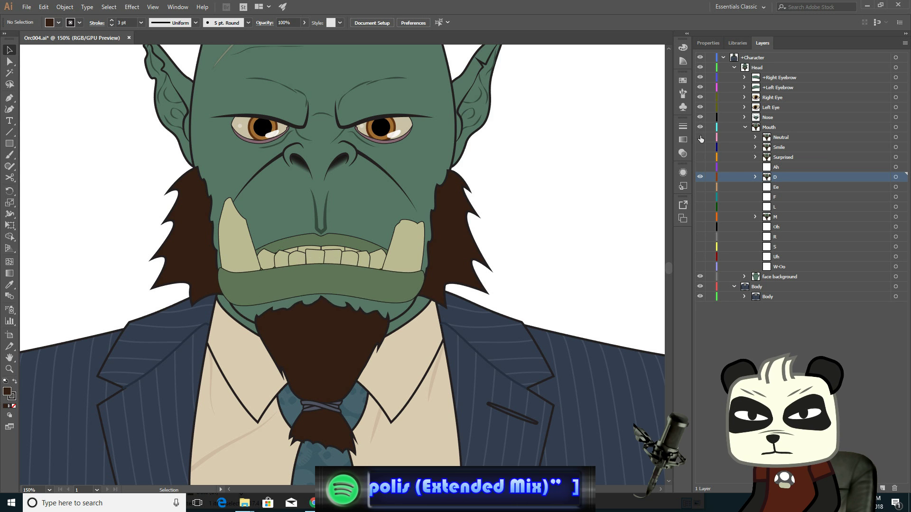
pyautogui.click(701, 137)
pyautogui.click(701, 138)
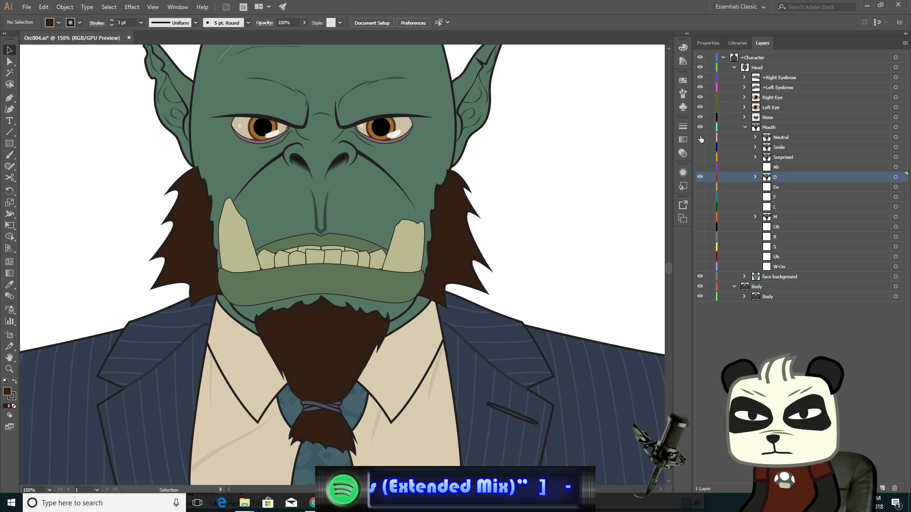
# - Toggle the Neutral mouth layer's visibility repeatedly to compare it with the D mouth
pyautogui.click(701, 137)
pyautogui.click(700, 138)
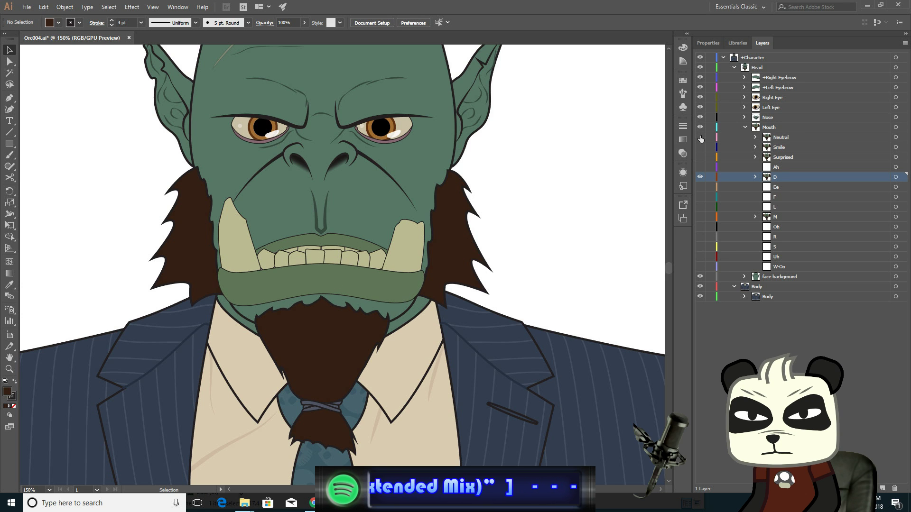
pyautogui.click(701, 138)
pyautogui.click(701, 137)
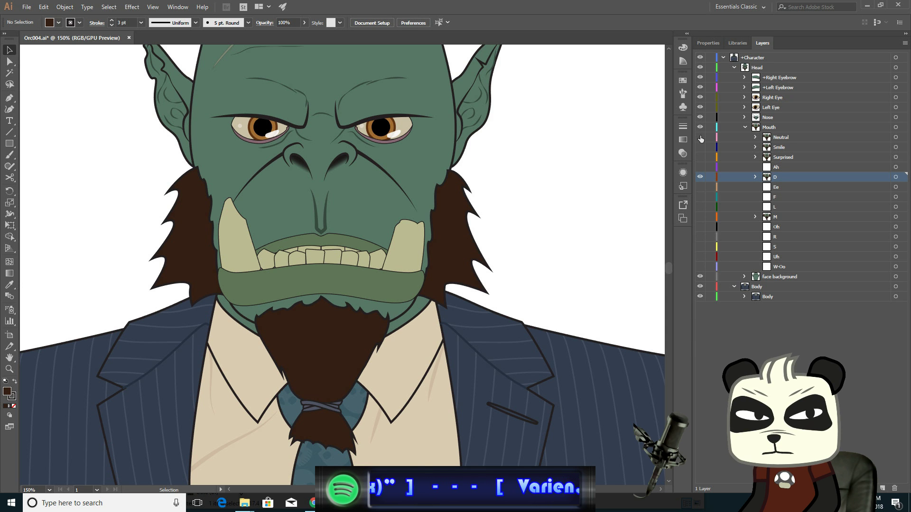
pyautogui.click(701, 137)
pyautogui.click(700, 137)
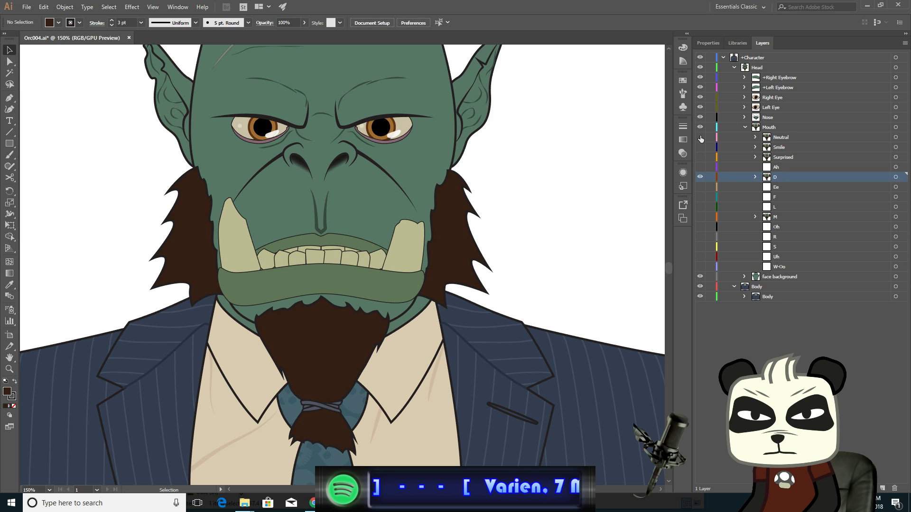
pyautogui.click(701, 137)
pyautogui.click(700, 137)
pyautogui.click(700, 137)
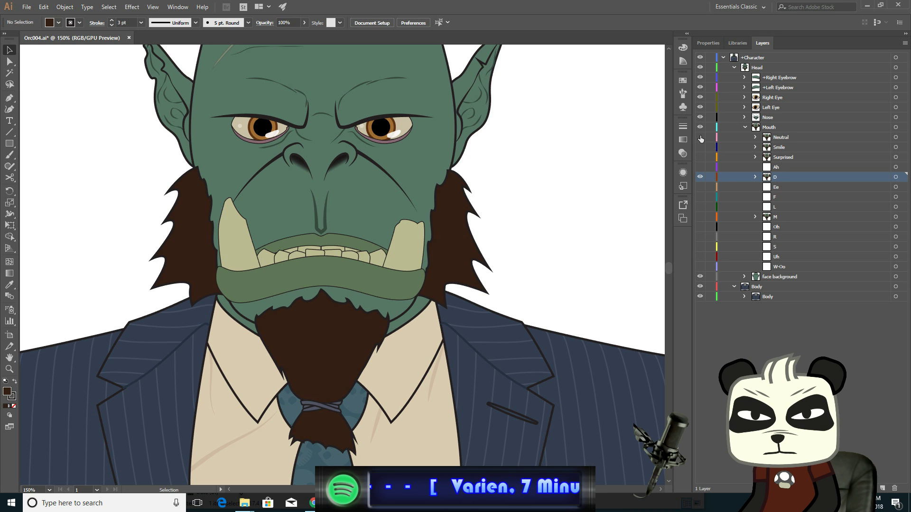
pyautogui.click(701, 137)
pyautogui.click(701, 137)
pyautogui.click(700, 137)
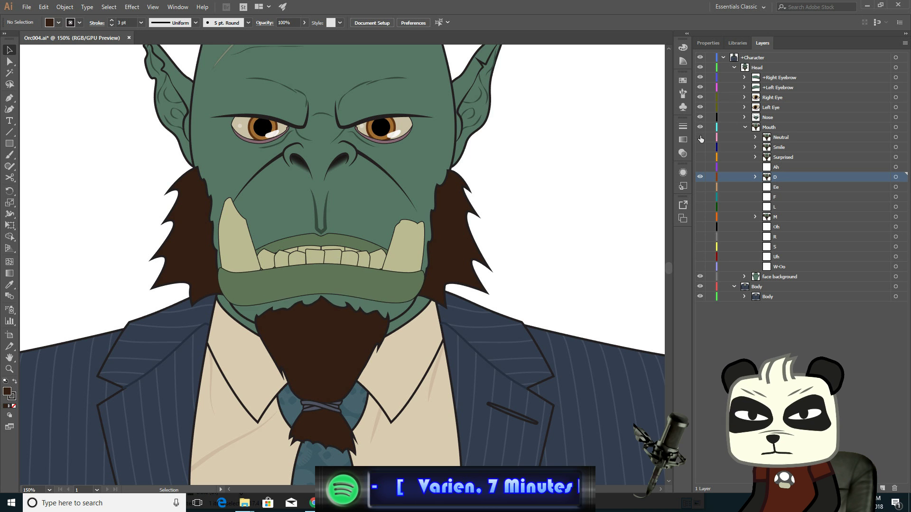
pyautogui.click(700, 137)
pyautogui.click(700, 137)
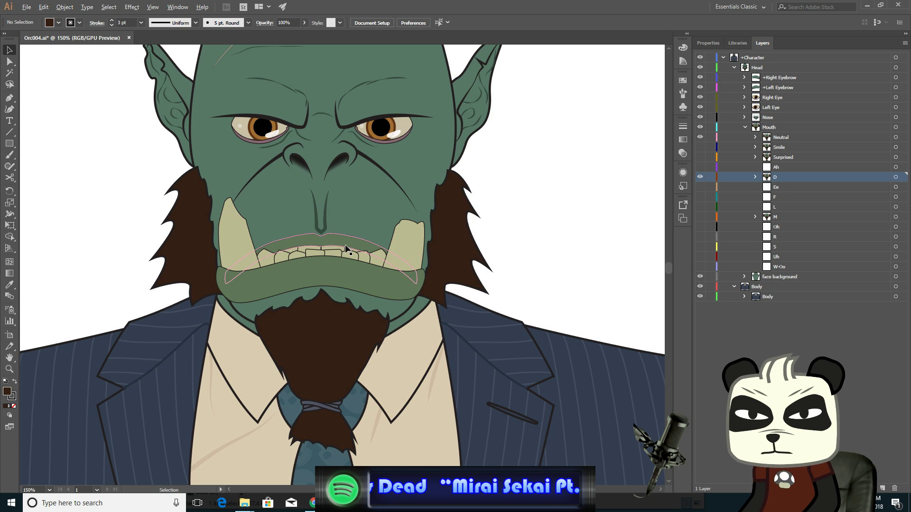
# - Zoom in on the upper lip and nudge its centre peak anchors up with Direct Selection
pyautogui.scroll(2, 345, 247)
pyautogui.scroll(1, 346, 248)
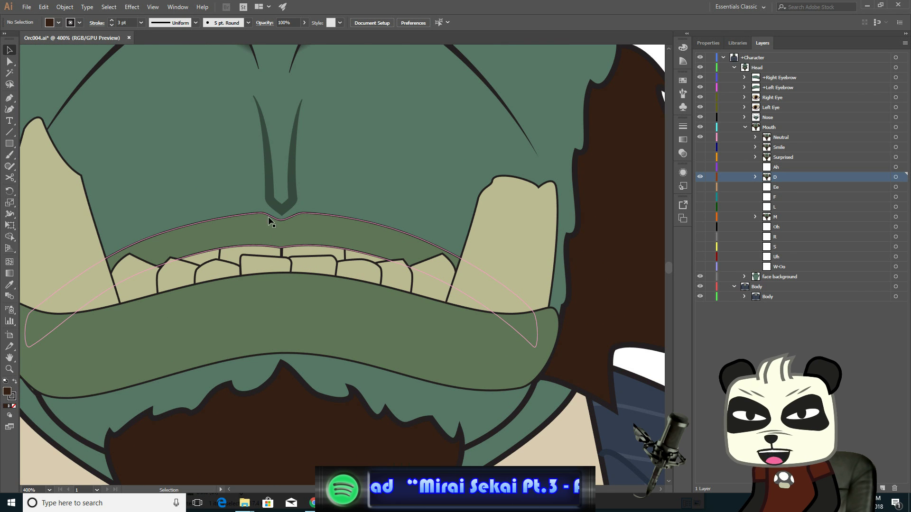
pyautogui.click(10, 62)
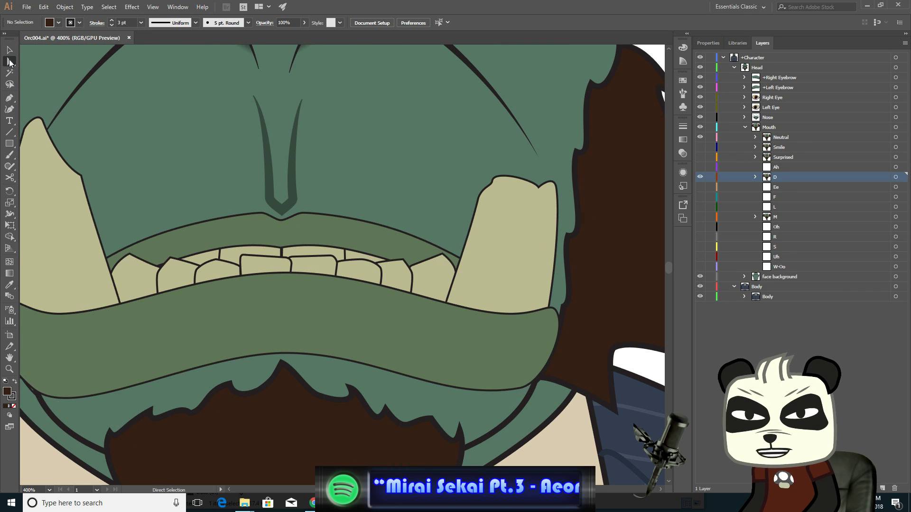
pyautogui.scroll(2, 279, 220)
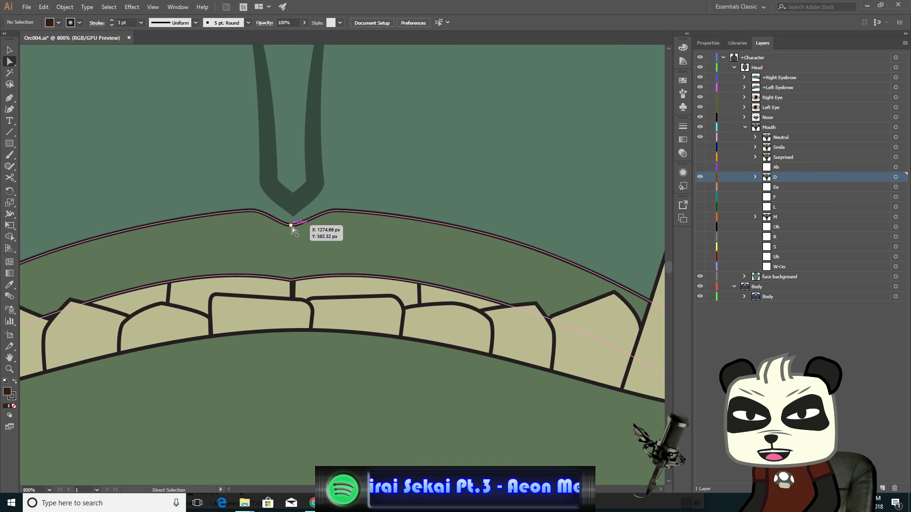
pyautogui.click(292, 226)
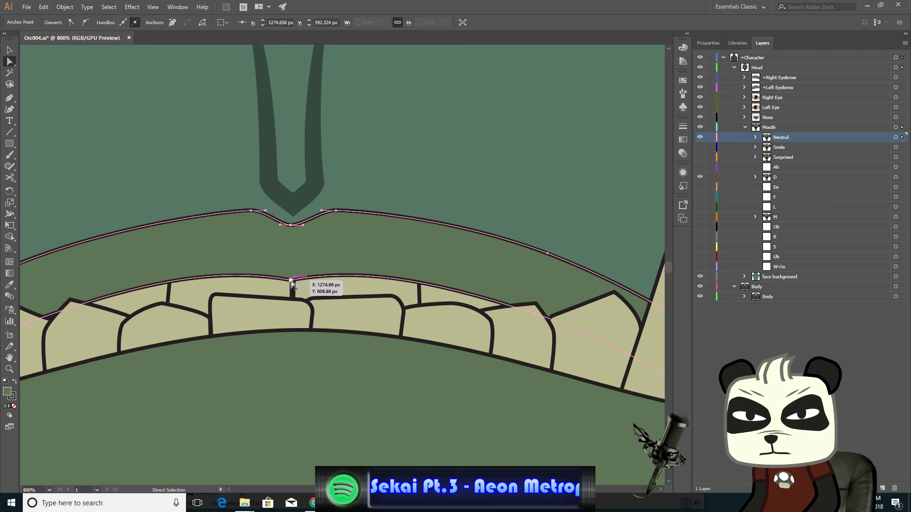
pyautogui.click(291, 281)
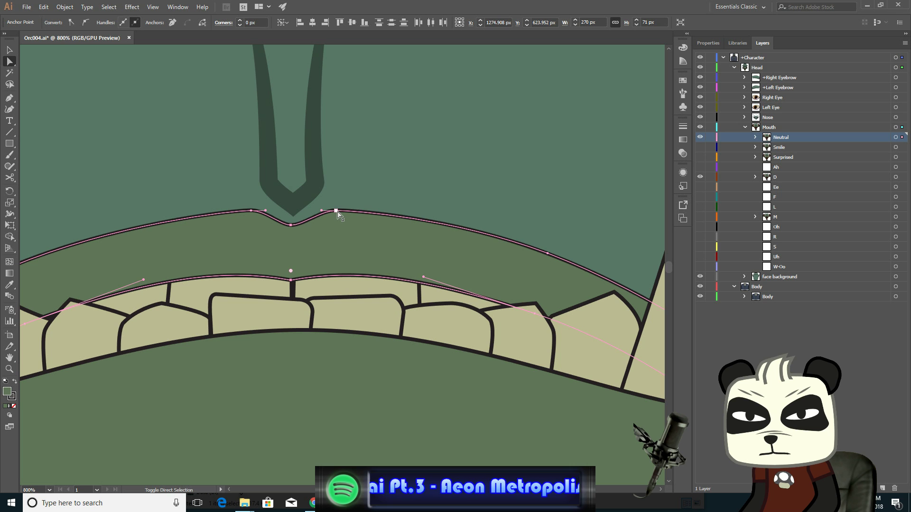
pyautogui.keyDown('shift'); pyautogui.click(251, 212); pyautogui.keyUp('shift')
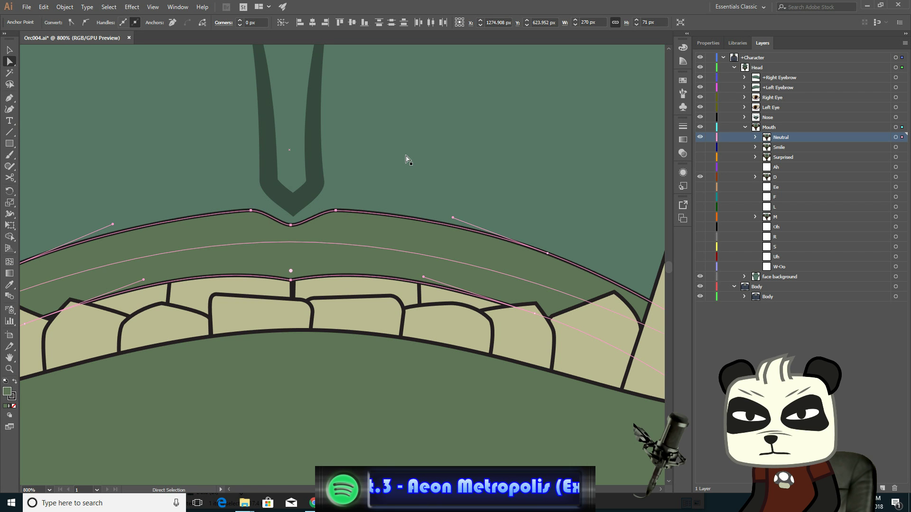
pyautogui.press('Up')
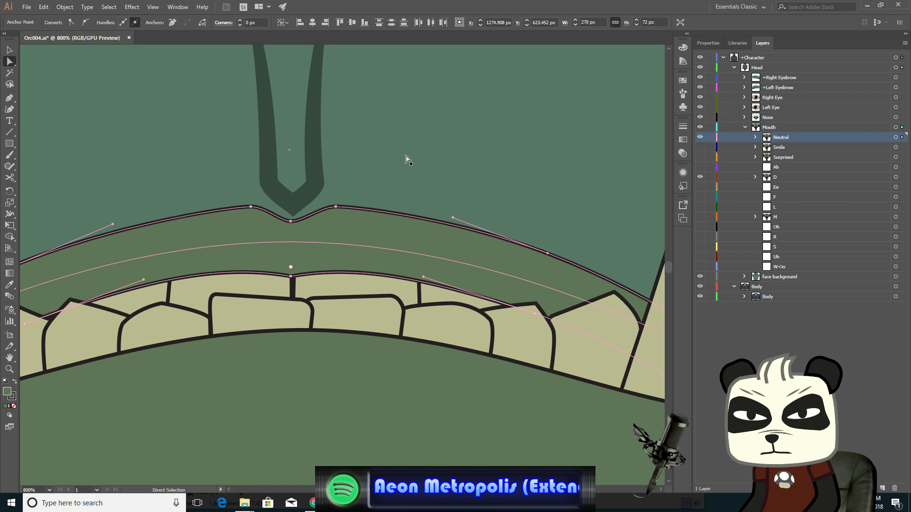
pyautogui.press('Up')
pyautogui.press('Up')
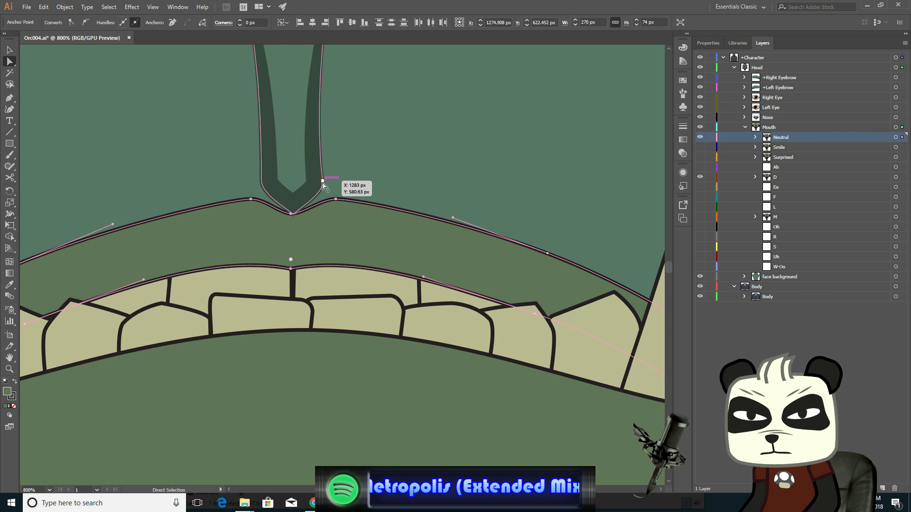
# - Select the nose tip's bottom anchor and nudge it up slightly
pyautogui.click(323, 182)
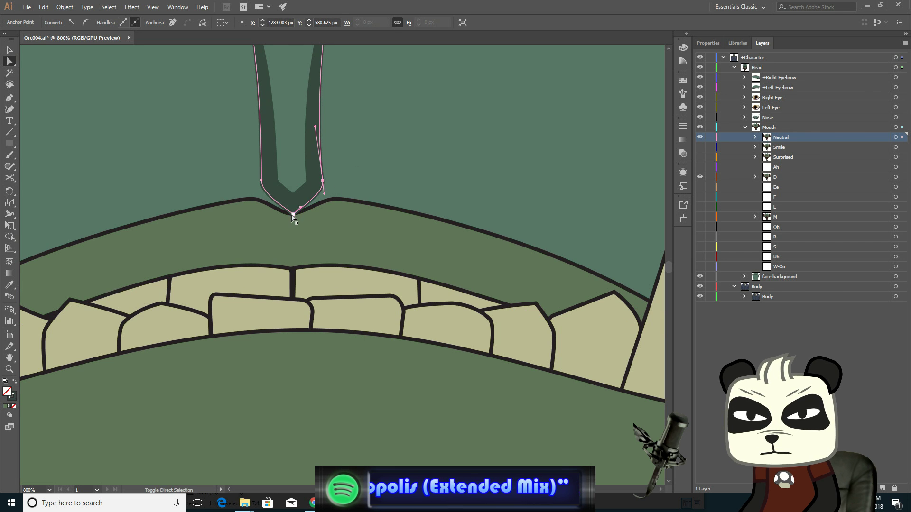
pyautogui.moveTo(275, 209); pyautogui.dragTo(275, 204)
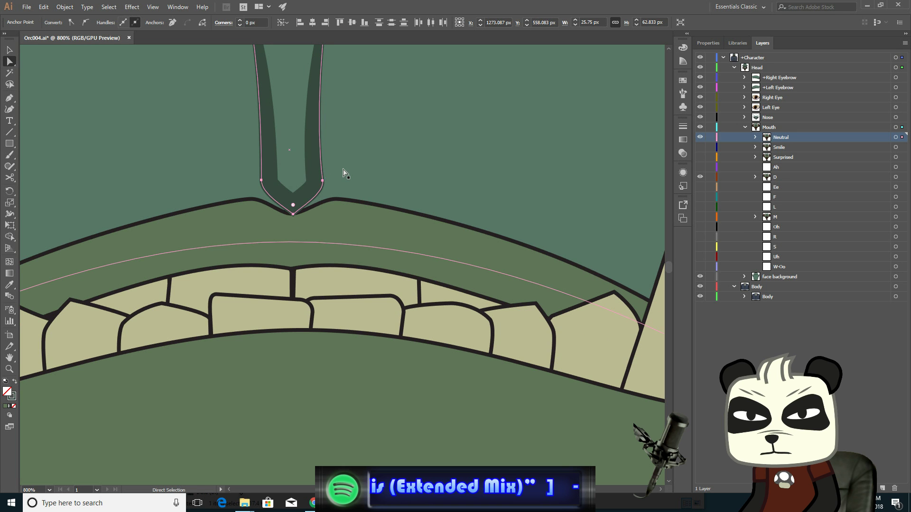
pyautogui.press('Up')
pyautogui.press('Up')
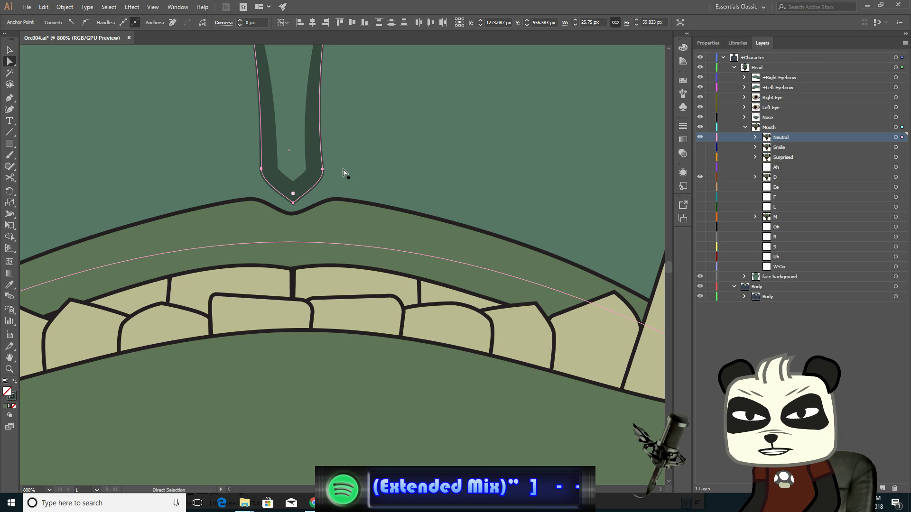
# - Nudge the upper lip's peak anchors outward, the right one right and the left one left
pyautogui.click(336, 200)
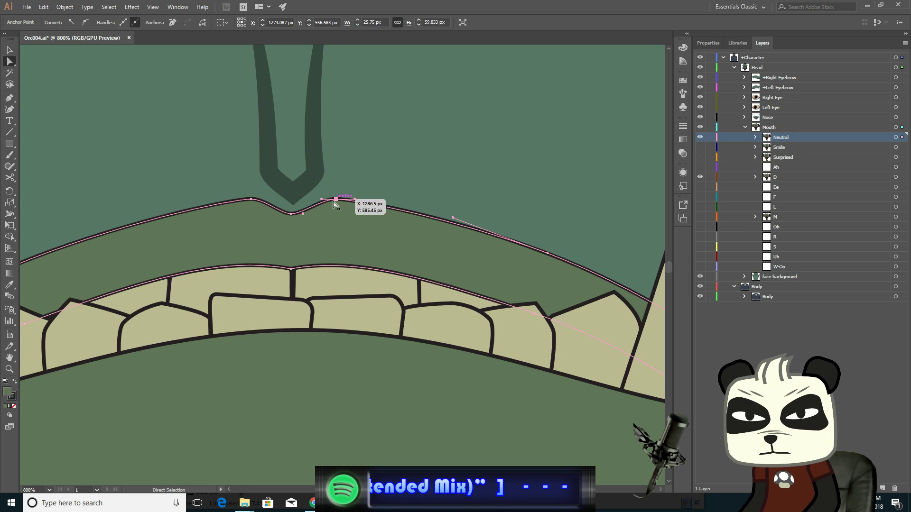
pyautogui.click(251, 200)
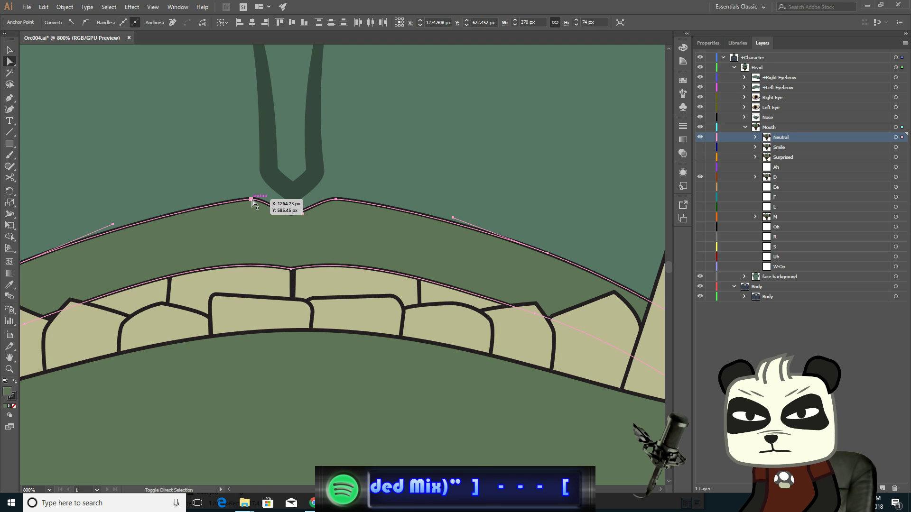
pyautogui.click(337, 201)
pyautogui.press('Right')
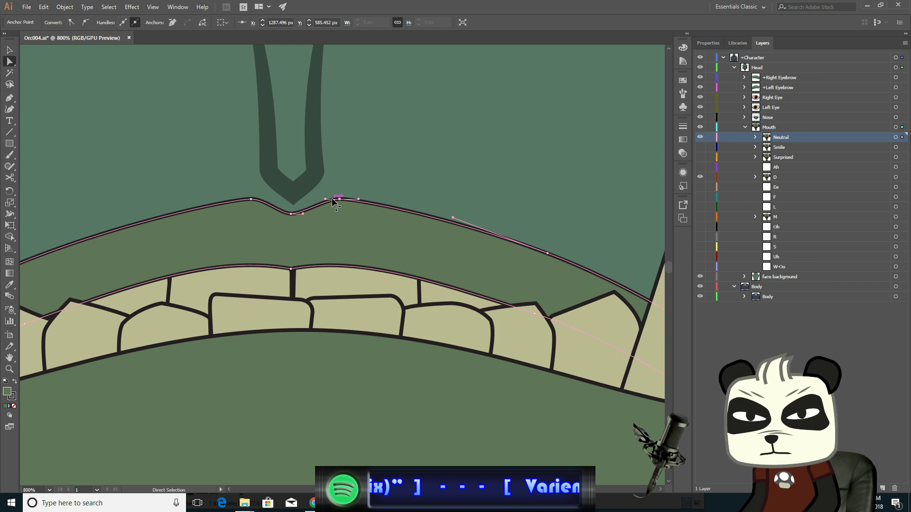
pyautogui.click(251, 200)
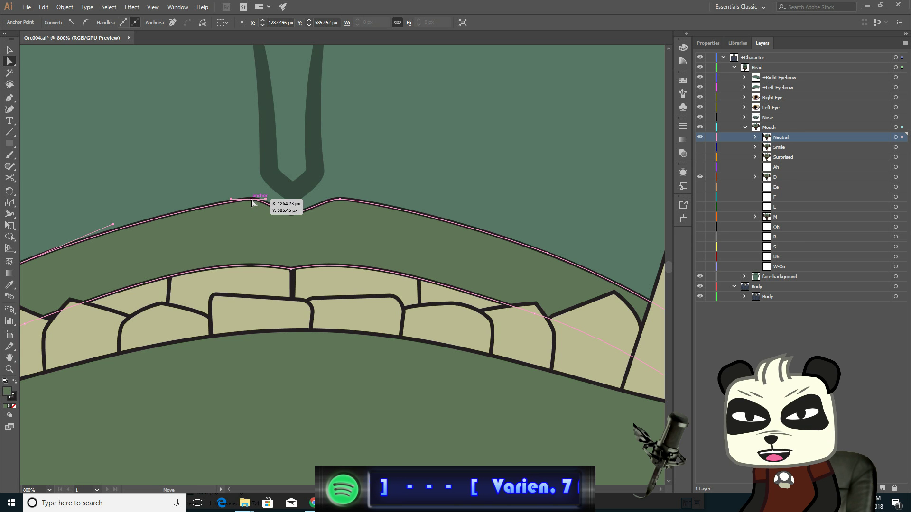
pyautogui.press('Left')
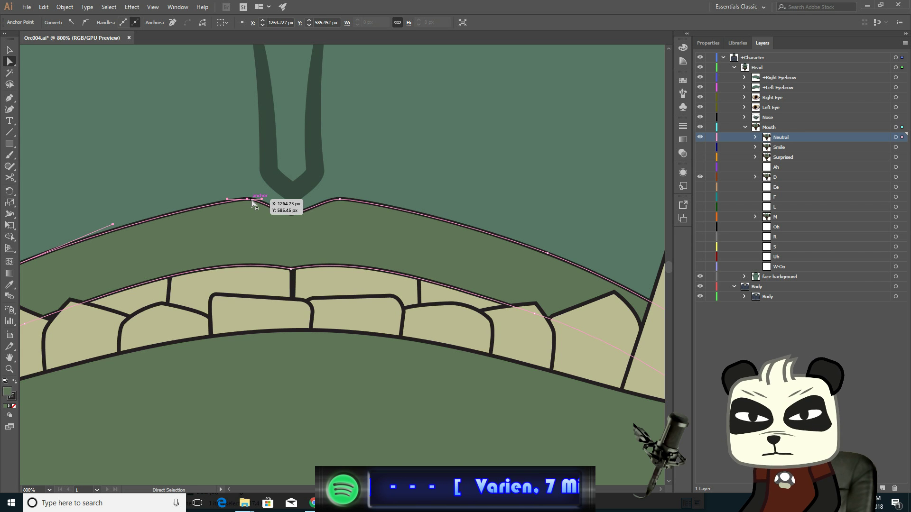
pyautogui.click(547, 253)
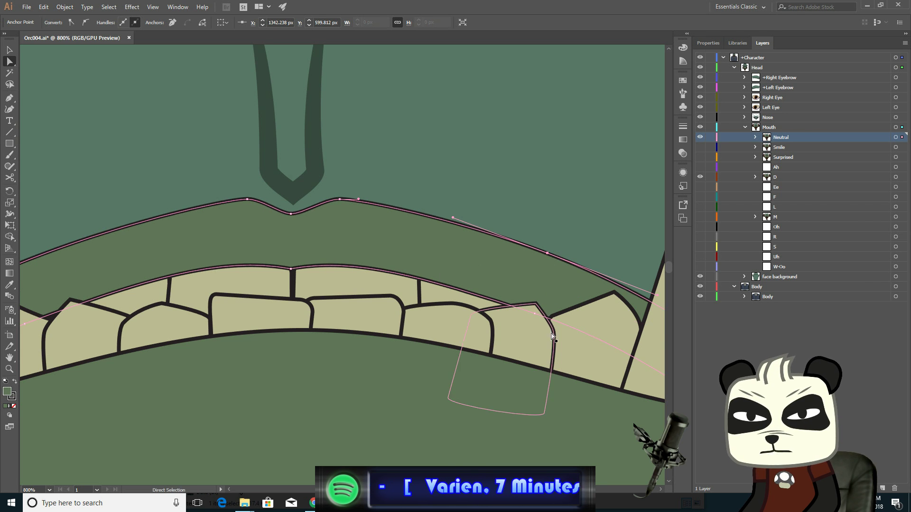
pyautogui.click(536, 315)
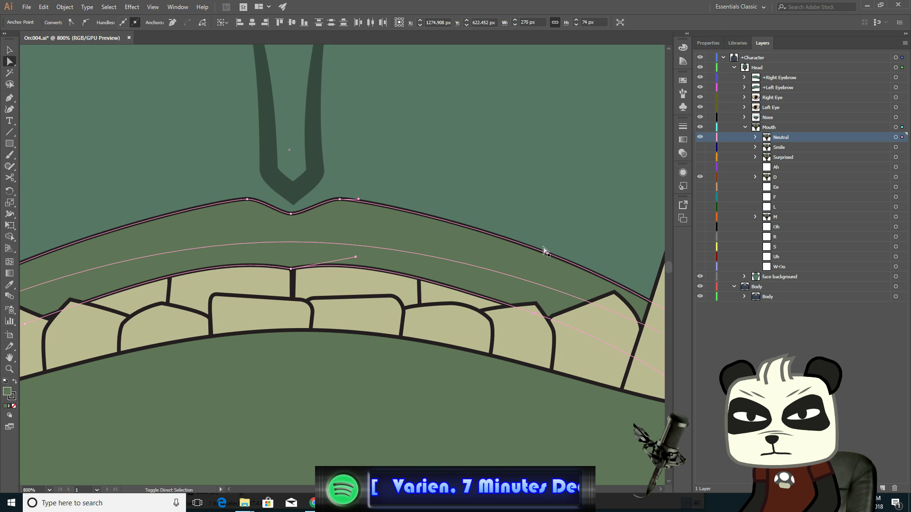
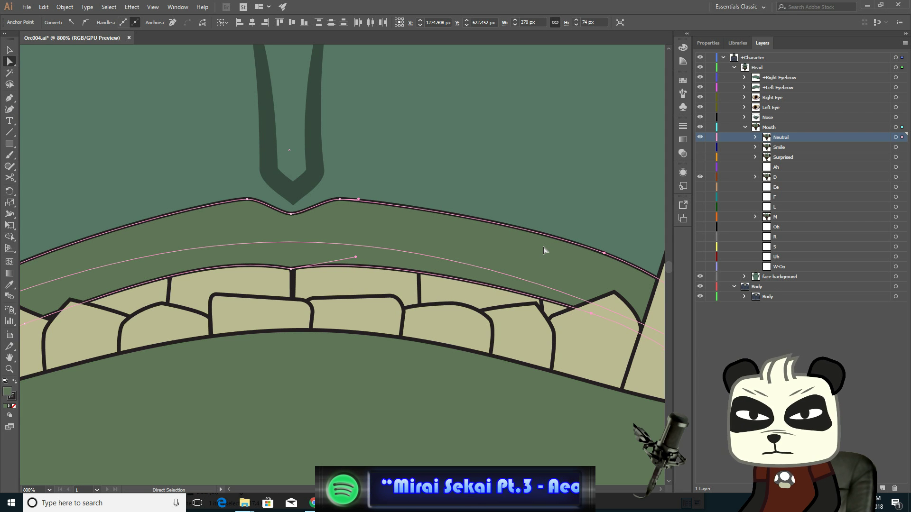
# - Nudge the upper lip's right peak anchor right and its left side anchor seven steps left on the Neutral mouth
pyautogui.press('Right')
pyautogui.moveTo(280, 261); pyautogui.dragTo(512, 253)
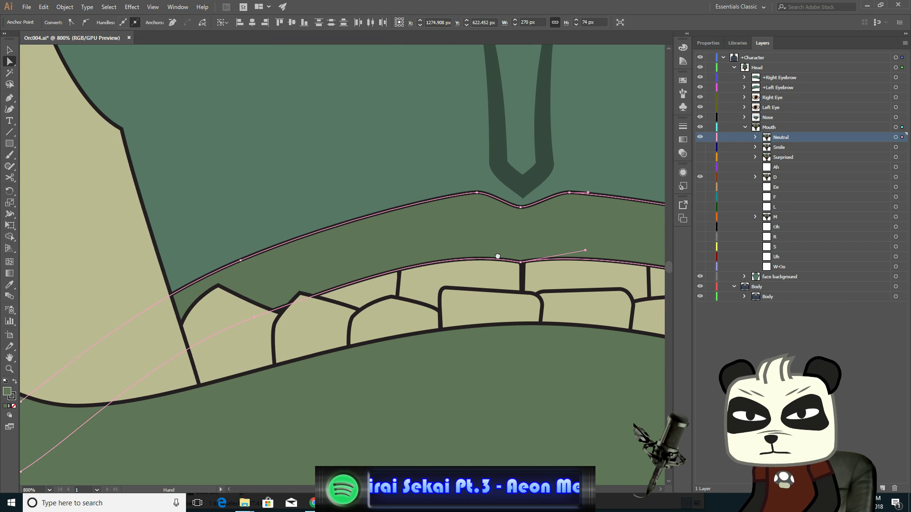
pyautogui.click(256, 318)
pyautogui.keyDown('shift'); pyautogui.click(242, 260); pyautogui.keyUp('shift')
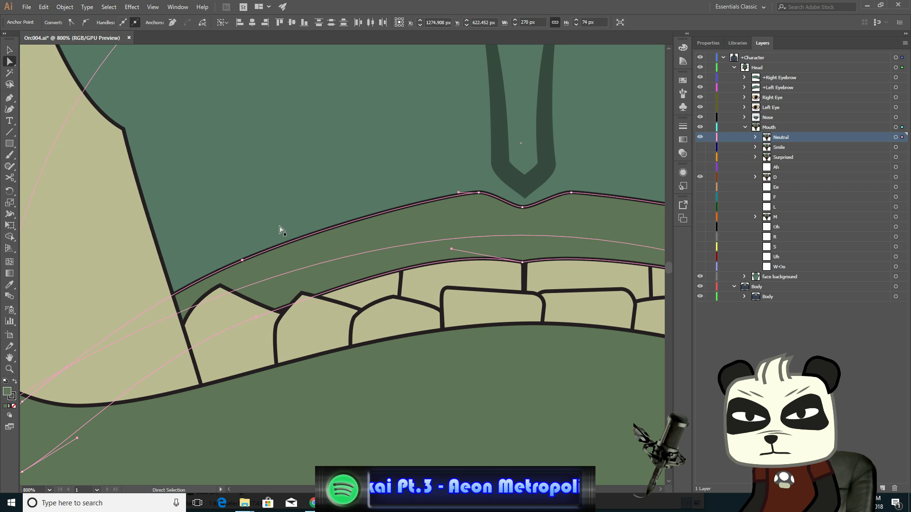
pyautogui.press('Left')
pyautogui.press('Left')
pyautogui.press('Left')
pyautogui.press('Left')
pyautogui.press('Left')
pyautogui.press('Left')
pyautogui.press('Left')
pyautogui.press('Left')
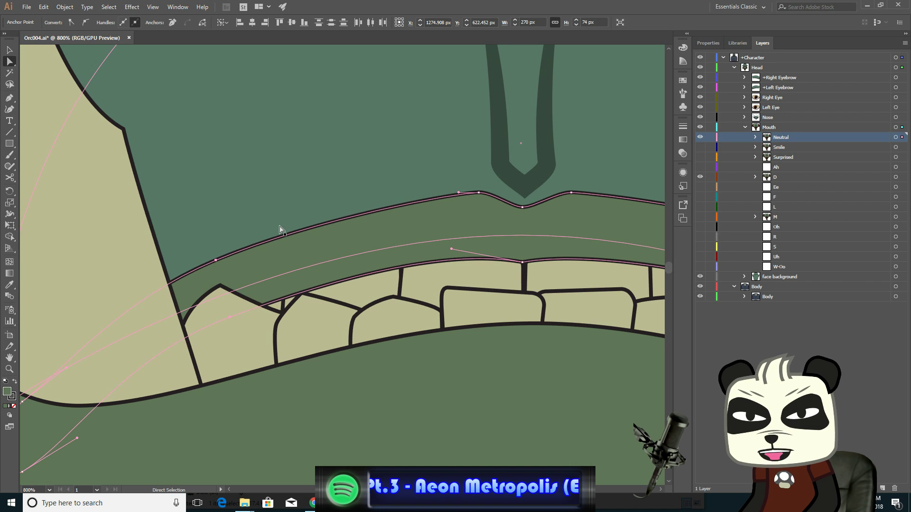
pyautogui.press('Left')
pyautogui.press('Left')
pyautogui.press('Left')
pyautogui.press('Left')
pyautogui.press('Left')
pyautogui.press('Left')
pyautogui.press('Left')
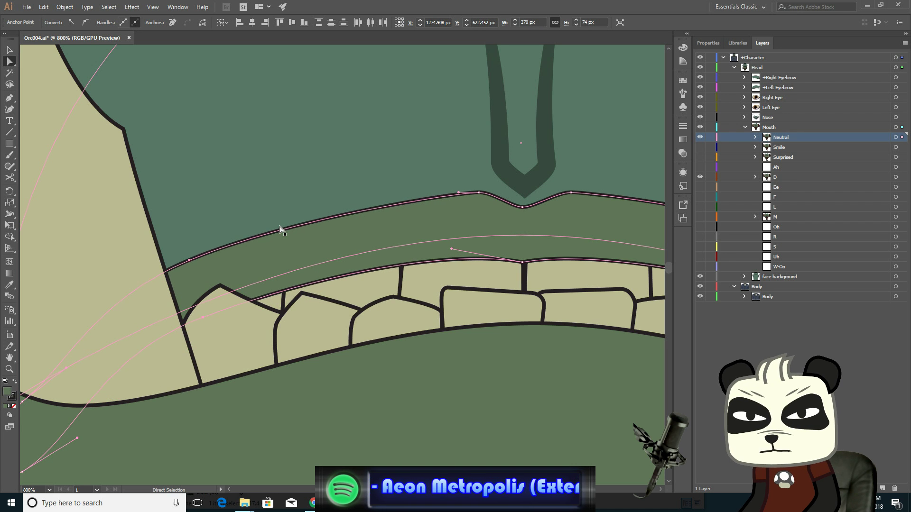
pyautogui.press('Left')
# - Deselect everything and toggle the Neutral mouth layer's visibility repeatedly to compare it with the D mouth
pyautogui.scroll(-4, 277, 240)
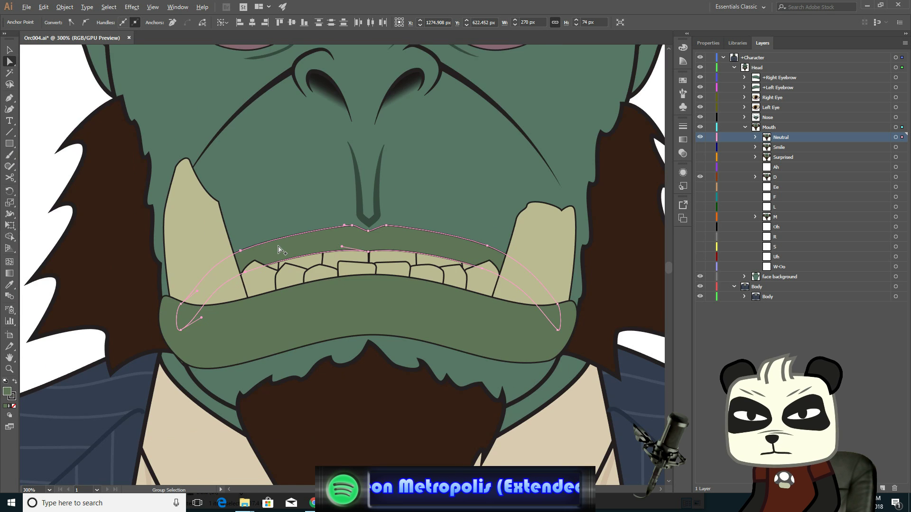
pyautogui.moveTo(402, 155); pyautogui.dragTo(364, 229)
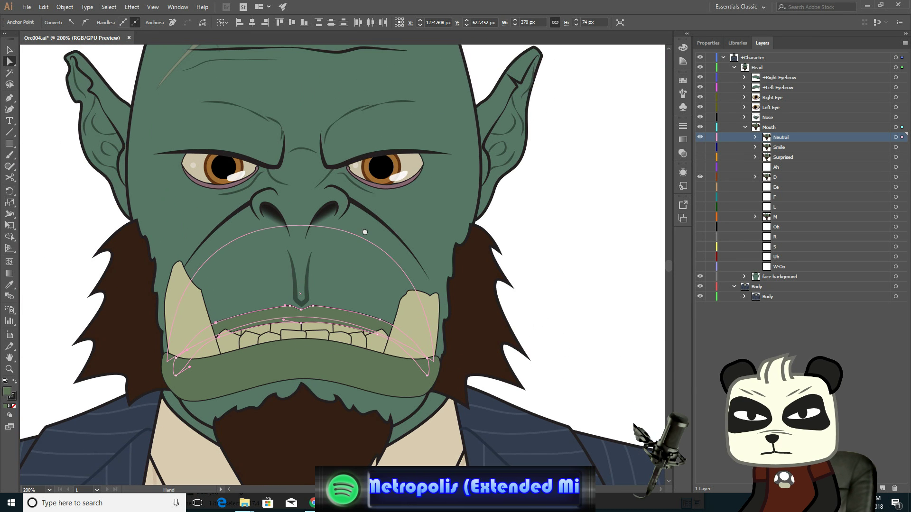
pyautogui.click(10, 50)
pyautogui.click(38, 120)
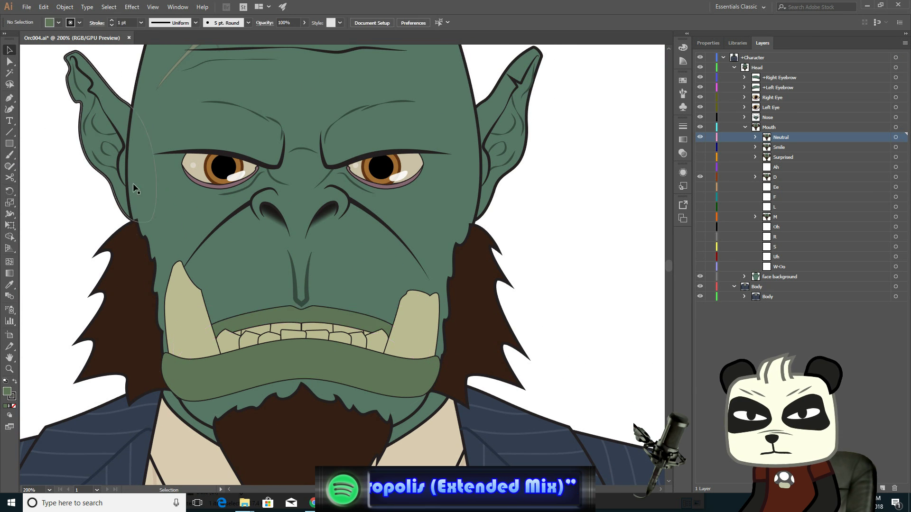
pyautogui.click(699, 138)
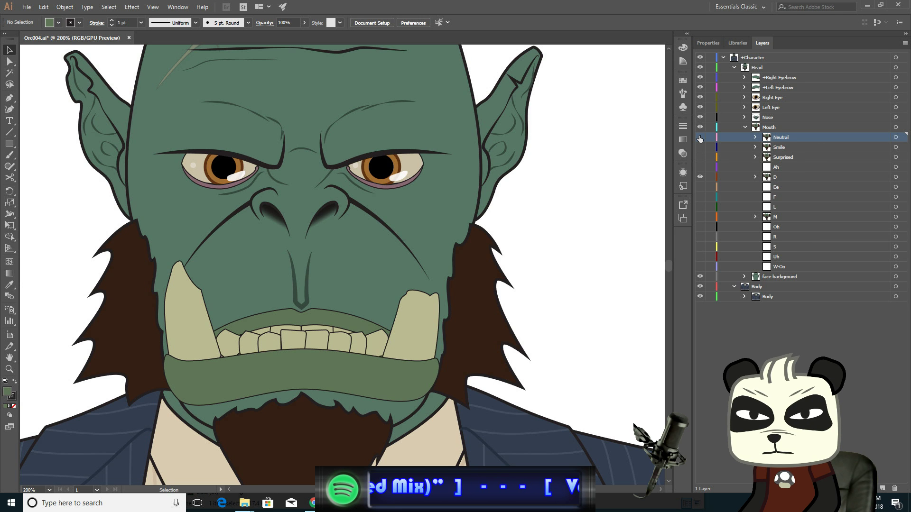
pyautogui.click(700, 137)
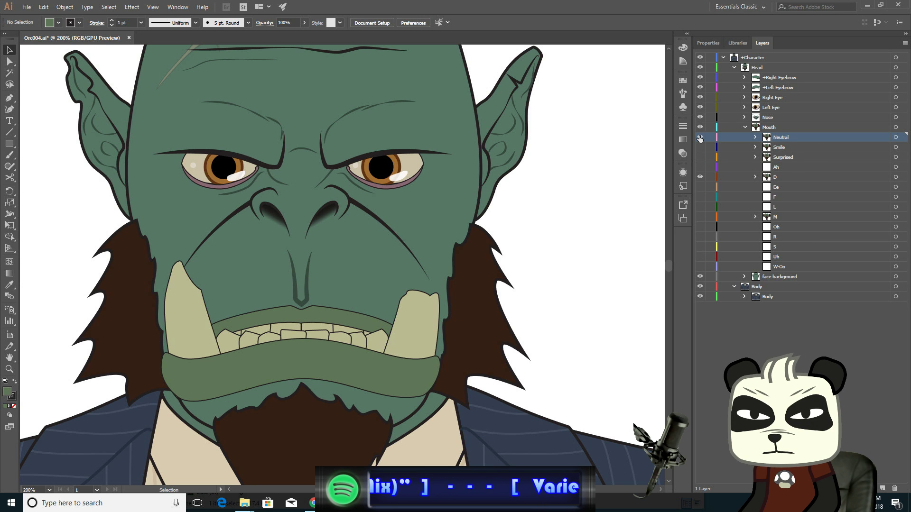
pyautogui.click(699, 138)
pyautogui.click(699, 138)
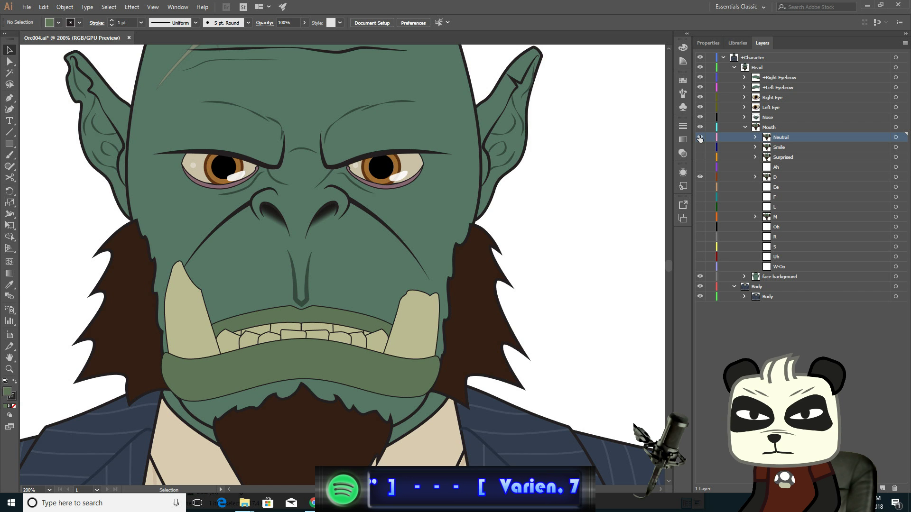
pyautogui.click(699, 137)
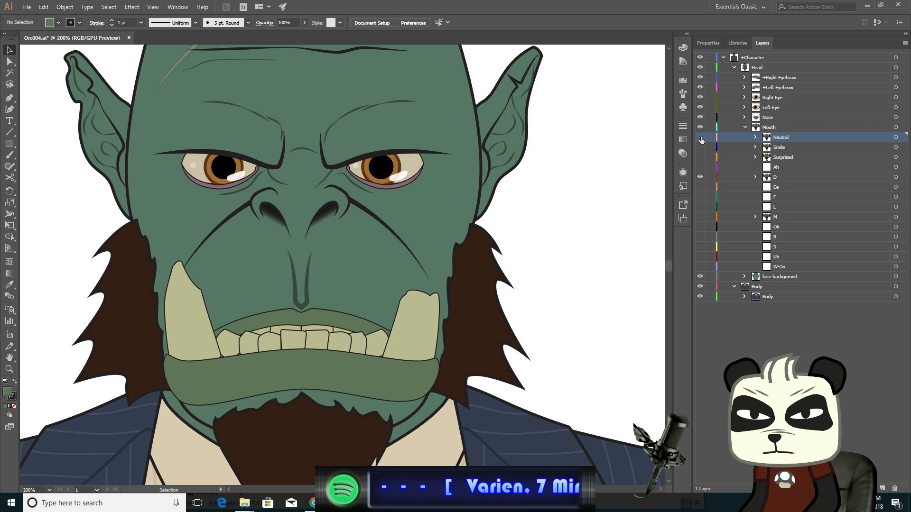
pyautogui.click(700, 138)
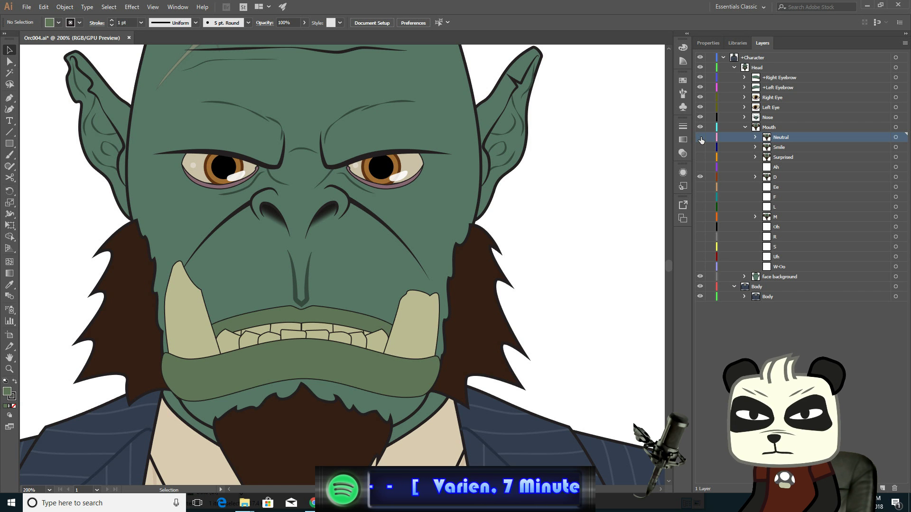
pyautogui.click(700, 138)
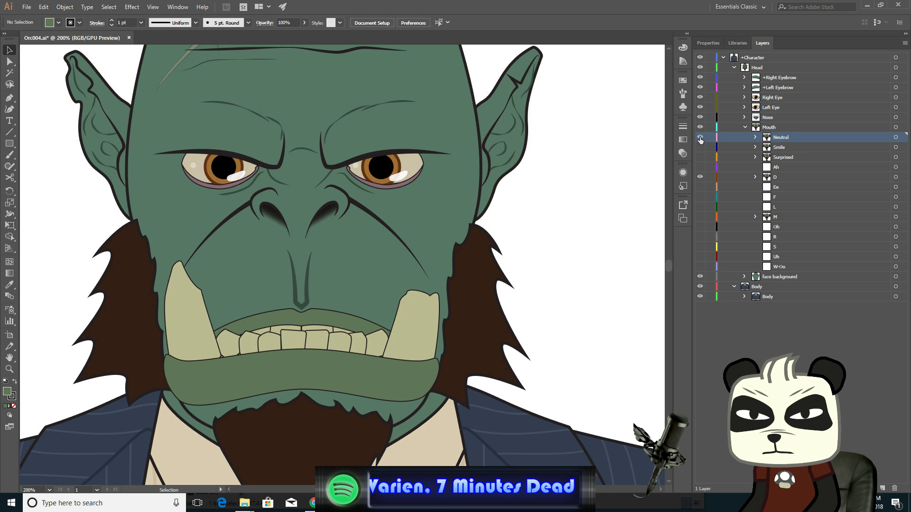
pyautogui.click(700, 137)
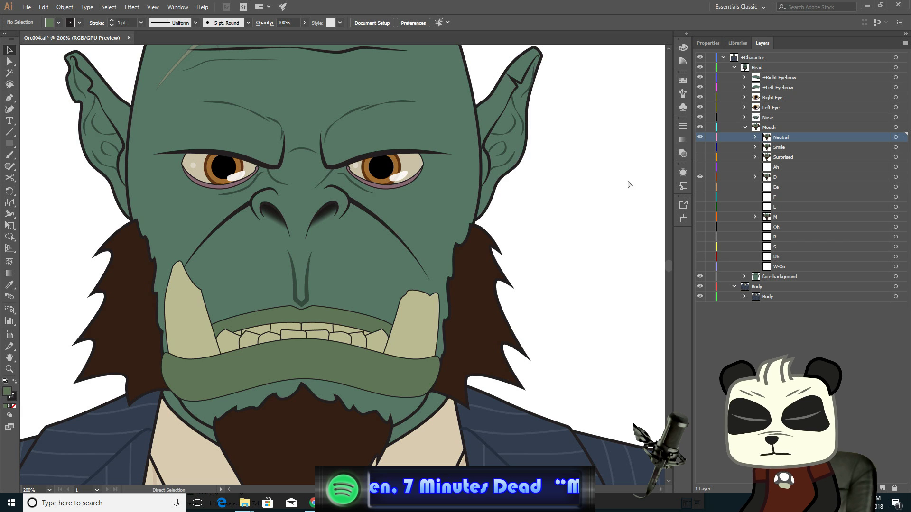
# - Undo the recent anchor nudges made on the Neutral mouth artwork
pyautogui.hotkey('ctrl', 'z')
pyautogui.hotkey('ctrl', 'z')
pyautogui.hotkey('ctrl', 'z')
pyautogui.hotkey('ctrl', 'z')
pyautogui.hotkey('ctrl', 'z')
pyautogui.hotkey('ctrl', 'z')
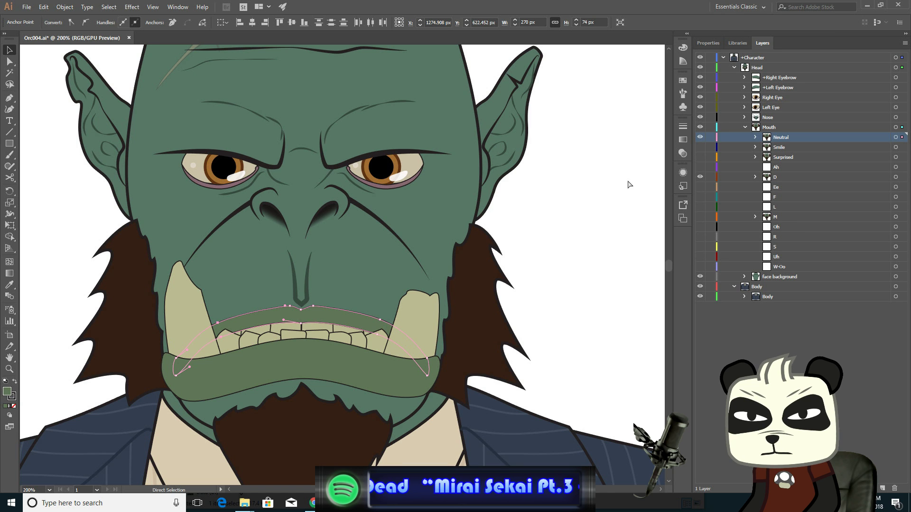
pyautogui.hotkey('ctrl', 'z')
pyautogui.hotkey('ctrl', 'z')
pyautogui.hotkey('ctrl', 'z')
pyautogui.hotkey('ctrl', 'z')
pyautogui.hotkey('ctrl', 'z')
pyautogui.hotkey('ctrl', 'z')
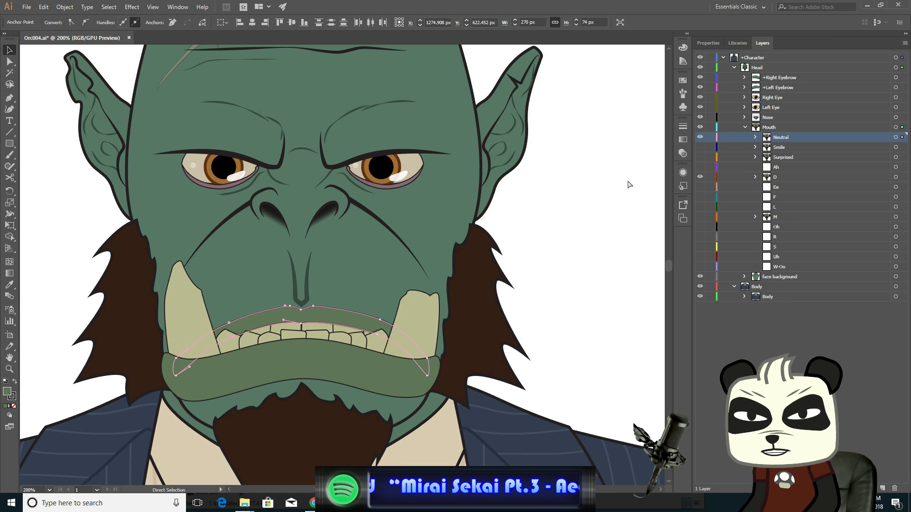
pyautogui.press('Left')
pyautogui.press('Left')
pyautogui.press('Left')
pyautogui.press('Left')
pyautogui.press('Left')
pyautogui.press('Left')
pyautogui.press('Left')
pyautogui.press('Left')
pyautogui.press('Left')
pyautogui.press('Left')
pyautogui.press('Left')
pyautogui.press('Left')
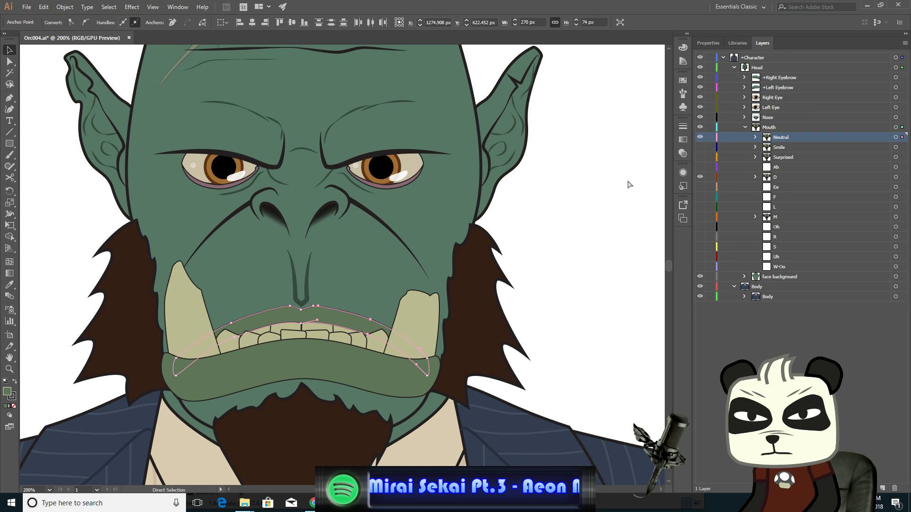
pyautogui.hotkey('ctrl', 'z')
pyautogui.hotkey('ctrl', 'z')
pyautogui.hotkey('ctrl', 'z')
pyautogui.hotkey('ctrl', 'z')
pyautogui.hotkey('ctrl', 'z')
pyautogui.hotkey('ctrl', 'z')
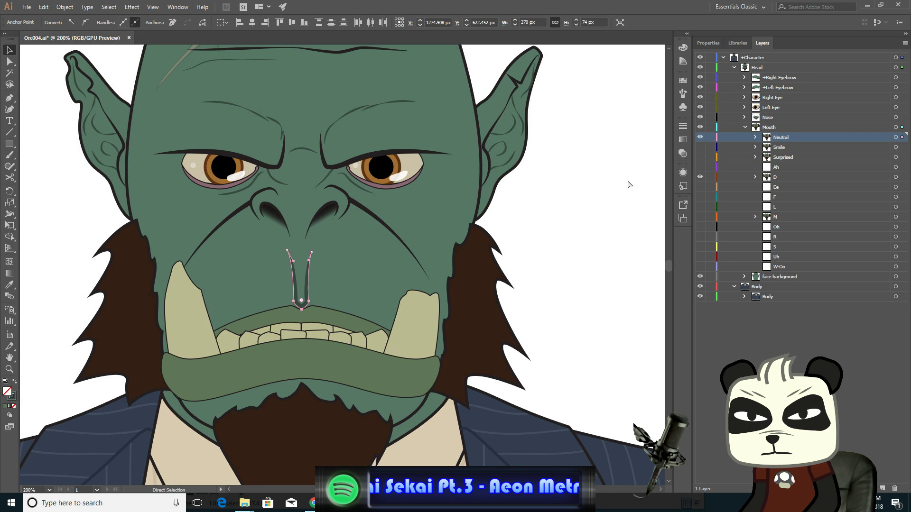
pyautogui.hotkey('ctrl', 'z')
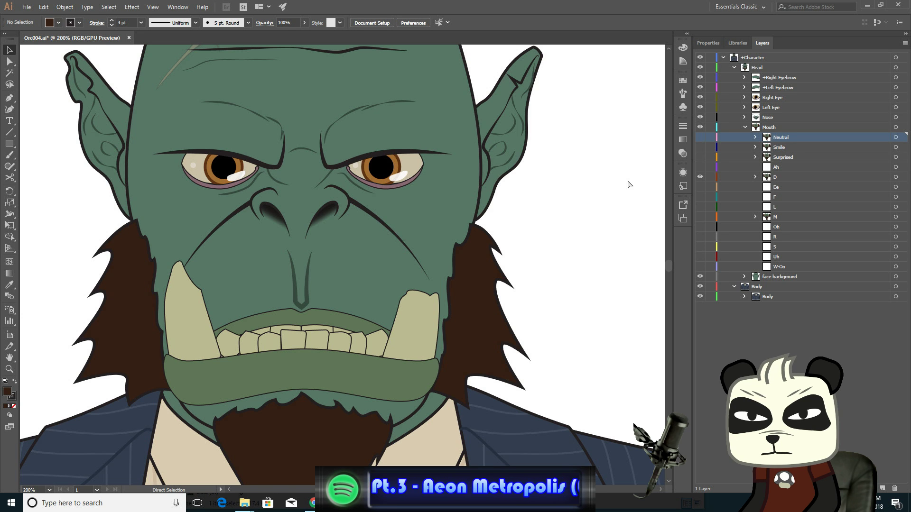
# - Hide the Neutral mouth layer and make the D layer the active layer
pyautogui.click(701, 137)
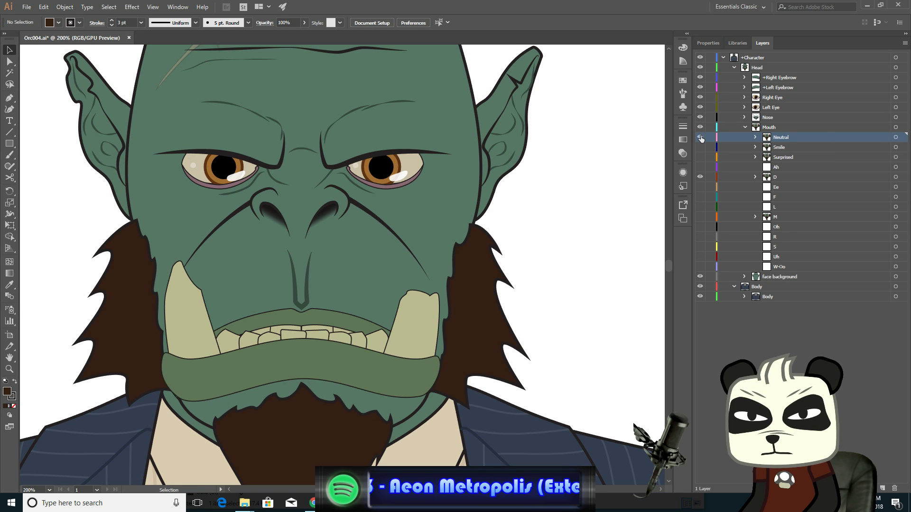
pyautogui.click(701, 137)
pyautogui.click(701, 137)
pyautogui.click(701, 137)
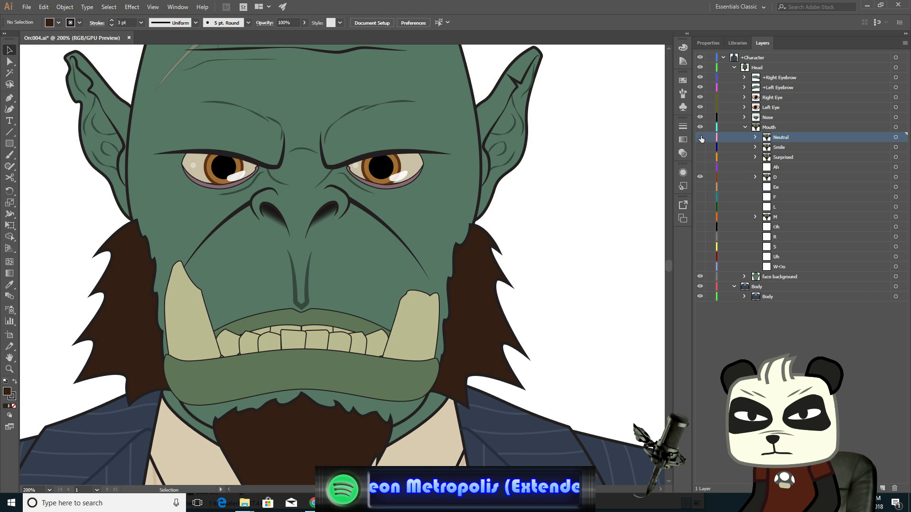
pyautogui.click(794, 178)
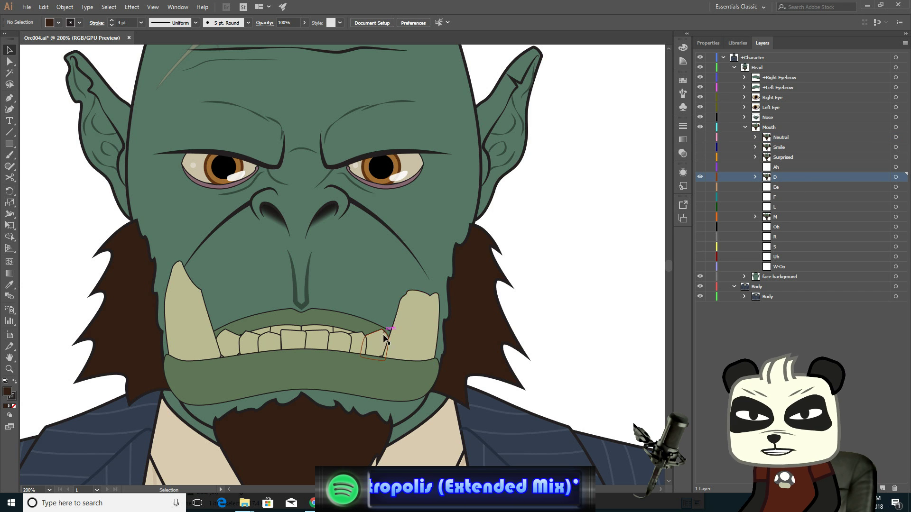
# - Zoom in on the D mouth's upper lip and nudge its two centre peak anchors up with Direct Selection
pyautogui.scroll(3, 369, 323)
pyautogui.scroll(-1, 369, 322)
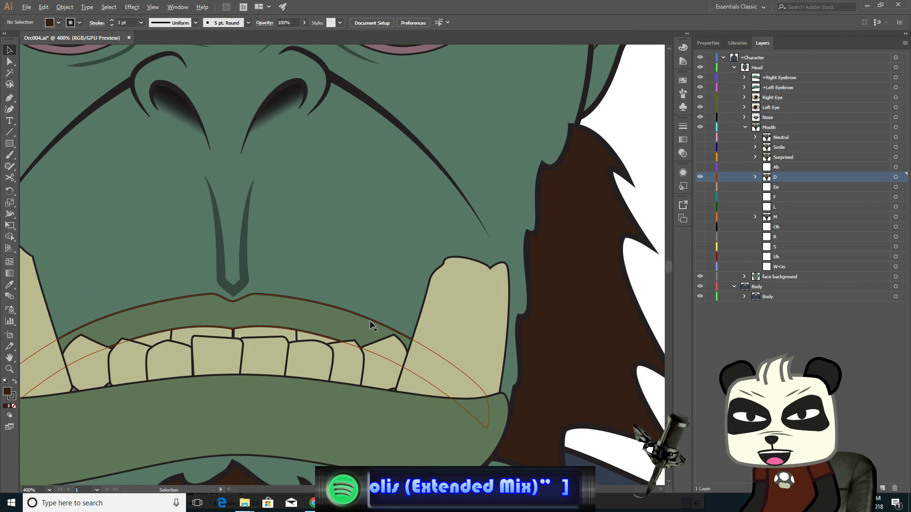
pyautogui.moveTo(331, 269); pyautogui.dragTo(485, 201)
pyautogui.scroll(1, 411, 223)
pyautogui.scroll(1, 411, 225)
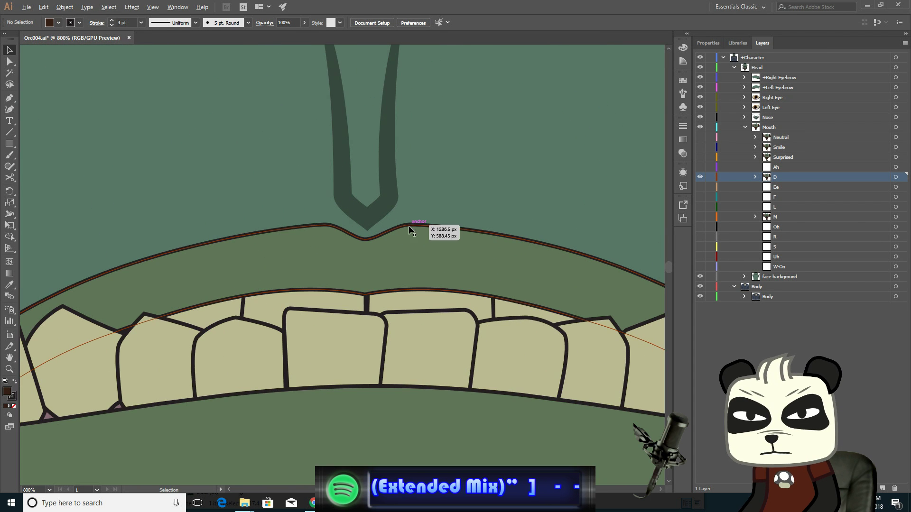
pyautogui.click(9, 61)
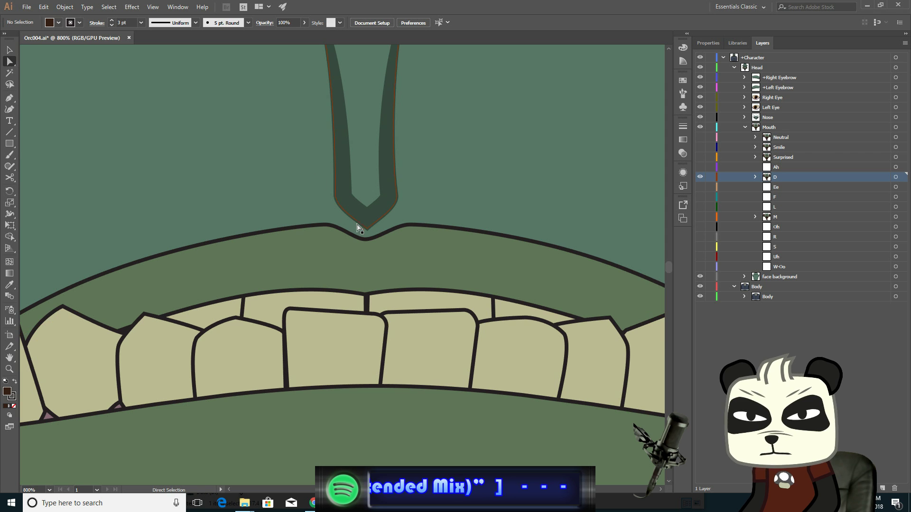
pyautogui.click(366, 239)
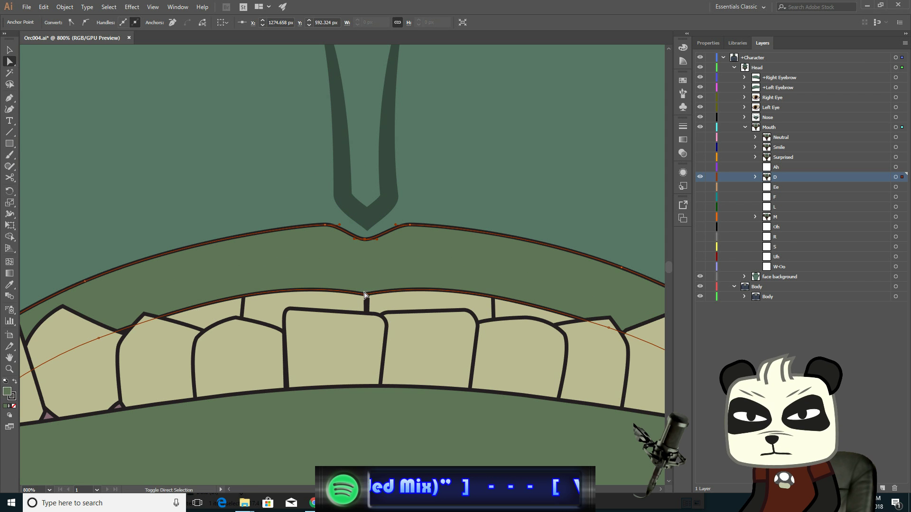
pyautogui.click(365, 295)
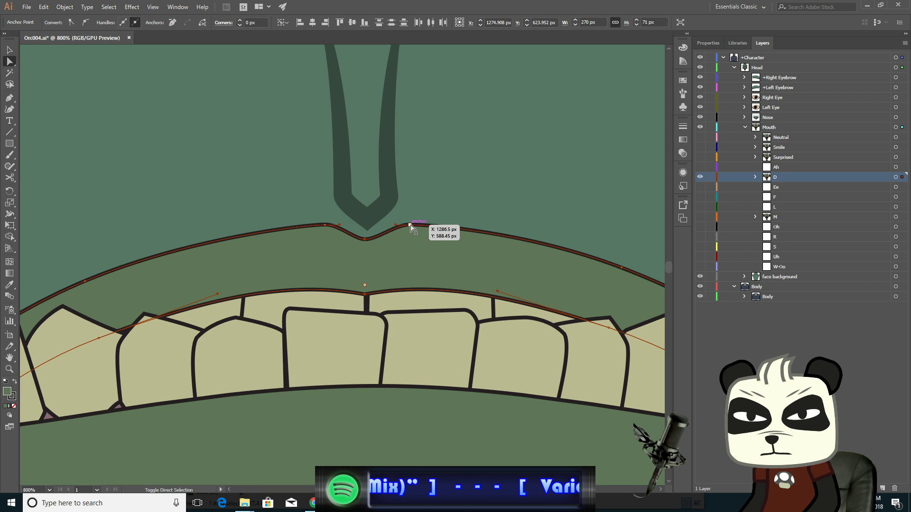
pyautogui.keyDown('shift'); pyautogui.click(410, 225); pyautogui.keyUp('shift')
pyautogui.keyDown('shift'); pyautogui.click(325, 225); pyautogui.keyUp('shift')
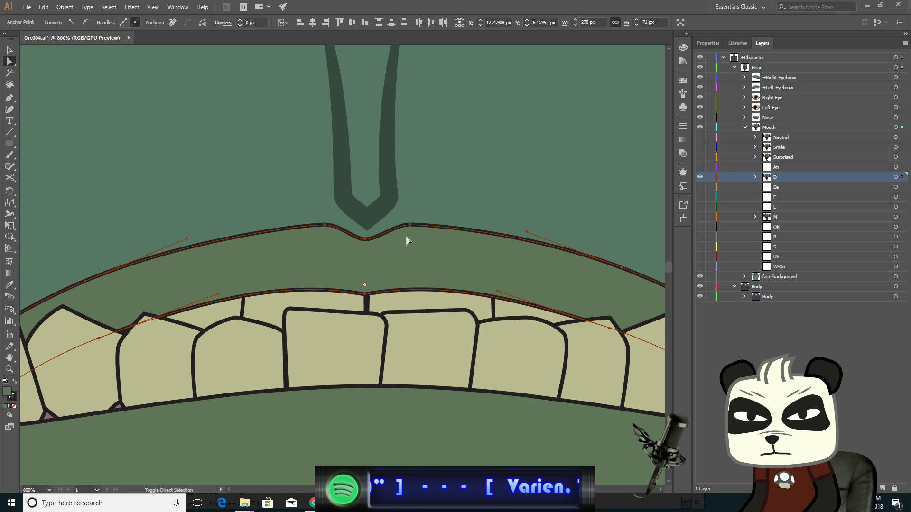
pyautogui.press('Up')
pyautogui.press('Up')
pyautogui.press('Up')
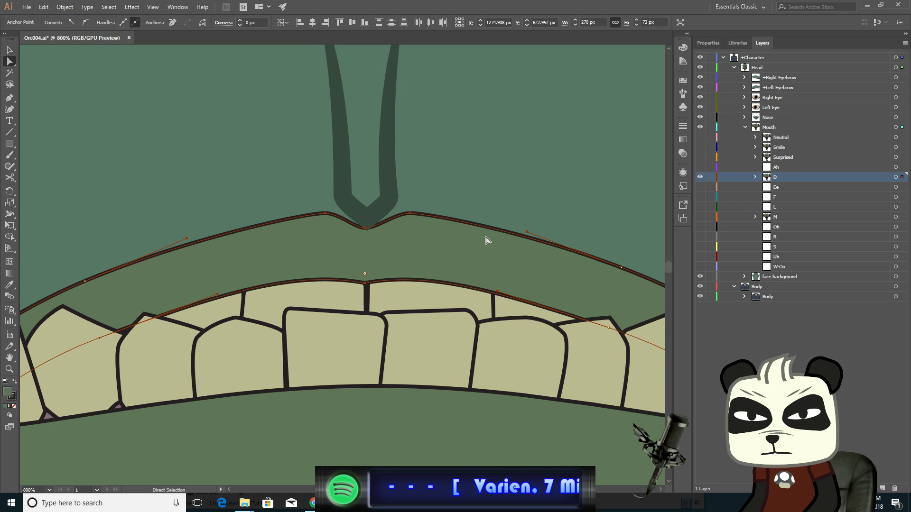
# - Select the nose tip's lower anchors and nudge them up three steps
pyautogui.click(396, 199)
pyautogui.click(367, 228)
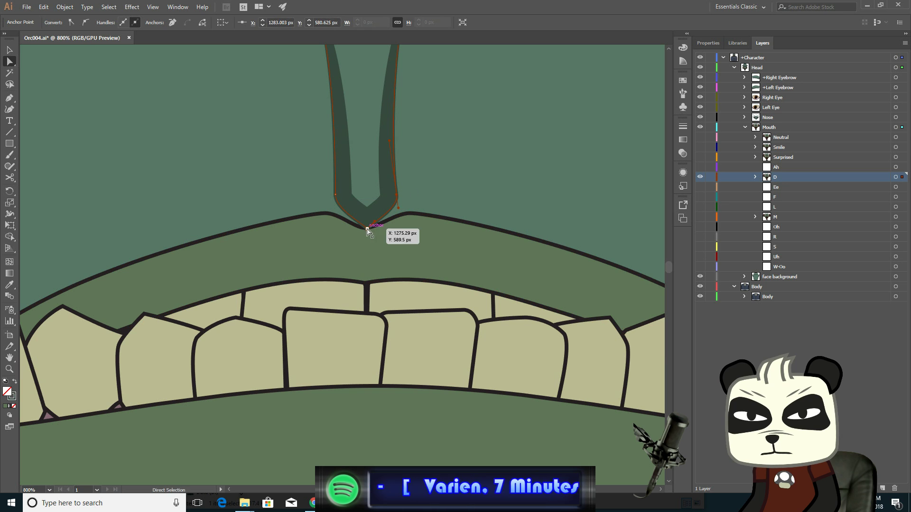
pyautogui.keyDown('shift'); pyautogui.click(397, 196); pyautogui.keyUp('shift')
pyautogui.keyDown('shift'); pyautogui.click(335, 195); pyautogui.keyUp('shift')
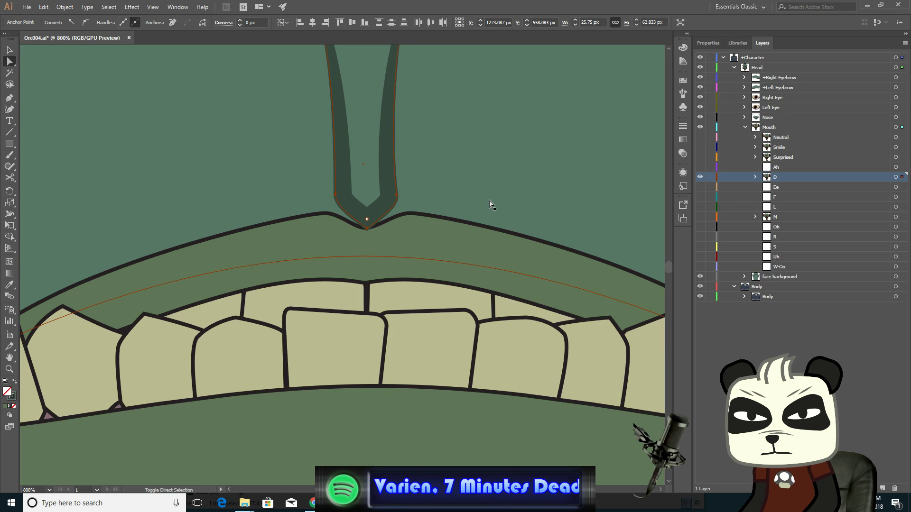
pyautogui.press('Up')
pyautogui.press('Up')
pyautogui.press('Up')
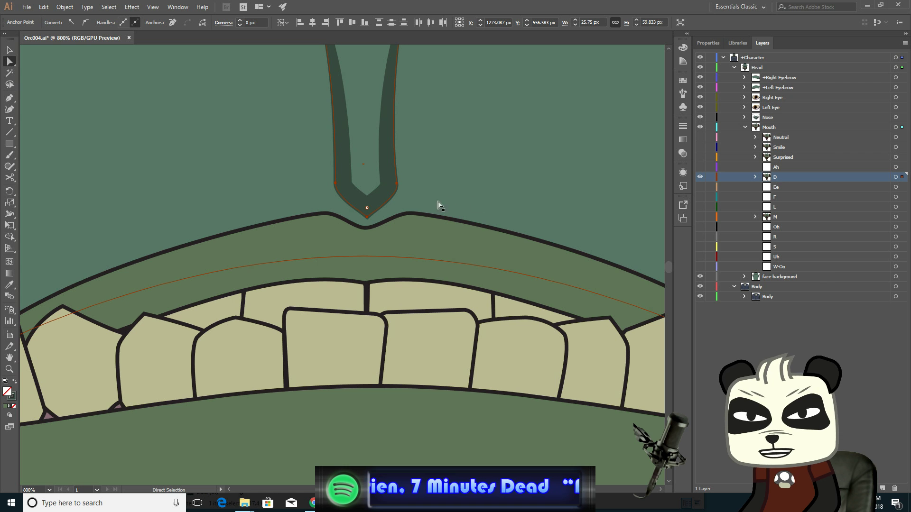
# - Nudge the upper lip's right peak anchor right and its left peak anchor left, two steps each
pyautogui.click(409, 214)
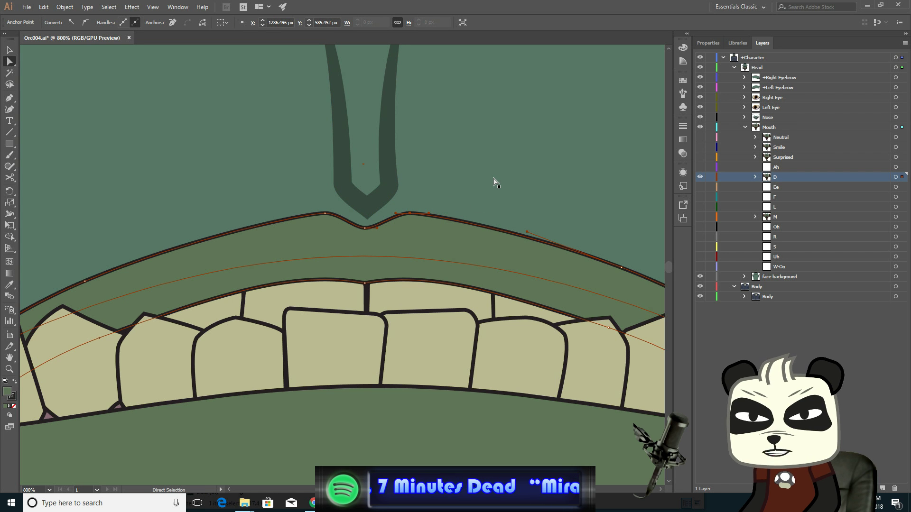
pyautogui.press('Right')
pyautogui.press('Right')
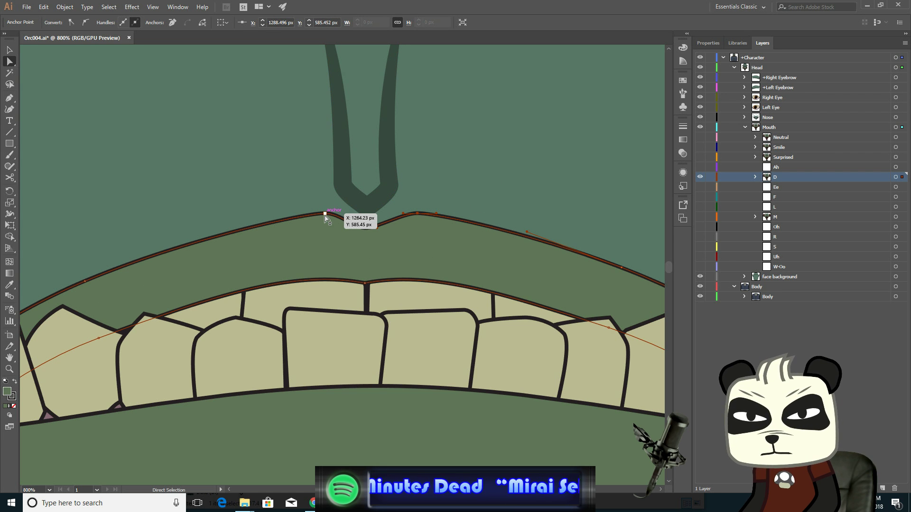
pyautogui.click(325, 214)
pyautogui.press('Left')
pyautogui.press('Left')
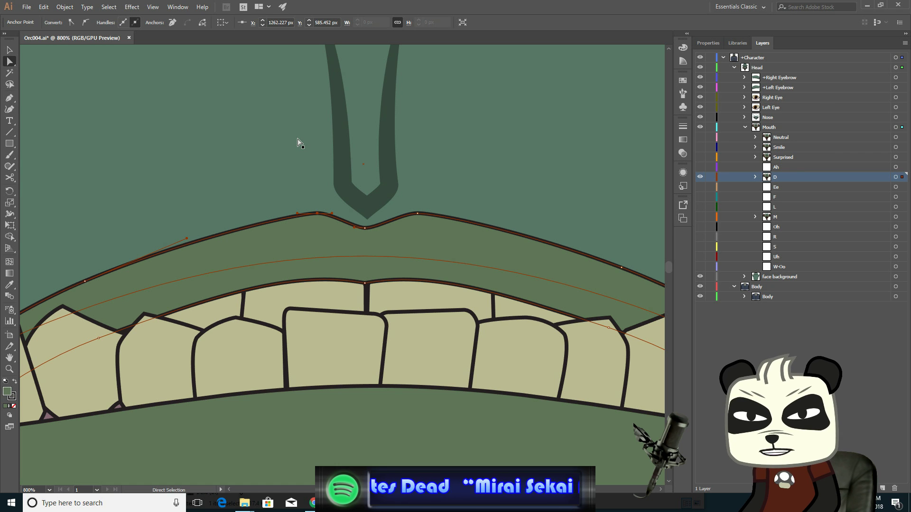
# - Select the mouth's left corner anchor and nudge it left nine steps to widen the D mouth
pyautogui.click(83, 283)
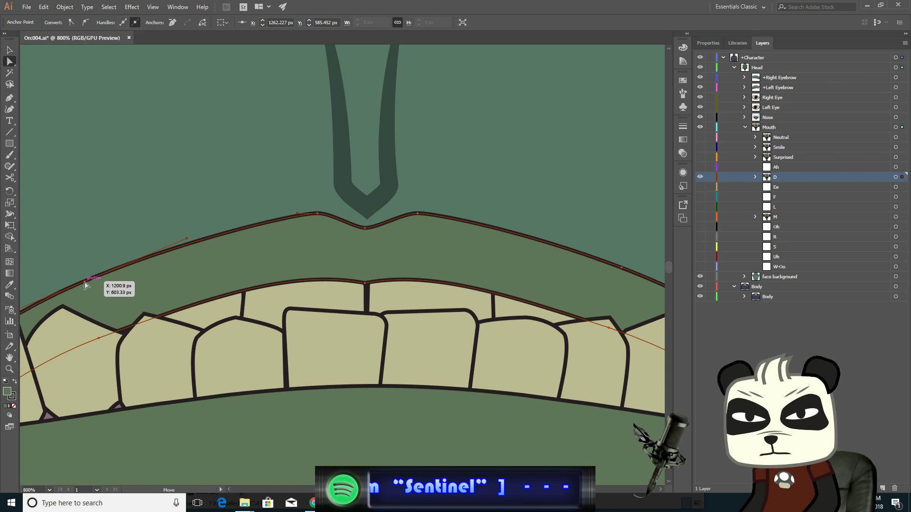
pyautogui.keyDown('ctrl'); pyautogui.click(98, 340); pyautogui.keyUp('ctrl')
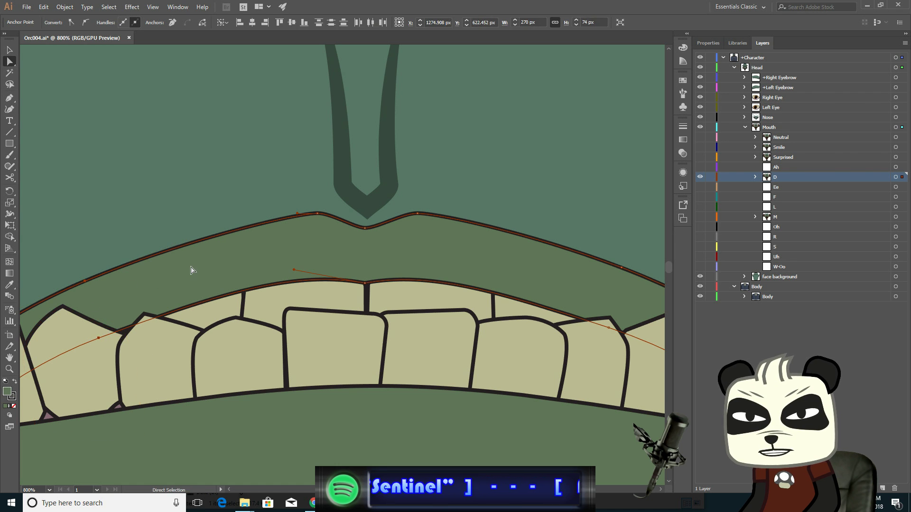
pyautogui.press('Left')
pyautogui.press('Left')
pyautogui.press('Left')
pyautogui.press('Left')
pyautogui.press('Left')
pyautogui.press('Left')
pyautogui.press('Left')
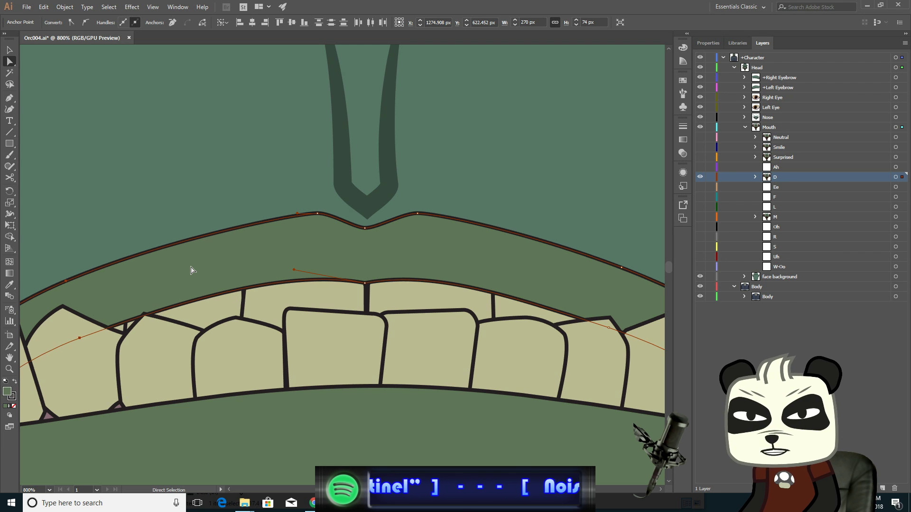
pyautogui.press('Left')
pyautogui.press('Left')
pyautogui.press('Left')
pyautogui.press('Left')
pyautogui.press('Left')
pyautogui.press('Left')
pyautogui.press('Left')
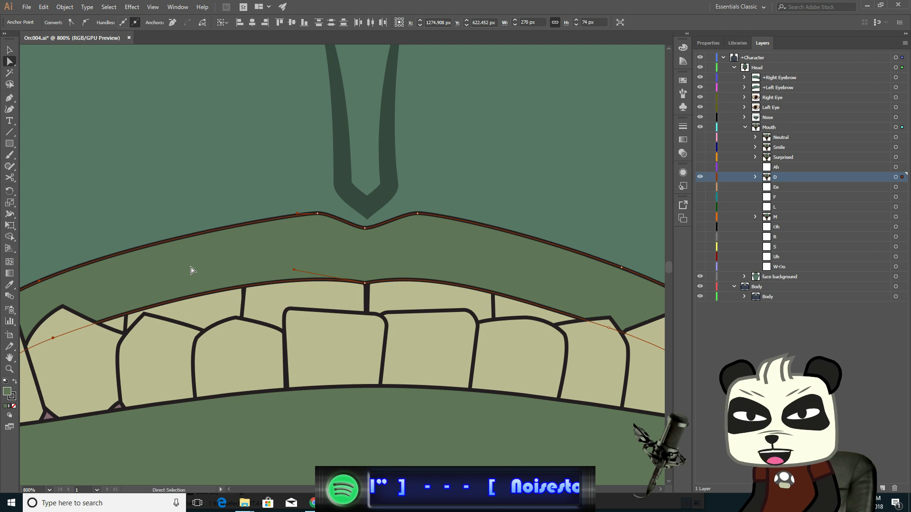
pyautogui.press('Left')
pyautogui.press('Left')
pyautogui.press('Left')
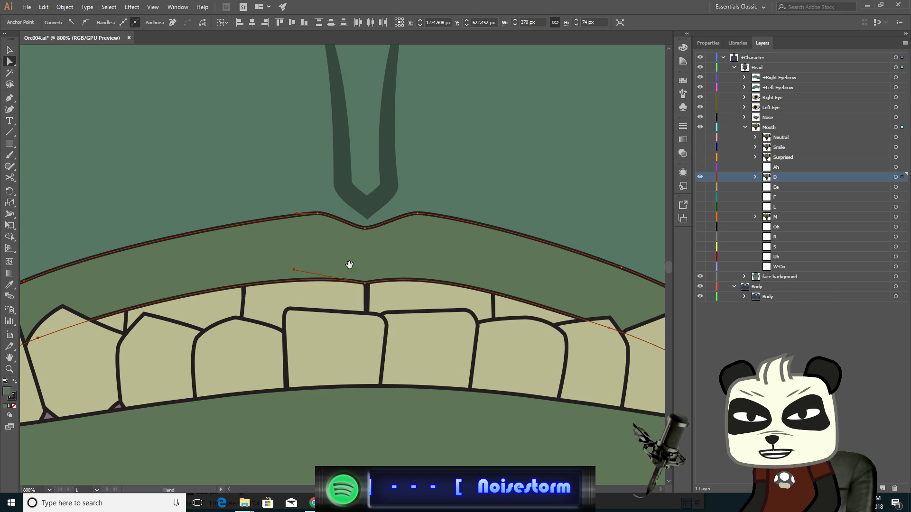
# - Select the mouth's right corner anchor and nudge it right eight steps
pyautogui.moveTo(409, 268); pyautogui.dragTo(230, 240)
pyautogui.click(441, 240)
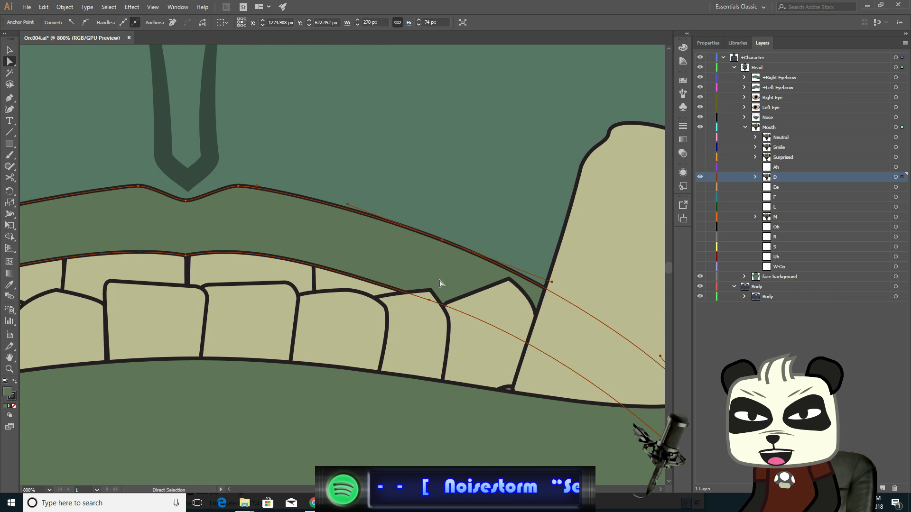
pyautogui.keyDown('shift'); pyautogui.click(430, 301); pyautogui.keyUp('shift')
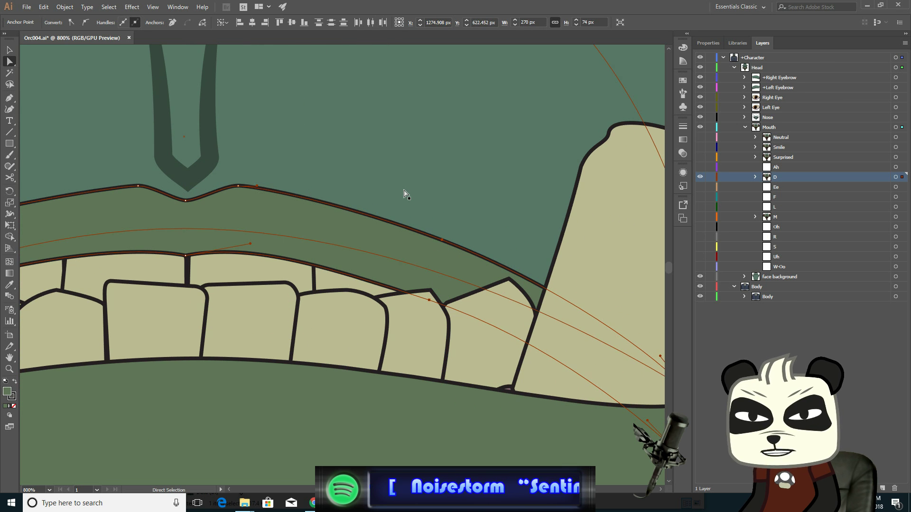
pyautogui.press('Right')
pyautogui.press('Right')
pyautogui.press('Right')
pyautogui.press('Right')
pyautogui.press('Right')
pyautogui.press('Right')
pyautogui.press('Right')
pyautogui.press('Right')
pyautogui.press('Right')
pyautogui.press('Right')
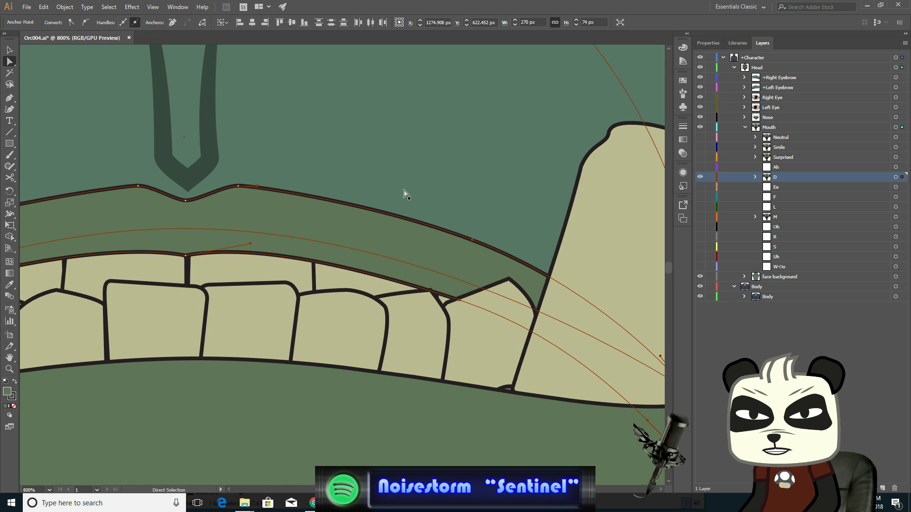
pyautogui.press('Right')
pyautogui.press('Right')
pyautogui.press('Right')
pyautogui.press('Right')
pyautogui.press('Right')
pyautogui.press('Right')
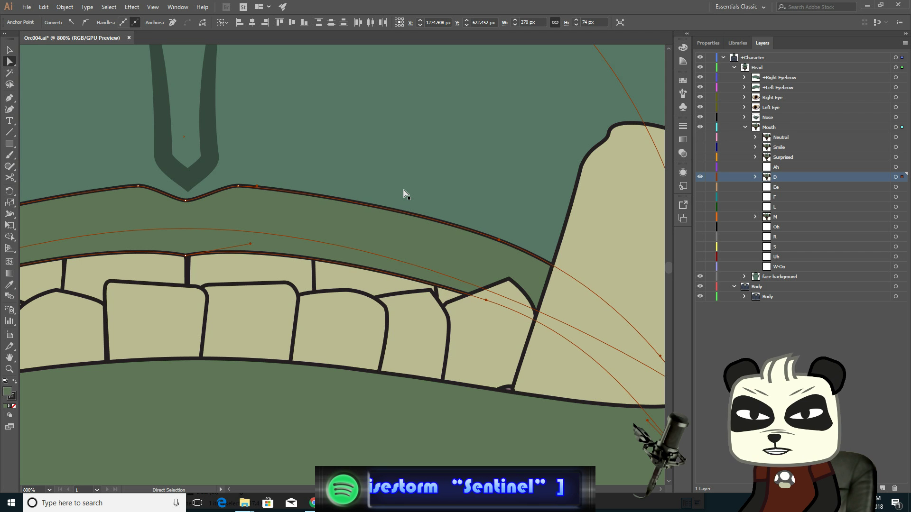
# - Zoom out, deselect, and toggle the Neutral layer's visibility repeatedly to compare it against the D mouth
pyautogui.scroll(-3, 322, 210)
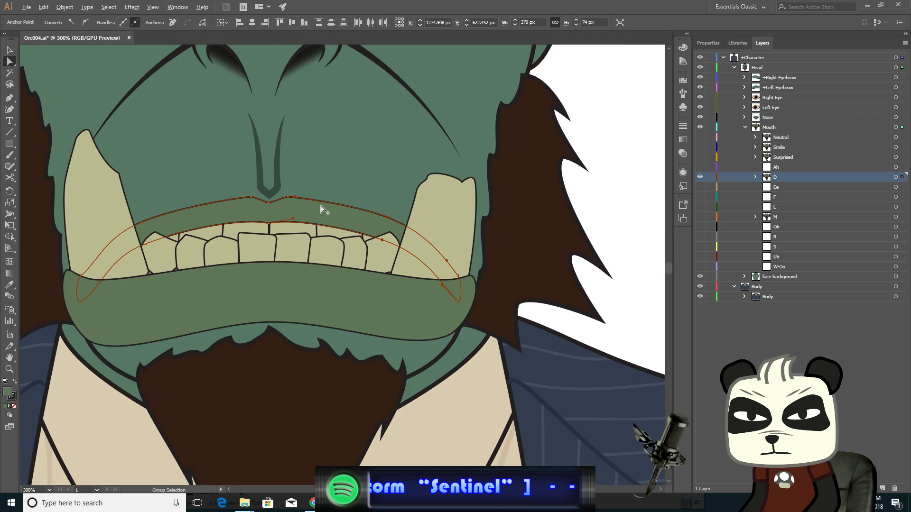
pyautogui.scroll(-1, 323, 209)
pyautogui.moveTo(366, 146); pyautogui.dragTo(416, 229)
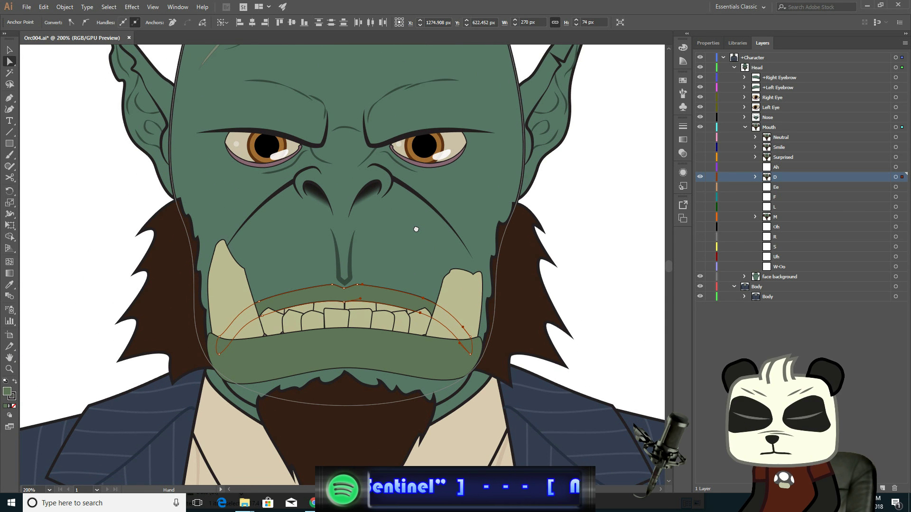
pyautogui.press('v')
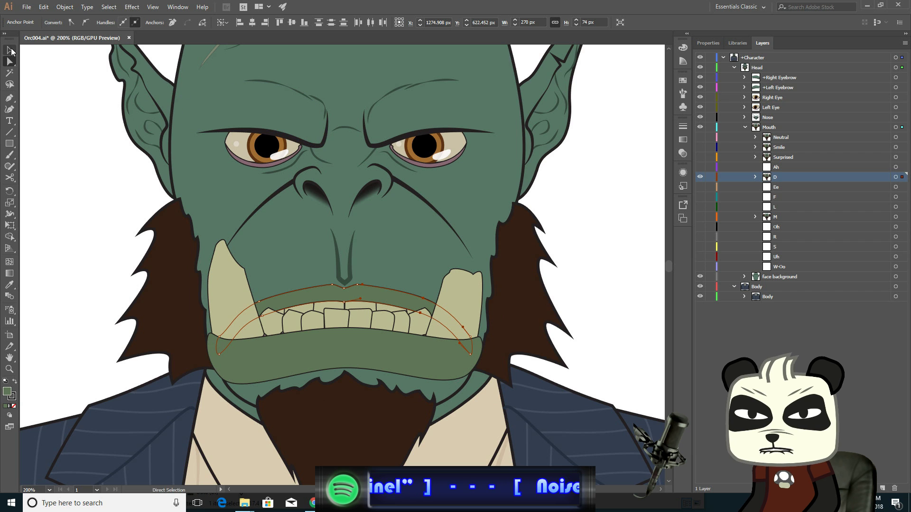
pyautogui.click(77, 157)
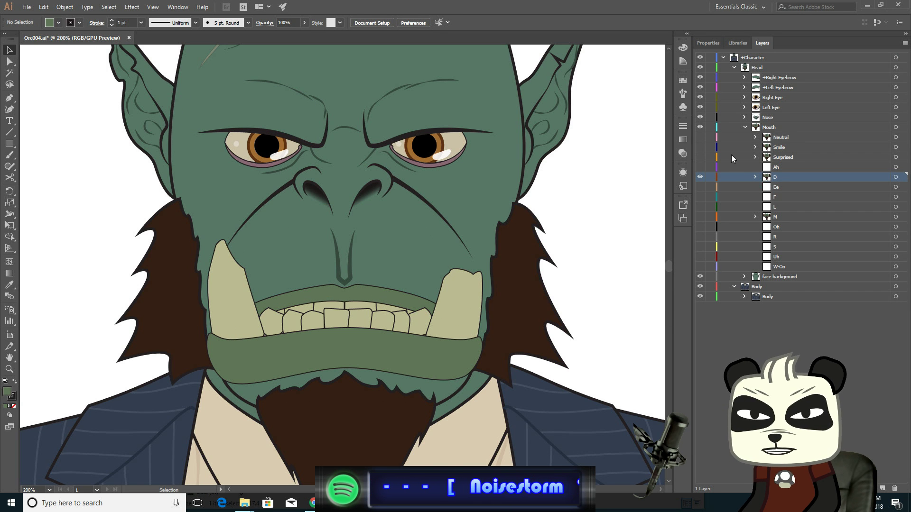
pyautogui.click(700, 137)
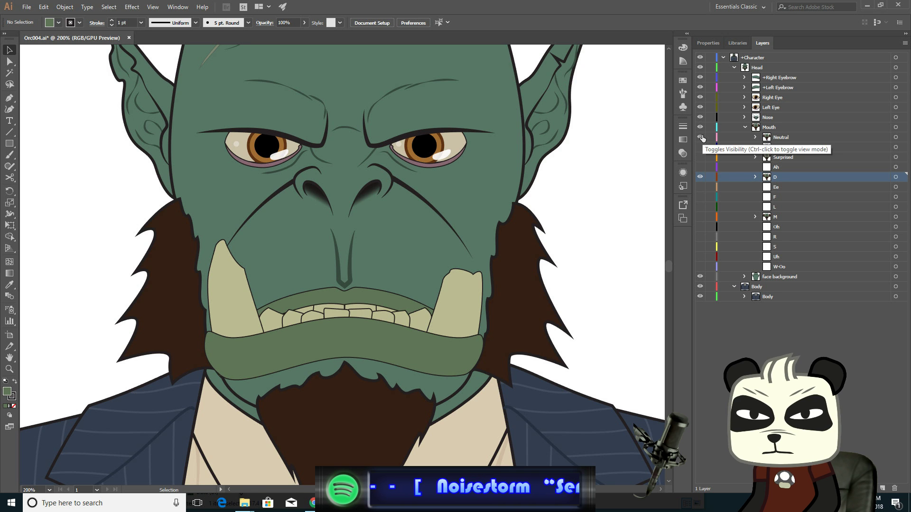
pyautogui.click(701, 137)
pyautogui.click(701, 137)
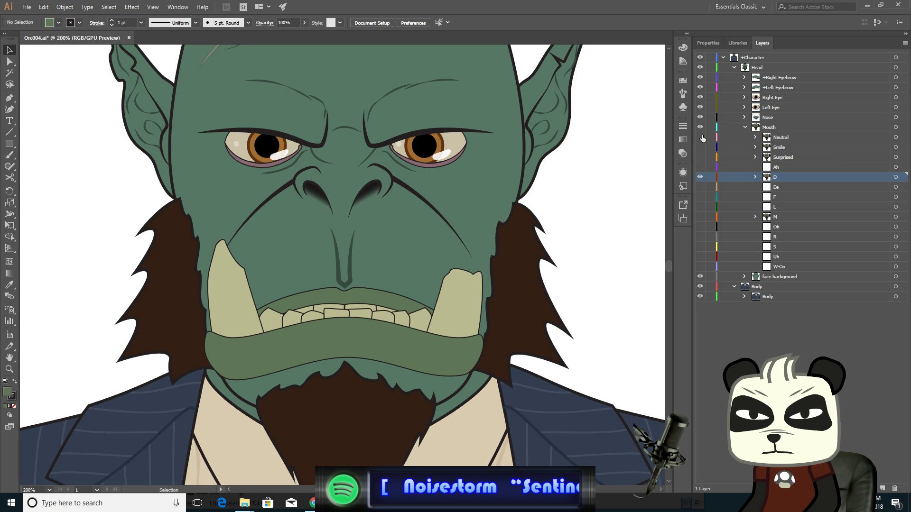
pyautogui.click(701, 137)
pyautogui.click(701, 137)
pyautogui.click(701, 137)
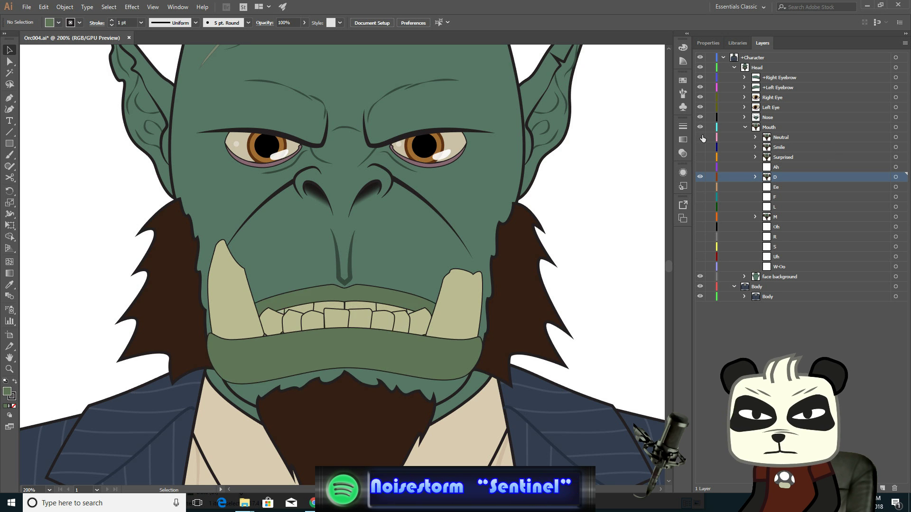
pyautogui.click(701, 137)
pyautogui.click(701, 137)
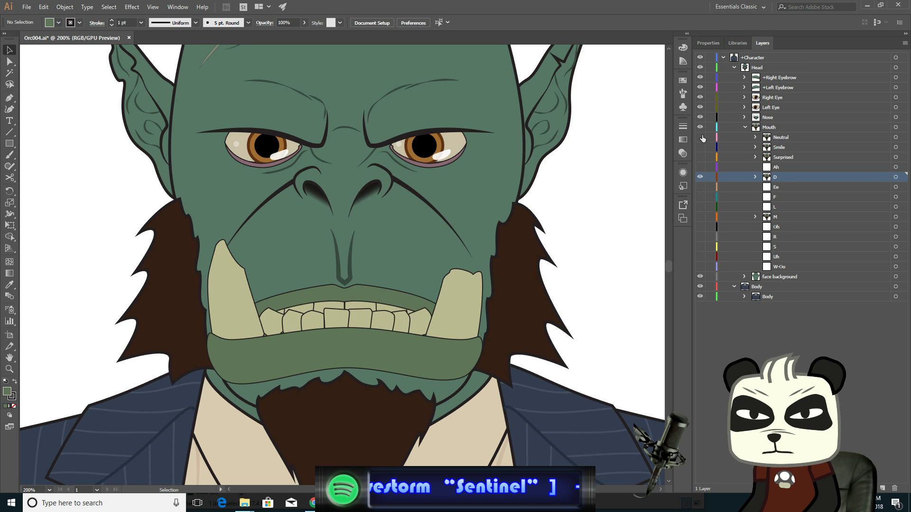
pyautogui.click(700, 137)
pyautogui.click(701, 137)
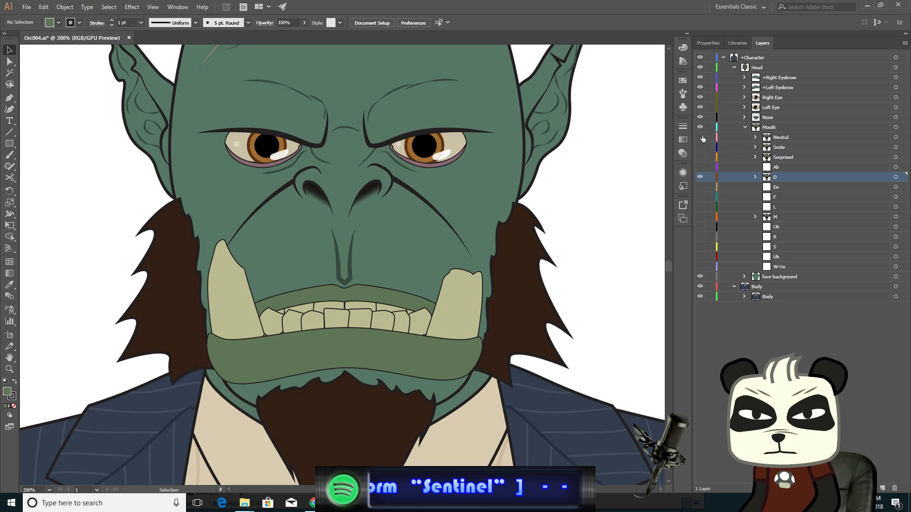
pyautogui.click(701, 138)
pyautogui.click(700, 137)
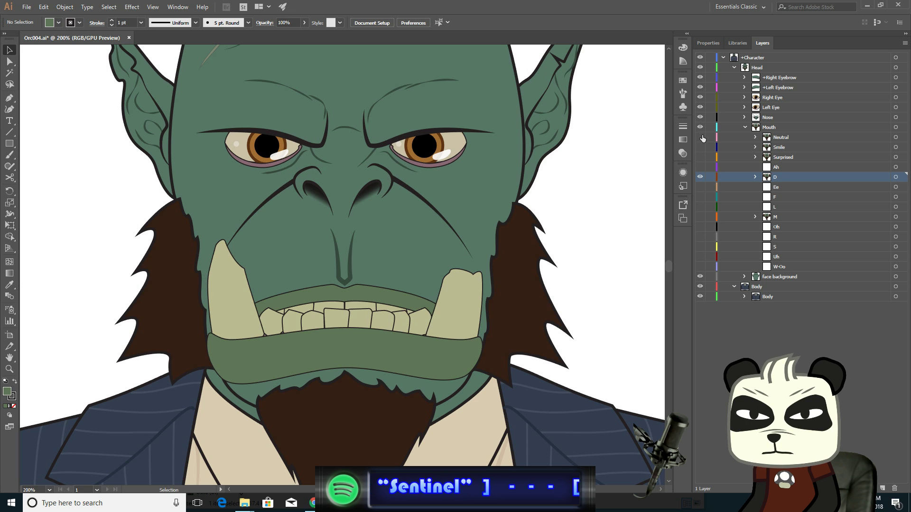
pyautogui.click(701, 137)
pyautogui.click(701, 137)
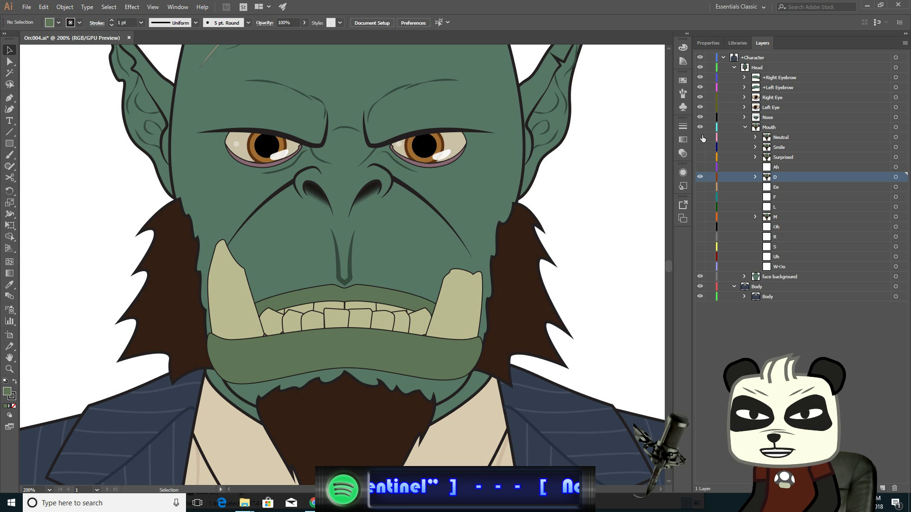
pyautogui.click(701, 137)
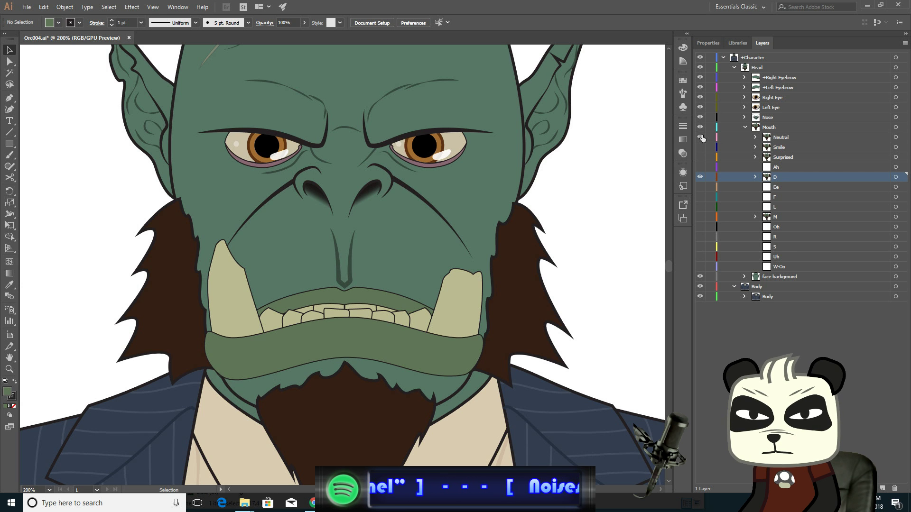
pyautogui.click(701, 137)
pyautogui.click(702, 137)
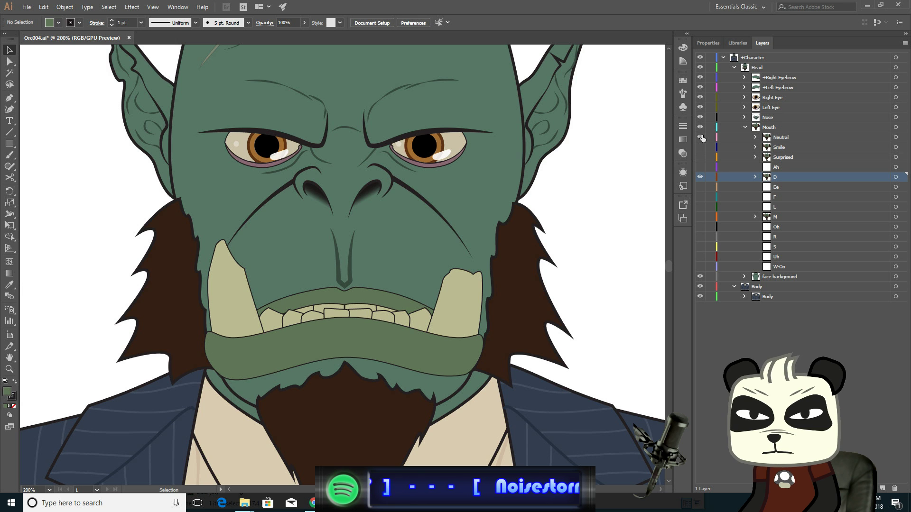
pyautogui.click(701, 138)
pyautogui.click(701, 137)
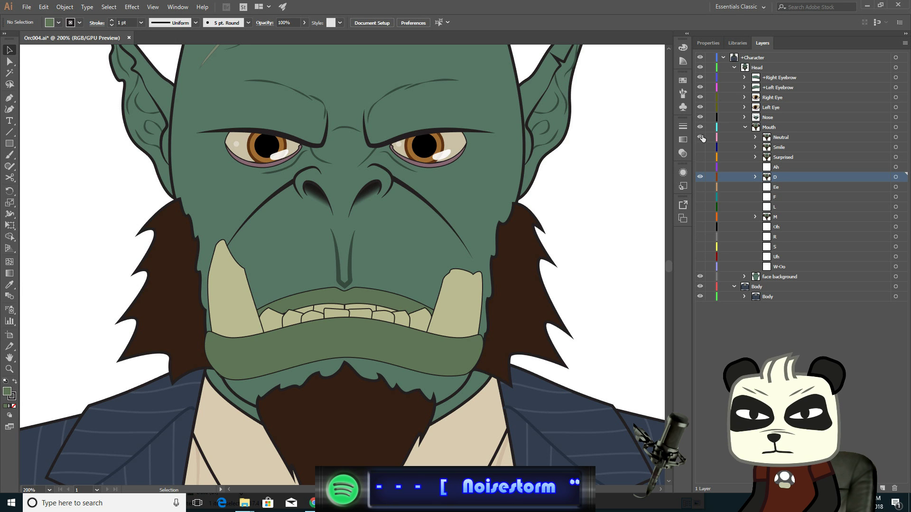
pyautogui.click(701, 137)
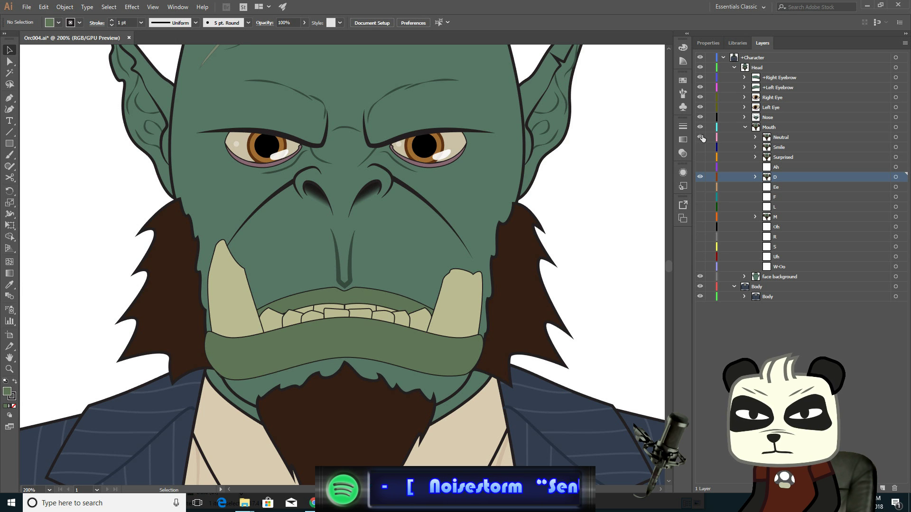
pyautogui.click(701, 137)
pyautogui.click(701, 137)
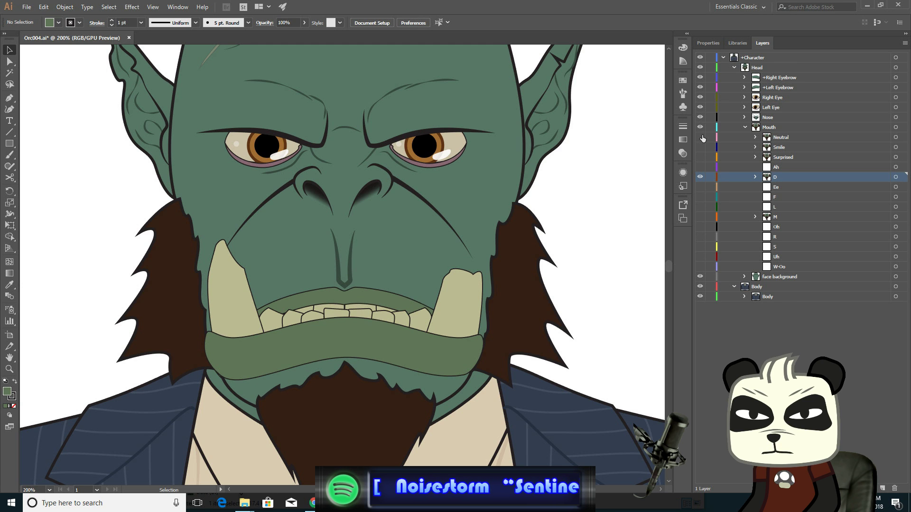
pyautogui.click(702, 137)
pyautogui.click(702, 136)
pyautogui.click(702, 136)
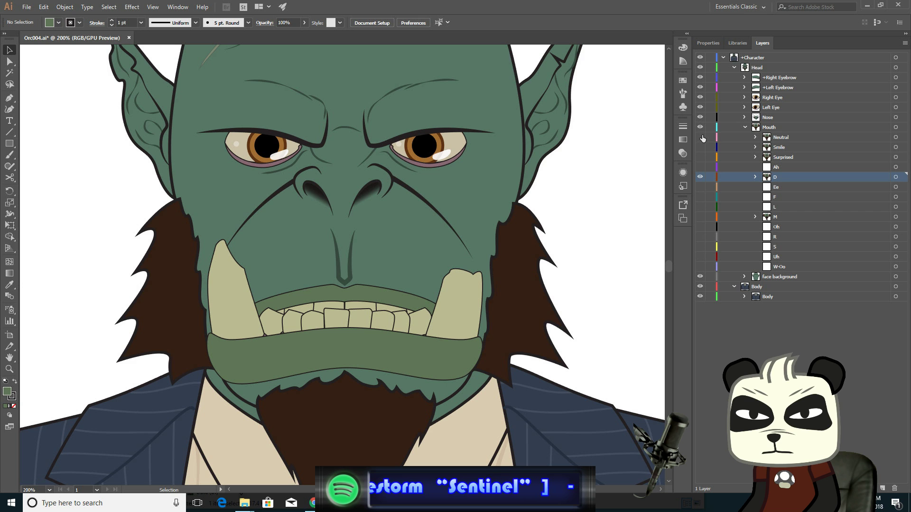
# - Select the lower end anchor of the right cheek crease and nudge it right two steps
pyautogui.keyDown('alt'); pyautogui.scroll(2, 437, 257); pyautogui.keyUp('alt')
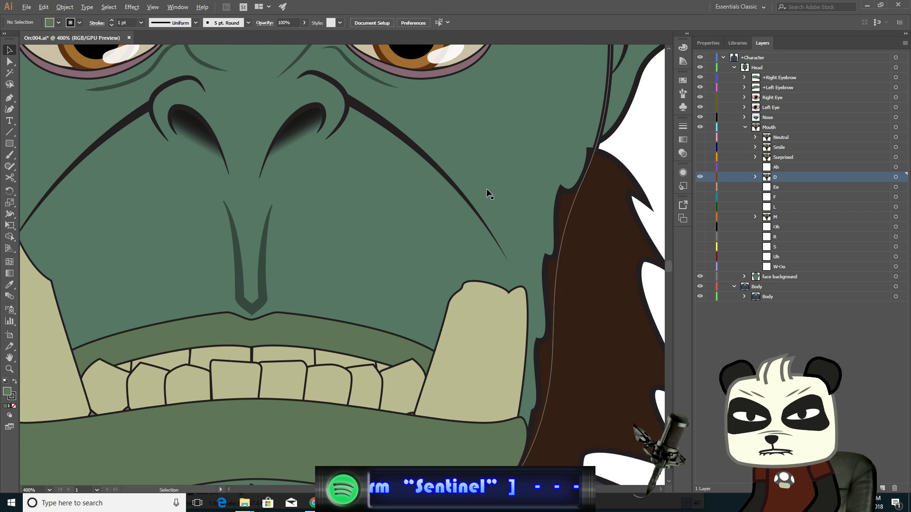
pyautogui.click(460, 192)
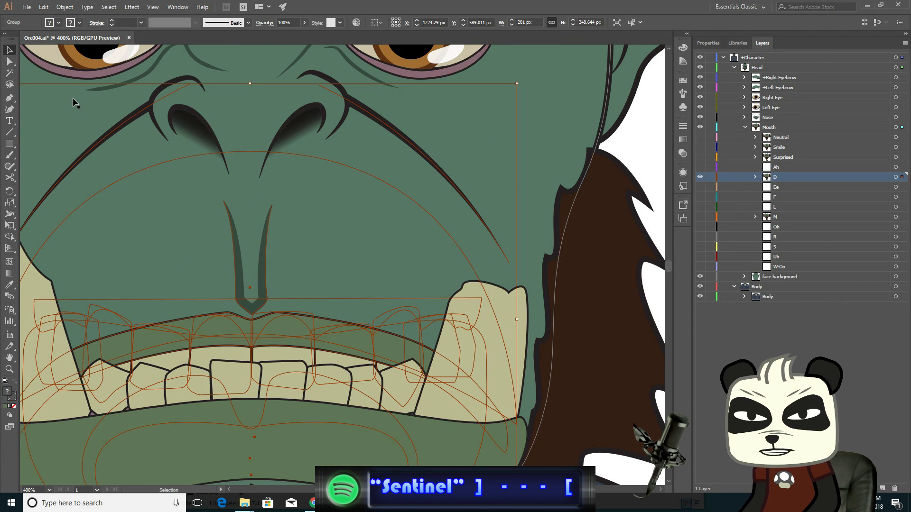
pyautogui.click(10, 61)
pyautogui.click(641, 135)
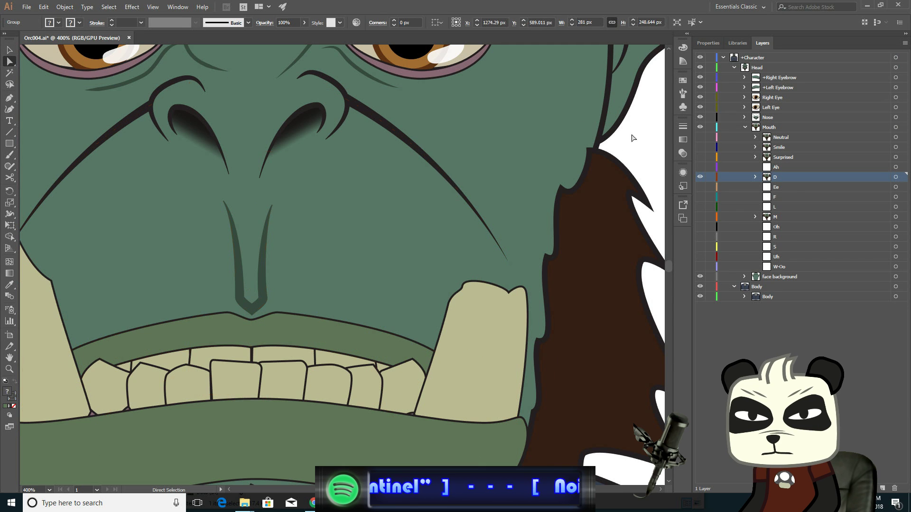
pyautogui.click(509, 263)
pyautogui.press('Right')
pyautogui.press('Right')
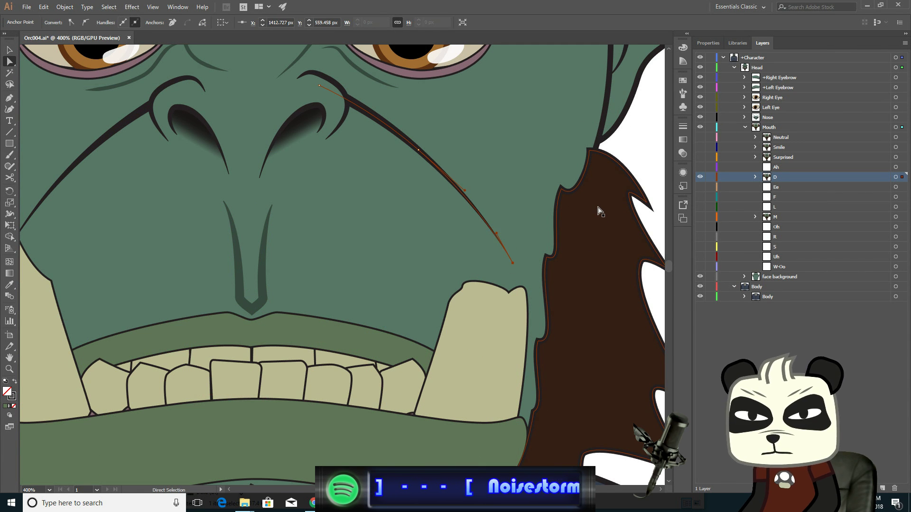
# - Select a middle anchor on the left cheek crease and nudge it left two steps
pyautogui.click(418, 150)
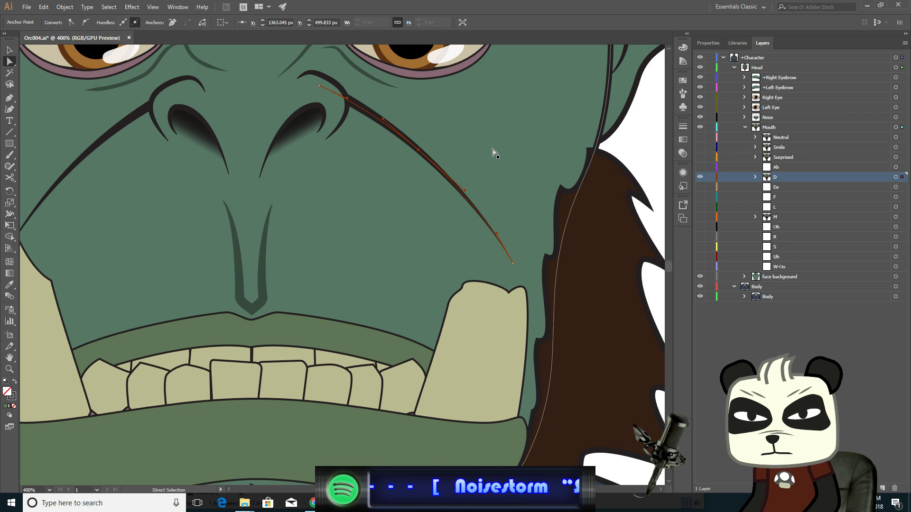
pyautogui.press('space')
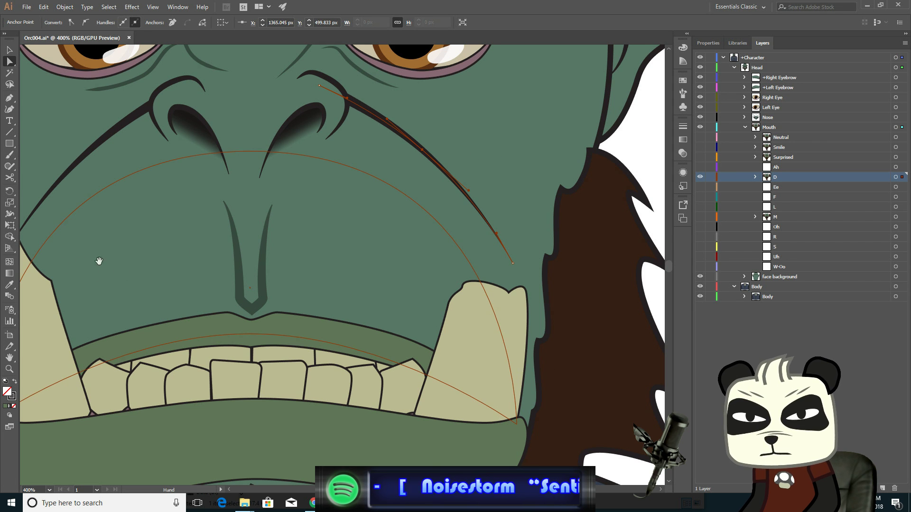
pyautogui.moveTo(99, 261); pyautogui.dragTo(422, 241)
pyautogui.click(341, 134)
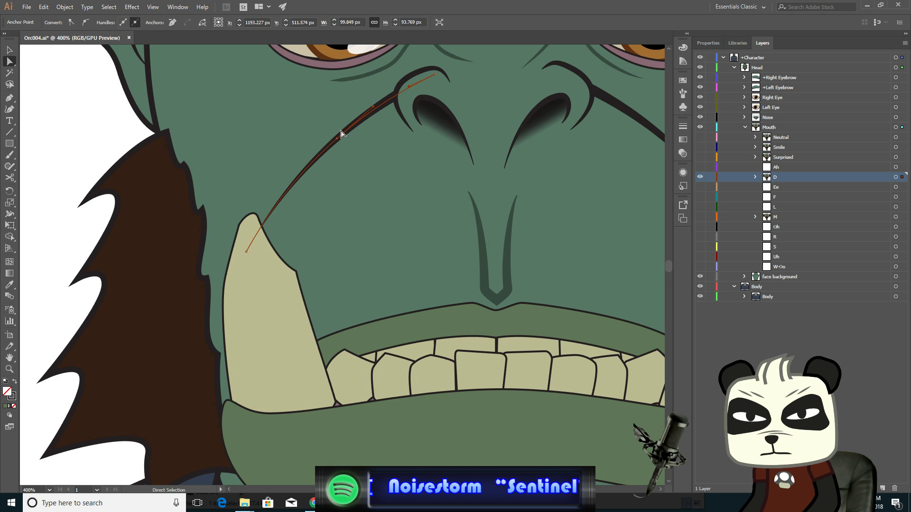
pyautogui.click(337, 139)
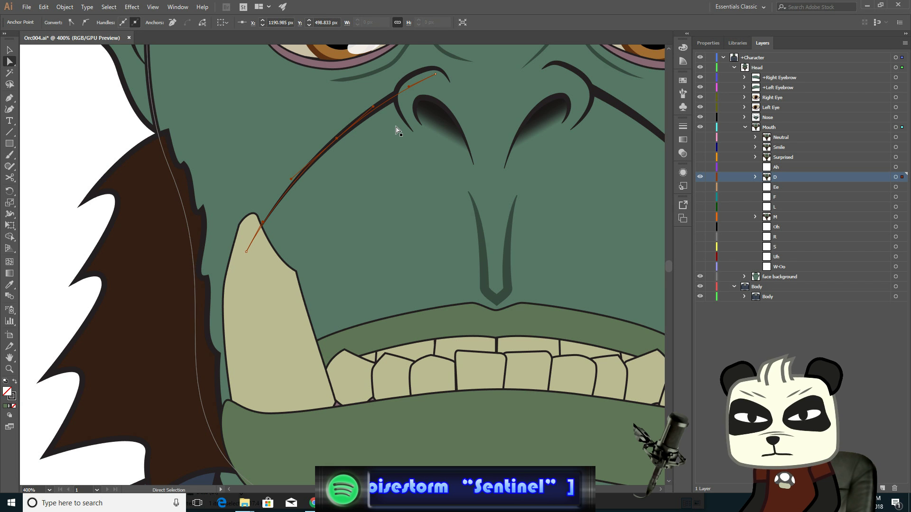
pyautogui.press('Left')
pyautogui.press('Left')
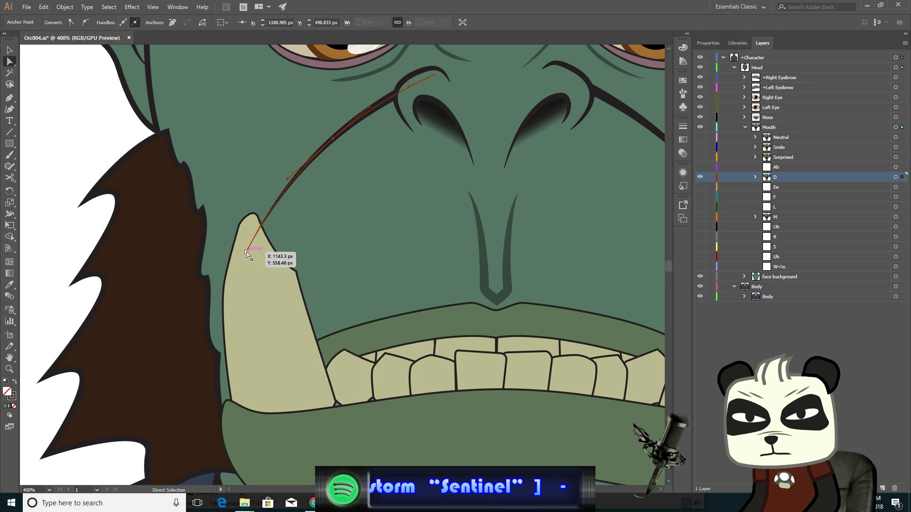
# - Select the lower end anchor of the left cheek crease beside the tusk, nudge it left two steps, and deselect
pyautogui.click(246, 252)
pyautogui.press('Left')
pyautogui.press('Left')
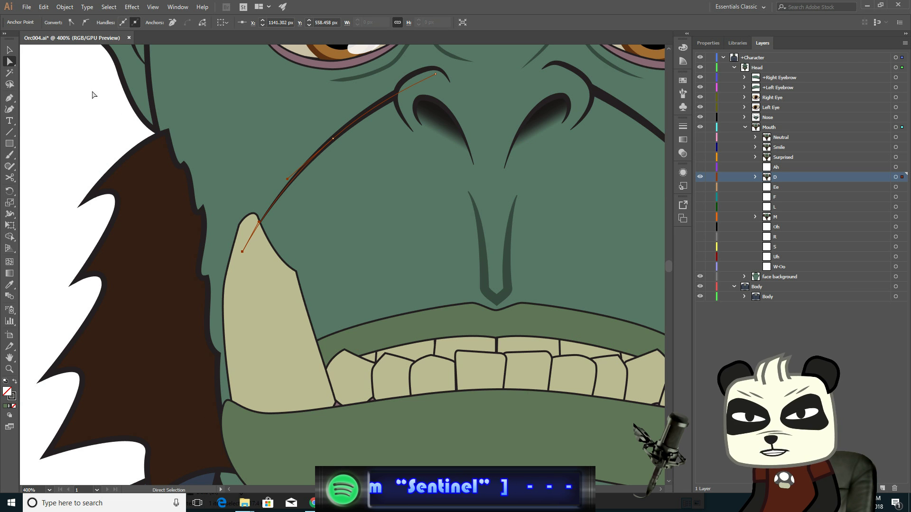
pyautogui.click(10, 49)
pyautogui.click(106, 127)
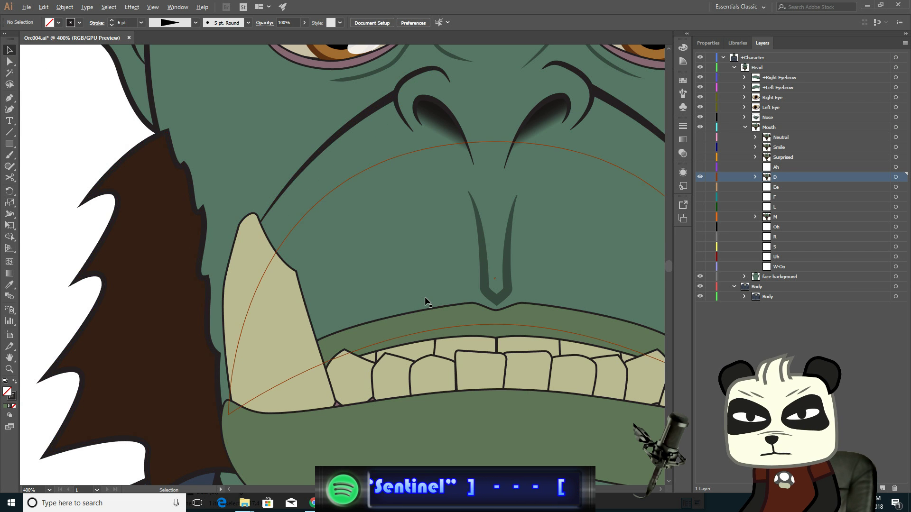
# - Zoom out and toggle the Neutral layer on and off repeatedly to compare it with the D mouth
pyautogui.scroll(-2, 426, 297)
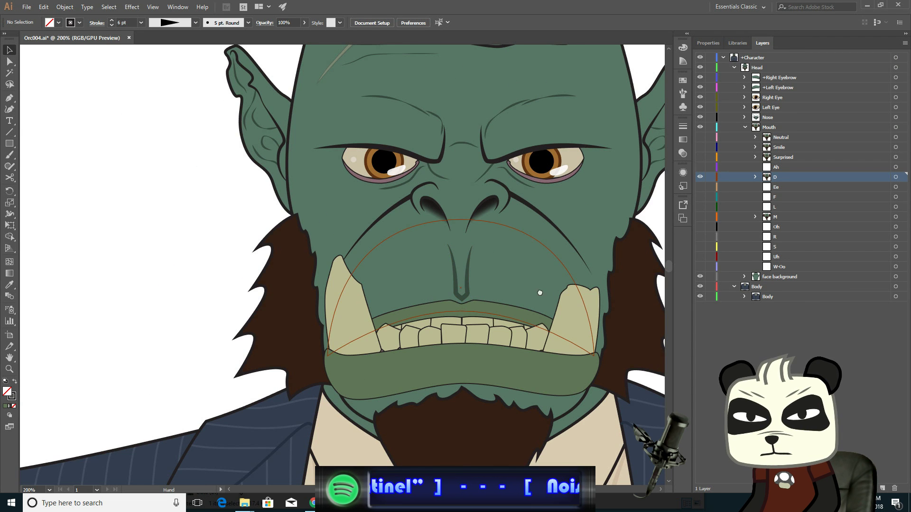
pyautogui.moveTo(536, 295); pyautogui.dragTo(431, 270)
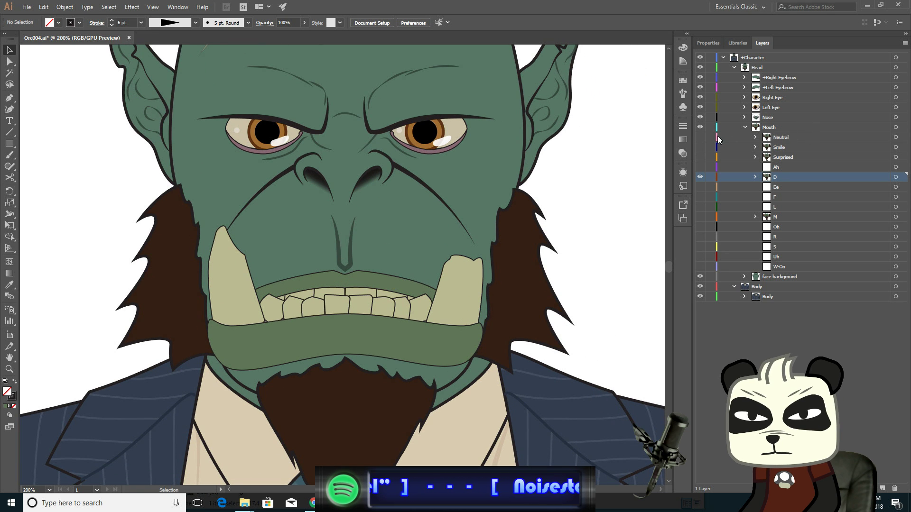
pyautogui.click(701, 137)
pyautogui.click(701, 137)
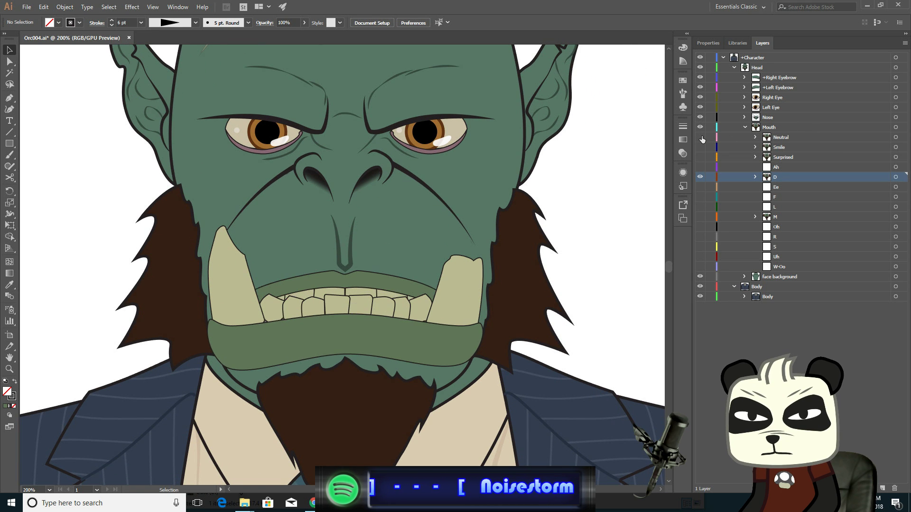
pyautogui.click(701, 137)
pyautogui.click(700, 137)
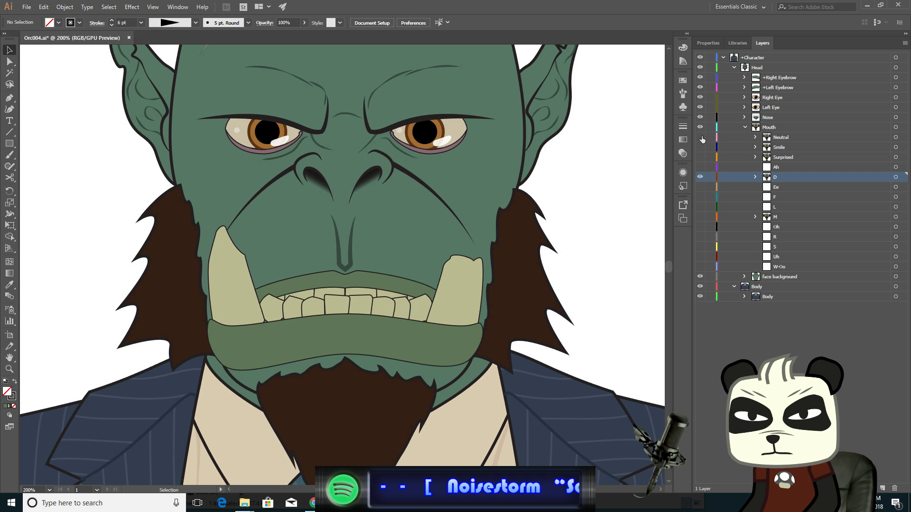
pyautogui.click(701, 137)
pyautogui.click(701, 137)
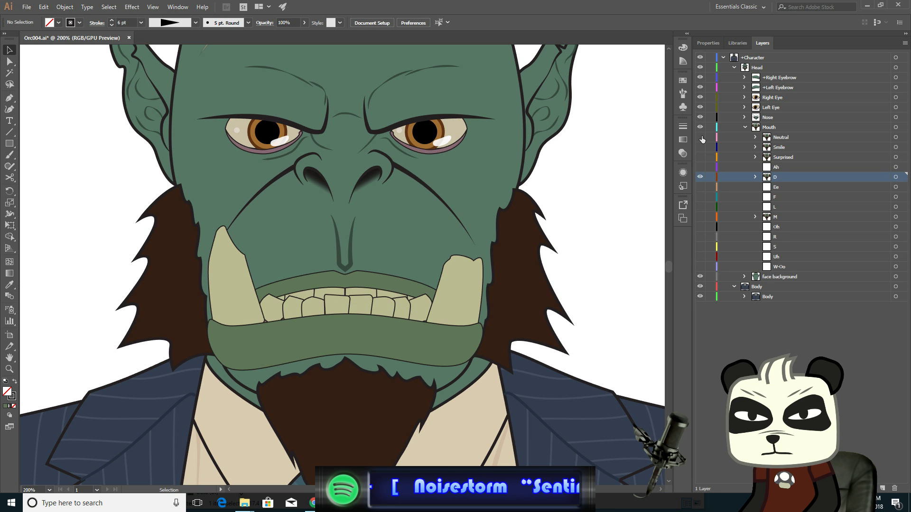
pyautogui.click(701, 137)
pyautogui.click(701, 138)
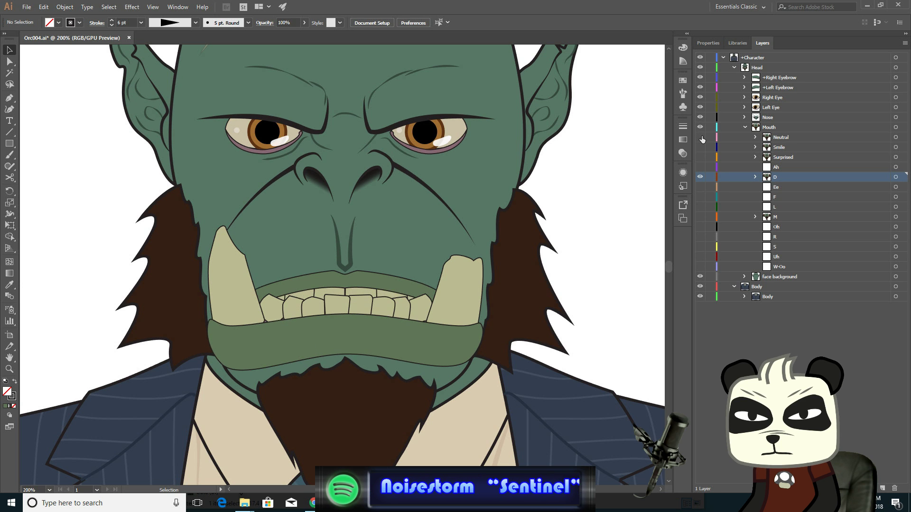
pyautogui.click(701, 137)
pyautogui.click(701, 137)
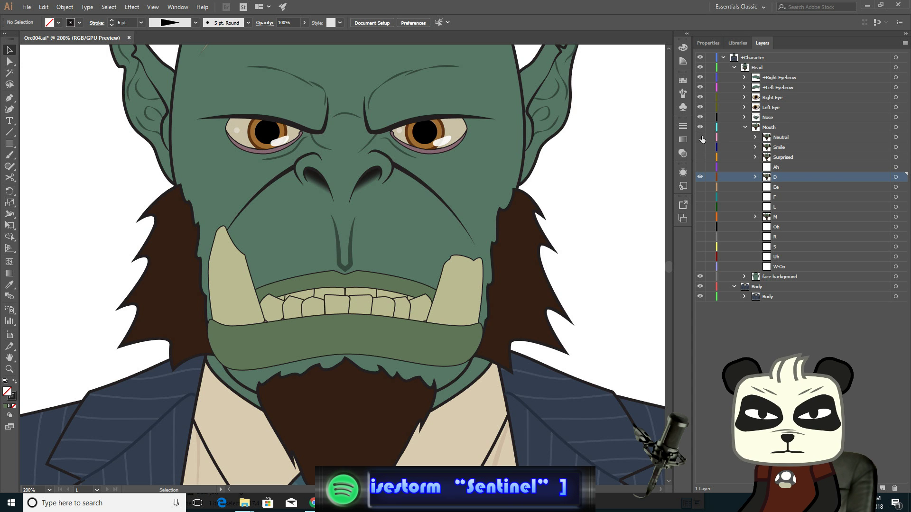
pyautogui.click(702, 137)
pyautogui.click(702, 138)
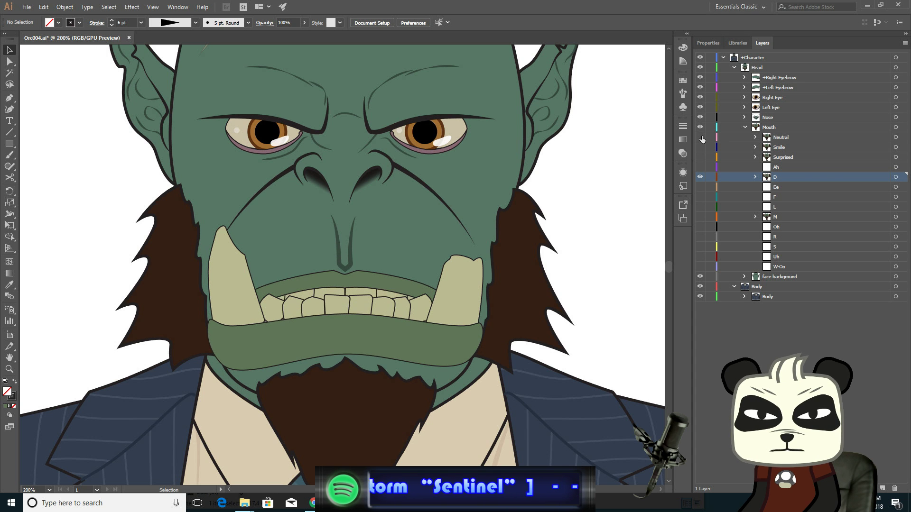
pyautogui.click(701, 138)
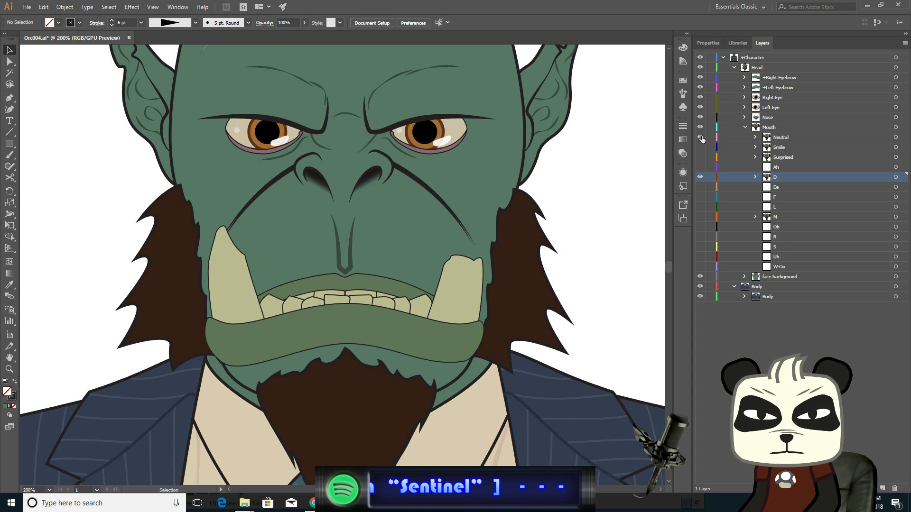
pyautogui.click(702, 137)
pyautogui.click(702, 138)
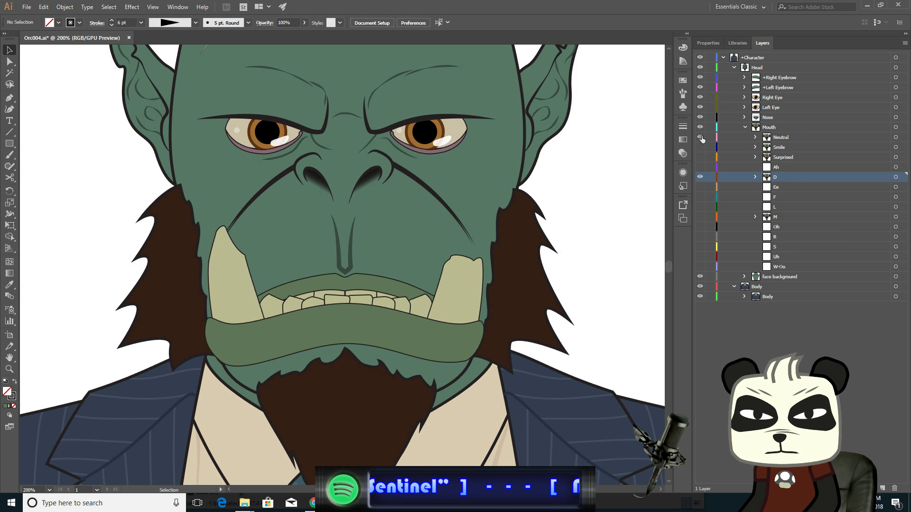
pyautogui.click(702, 138)
pyautogui.click(702, 137)
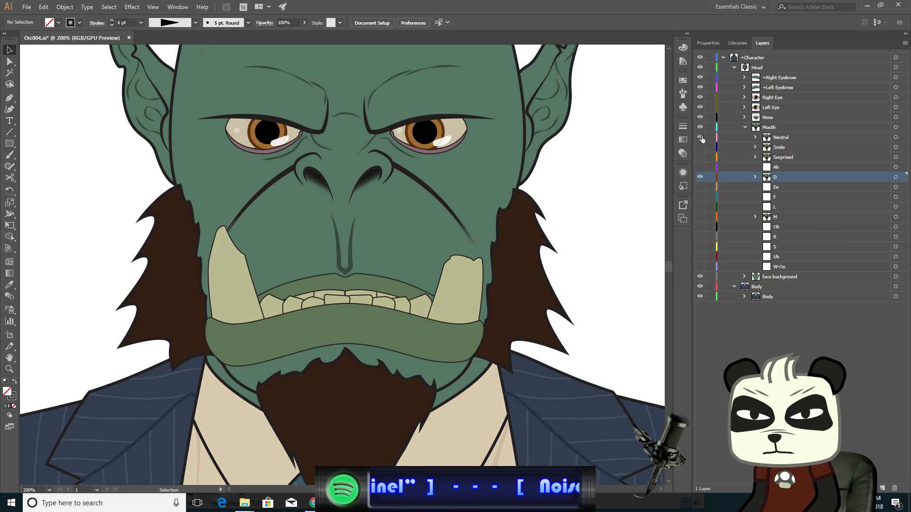
pyautogui.click(702, 137)
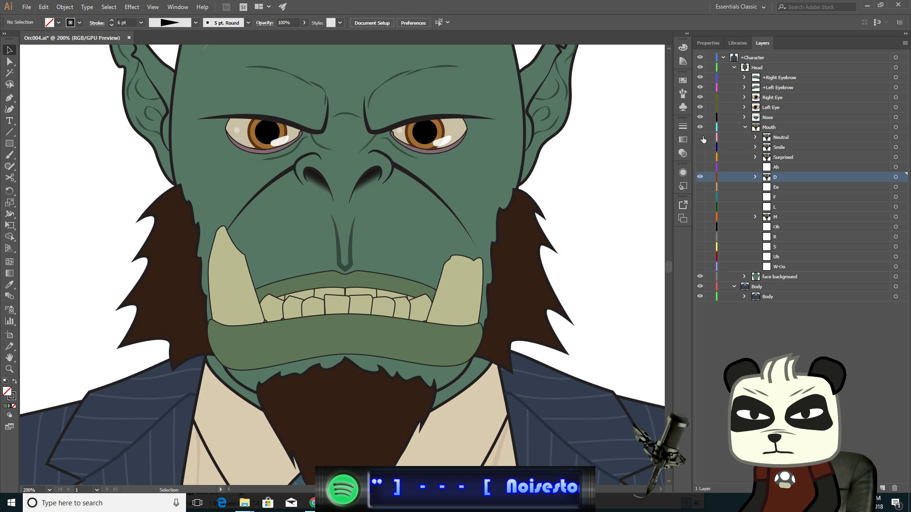
pyautogui.click(702, 137)
pyautogui.click(702, 138)
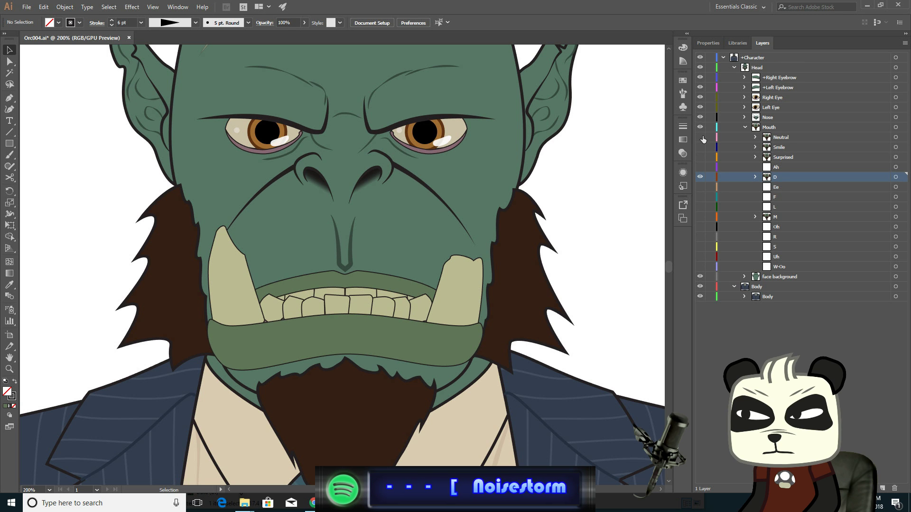
pyautogui.click(702, 137)
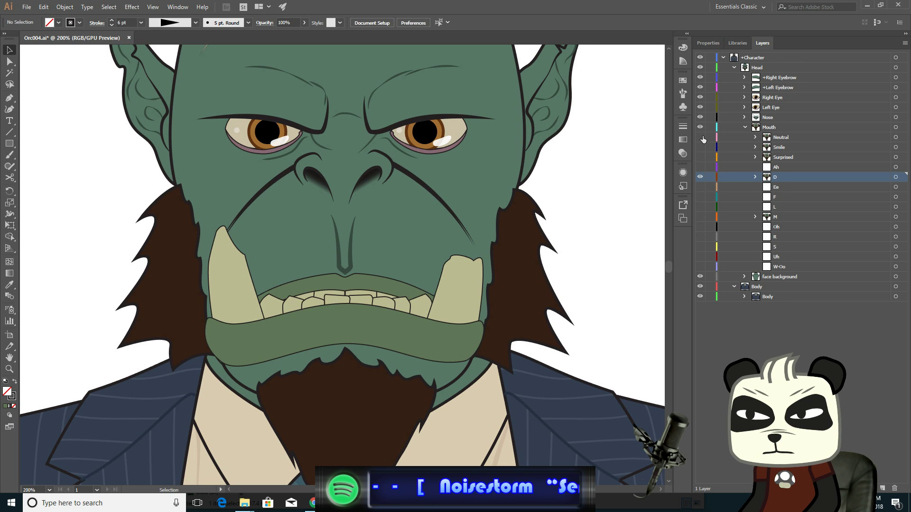
pyautogui.click(702, 137)
pyautogui.click(702, 138)
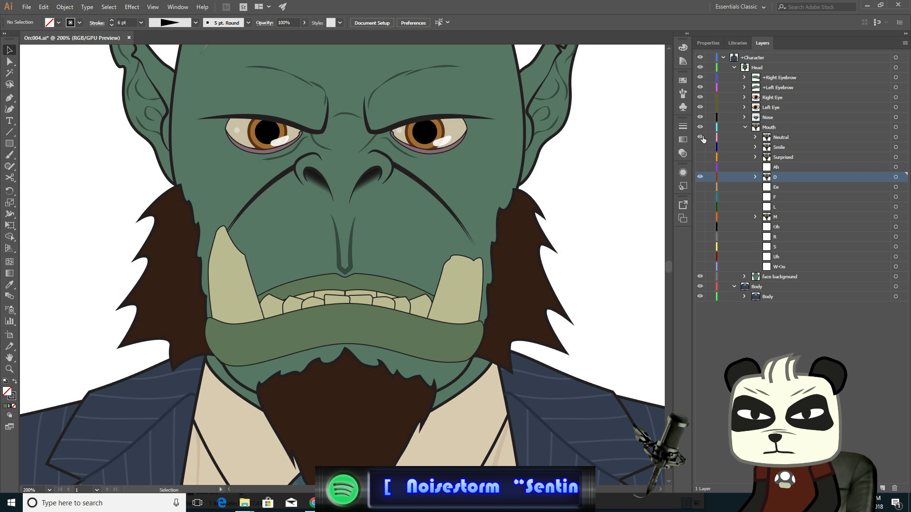
pyautogui.click(701, 138)
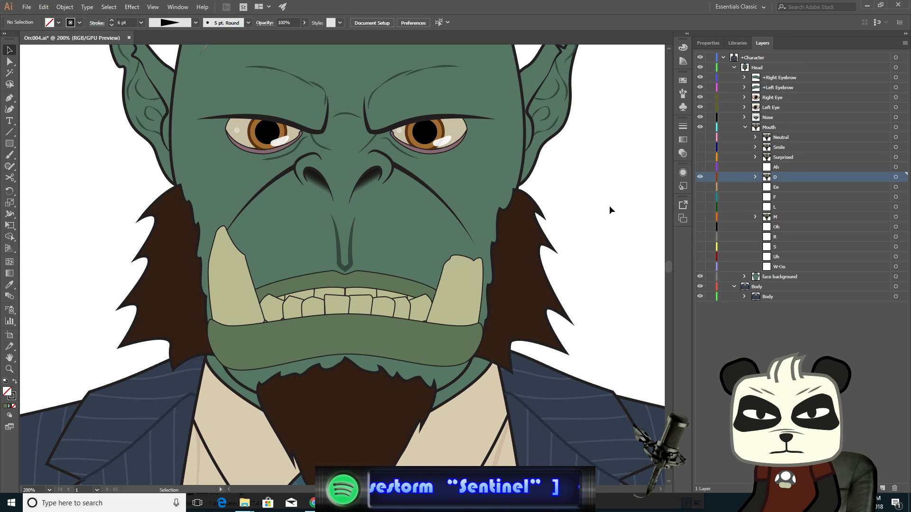
# - Select an anchor on the left sideburn's inner edge beside the tusk and nudge it down two steps
pyautogui.scroll(2, 264, 322)
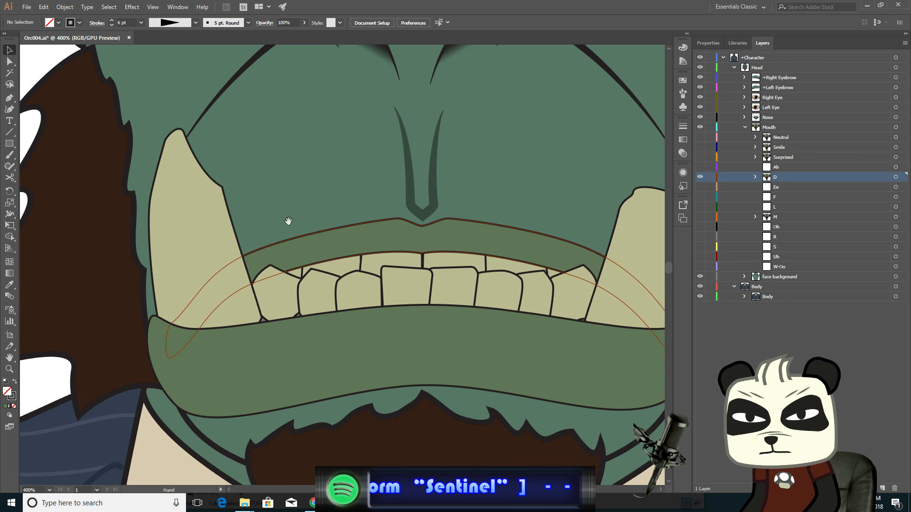
pyautogui.moveTo(288, 221); pyautogui.dragTo(374, 163)
pyautogui.press('a')
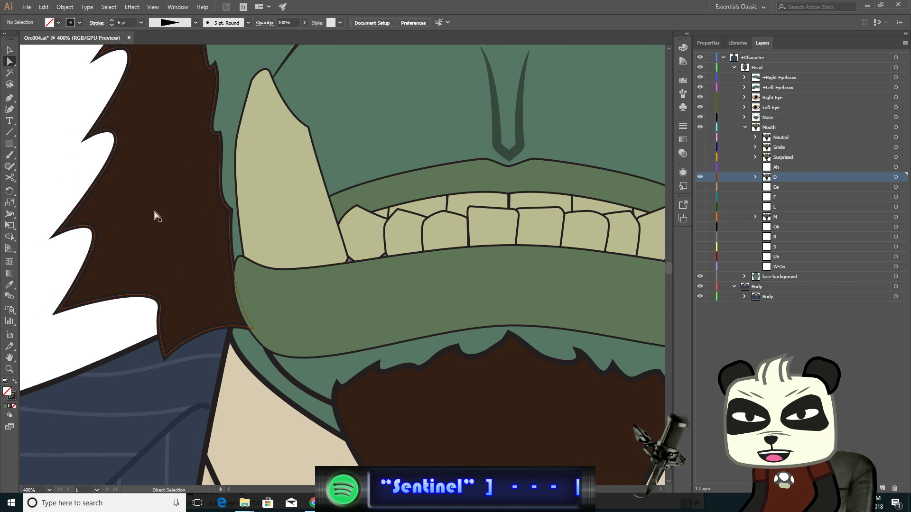
pyautogui.click(216, 338)
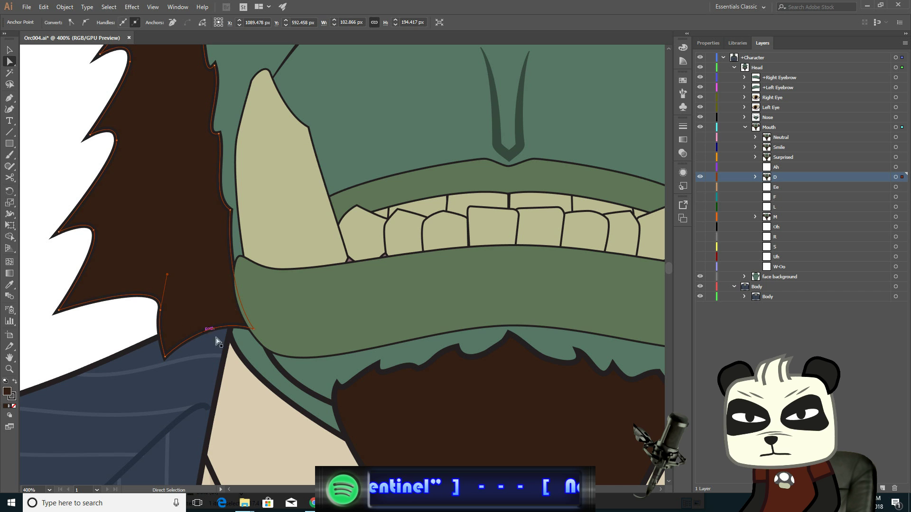
pyautogui.click(246, 324)
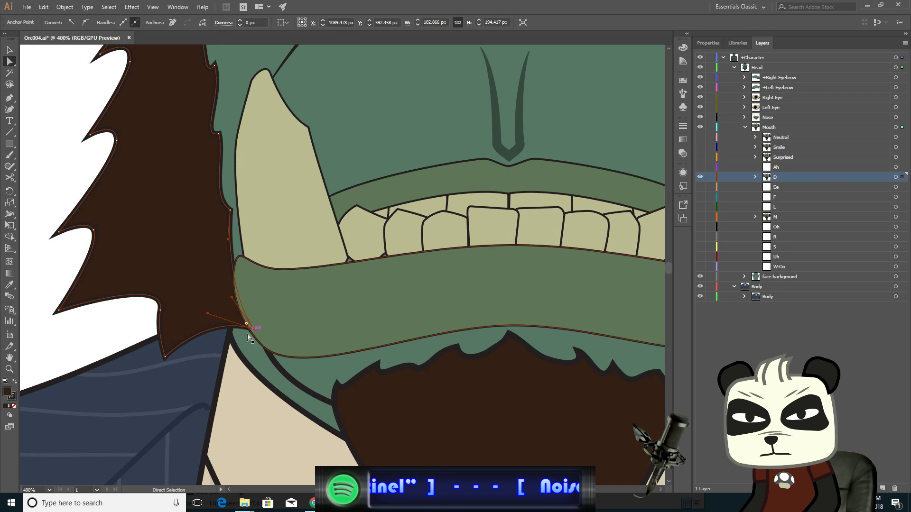
pyautogui.keyDown('shift'); pyautogui.click(165, 356); pyautogui.keyUp('shift')
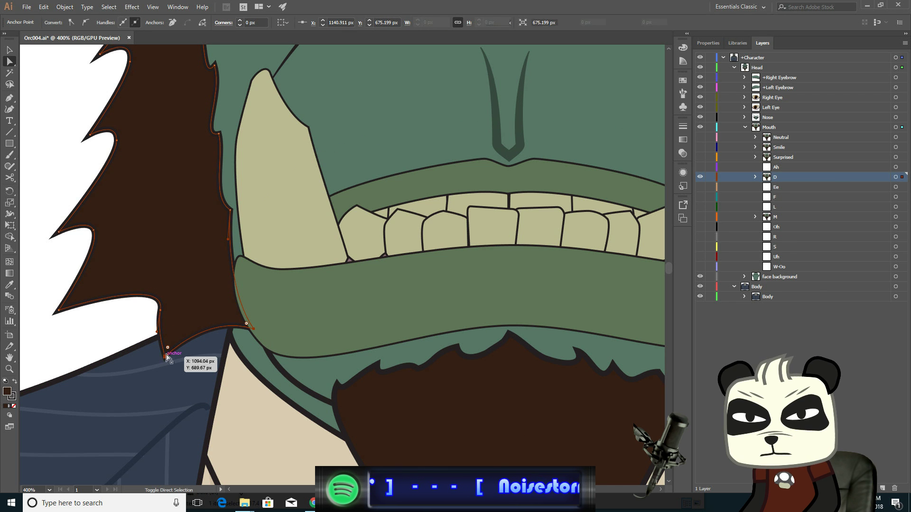
pyautogui.keyDown('shift'); pyautogui.click(231, 210); pyautogui.keyUp('shift')
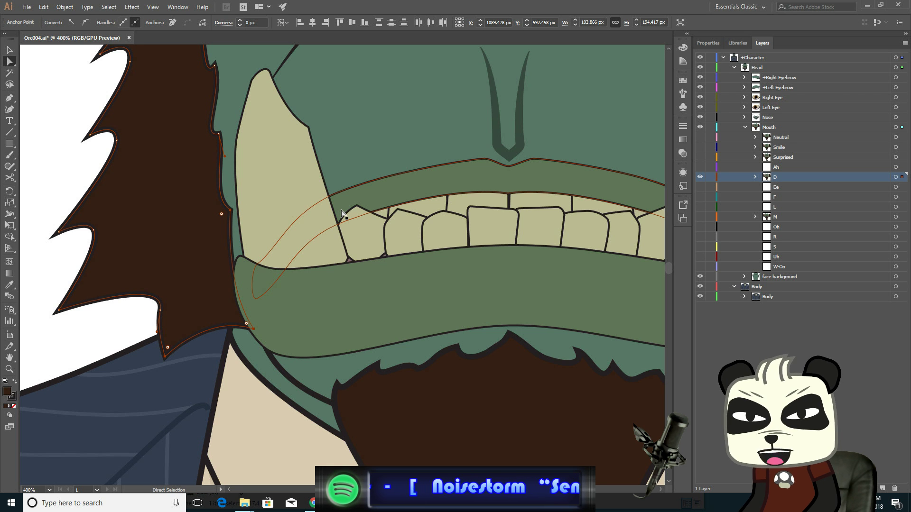
pyautogui.press('Down')
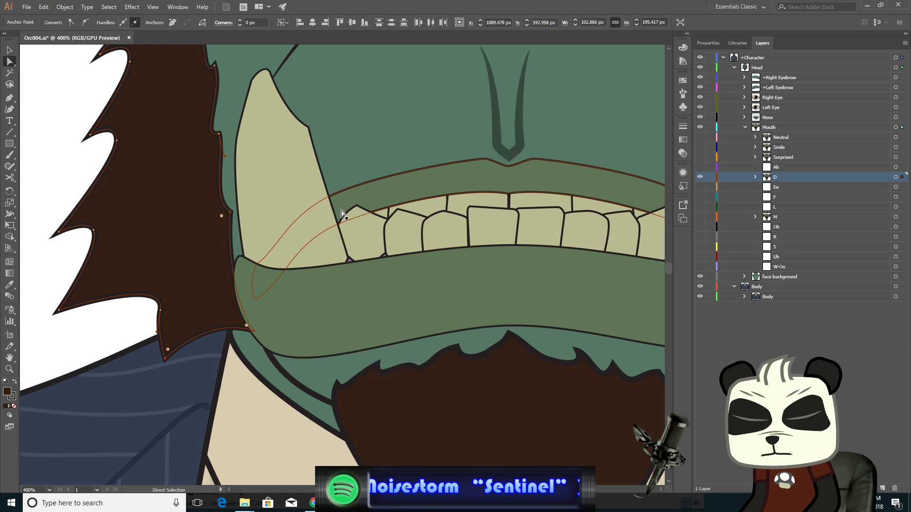
pyautogui.press('Down')
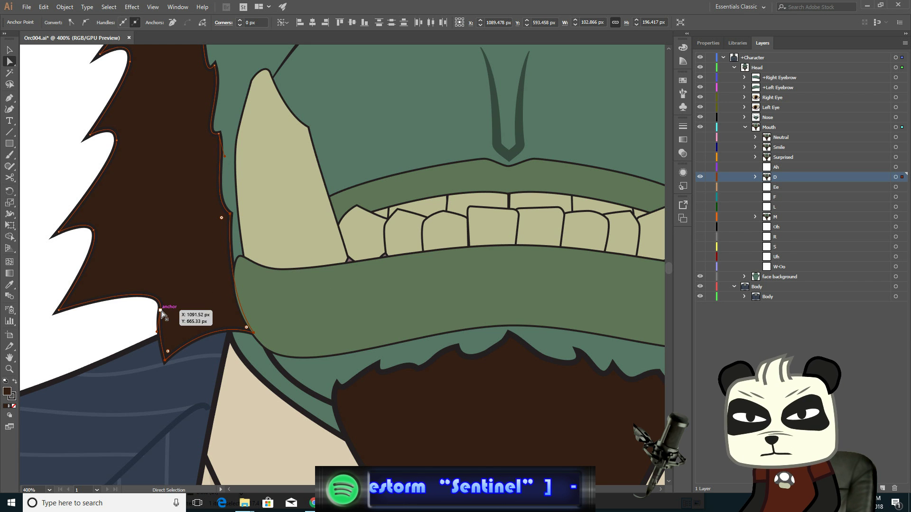
# - Select the left sideburn's lower spike tip anchor and nudge it down one step
pyautogui.click(161, 312)
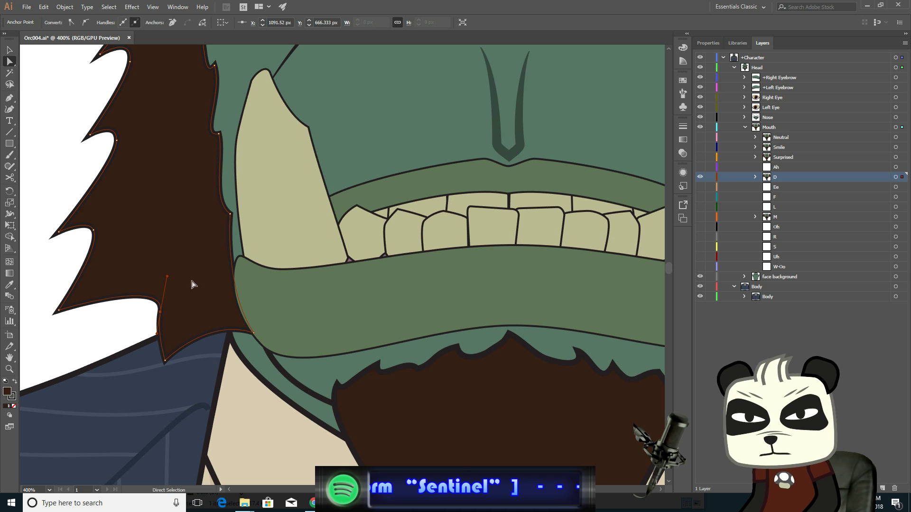
pyautogui.click(58, 310)
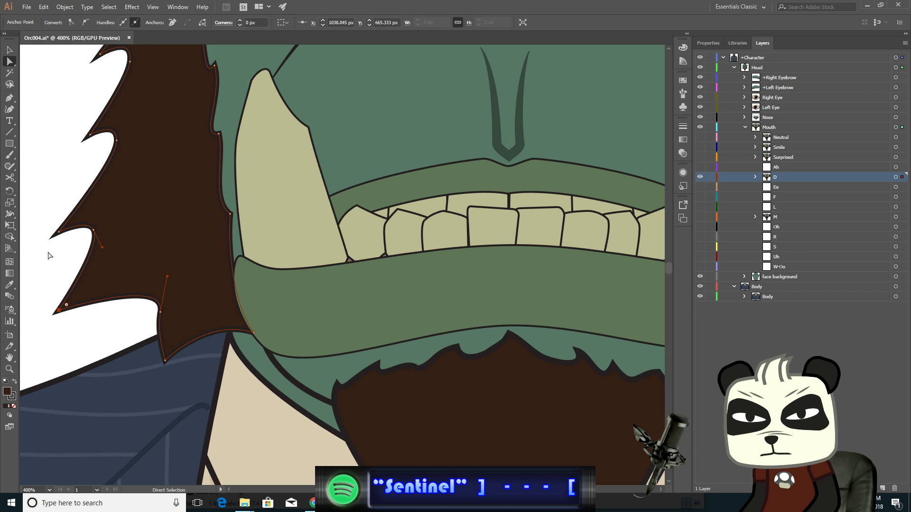
pyautogui.press('Down')
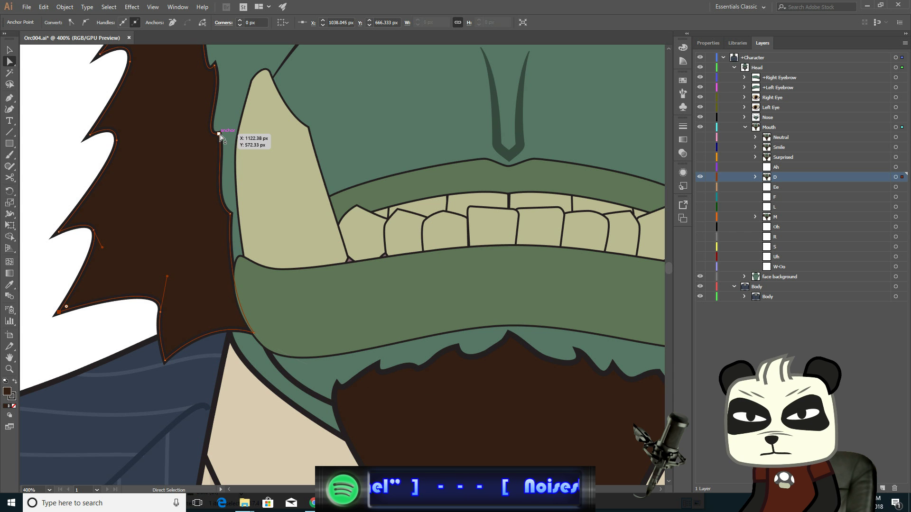
# - Select the bottom tip anchor of the right sideburn and nudge it down two steps
pyautogui.moveTo(528, 254); pyautogui.dragTo(183, 252)
pyautogui.click(349, 310)
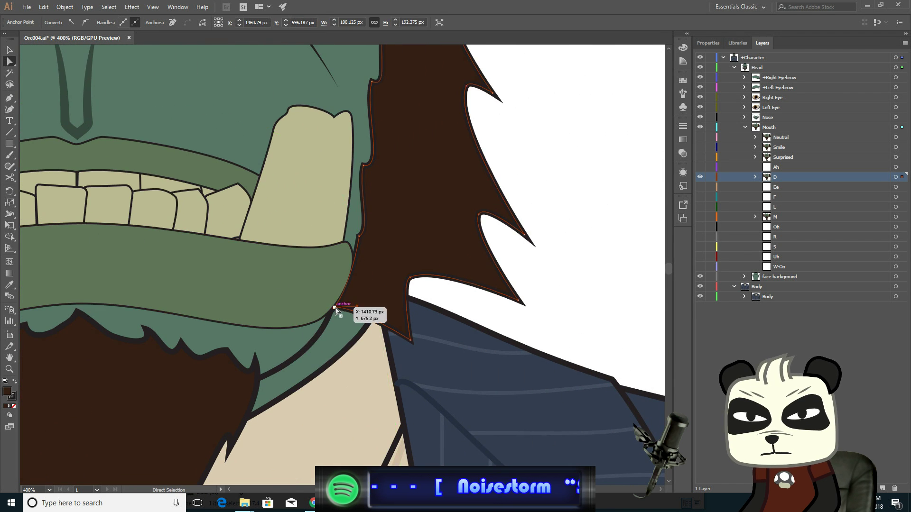
pyautogui.click(334, 309)
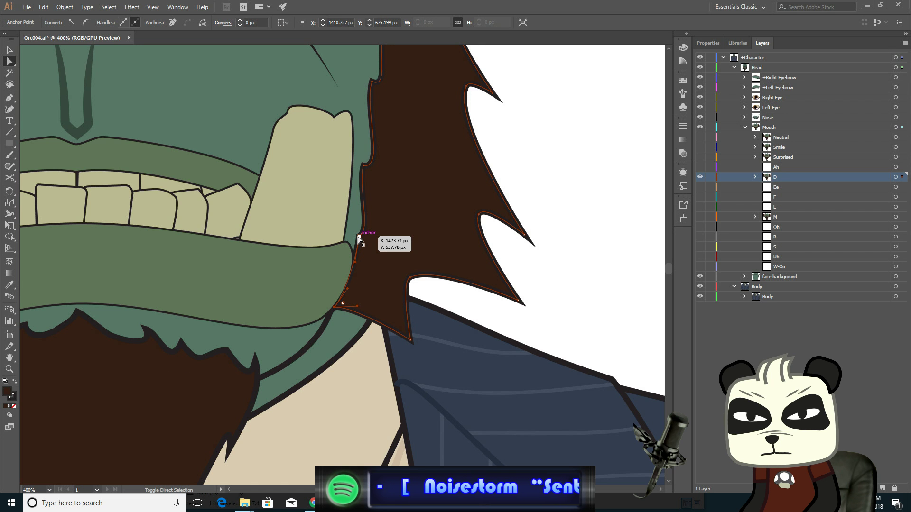
pyautogui.keyDown('shift'); pyautogui.click(410, 341); pyautogui.keyUp('shift')
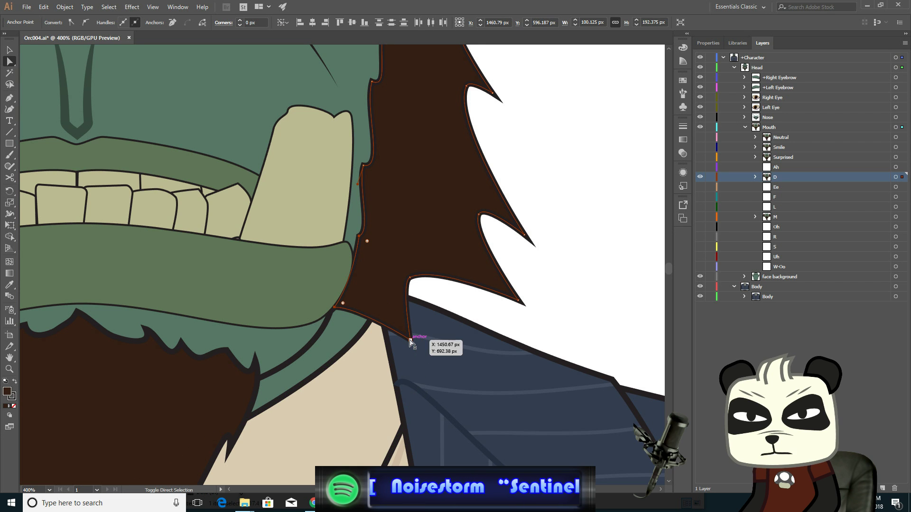
pyautogui.press('Down')
pyautogui.press('Down')
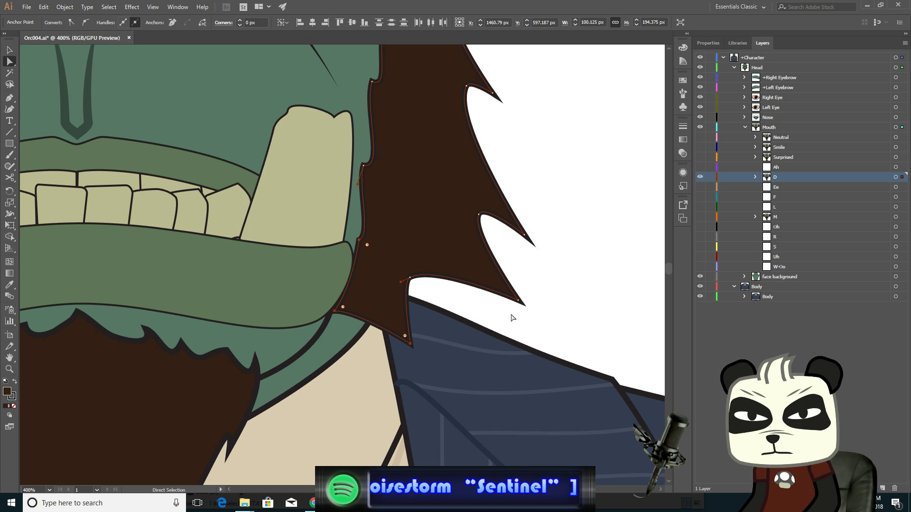
# - Inspect the right sideburn's lower anchors and zoom out to frame the whole face
pyautogui.click(410, 279)
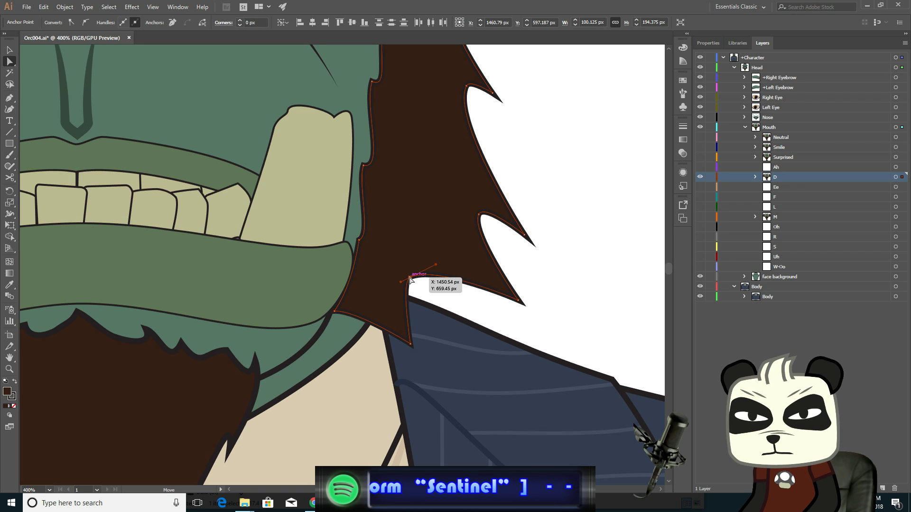
pyautogui.keyDown('shift'); pyautogui.click(518, 299); pyautogui.keyUp('shift')
pyautogui.click(561, 301)
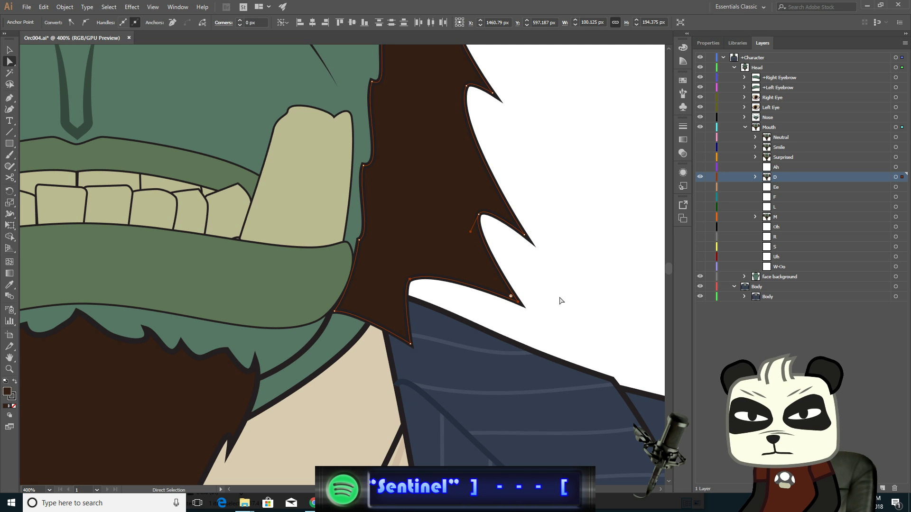
pyautogui.click(9, 49)
pyautogui.click(169, 162)
pyautogui.scroll(-4, 172, 165)
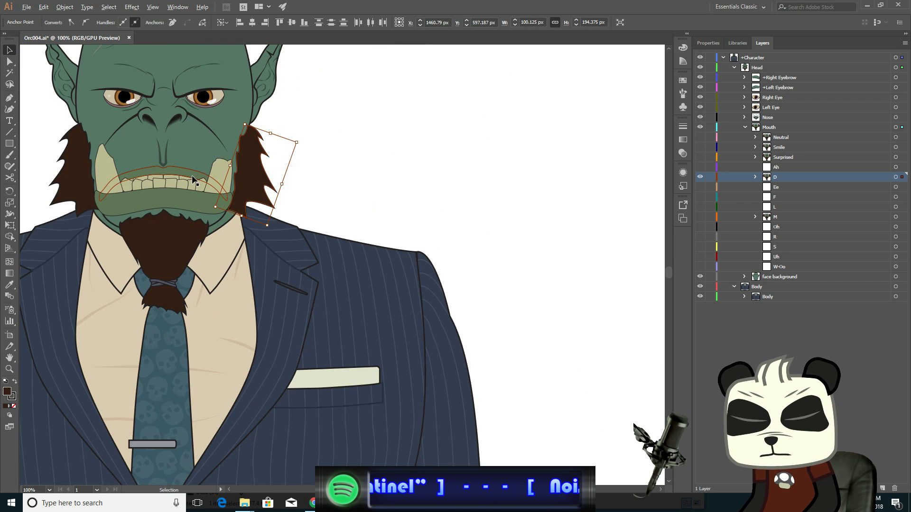
pyautogui.moveTo(363, 167); pyautogui.dragTo(563, 259)
pyautogui.click(184, 149)
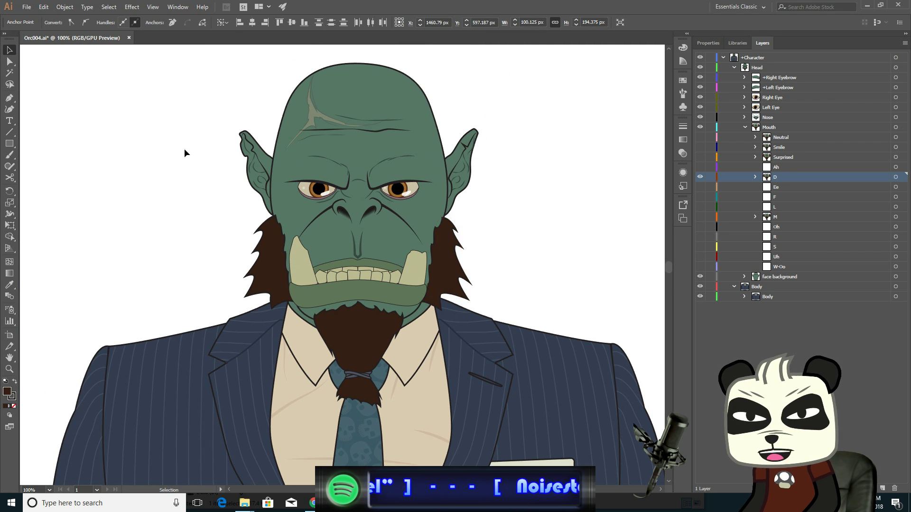
# - Toggle the Neutral layer's visibility repeatedly to compare it against the edited D mouth
pyautogui.click(701, 138)
pyautogui.click(701, 138)
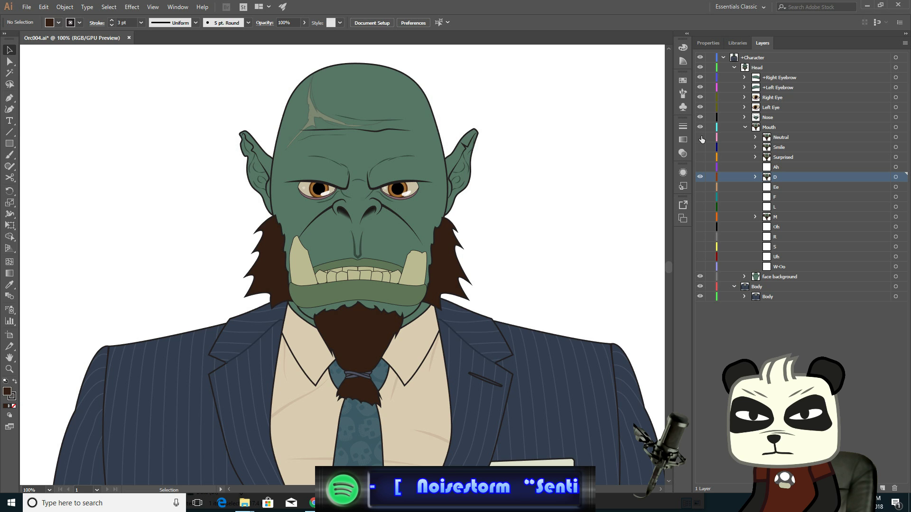
pyautogui.click(700, 138)
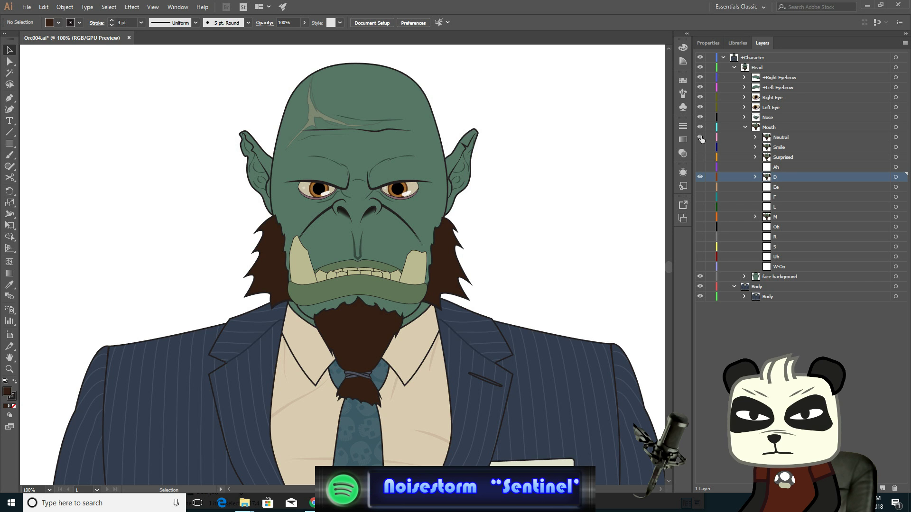
pyautogui.click(701, 138)
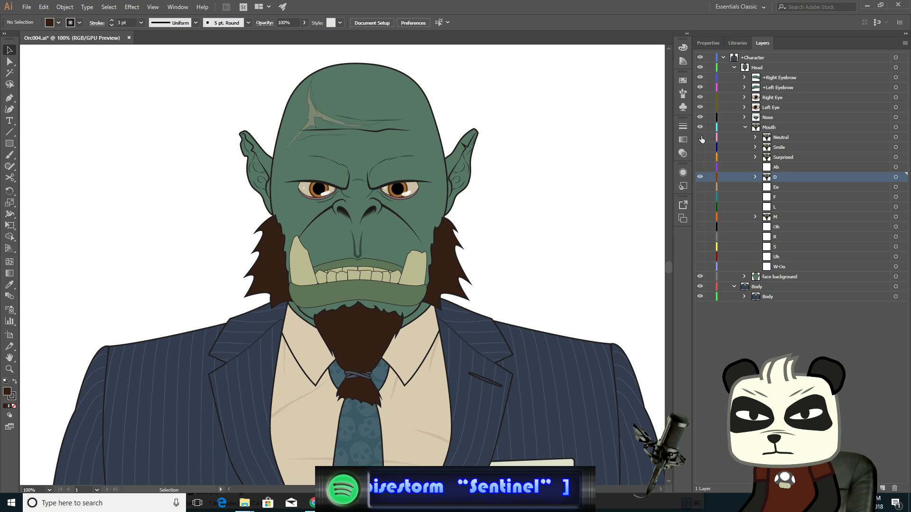
pyautogui.click(701, 137)
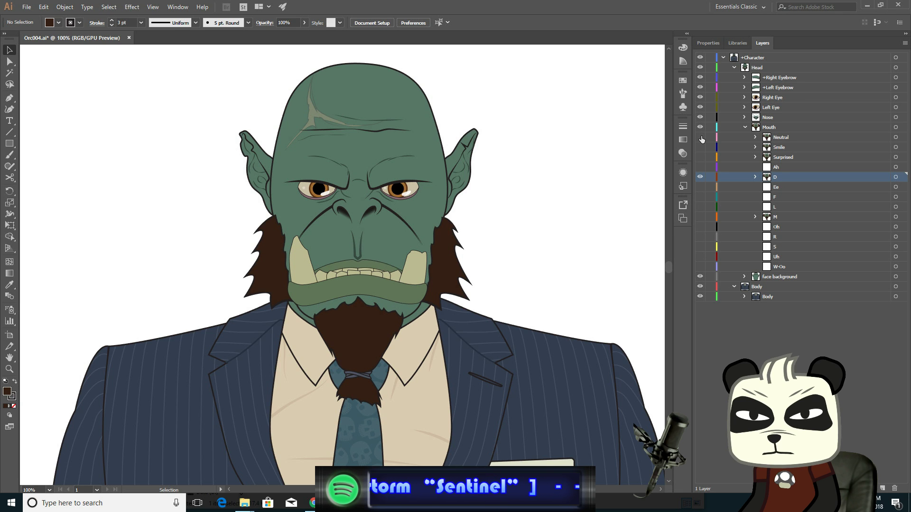
pyautogui.click(701, 138)
pyautogui.click(701, 138)
pyautogui.click(701, 138)
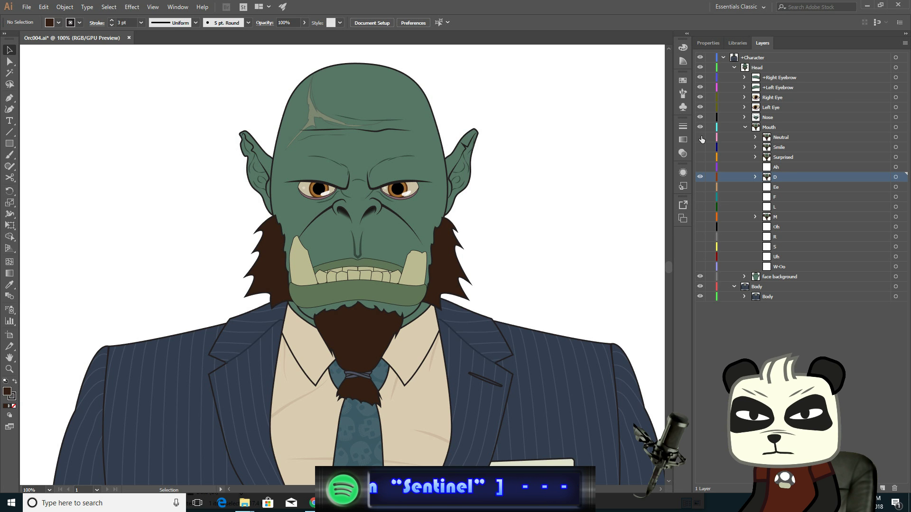
pyautogui.click(701, 138)
pyautogui.click(701, 137)
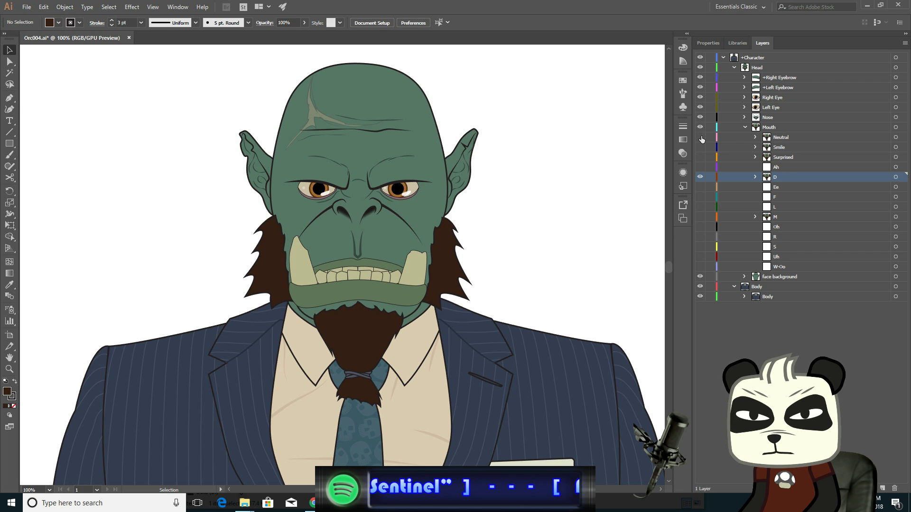
pyautogui.click(701, 138)
pyautogui.click(701, 138)
pyautogui.click(701, 137)
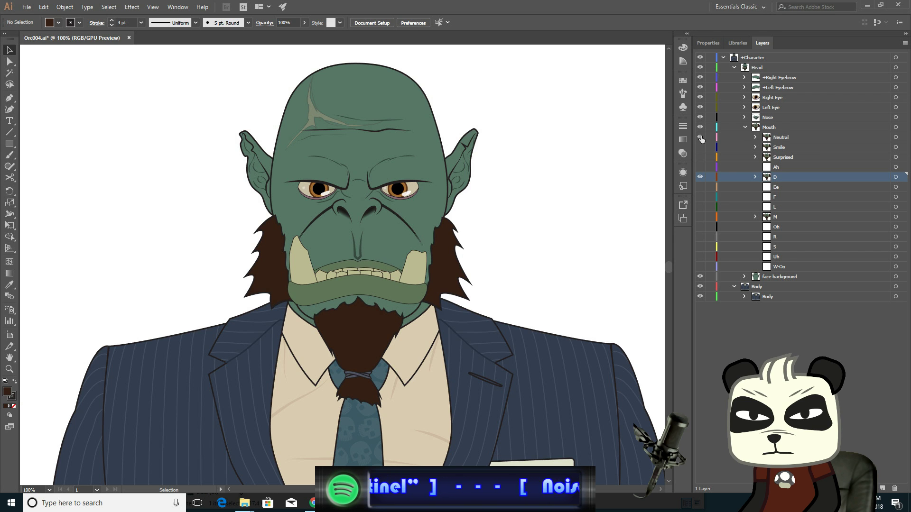
pyautogui.click(701, 138)
pyautogui.click(701, 138)
pyautogui.click(701, 138)
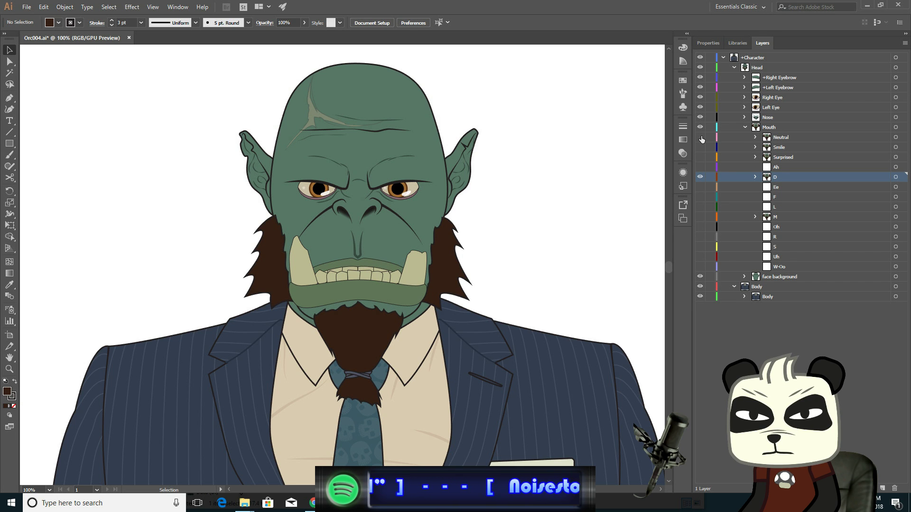
pyautogui.click(701, 137)
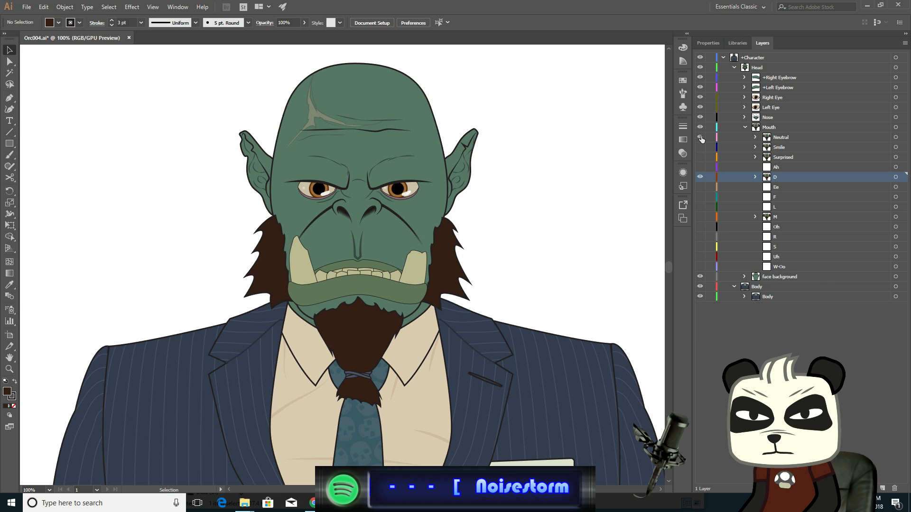
pyautogui.click(701, 137)
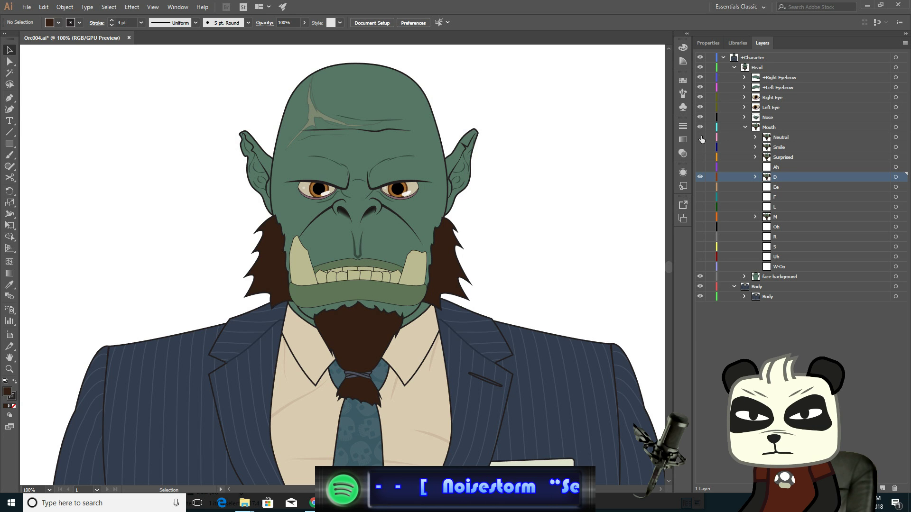
pyautogui.click(701, 137)
pyautogui.click(701, 138)
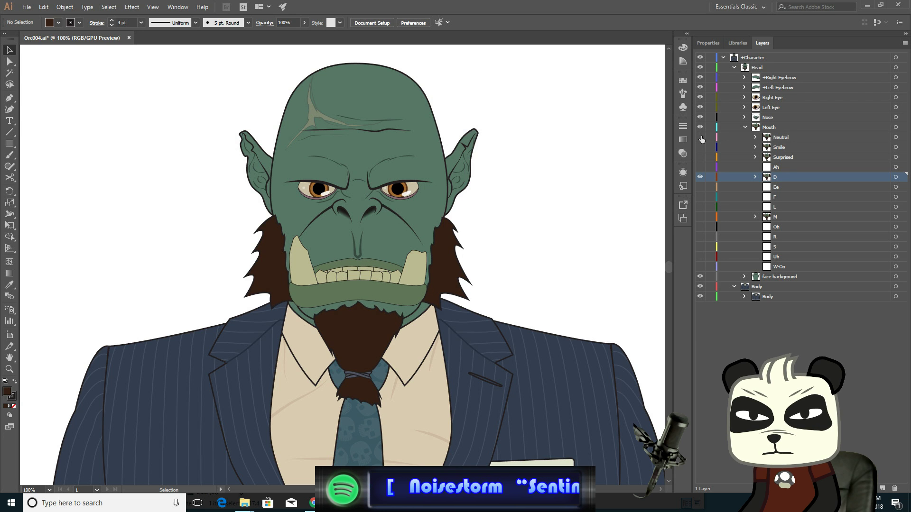
pyautogui.click(700, 138)
pyautogui.click(701, 138)
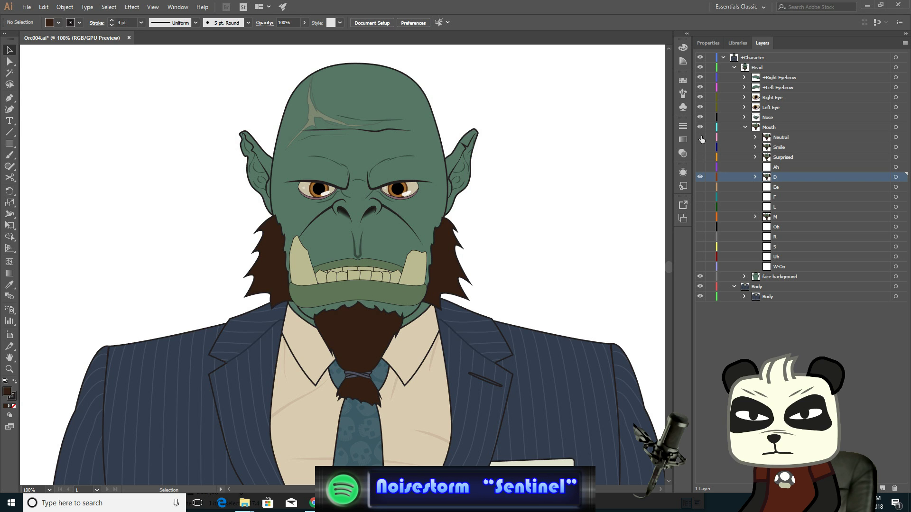
pyautogui.click(701, 138)
pyautogui.click(701, 137)
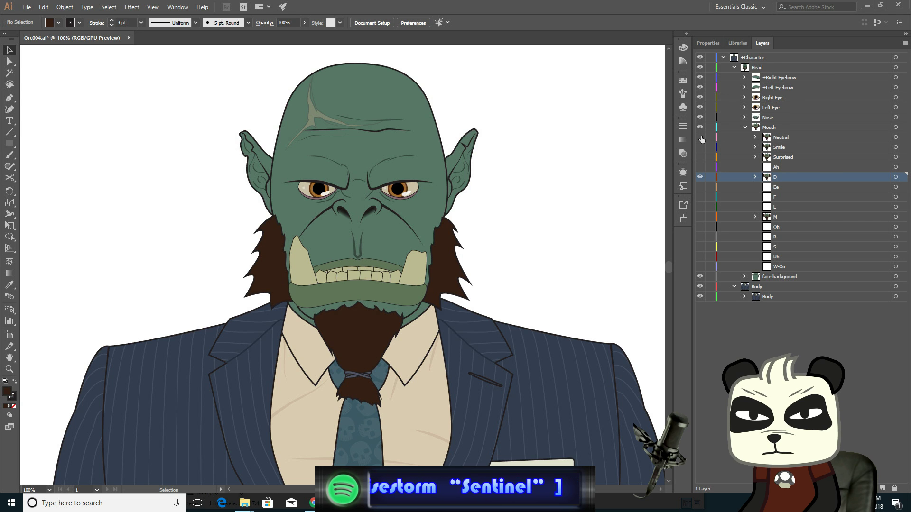
pyautogui.click(701, 137)
pyautogui.click(701, 137)
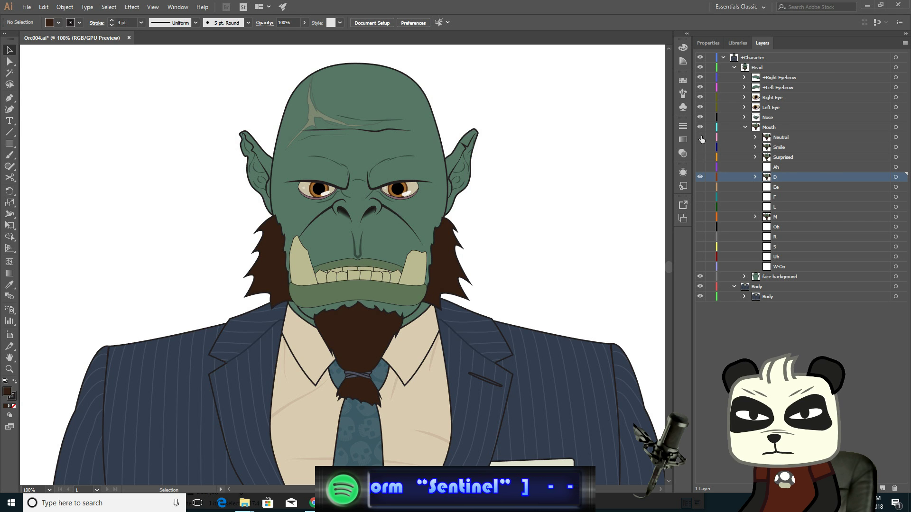
# - Save the document
pyautogui.press('a')
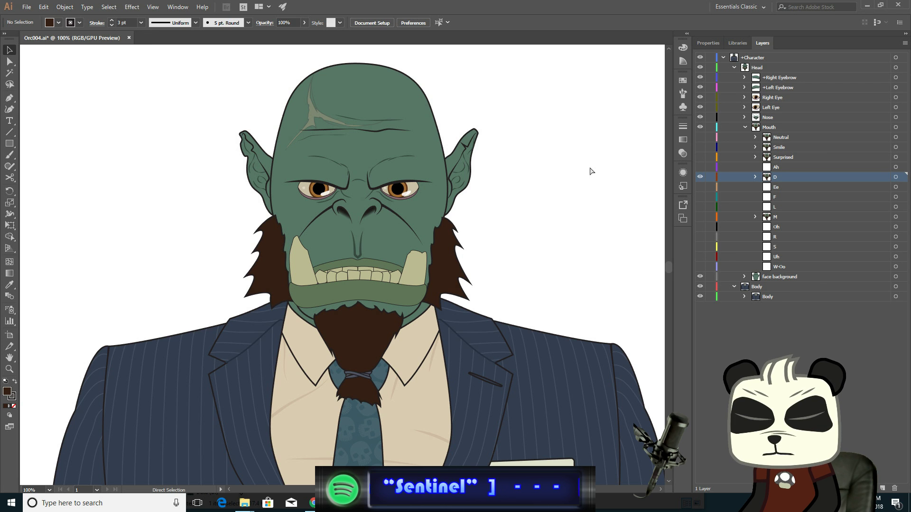
pyautogui.hotkey('ctrl', 's')
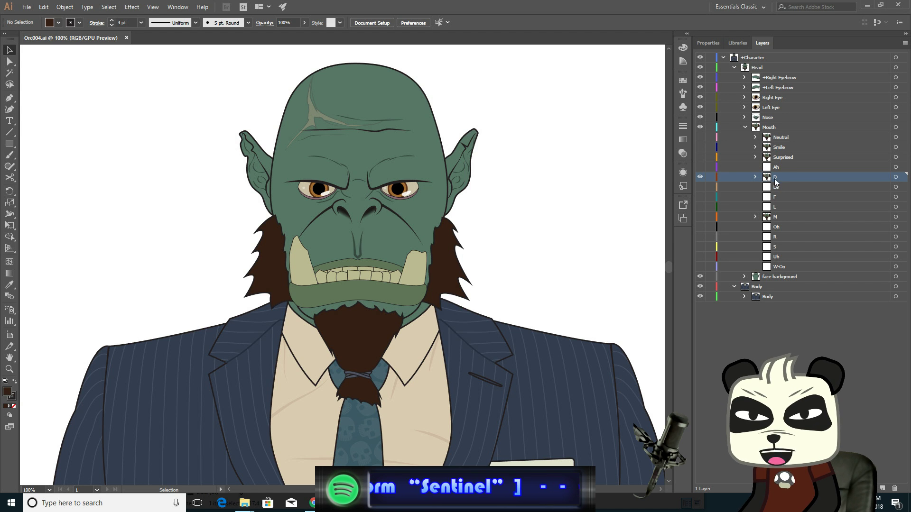
# - Select all of the D layer's mouth parts and make the S layer visible
pyautogui.click(755, 177)
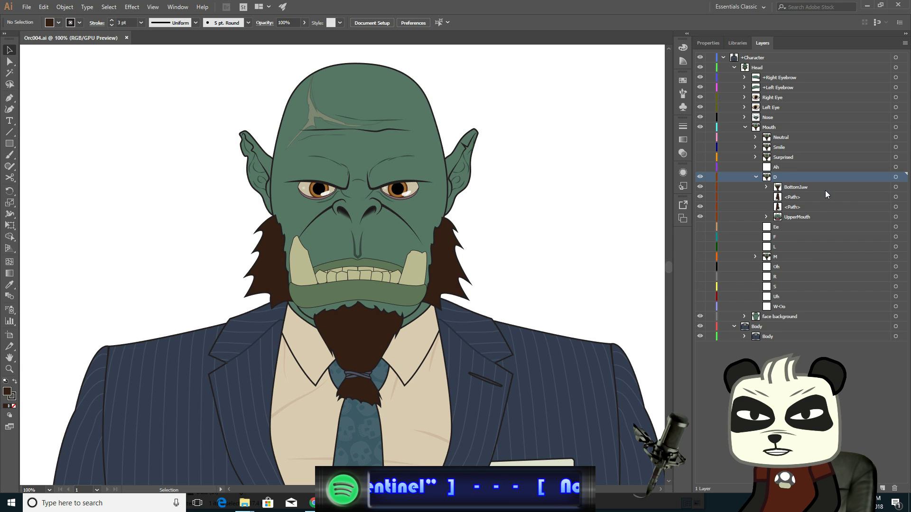
pyautogui.click(895, 186)
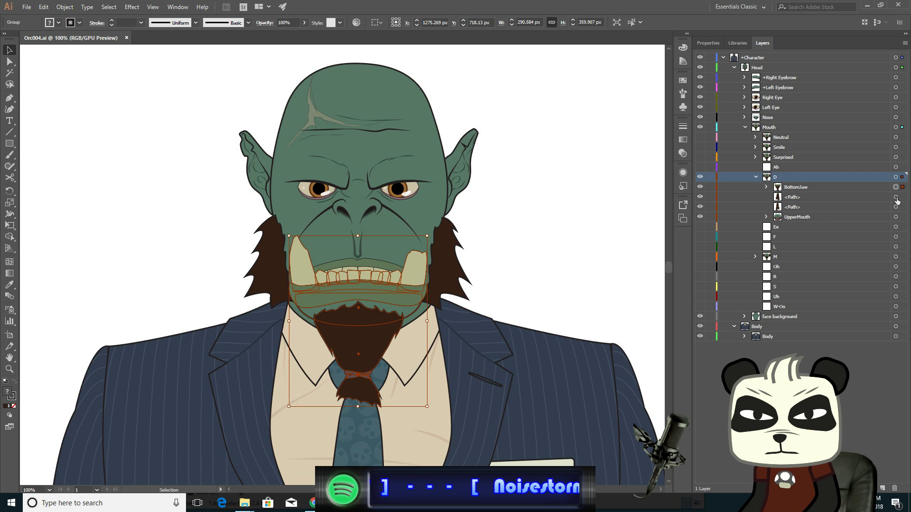
pyautogui.keyDown('shift'); pyautogui.click(895, 197); pyautogui.keyUp('shift')
pyautogui.keyDown('shift'); pyautogui.click(896, 207); pyautogui.keyUp('shift')
pyautogui.keyDown('shift'); pyautogui.click(895, 216); pyautogui.keyUp('shift')
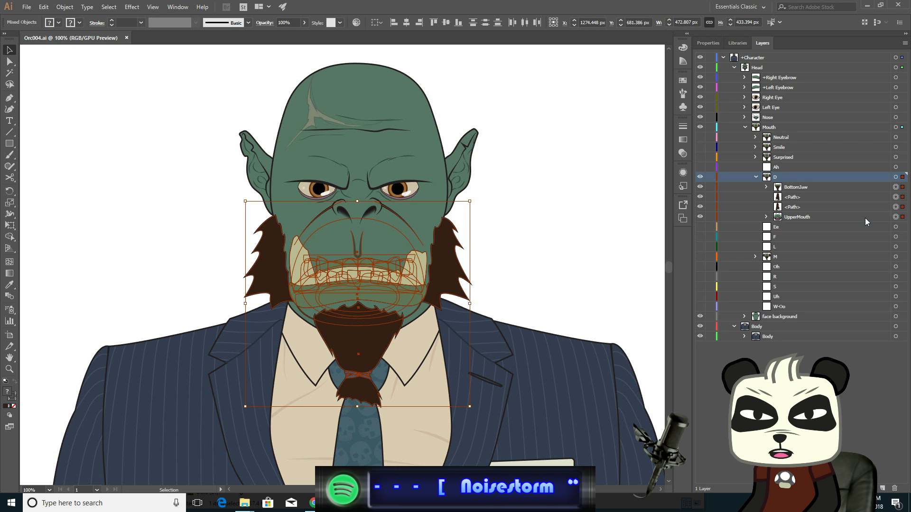
pyautogui.keyDown('shift'); pyautogui.click(865, 218); pyautogui.keyUp('shift')
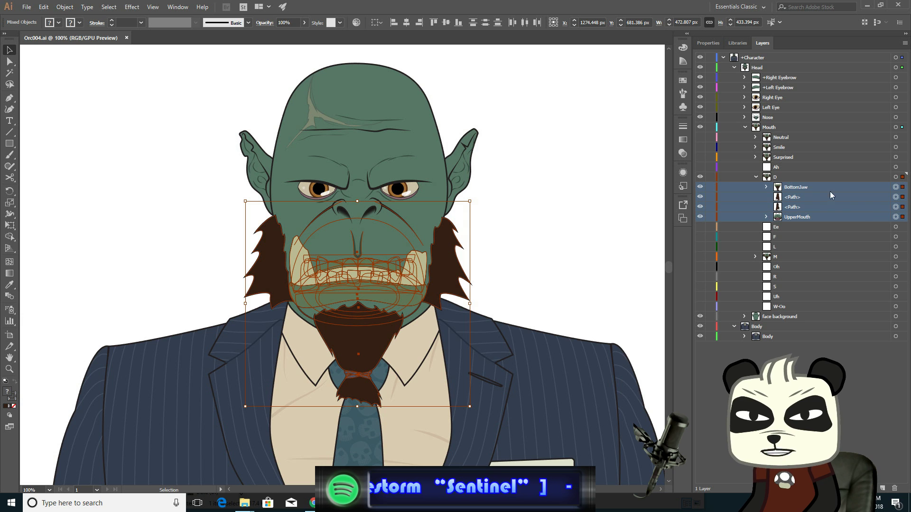
pyautogui.click(755, 177)
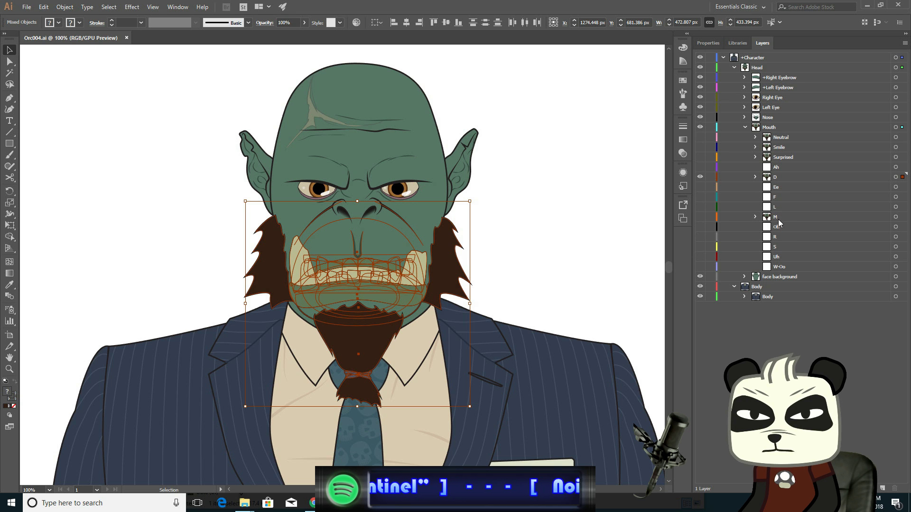
pyautogui.click(700, 247)
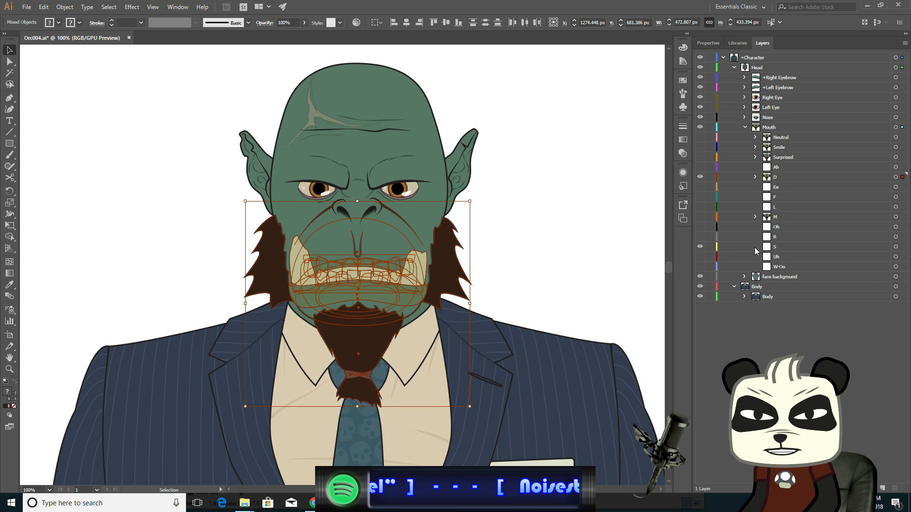
pyautogui.click(896, 247)
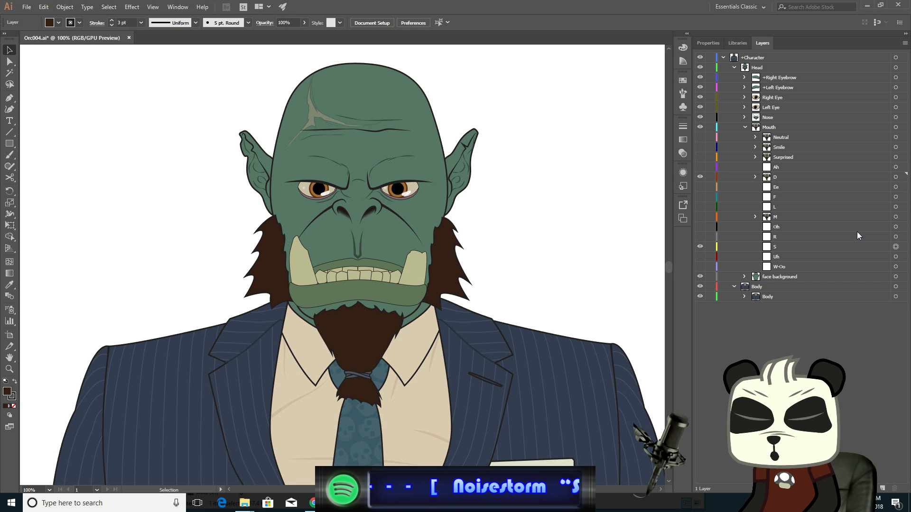
pyautogui.hotkey('ctrl', 'z')
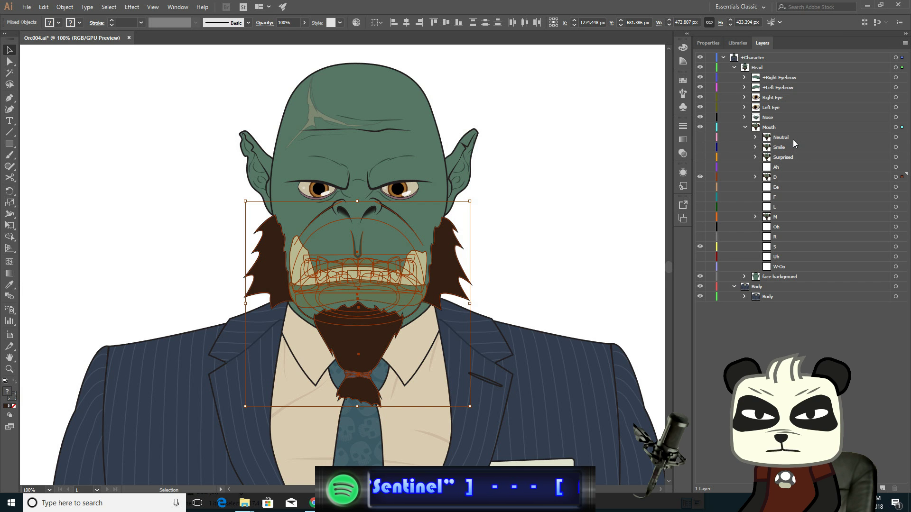
# - Move one copy of the BottomJaw, two paths and UpperMouth from the D layer into the S layer
pyautogui.click(755, 177)
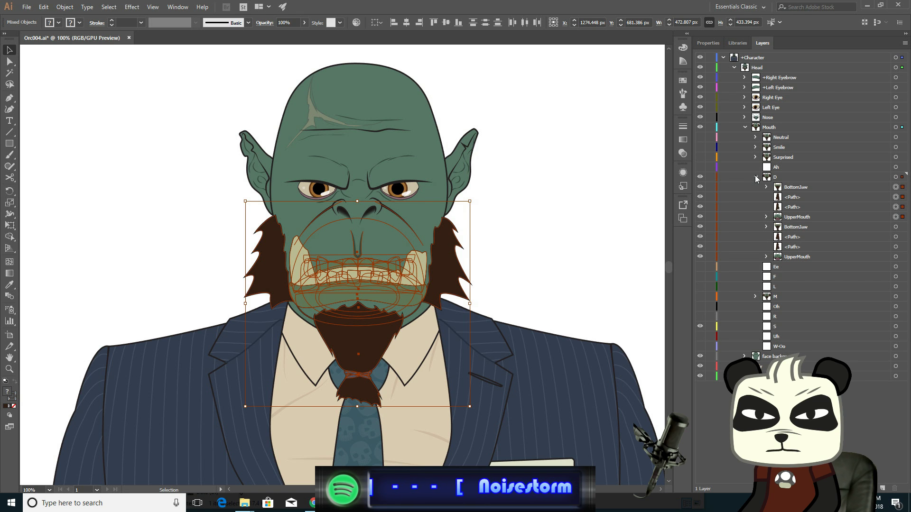
pyautogui.click(859, 187)
pyautogui.keyDown('shift'); pyautogui.click(853, 198); pyautogui.keyUp('shift')
pyautogui.keyDown('shift'); pyautogui.click(837, 209); pyautogui.keyUp('shift')
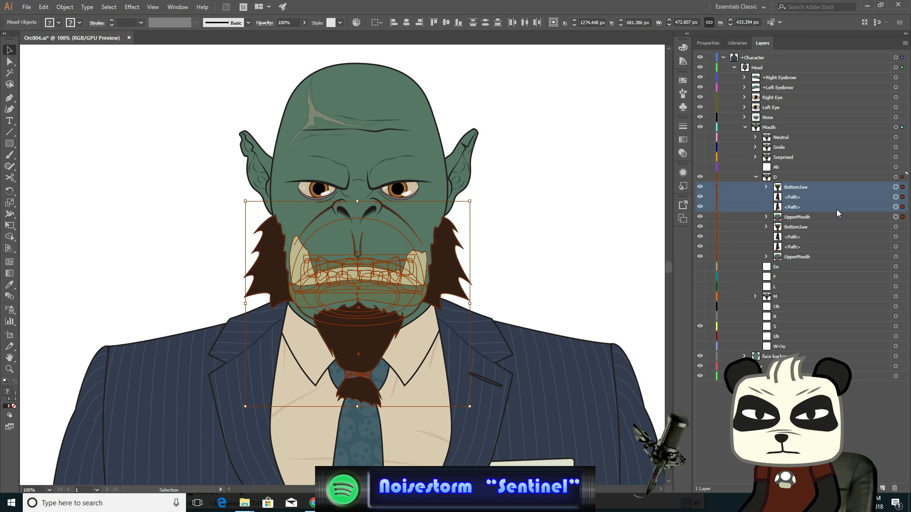
pyautogui.keyDown('shift'); pyautogui.click(825, 217); pyautogui.keyUp('shift')
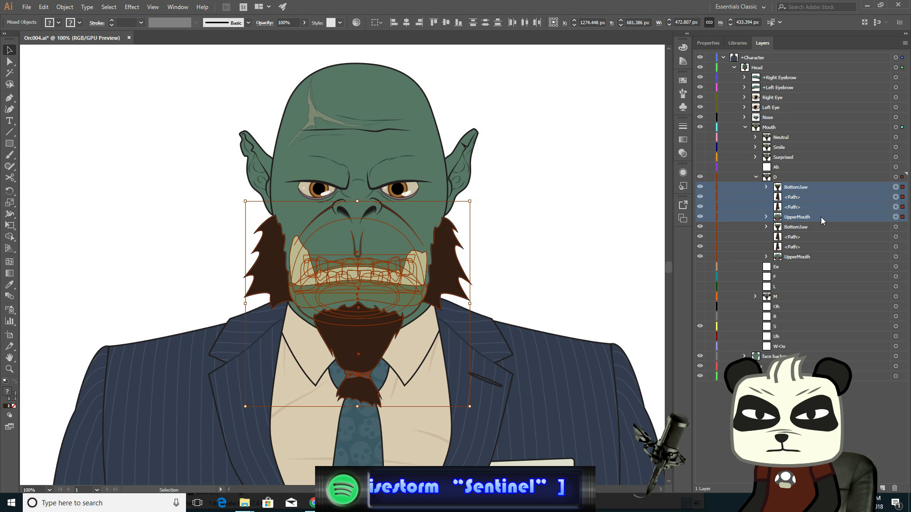
pyautogui.moveTo(821, 218); pyautogui.dragTo(782, 326)
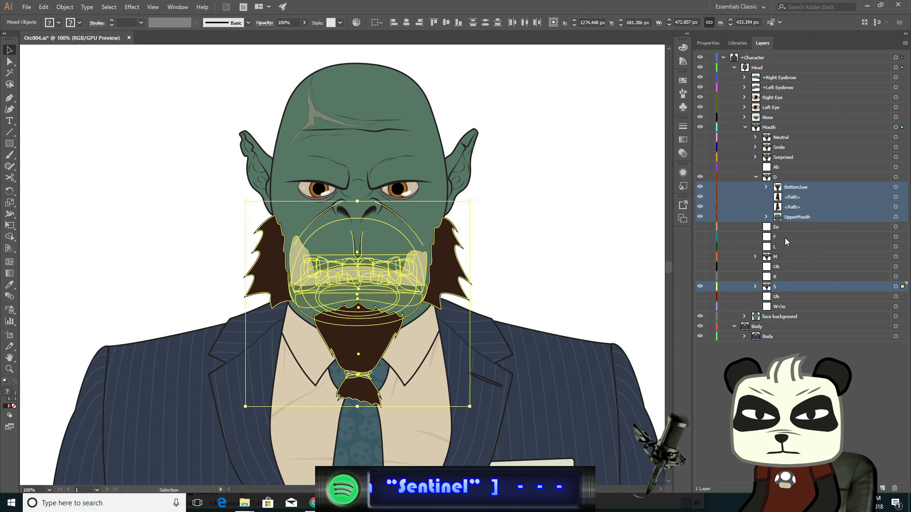
pyautogui.click(756, 177)
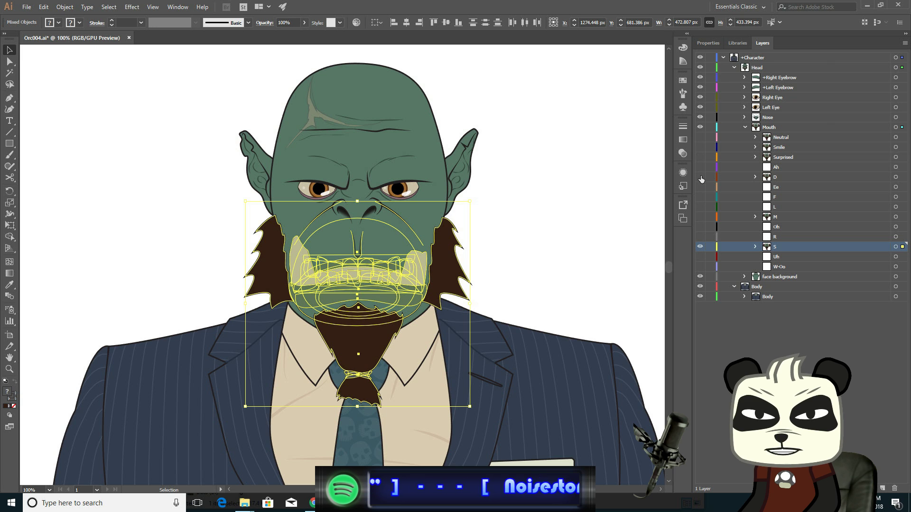
pyautogui.click(756, 247)
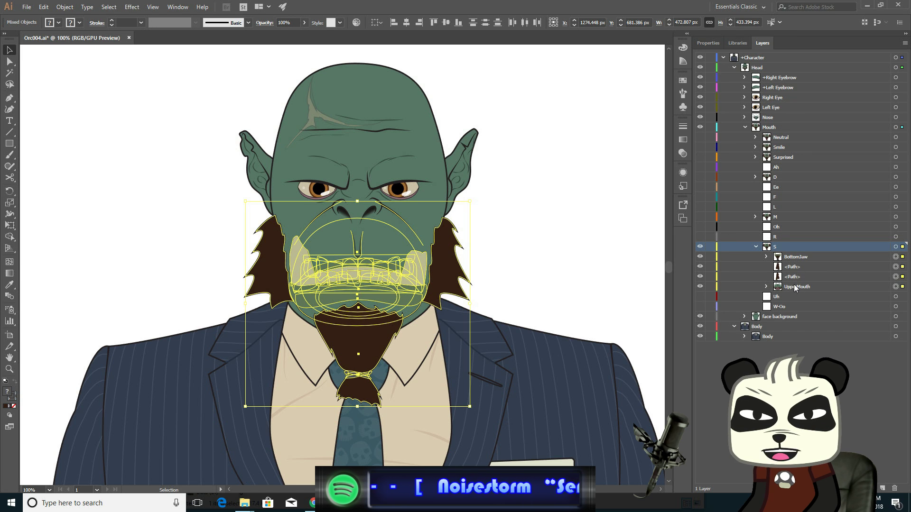
pyautogui.click(631, 225)
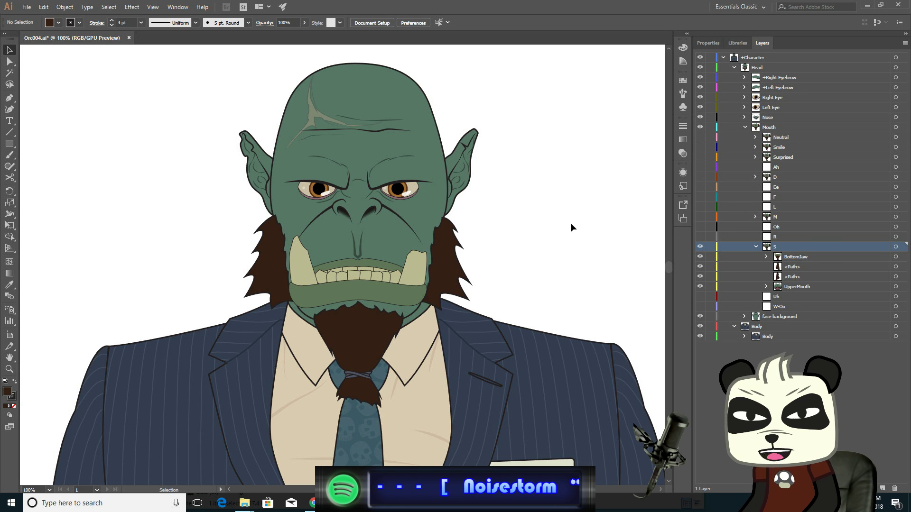
# - Nudge the bottom lip's upper edge anchor points downward with the Direct Selection tool
pyautogui.scroll(3, 403, 285)
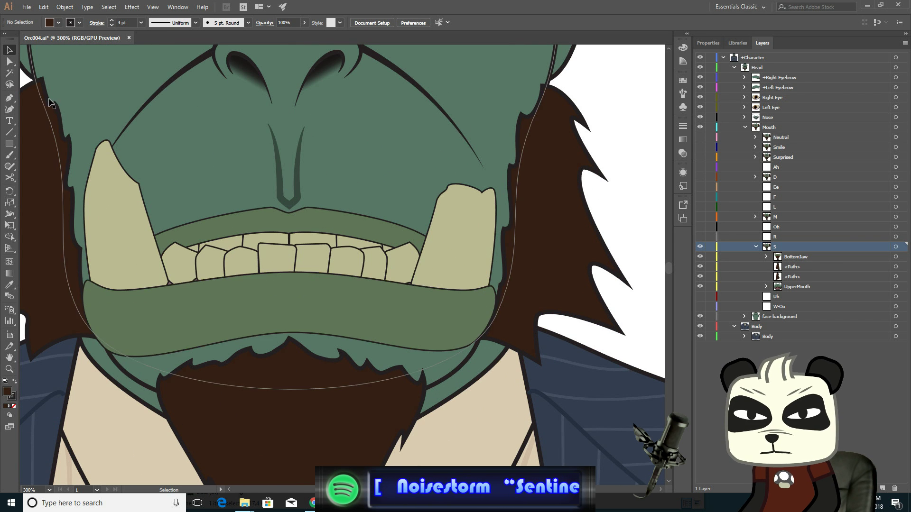
pyautogui.press('a')
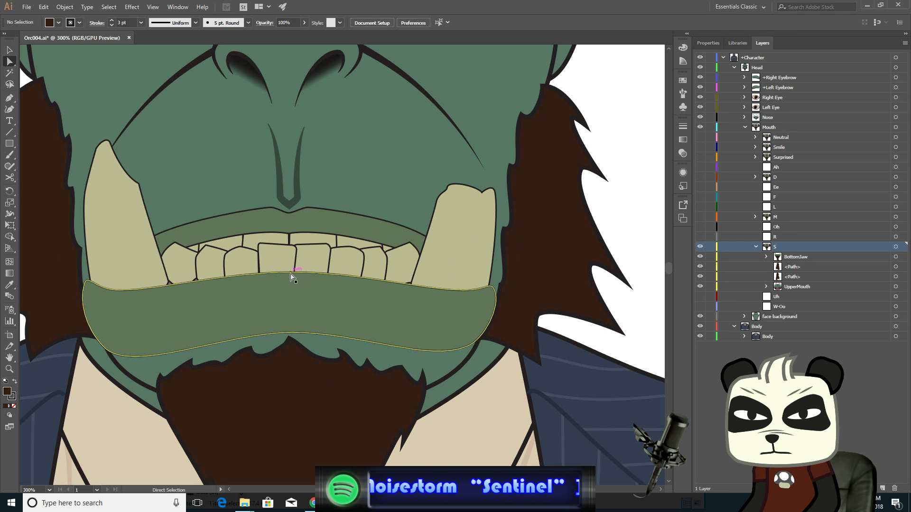
pyautogui.click(318, 330)
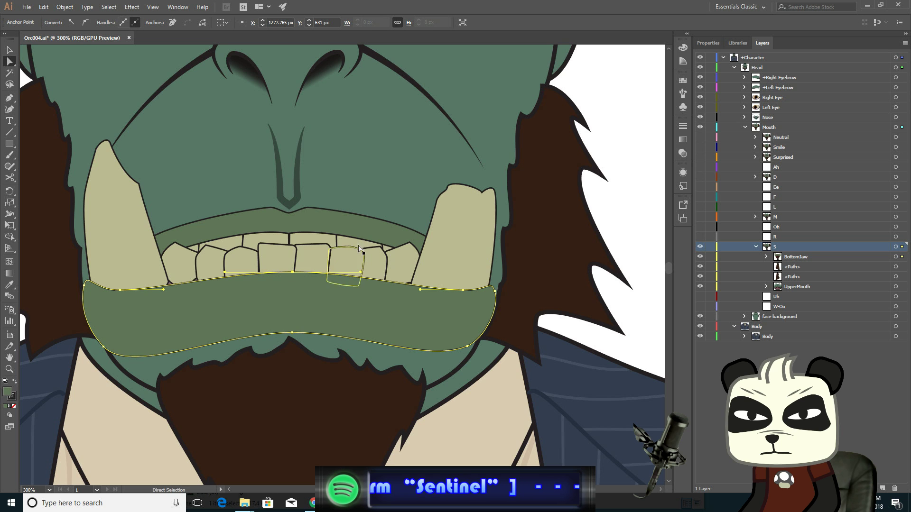
pyautogui.press('Down')
pyautogui.press('Down')
pyautogui.press('Down')
pyautogui.press('Down')
pyautogui.press('Down')
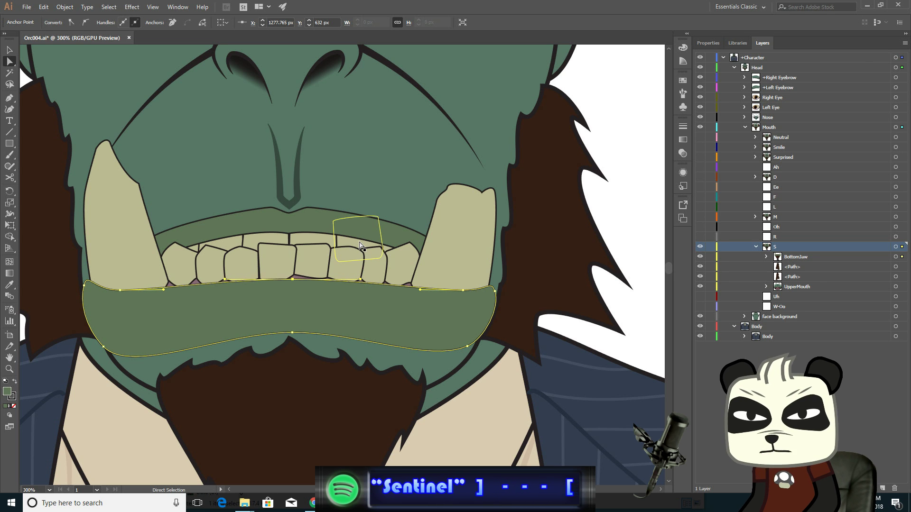
pyautogui.press('Down')
pyautogui.press('Down')
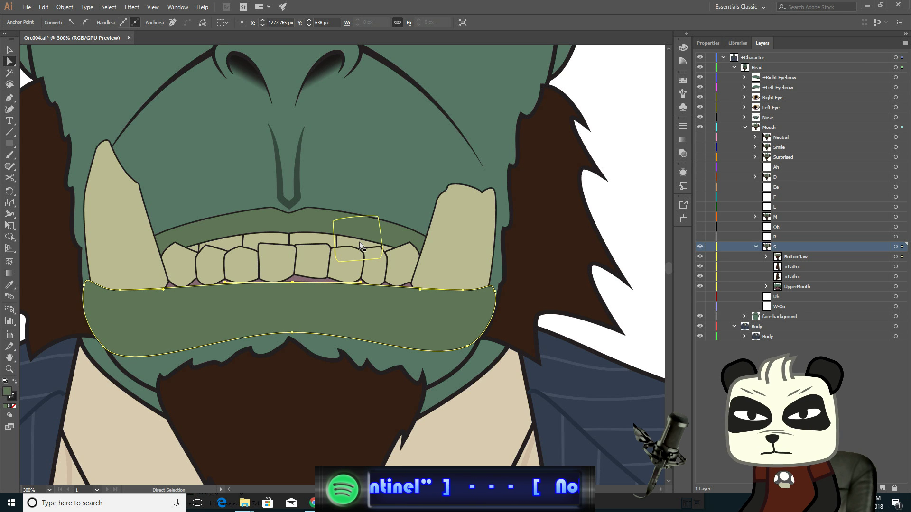
pyautogui.press('Down')
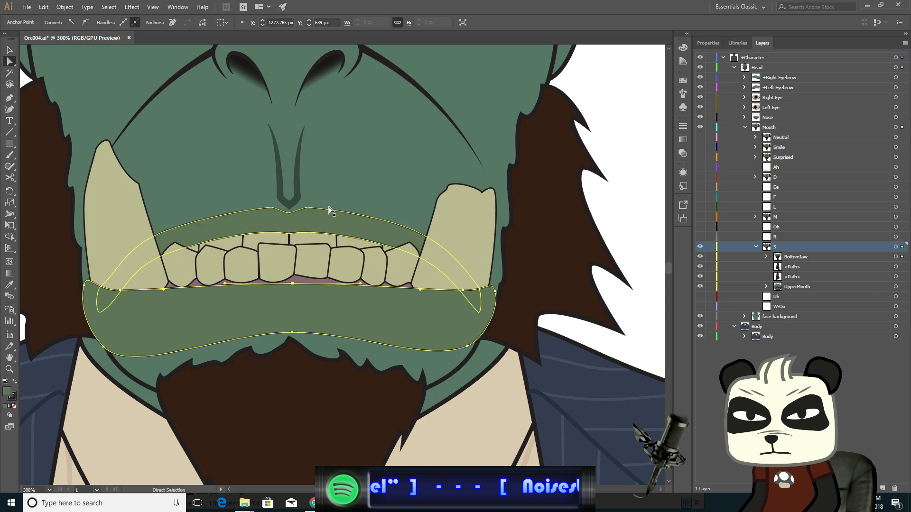
pyautogui.click(462, 289)
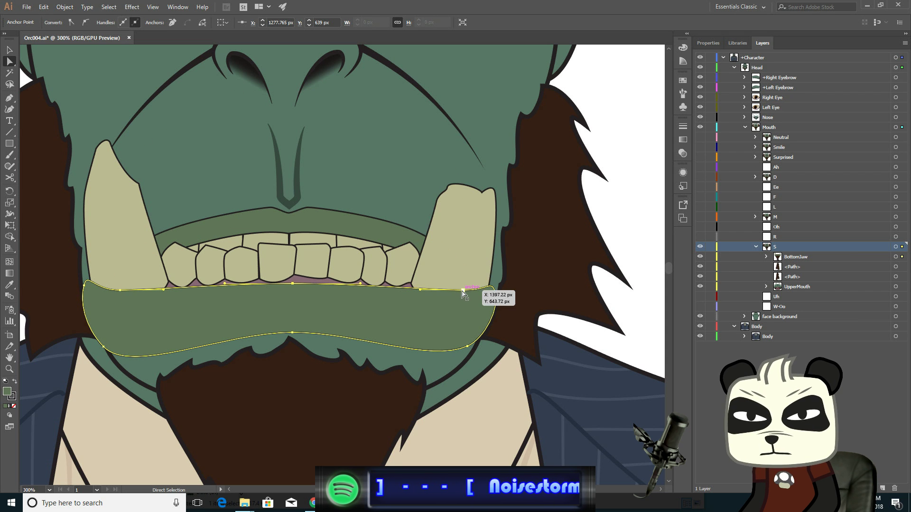
pyautogui.click(122, 295)
pyautogui.press('Down')
pyautogui.press('Down')
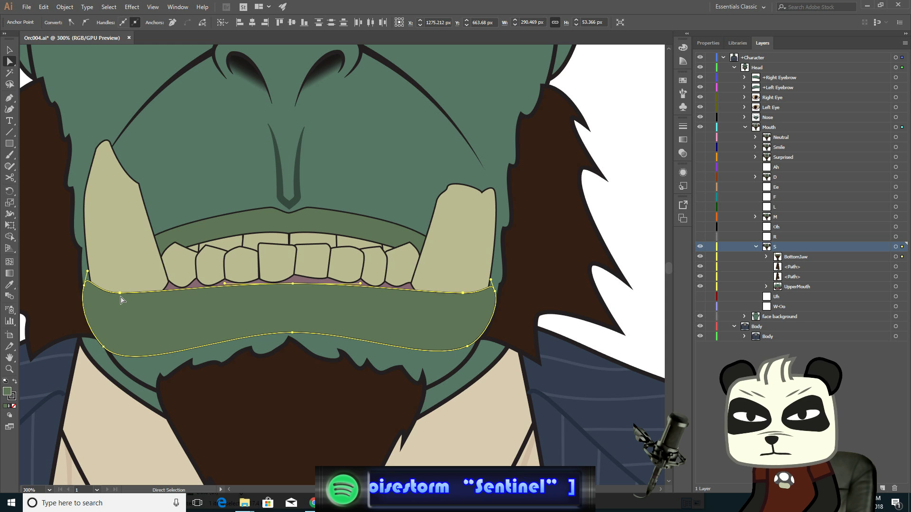
pyautogui.press('Down')
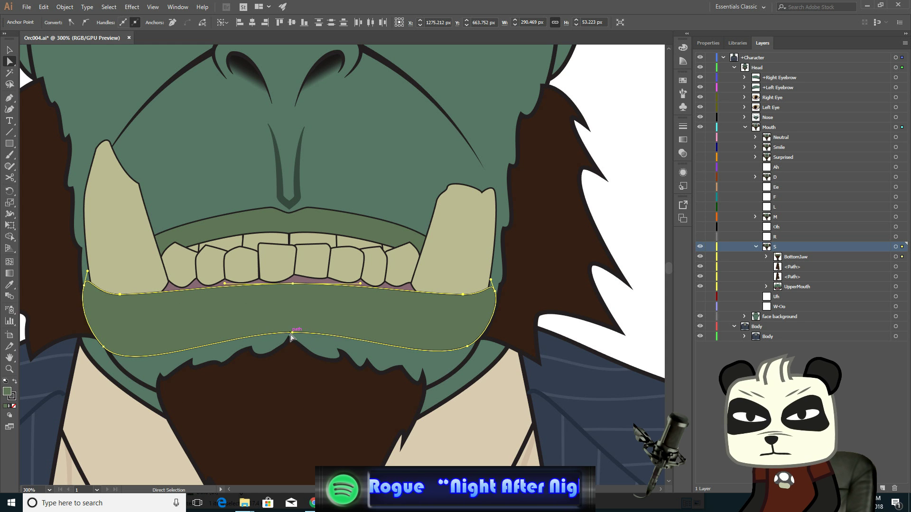
# - Select the bottom lip's lower edge anchor points and nudge them downward
pyautogui.click(104, 347)
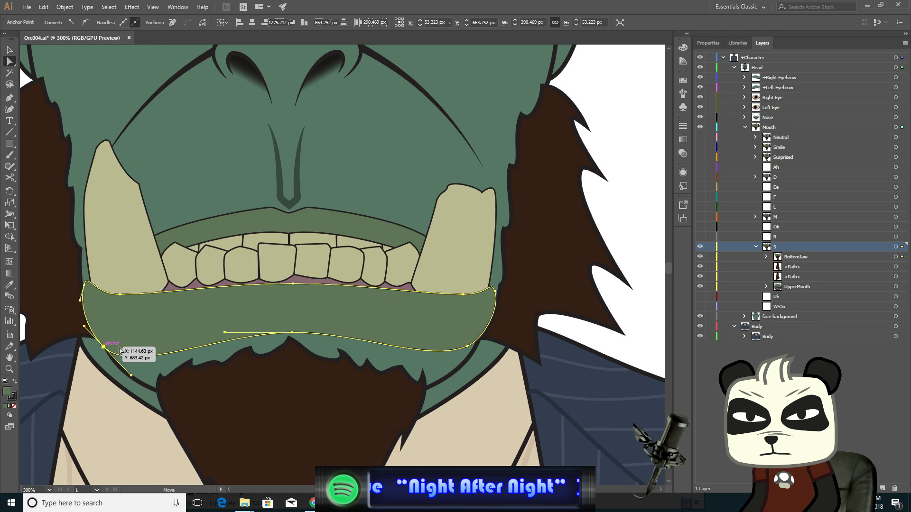
pyautogui.keyDown('shift'); pyautogui.click(293, 333); pyautogui.keyUp('shift')
pyautogui.keyDown('shift'); pyautogui.click(467, 346); pyautogui.keyUp('shift')
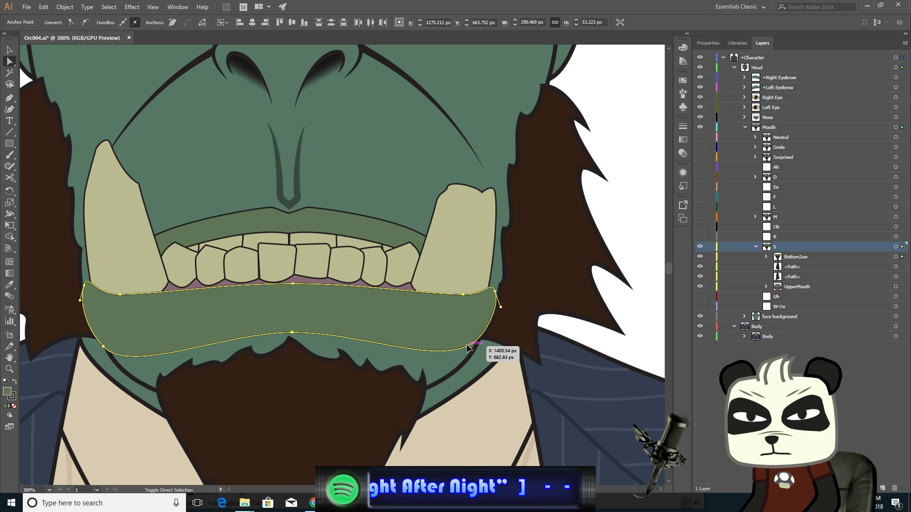
pyautogui.press('Down')
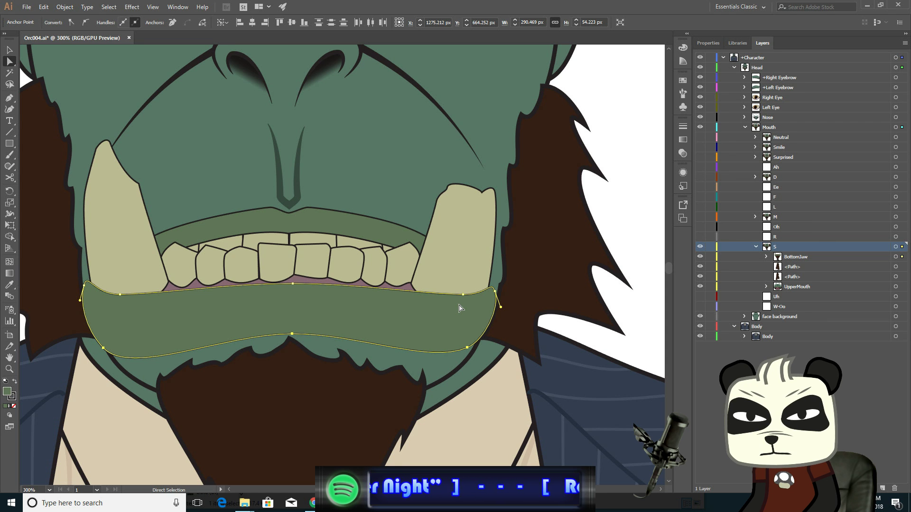
pyautogui.press('Down')
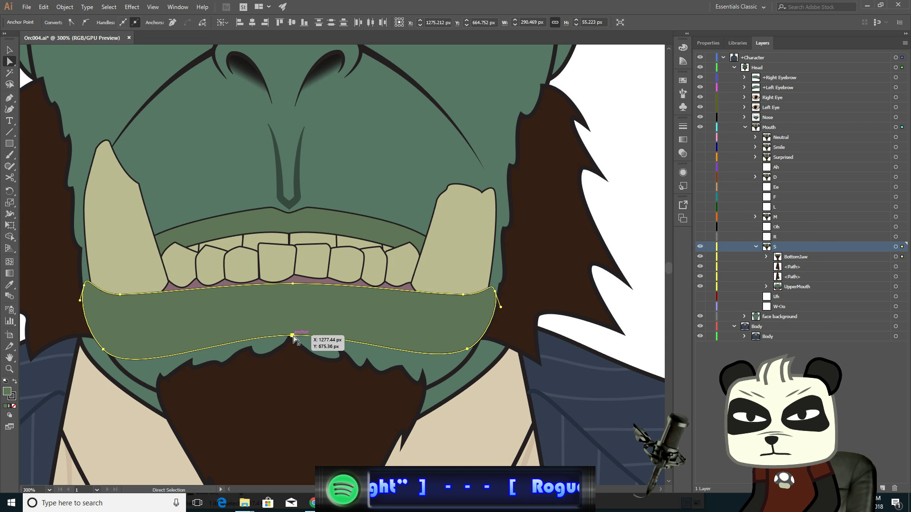
pyautogui.click(292, 336)
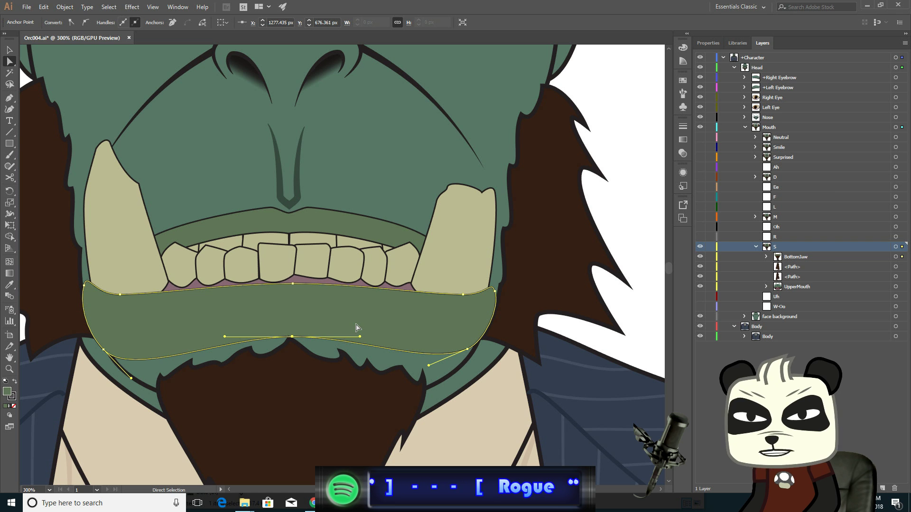
# - Select the beard's central top anchor points and nudge them downward below the lowered lip
pyautogui.scroll(1, 314, 363)
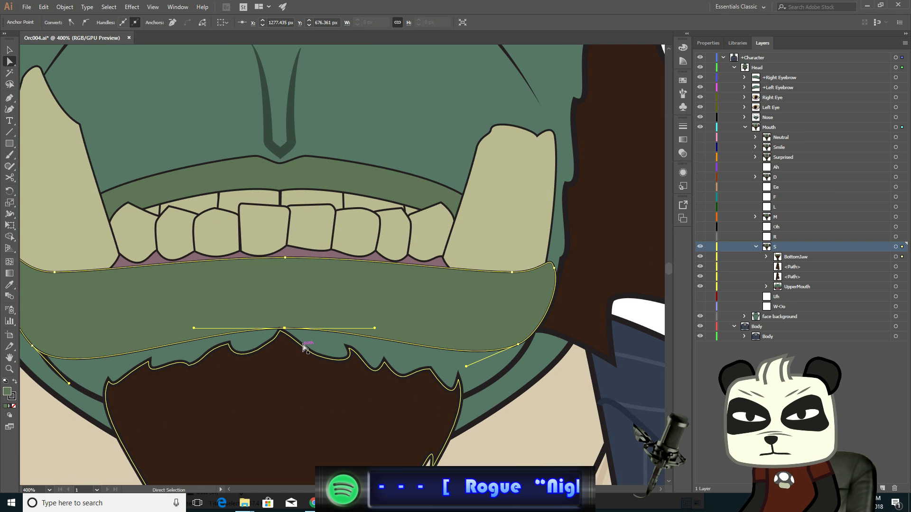
pyautogui.click(303, 347)
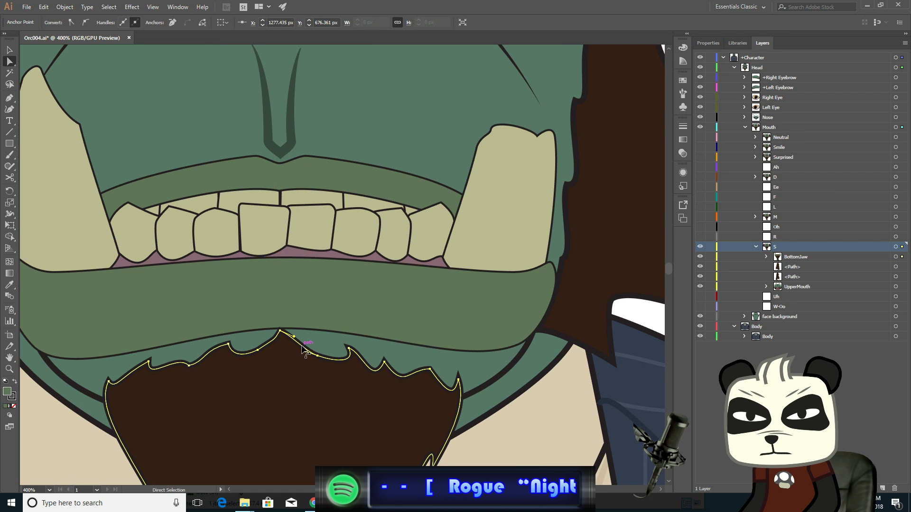
pyautogui.click(280, 331)
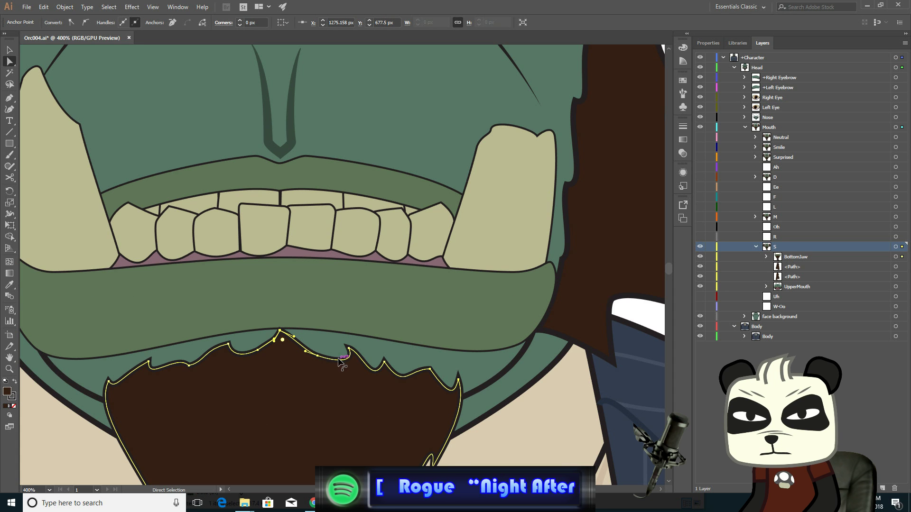
pyautogui.keyDown('shift'); pyautogui.click(317, 356); pyautogui.keyUp('shift')
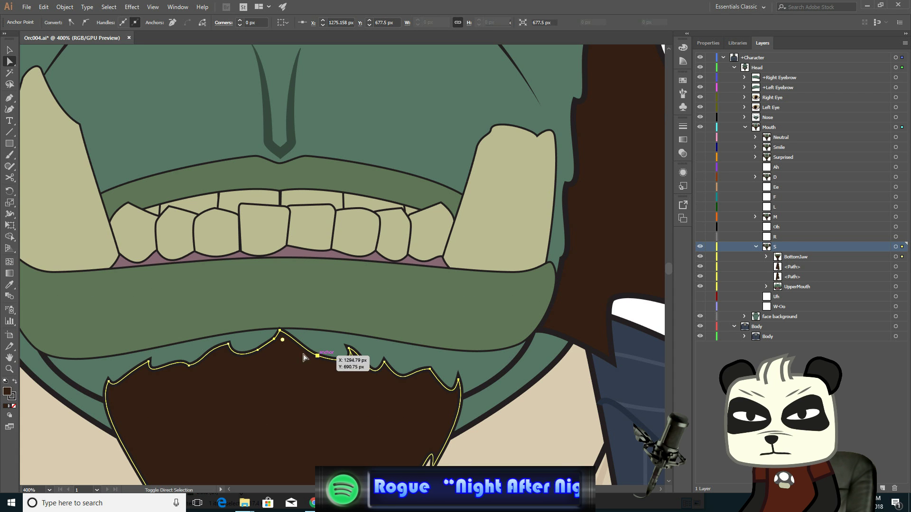
pyautogui.keyDown('shift'); pyautogui.click(257, 350); pyautogui.keyUp('shift')
pyautogui.keyDown('shift'); pyautogui.click(229, 344); pyautogui.keyUp('shift')
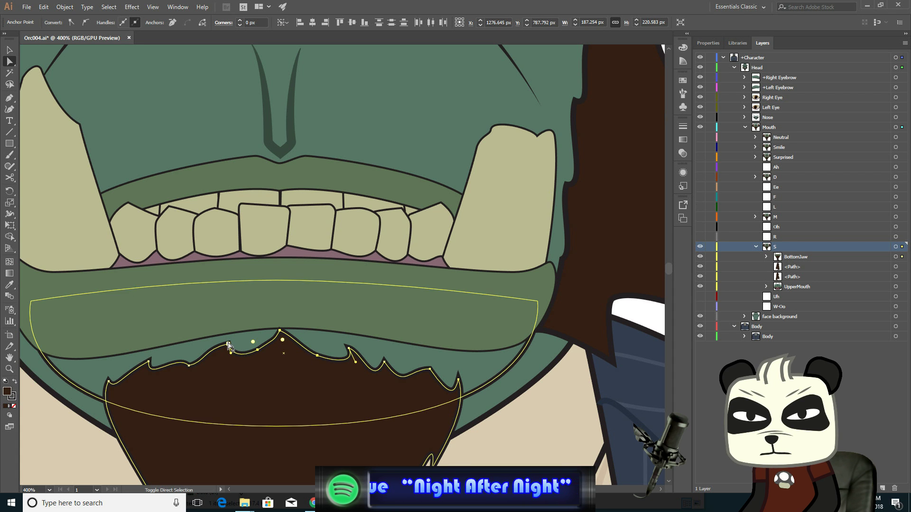
pyautogui.keyDown('shift'); pyautogui.click(350, 349); pyautogui.keyUp('shift')
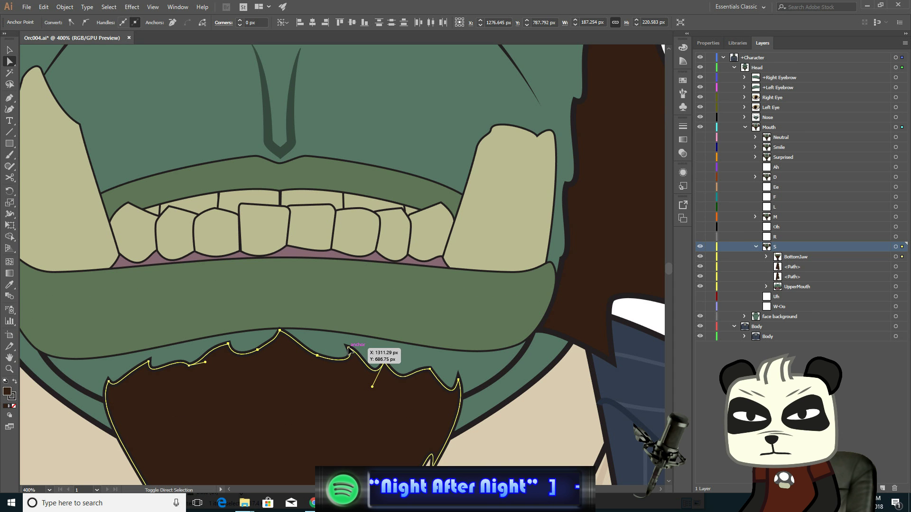
pyautogui.press('Down')
pyautogui.press('Down')
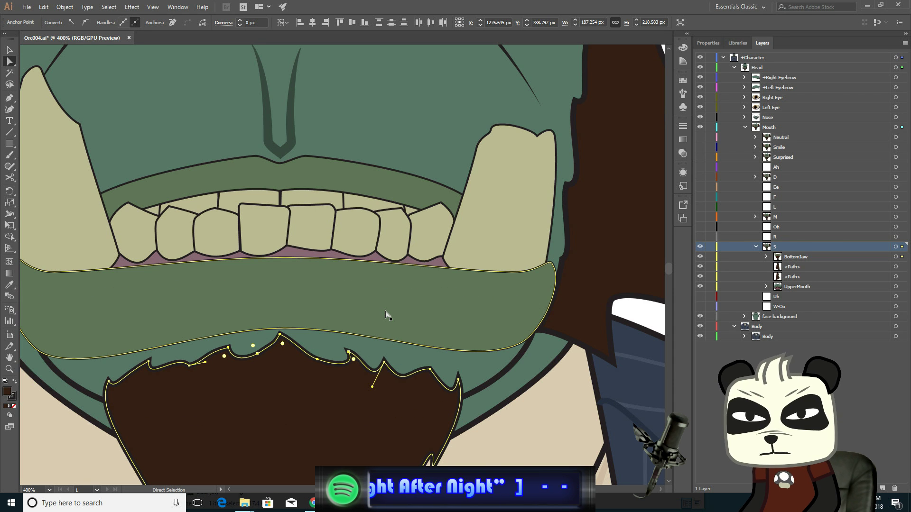
# - Add the beard's outer top anchor points to the selection and nudge them downward
pyautogui.click(188, 365)
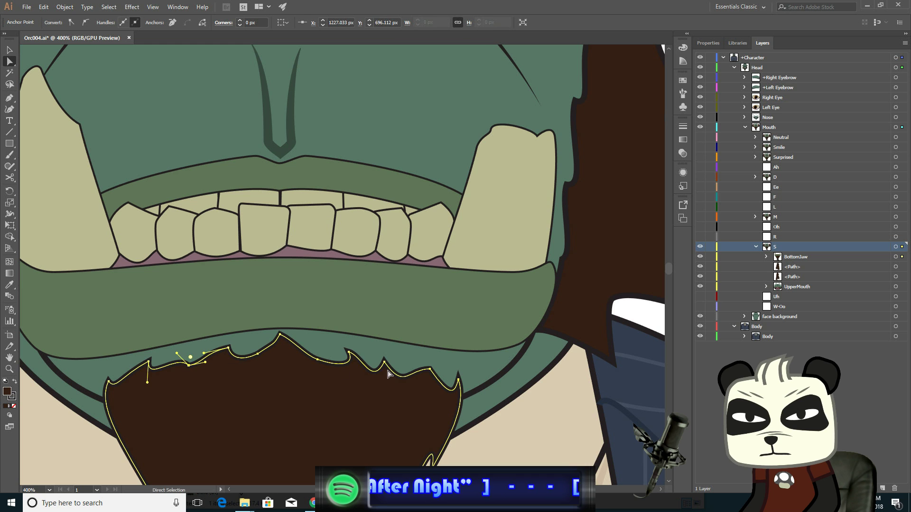
pyautogui.keyDown('shift'); pyautogui.click(385, 363); pyautogui.keyUp('shift')
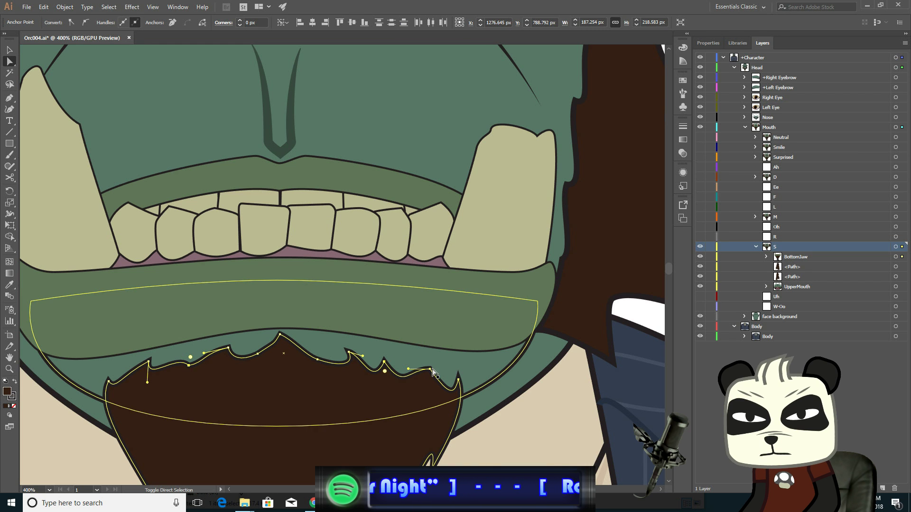
pyautogui.keyDown('shift'); pyautogui.click(430, 369); pyautogui.keyUp('shift')
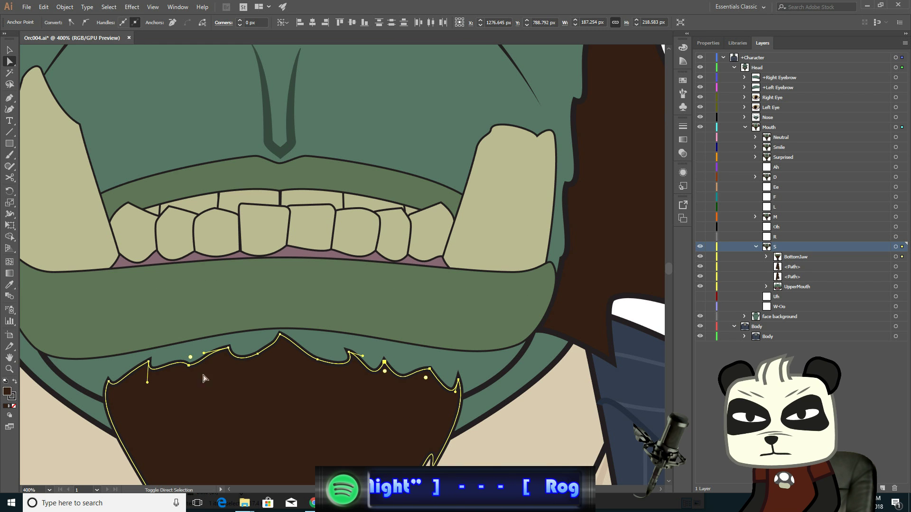
pyautogui.keyDown('shift'); pyautogui.click(149, 362); pyautogui.keyUp('shift')
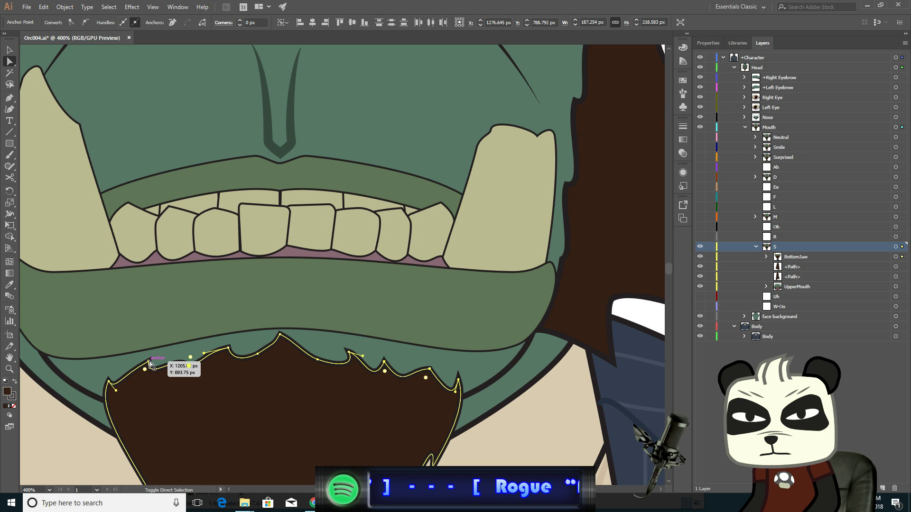
pyautogui.press('Down')
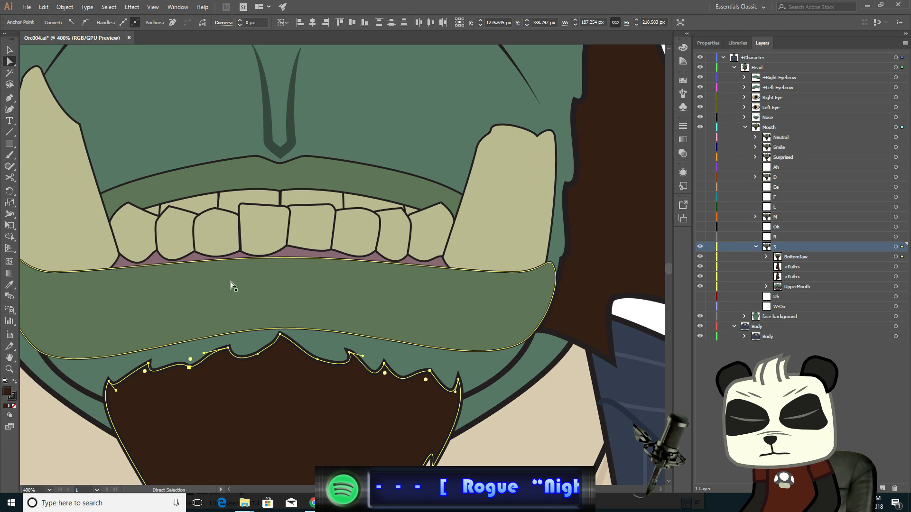
# - Move the bottom lip's upper-left corner anchor slightly down and inward
pyautogui.moveTo(307, 264); pyautogui.dragTo(413, 293)
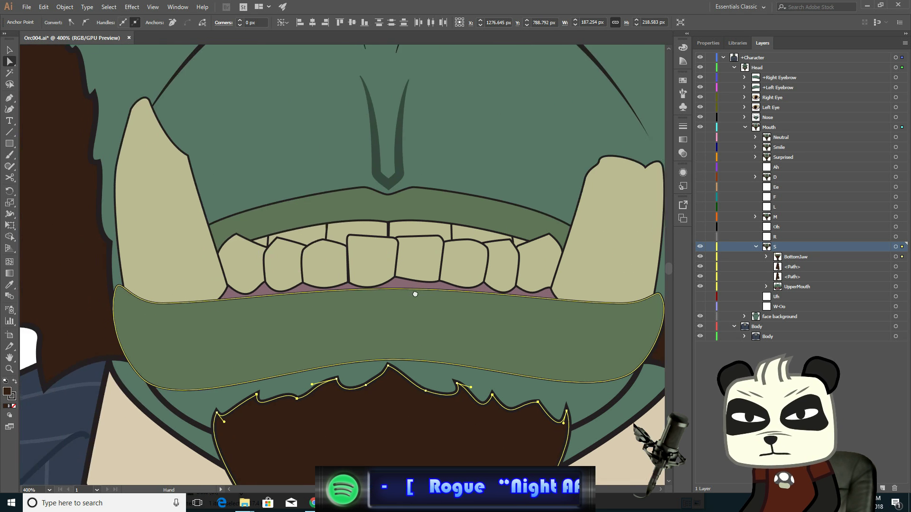
pyautogui.click(123, 287)
pyautogui.click(119, 290)
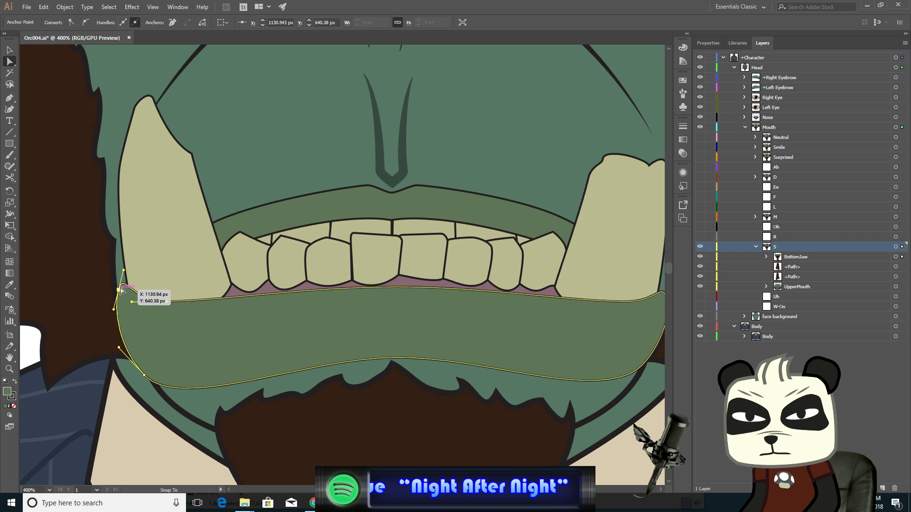
pyautogui.moveTo(120, 291); pyautogui.dragTo(123, 296)
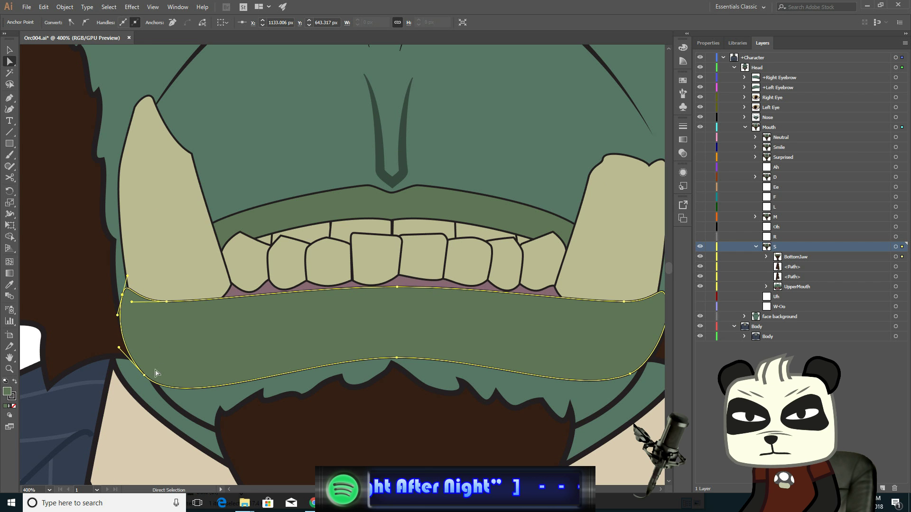
# - Reshape the bottom lip's lower-left corner by moving its anchor and adjusting its handles
pyautogui.click(143, 377)
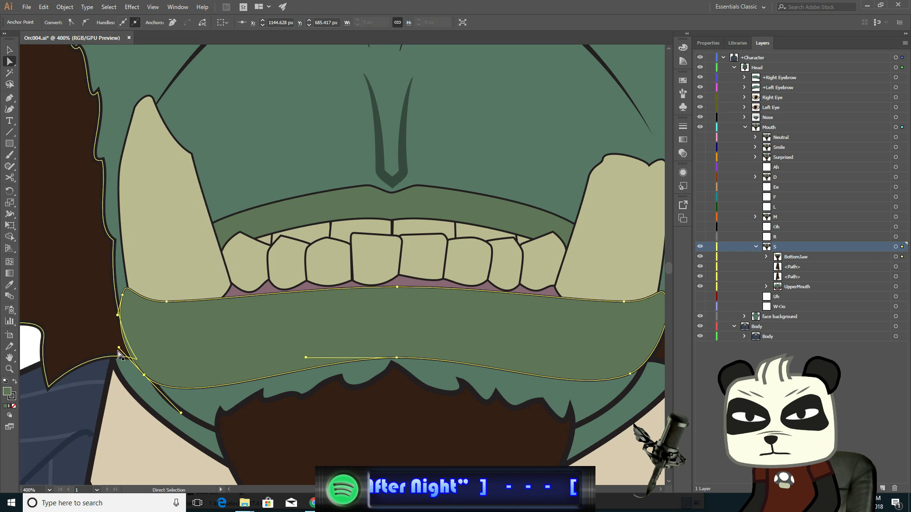
pyautogui.moveTo(119, 349); pyautogui.dragTo(124, 345)
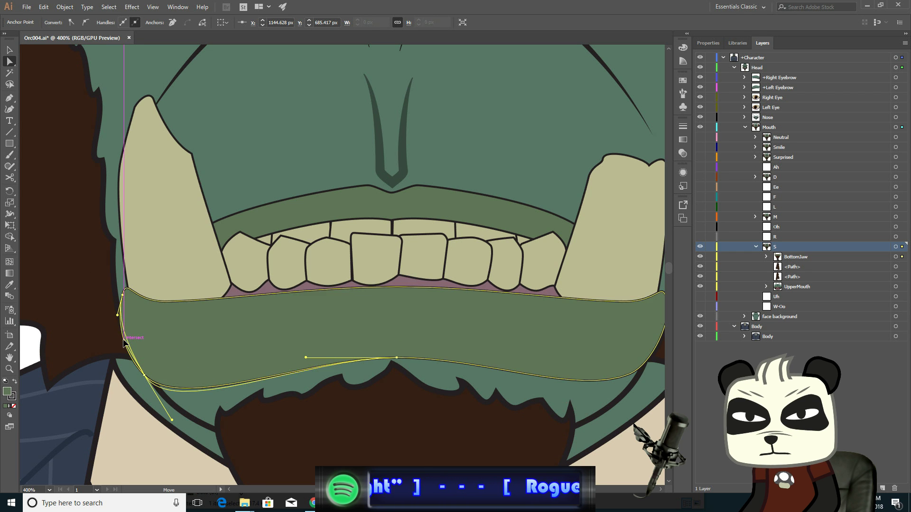
pyautogui.moveTo(172, 419); pyautogui.dragTo(166, 401)
pyautogui.moveTo(119, 344); pyautogui.dragTo(124, 353)
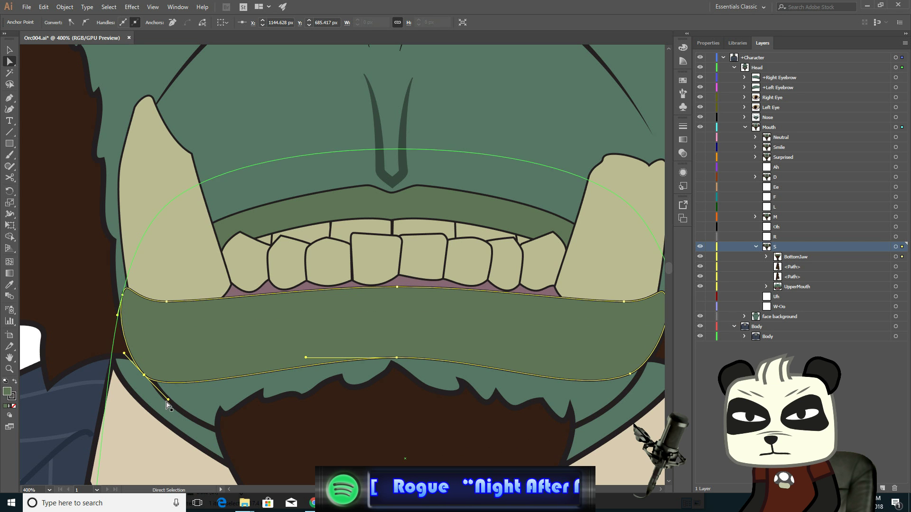
pyautogui.moveTo(168, 399); pyautogui.dragTo(168, 398)
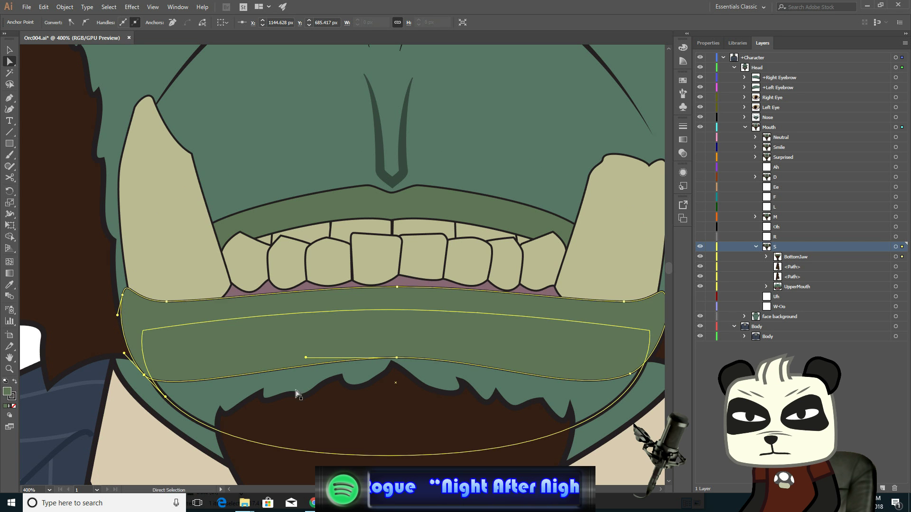
# - Reshape the bottom lip's lower-right corner by moving its anchor and adjusting the handles of both right corners
pyautogui.moveTo(382, 372); pyautogui.dragTo(168, 358)
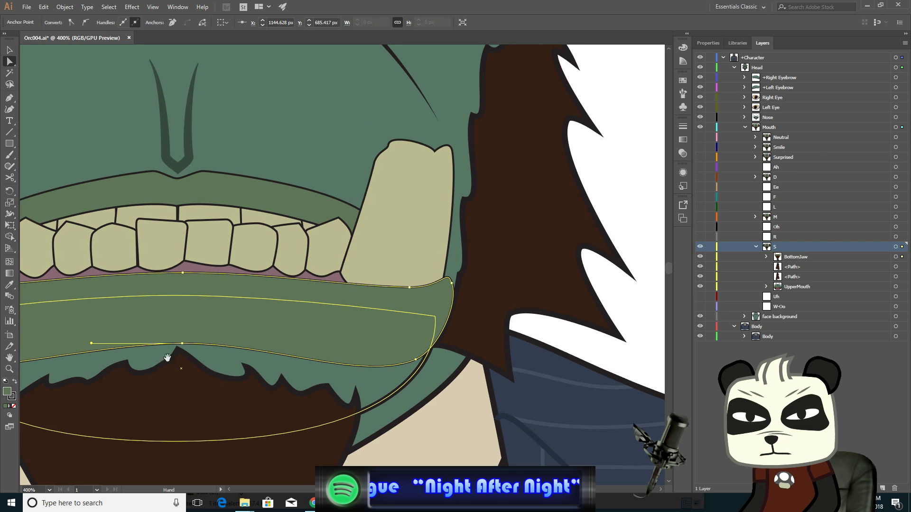
pyautogui.click(416, 360)
pyautogui.moveTo(439, 354); pyautogui.dragTo(438, 353)
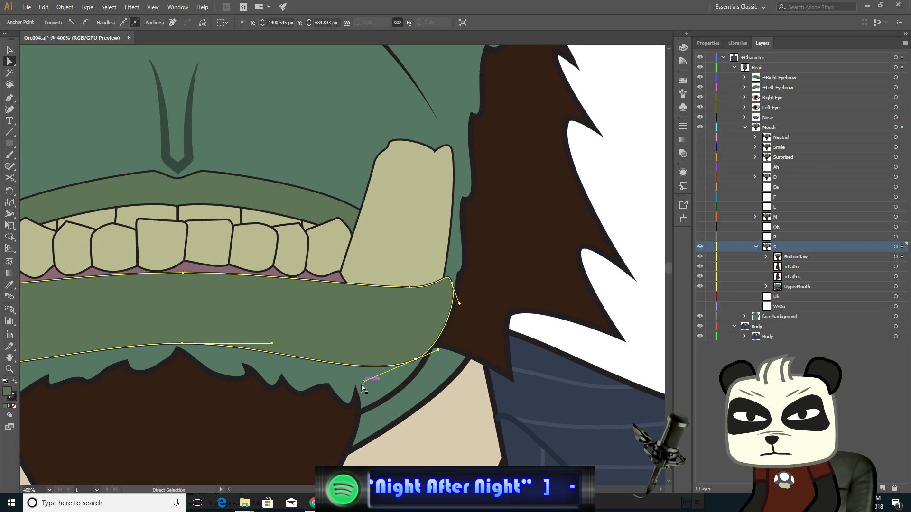
pyautogui.moveTo(363, 381); pyautogui.dragTo(389, 378)
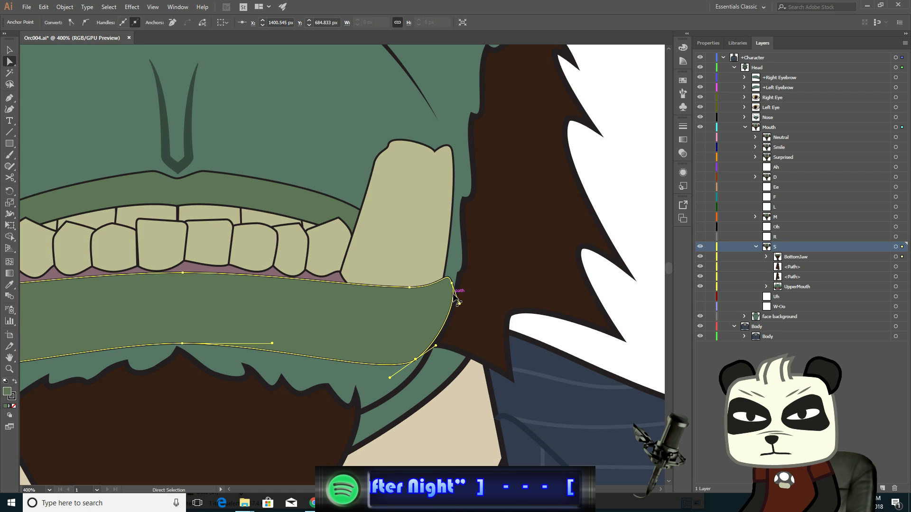
pyautogui.moveTo(459, 303); pyautogui.dragTo(449, 289)
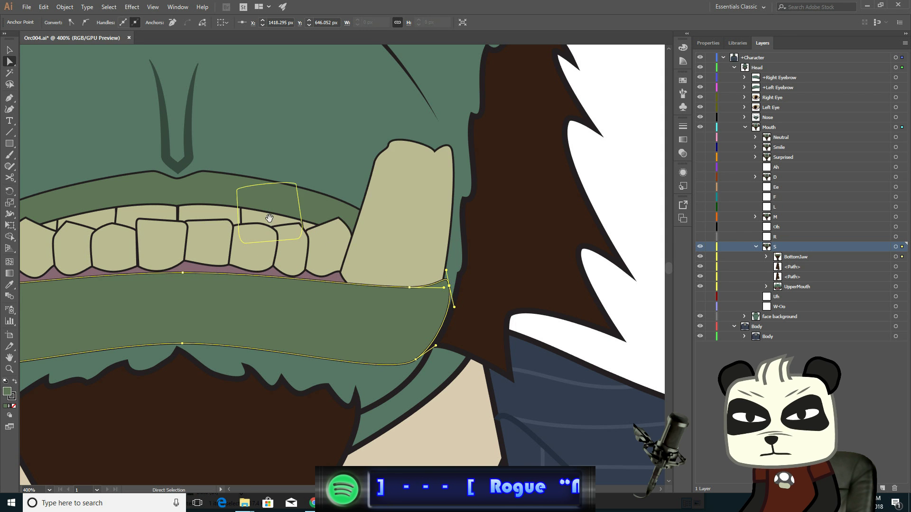
# - Select the upper lip's central anchor points and nudge them upward three steps
pyautogui.moveTo(262, 218); pyautogui.dragTo(460, 283)
pyautogui.moveTo(370, 265); pyautogui.dragTo(370, 276)
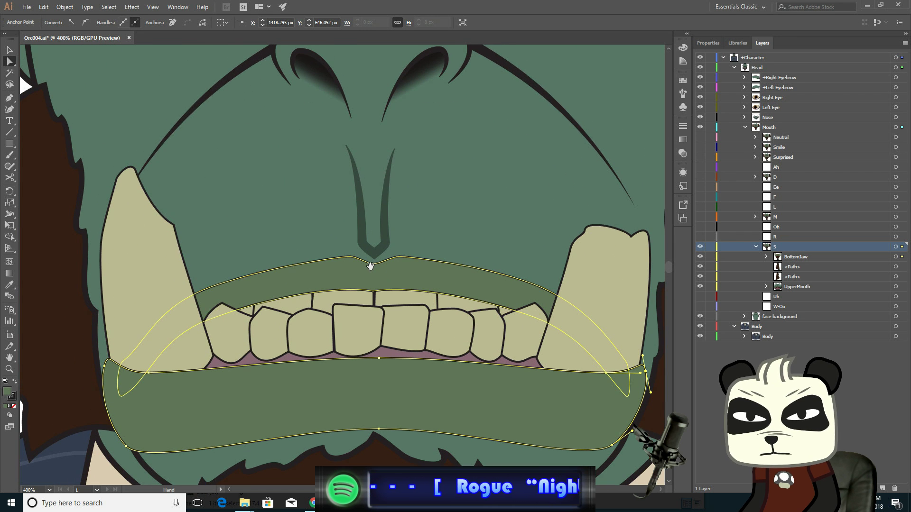
pyautogui.scroll(1, 375, 289)
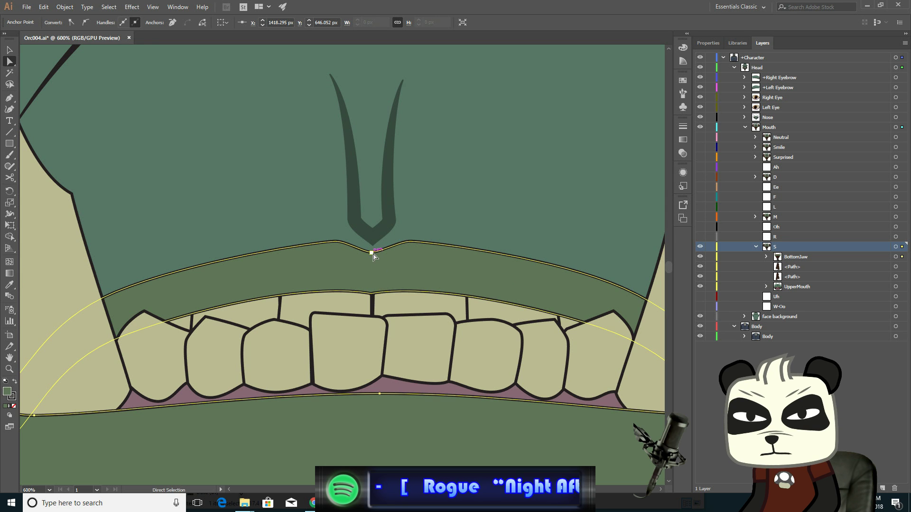
pyautogui.click(372, 252)
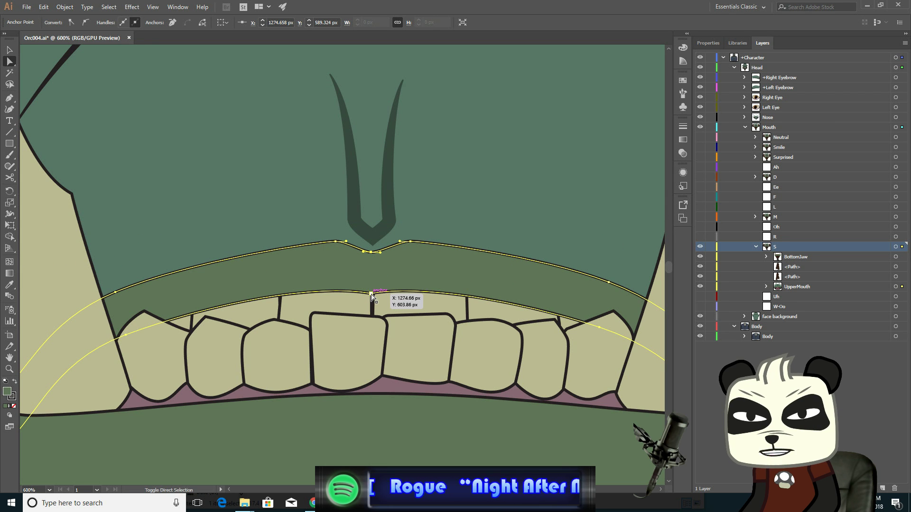
pyautogui.click(371, 294)
pyautogui.keyDown('shift'); pyautogui.click(411, 242); pyautogui.keyUp('shift')
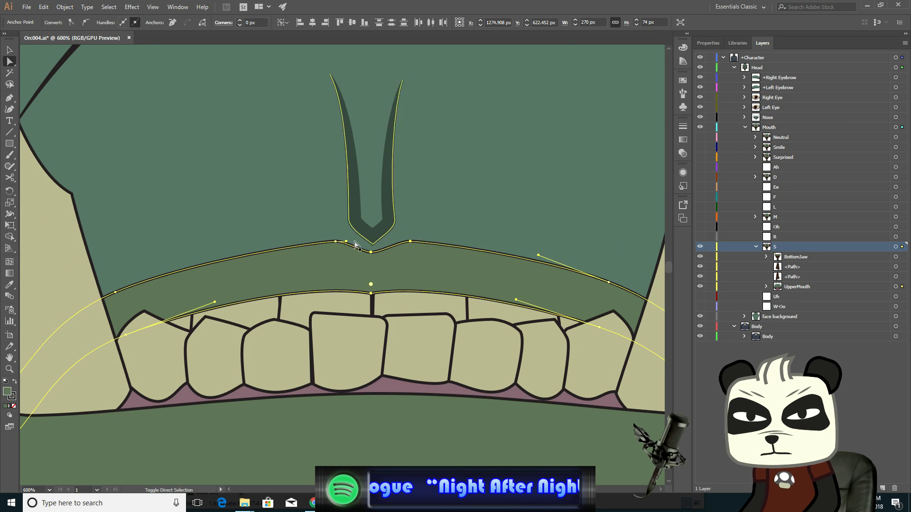
pyautogui.keyDown('shift'); pyautogui.click(337, 242); pyautogui.keyUp('shift')
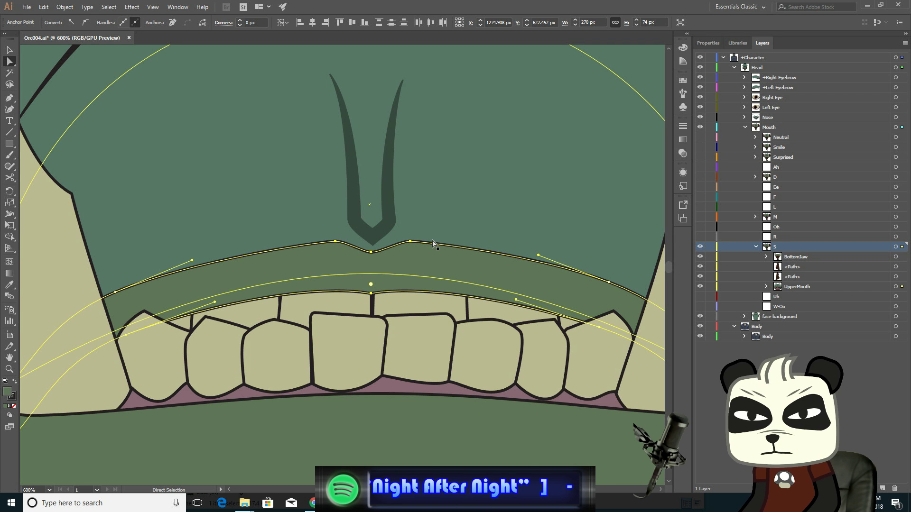
pyautogui.press('Up')
pyautogui.press('Up')
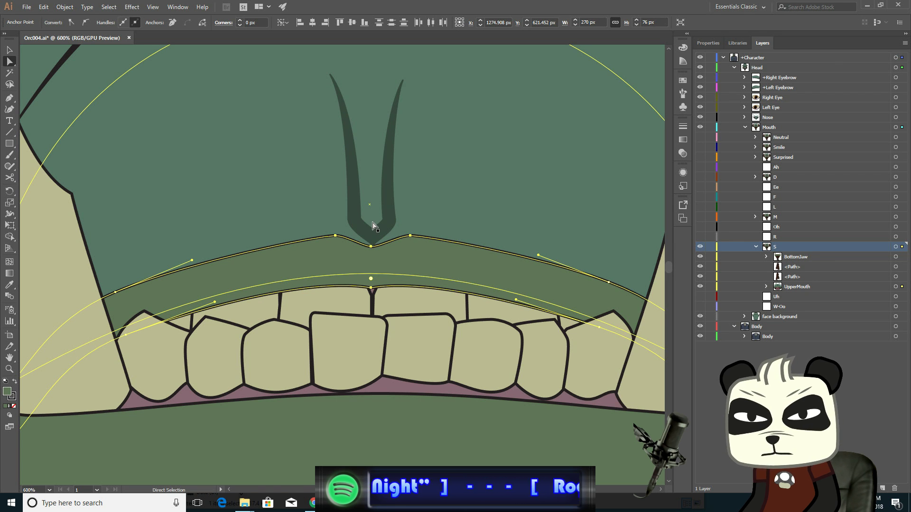
pyautogui.press('Up')
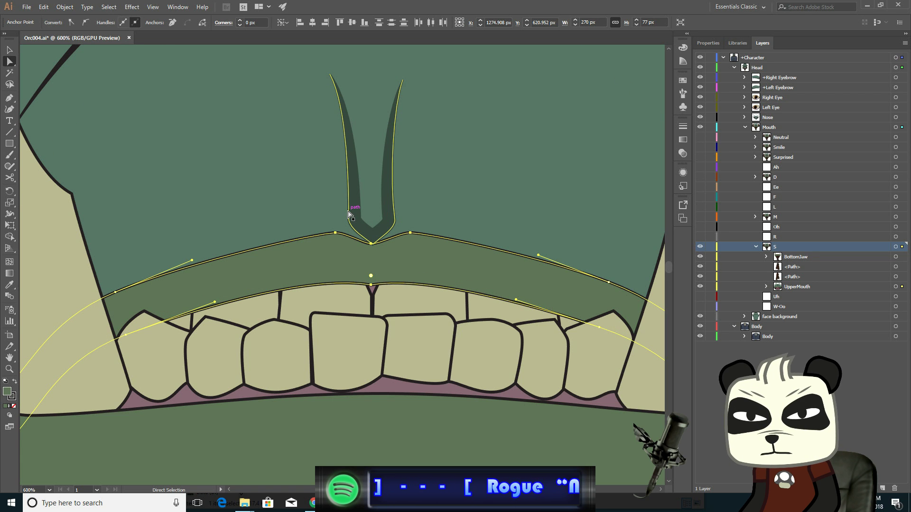
# - Select the bottom anchors of the groove under the nose and nudge them up one step
pyautogui.click(349, 215)
pyautogui.click(373, 243)
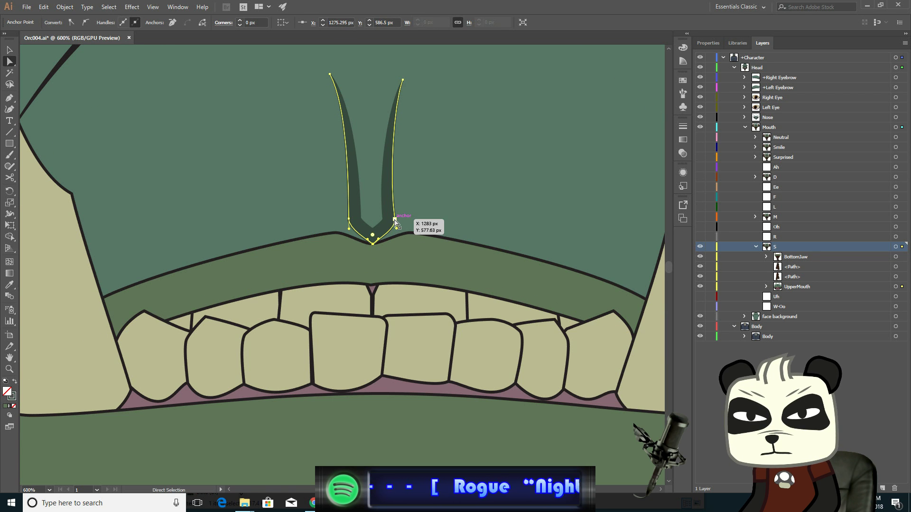
pyautogui.keyDown('shift'); pyautogui.click(395, 220); pyautogui.keyUp('shift')
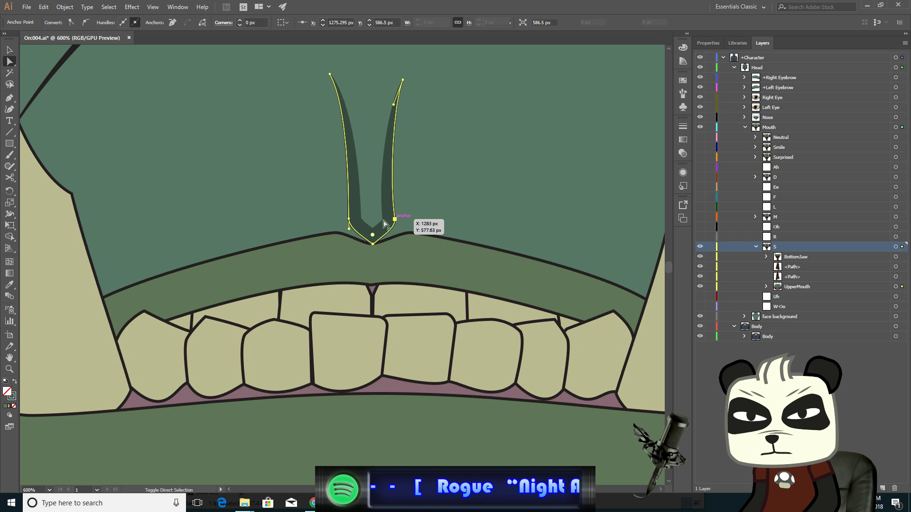
pyautogui.keyDown('shift'); pyautogui.click(349, 218); pyautogui.keyUp('shift')
pyautogui.press('Up')
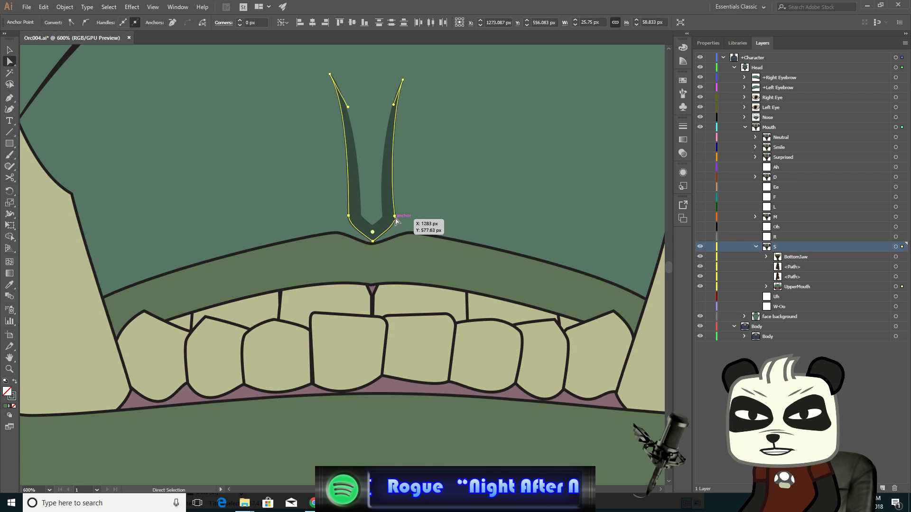
# - Select the upper lip's left corner anchors and nudge them outward to the left seven steps
pyautogui.click(175, 270)
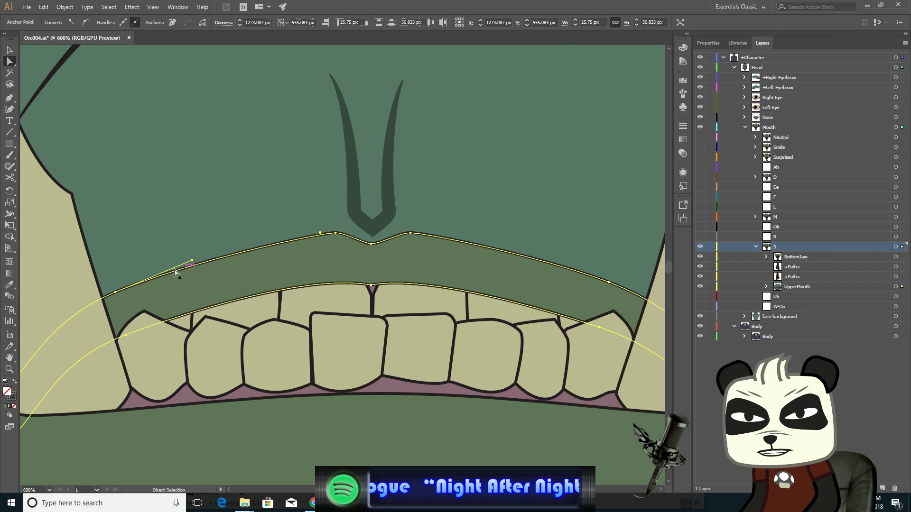
pyautogui.click(116, 291)
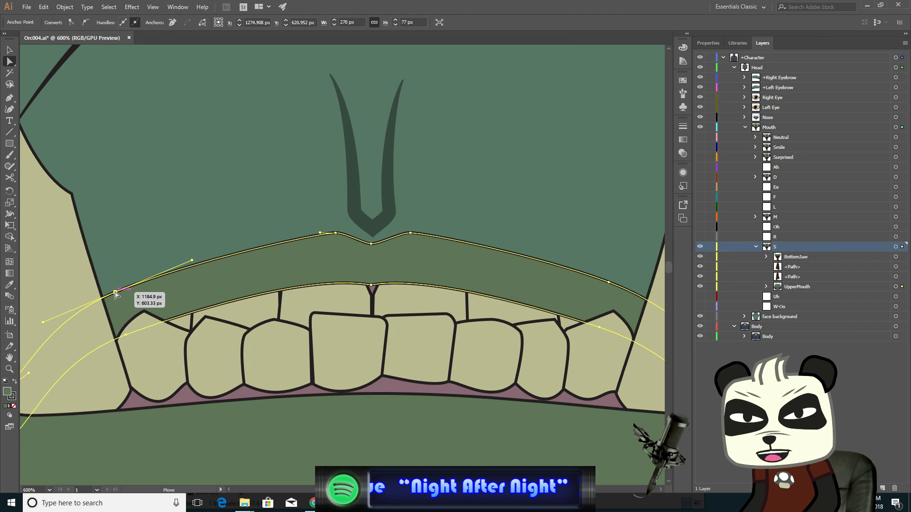
pyautogui.keyDown('shift'); pyautogui.click(126, 335); pyautogui.keyUp('shift')
pyautogui.press('Left')
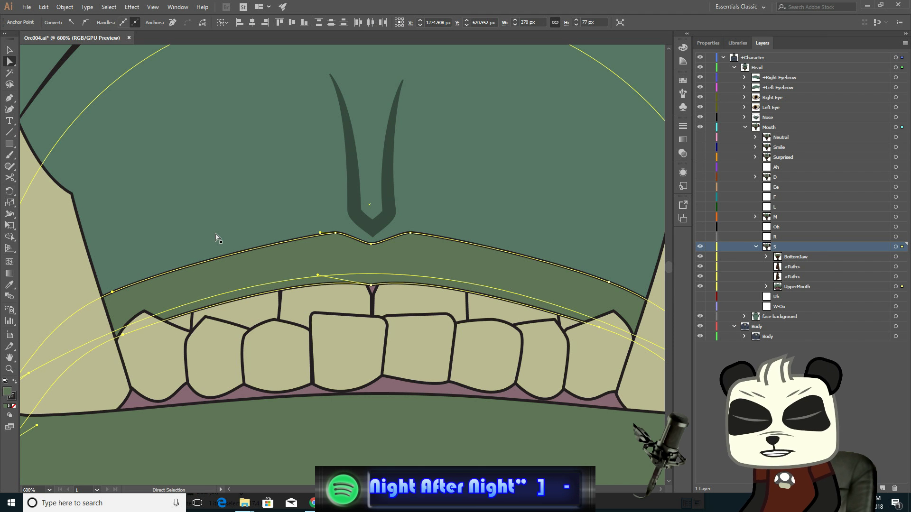
pyautogui.press('Left')
pyautogui.press('Left')
pyautogui.press('Left')
pyautogui.press('Left')
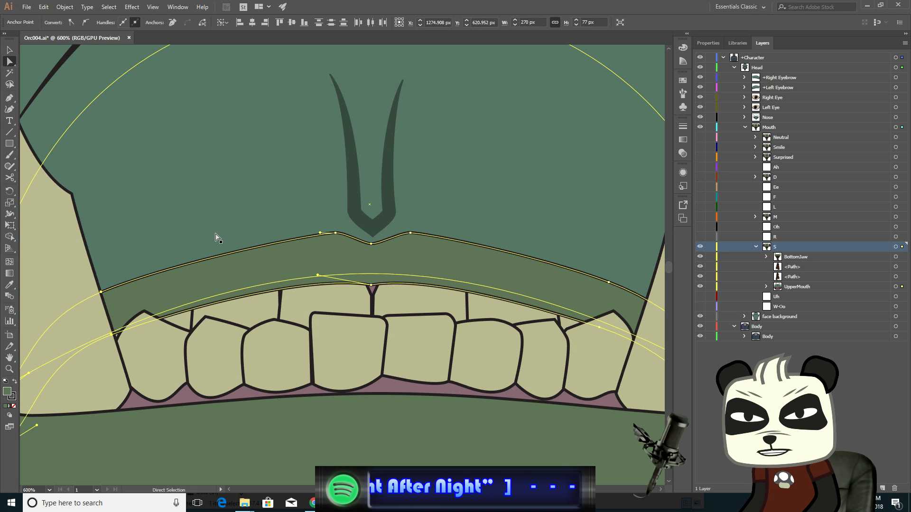
pyautogui.press('Left')
pyautogui.press('Left')
pyautogui.press('Left')
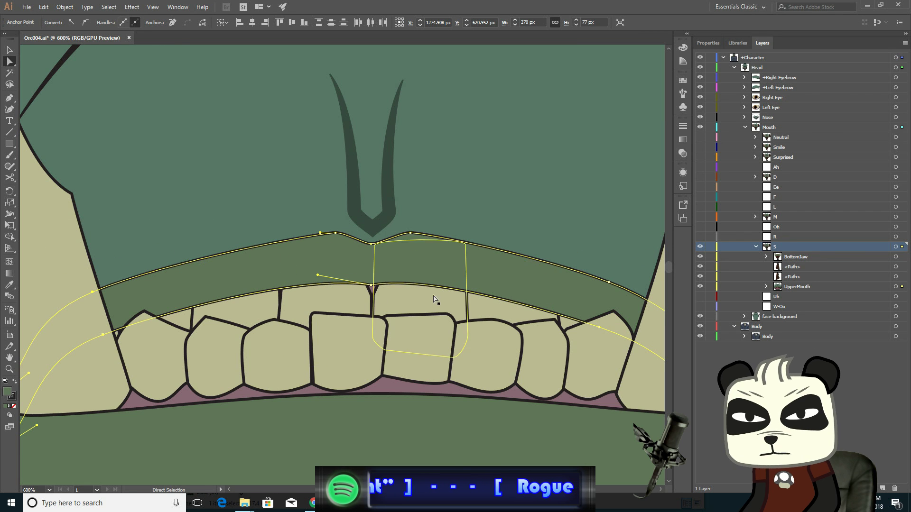
# - Select the upper lip's right corner anchors and nudge them outward to the right three steps
pyautogui.moveTo(529, 309); pyautogui.dragTo(353, 298)
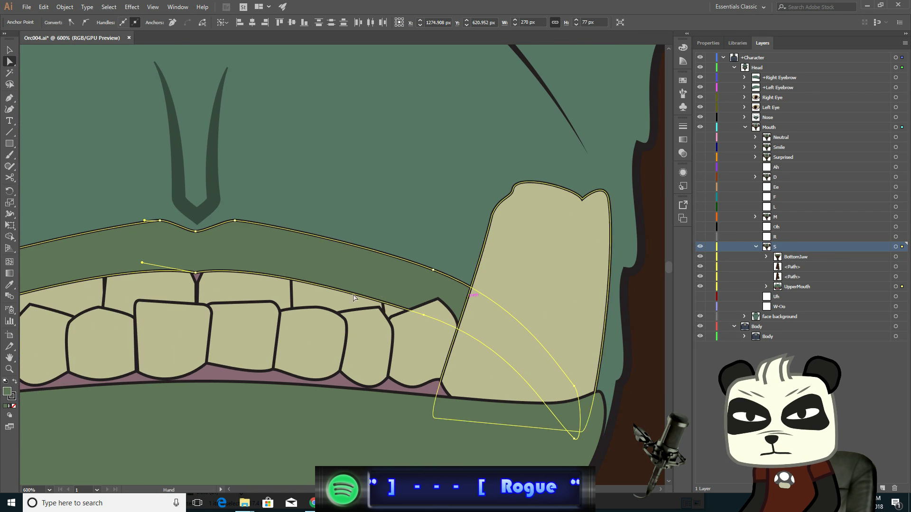
pyautogui.click(433, 269)
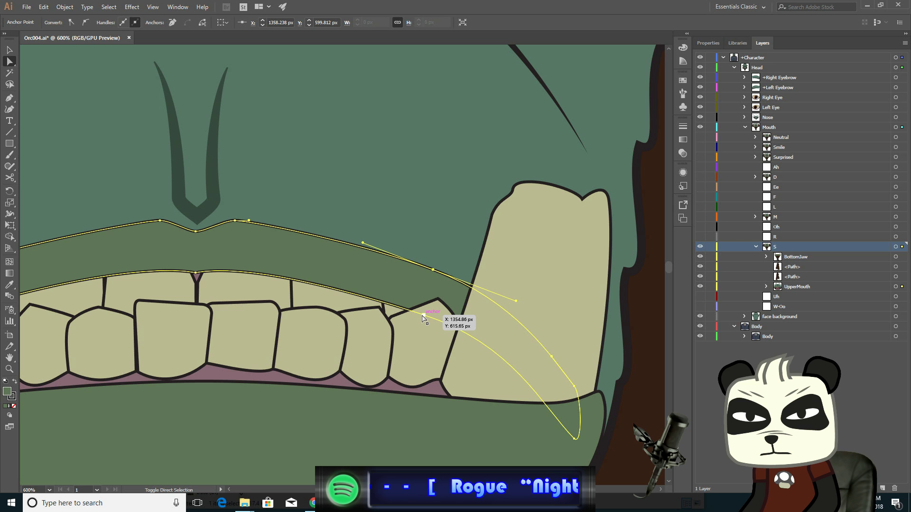
pyautogui.click(423, 315)
pyautogui.press('Right')
pyautogui.press('Right')
pyautogui.press('Right')
pyautogui.press('Right')
pyautogui.press('Right')
pyautogui.press('Right')
pyautogui.press('Right')
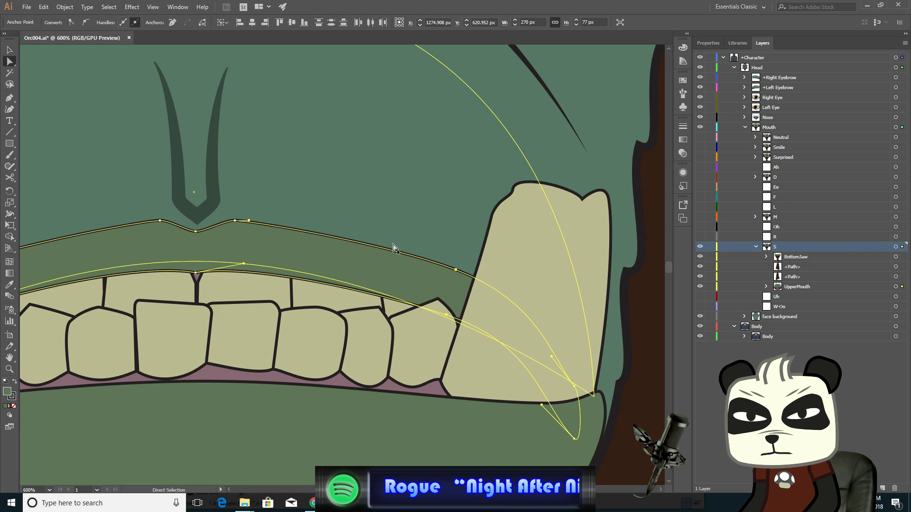
# - Select the right cheek crease line's anchors and nudge them three steps to the right
pyautogui.scroll(-3, 264, 284)
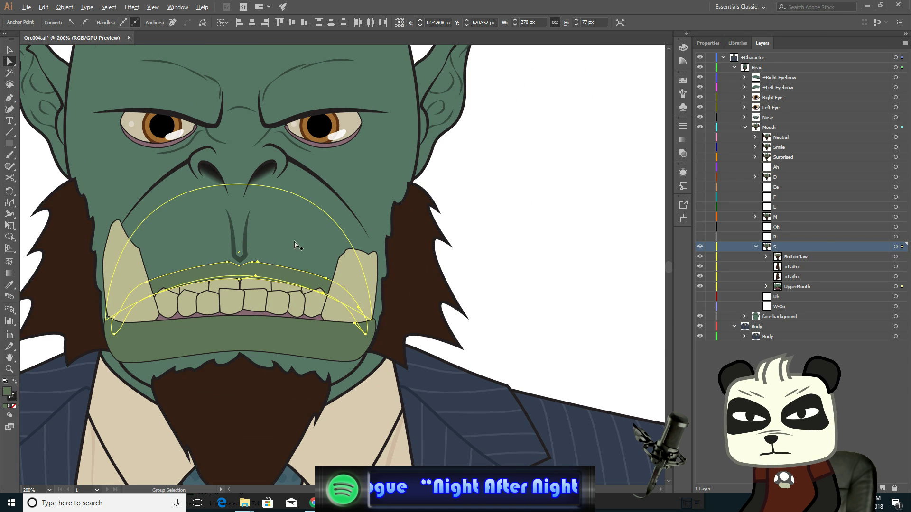
pyautogui.click(315, 178)
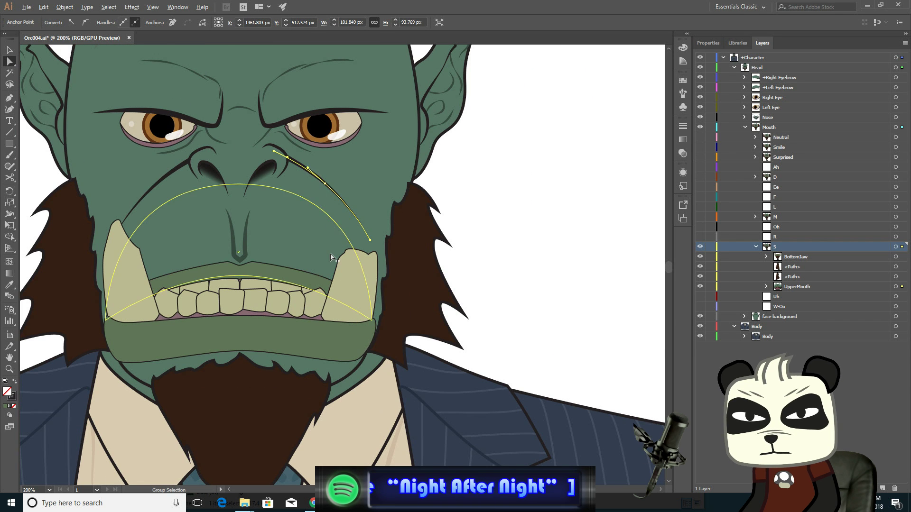
pyautogui.scroll(2, 331, 256)
pyautogui.click(409, 226)
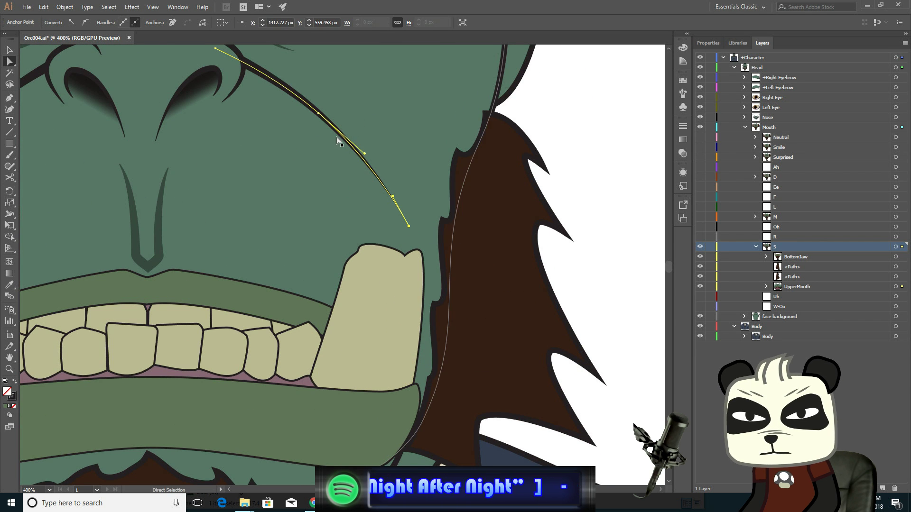
pyautogui.click(318, 113)
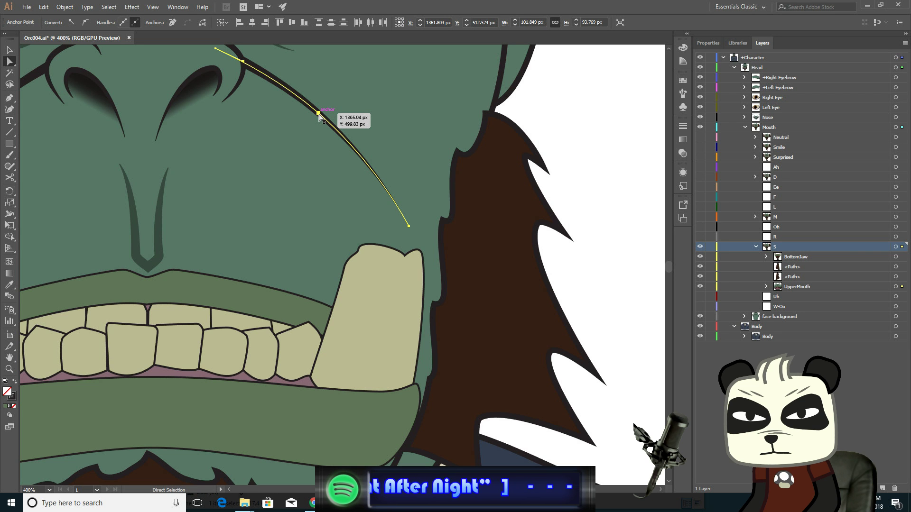
pyautogui.press('Right')
pyautogui.press('Right')
pyautogui.press('Right')
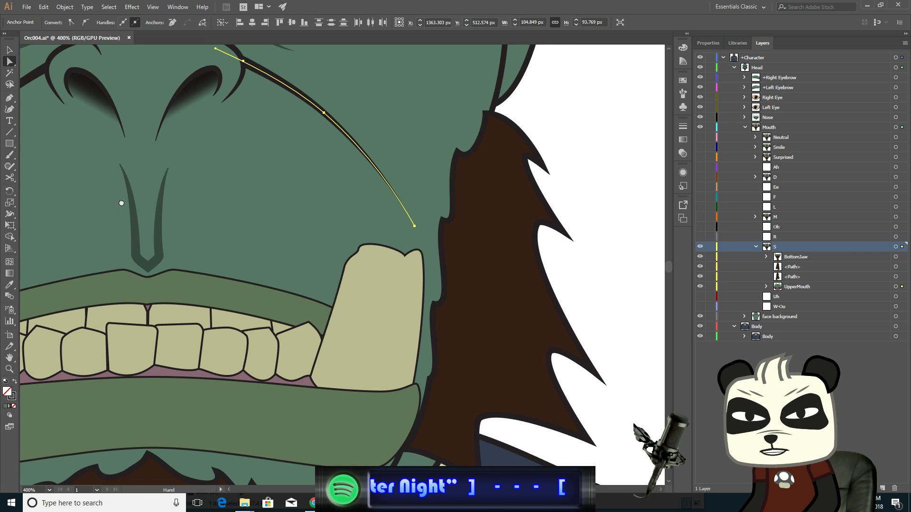
# - Select the left cheek crease line's lower anchor and nudge it one step to the left
pyautogui.moveTo(122, 202); pyautogui.dragTo(407, 240)
pyautogui.click(285, 150)
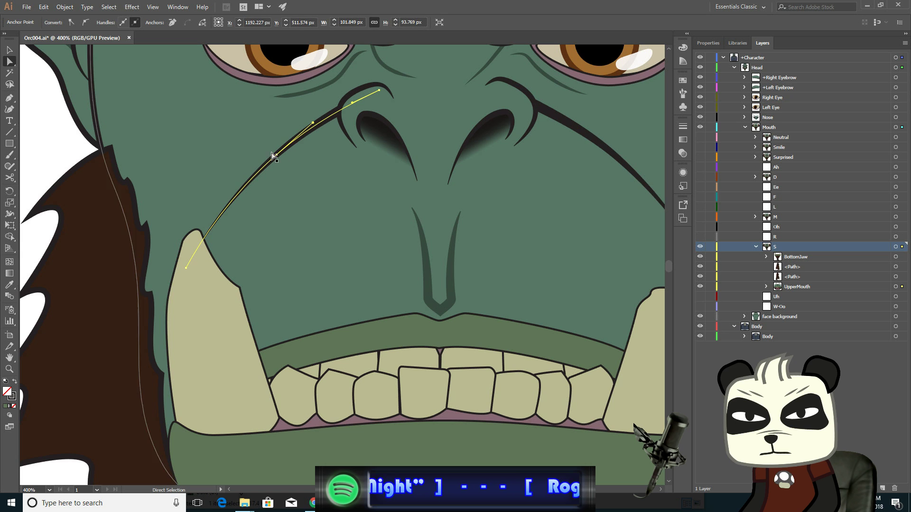
pyautogui.keyDown('shift'); pyautogui.click(186, 268); pyautogui.keyUp('shift')
pyautogui.press('Left')
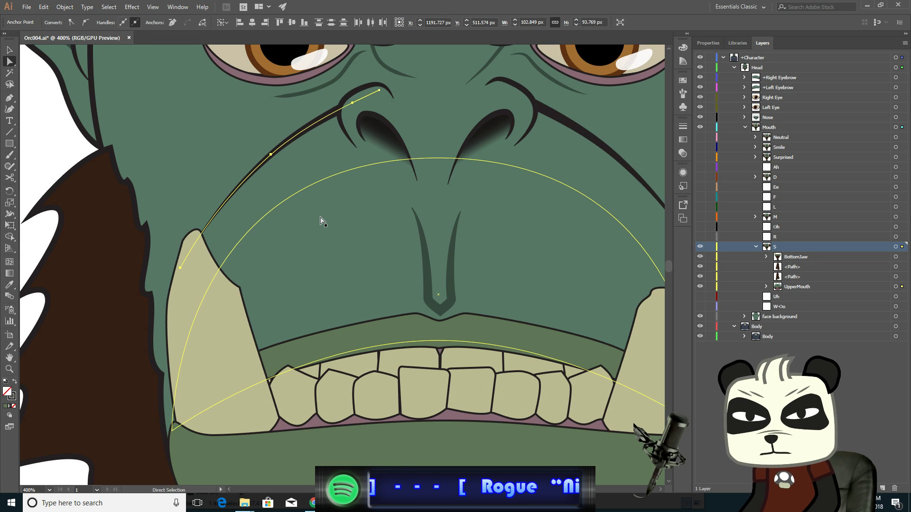
# - Deselect everything and toggle the D layer's visibility to compare the mouth shapes
pyautogui.scroll(-2, 427, 321)
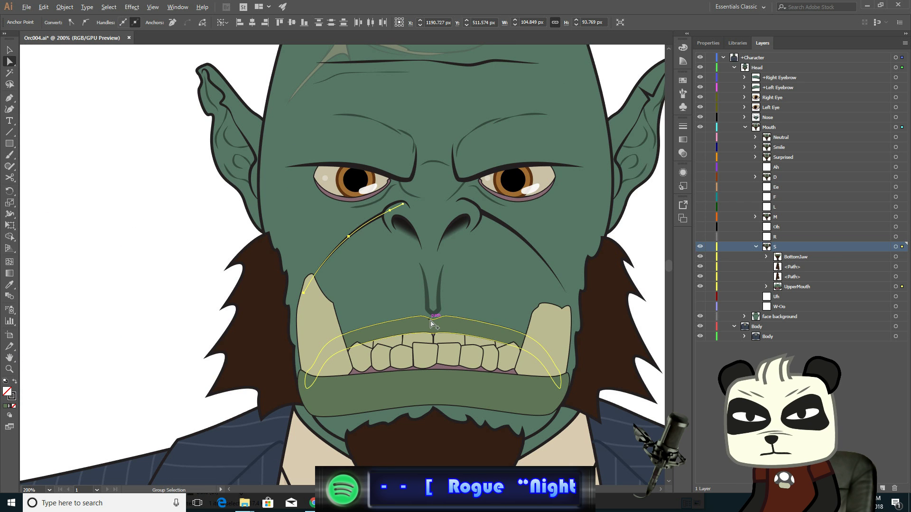
pyautogui.moveTo(529, 340); pyautogui.dragTo(427, 302)
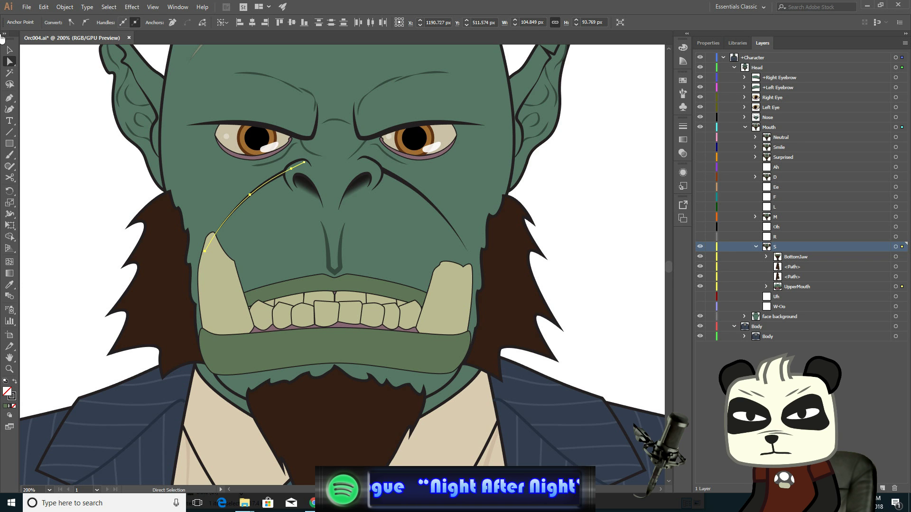
pyautogui.click(8, 50)
pyautogui.click(57, 144)
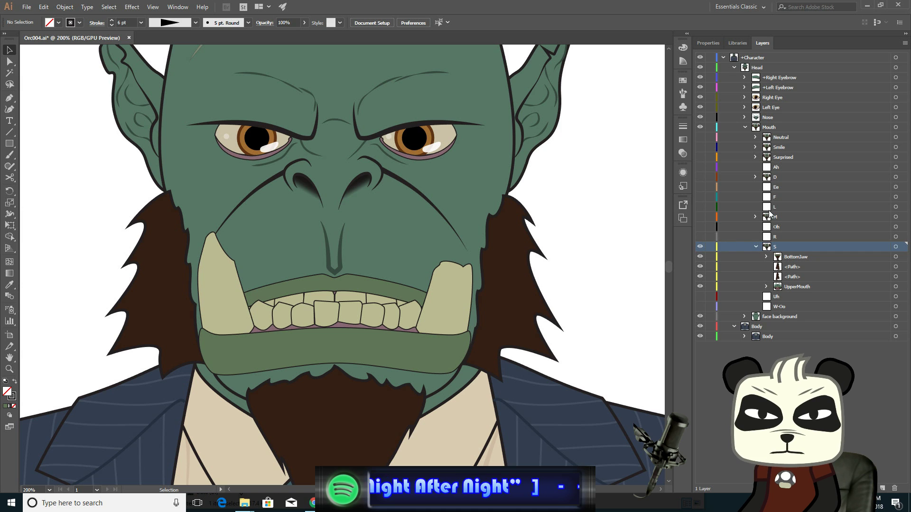
pyautogui.click(701, 177)
pyautogui.click(702, 177)
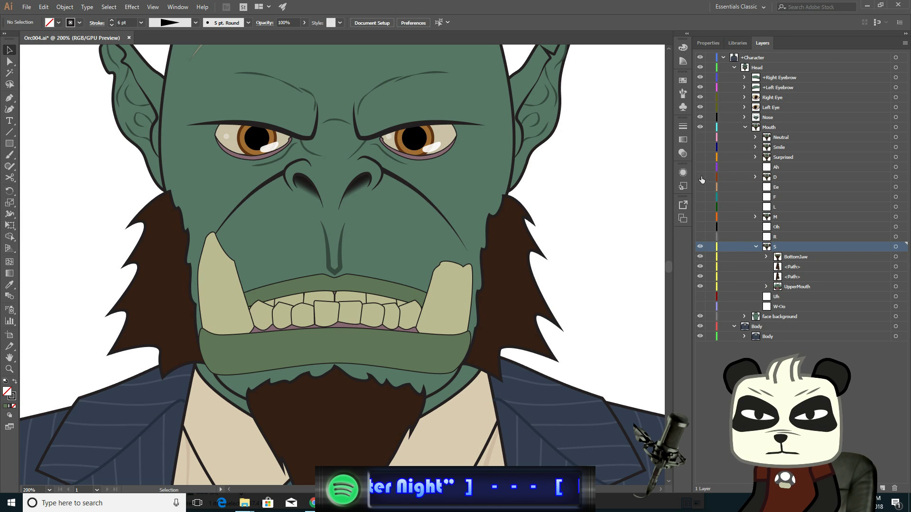
pyautogui.click(700, 177)
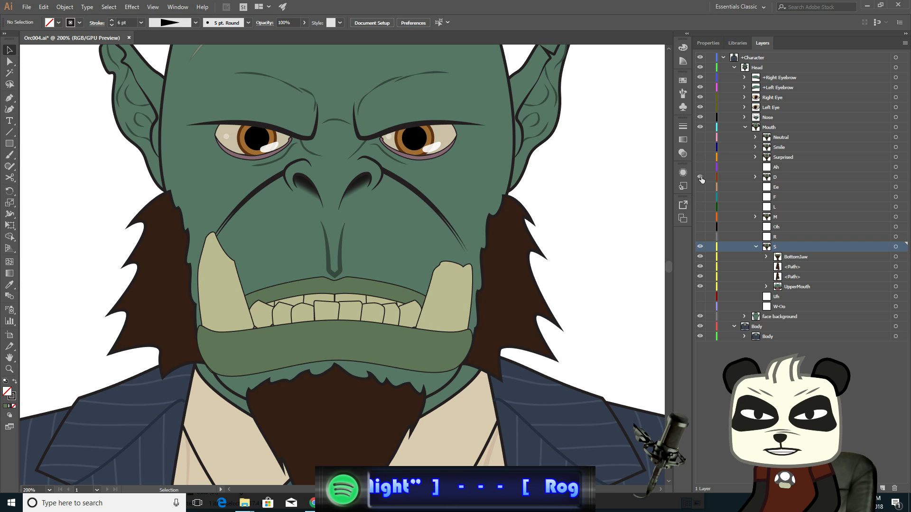
pyautogui.click(701, 177)
pyautogui.click(700, 177)
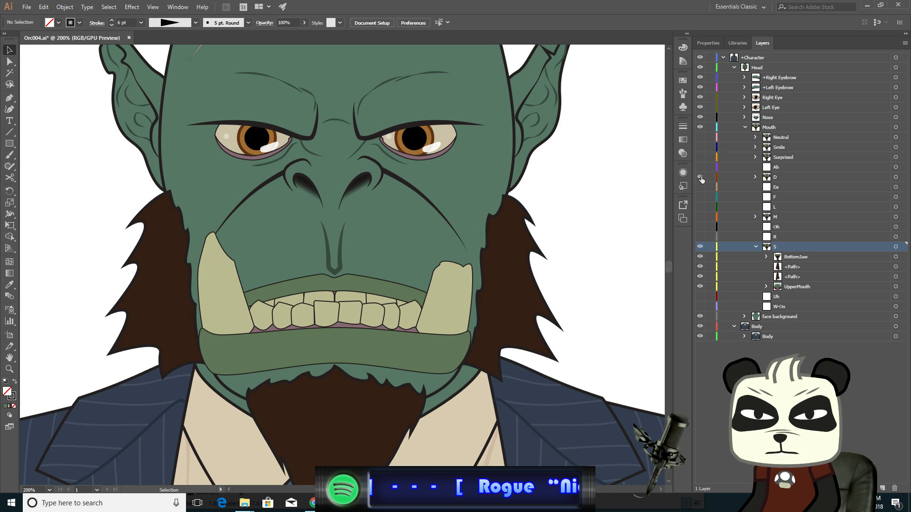
# - Repeatedly toggle the D mouth layer's visibility to compare it against the S mouth shape
pyautogui.click(700, 177)
pyautogui.click(701, 177)
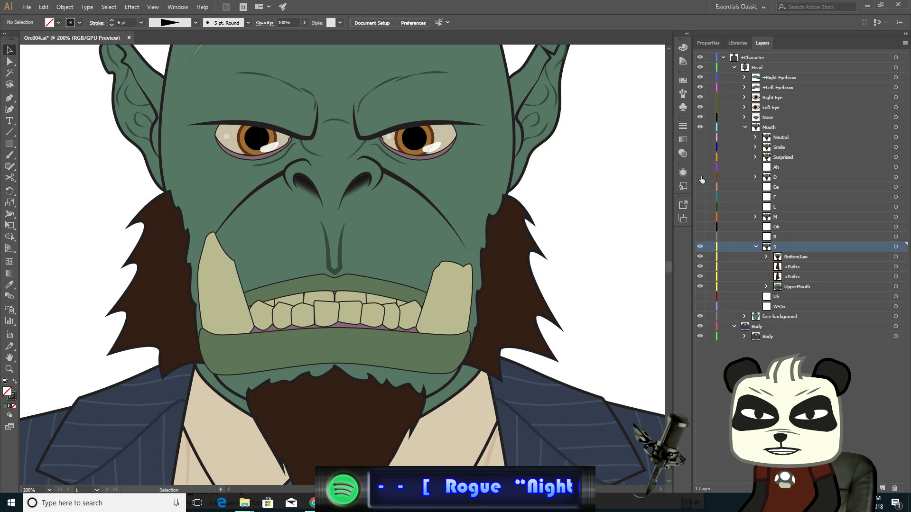
pyautogui.click(701, 176)
pyautogui.click(700, 177)
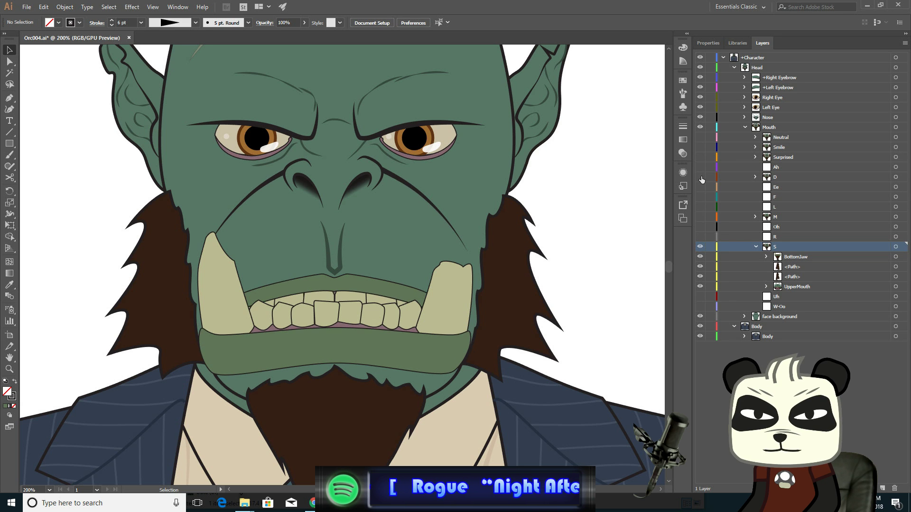
pyautogui.click(700, 177)
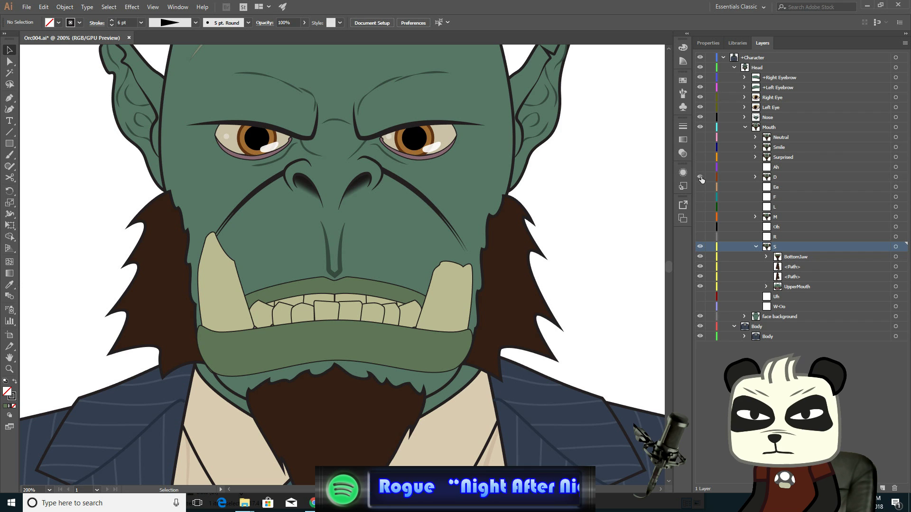
pyautogui.click(700, 177)
pyautogui.click(701, 177)
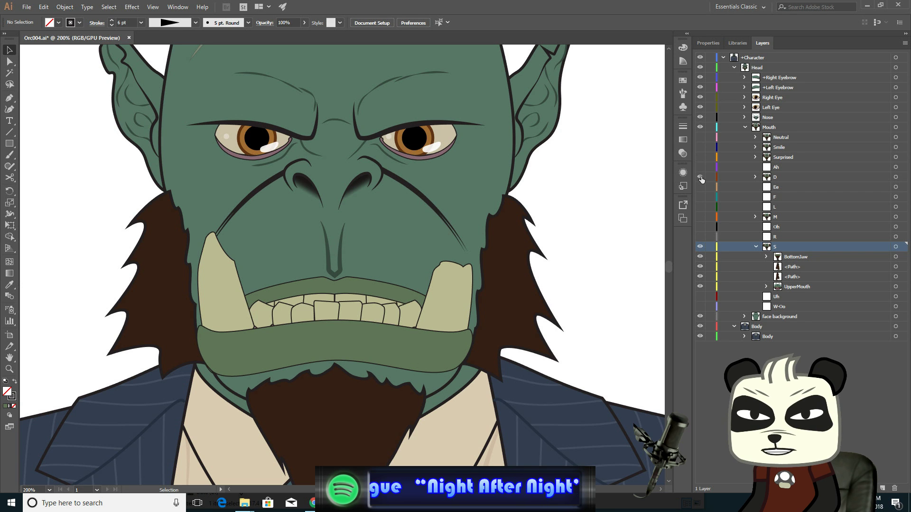
pyautogui.click(700, 177)
pyautogui.click(701, 177)
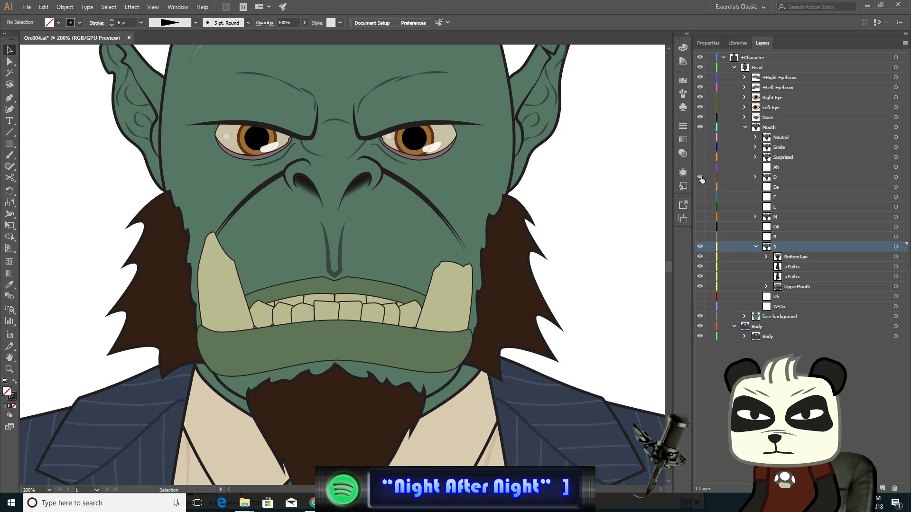
pyautogui.click(701, 177)
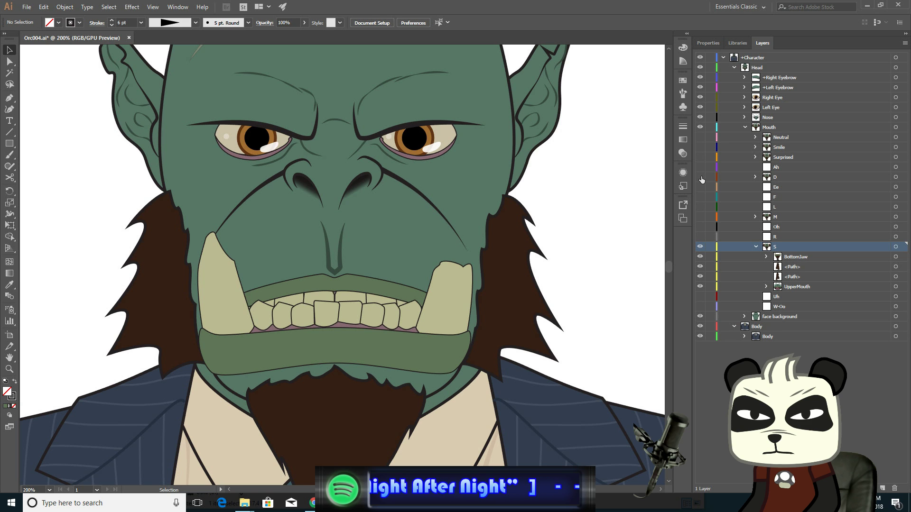
pyautogui.click(701, 177)
pyautogui.click(700, 177)
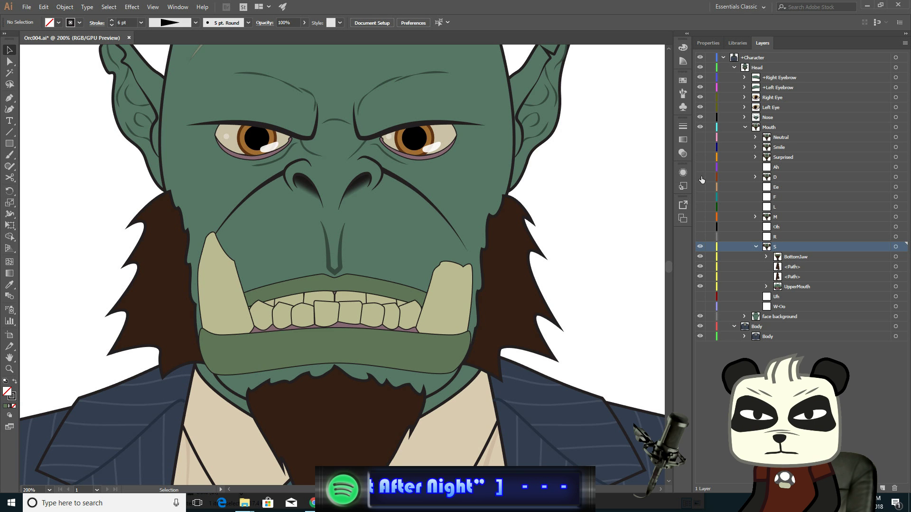
pyautogui.click(700, 177)
pyautogui.click(701, 177)
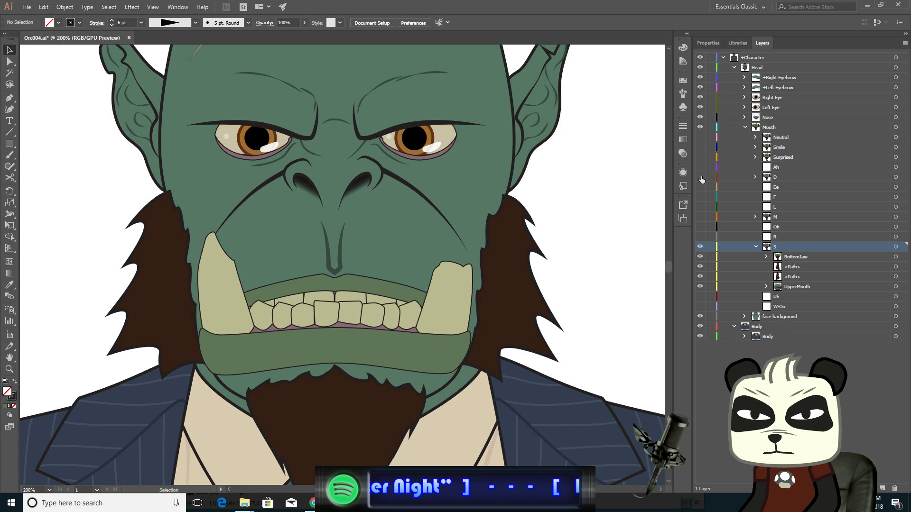
pyautogui.click(701, 177)
pyautogui.click(700, 177)
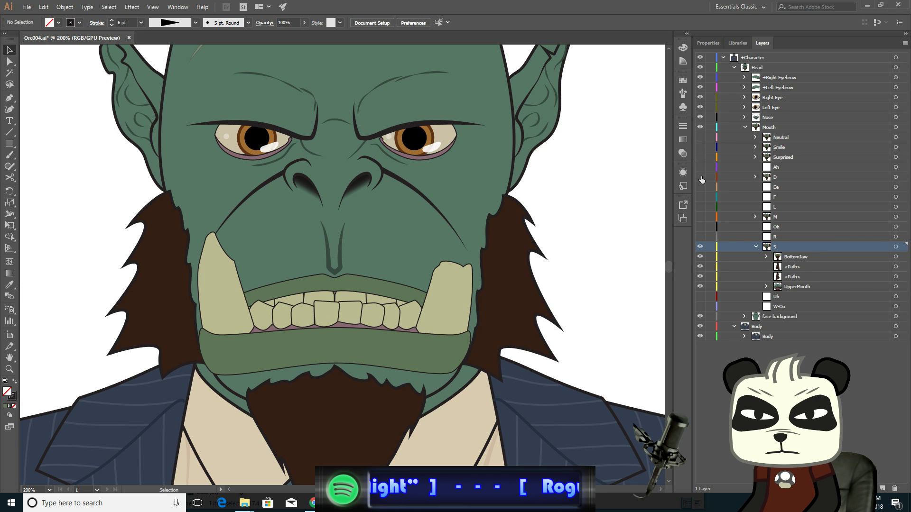
pyautogui.click(700, 177)
pyautogui.click(700, 177)
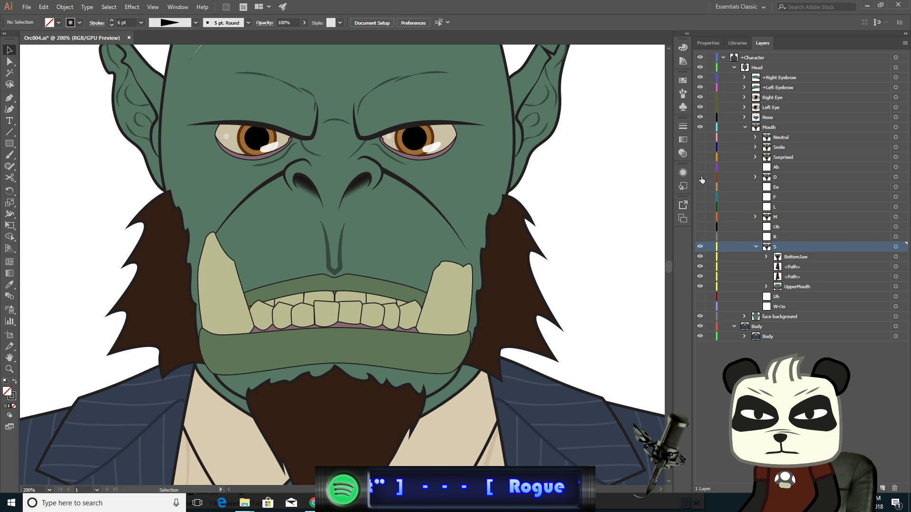
pyautogui.click(700, 177)
pyautogui.click(701, 177)
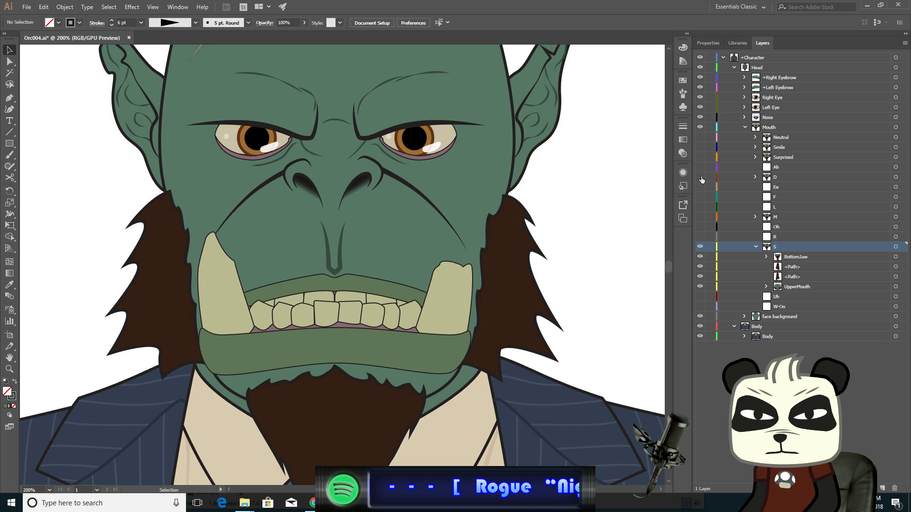
pyautogui.click(701, 177)
pyautogui.click(701, 178)
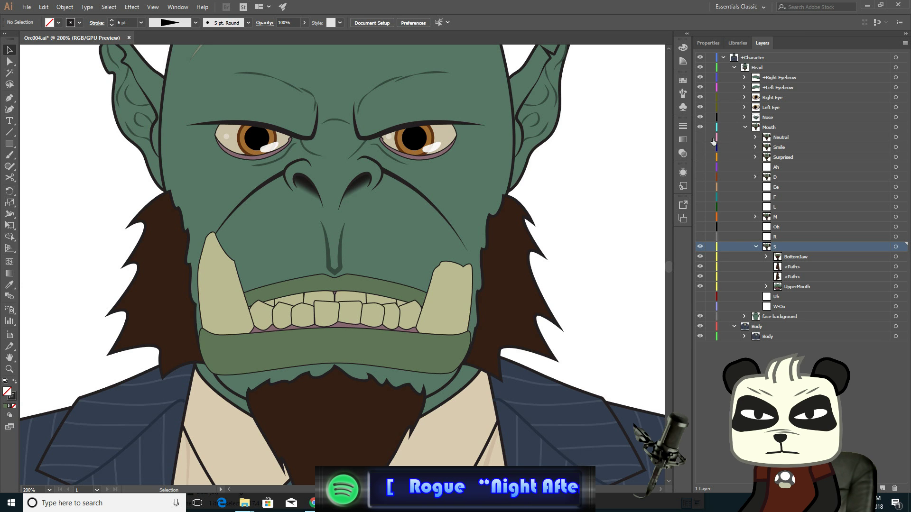
# - Repeatedly toggle the Neutral mouth layer's visibility to compare the S mouth against the neutral expression
pyautogui.click(700, 137)
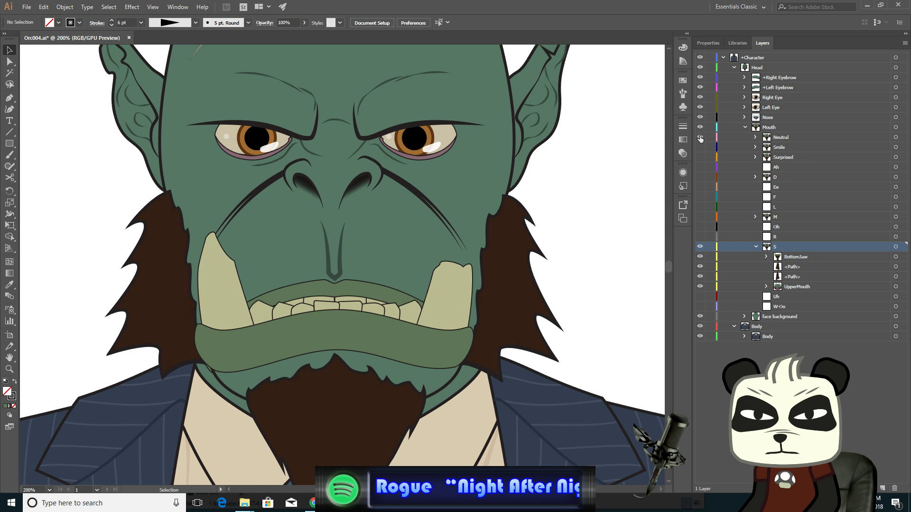
pyautogui.click(700, 137)
pyautogui.click(700, 138)
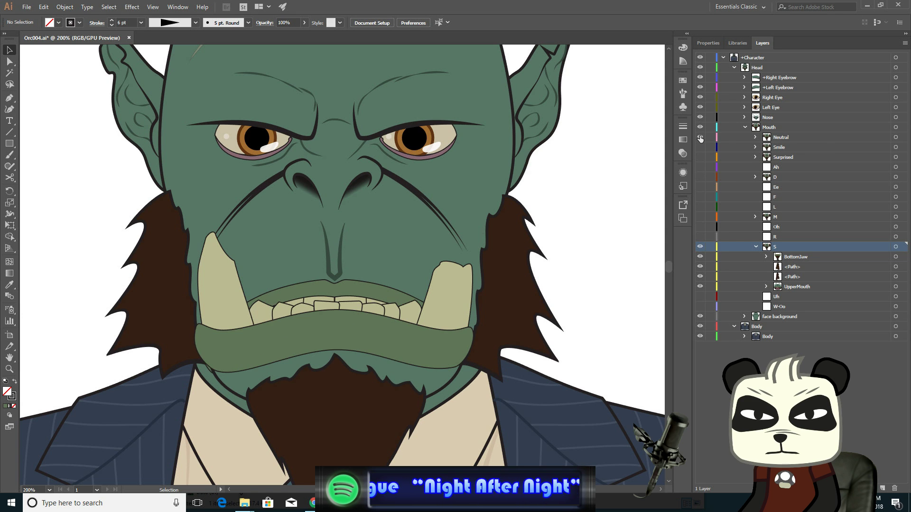
pyautogui.click(700, 137)
pyautogui.click(699, 137)
pyautogui.click(699, 137)
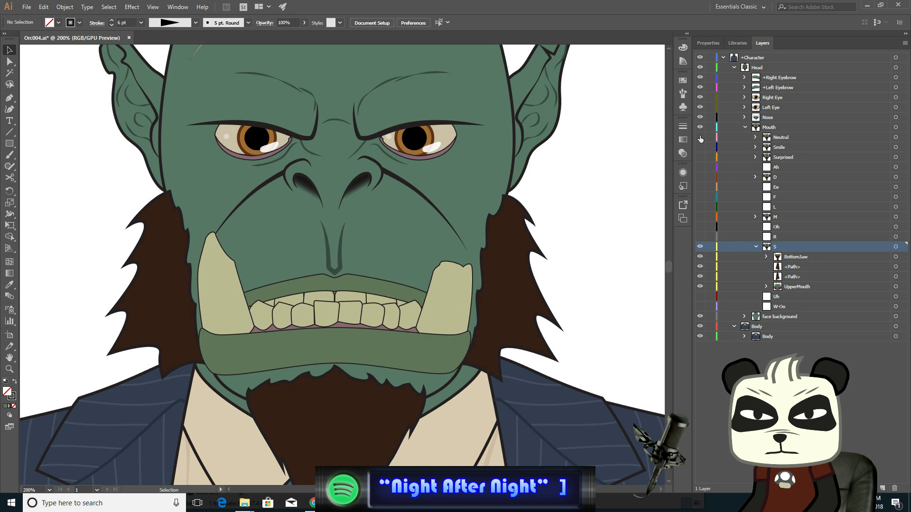
pyautogui.click(700, 137)
pyautogui.click(700, 137)
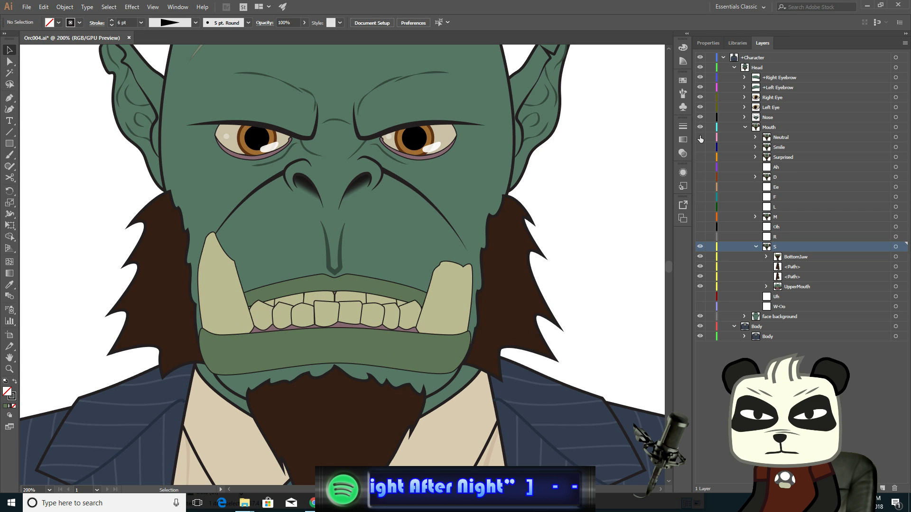
pyautogui.click(700, 137)
pyautogui.click(700, 137)
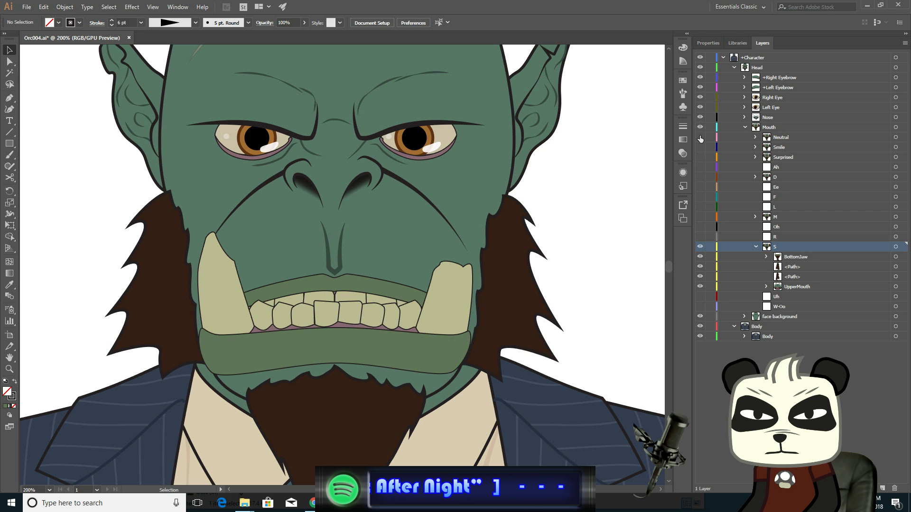
pyautogui.click(700, 137)
pyautogui.click(700, 137)
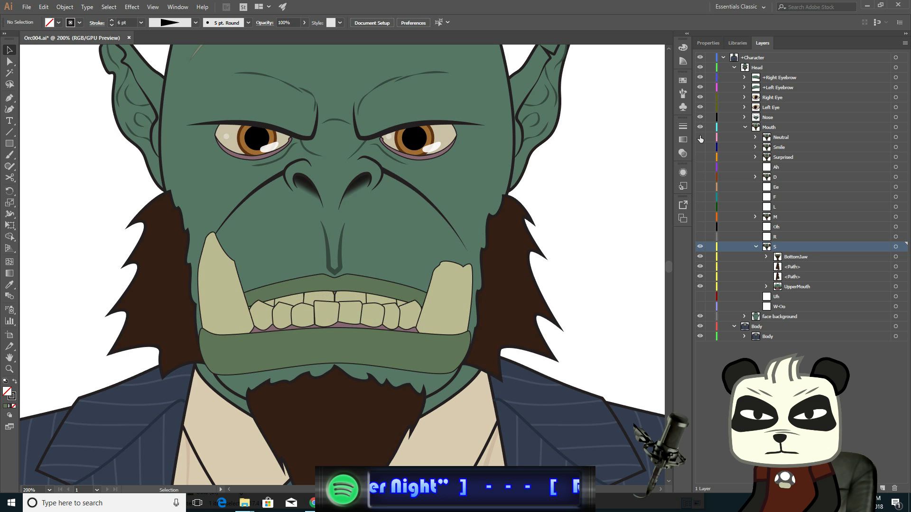
pyautogui.click(700, 137)
pyautogui.click(700, 137)
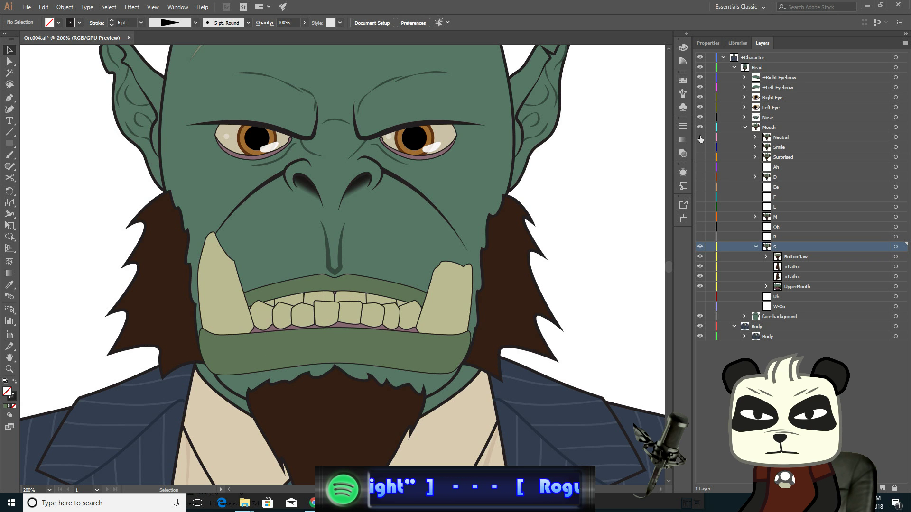
pyautogui.click(700, 137)
pyautogui.click(700, 137)
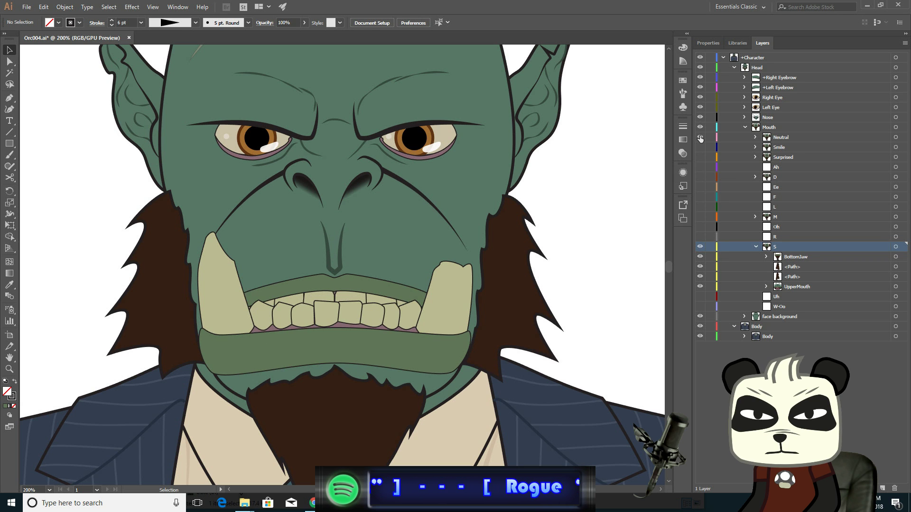
pyautogui.click(700, 138)
pyautogui.click(699, 137)
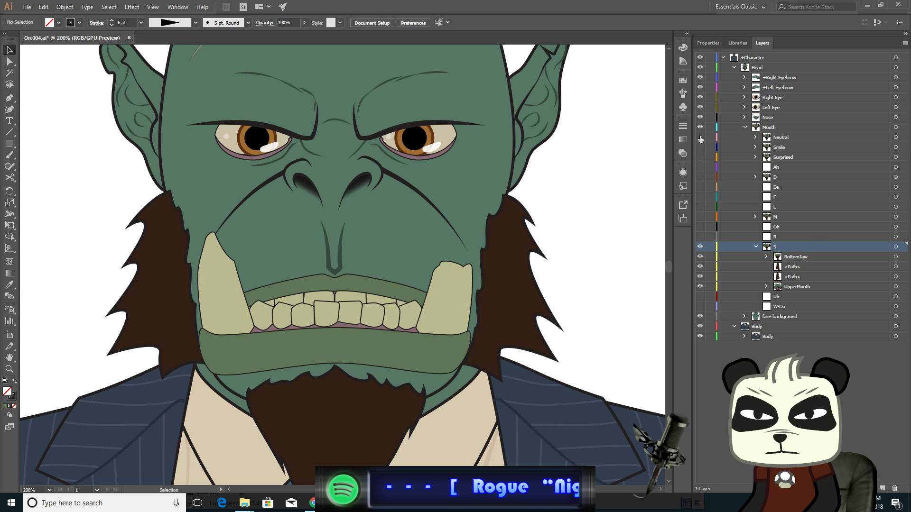
pyautogui.click(700, 137)
pyautogui.click(700, 137)
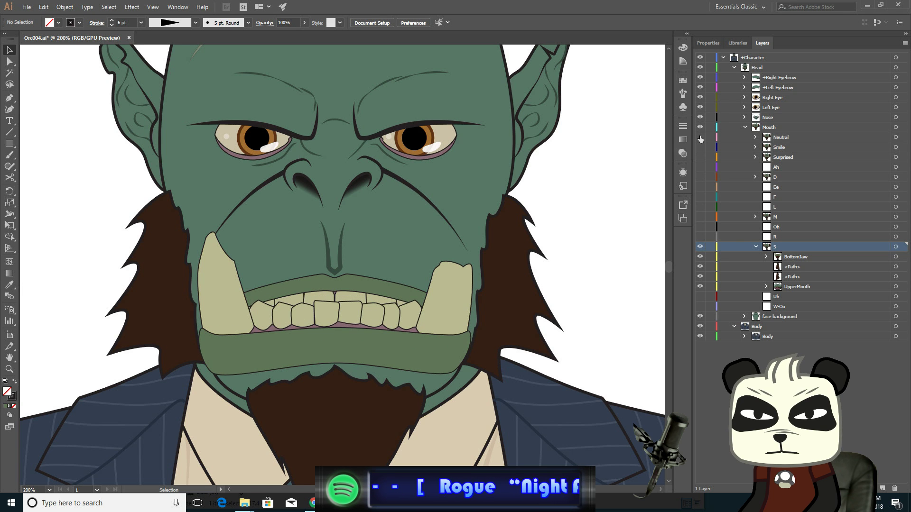
pyautogui.click(700, 137)
pyautogui.click(699, 137)
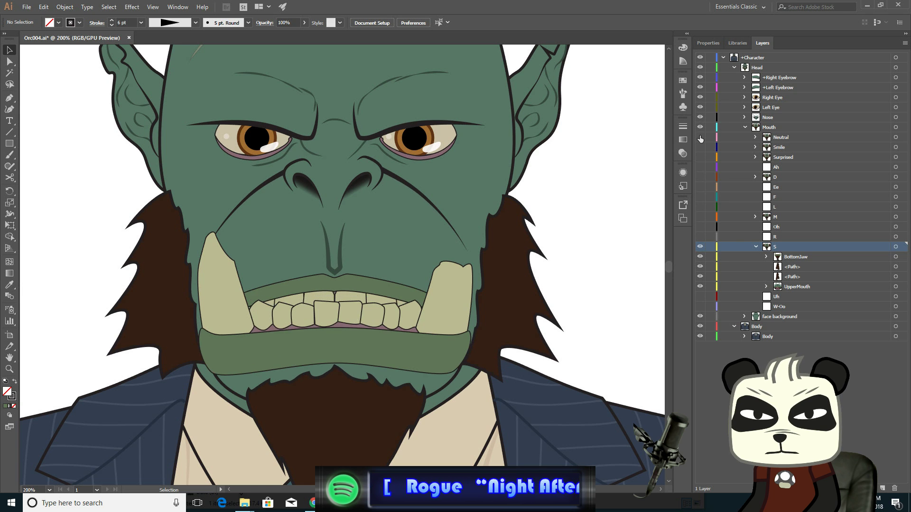
pyautogui.click(700, 138)
pyautogui.click(699, 137)
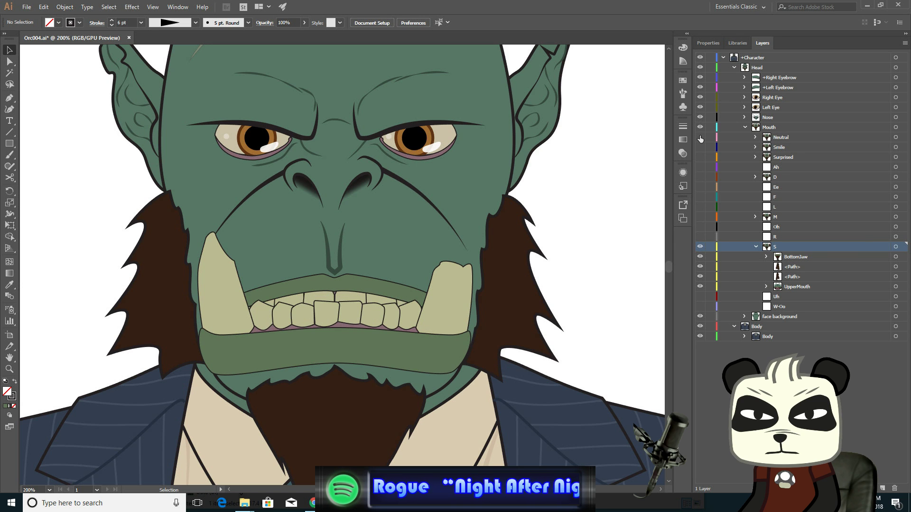
pyautogui.click(699, 137)
pyautogui.click(700, 138)
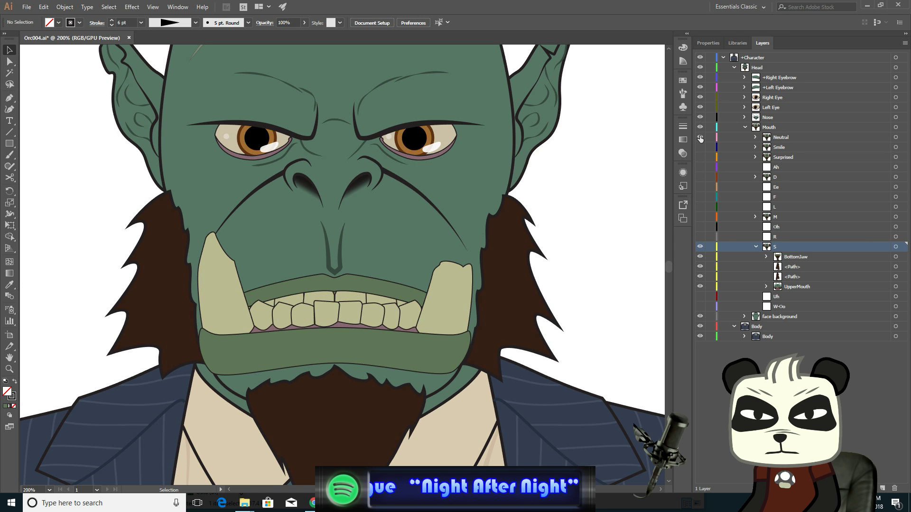
pyautogui.click(700, 137)
pyautogui.click(700, 137)
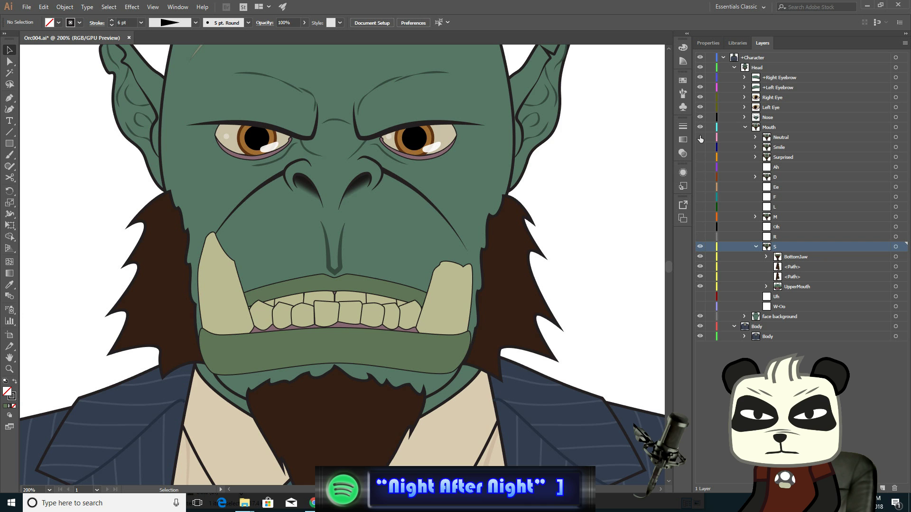
pyautogui.click(700, 137)
pyautogui.click(700, 137)
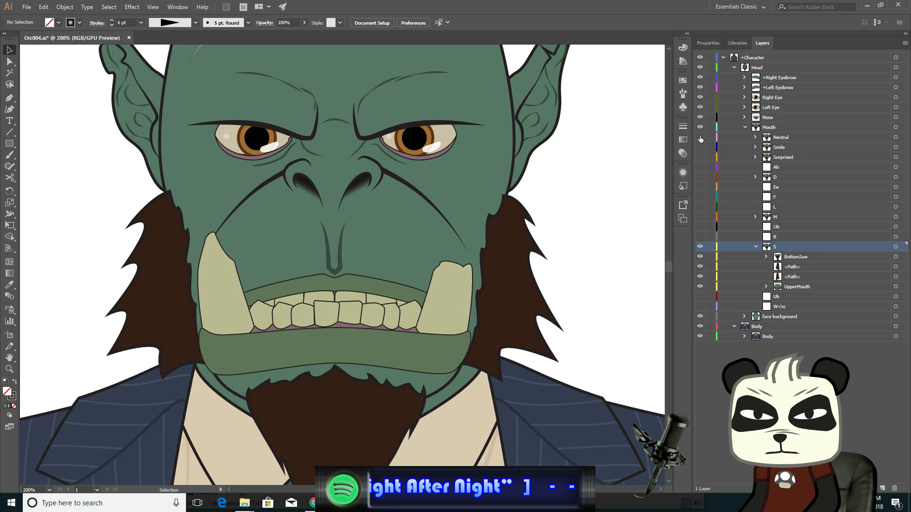
pyautogui.click(700, 137)
pyautogui.click(700, 137)
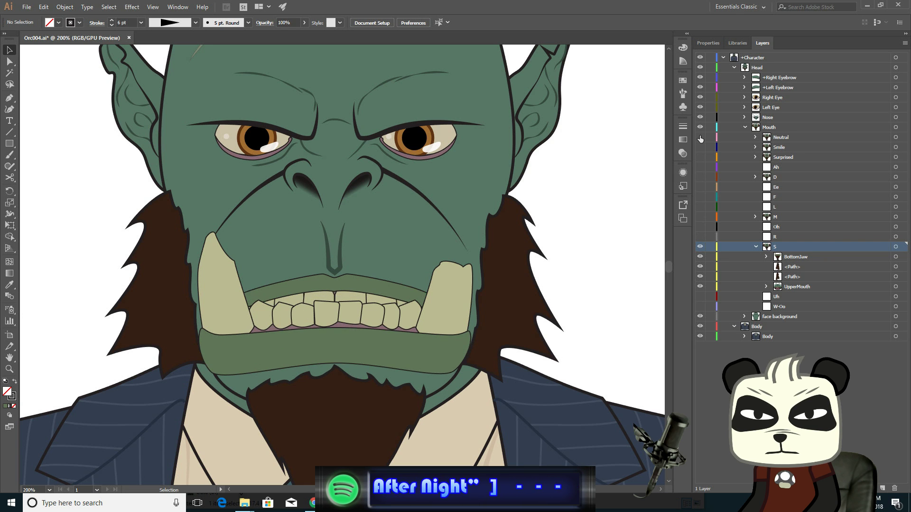
pyautogui.click(700, 137)
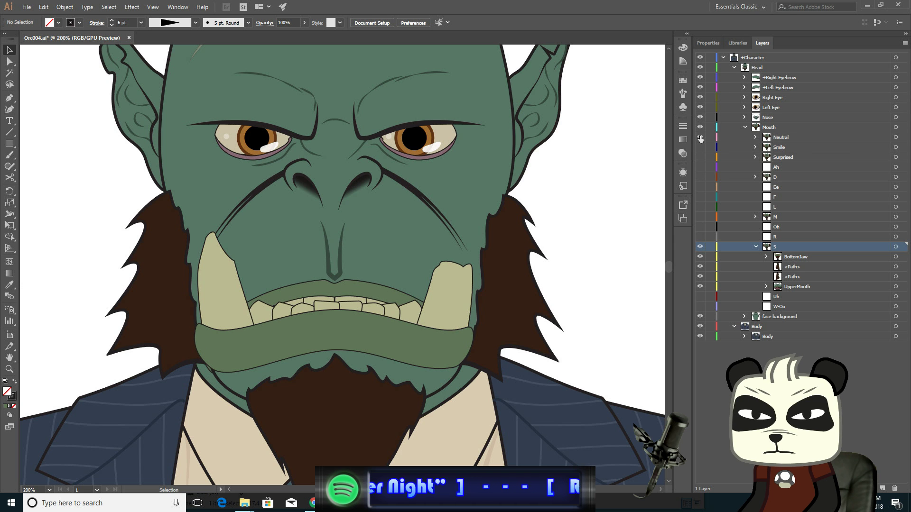
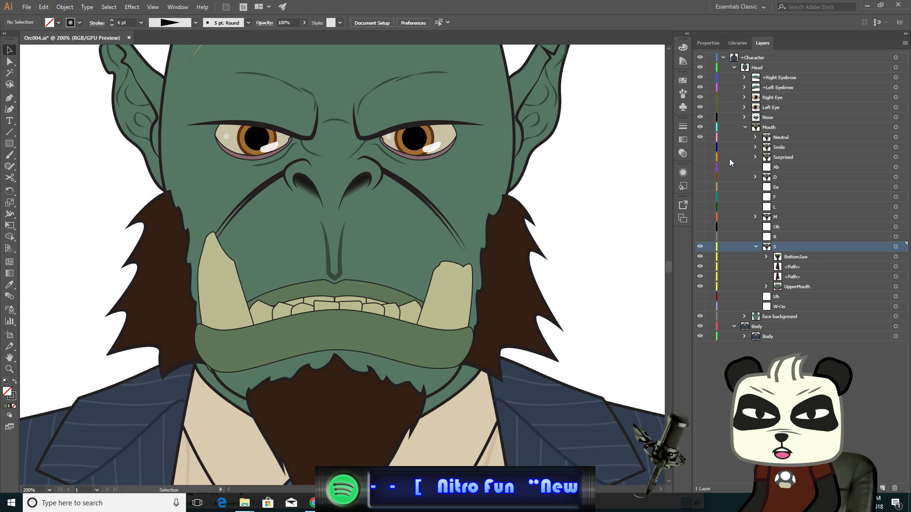
# - Hide the Neutral mouth layer and nudge the right sideburn's lower anchor points down so they meet the jaw
pyautogui.click(699, 136)
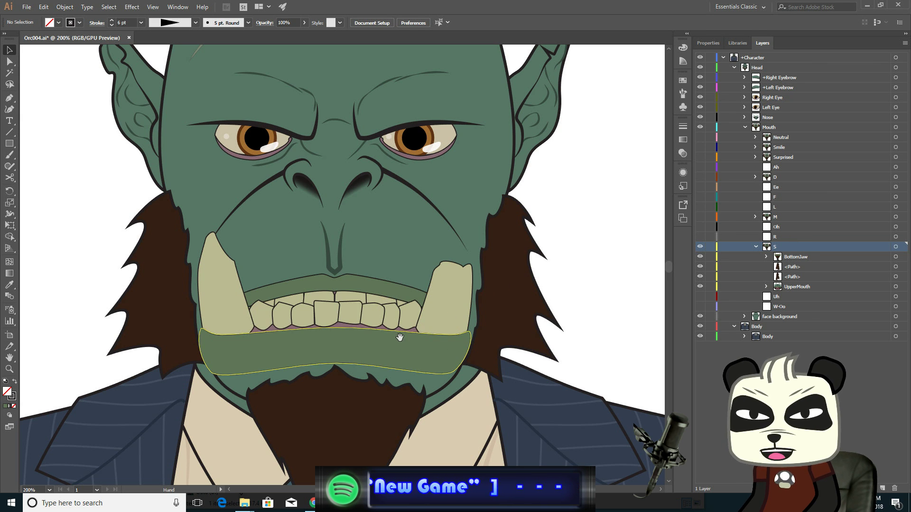
pyautogui.moveTo(398, 332); pyautogui.dragTo(349, 260)
pyautogui.scroll(2, 461, 287)
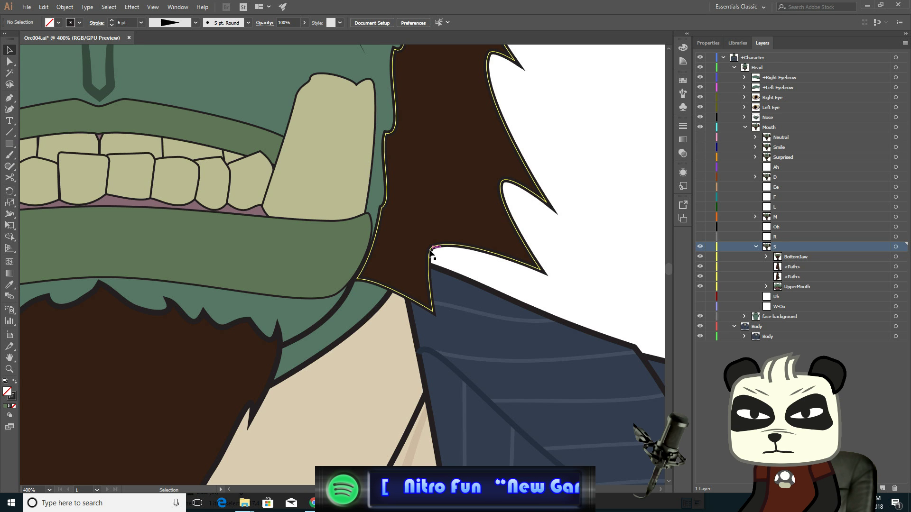
pyautogui.click(9, 62)
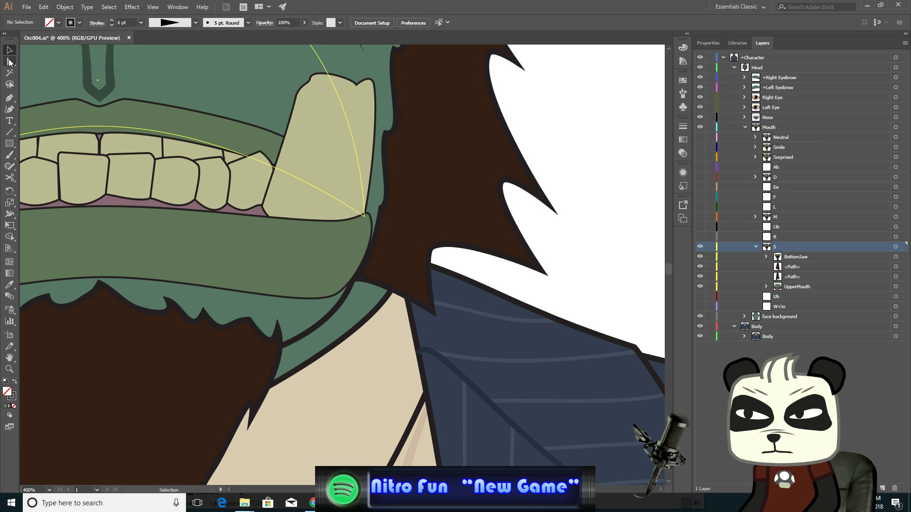
pyautogui.click(380, 283)
pyautogui.click(357, 279)
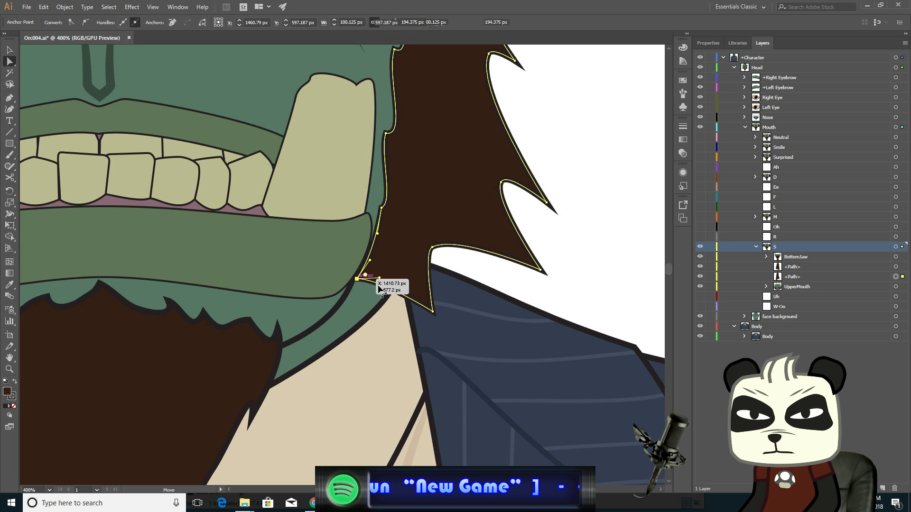
pyautogui.keyDown('shift'); pyautogui.click(433, 313); pyautogui.keyUp('shift')
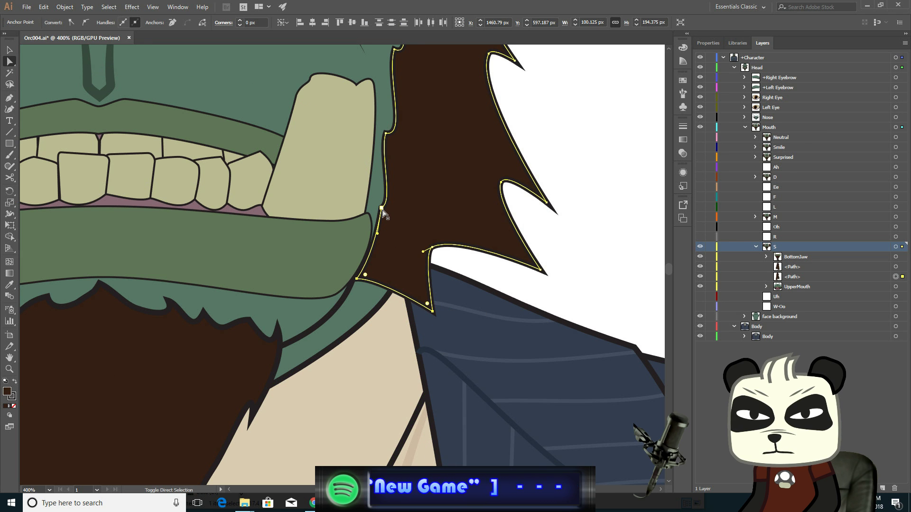
pyautogui.keyDown('shift'); pyautogui.click(382, 208); pyautogui.keyUp('shift')
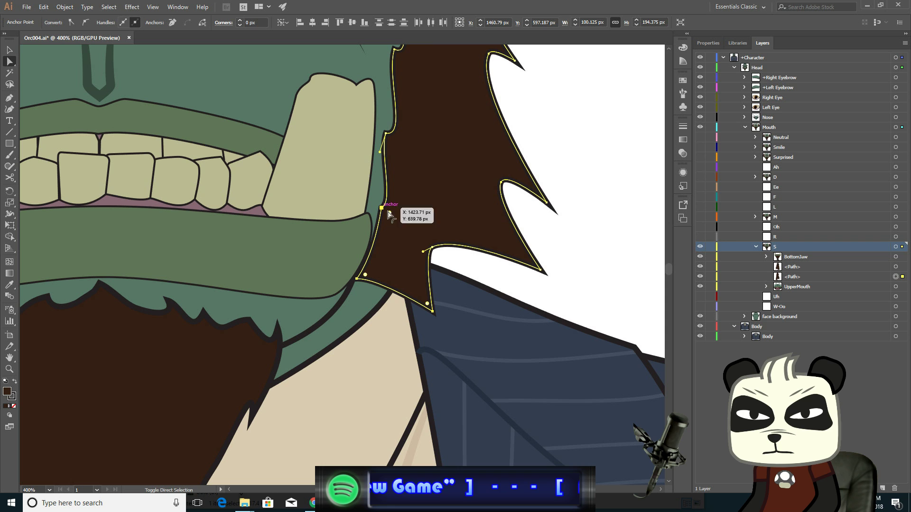
pyautogui.keyDown('shift'); pyautogui.click(432, 247); pyautogui.keyUp('shift')
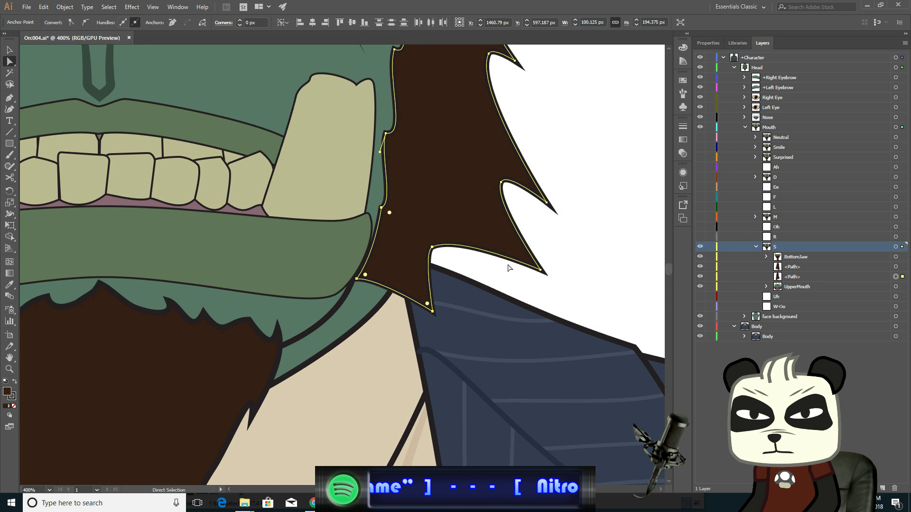
pyautogui.press('Down')
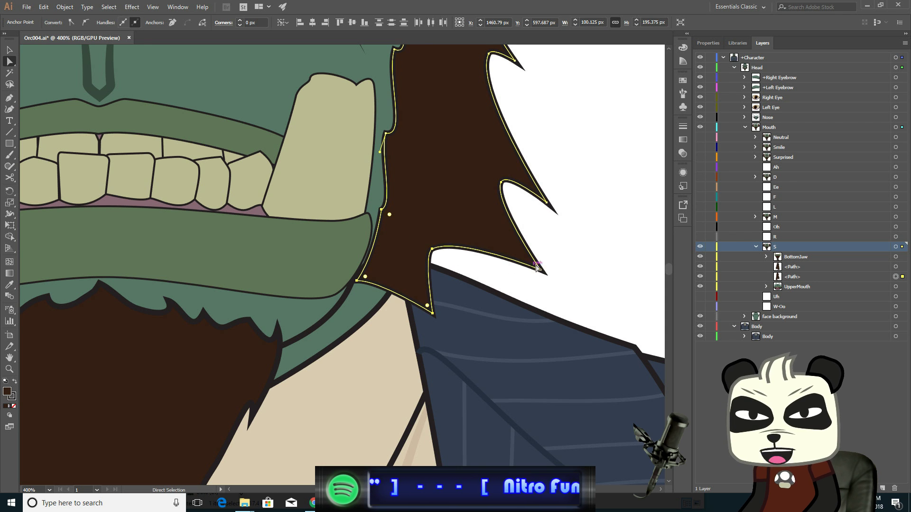
pyautogui.click(541, 270)
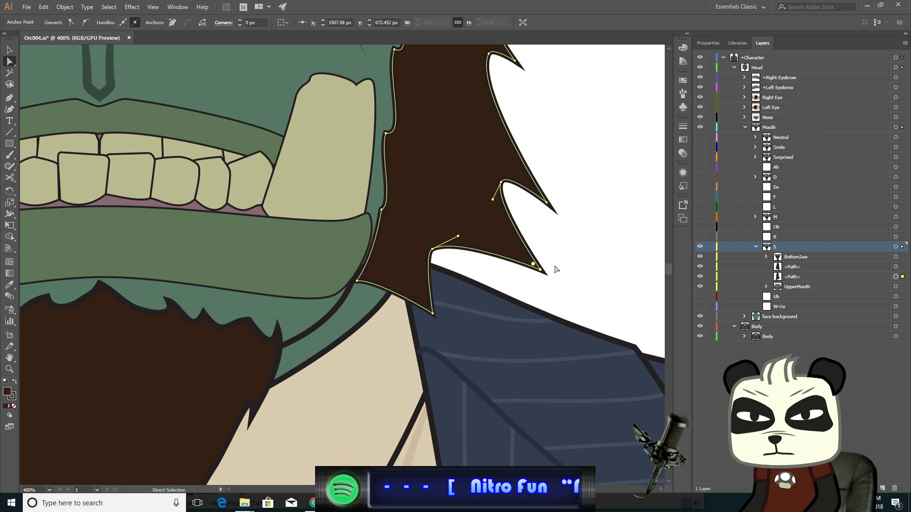
pyautogui.press('Down')
# - Select and adjust the anchor points along the left sideburn's lower edge beside the jaw
pyautogui.moveTo(160, 269); pyautogui.dragTo(454, 306)
pyautogui.moveTo(304, 296); pyautogui.dragTo(528, 284)
pyautogui.click(284, 315)
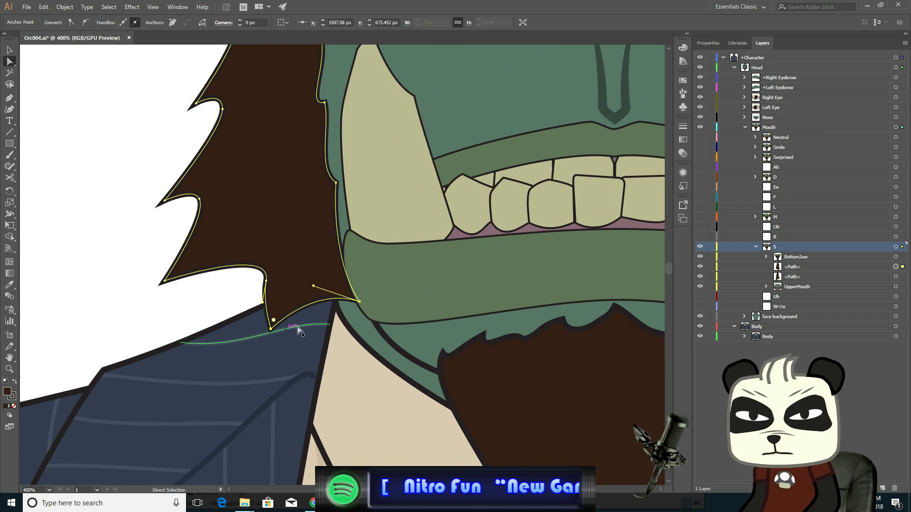
pyautogui.keyDown('shift'); pyautogui.click(358, 250); pyautogui.keyUp('shift')
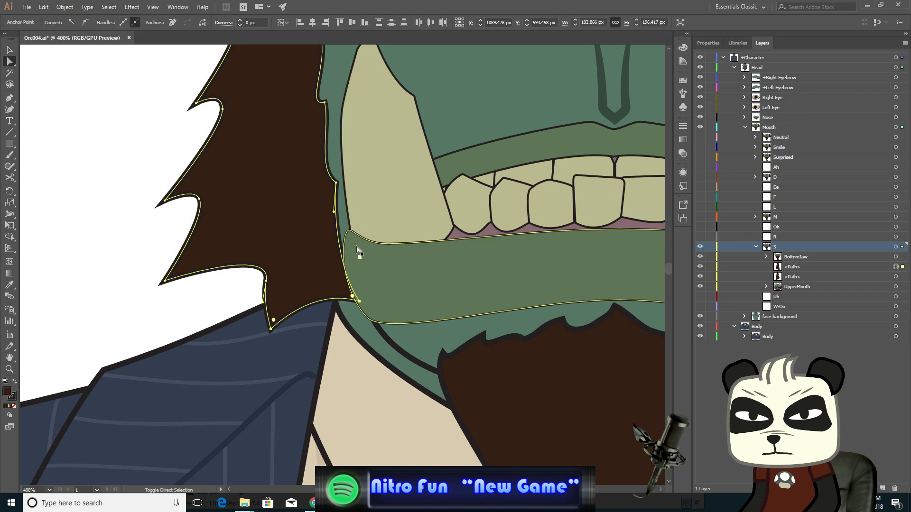
pyautogui.keyDown('shift'); pyautogui.click(358, 250); pyautogui.keyUp('shift')
pyautogui.click(335, 182)
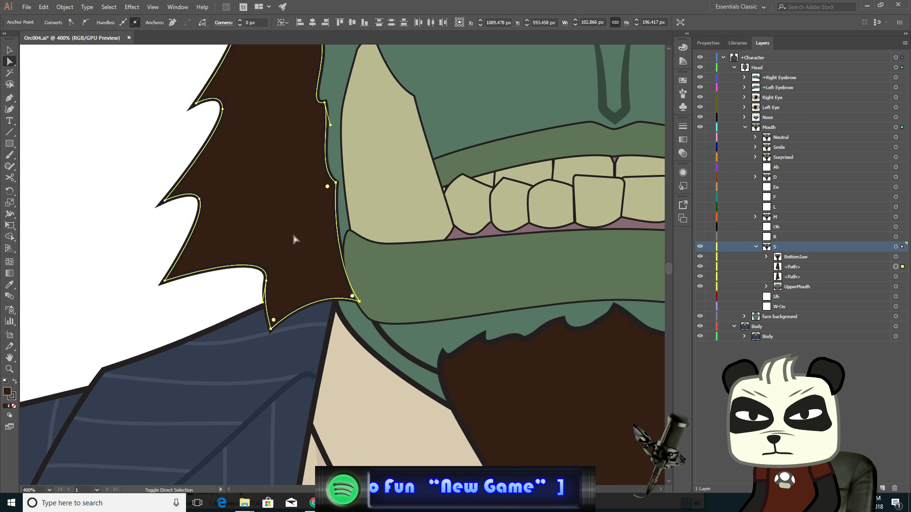
pyautogui.click(165, 281)
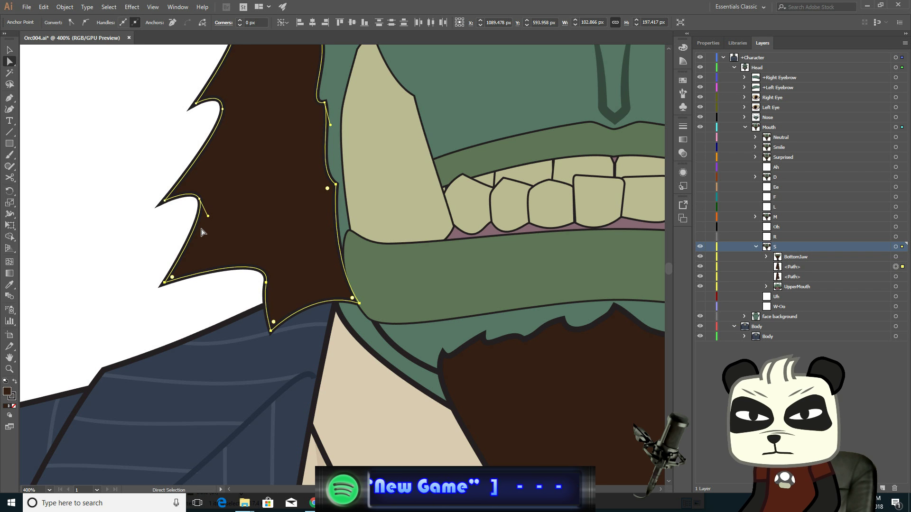
# - Toggle the Neutral mouth layer's visibility repeatedly to compare it with the S mouth shape
pyautogui.click(9, 50)
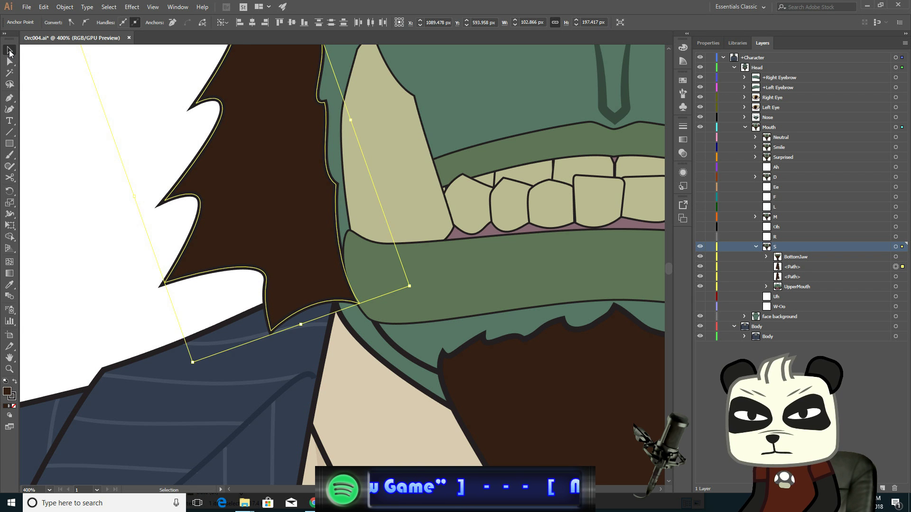
pyautogui.click(61, 89)
pyautogui.hotkey('ctrl', '1')
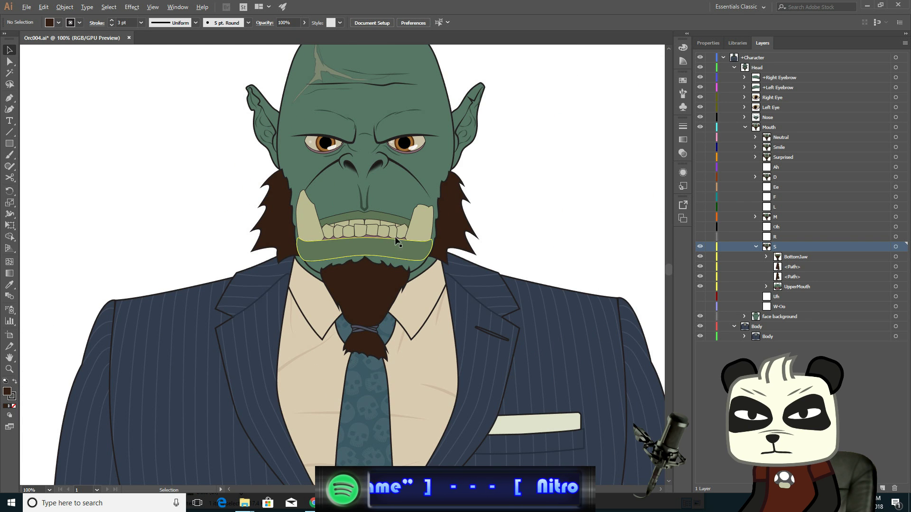
pyautogui.moveTo(565, 179); pyautogui.dragTo(525, 235)
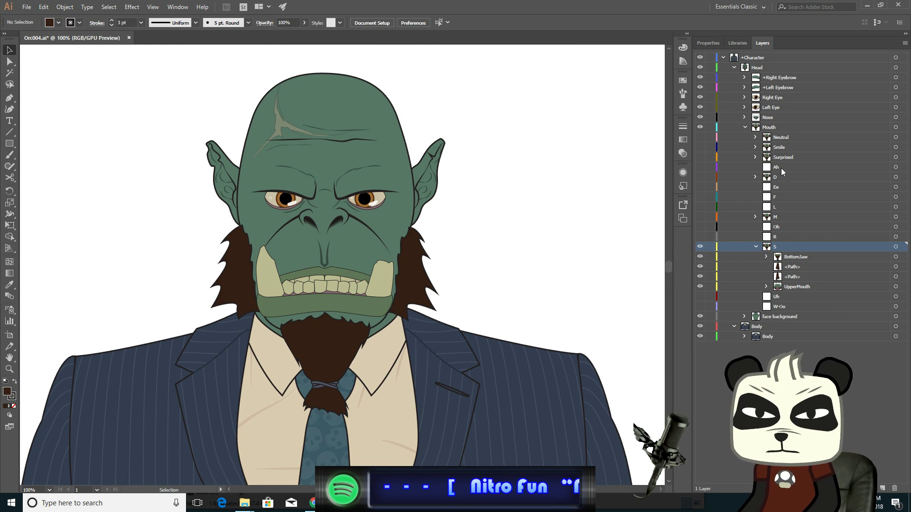
pyautogui.click(699, 137)
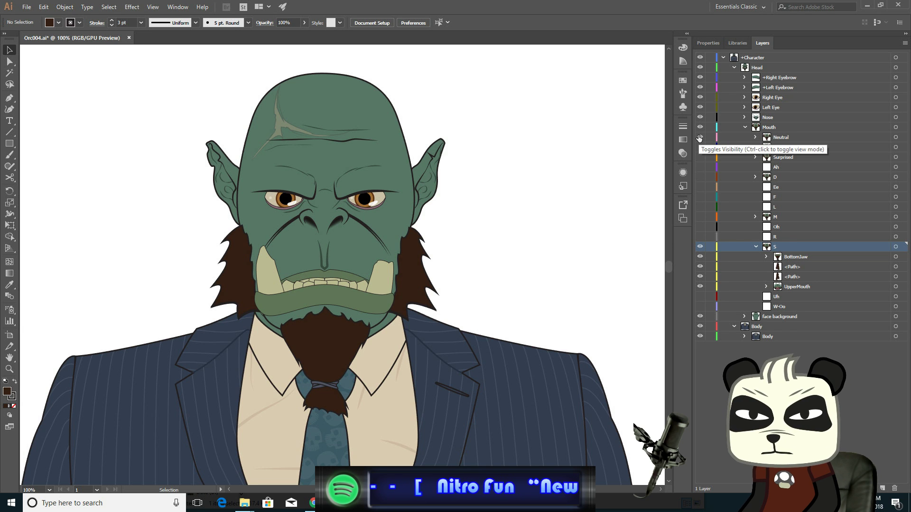
pyautogui.click(698, 137)
pyautogui.click(699, 137)
pyautogui.click(699, 137)
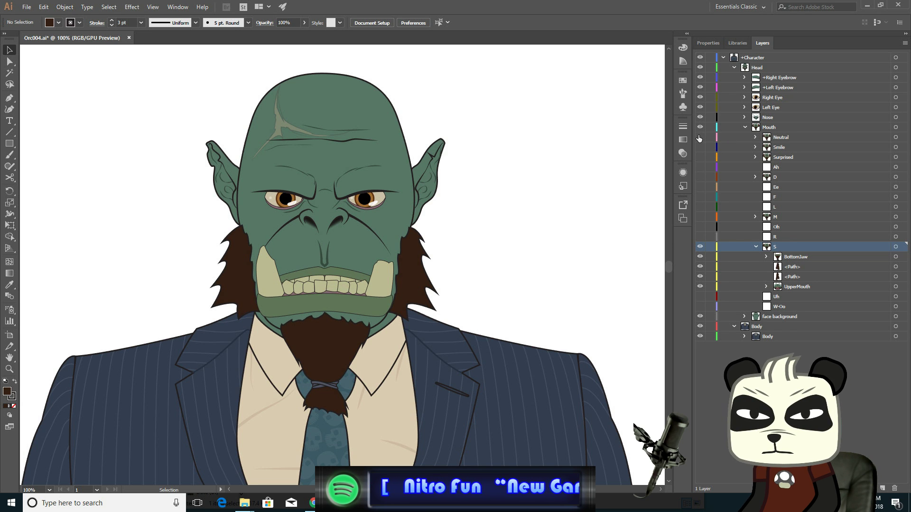
pyautogui.click(699, 137)
pyautogui.click(699, 137)
pyautogui.click(699, 137)
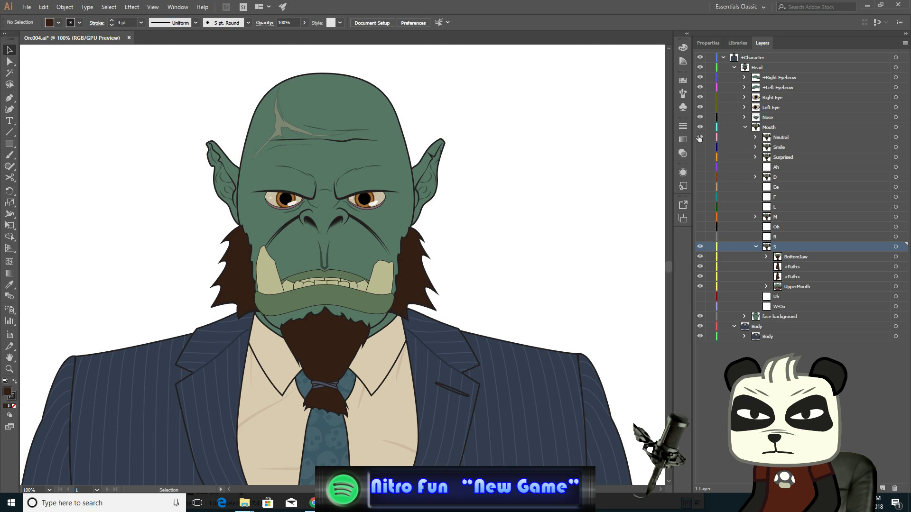
pyautogui.click(699, 137)
pyautogui.click(699, 137)
pyautogui.click(699, 137)
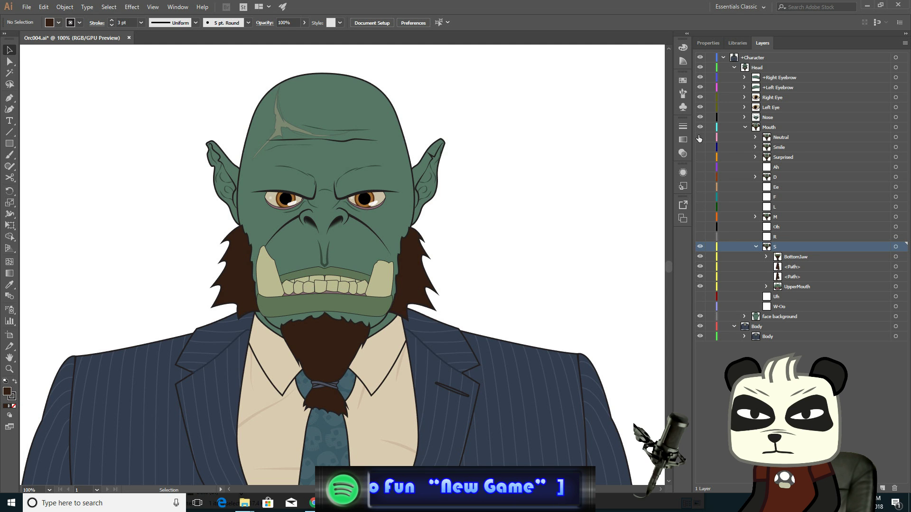
pyautogui.click(699, 137)
pyautogui.click(699, 137)
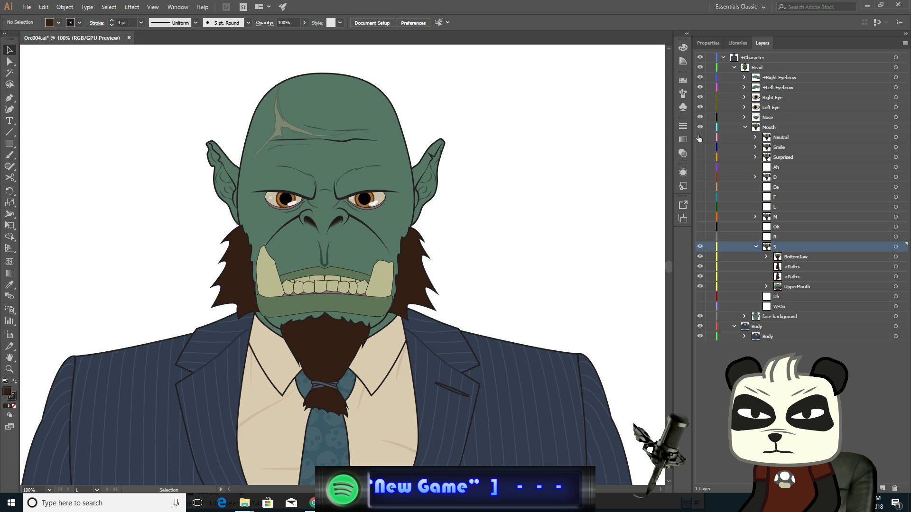
# - Toggle the D and Neutral mouth layers' visibility repeatedly to compare them against the S mouth
pyautogui.click(701, 176)
pyautogui.click(701, 177)
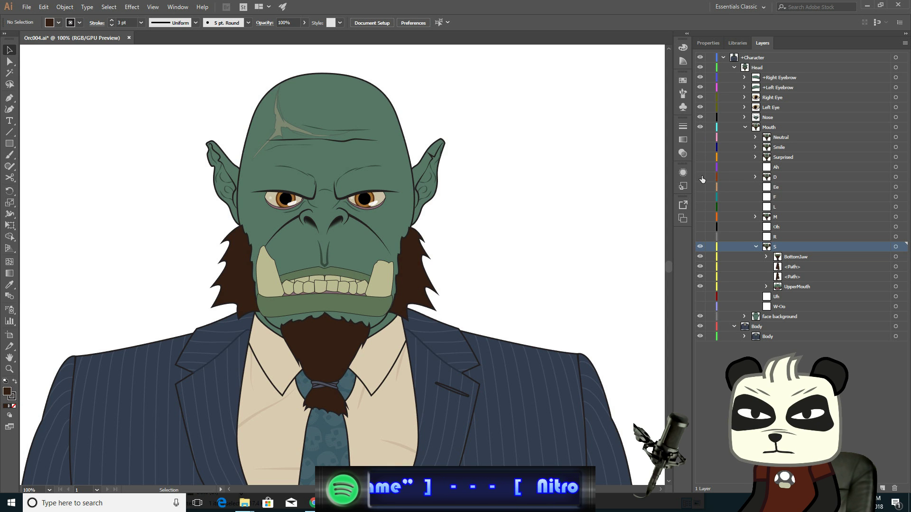
pyautogui.click(701, 177)
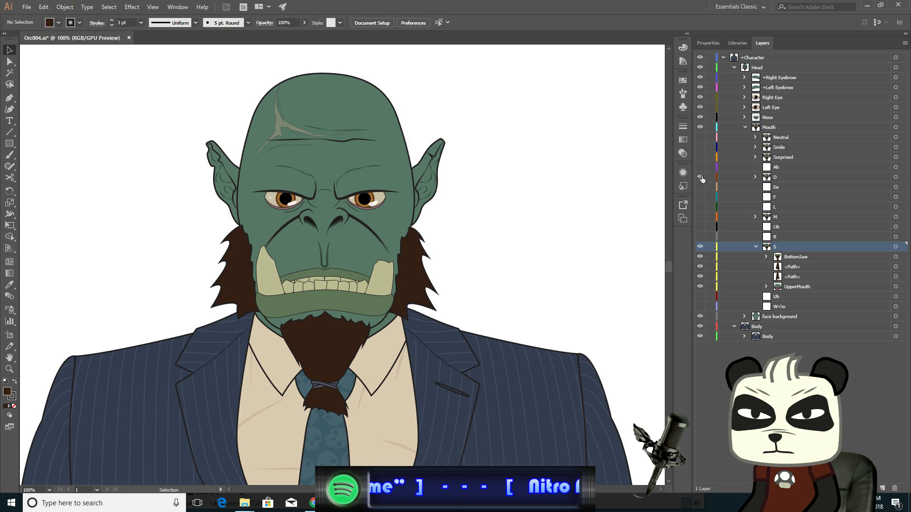
pyautogui.click(701, 137)
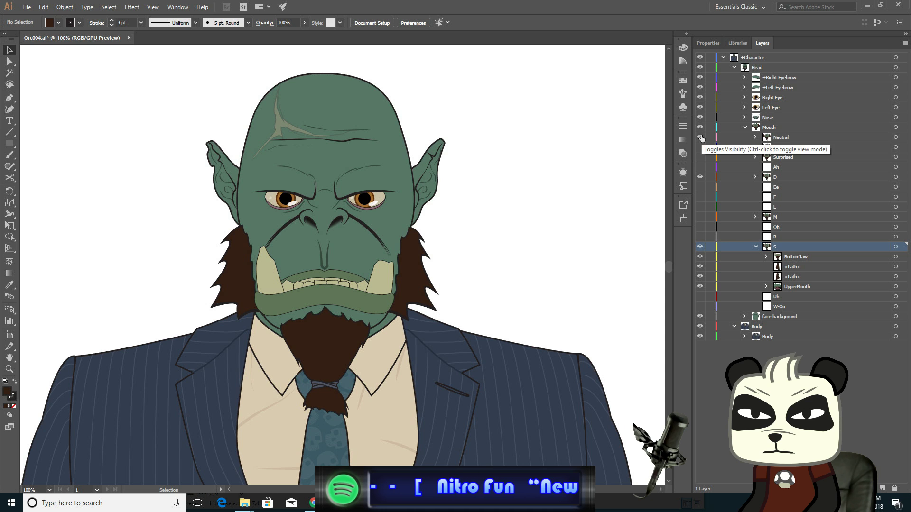
pyautogui.click(701, 137)
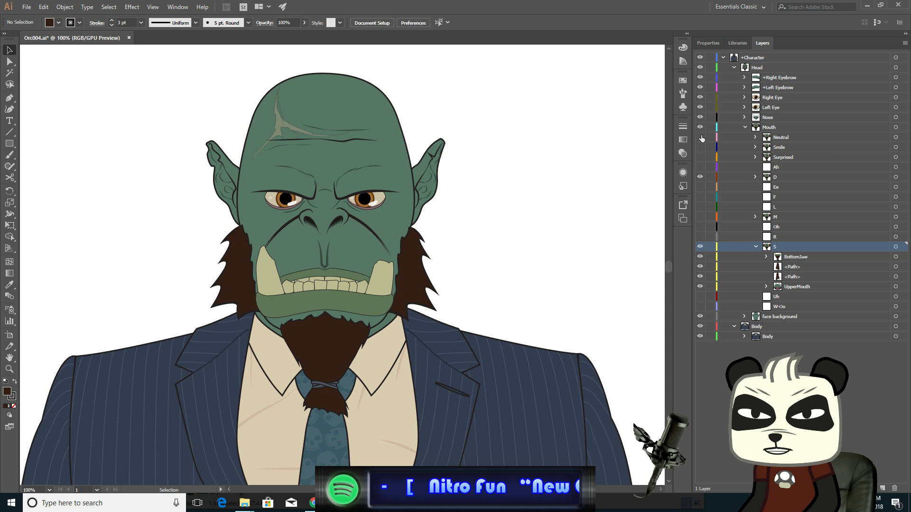
pyautogui.click(700, 177)
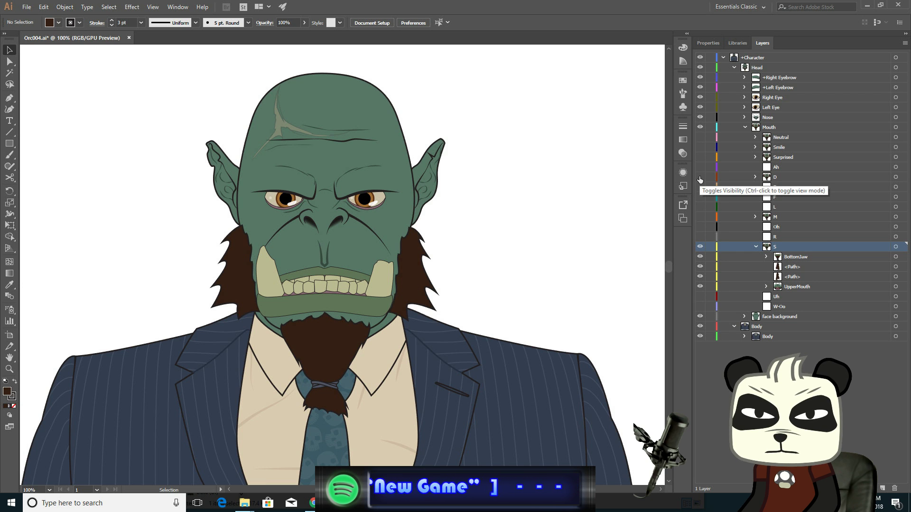
pyautogui.click(700, 177)
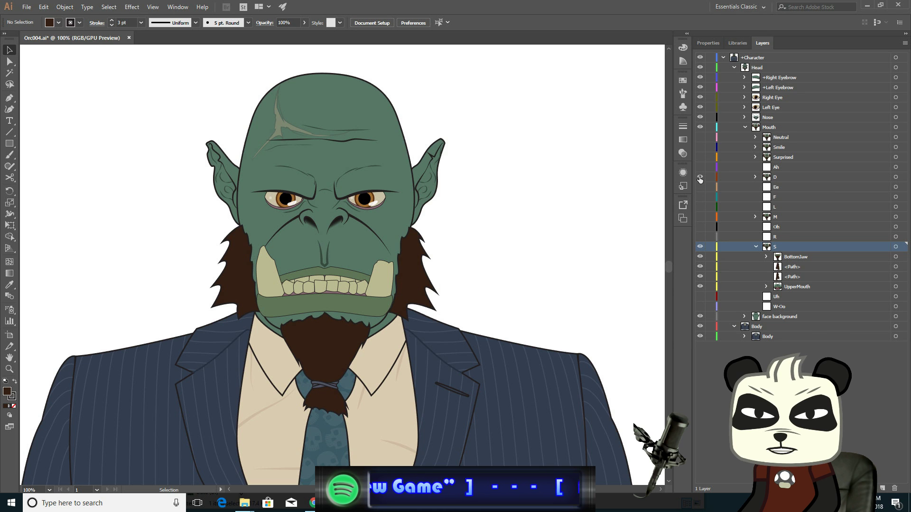
pyautogui.click(699, 137)
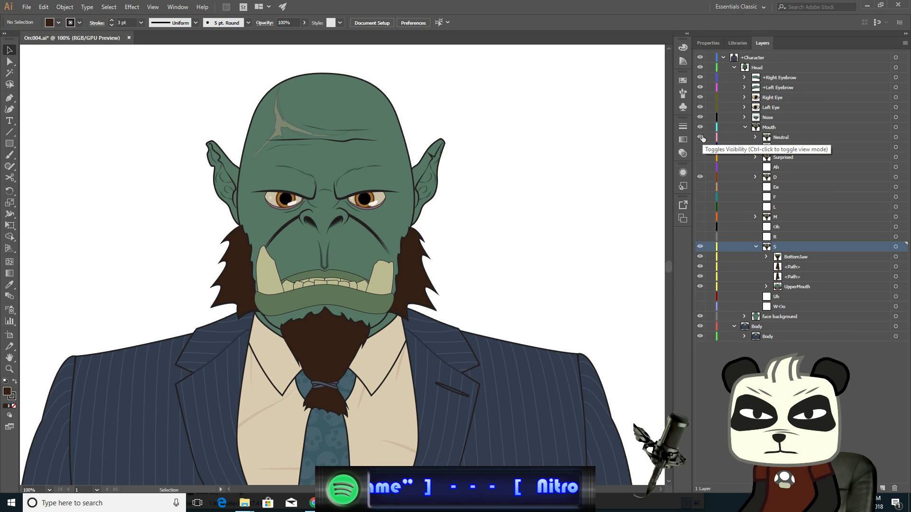
pyautogui.click(701, 137)
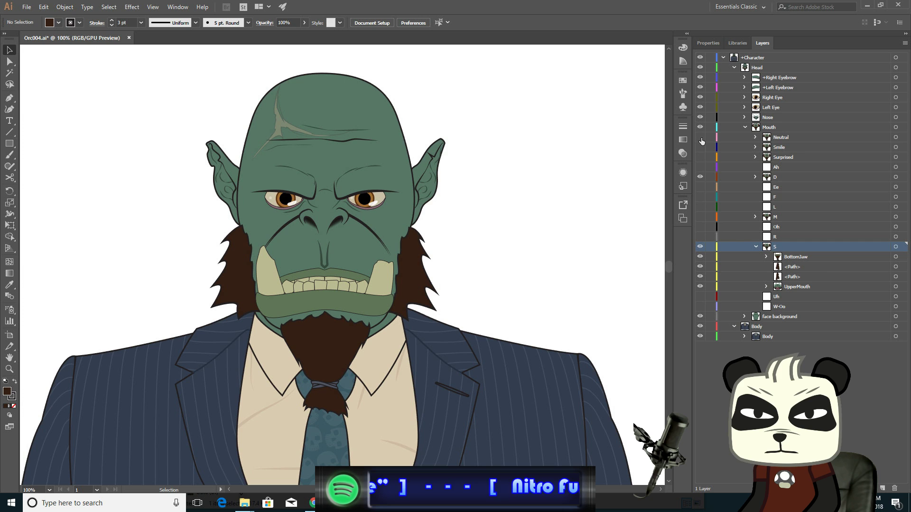
pyautogui.click(699, 178)
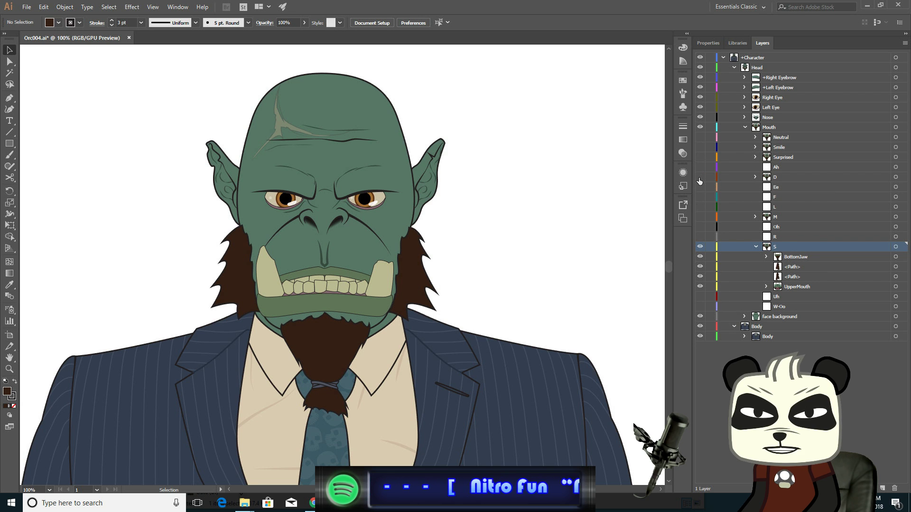
pyautogui.click(699, 177)
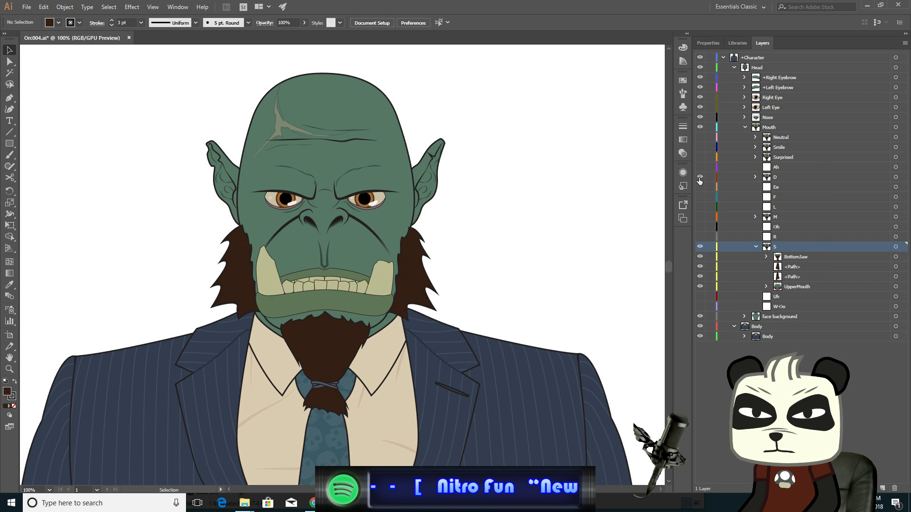
pyautogui.click(700, 178)
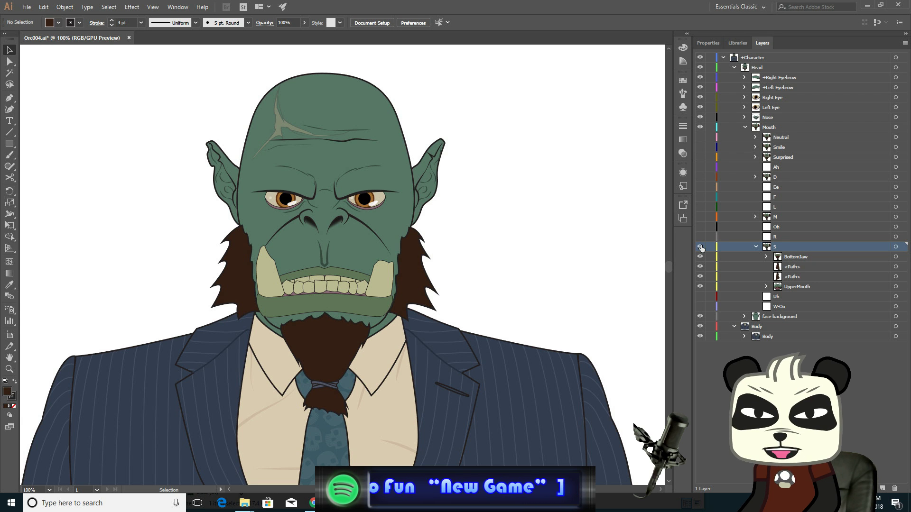
# - Select all of the S mouth's artwork: the bottom jaw, both sideburn paths and the upper mouth
pyautogui.click(863, 256)
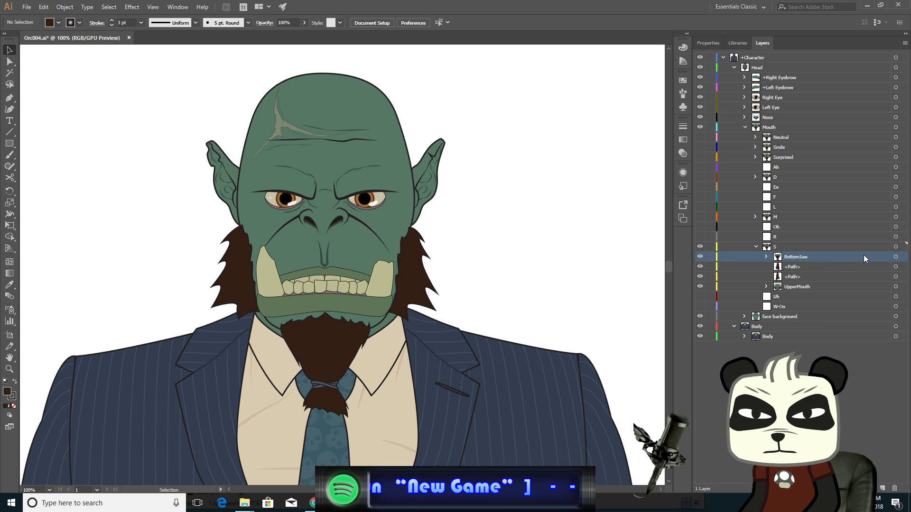
pyautogui.click(896, 257)
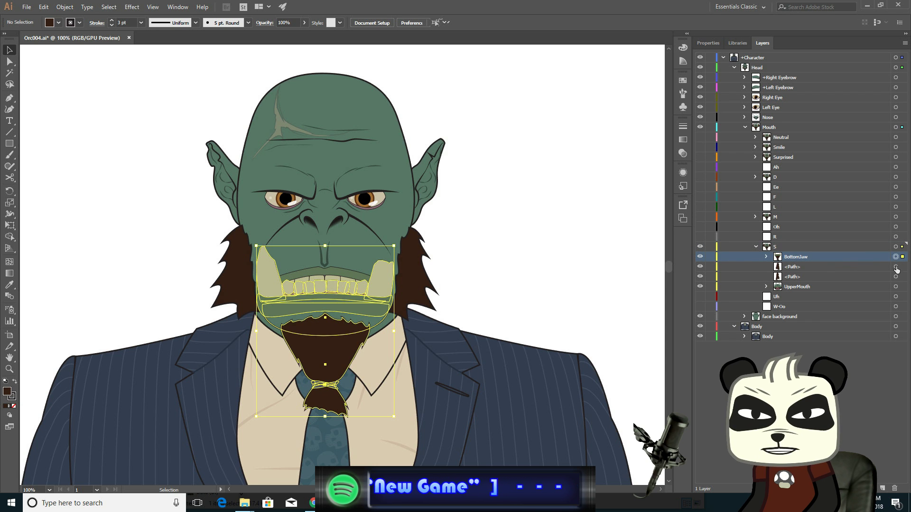
pyautogui.keyDown('shift'); pyautogui.click(895, 267); pyautogui.keyUp('shift')
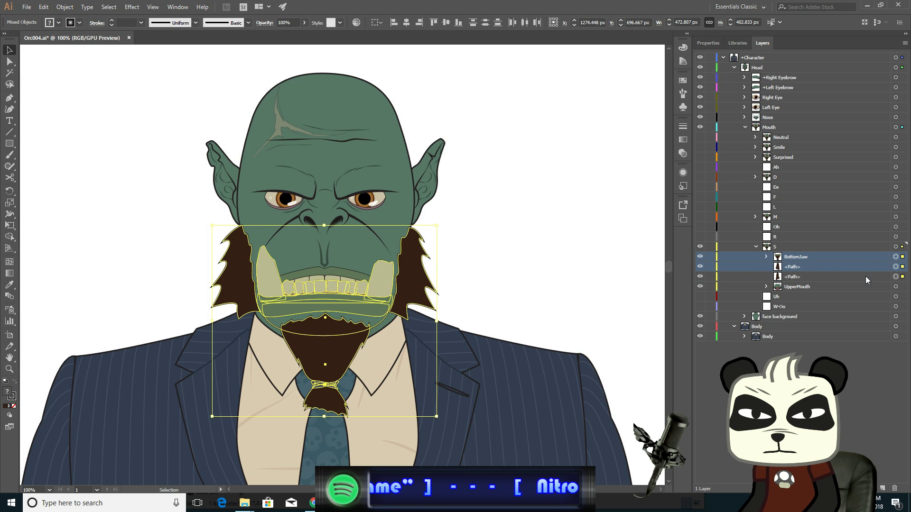
pyautogui.keyDown('shift'); pyautogui.click(866, 277); pyautogui.keyUp('shift')
pyautogui.keyDown('shift'); pyautogui.click(896, 287); pyautogui.keyUp('shift')
pyautogui.keyDown('shift'); pyautogui.click(876, 288); pyautogui.keyUp('shift')
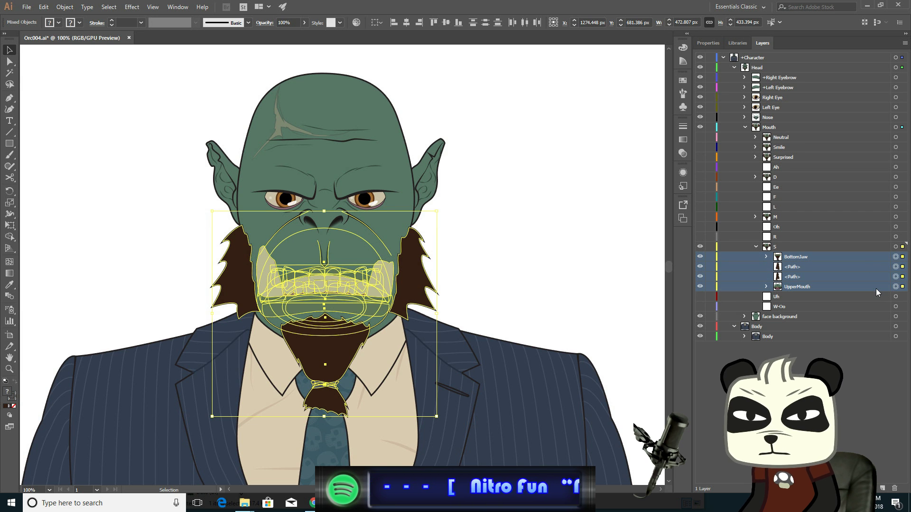
pyautogui.click(756, 247)
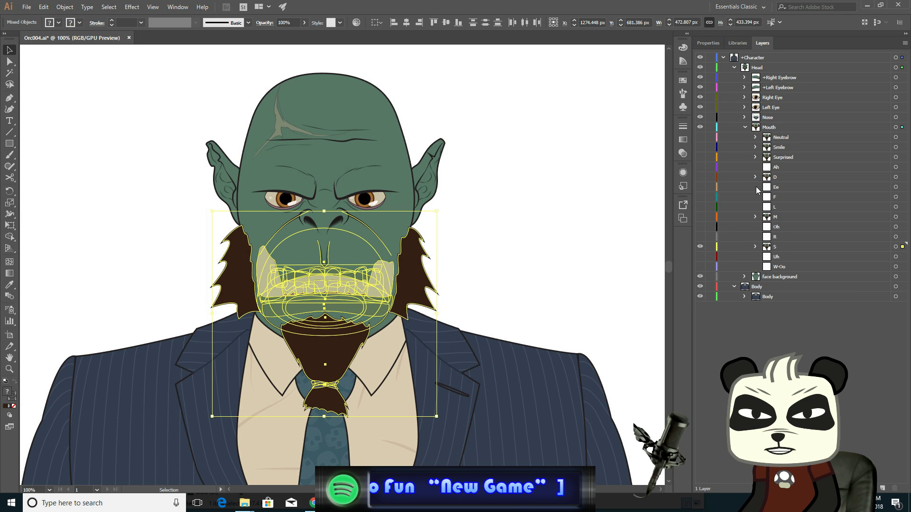
# - Show the Ee mouth layer, paste the S mouth artwork into it, and hide the S layer
pyautogui.click(700, 186)
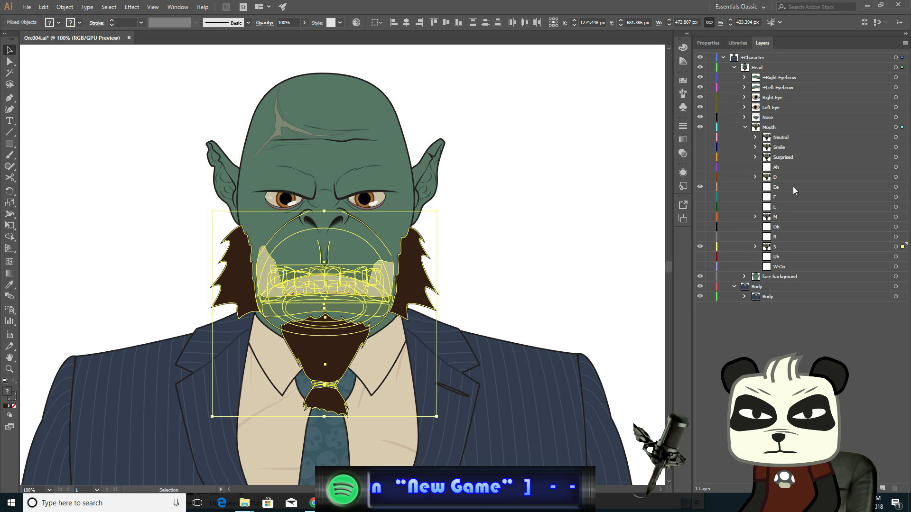
pyautogui.click(896, 189)
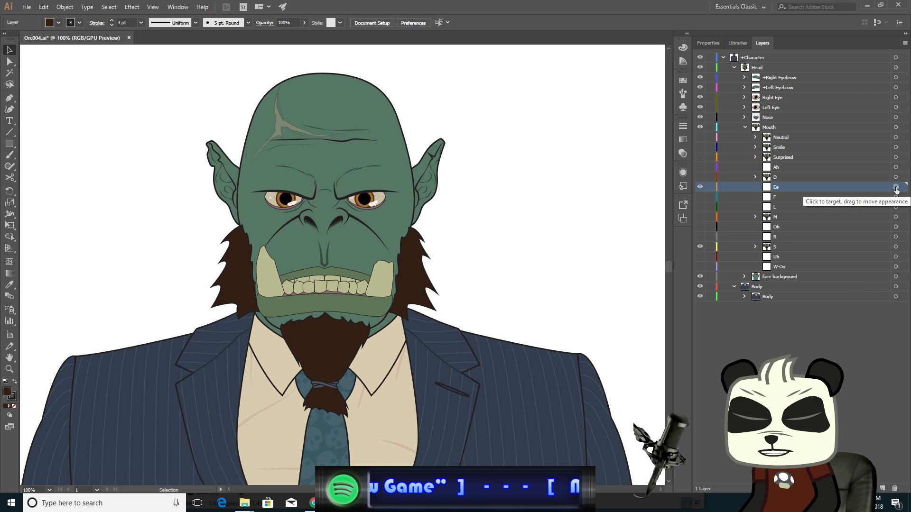
pyautogui.click(896, 189)
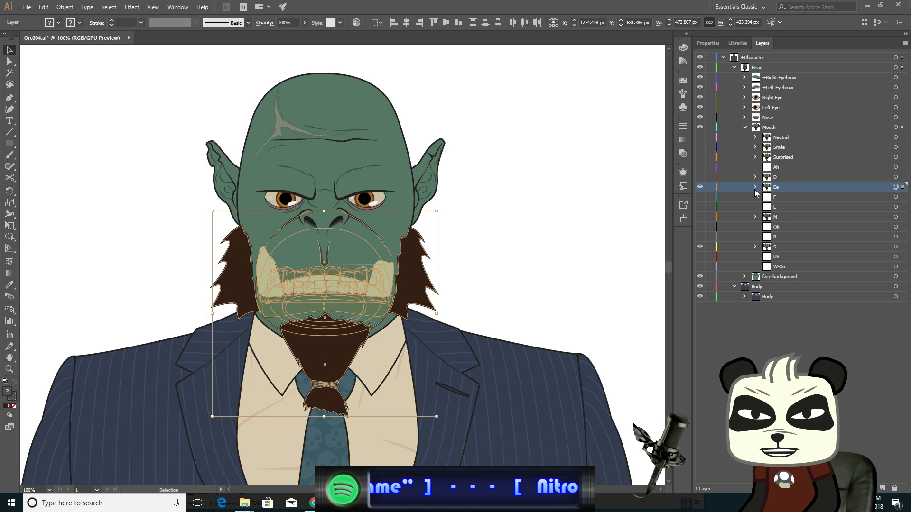
pyautogui.click(756, 188)
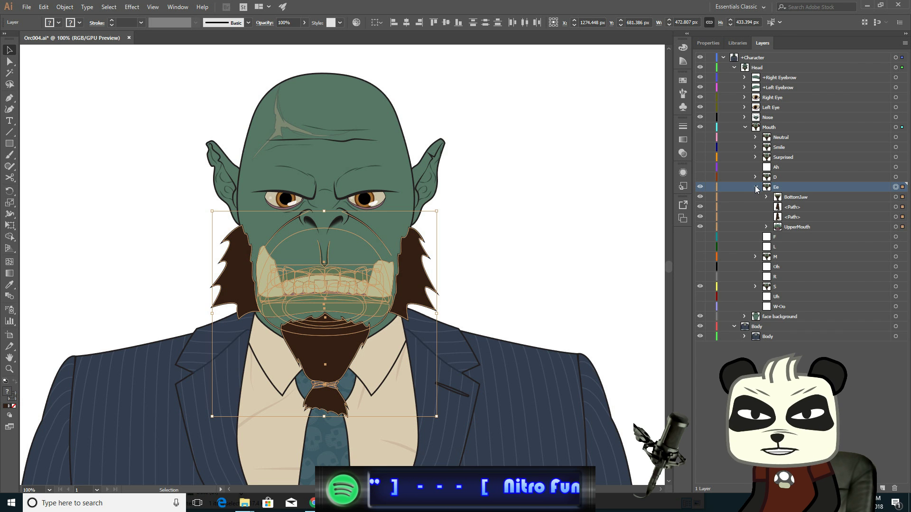
pyautogui.click(755, 187)
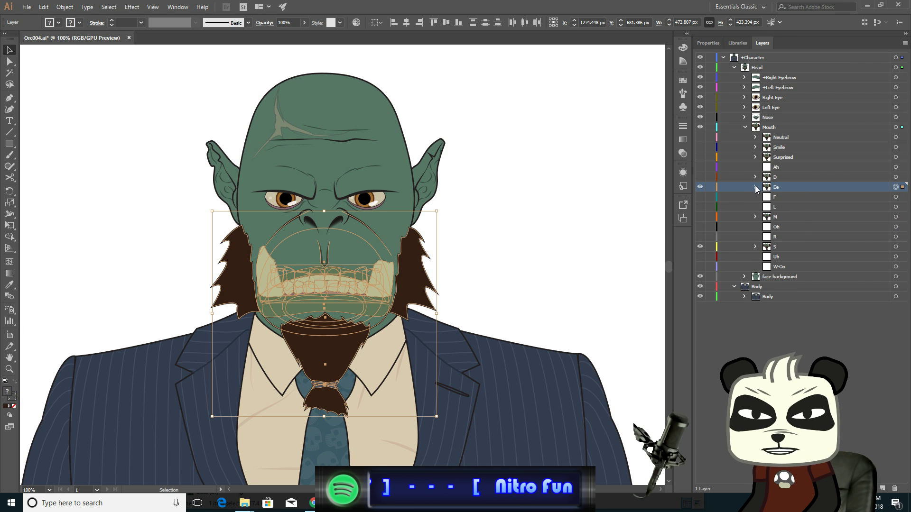
pyautogui.click(700, 247)
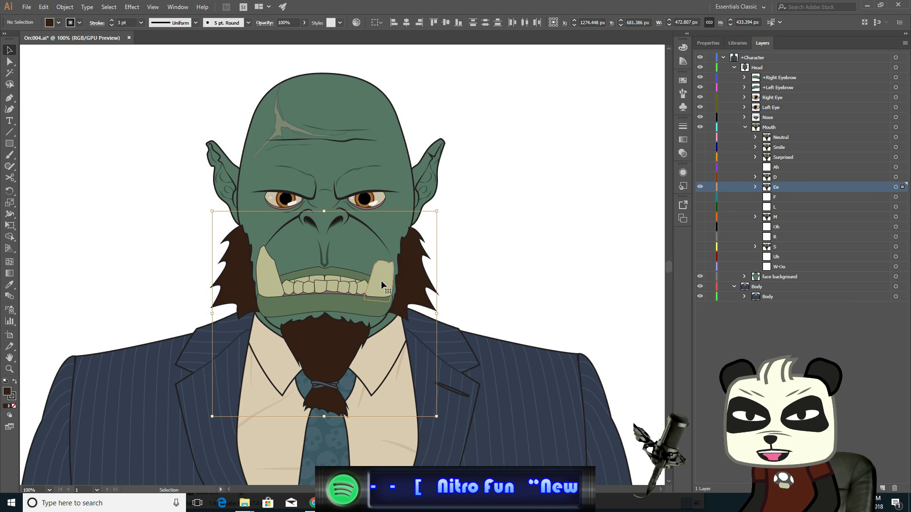
# - Select the Ee mouth's bottom jaw group and move it down to open the mouth
pyautogui.scroll(3, 380, 280)
pyautogui.moveTo(276, 236); pyautogui.dragTo(397, 149)
pyautogui.scroll(-1, 398, 149)
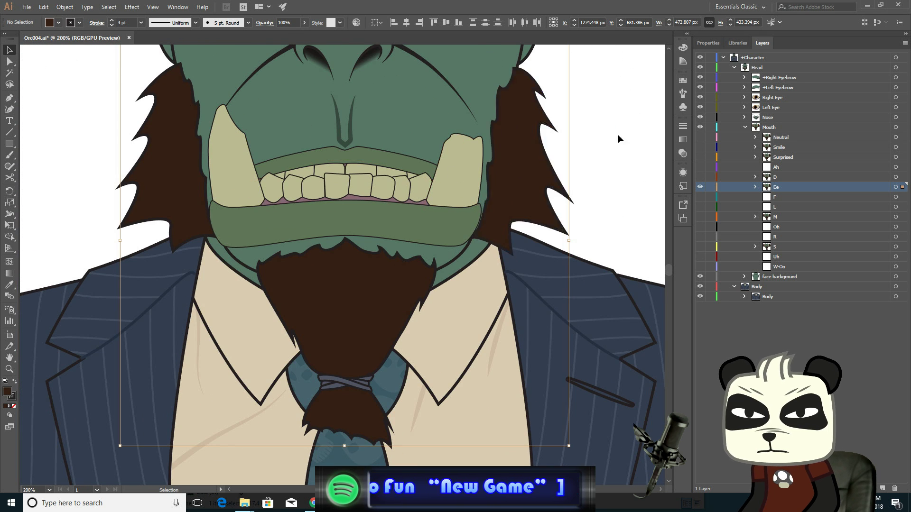
pyautogui.click(756, 188)
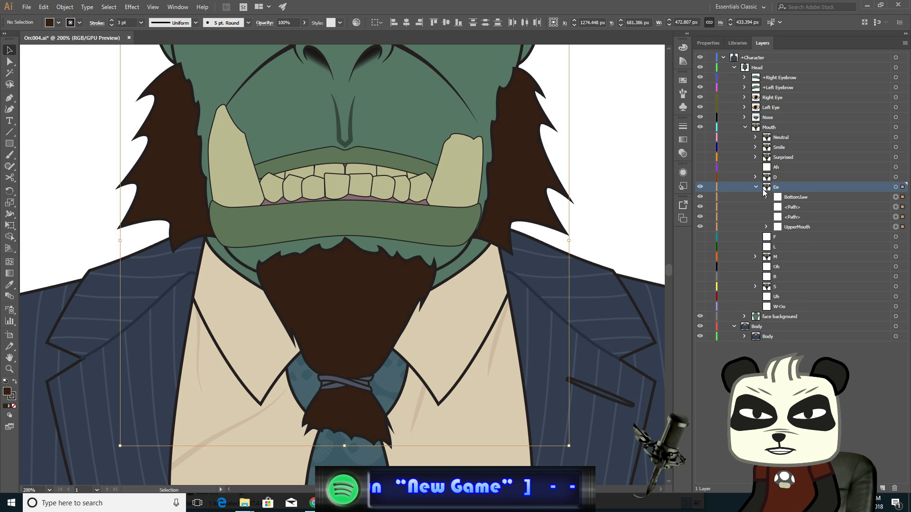
pyautogui.click(884, 198)
pyautogui.click(896, 197)
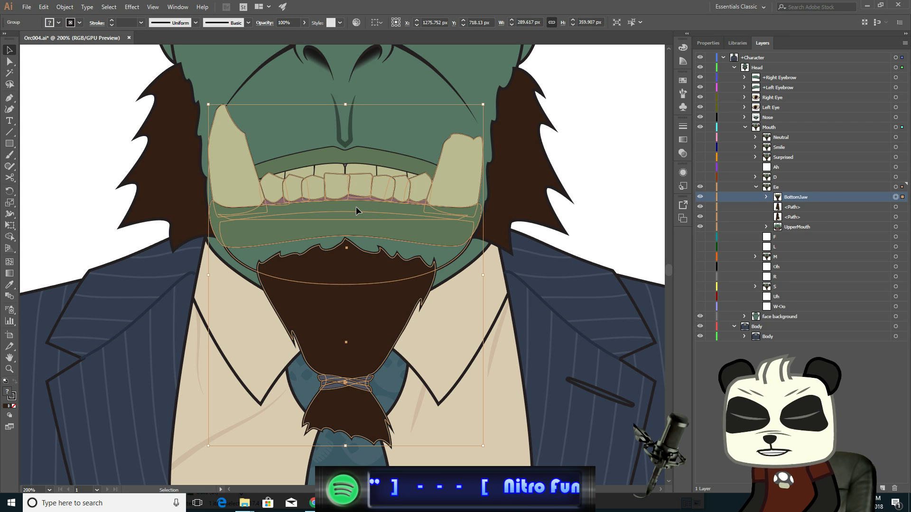
pyautogui.moveTo(356, 209); pyautogui.dragTo(356, 221)
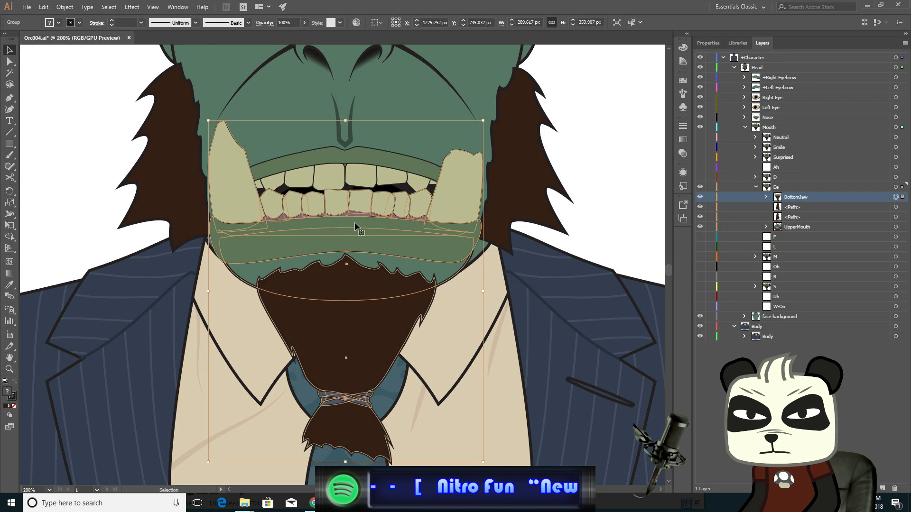
pyautogui.moveTo(356, 226); pyautogui.dragTo(357, 233)
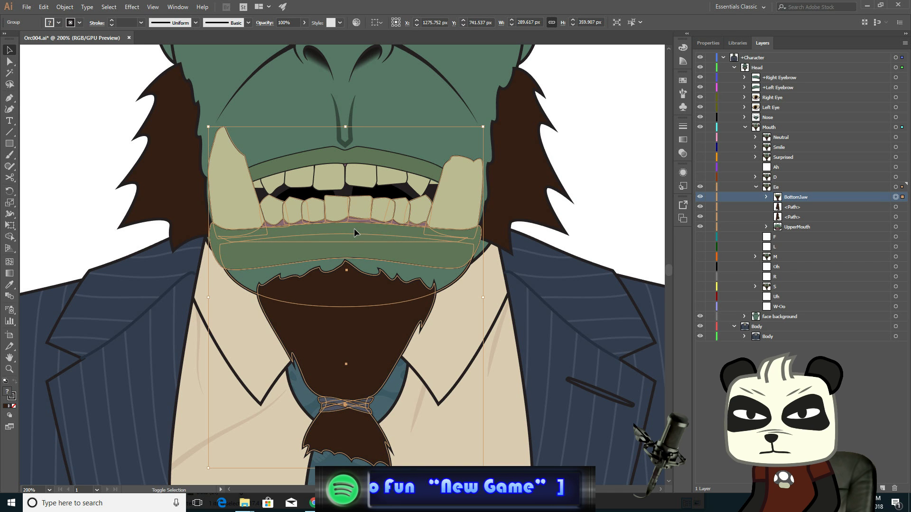
pyautogui.click(58, 88)
# - Select the upper lip's lower corner anchor points with Direct Selection and nudge them down
pyautogui.scroll(-1, 170, 214)
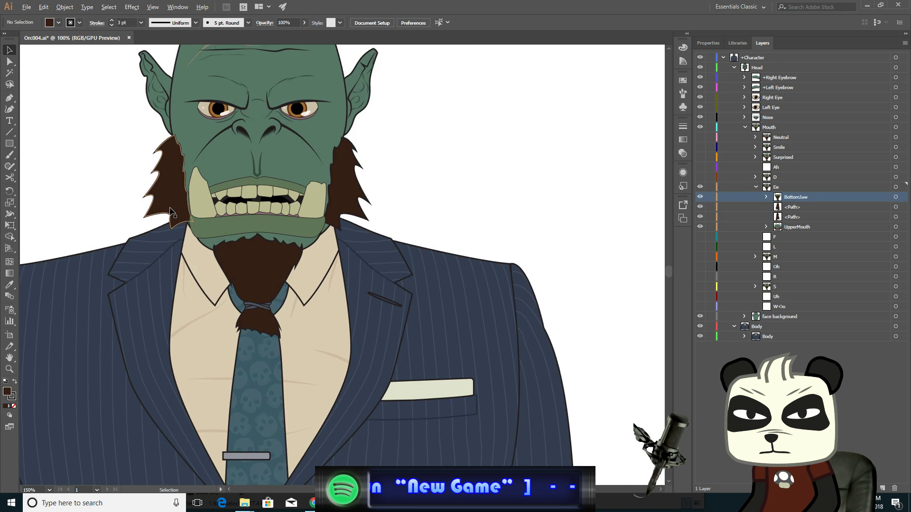
pyautogui.scroll(1, 171, 214)
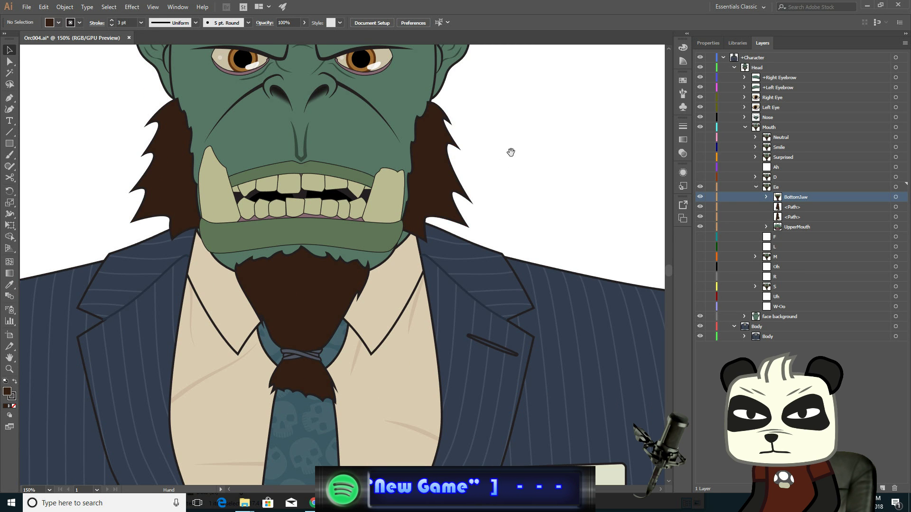
pyautogui.moveTo(509, 153); pyautogui.dragTo(562, 220)
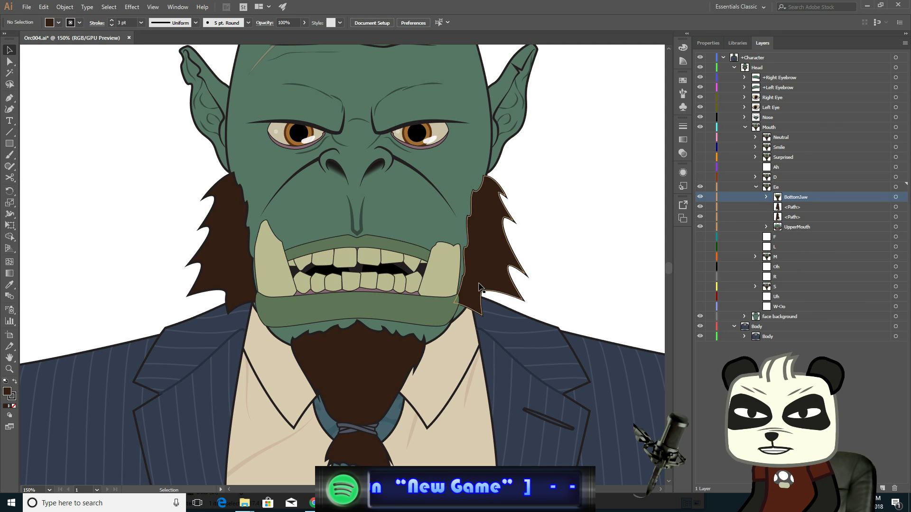
pyautogui.scroll(2, 335, 281)
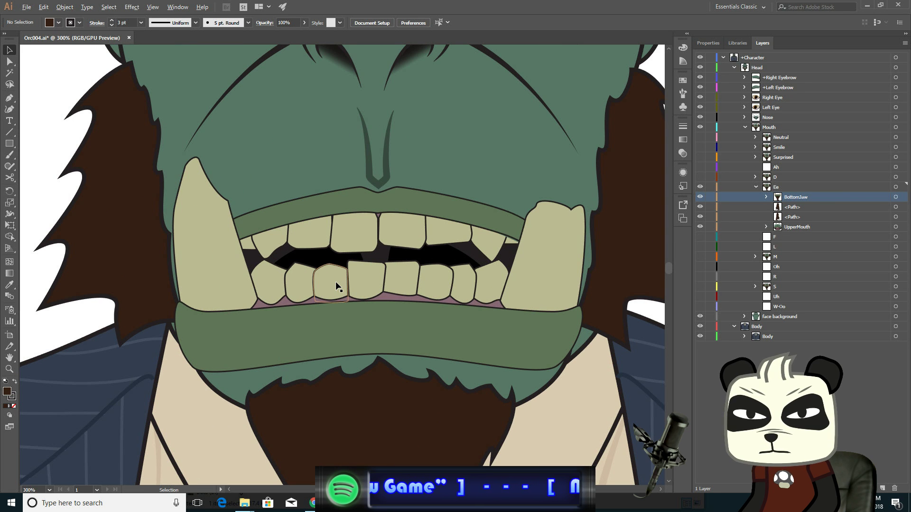
pyautogui.click(9, 62)
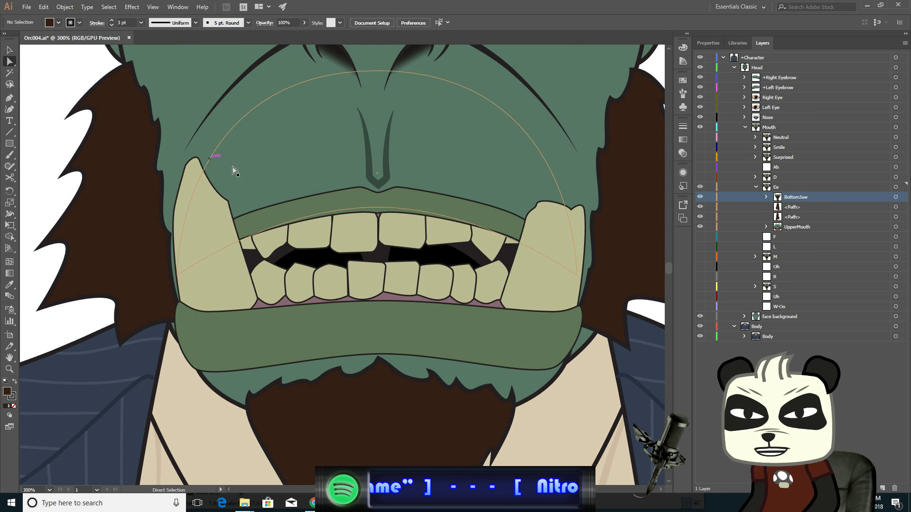
pyautogui.click(271, 208)
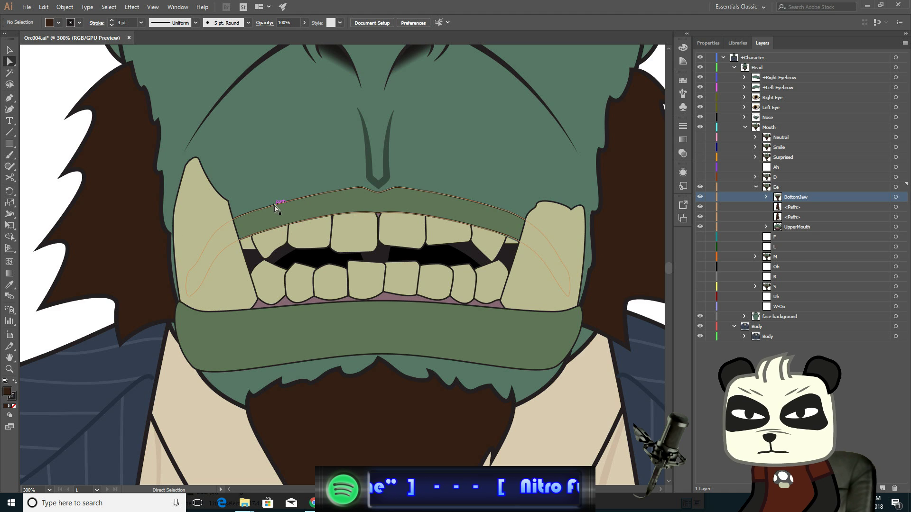
pyautogui.click(239, 217)
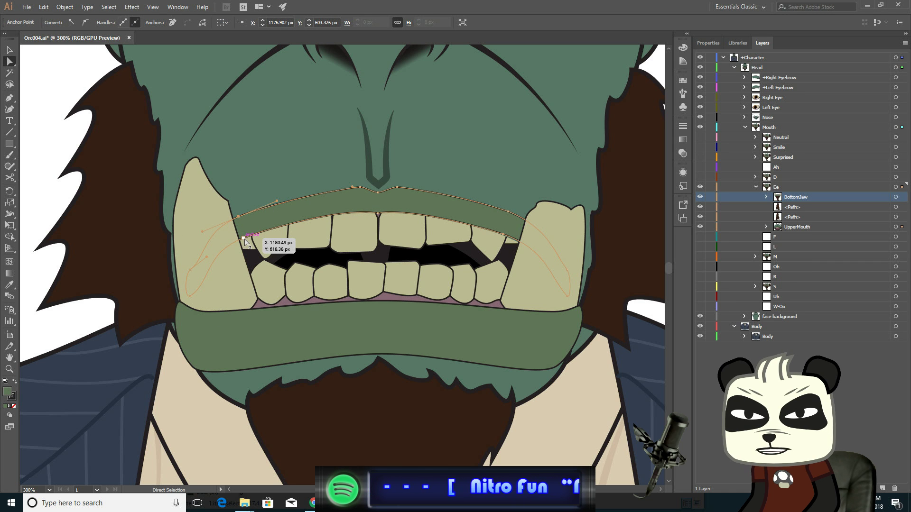
pyautogui.keyDown('shift'); pyautogui.click(244, 240); pyautogui.keyUp('shift')
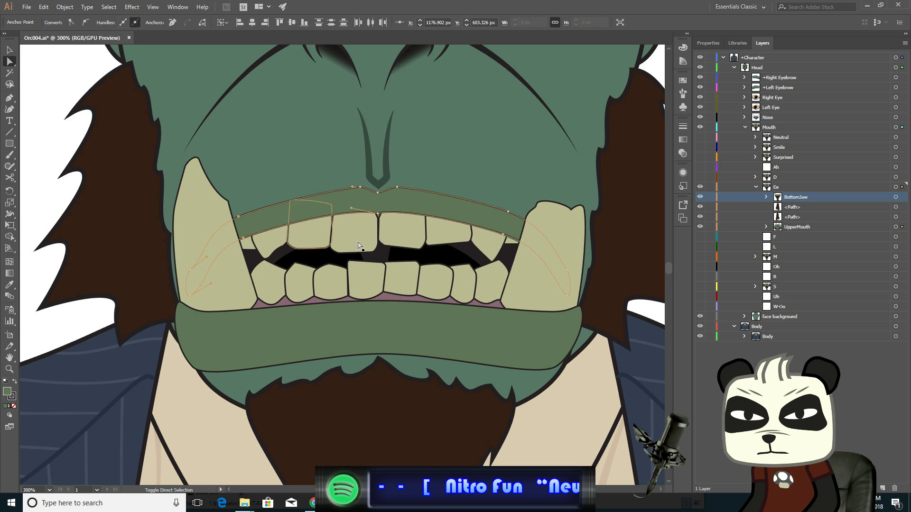
pyautogui.keyDown('shift'); pyautogui.click(508, 212); pyautogui.keyUp('shift')
pyautogui.keyDown('shift'); pyautogui.click(503, 236); pyautogui.keyUp('shift')
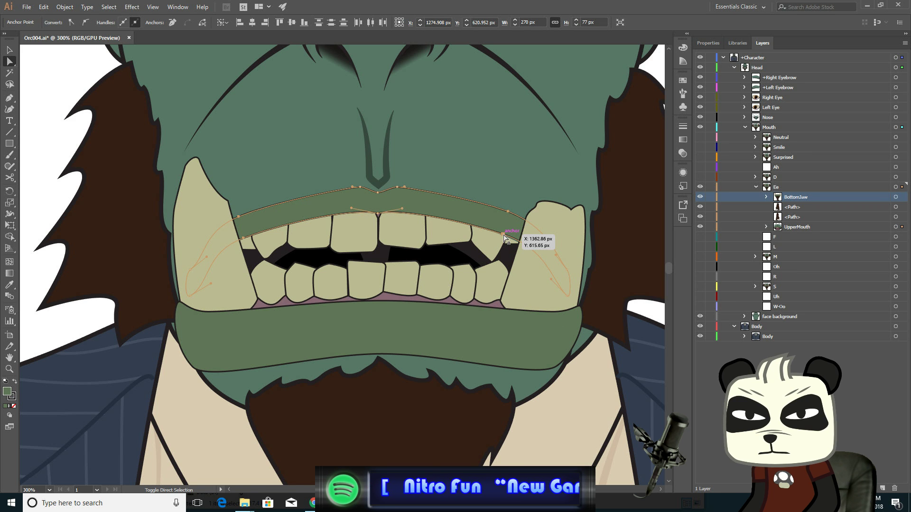
pyautogui.press('Down')
pyautogui.press('Down')
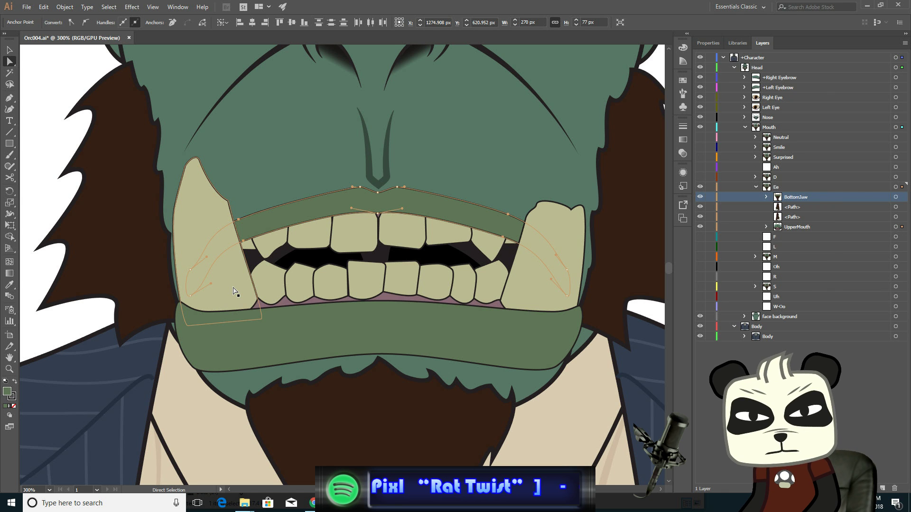
# - Select the upper lip's center anchor points and nudge them down slightly
pyautogui.keyDown('alt'); pyautogui.click(400, 227); pyautogui.keyUp('alt')
pyautogui.scroll(2, 396, 225)
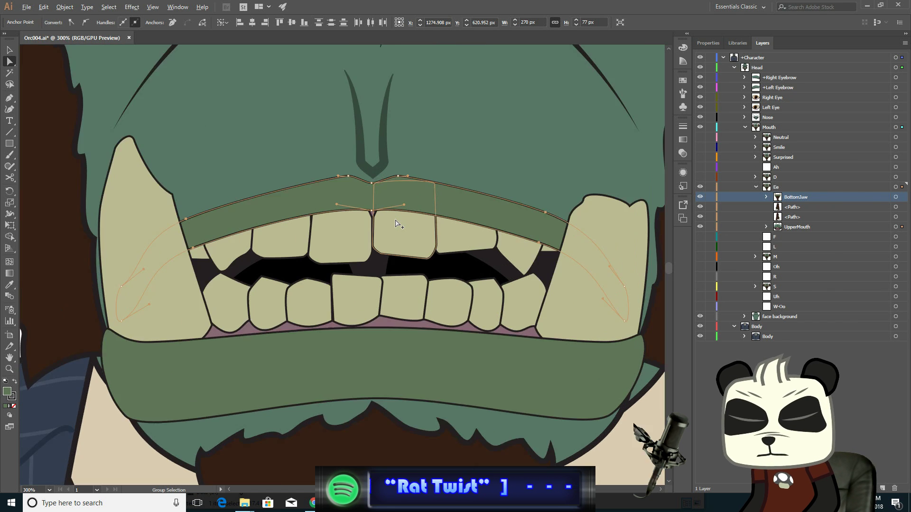
pyautogui.scroll(2, 396, 225)
pyautogui.moveTo(399, 153); pyautogui.dragTo(400, 158)
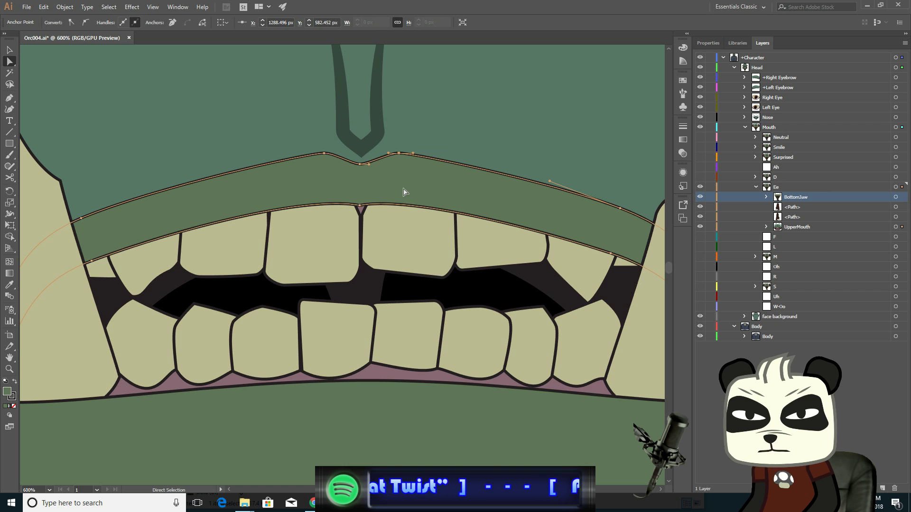
pyautogui.click(360, 206)
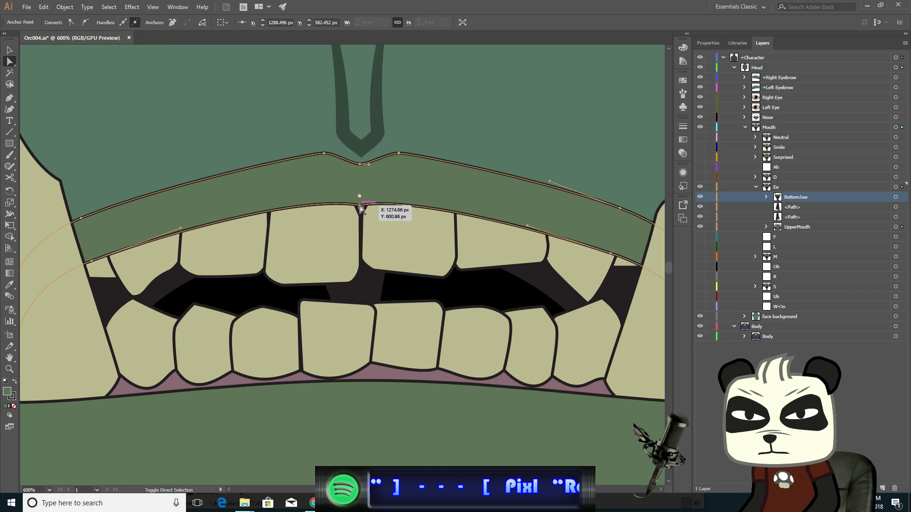
pyautogui.keyDown('shift'); pyautogui.click(360, 164); pyautogui.keyUp('shift')
pyautogui.keyDown('shift'); pyautogui.click(324, 153); pyautogui.keyUp('shift')
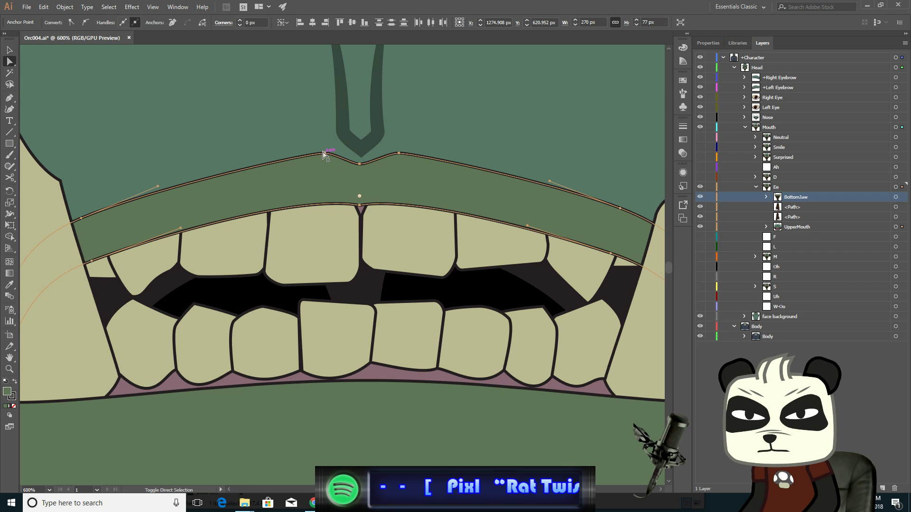
pyautogui.press('Down')
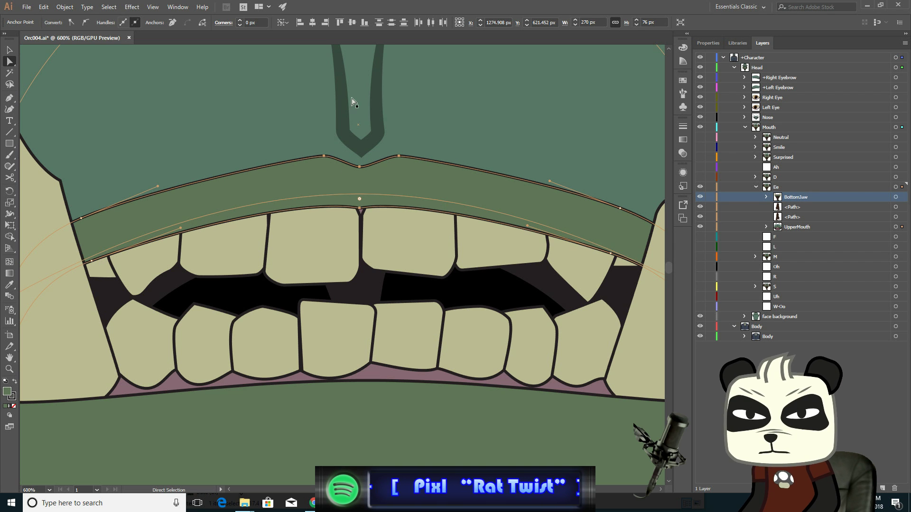
# - Select the lower anchor points of the crease above the lip and nudge them down
pyautogui.click(362, 155)
pyautogui.keyDown('shift'); pyautogui.click(384, 131); pyautogui.keyUp('shift')
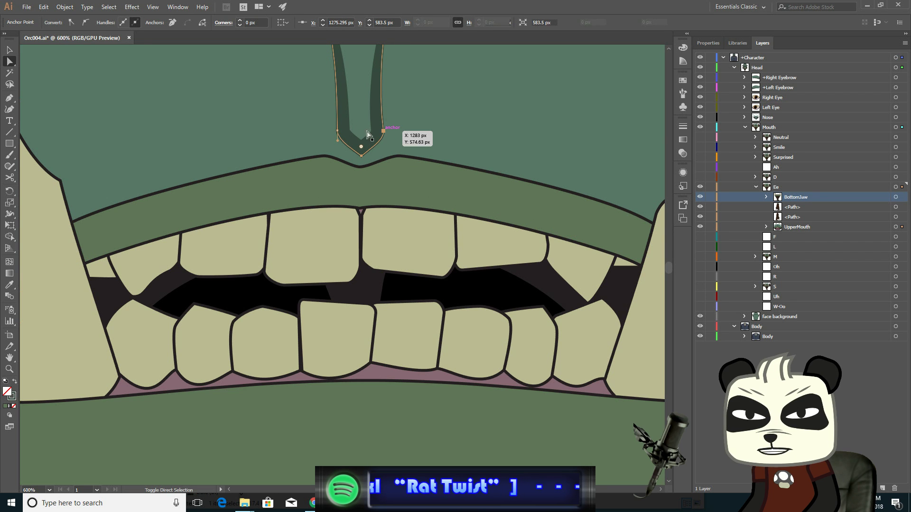
pyautogui.keyDown('shift'); pyautogui.click(339, 131); pyautogui.keyUp('shift')
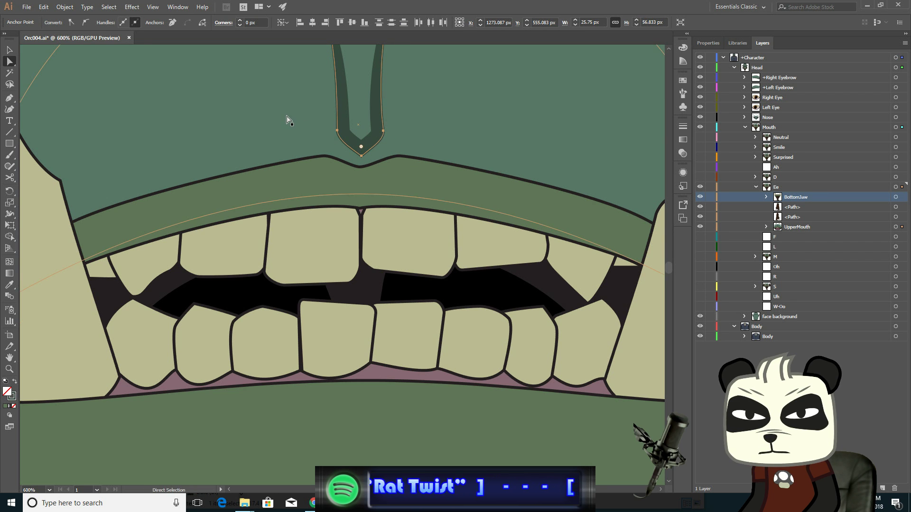
pyautogui.press('Down')
pyautogui.hotkey('ctrl', '-')
pyautogui.hotkey('ctrl', '-')
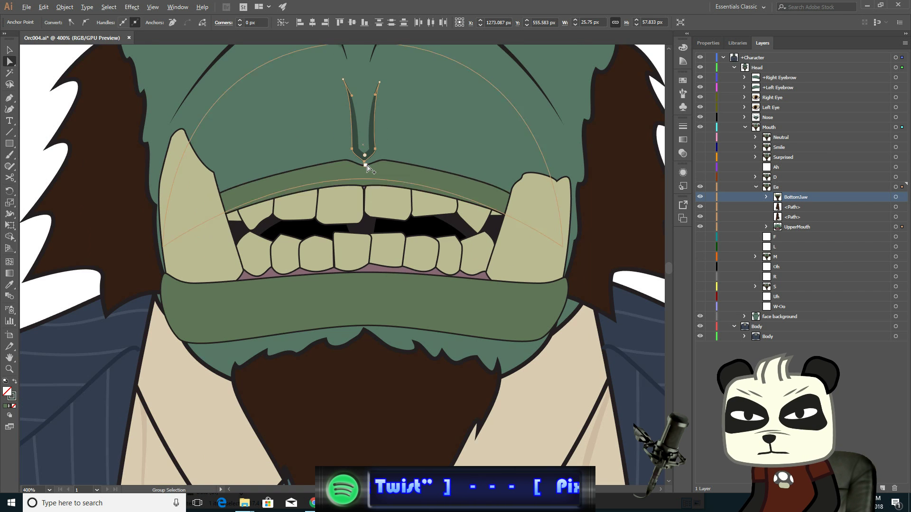
pyautogui.moveTo(445, 126); pyautogui.dragTo(437, 258)
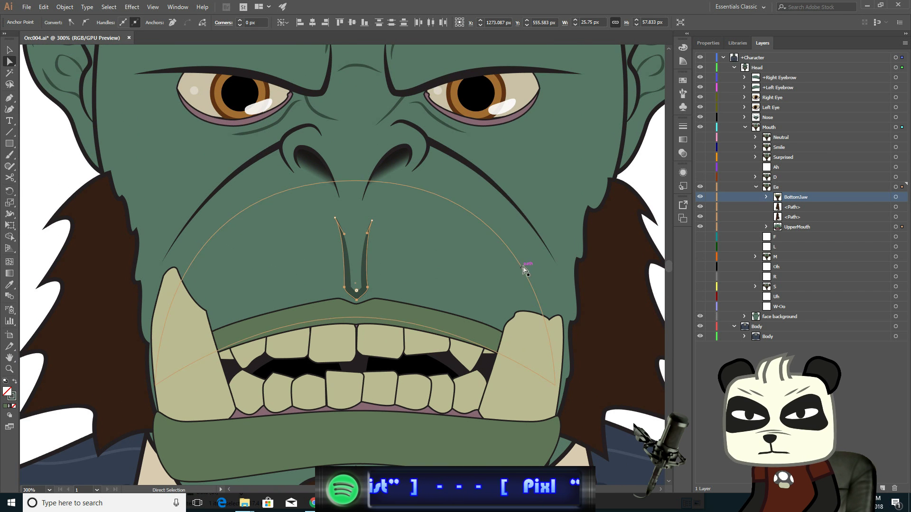
# - Select both crease lines running down beside the mouth with Direct Selection, then deselect them
pyautogui.click(557, 263)
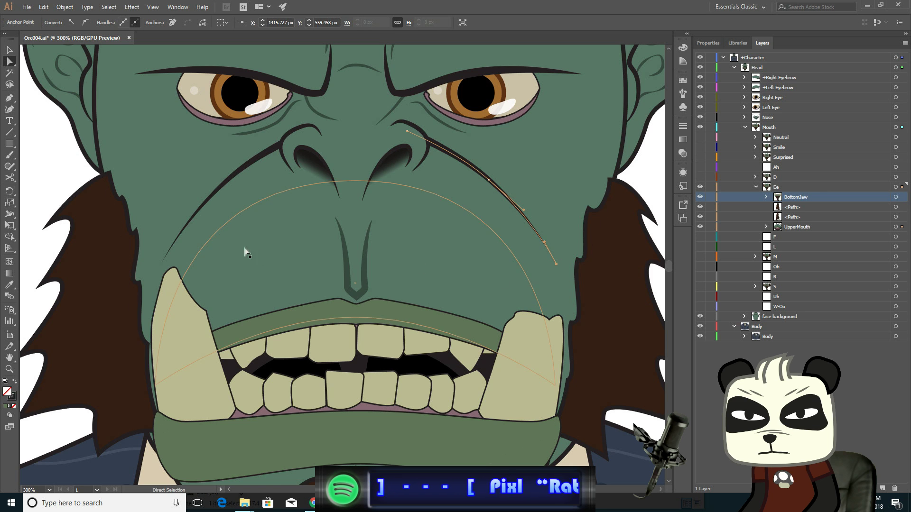
pyautogui.keyDown('shift'); pyautogui.click(162, 264); pyautogui.keyUp('shift')
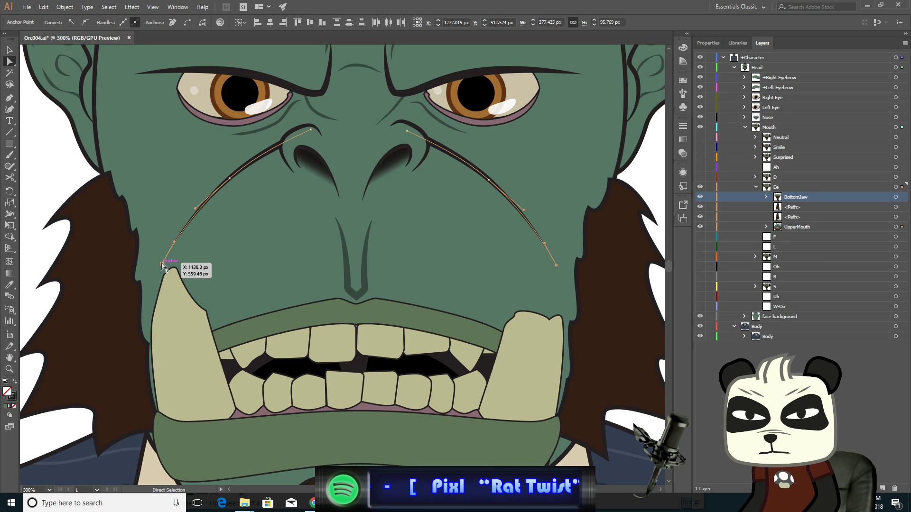
pyautogui.click(9, 49)
pyautogui.click(36, 113)
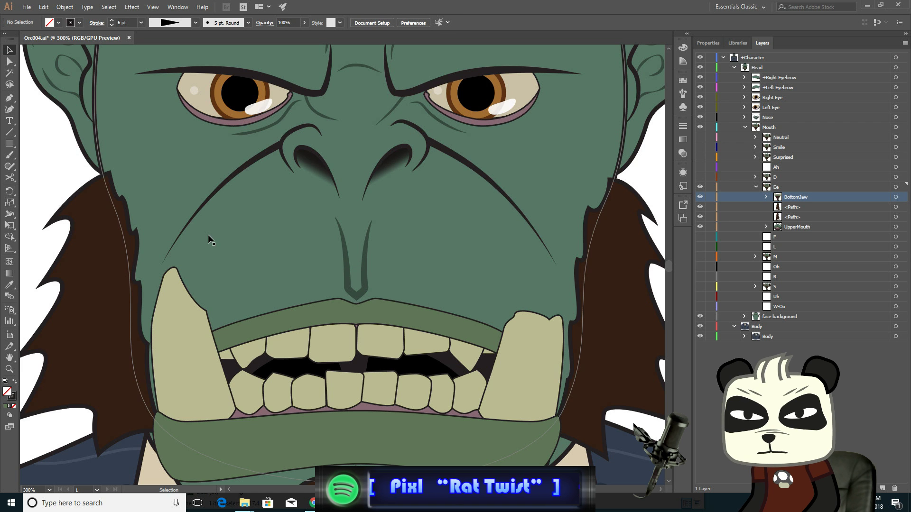
# - Show the S mouth layer and switch the Ee mouth layer on and off repeatedly to compare the two mouth shapes
pyautogui.scroll(-2, 323, 267)
pyautogui.scroll(-1, 323, 266)
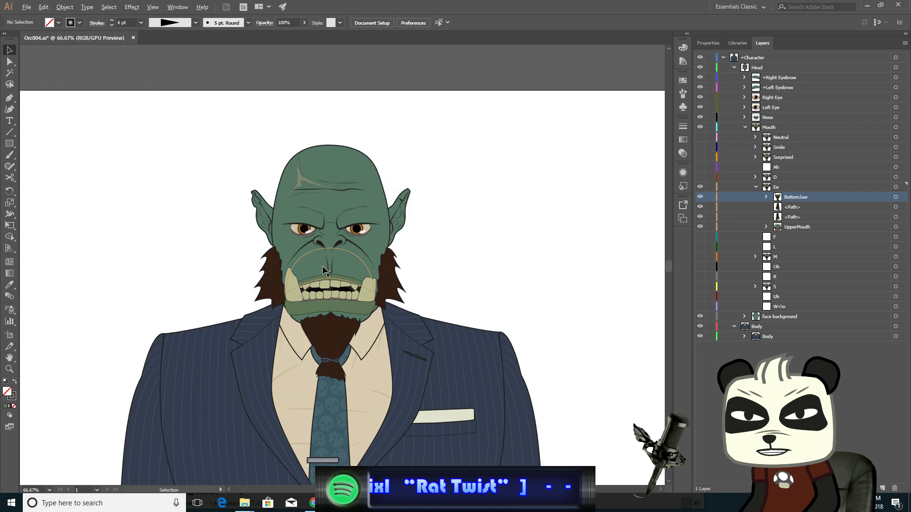
pyautogui.moveTo(506, 274); pyautogui.dragTo(504, 251)
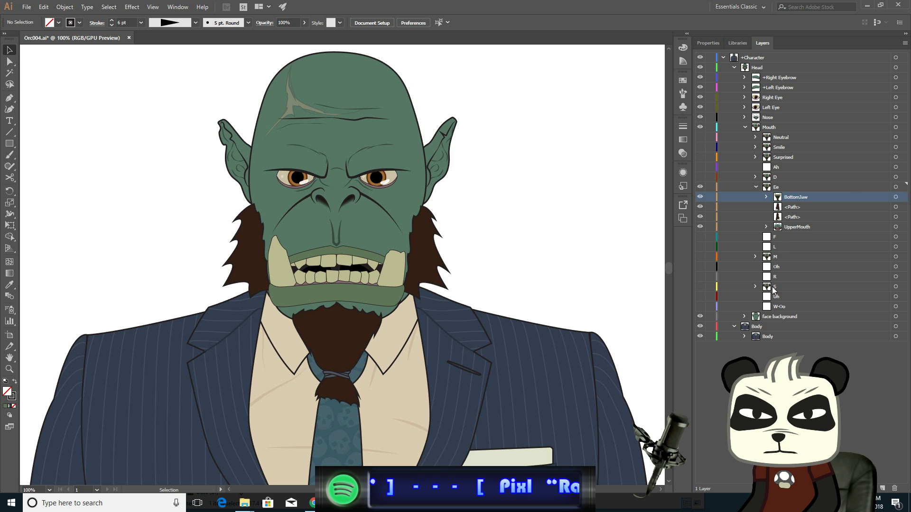
pyautogui.click(701, 287)
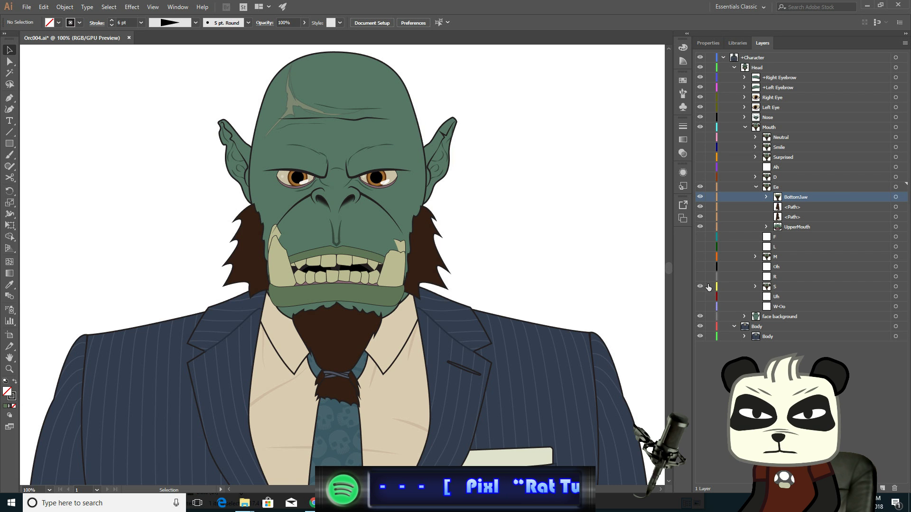
pyautogui.click(701, 186)
pyautogui.click(701, 187)
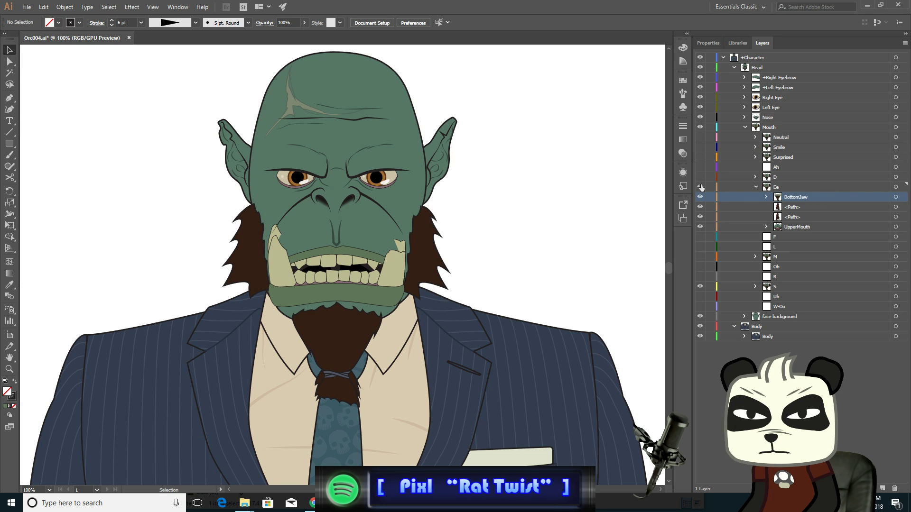
pyautogui.click(701, 187)
pyautogui.click(701, 187)
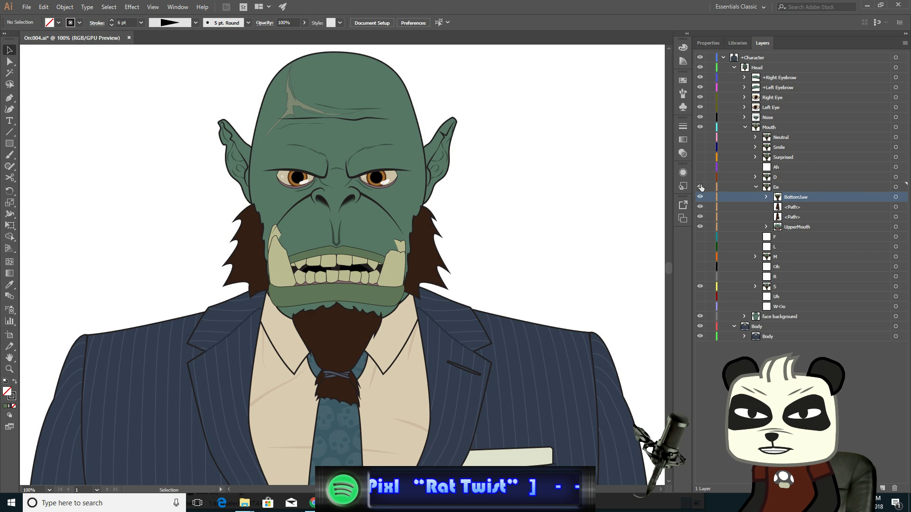
pyautogui.click(701, 187)
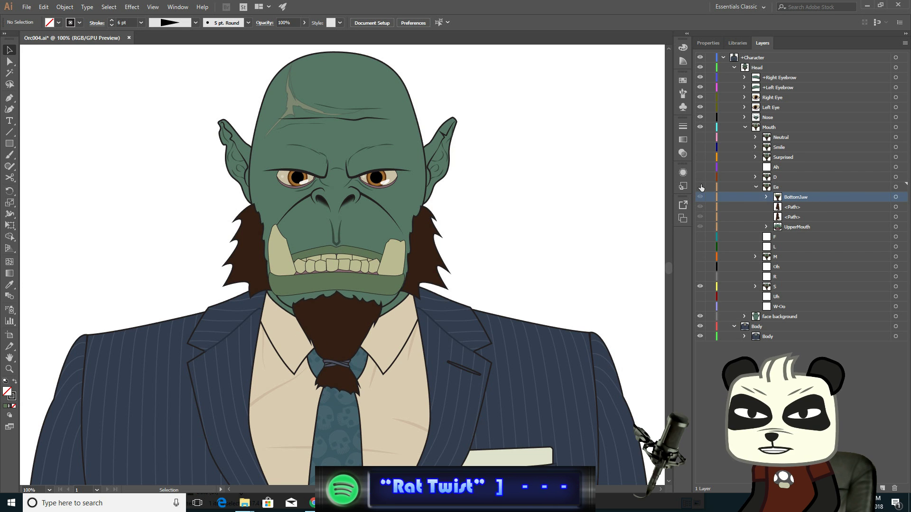
pyautogui.click(701, 186)
pyautogui.click(701, 187)
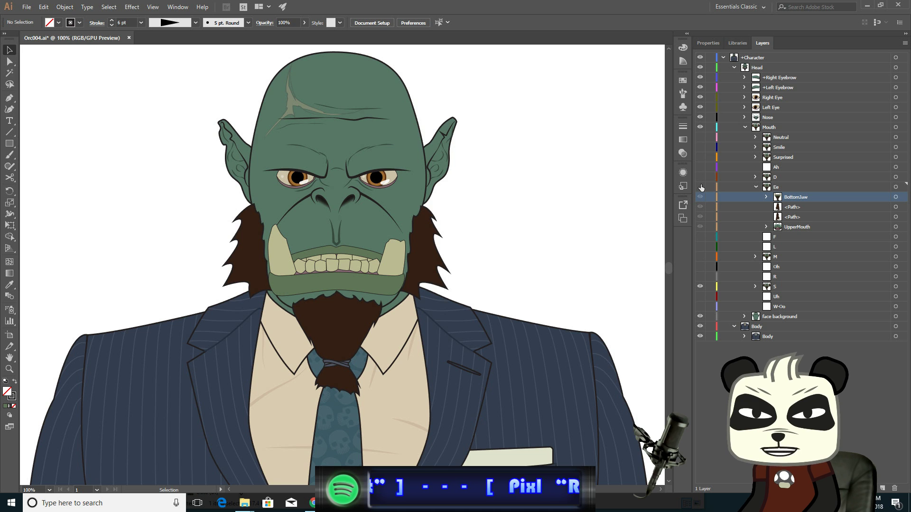
pyautogui.click(701, 186)
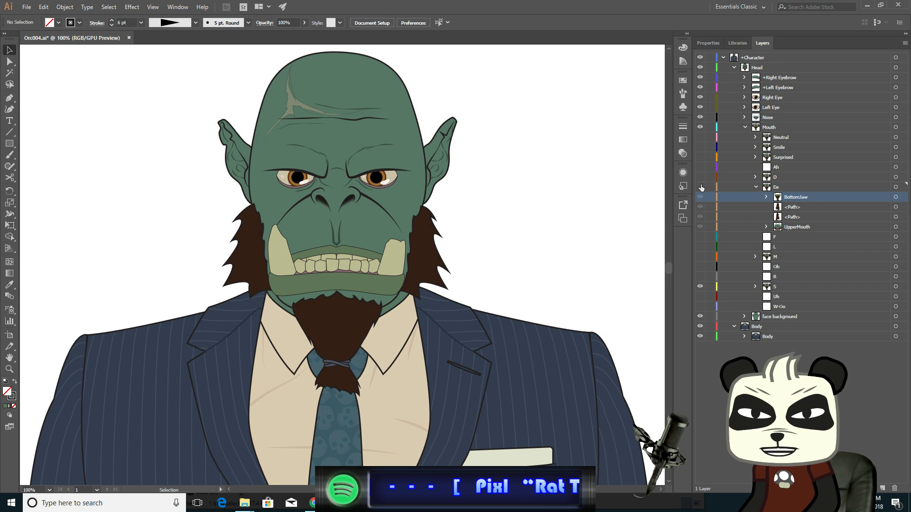
pyautogui.click(702, 187)
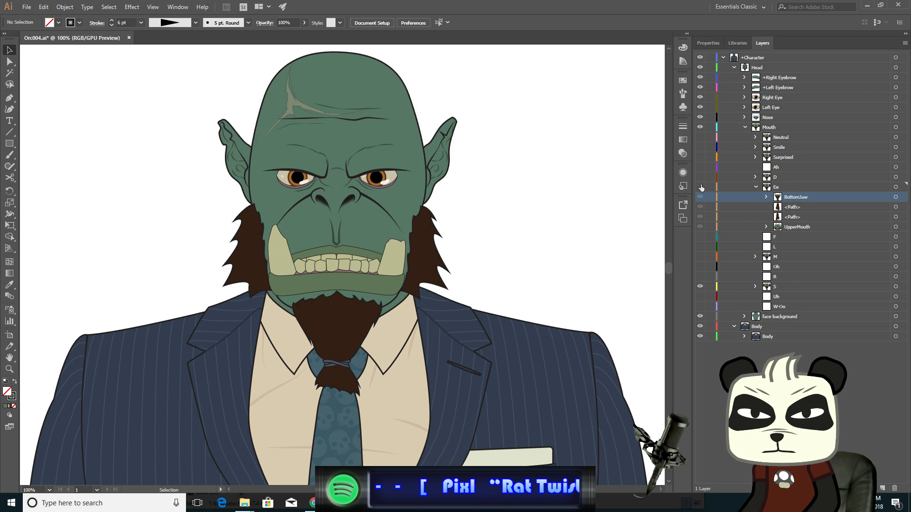
pyautogui.click(700, 187)
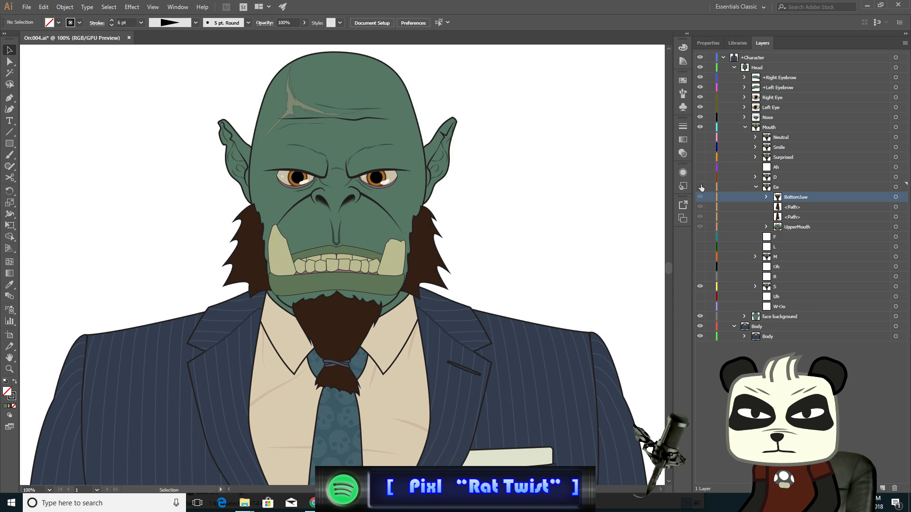
pyautogui.click(701, 187)
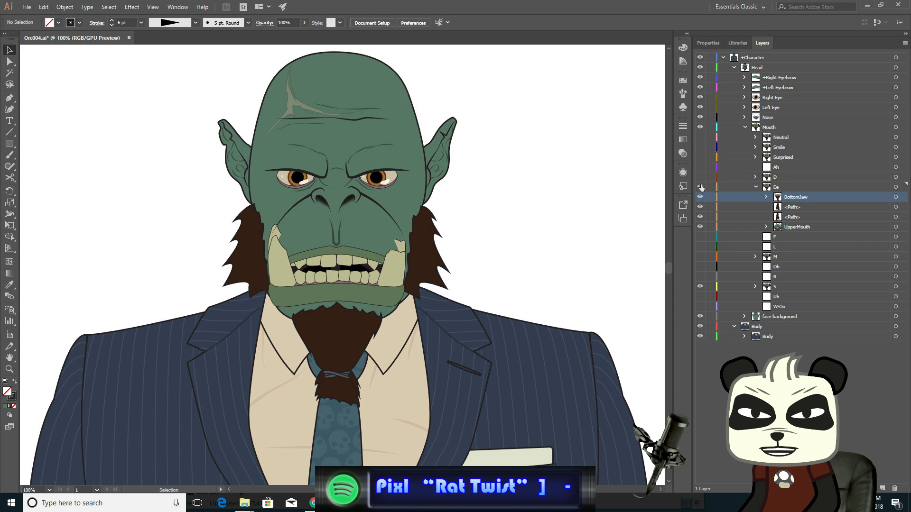
pyautogui.click(701, 187)
pyautogui.click(702, 187)
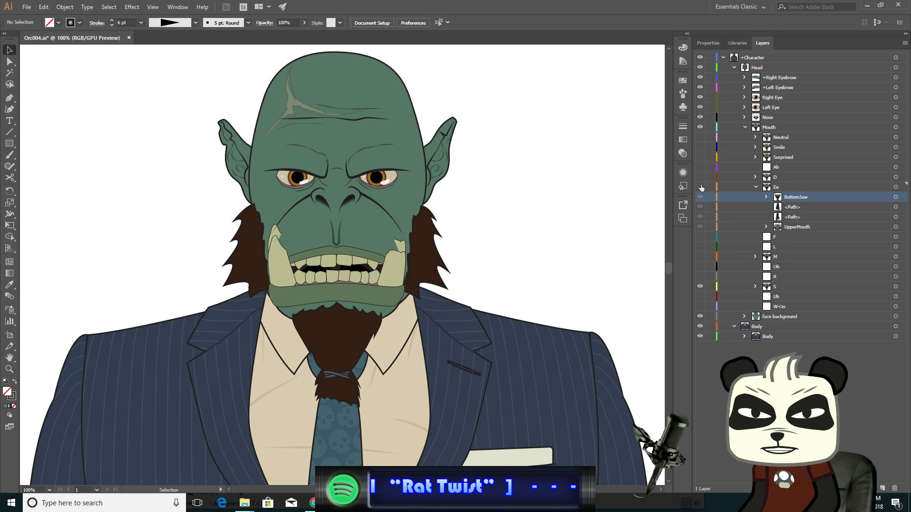
pyautogui.click(701, 187)
pyautogui.click(701, 187)
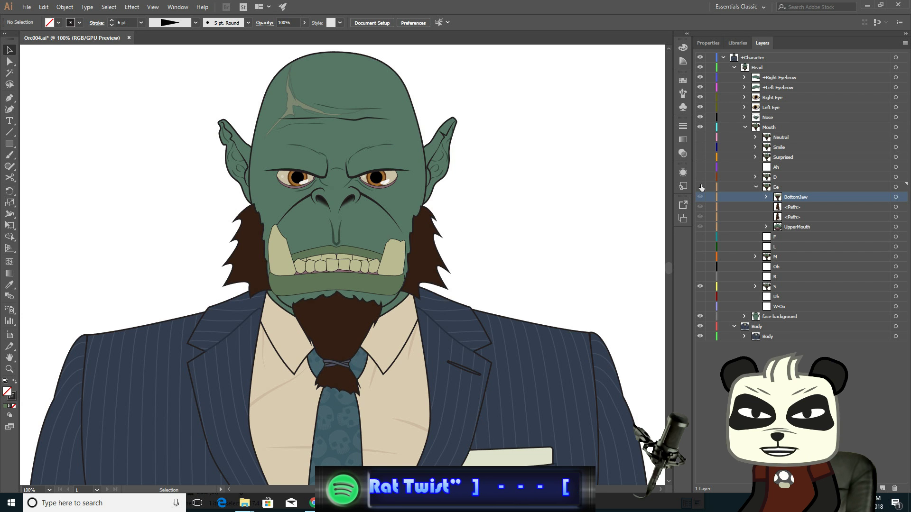
pyautogui.click(702, 187)
pyautogui.click(702, 187)
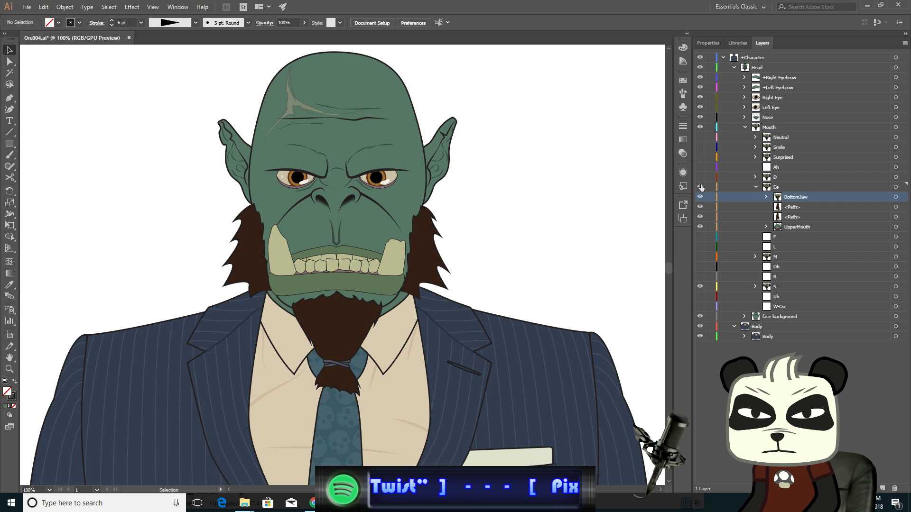
pyautogui.click(701, 187)
pyautogui.click(702, 187)
pyautogui.click(701, 187)
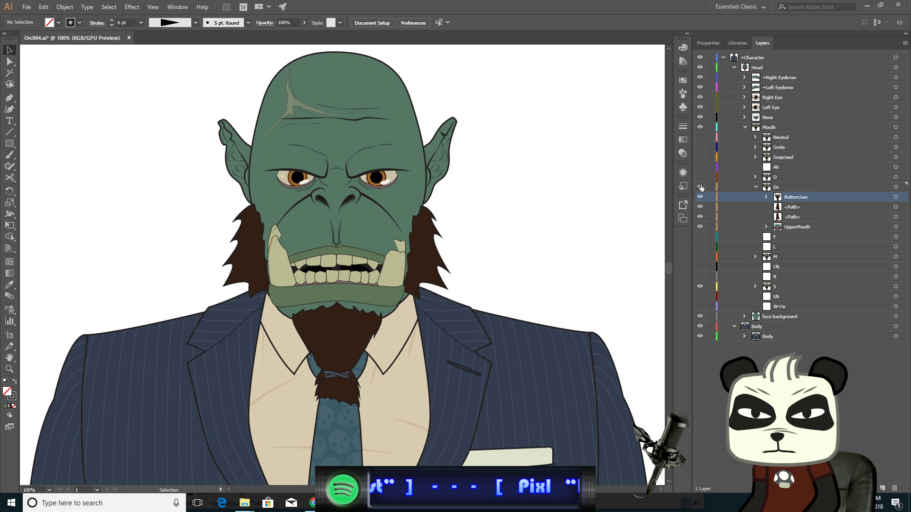
pyautogui.click(702, 187)
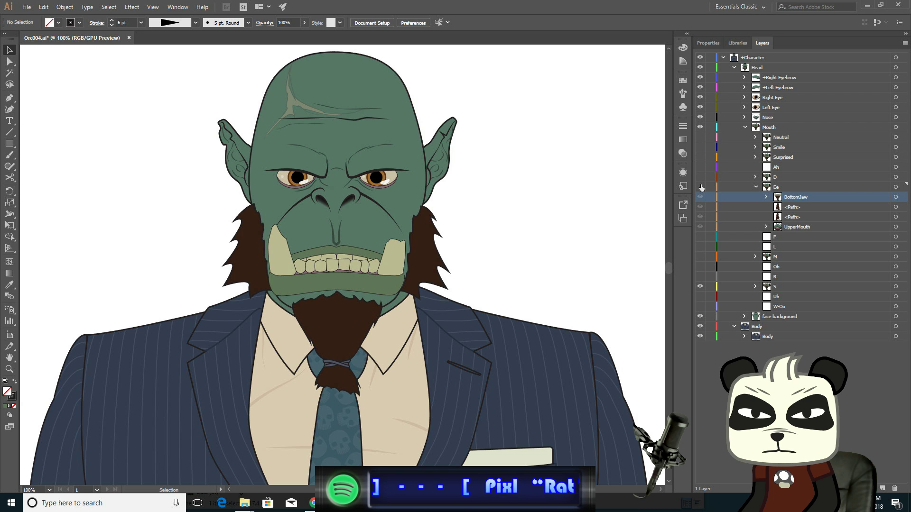
pyautogui.click(701, 187)
pyautogui.click(701, 186)
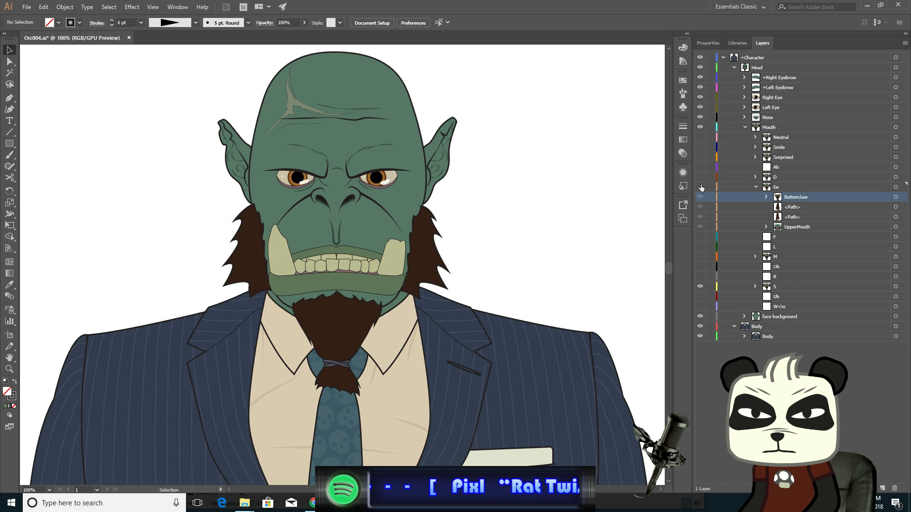
pyautogui.click(702, 187)
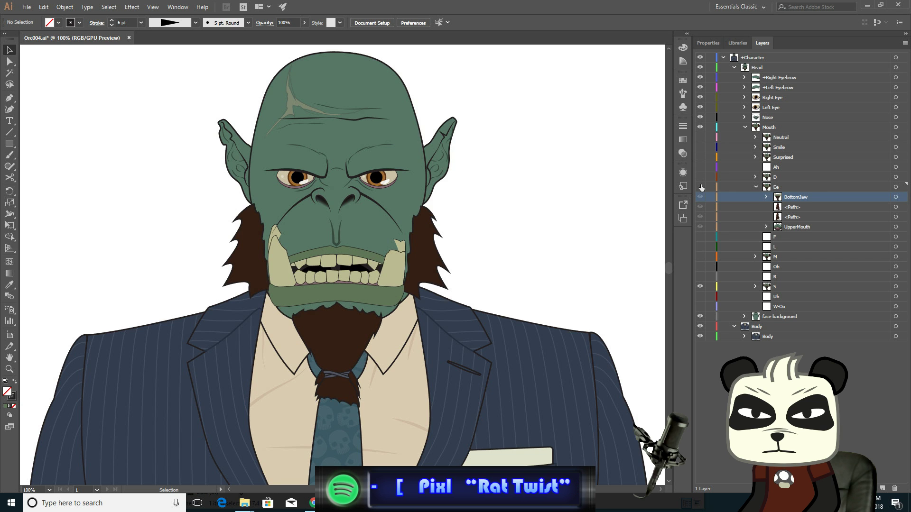
pyautogui.click(701, 187)
pyautogui.click(701, 187)
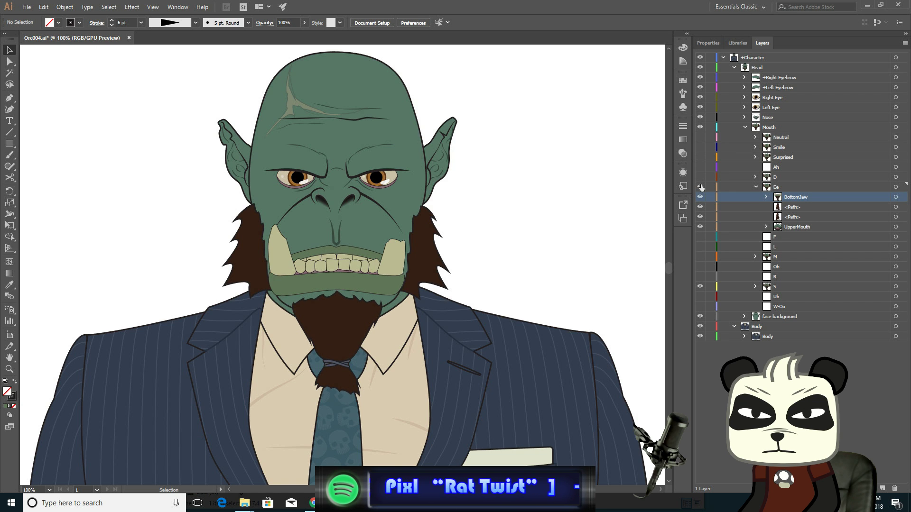
pyautogui.click(701, 187)
pyautogui.click(702, 187)
pyautogui.click(702, 186)
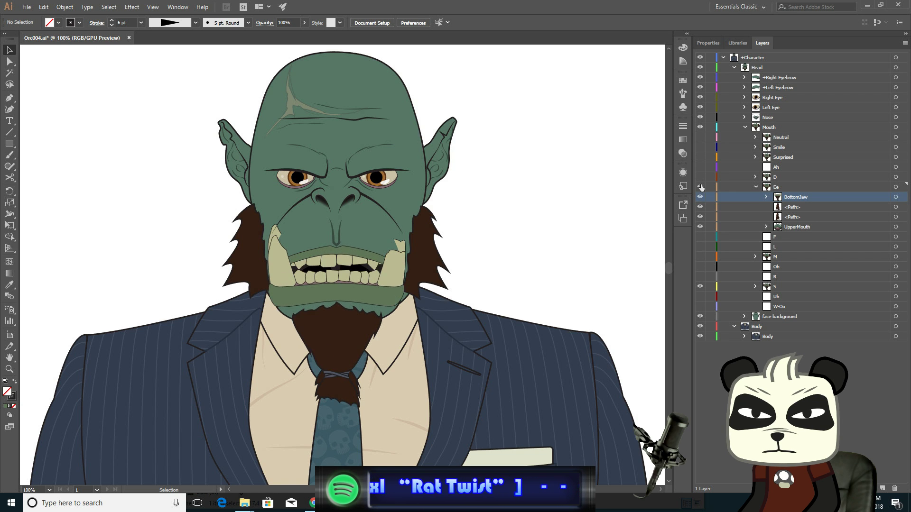
pyautogui.click(702, 187)
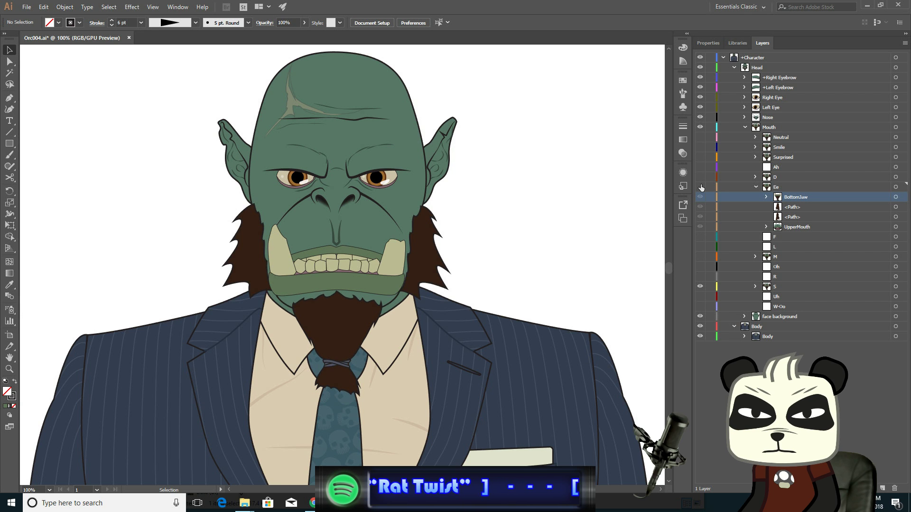
pyautogui.click(701, 187)
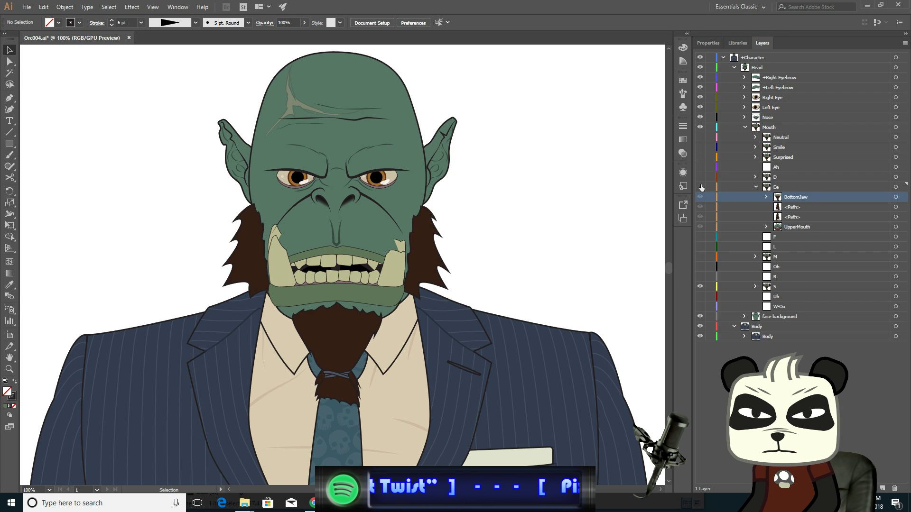
pyautogui.click(701, 187)
pyautogui.click(701, 187)
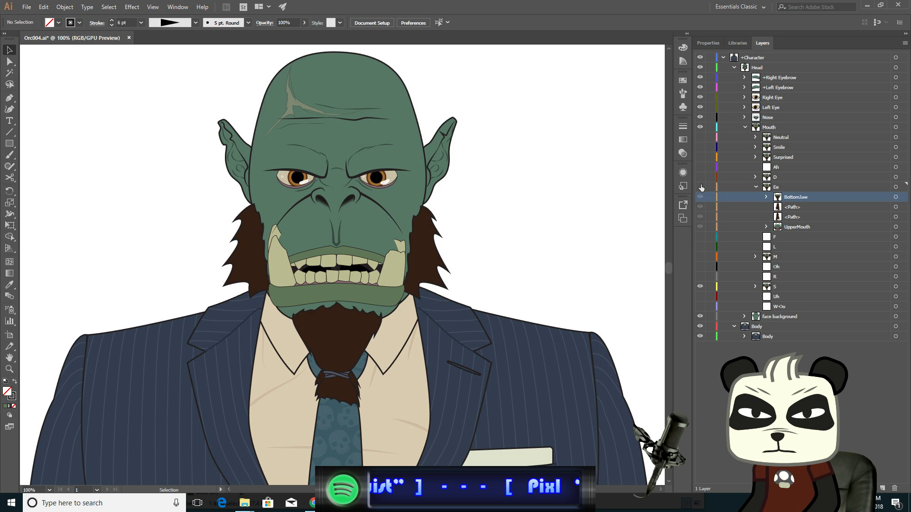
pyautogui.click(701, 187)
pyautogui.click(702, 187)
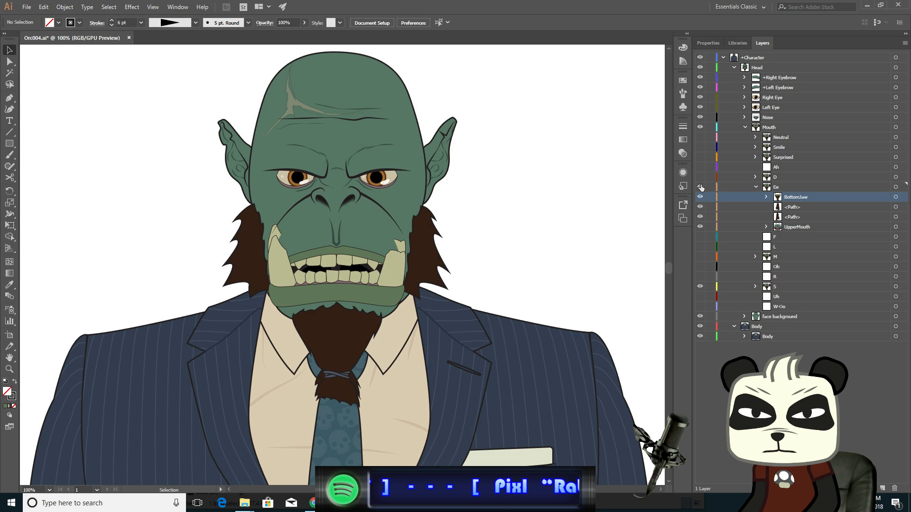
pyautogui.click(701, 187)
pyautogui.click(701, 187)
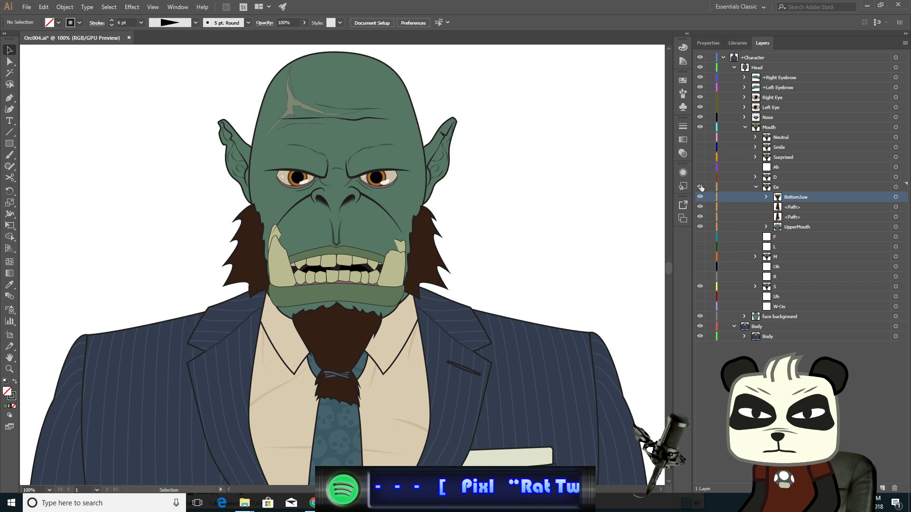
pyautogui.click(701, 187)
pyautogui.click(702, 187)
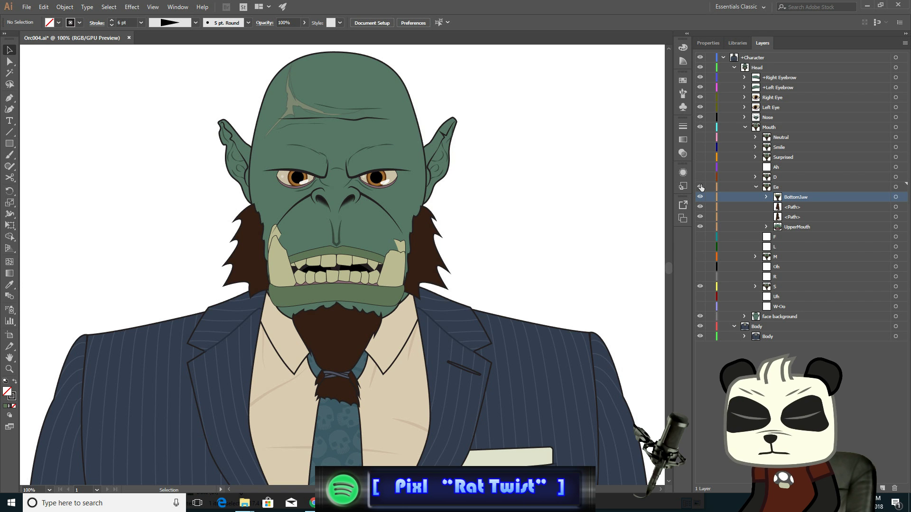
pyautogui.click(701, 187)
pyautogui.click(701, 187)
pyautogui.click(702, 187)
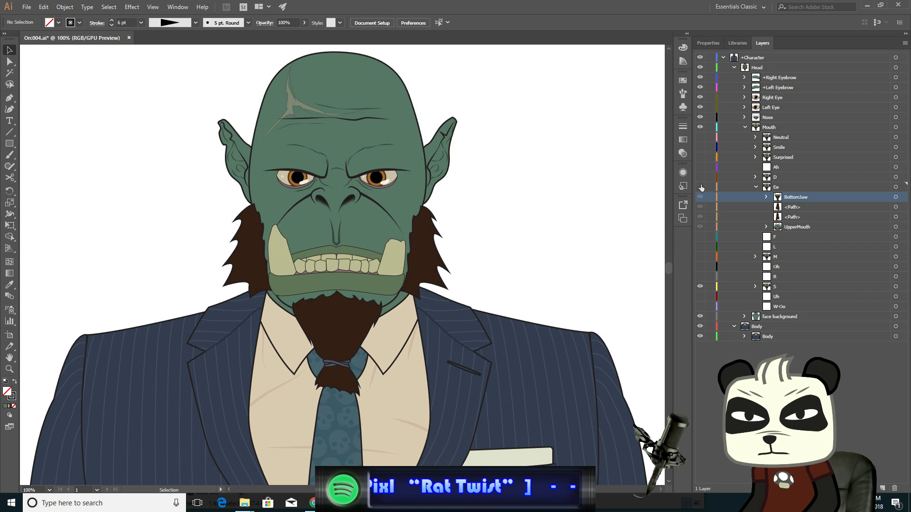
pyautogui.click(701, 187)
pyautogui.click(701, 187)
pyautogui.click(701, 187)
pyautogui.click(701, 187)
pyautogui.click(701, 187)
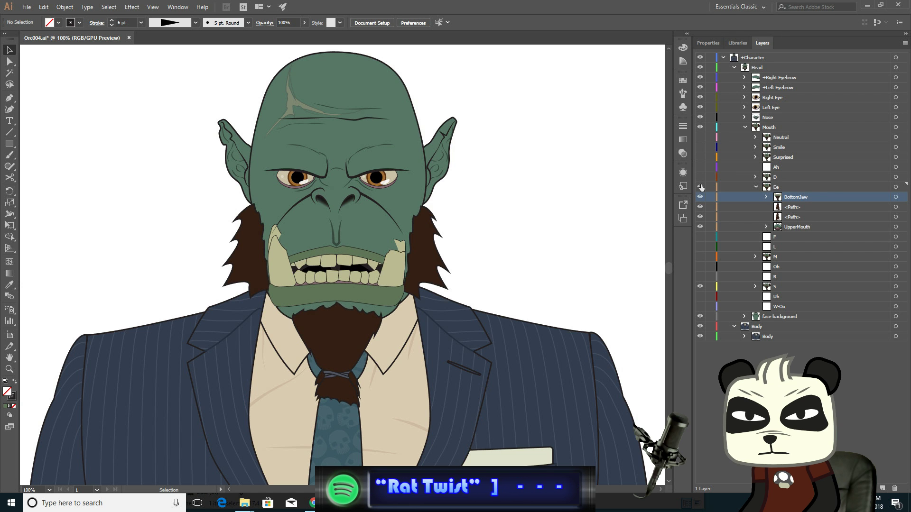
pyautogui.click(702, 187)
pyautogui.click(701, 187)
pyautogui.click(701, 187)
pyautogui.click(702, 187)
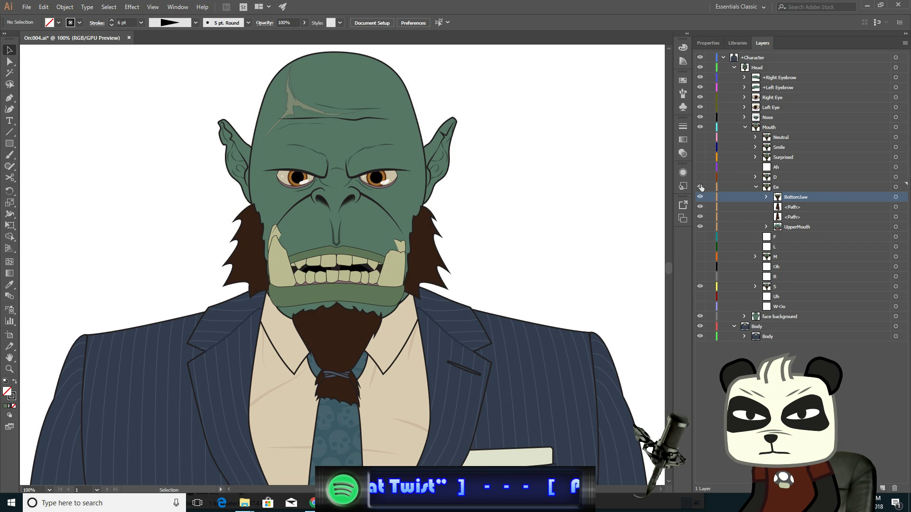
pyautogui.click(701, 187)
pyautogui.click(702, 187)
pyautogui.click(701, 187)
pyautogui.click(701, 186)
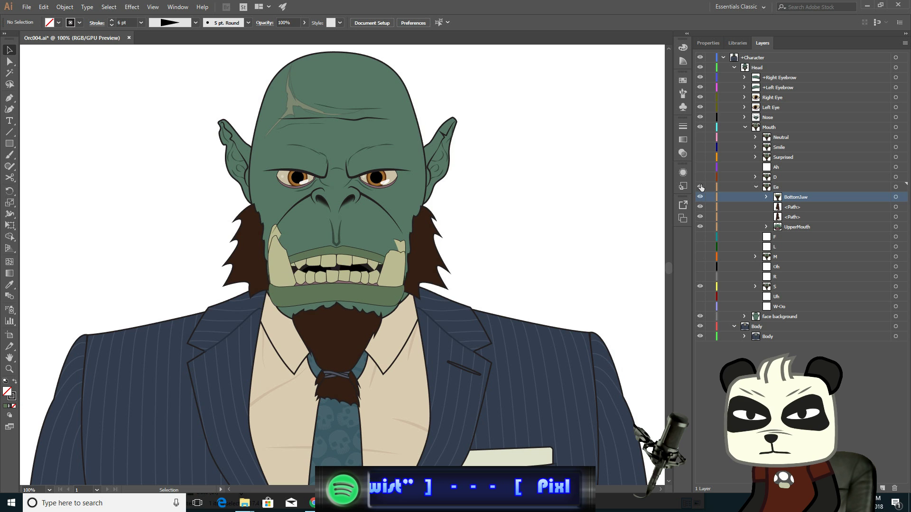
pyautogui.click(701, 187)
pyautogui.click(702, 187)
pyautogui.click(701, 187)
pyautogui.click(701, 186)
pyautogui.click(701, 187)
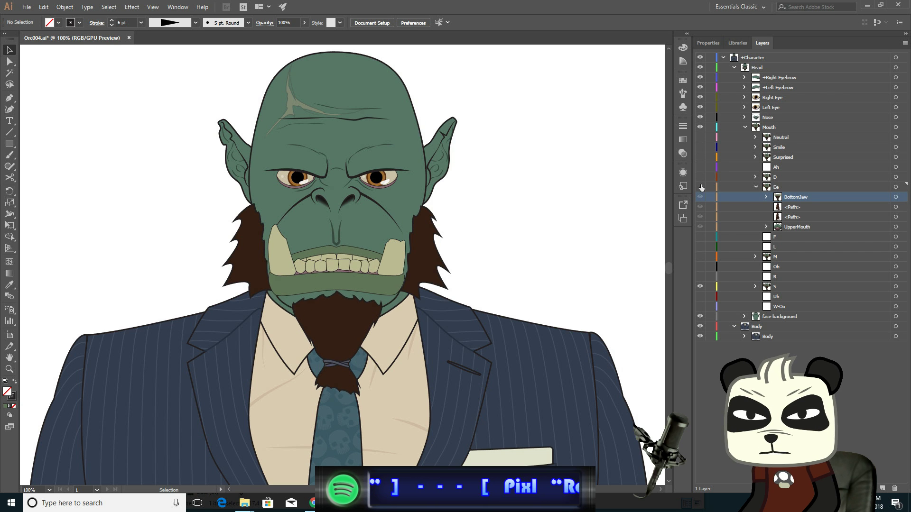
pyautogui.click(700, 186)
pyautogui.click(700, 187)
pyautogui.click(702, 187)
pyautogui.click(701, 187)
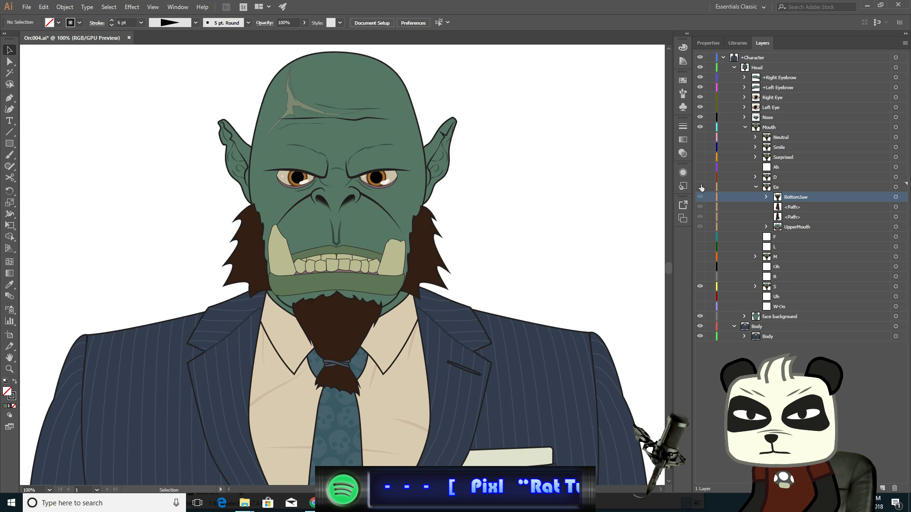
# - Keep switching the Ee mouth layer's visibility on and off to judge its shape against the S mouth
pyautogui.click(701, 187)
pyautogui.click(702, 187)
pyautogui.click(701, 187)
pyautogui.click(701, 187)
pyautogui.click(701, 187)
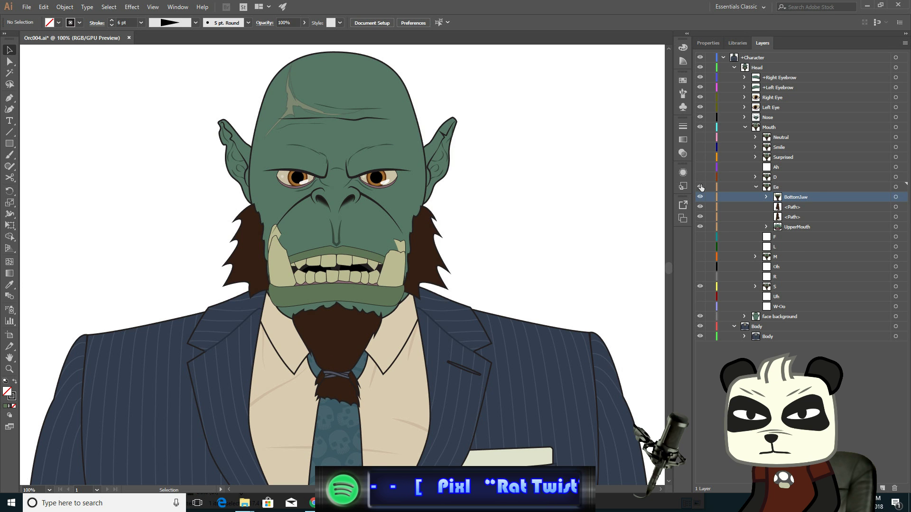
pyautogui.click(701, 187)
pyautogui.click(702, 187)
pyautogui.click(701, 187)
pyautogui.click(702, 187)
pyautogui.click(701, 187)
pyautogui.click(701, 187)
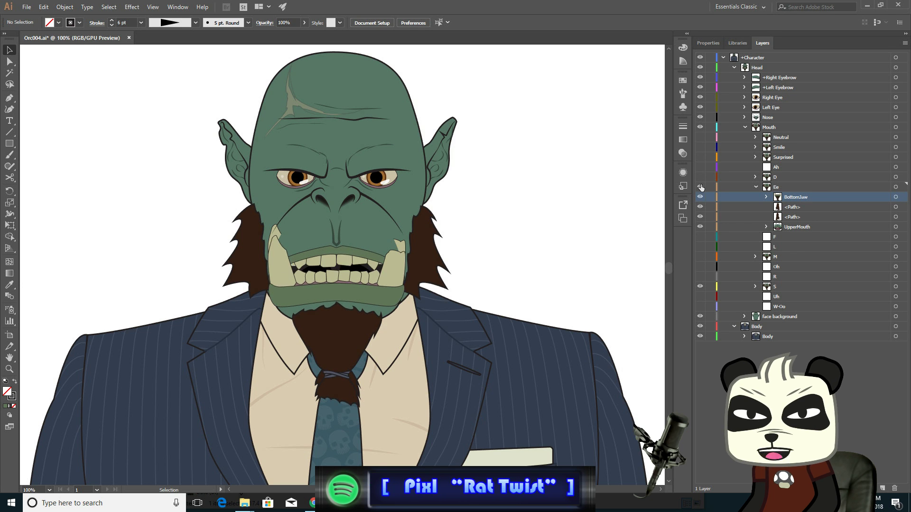
pyautogui.click(702, 187)
pyautogui.click(702, 187)
pyautogui.click(701, 187)
# - Undo the recent mouth edits, redo the last jaw move, and deselect everything
pyautogui.hotkey('ctrl', 'z')
pyautogui.hotkey('ctrl', 'z')
pyautogui.hotkey('ctrl', 'z')
pyautogui.hotkey('ctrl', 'z')
pyautogui.hotkey('ctrl', 'z')
pyautogui.hotkey('ctrl', 'z')
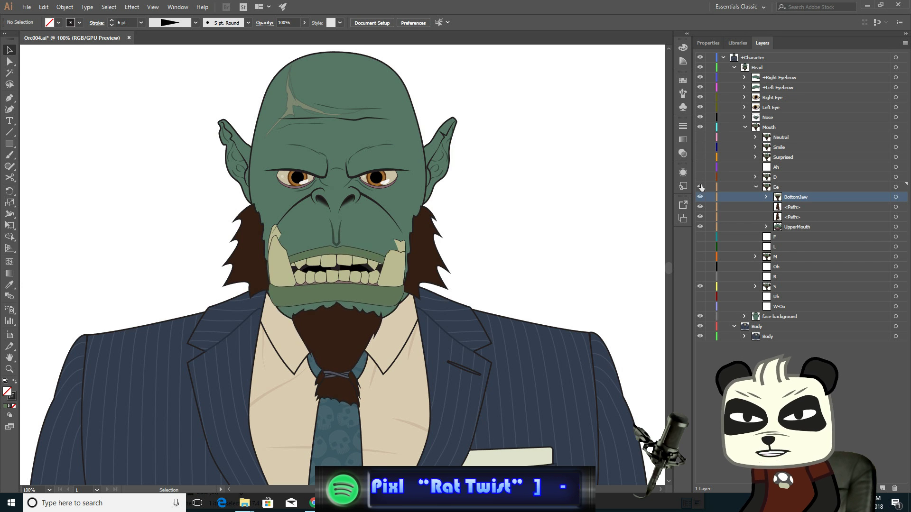
pyautogui.hotkey('ctrl', 'z')
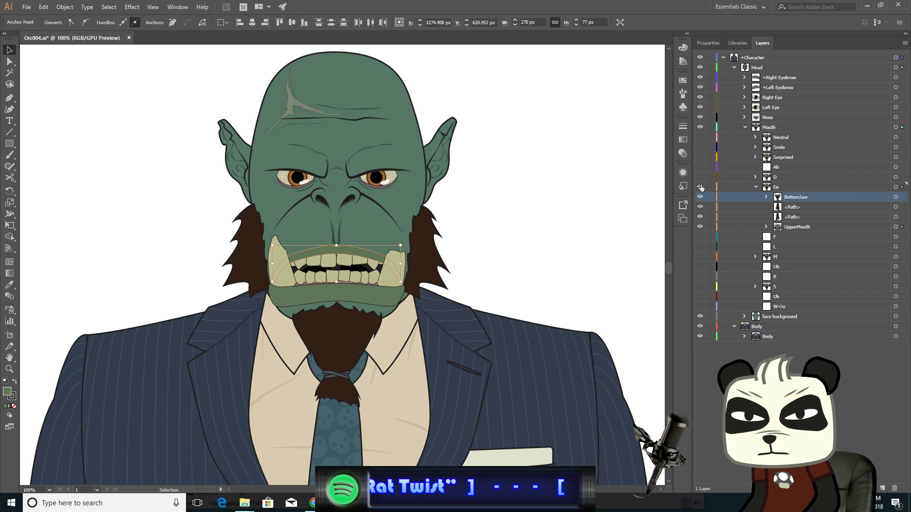
pyautogui.hotkey('ctrl', 'z')
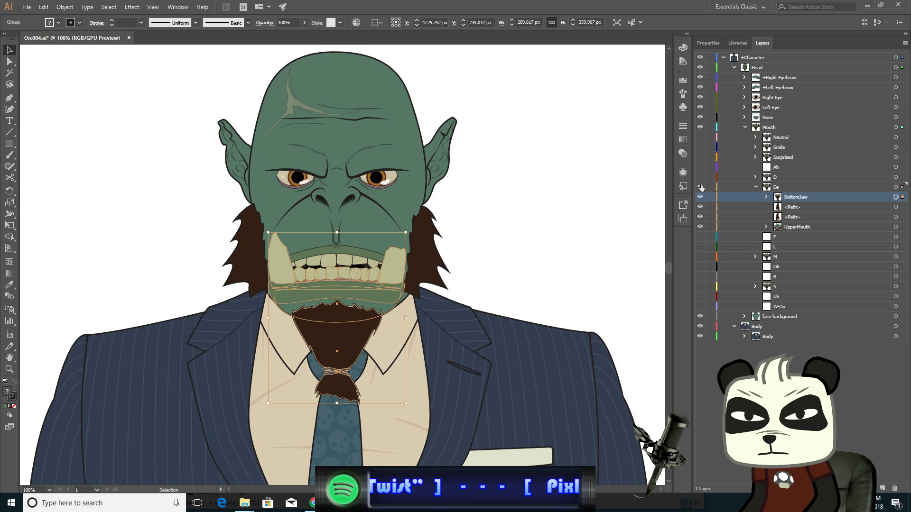
pyautogui.click(48, 6)
pyautogui.click(71, 28)
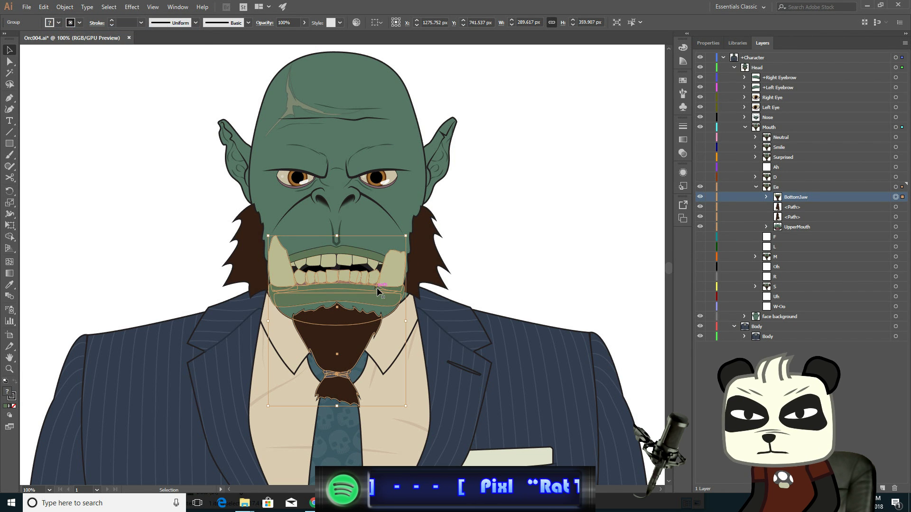
pyautogui.click(122, 147)
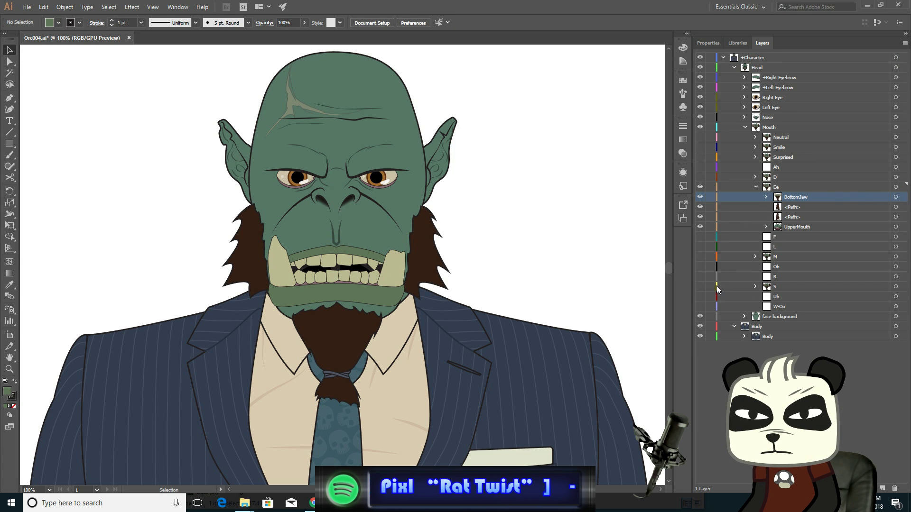
# - Hide the S mouth layer and toggle the Ee mouth layer repeatedly to compare it with the base face
pyautogui.click(701, 287)
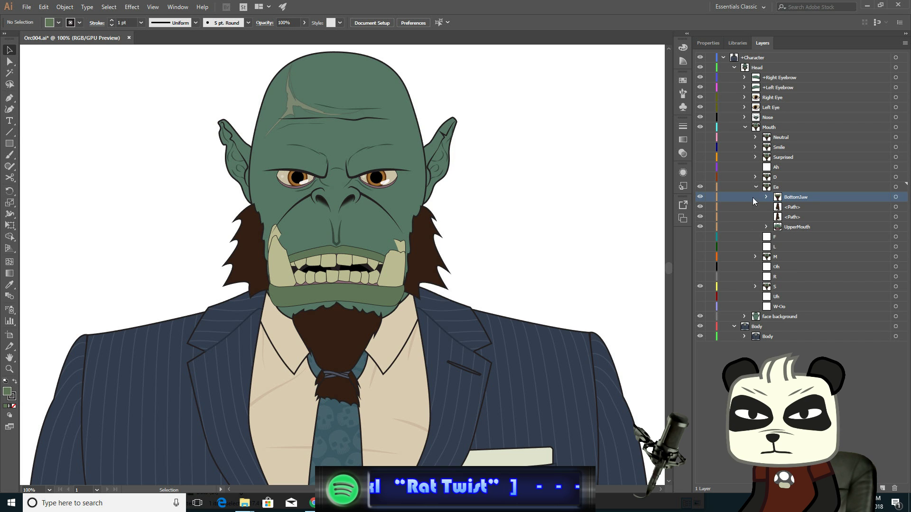
pyautogui.click(701, 187)
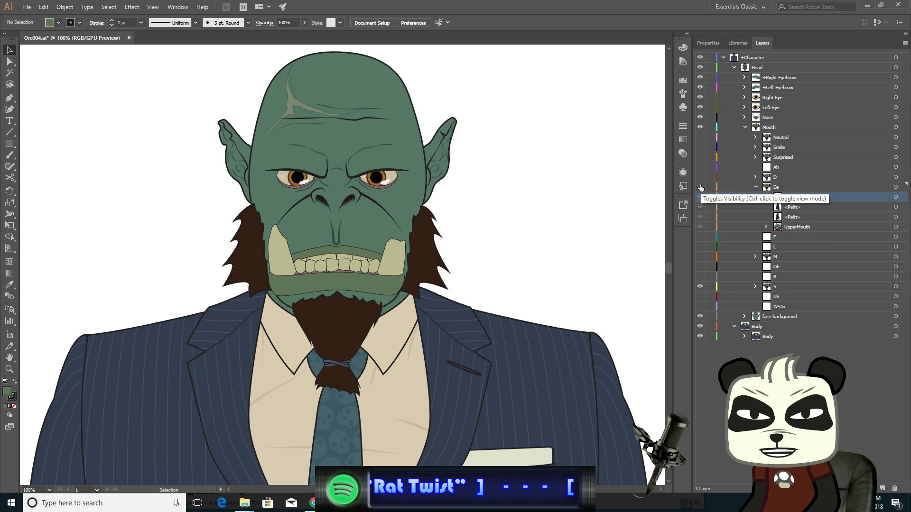
pyautogui.click(701, 186)
pyautogui.click(701, 187)
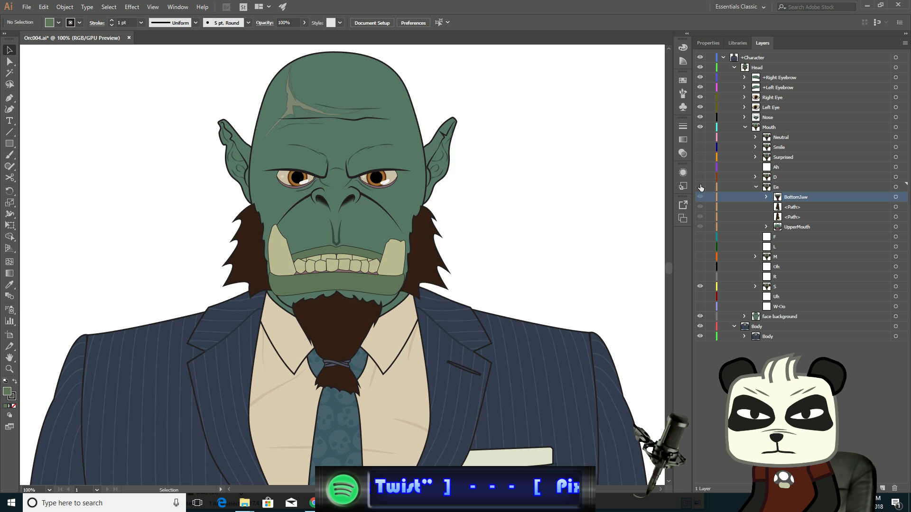
pyautogui.click(701, 187)
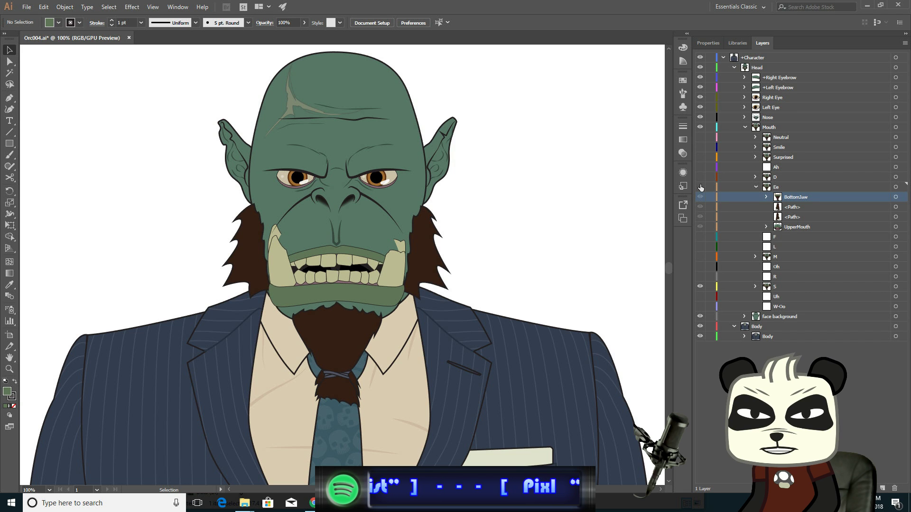
pyautogui.click(701, 187)
pyautogui.click(701, 187)
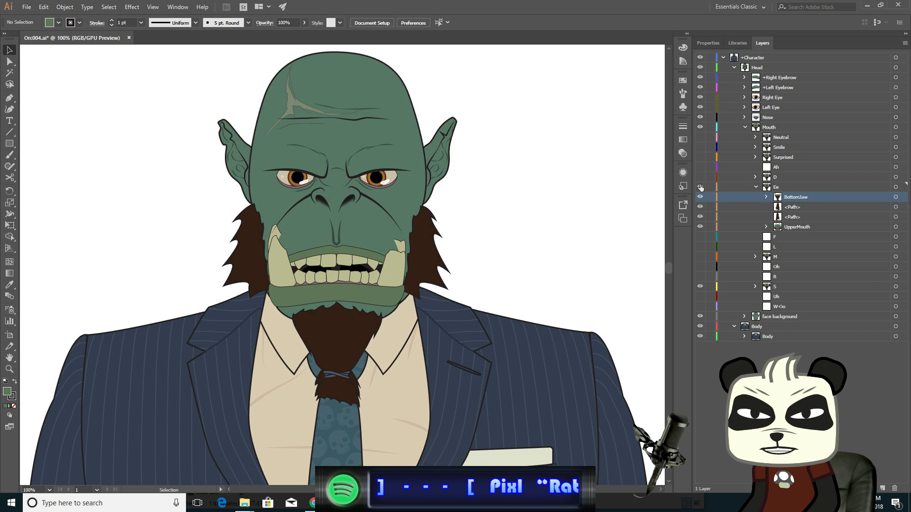
pyautogui.click(701, 187)
pyautogui.click(701, 187)
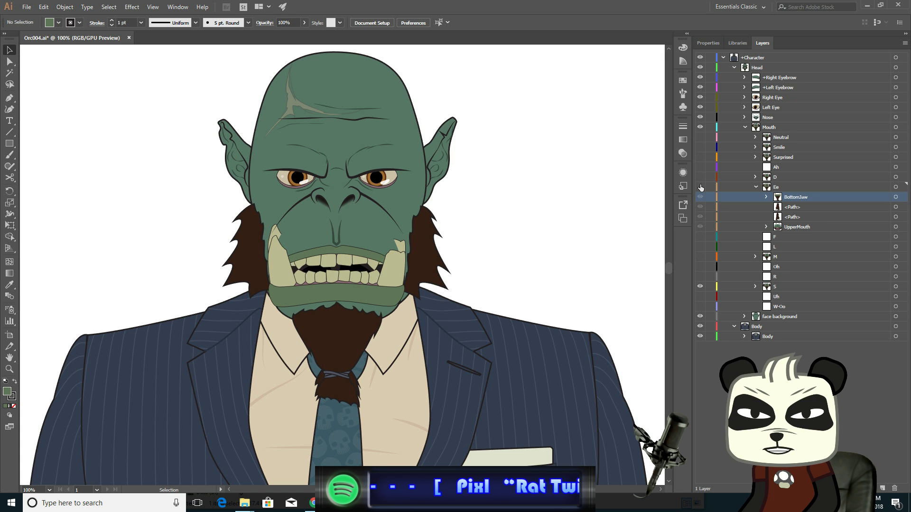
pyautogui.click(701, 187)
pyautogui.click(700, 187)
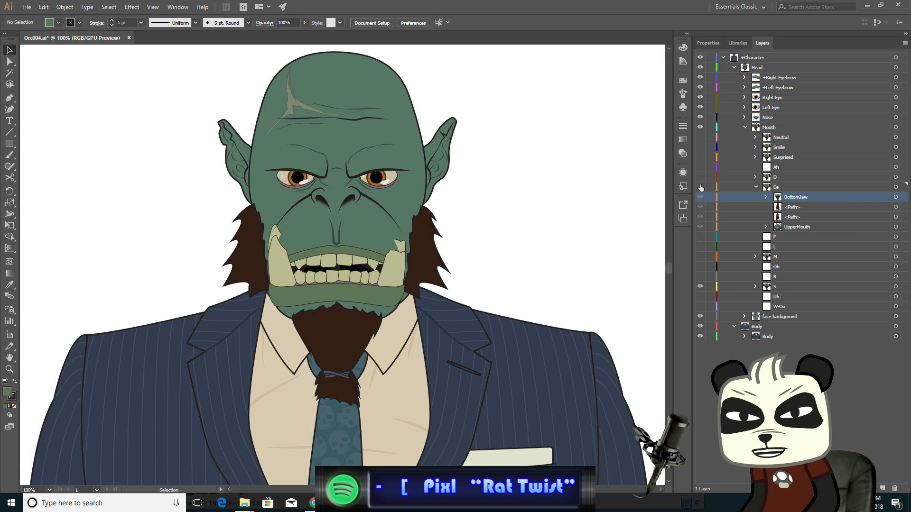
pyautogui.click(701, 187)
pyautogui.click(701, 187)
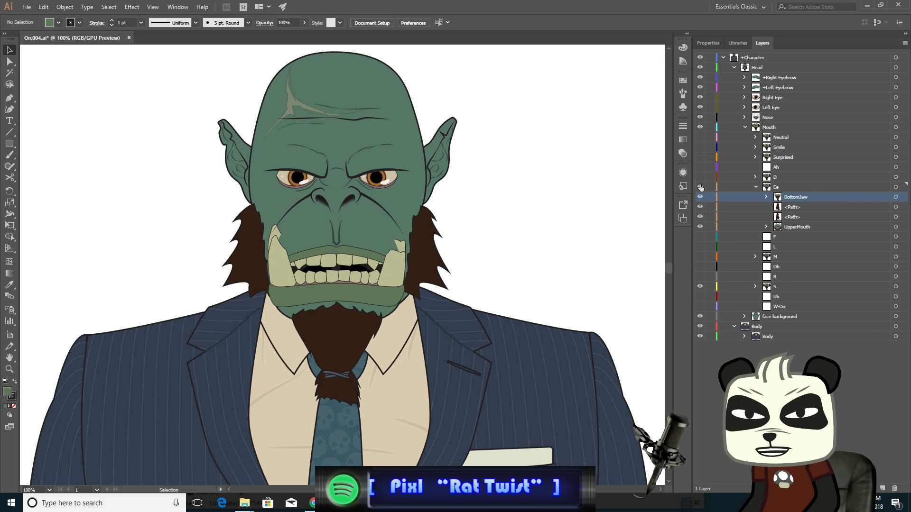
pyautogui.click(701, 187)
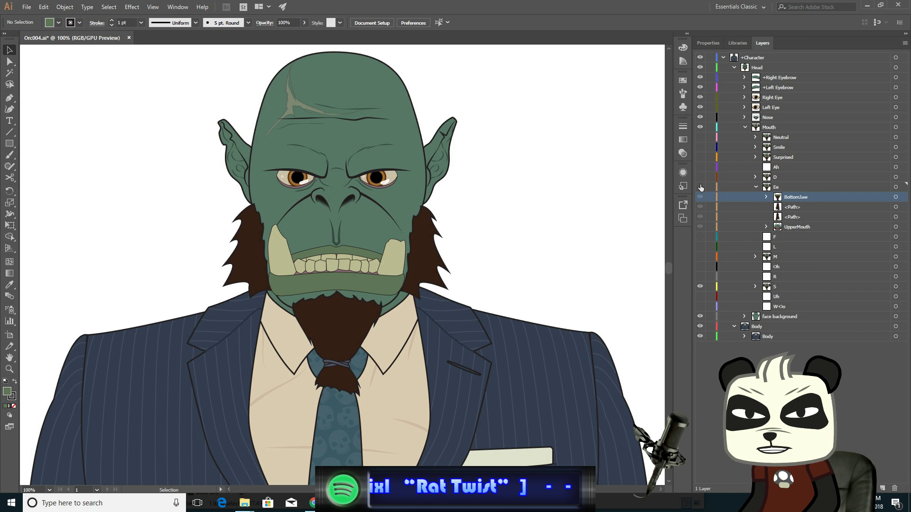
pyautogui.click(700, 187)
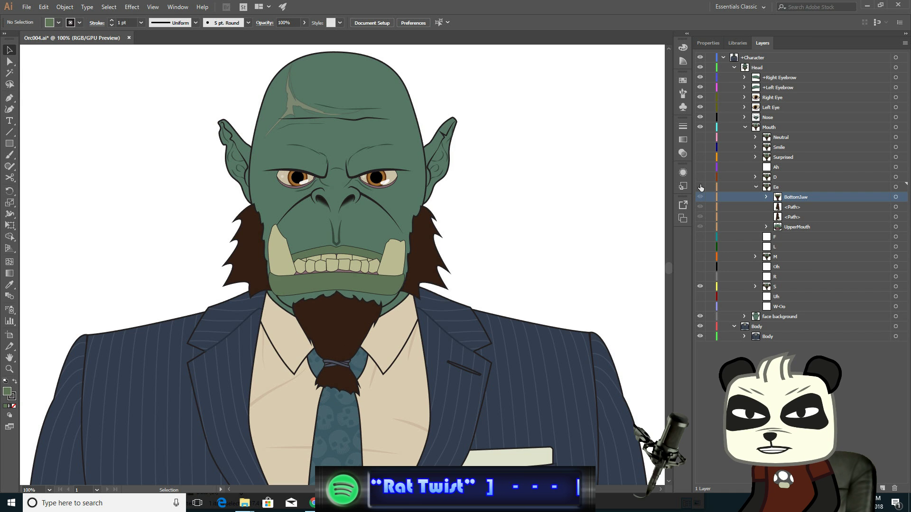
pyautogui.click(701, 187)
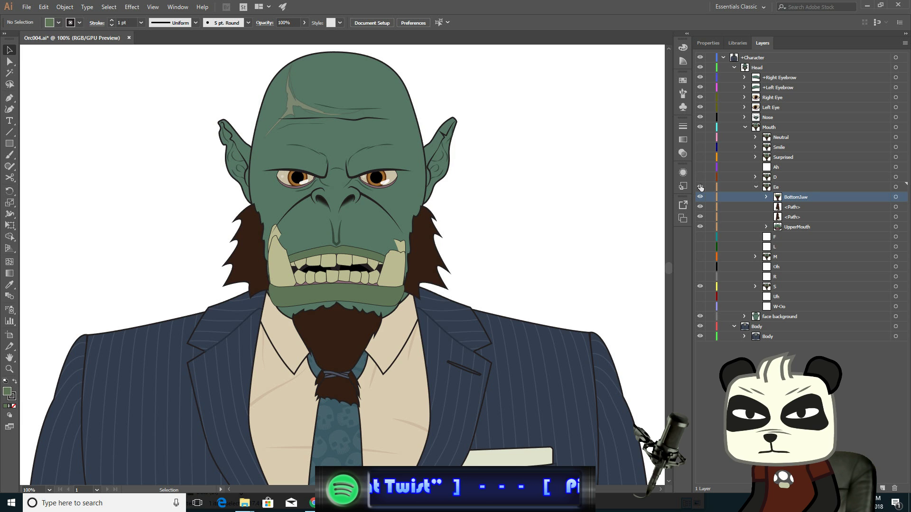
pyautogui.click(701, 187)
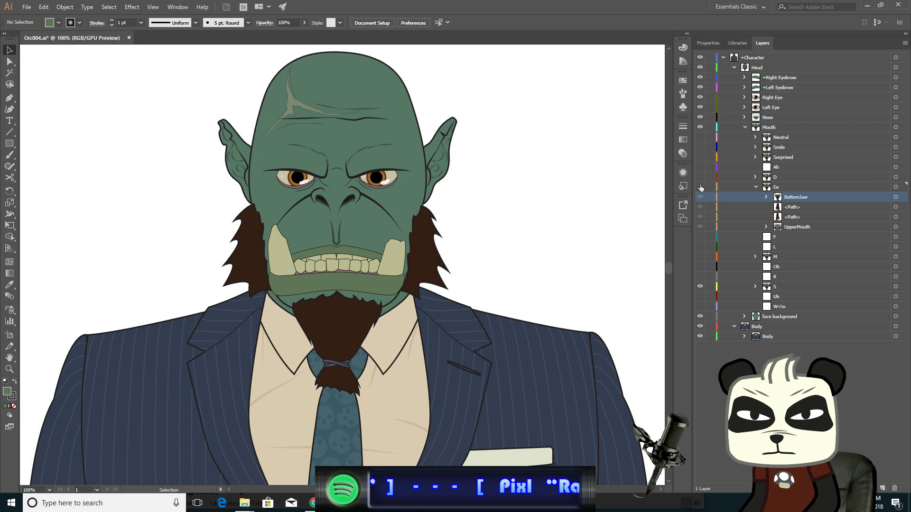
pyautogui.click(700, 187)
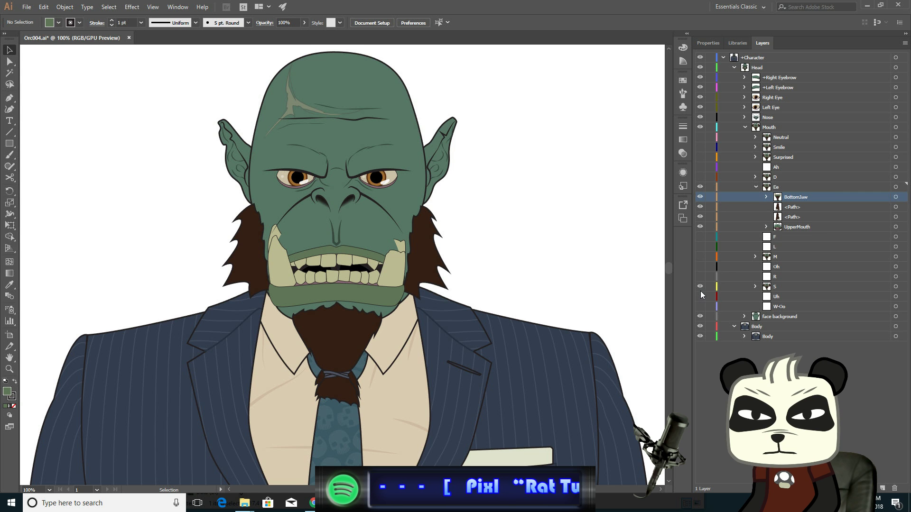
# - With Direct Selection, drag the right sideburn's lower inner anchor point down to meet the lowered jaw
pyautogui.scroll(2, 400, 302)
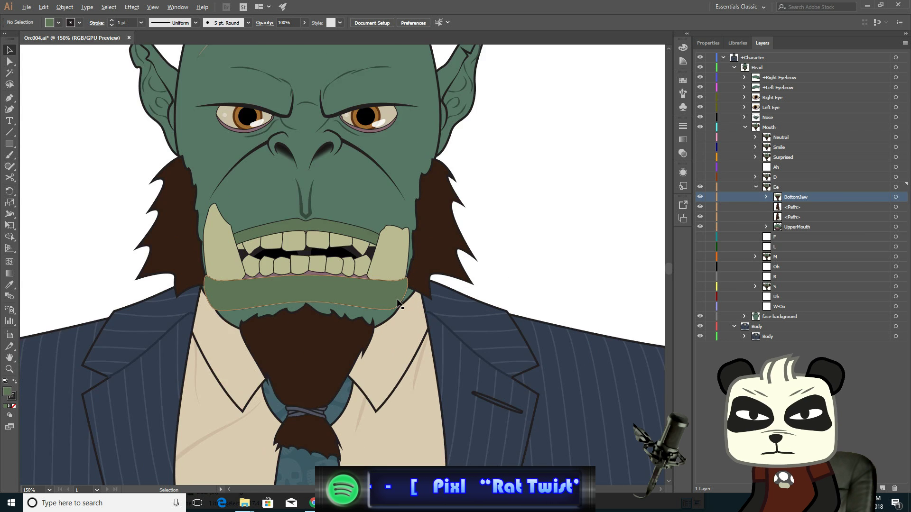
pyautogui.scroll(1, 522, 263)
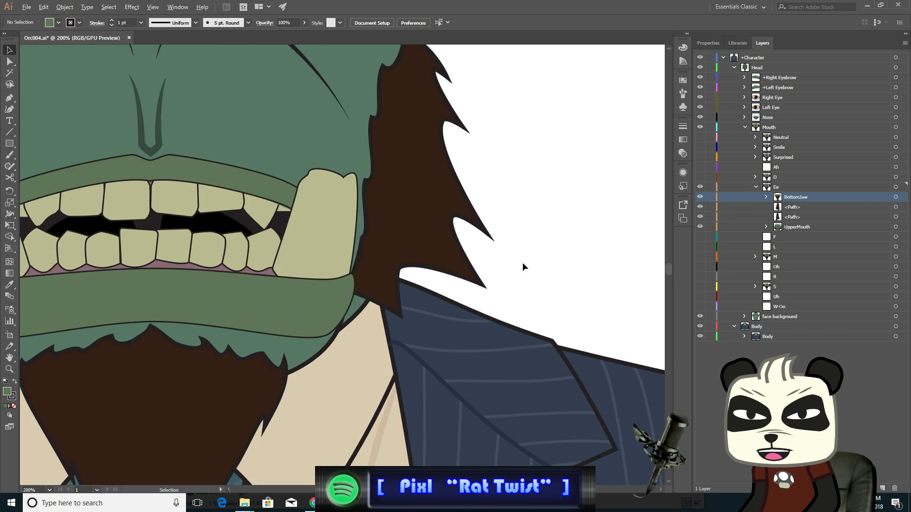
pyautogui.scroll(-1, 524, 263)
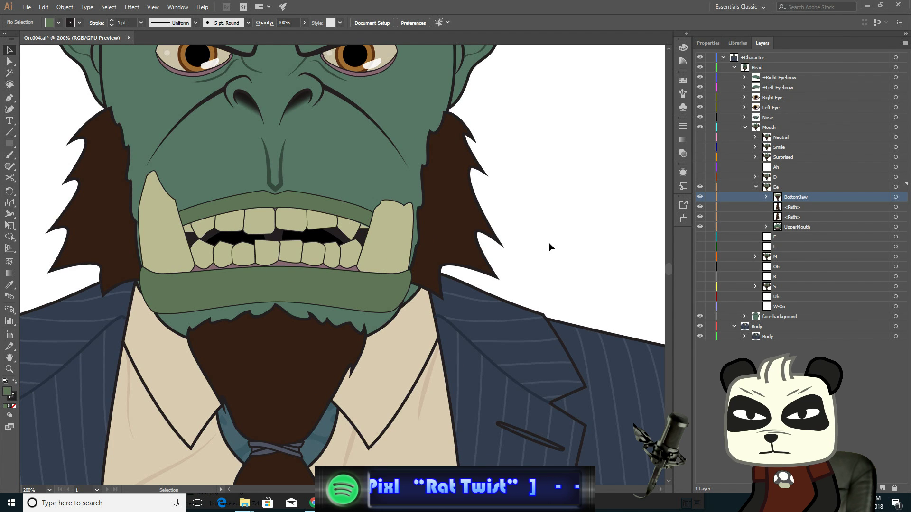
pyautogui.press('space')
pyautogui.moveTo(537, 212); pyautogui.dragTo(613, 207)
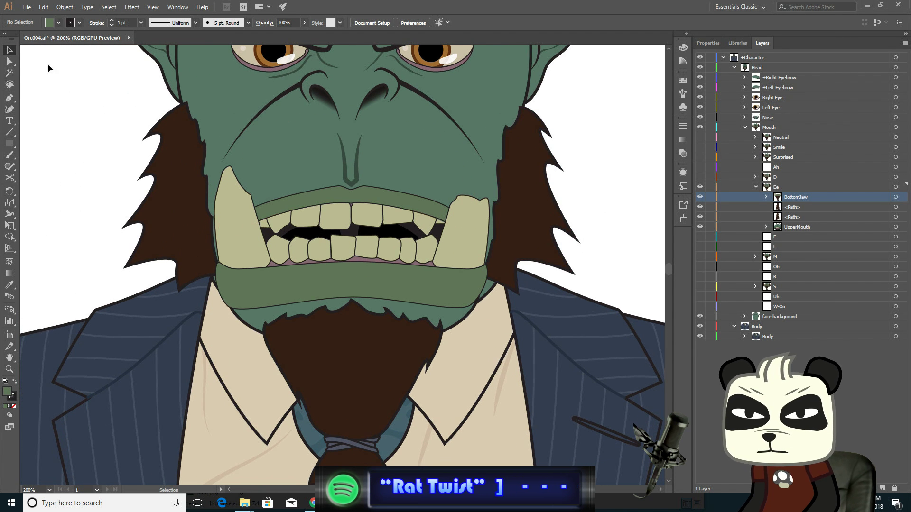
pyautogui.click(9, 62)
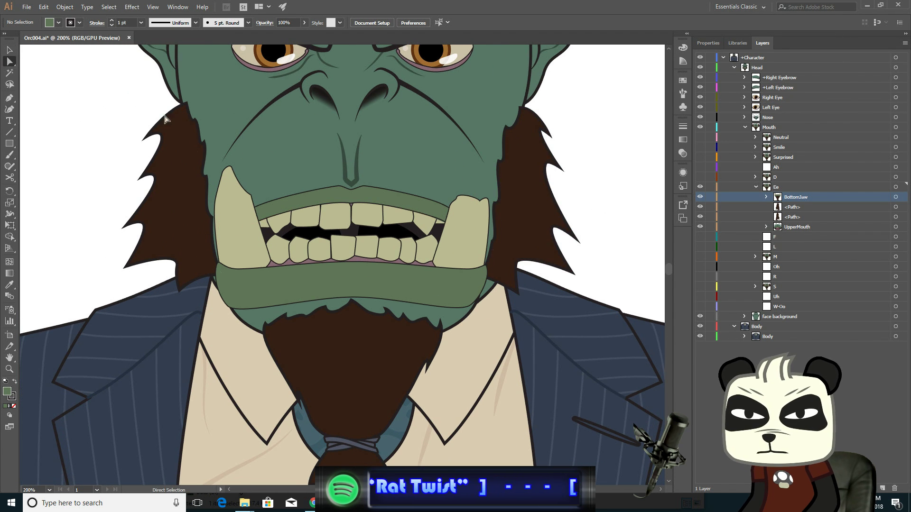
pyautogui.click(536, 262)
pyautogui.scroll(2, 529, 312)
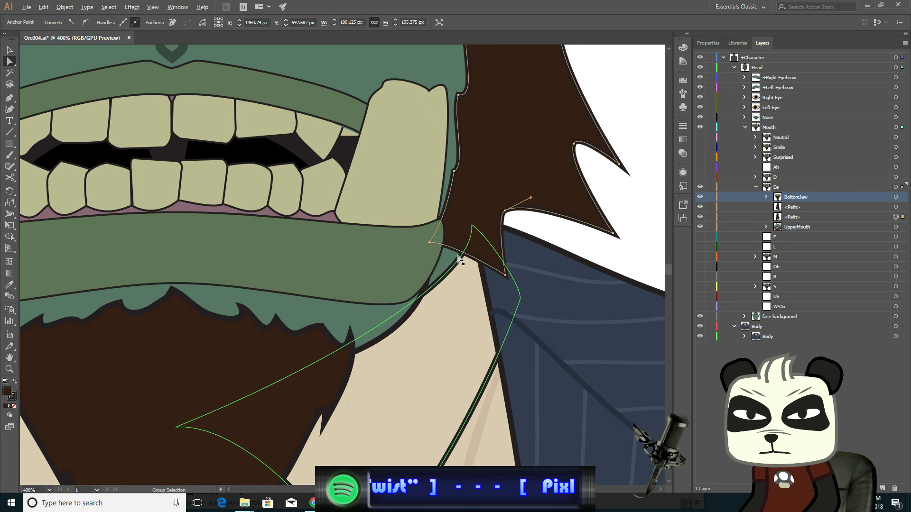
pyautogui.click(429, 243)
pyautogui.click(505, 274)
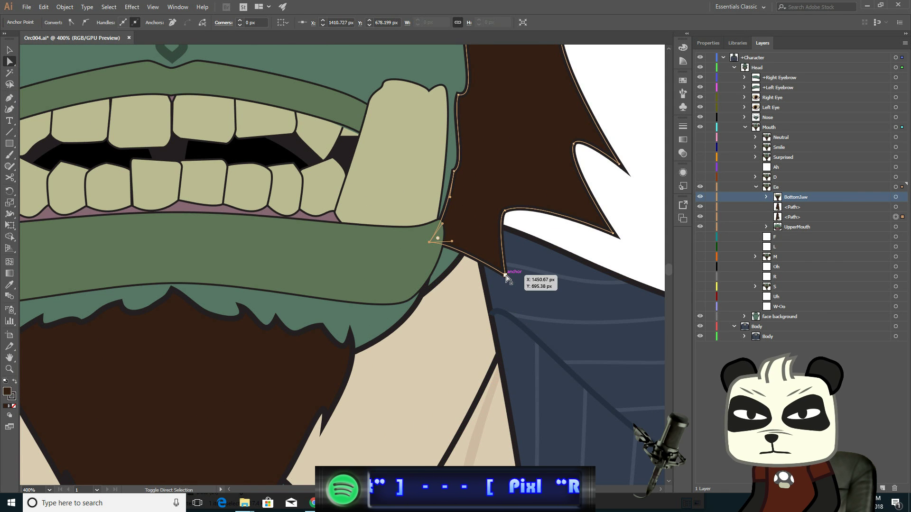
pyautogui.moveTo(503, 277); pyautogui.dragTo(489, 309)
# - Move several more right sideburn anchor points downward so its edge follows the dropped jaw
pyautogui.click(456, 173)
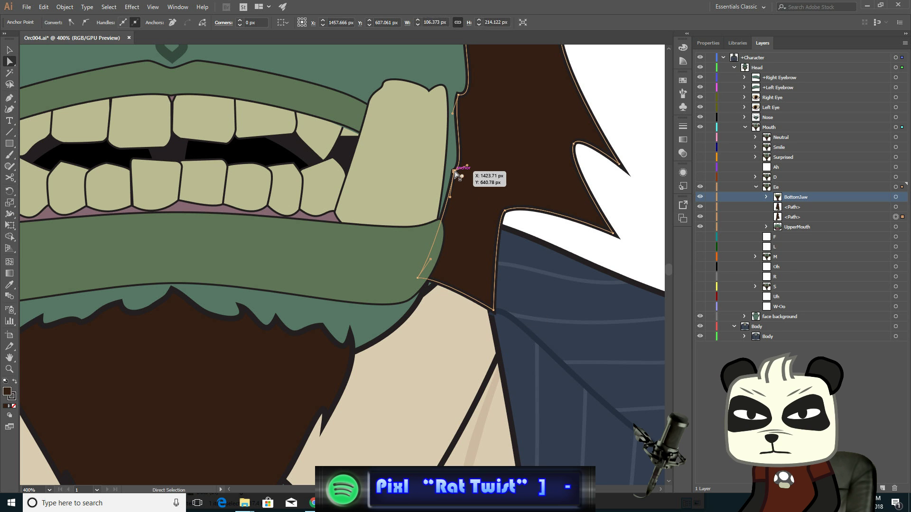
pyautogui.moveTo(456, 172); pyautogui.dragTo(450, 191)
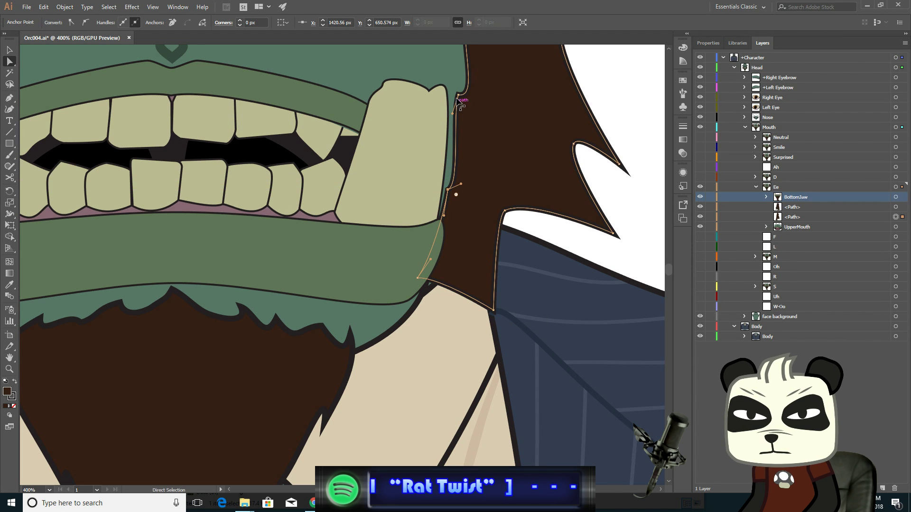
pyautogui.moveTo(458, 99); pyautogui.dragTo(457, 104)
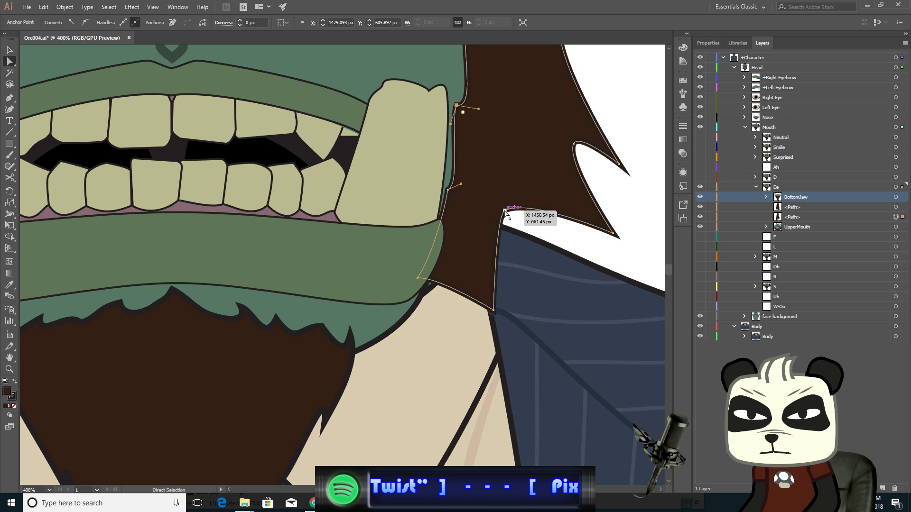
pyautogui.moveTo(505, 210); pyautogui.dragTo(500, 229)
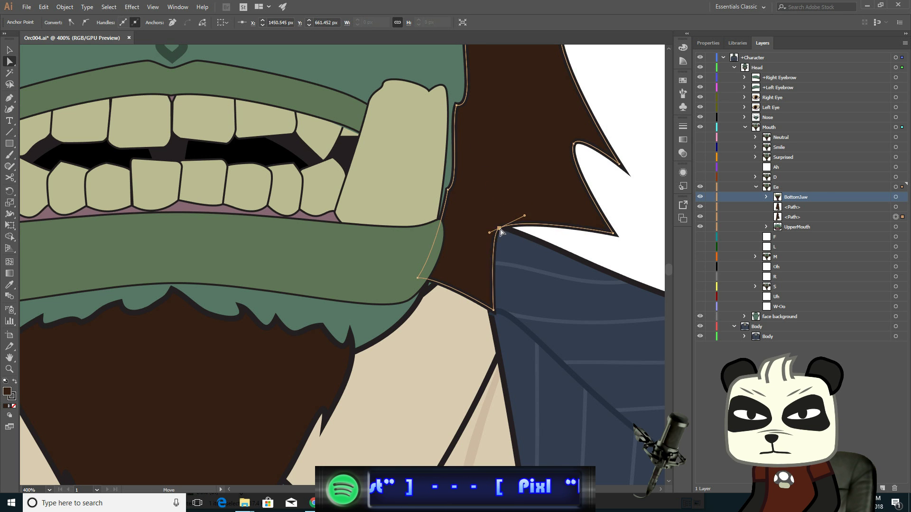
pyautogui.moveTo(612, 237); pyautogui.dragTo(599, 254)
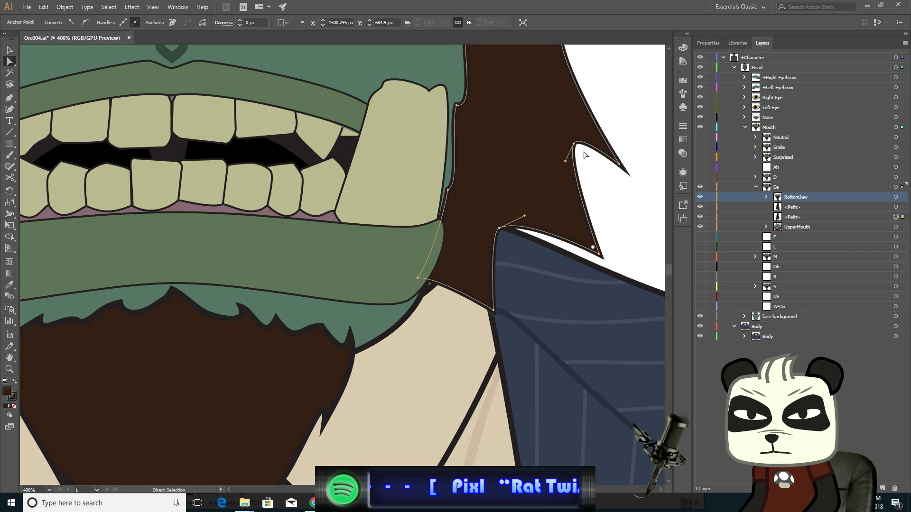
# - Reposition the right sideburn's outer spike anchors and nudge the selected point slightly downward
pyautogui.click(574, 142)
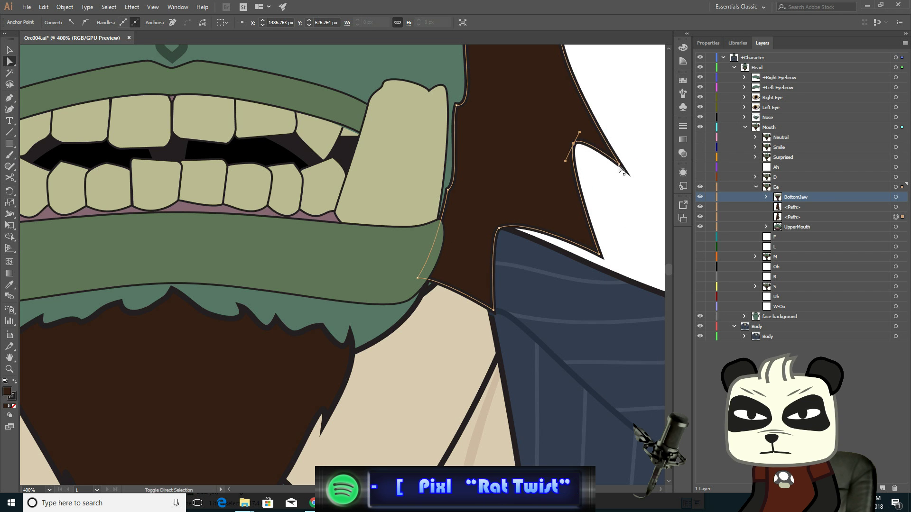
pyautogui.moveTo(619, 166); pyautogui.dragTo(616, 175)
pyautogui.scroll(5, 604, 209)
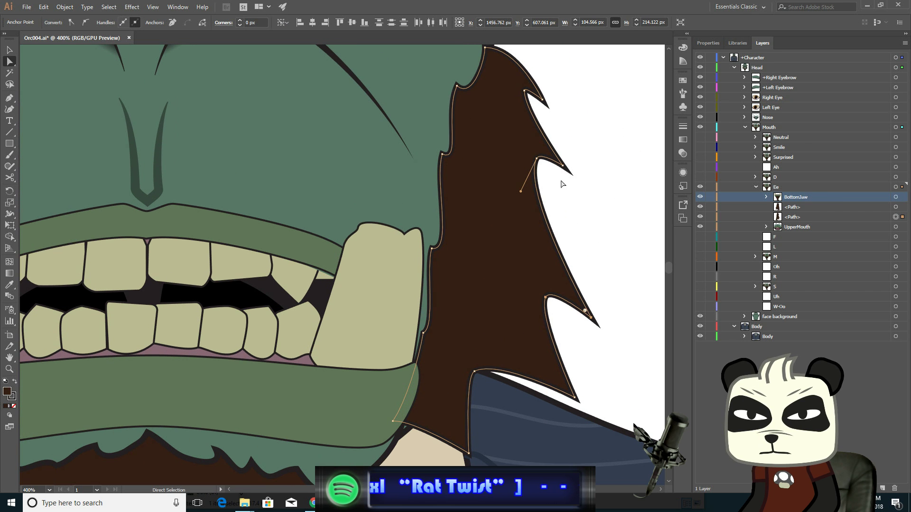
pyautogui.click(562, 165)
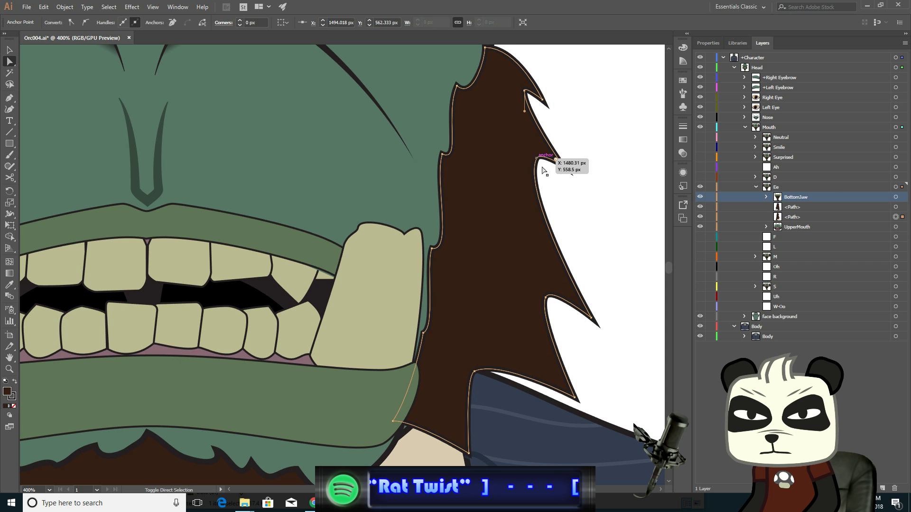
pyautogui.click(542, 167)
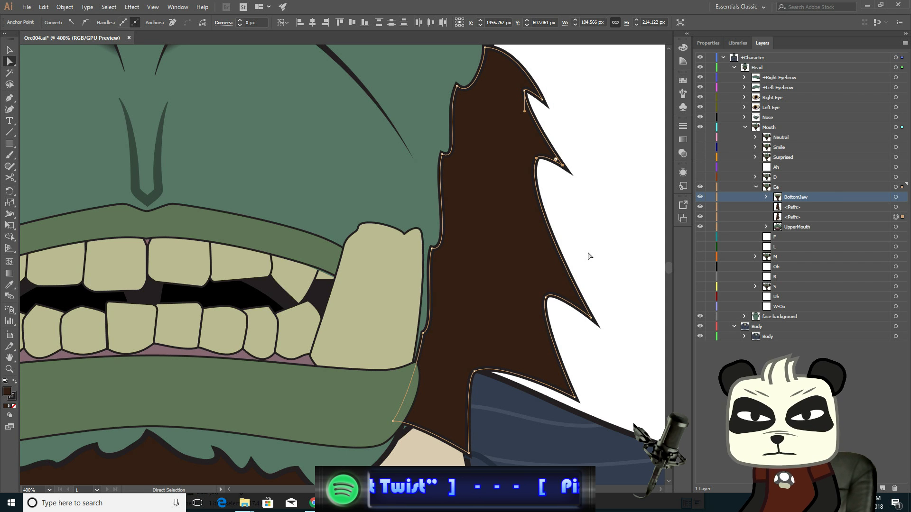
pyautogui.press('Down')
pyautogui.press('Down')
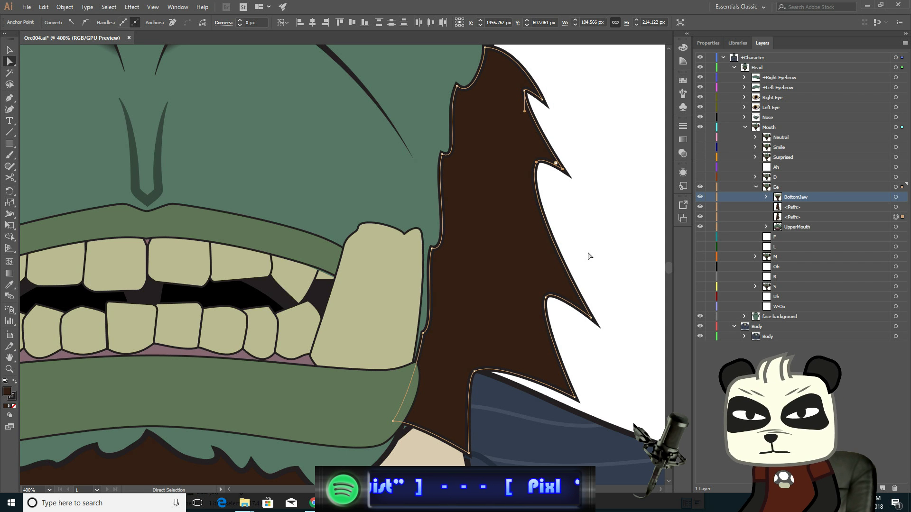
# - On the left sideburn, drag the lower inner anchor and the upper edge point down to meet the lowered jaw
pyautogui.moveTo(393, 261); pyautogui.dragTo(584, 254)
pyautogui.moveTo(335, 289); pyautogui.dragTo(635, 212)
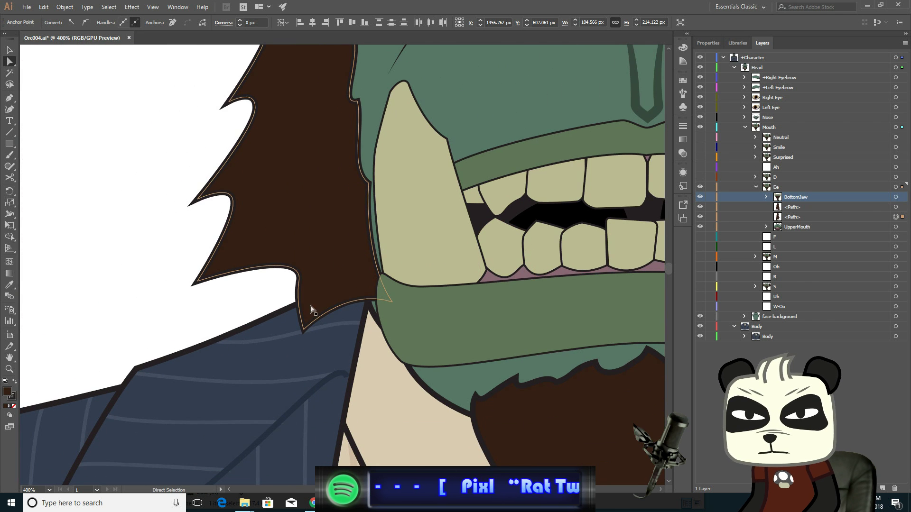
pyautogui.click(298, 293)
pyautogui.click(303, 329)
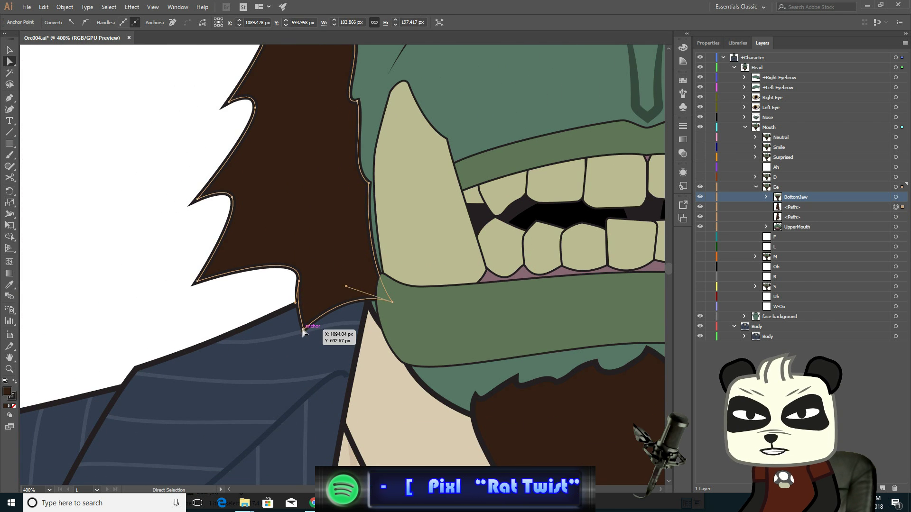
pyautogui.moveTo(368, 289); pyautogui.dragTo(408, 338)
pyautogui.click(369, 183)
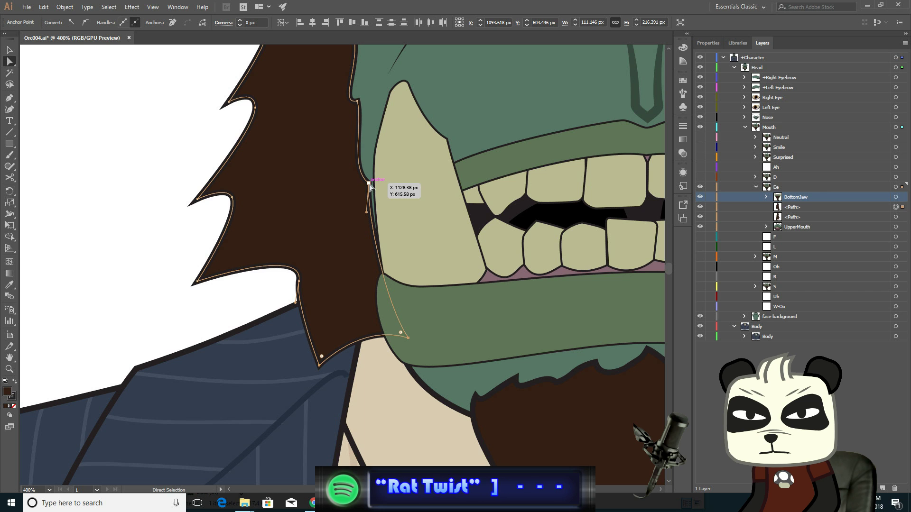
pyautogui.moveTo(370, 185); pyautogui.dragTo(370, 212)
# - Move the left sideburn's outer spike anchors downward so its edge follows the dropped jaw, and deselect
pyautogui.click(299, 282)
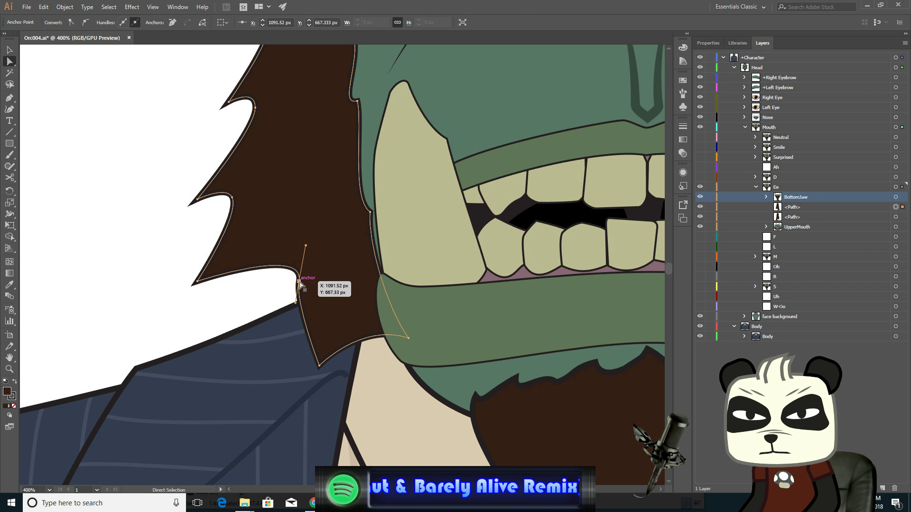
pyautogui.click(197, 282)
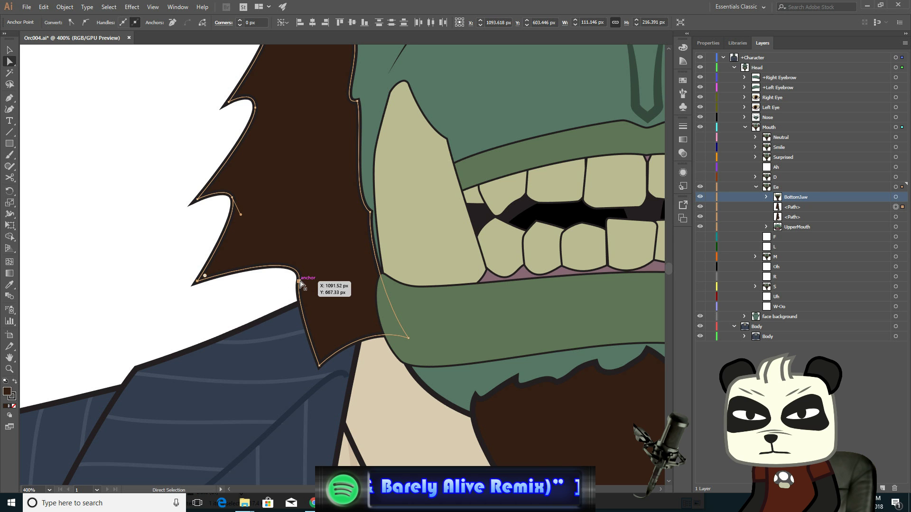
pyautogui.moveTo(298, 283); pyautogui.dragTo(311, 299)
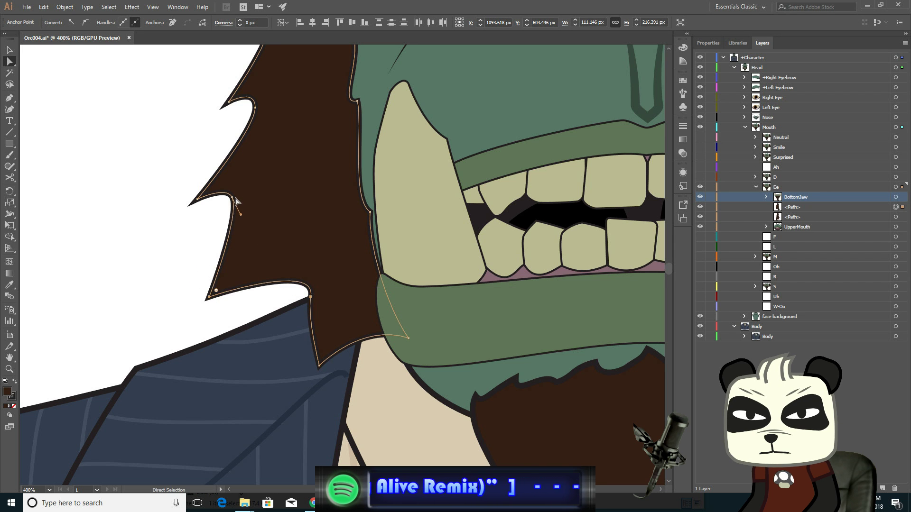
pyautogui.click(198, 200)
pyautogui.moveTo(198, 199); pyautogui.dragTo(200, 207)
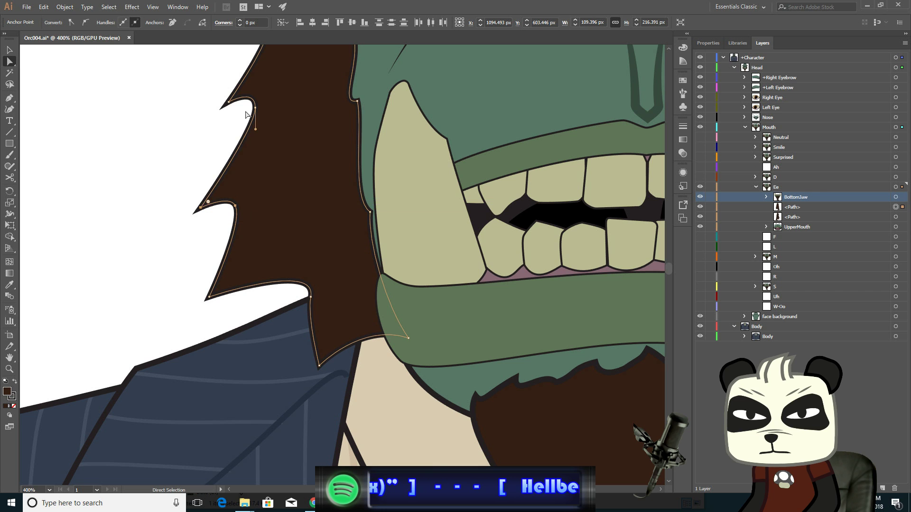
pyautogui.click(254, 107)
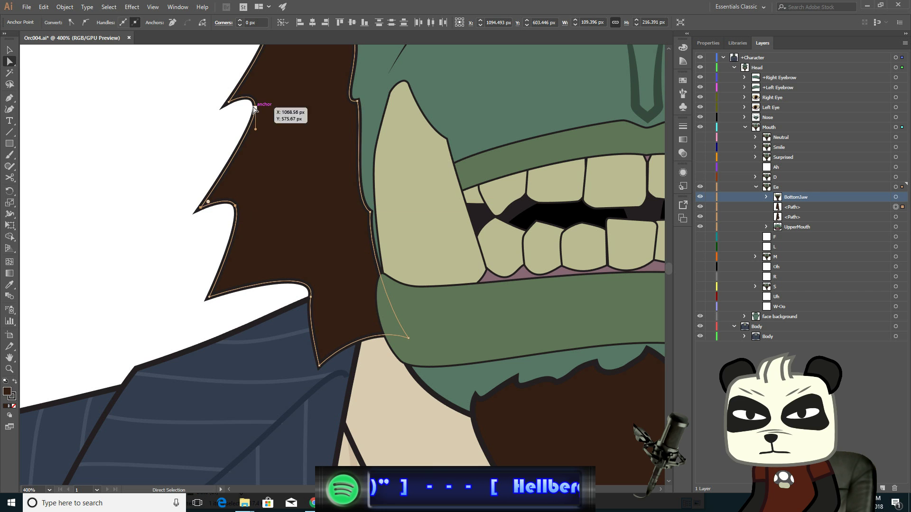
pyautogui.click(230, 102)
pyautogui.click(289, 156)
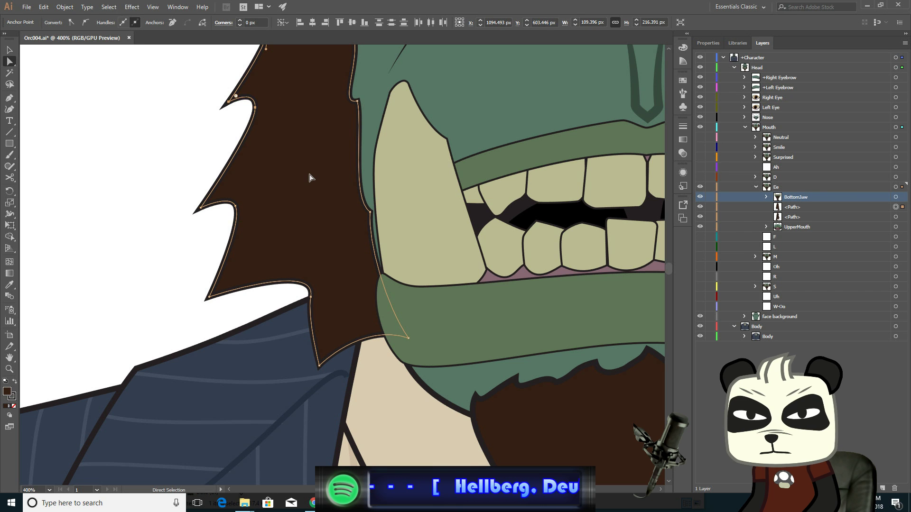
# - Zoom out to the whole face and toggle the S and Ee mouth layers to compare the two mouth shapes
pyautogui.click(11, 50)
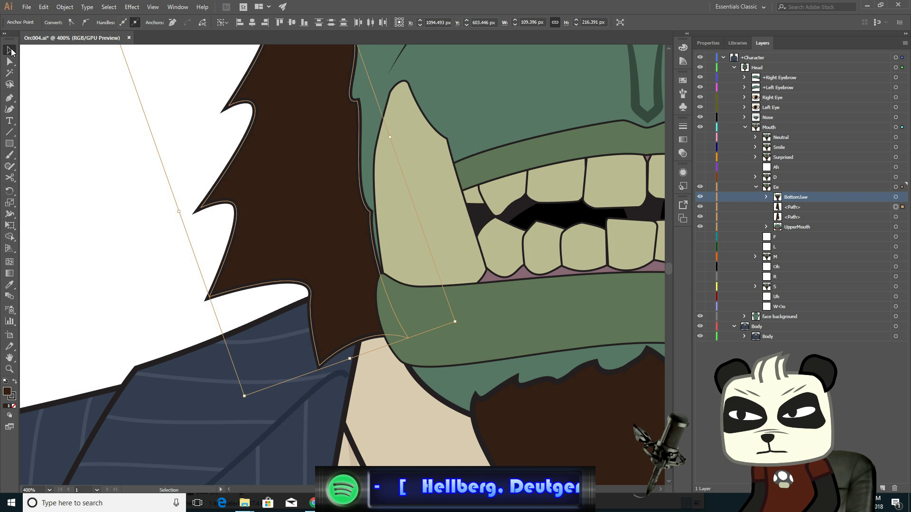
pyautogui.click(75, 117)
pyautogui.scroll(-2, 318, 216)
pyautogui.moveTo(471, 156); pyautogui.dragTo(310, 264)
pyautogui.scroll(-1, 348, 257)
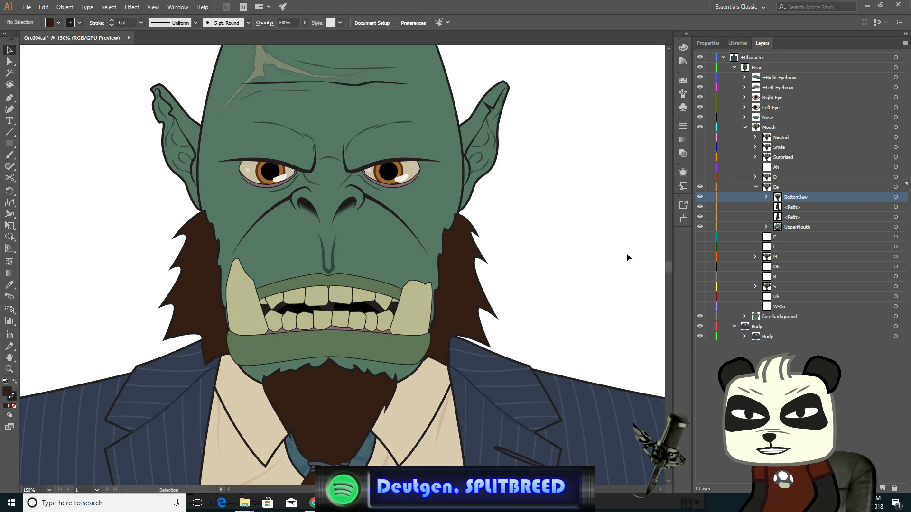
pyautogui.click(755, 187)
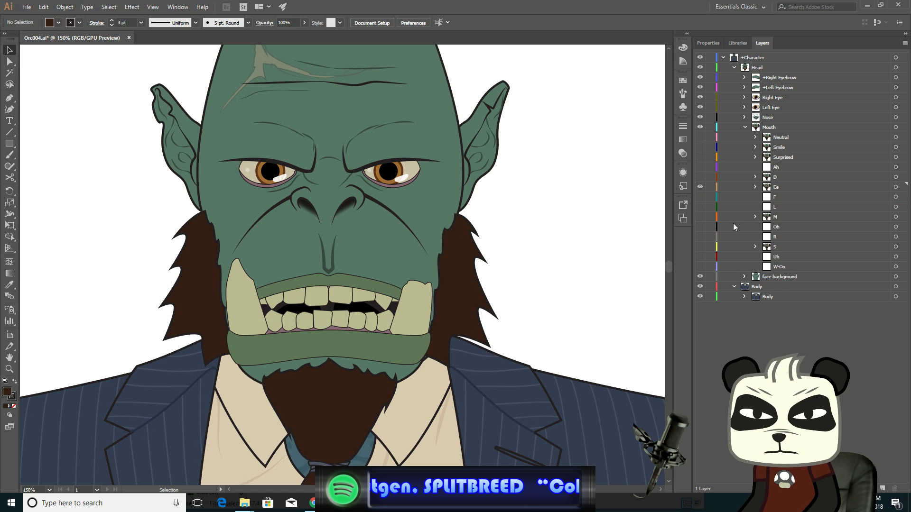
pyautogui.click(701, 247)
pyautogui.click(700, 187)
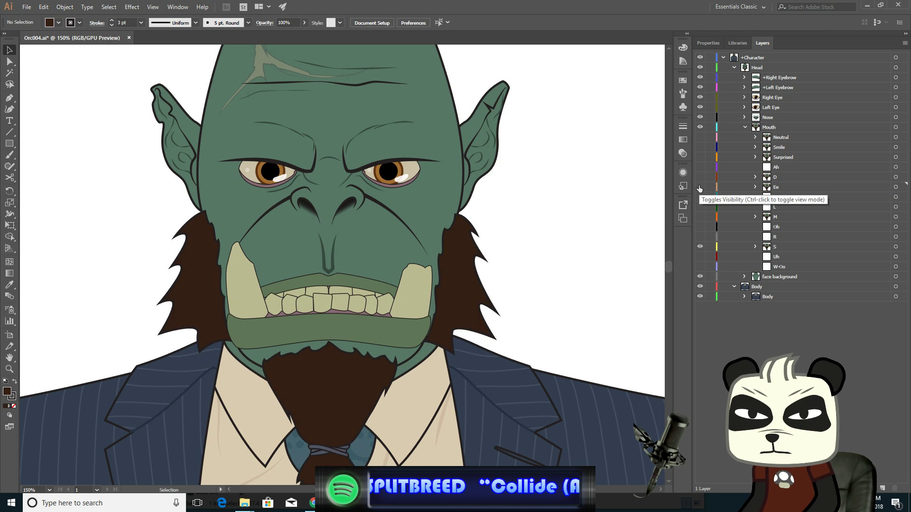
pyautogui.click(700, 187)
pyautogui.click(700, 187)
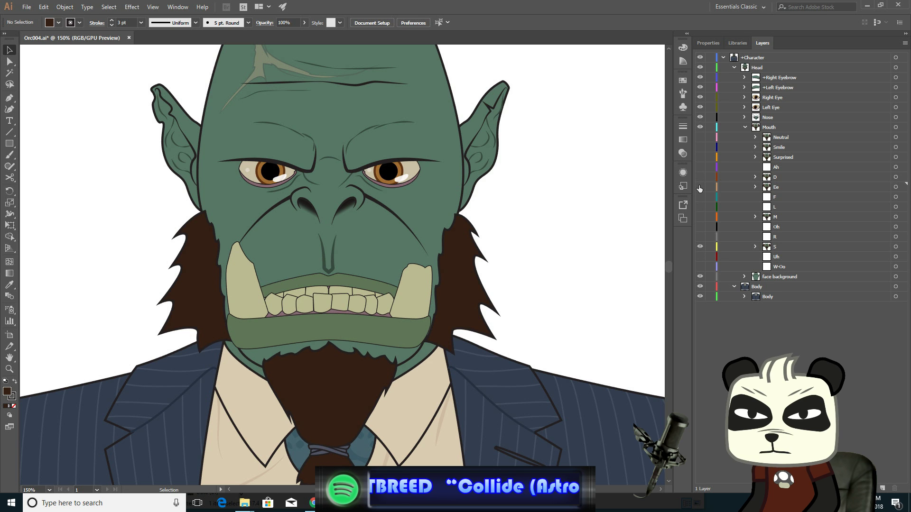
pyautogui.click(700, 187)
pyautogui.click(699, 187)
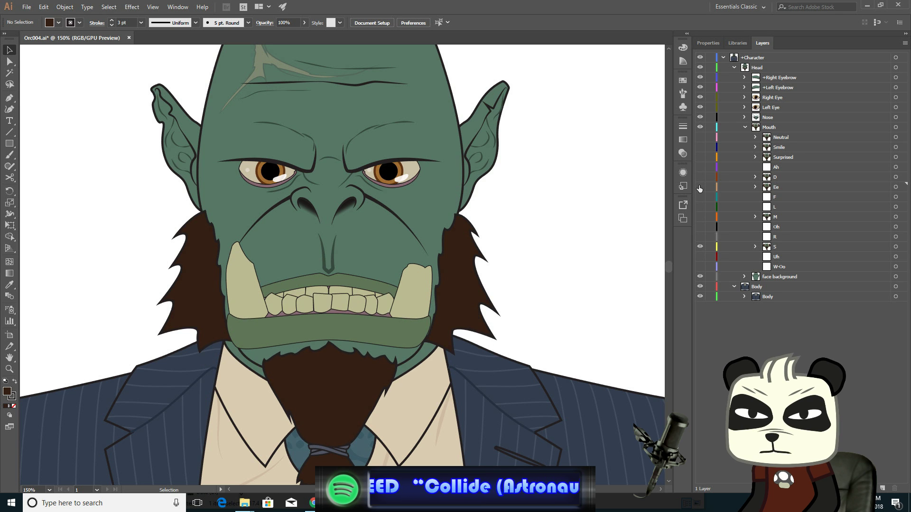
pyautogui.click(700, 187)
pyautogui.click(700, 187)
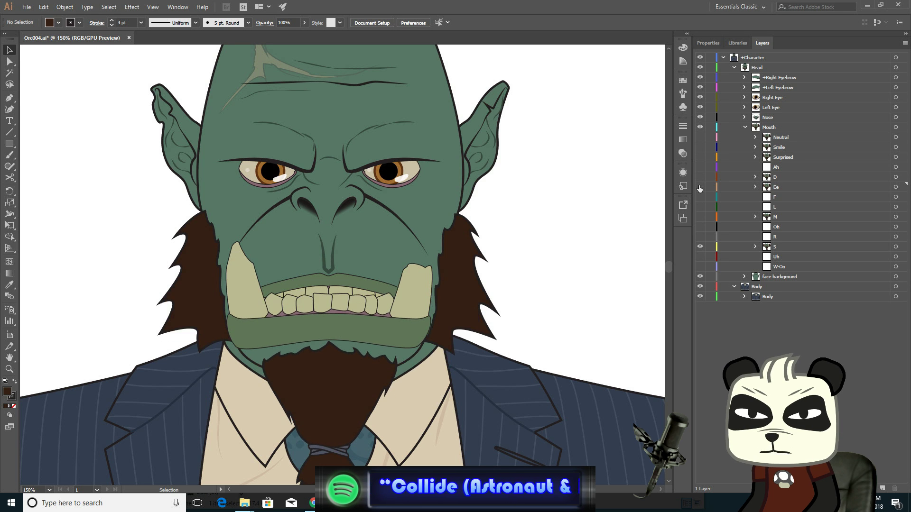
pyautogui.click(700, 187)
pyautogui.click(700, 187)
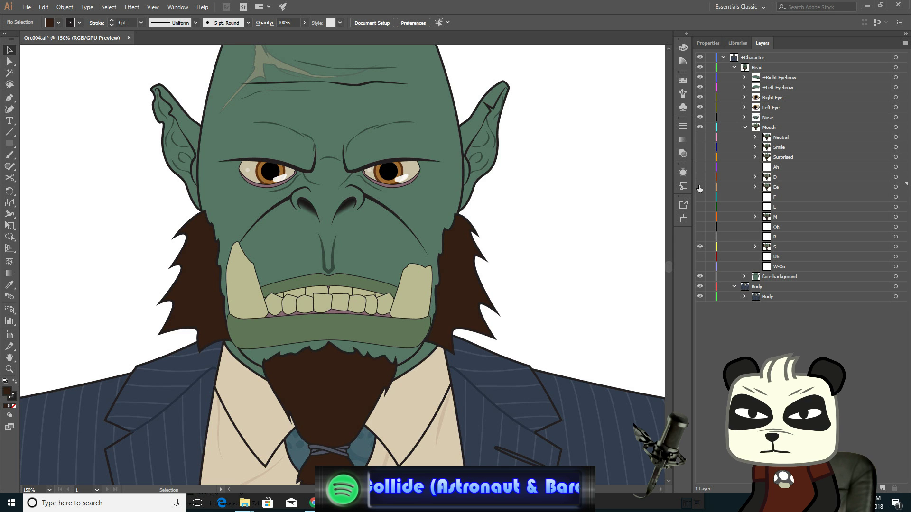
pyautogui.click(700, 187)
pyautogui.click(700, 187)
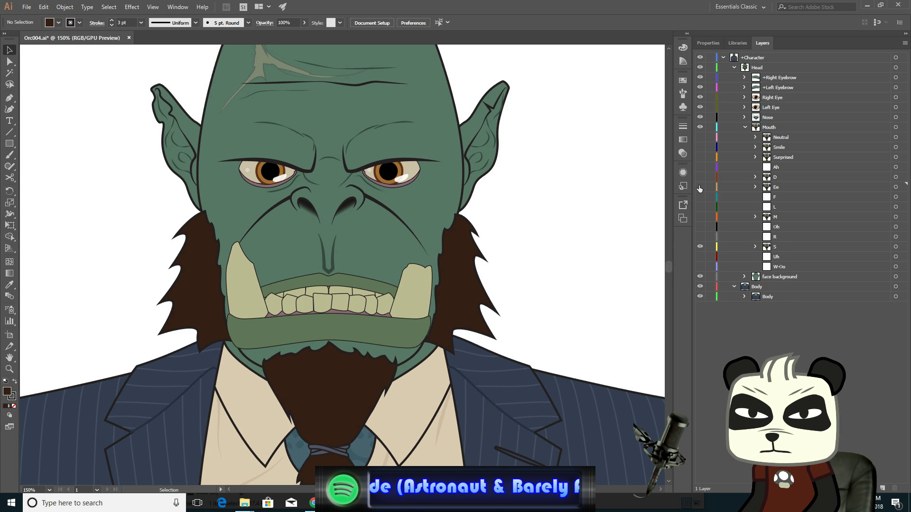
pyautogui.click(700, 187)
pyautogui.click(700, 187)
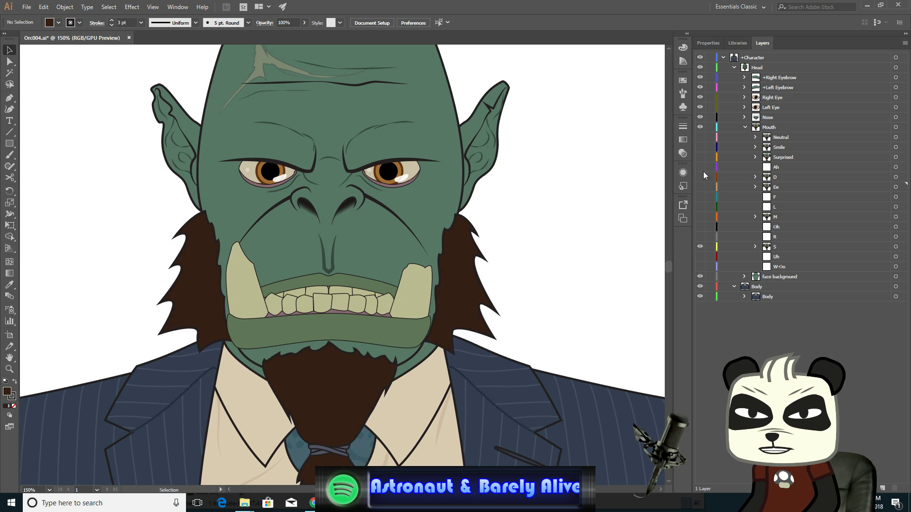
# - Toggle the Neutral, Ee and S mouth layers on and off to compare each pose against the neutral face
pyautogui.click(701, 137)
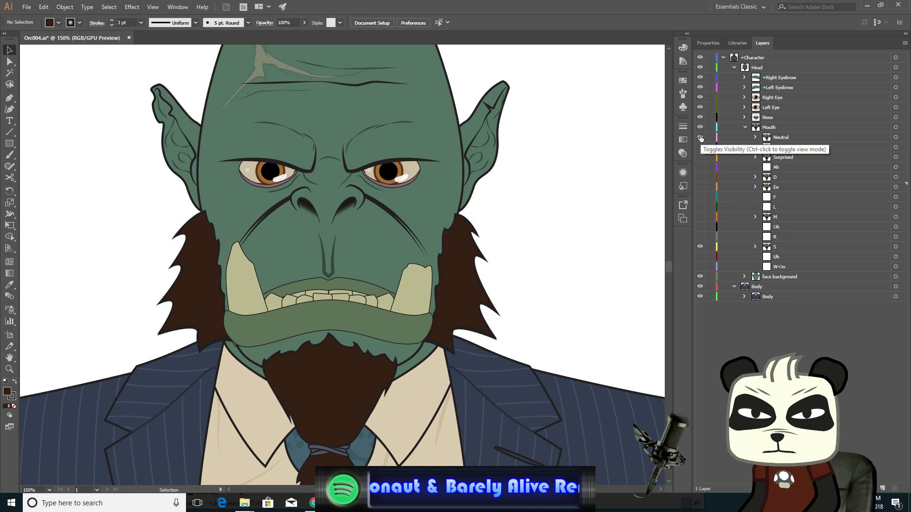
pyautogui.click(700, 137)
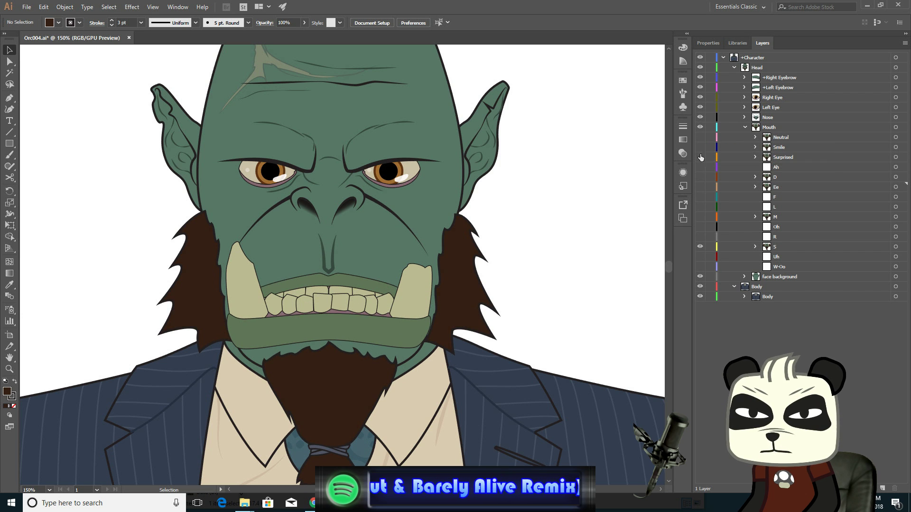
pyautogui.click(700, 247)
pyautogui.click(699, 247)
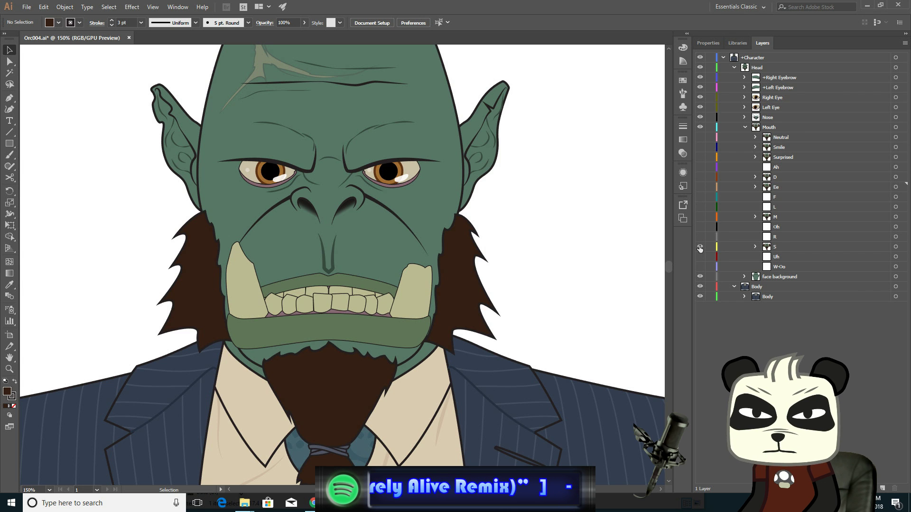
pyautogui.click(700, 186)
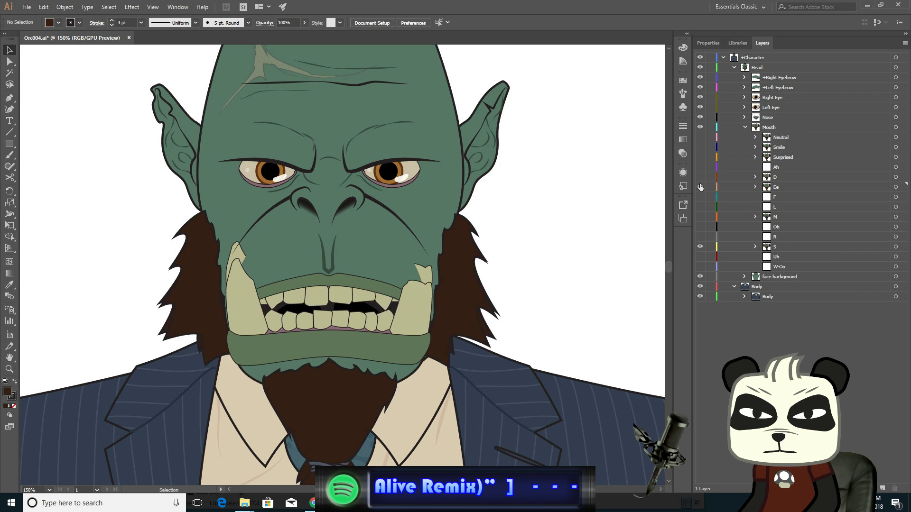
pyautogui.click(701, 138)
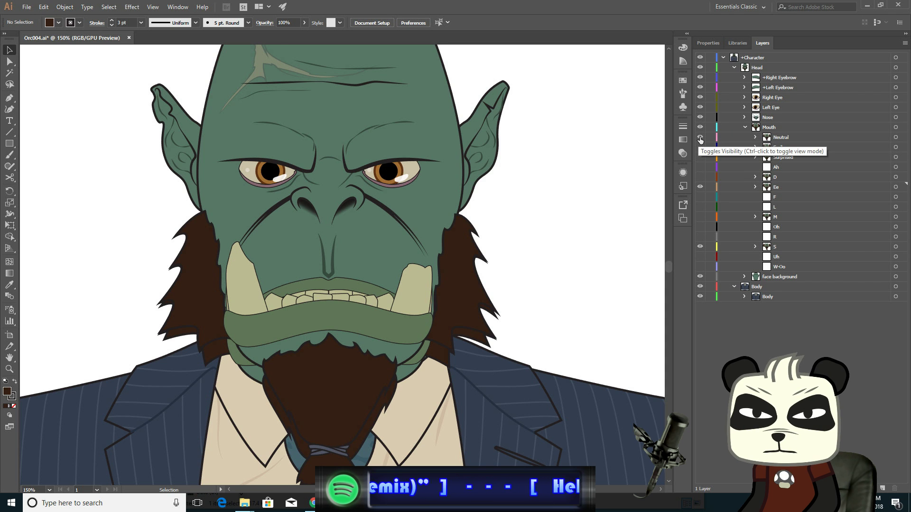
pyautogui.click(701, 187)
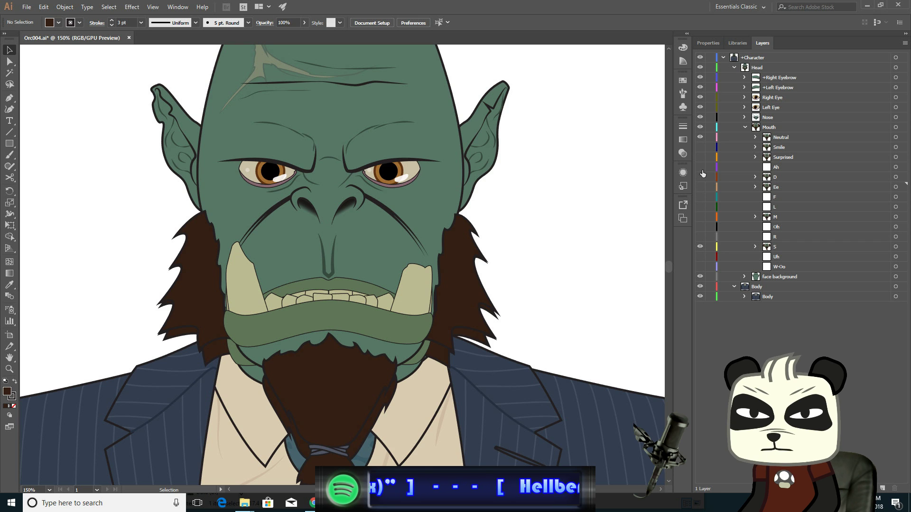
pyautogui.click(700, 137)
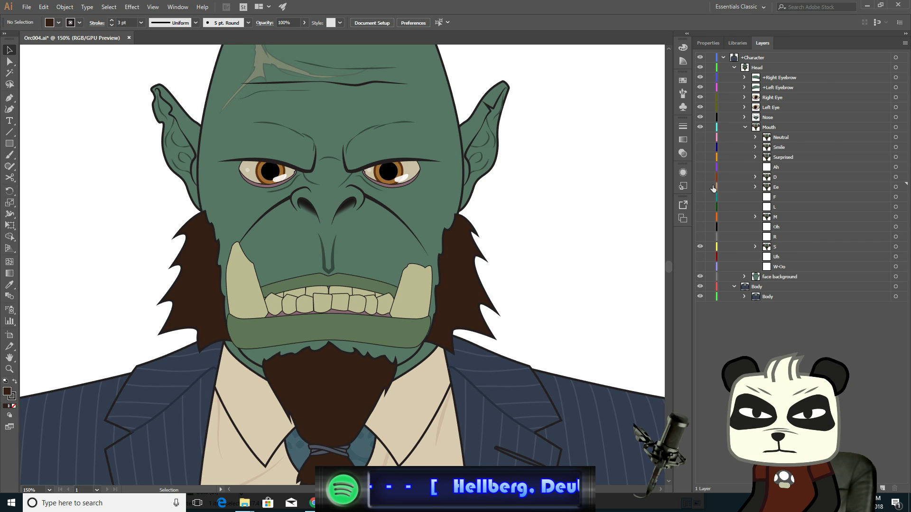
pyautogui.click(700, 187)
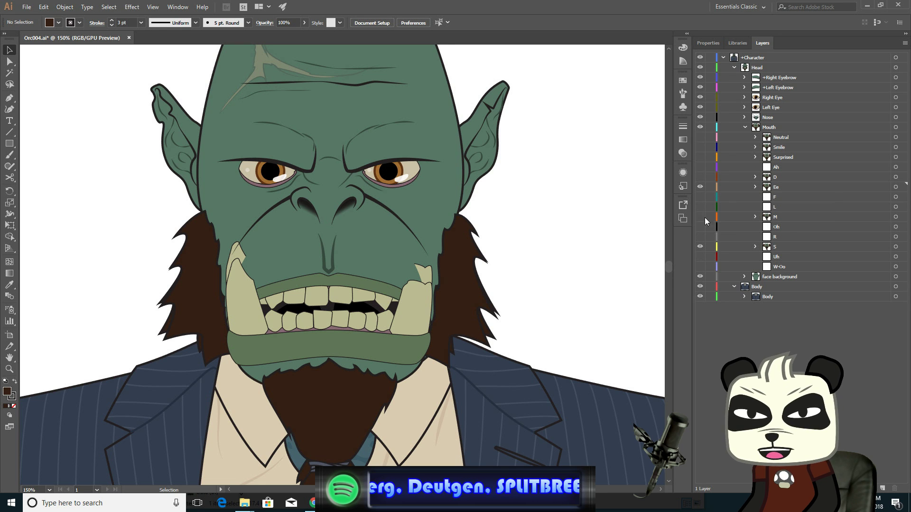
pyautogui.click(701, 247)
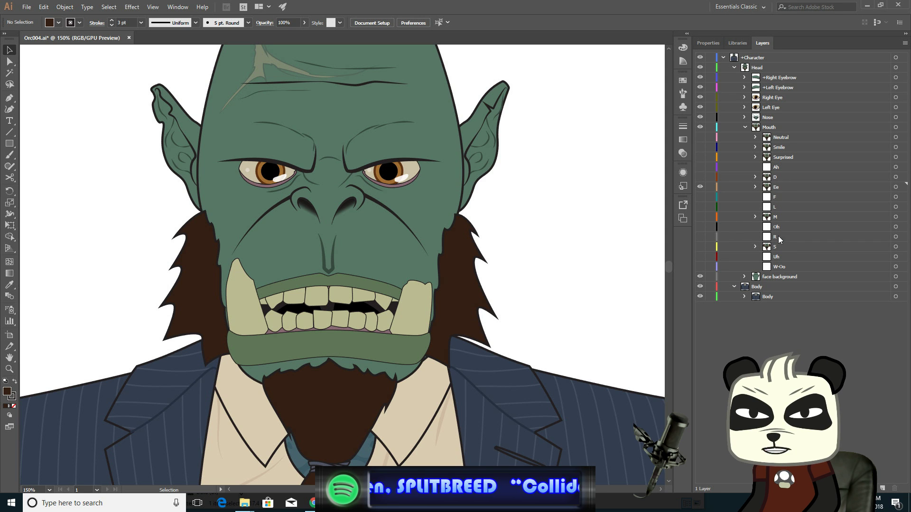
pyautogui.click(700, 246)
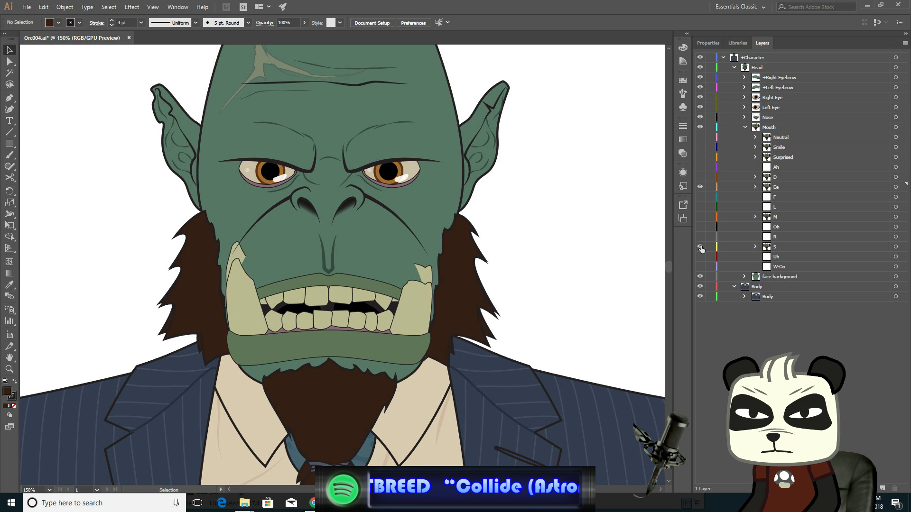
pyautogui.click(700, 247)
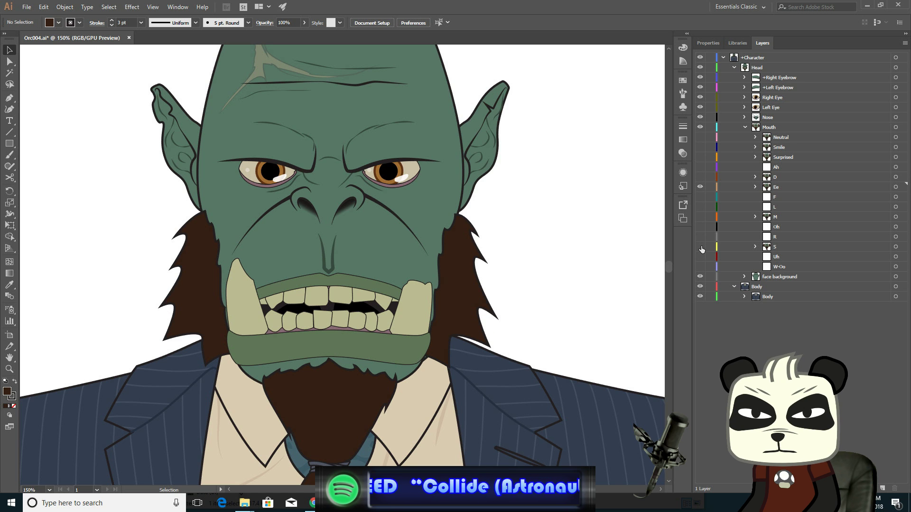
# - Toggle the Ee mouth layer on and off against the S layer to compare the two mouth poses
pyautogui.click(700, 247)
pyautogui.click(701, 246)
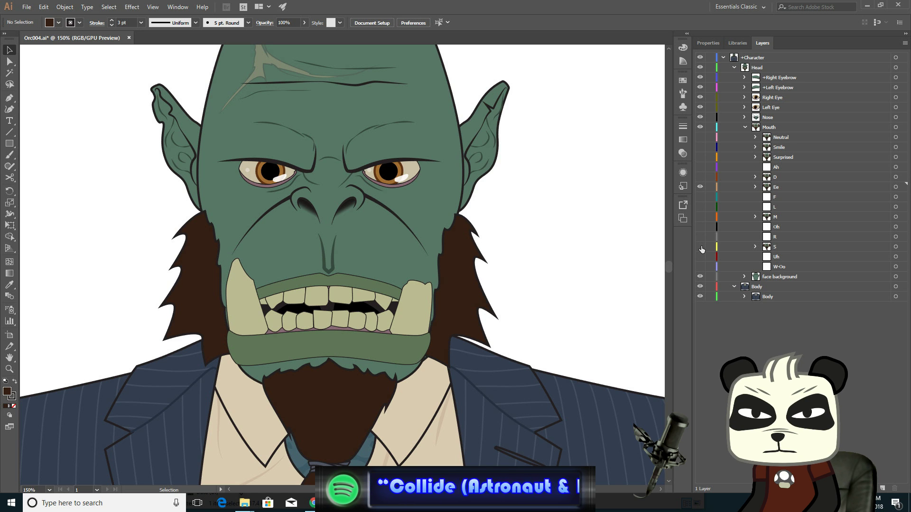
pyautogui.click(701, 247)
pyautogui.click(701, 247)
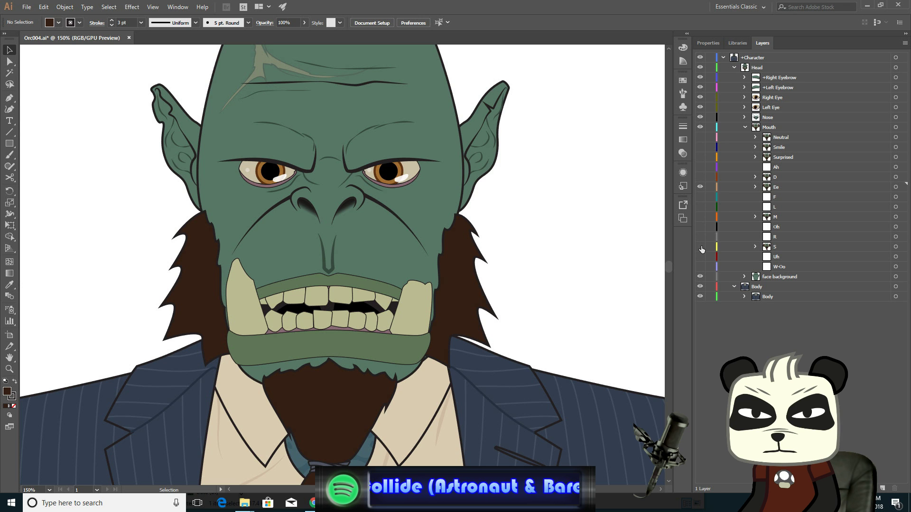
pyautogui.click(700, 187)
pyautogui.click(700, 188)
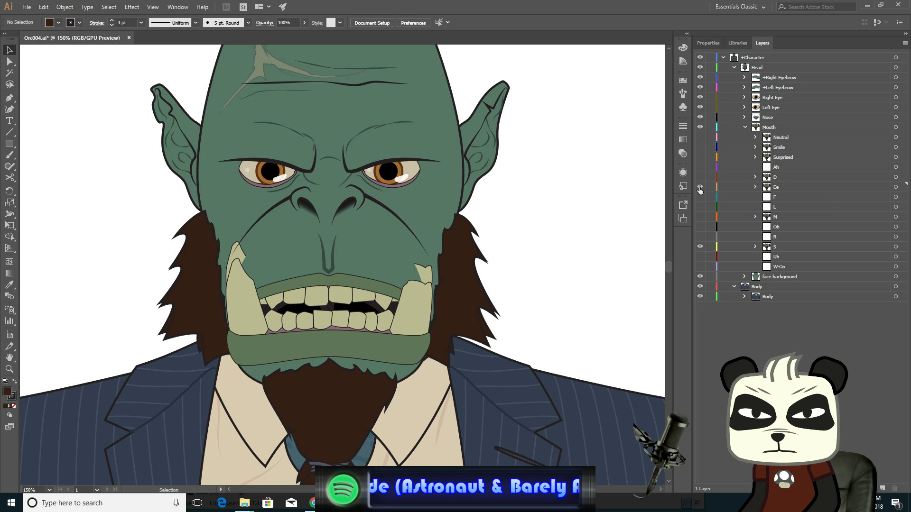
pyautogui.click(700, 188)
pyautogui.click(700, 187)
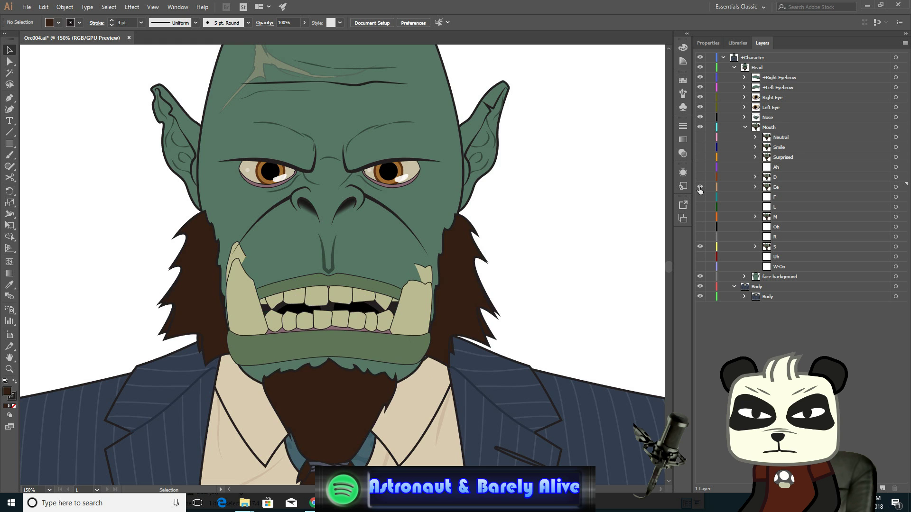
pyautogui.click(700, 188)
pyautogui.click(700, 188)
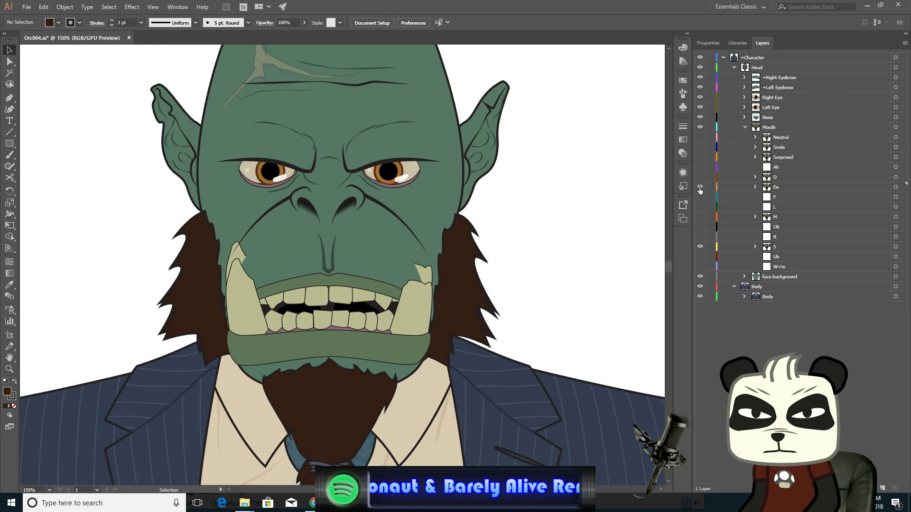
pyautogui.click(700, 188)
pyautogui.click(700, 188)
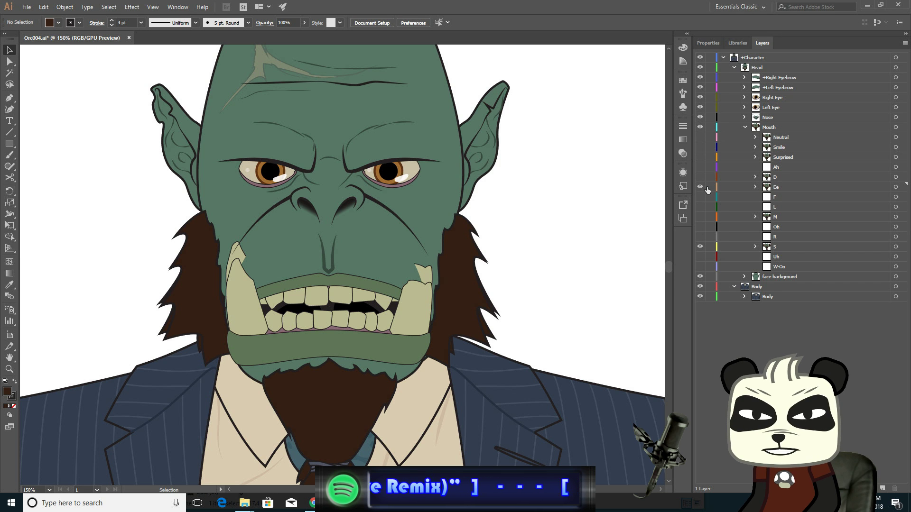
# - Hide the S layer and nudge the lower ends of both cheek crease lines slightly downward on the Ee face
pyautogui.click(700, 247)
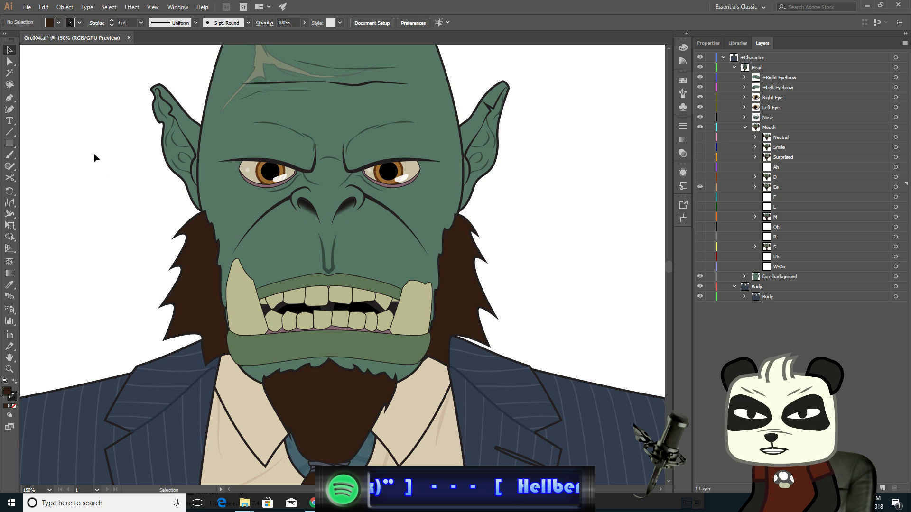
pyautogui.click(10, 61)
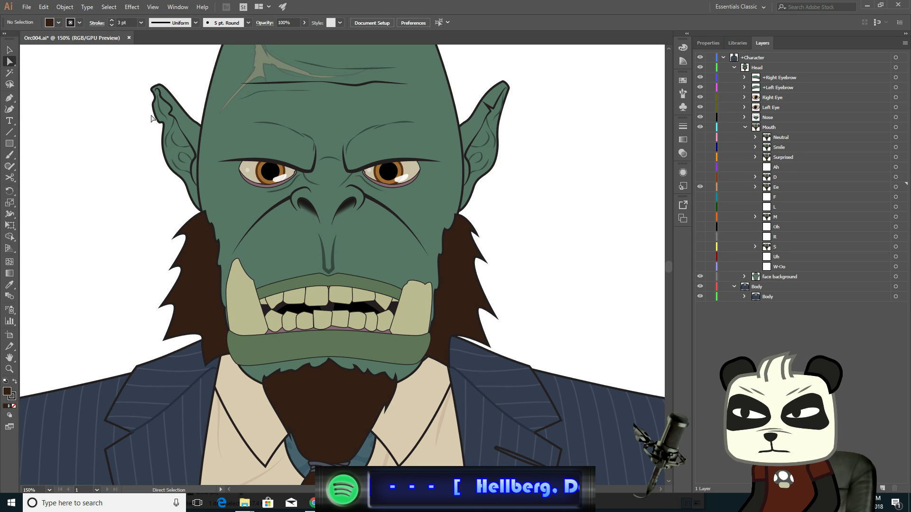
pyautogui.click(429, 256)
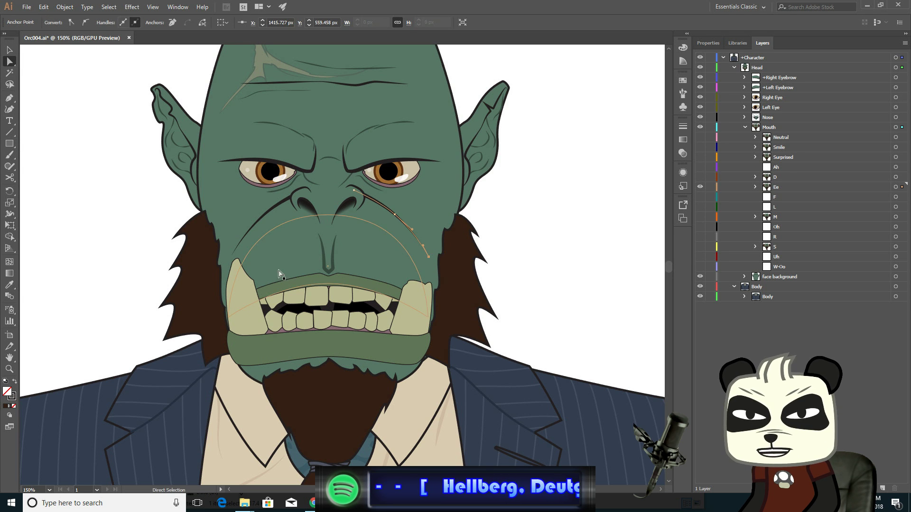
pyautogui.keyDown('shift'); pyautogui.click(231, 256); pyautogui.keyUp('shift')
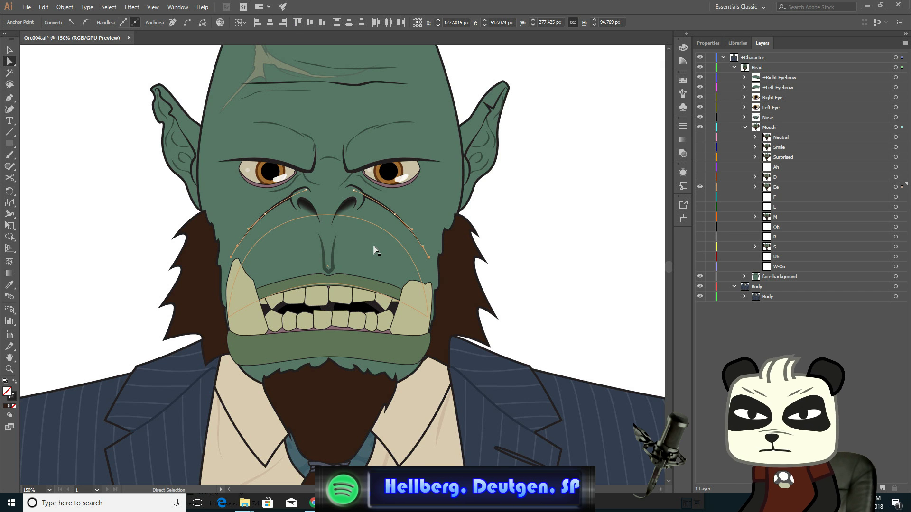
pyautogui.click(9, 50)
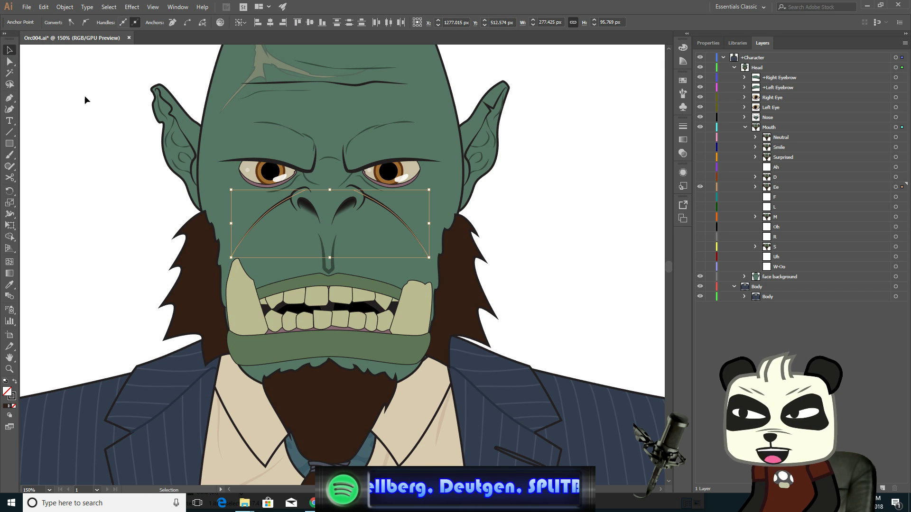
pyautogui.click(608, 202)
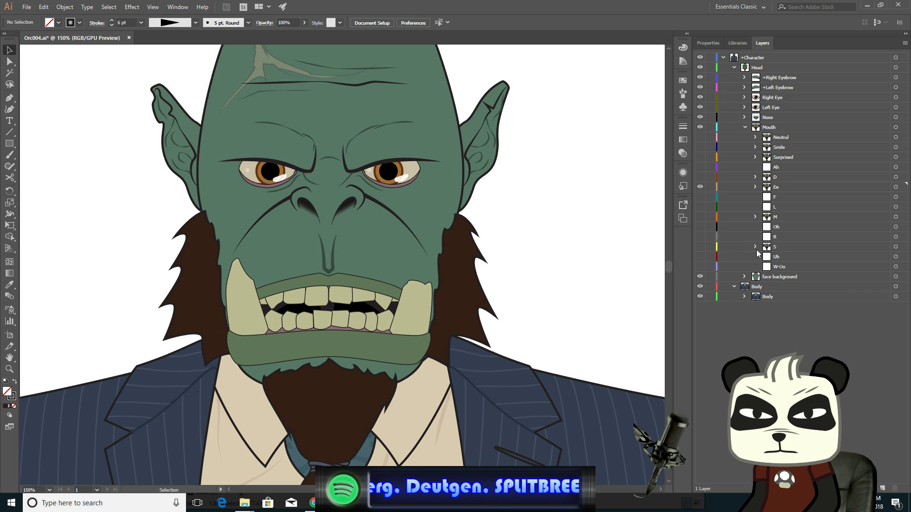
# - Switch between the S and Ee mouth layers to compare the cheek creases
pyautogui.click(700, 247)
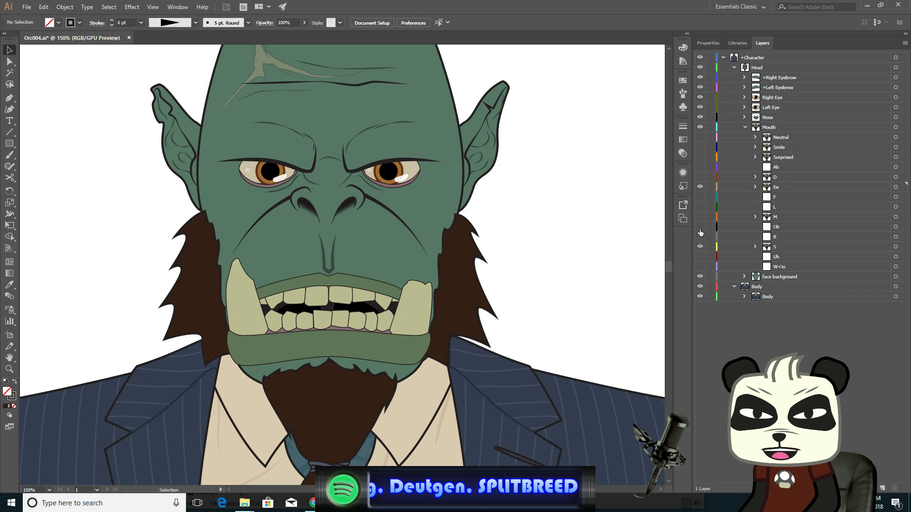
pyautogui.click(701, 187)
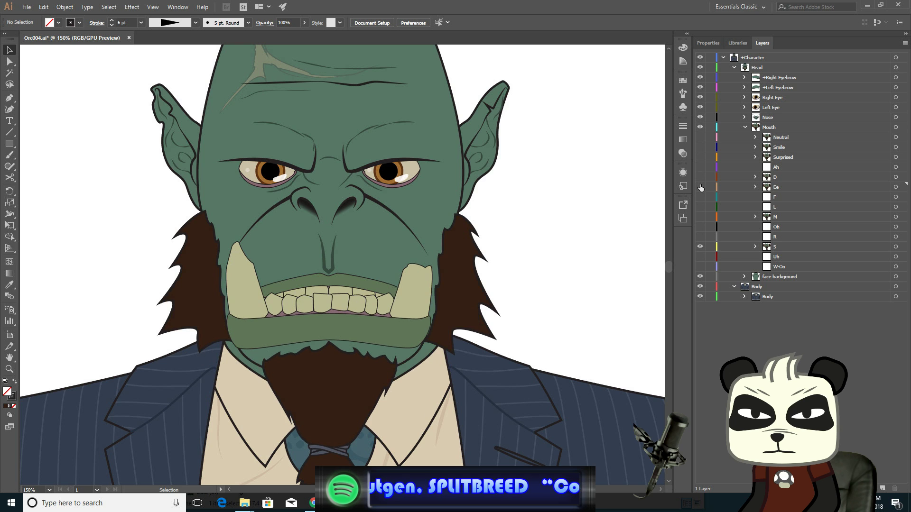
pyautogui.click(700, 187)
pyautogui.click(701, 188)
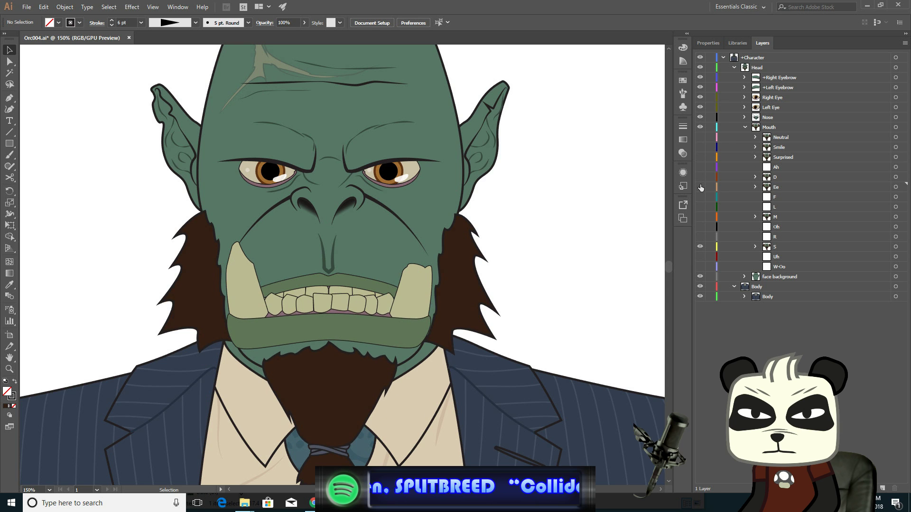
pyautogui.click(701, 187)
pyautogui.click(701, 187)
pyautogui.click(701, 187)
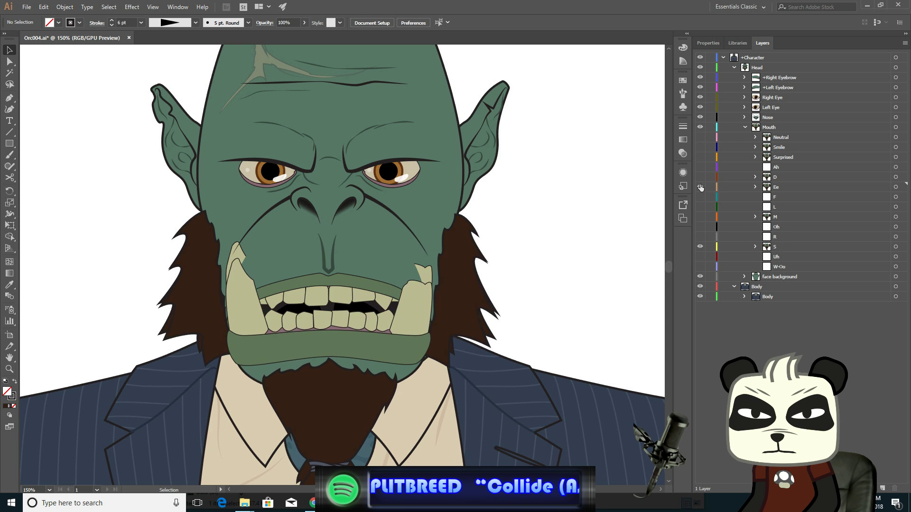
pyautogui.click(700, 188)
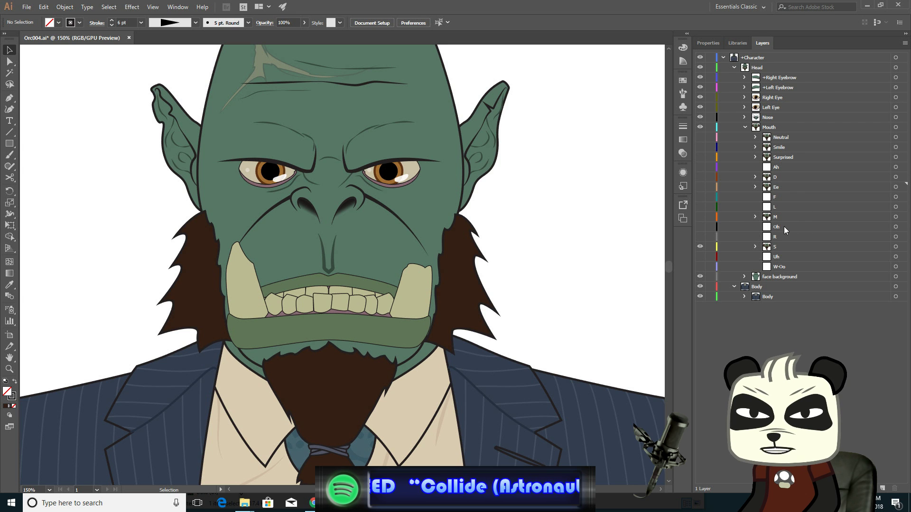
pyautogui.click(701, 246)
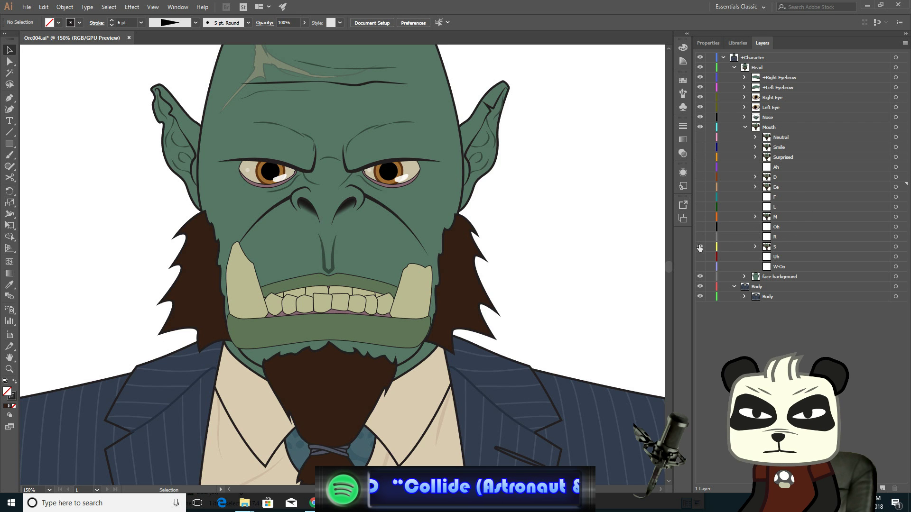
pyautogui.click(700, 186)
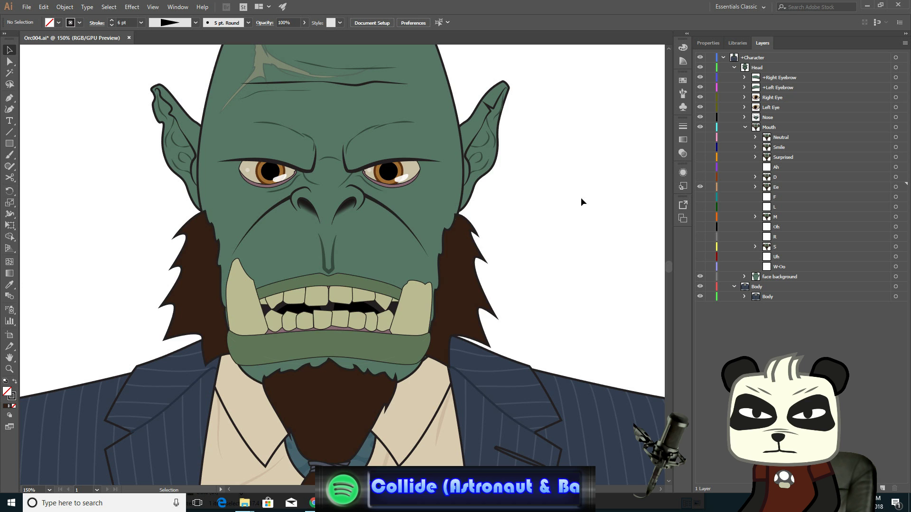
# - Lower the bottom ends of both cheek crease lines a little further, nudging them down twice, and deselect
pyautogui.click(8, 62)
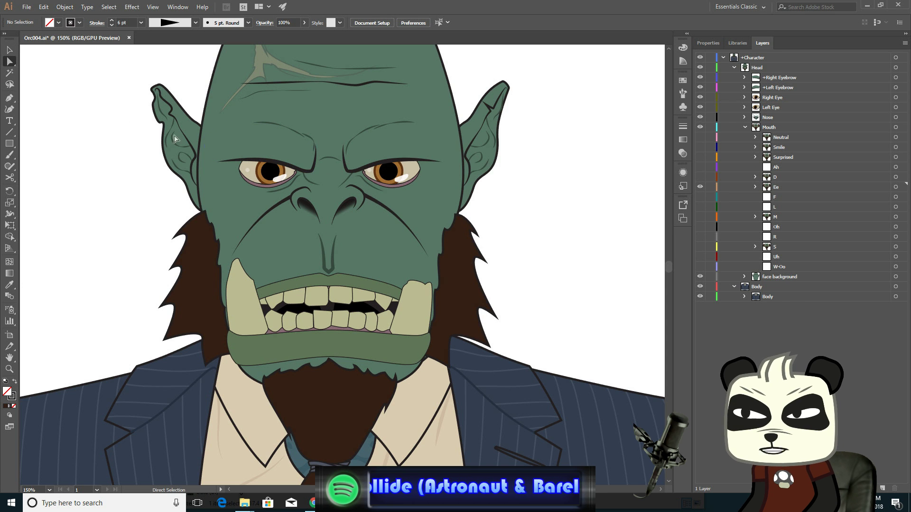
pyautogui.click(429, 259)
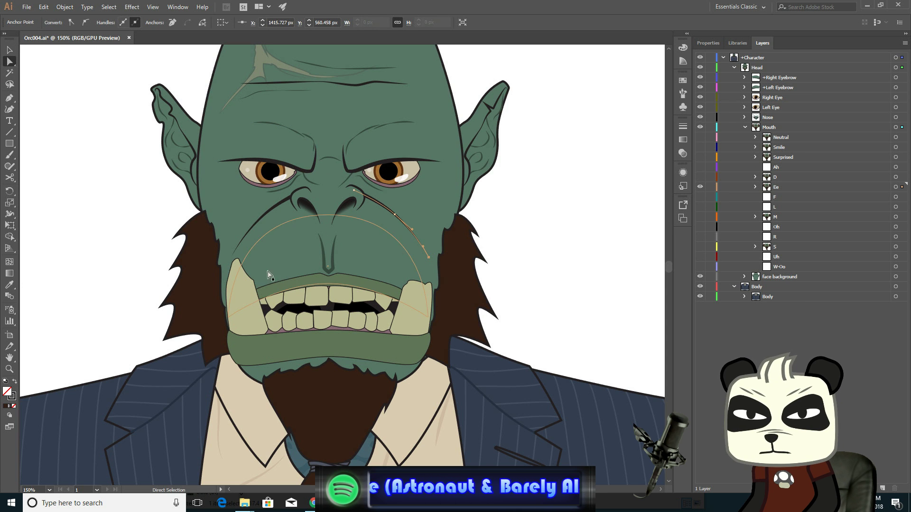
pyautogui.keyDown('shift'); pyautogui.click(232, 258); pyautogui.keyUp('shift')
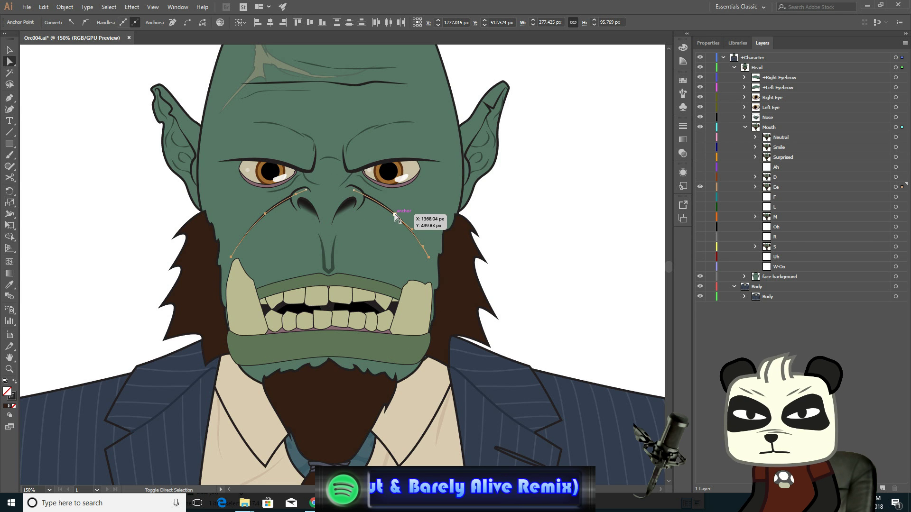
pyautogui.press('Down')
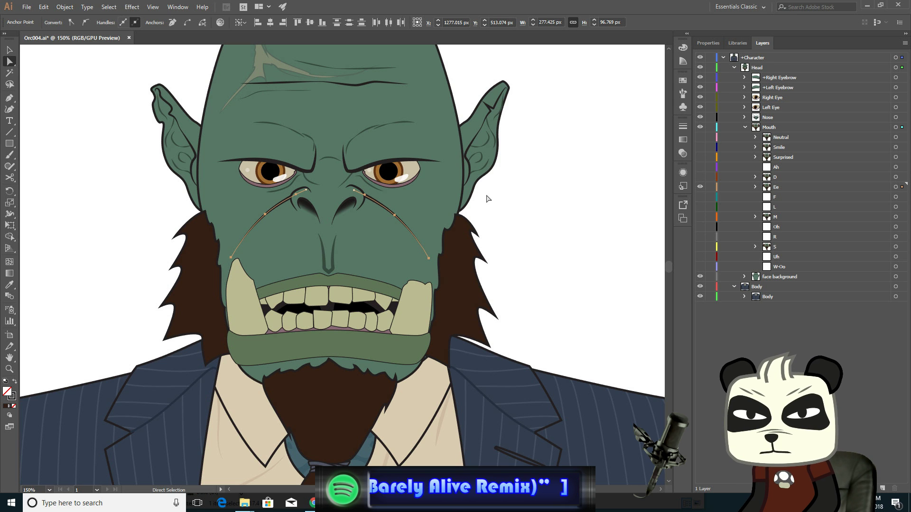
pyautogui.click(9, 50)
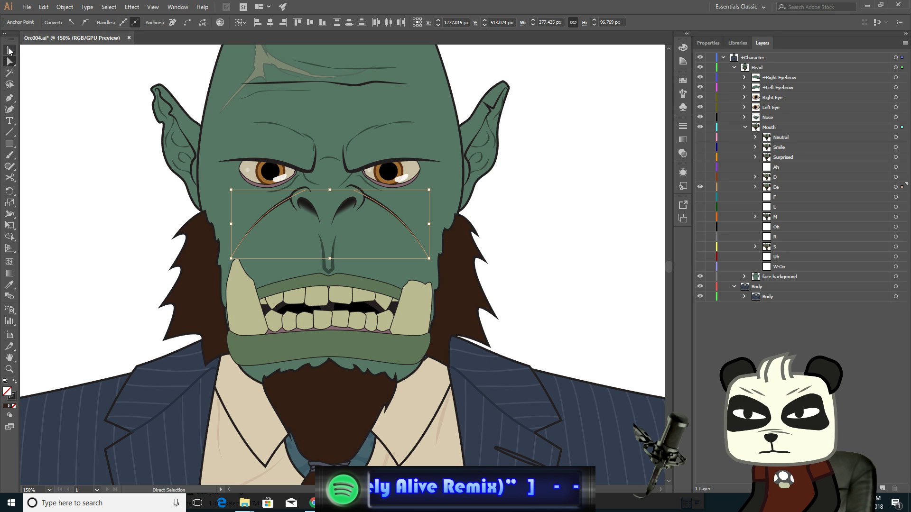
pyautogui.click(100, 135)
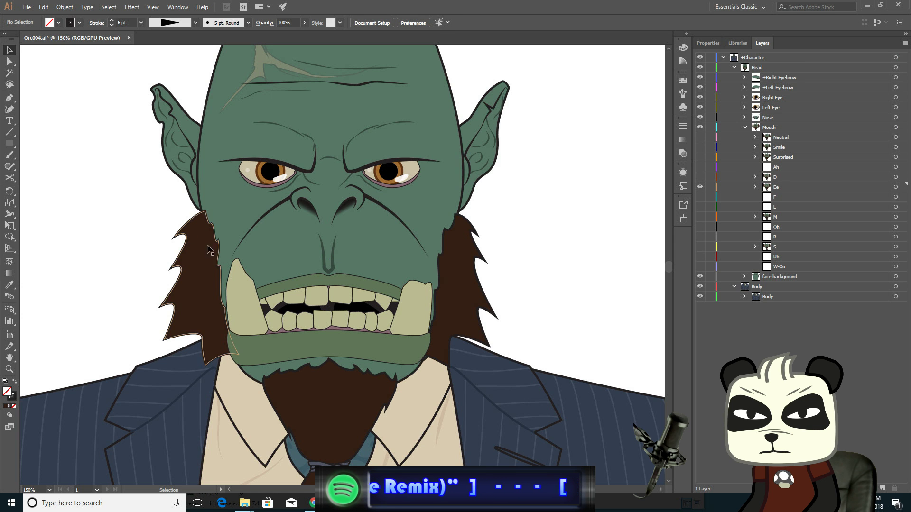
pyautogui.click(236, 255)
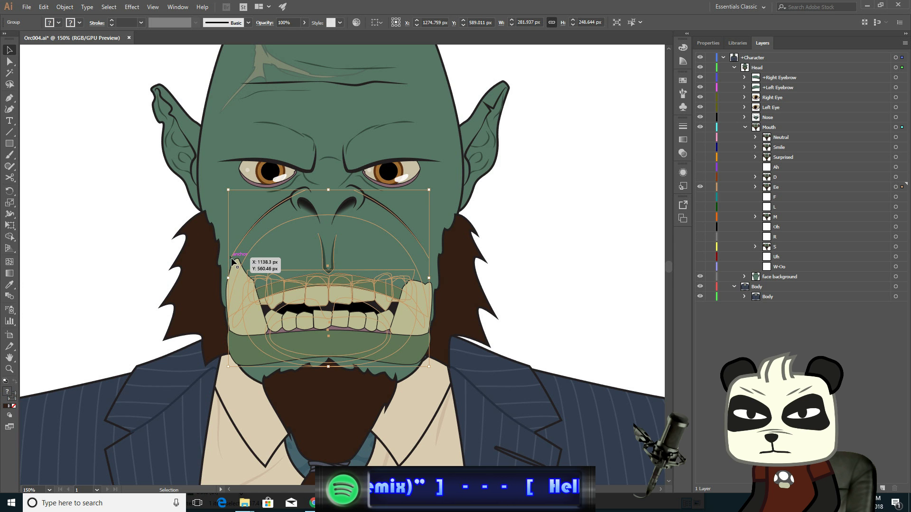
pyautogui.press('a')
pyautogui.click(56, 112)
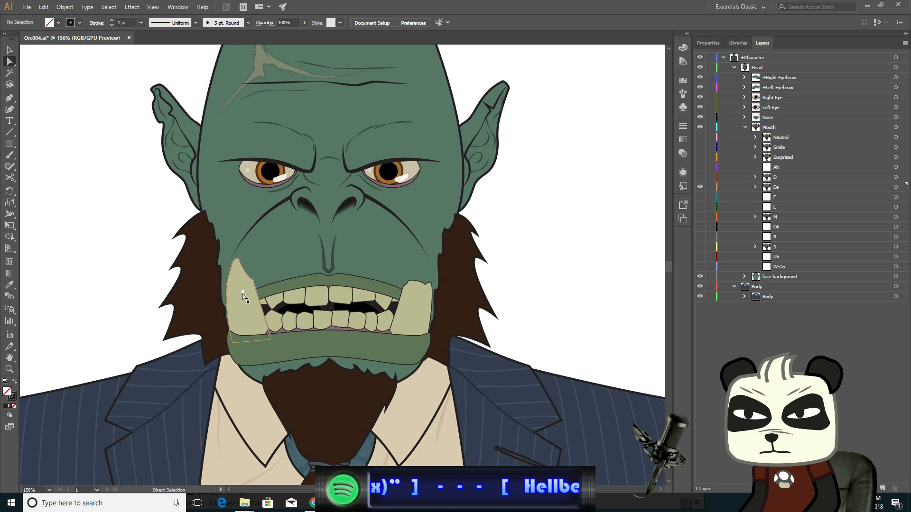
pyautogui.click(231, 257)
pyautogui.keyDown('shift'); pyautogui.click(429, 260); pyautogui.keyUp('shift')
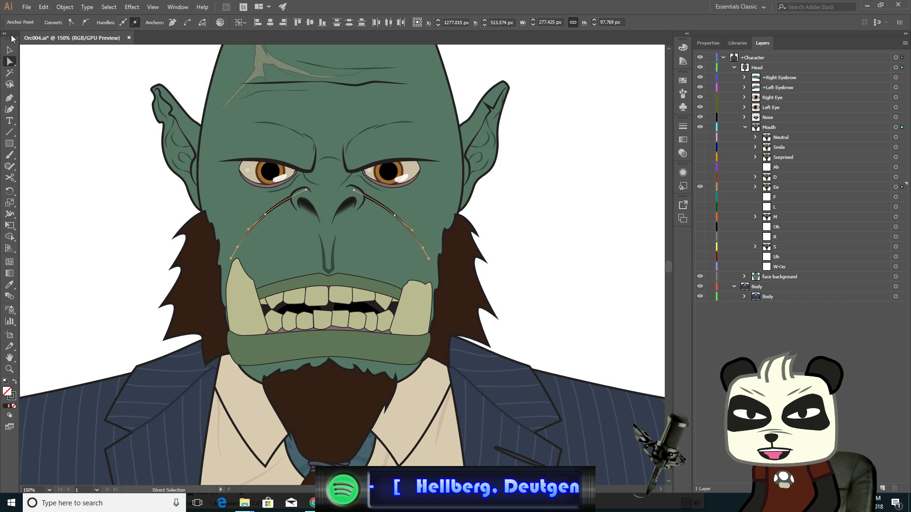
pyautogui.click(10, 49)
pyautogui.click(69, 124)
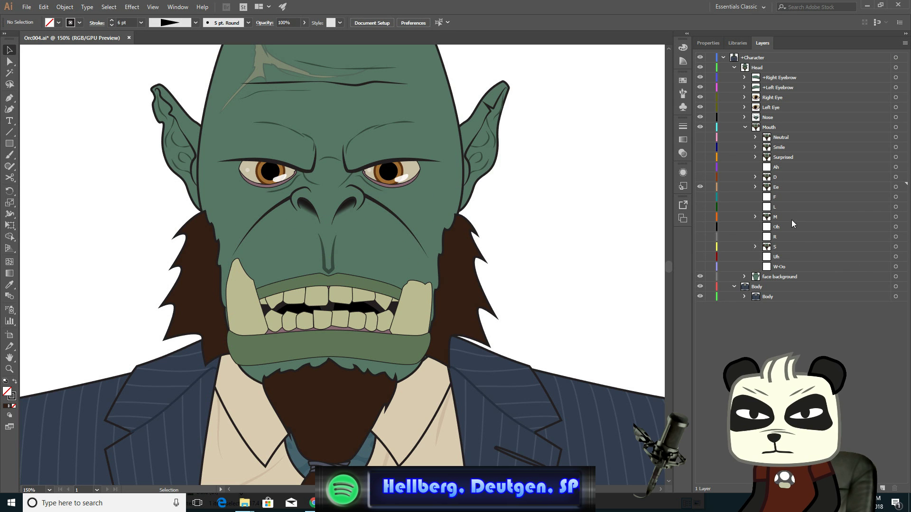
# - Toggle the Ee layer on and off over the S layer to check the adjusted cheek creases
pyautogui.click(700, 247)
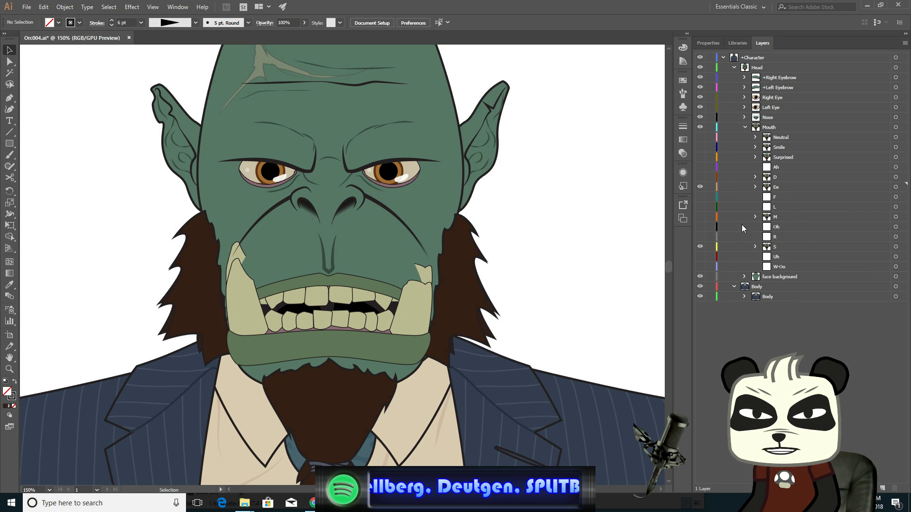
pyautogui.click(700, 185)
pyautogui.click(701, 185)
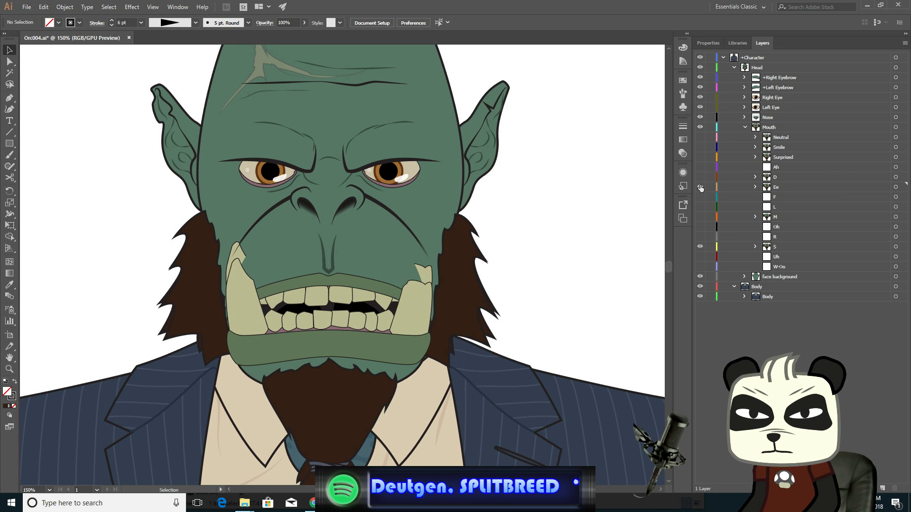
pyautogui.click(700, 187)
pyautogui.click(701, 187)
pyautogui.click(700, 187)
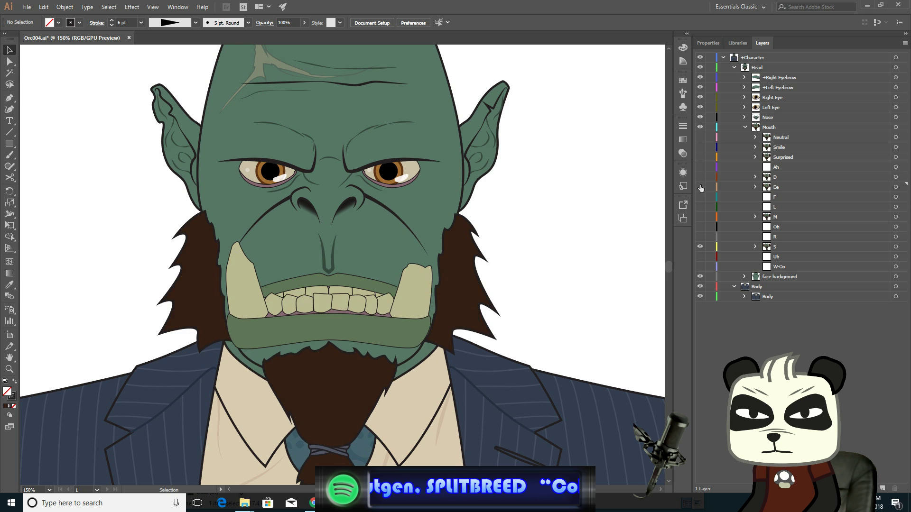
pyautogui.click(700, 187)
pyautogui.click(700, 187)
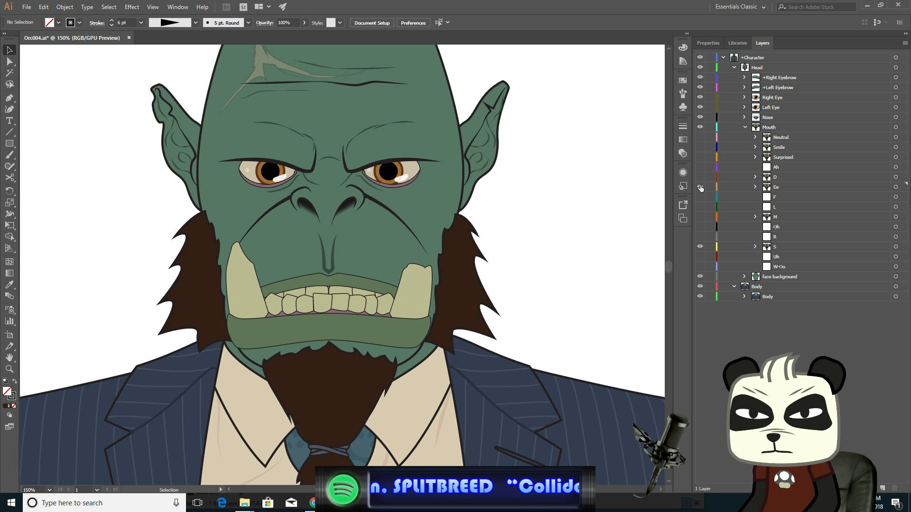
pyautogui.click(700, 186)
pyautogui.click(700, 187)
pyautogui.click(700, 187)
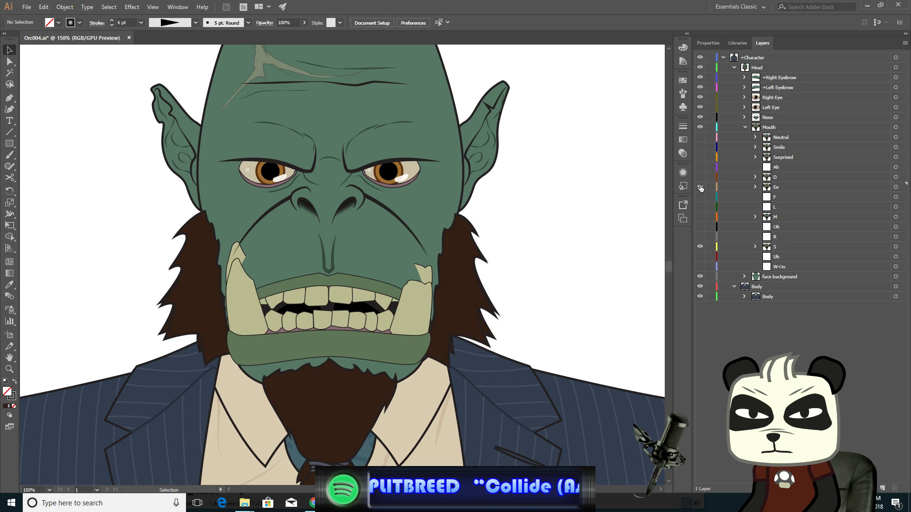
pyautogui.click(700, 187)
pyautogui.click(700, 187)
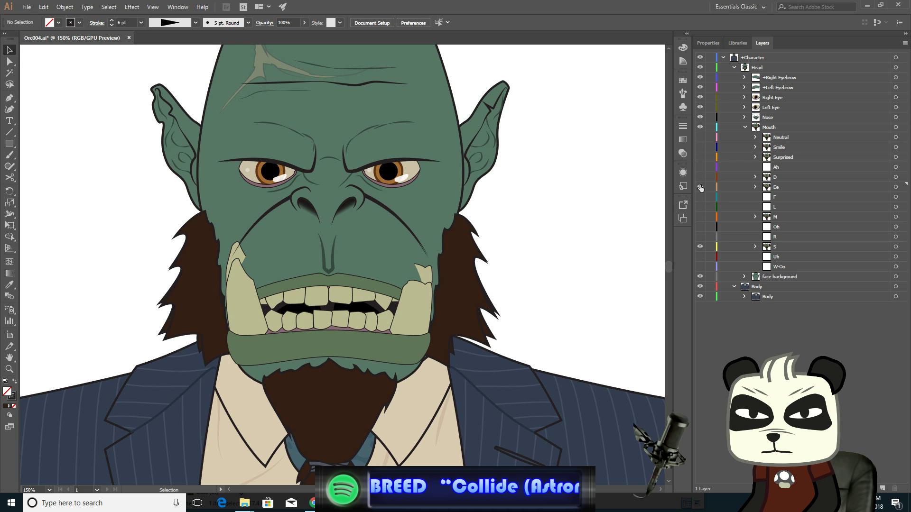
# - Repeatedly flip the Ee layer's visibility over the S mouth shape to compare the two faces
pyautogui.click(700, 187)
pyautogui.click(700, 187)
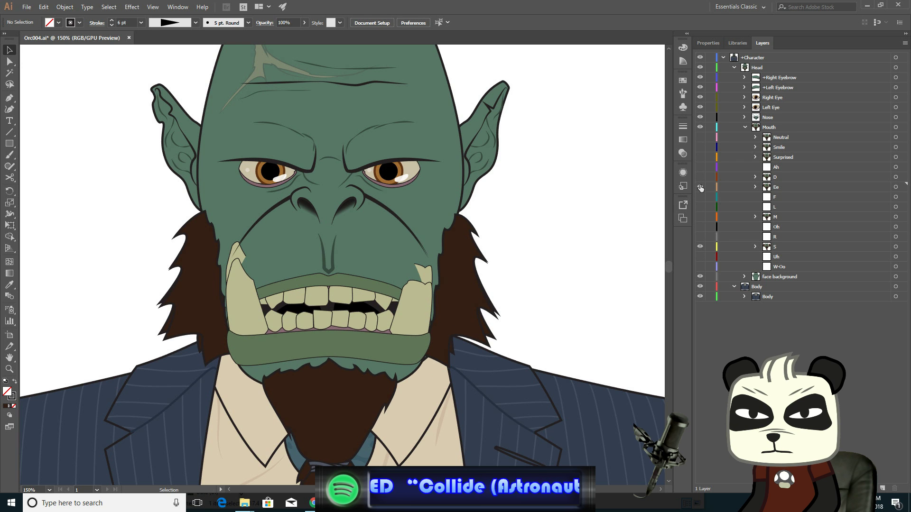
pyautogui.click(700, 187)
pyautogui.click(700, 187)
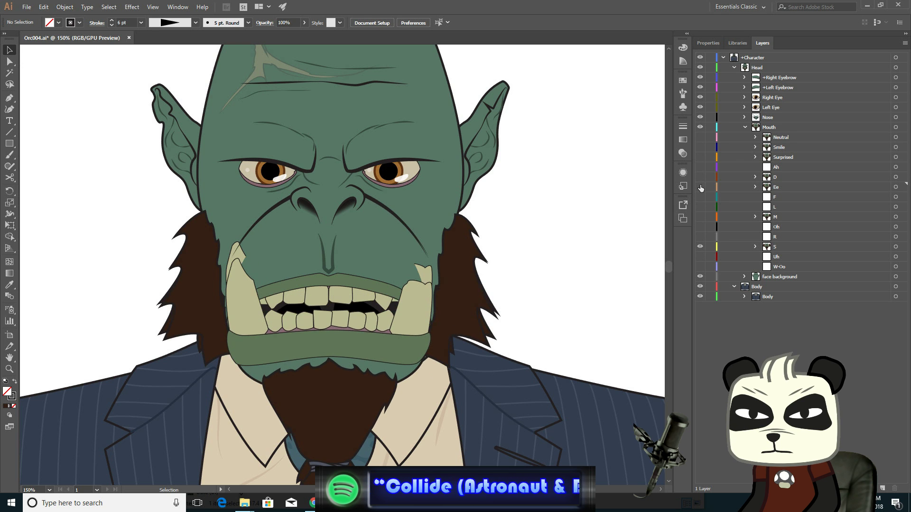
pyautogui.click(700, 187)
pyautogui.click(701, 187)
pyautogui.click(701, 187)
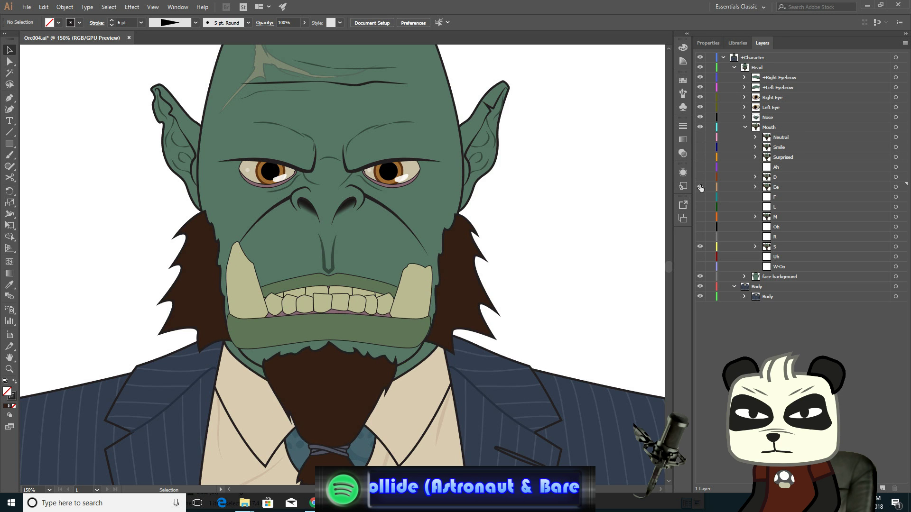
pyautogui.click(700, 187)
pyautogui.click(701, 187)
pyautogui.click(700, 187)
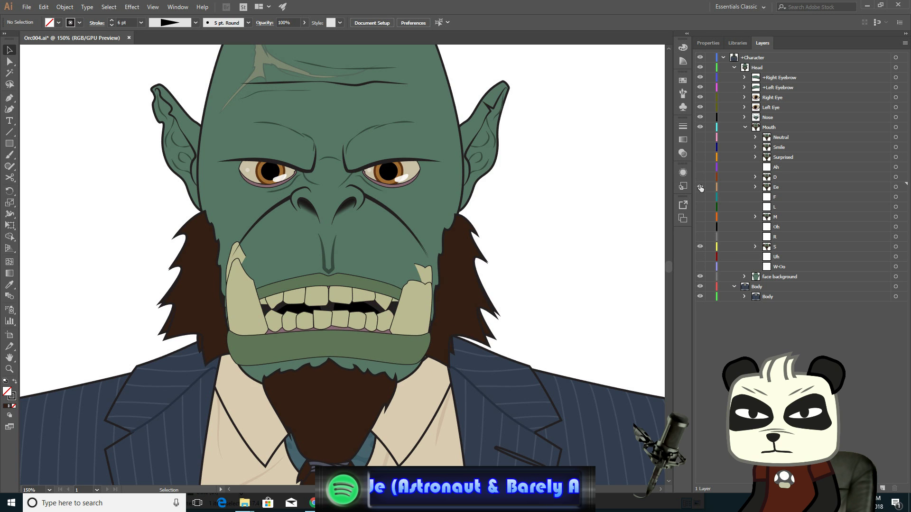
pyautogui.click(700, 187)
pyautogui.click(700, 187)
pyautogui.click(700, 187)
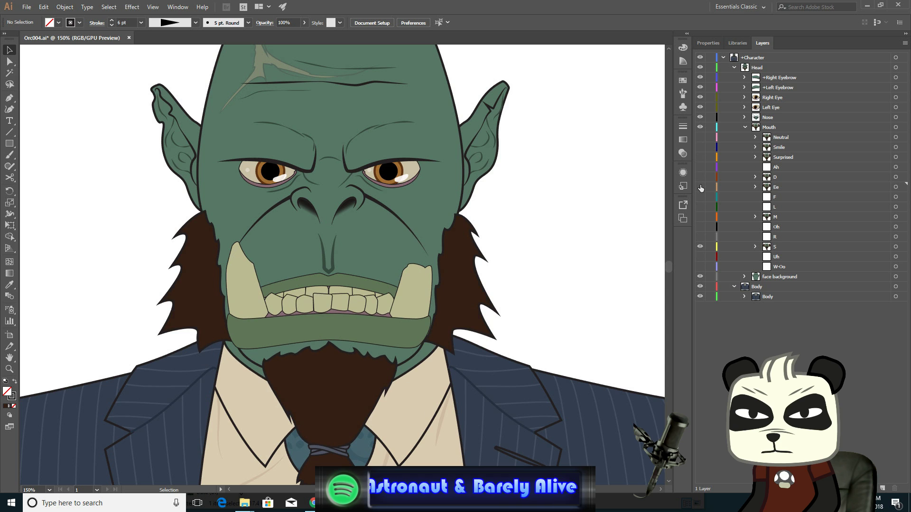
pyautogui.click(700, 187)
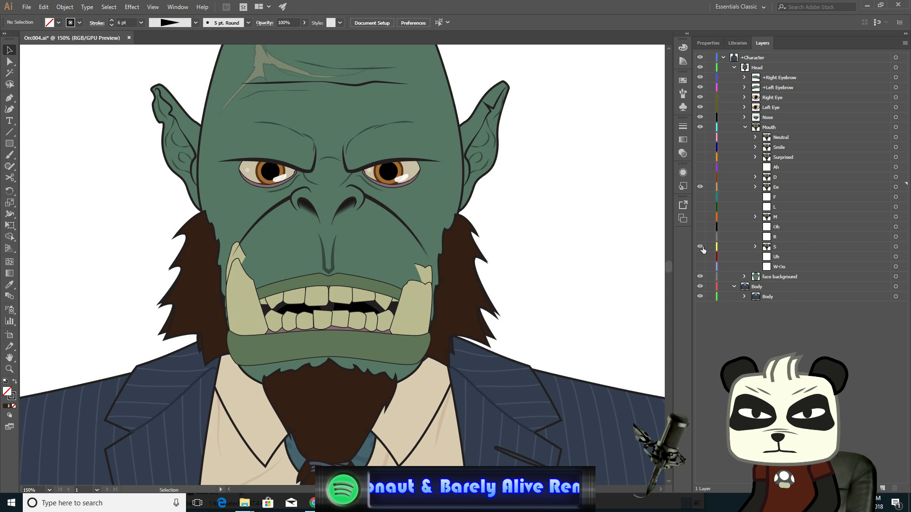
# - Switch the visible mouth from the S and Ee layers back to the Neutral layer and save the document
pyautogui.click(700, 247)
pyautogui.click(700, 187)
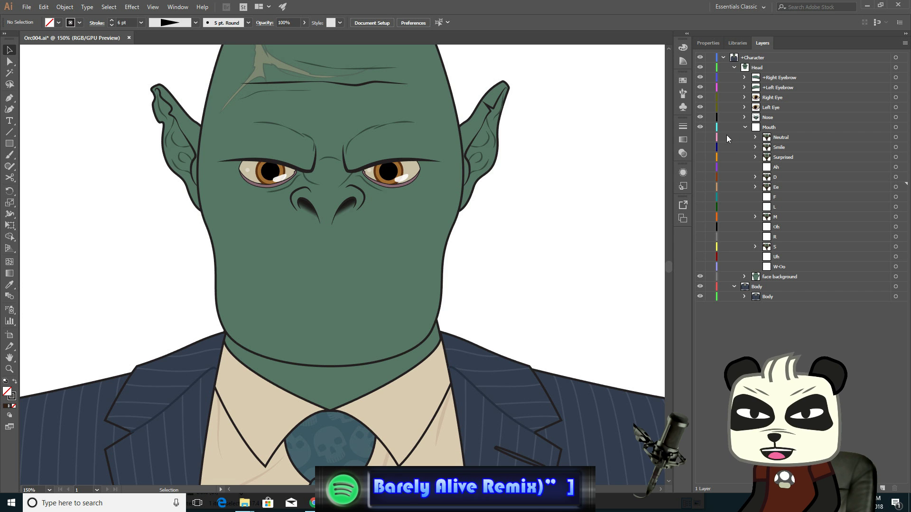
pyautogui.click(700, 137)
pyautogui.press('a')
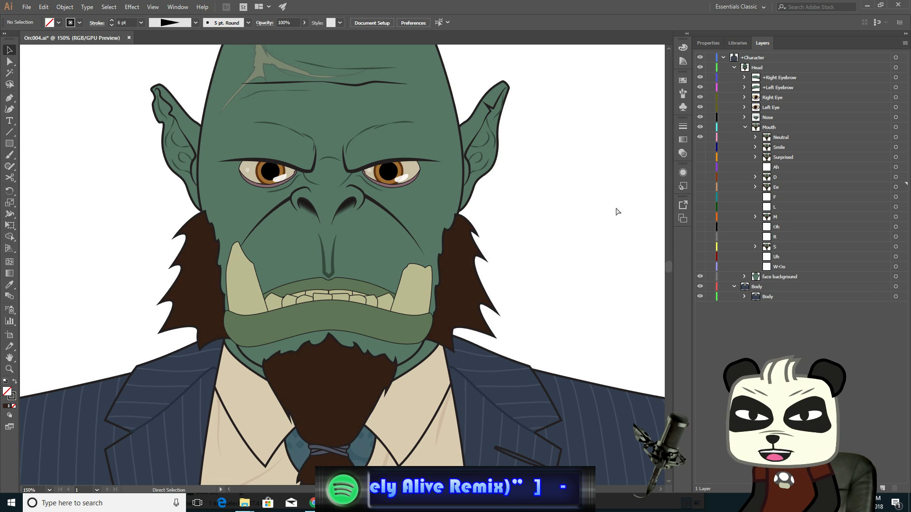
pyautogui.hotkey('ctrl', 's')
pyautogui.press('v')
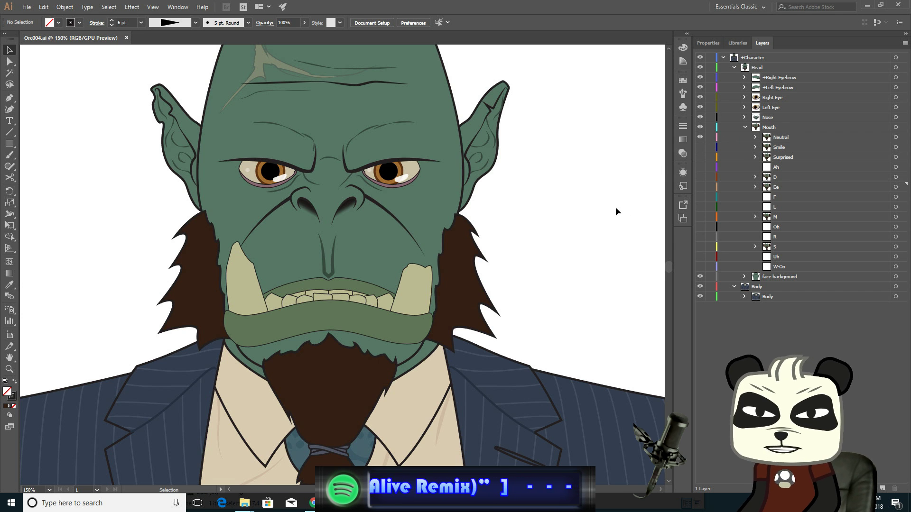